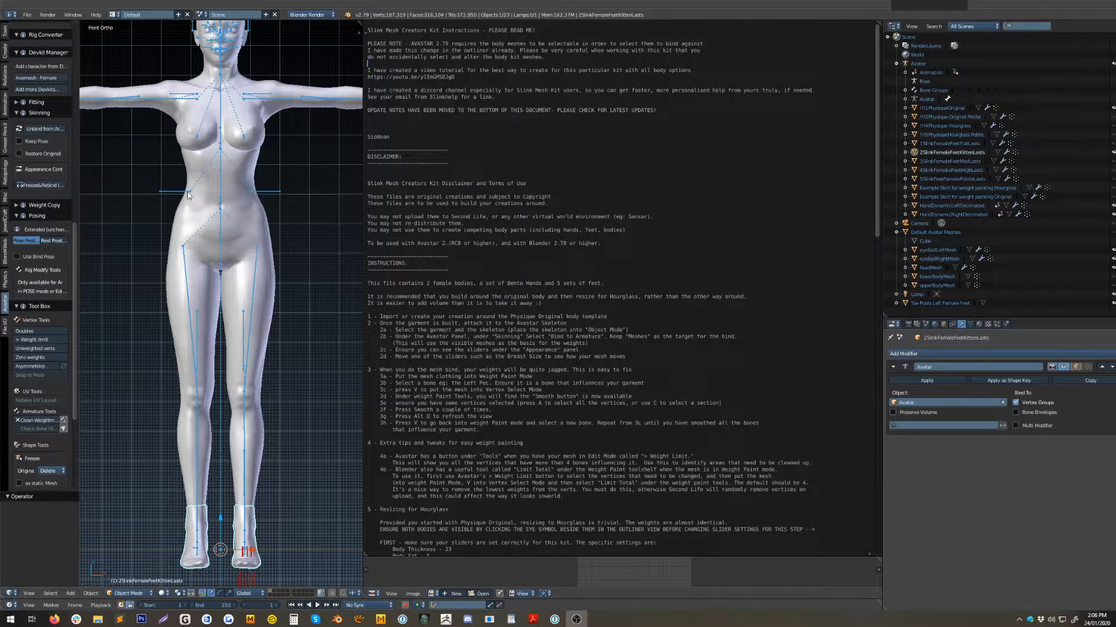
Select the Avatar armature and read through the Slink Mesh Creators Kit instructions down to the update notes.
right_click(270, 191)
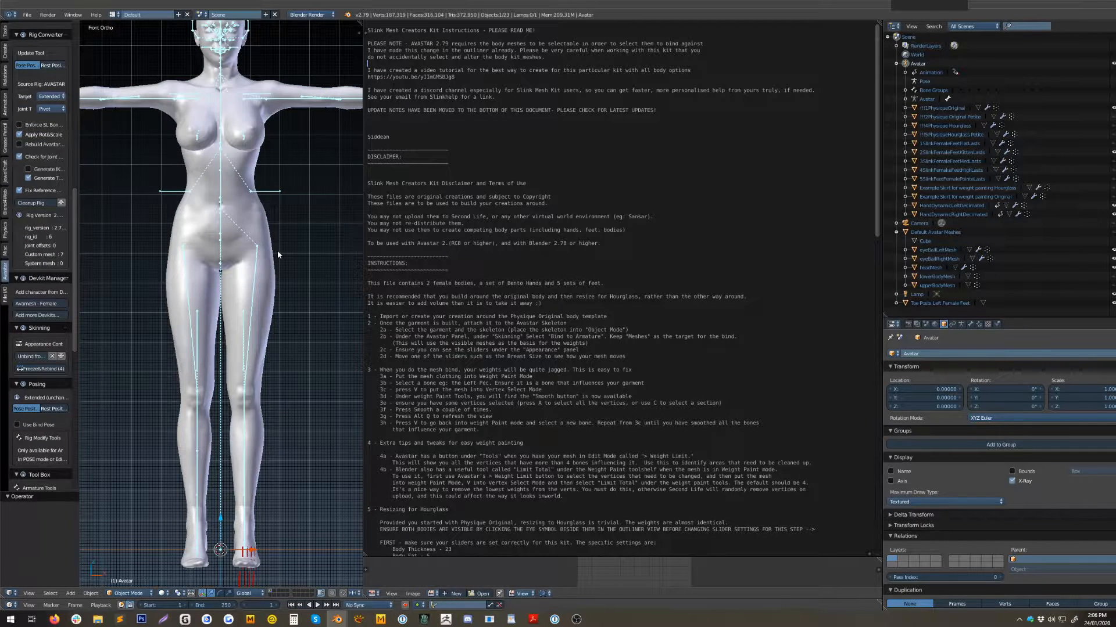
click(370, 136)
drag(399, 38, 472, 302)
click(473, 302)
scroll(504, 355, down, 6)
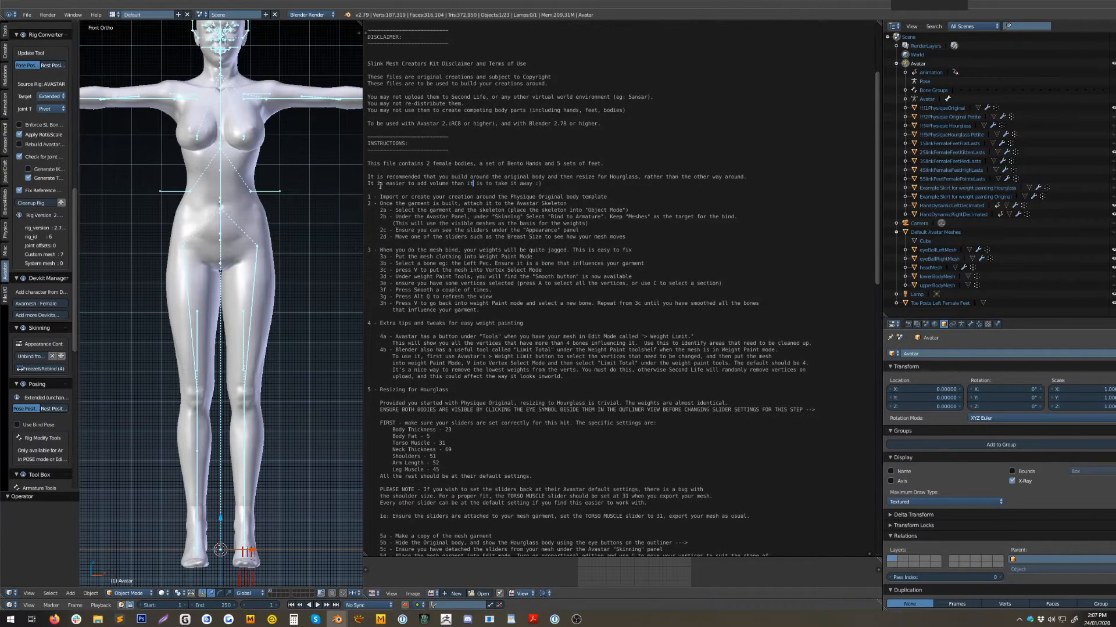
click(383, 190)
drag(416, 247, 494, 304)
click(494, 303)
scroll(566, 355, down, 3)
scroll(510, 330, down, 3)
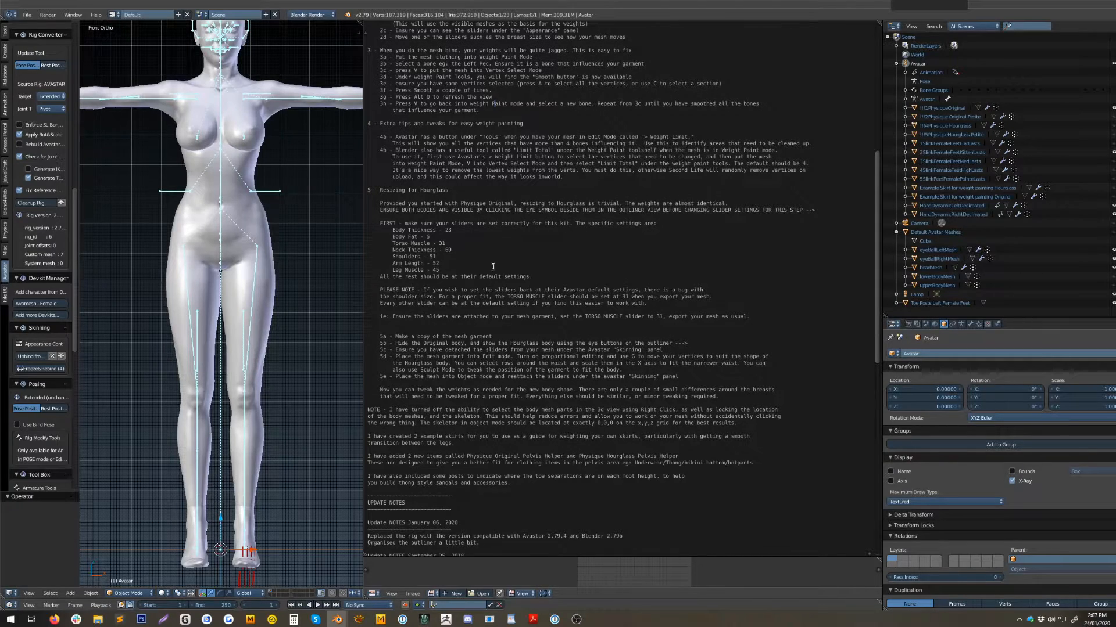
scroll(477, 409, down, 6)
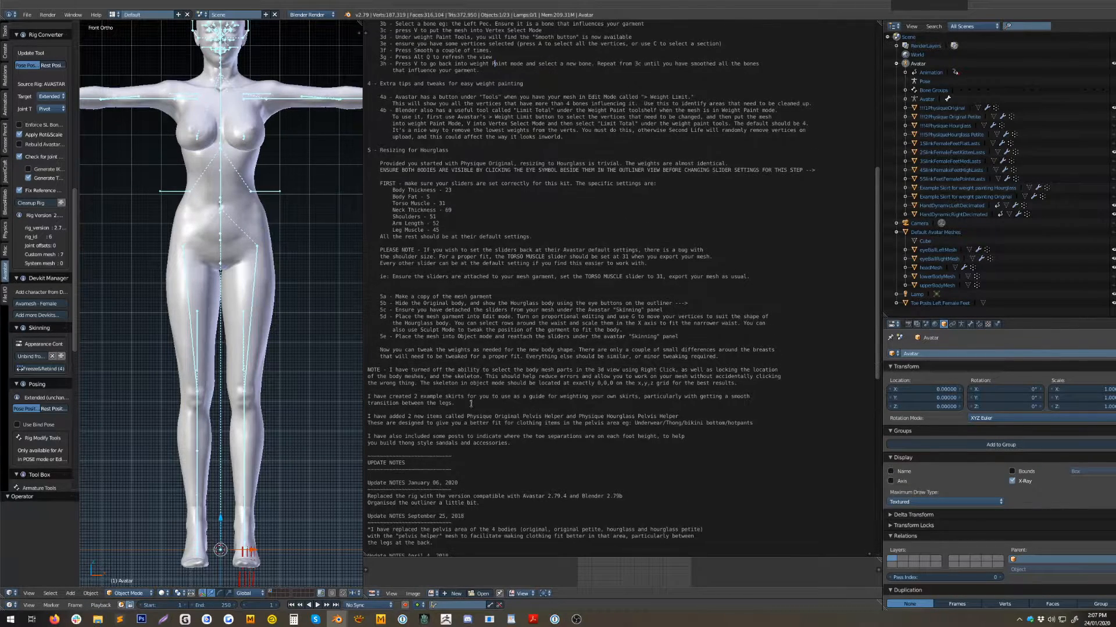
scroll(477, 375, up, 2)
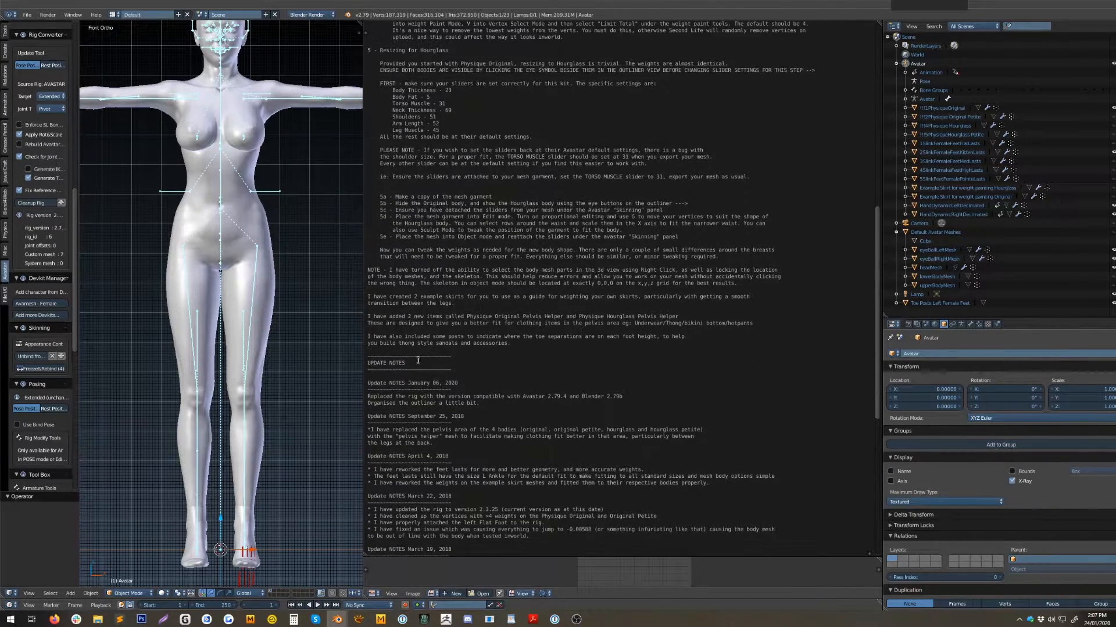
scroll(411, 413, down, 5)
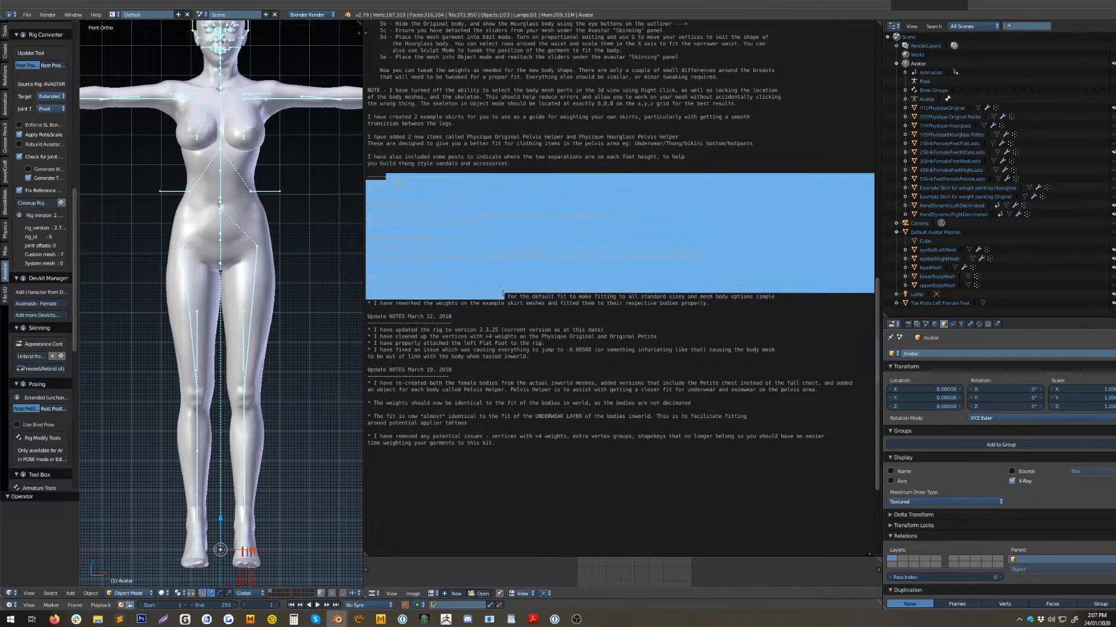
drag(370, 200, 622, 224)
click(623, 226)
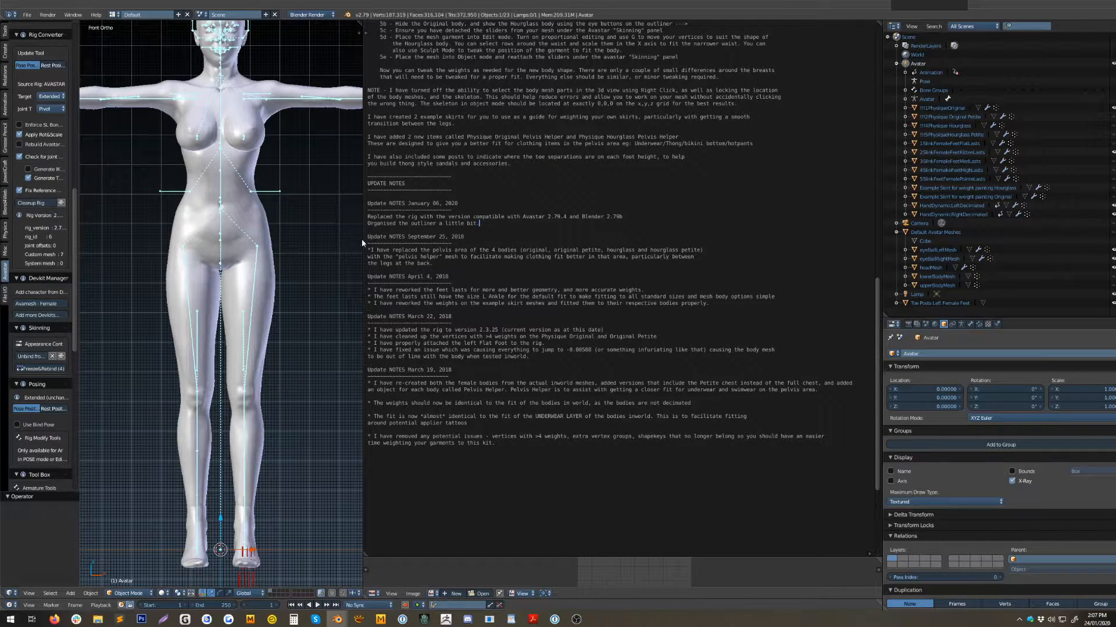
Enlarge the 3D viewport and shrink the instructions text area, bringing the avatar's legs and feet into view.
drag(362, 243, 767, 182)
drag(828, 556, 816, 73)
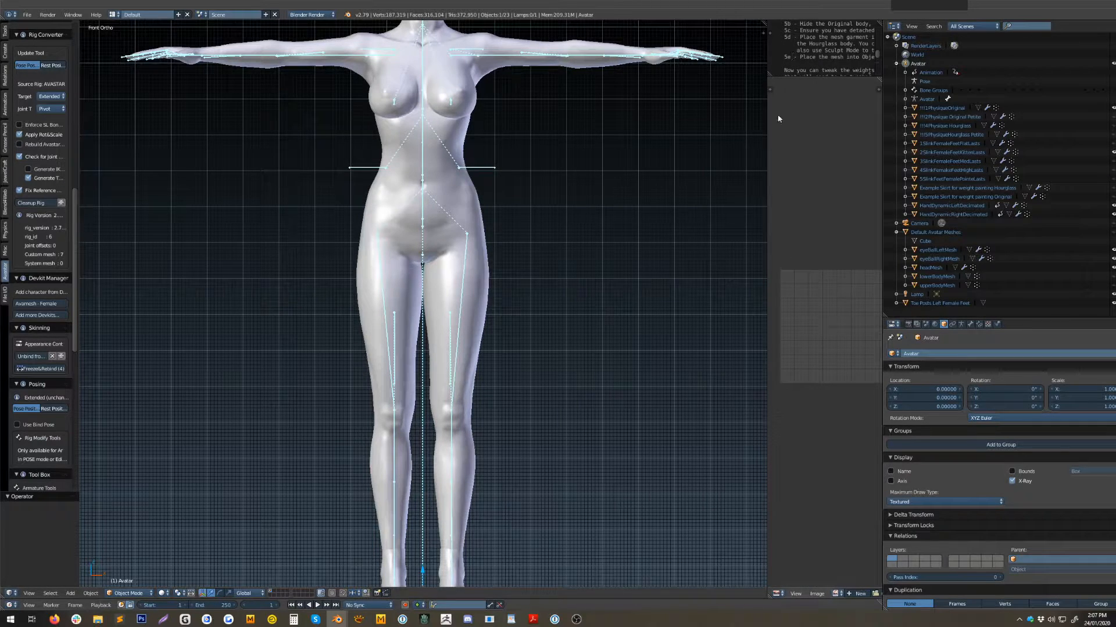
drag(765, 121, 700, 121)
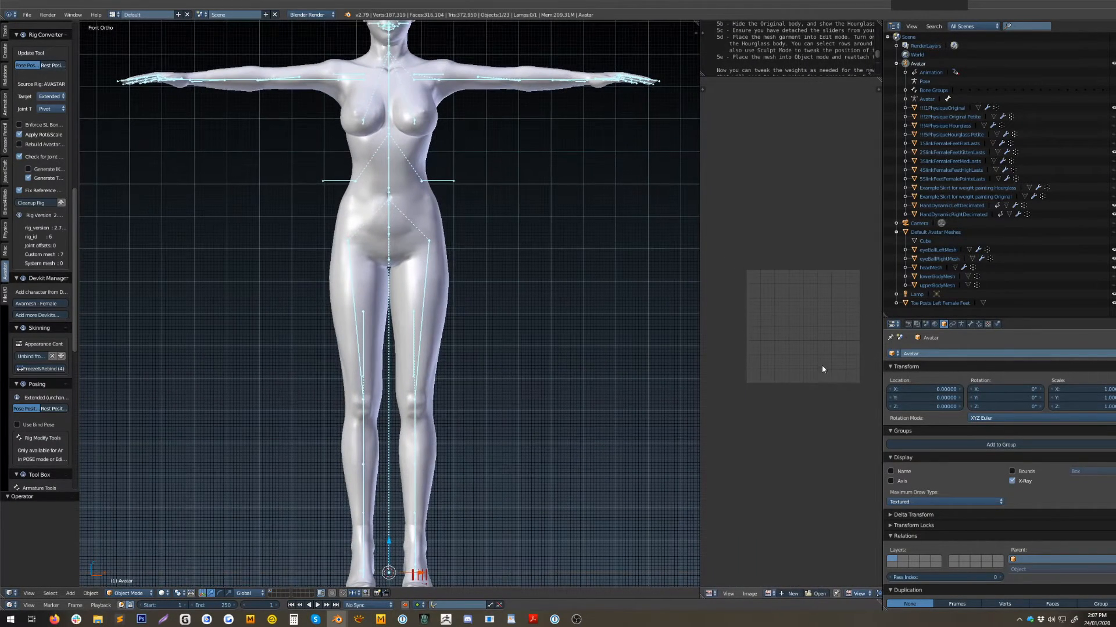
scroll(819, 365, up, 1)
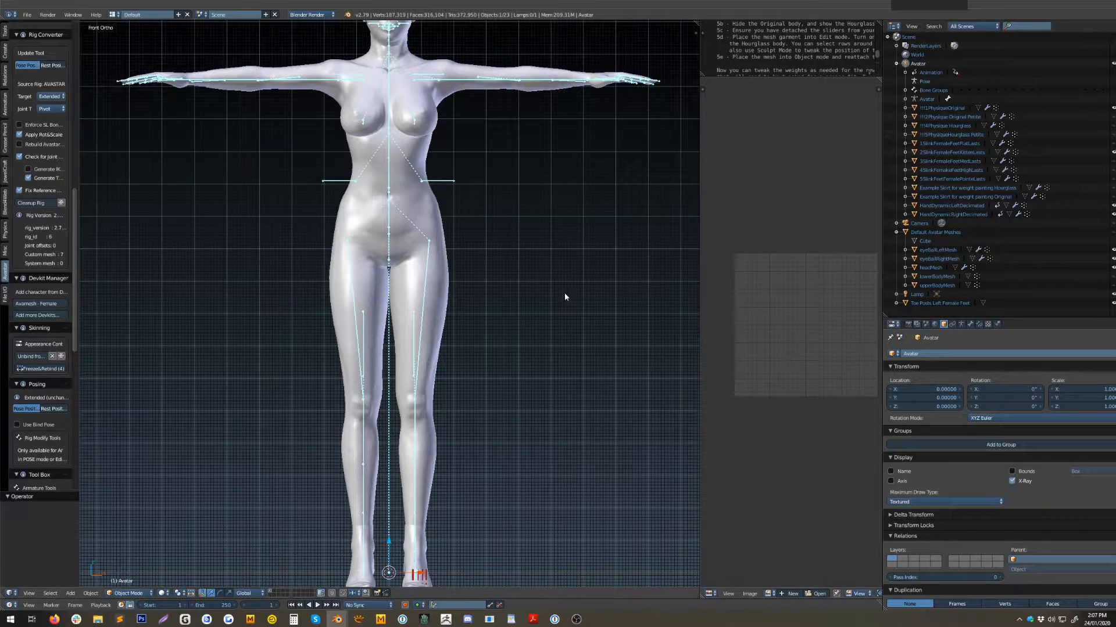
scroll(552, 325, down, 1)
shift+middle_drag(505, 365, 480, 278)
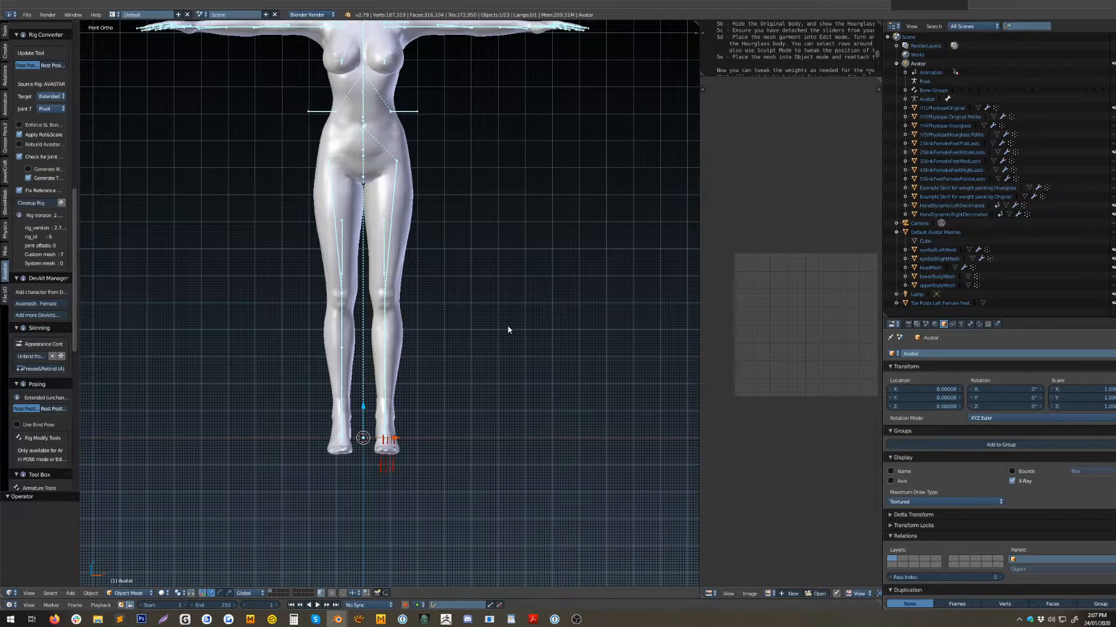
Start the Screencast Keys display in the 3D viewport with text size 47 and mouse size 141.
key(n)
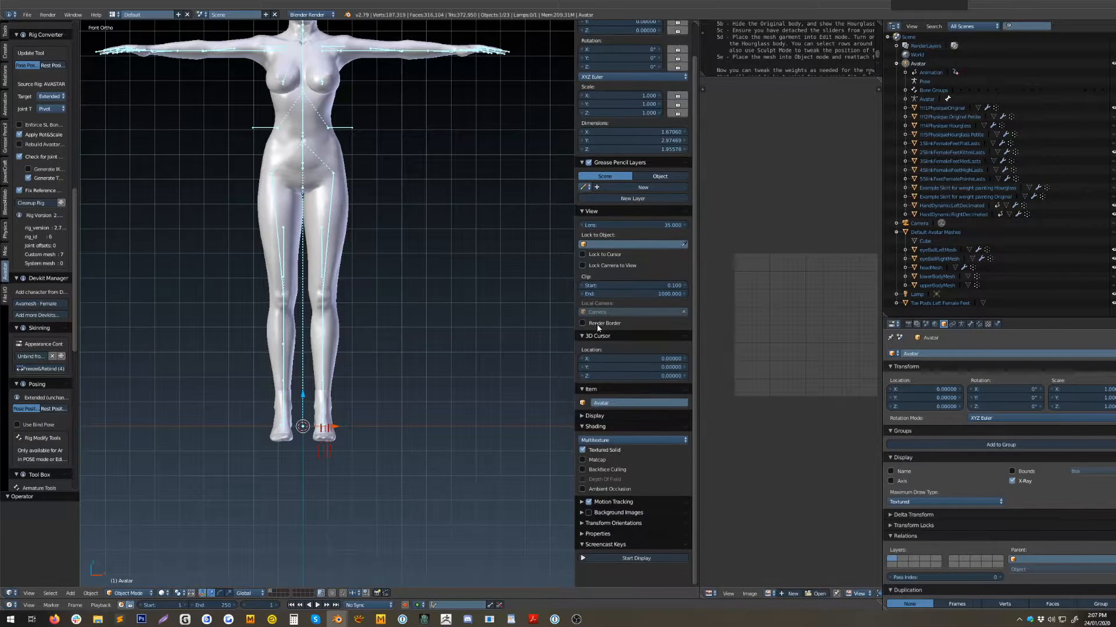
click(605, 555)
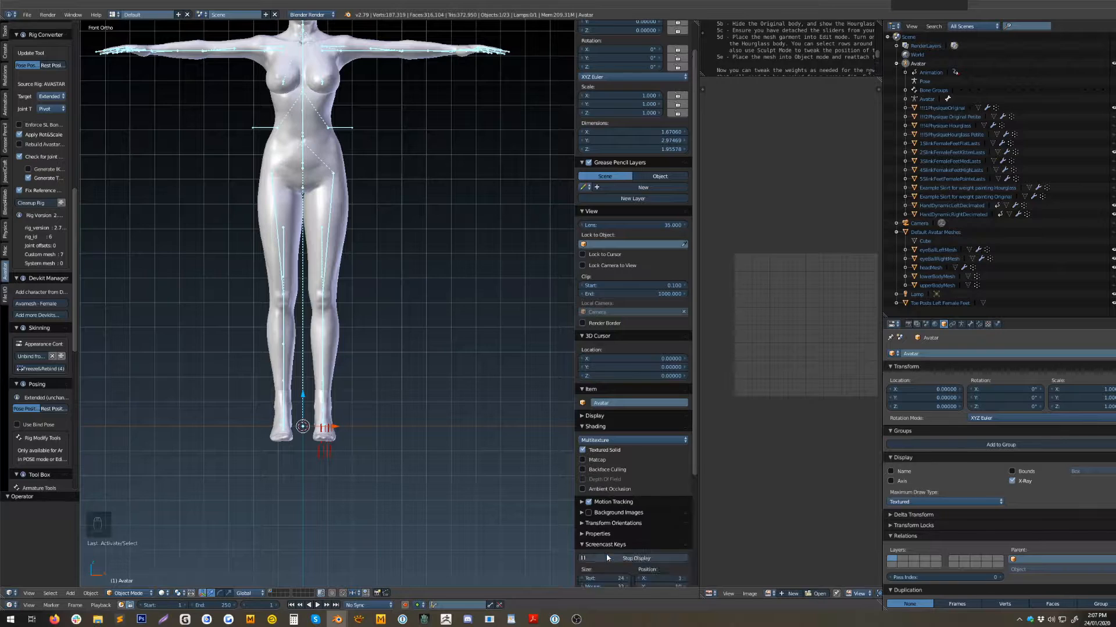
scroll(615, 579, down, 3)
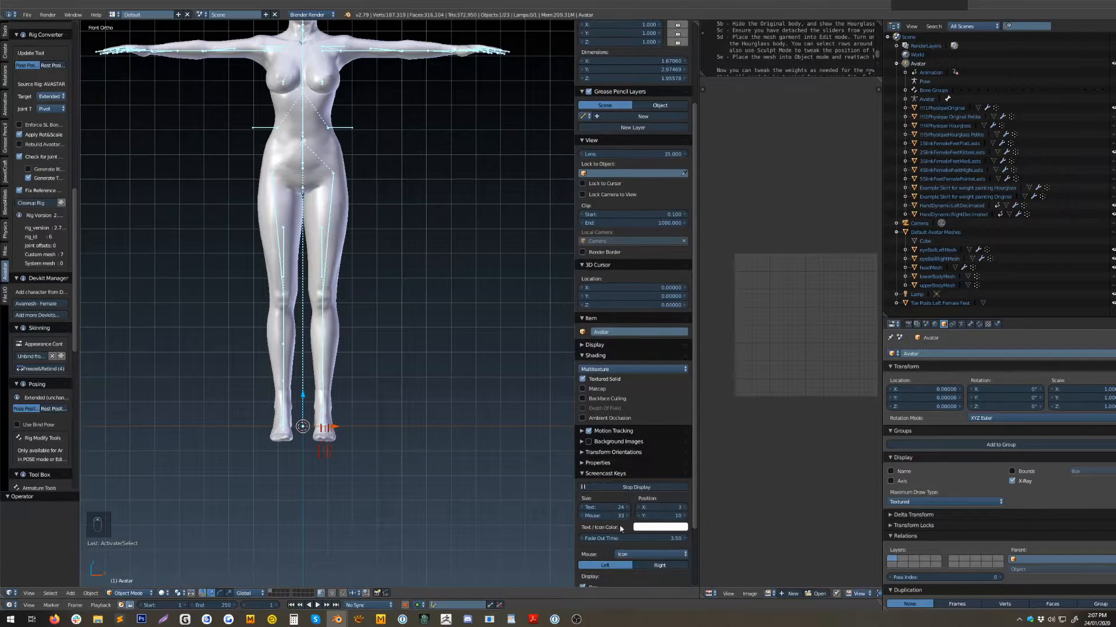
scroll(631, 525, down, 1)
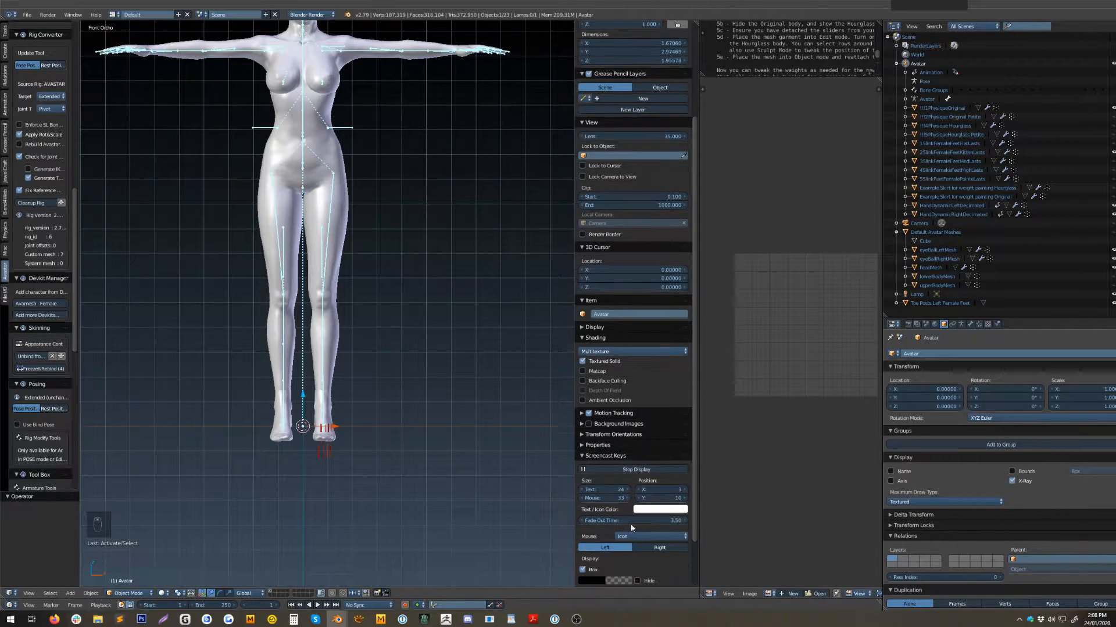
drag(626, 490, 703, 484)
drag(623, 498, 856, 474)
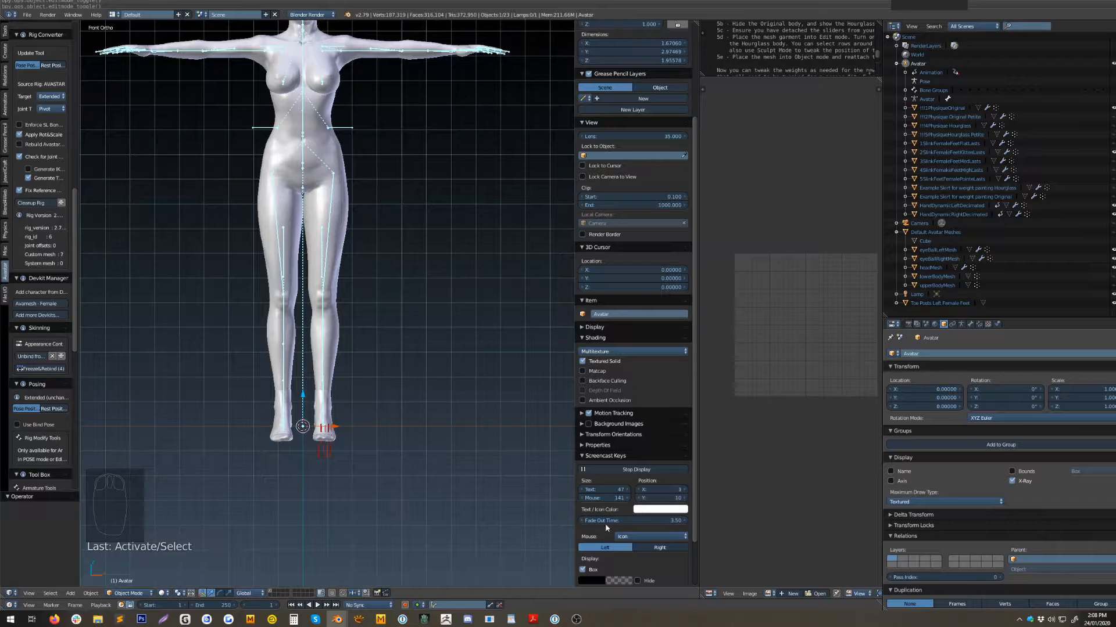
scroll(605, 526, down, 2)
scroll(610, 511, up, 2)
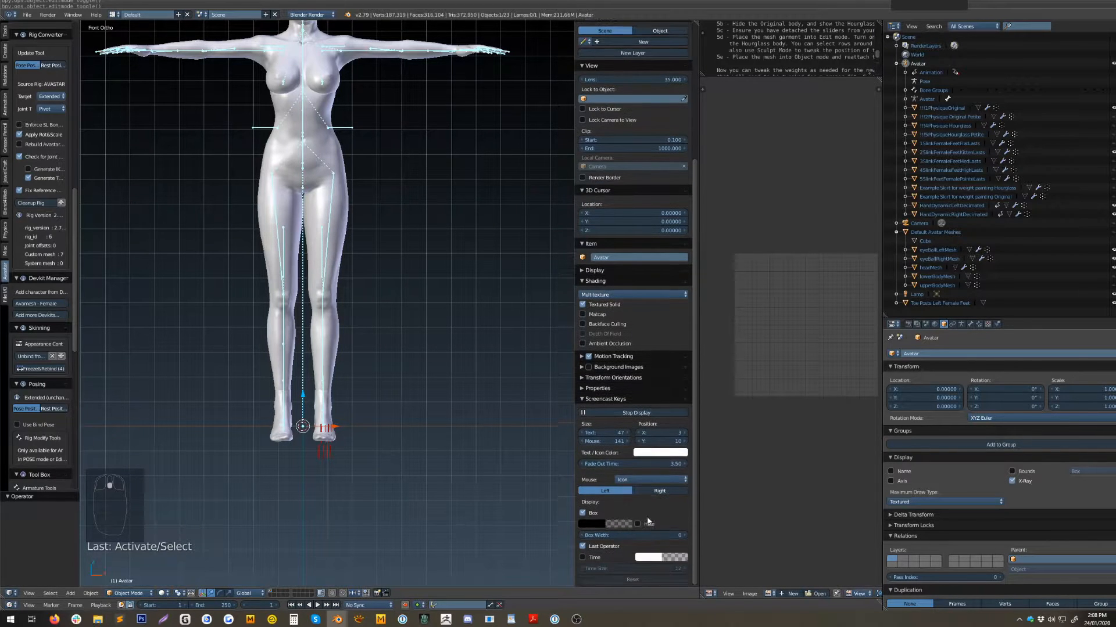
Enable background images and load the kitten heel shoe JPG from the Zoey Kitten Heels folder.
click(586, 422)
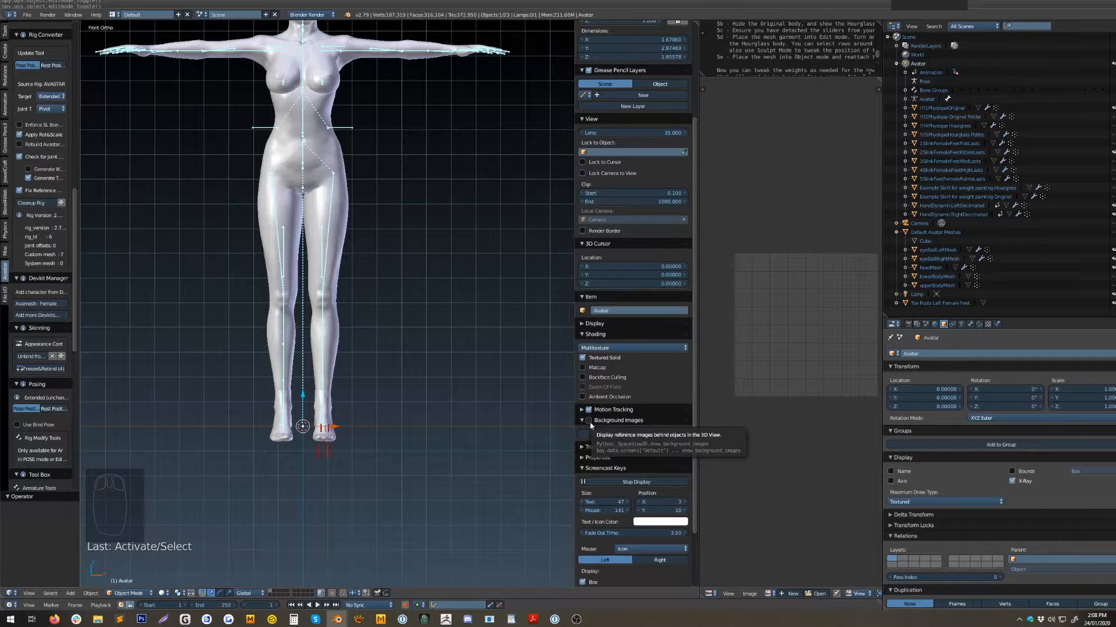
click(590, 420)
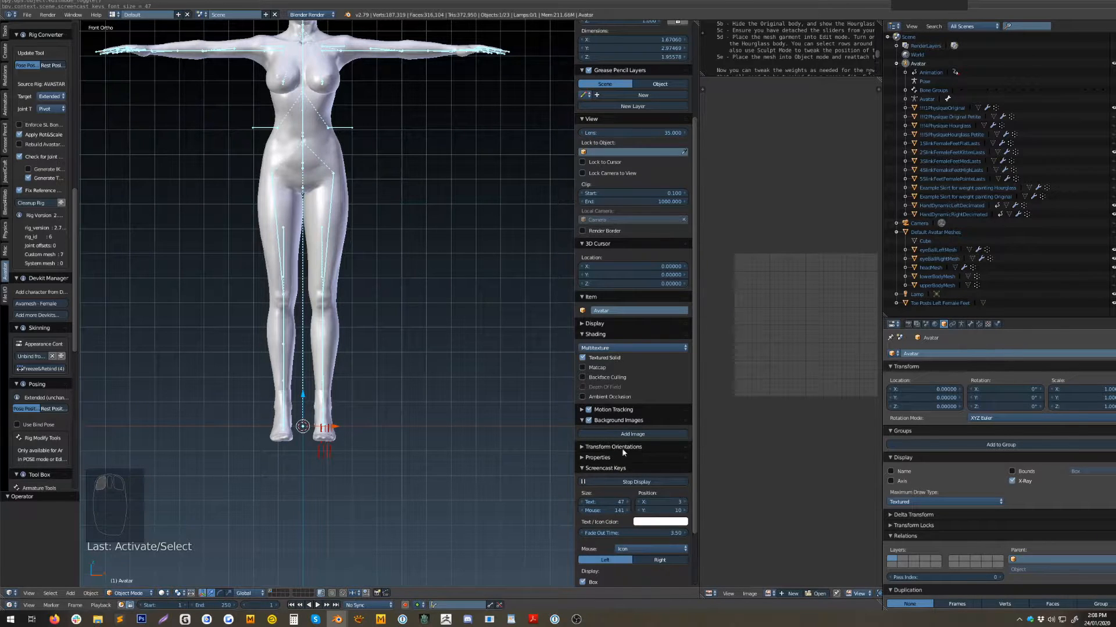
click(629, 435)
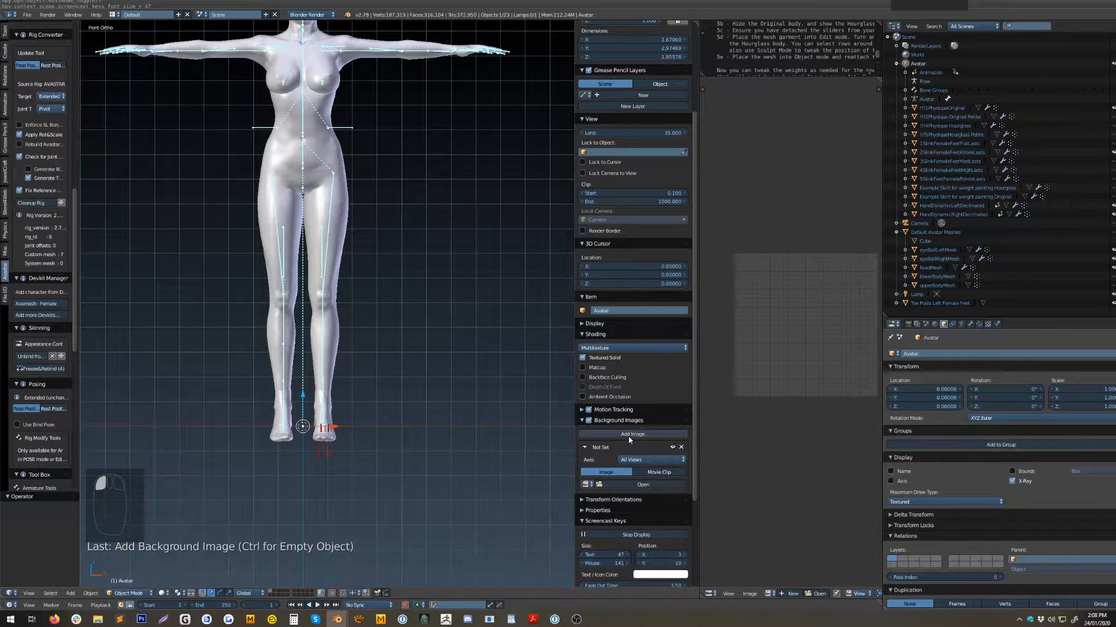
click(635, 485)
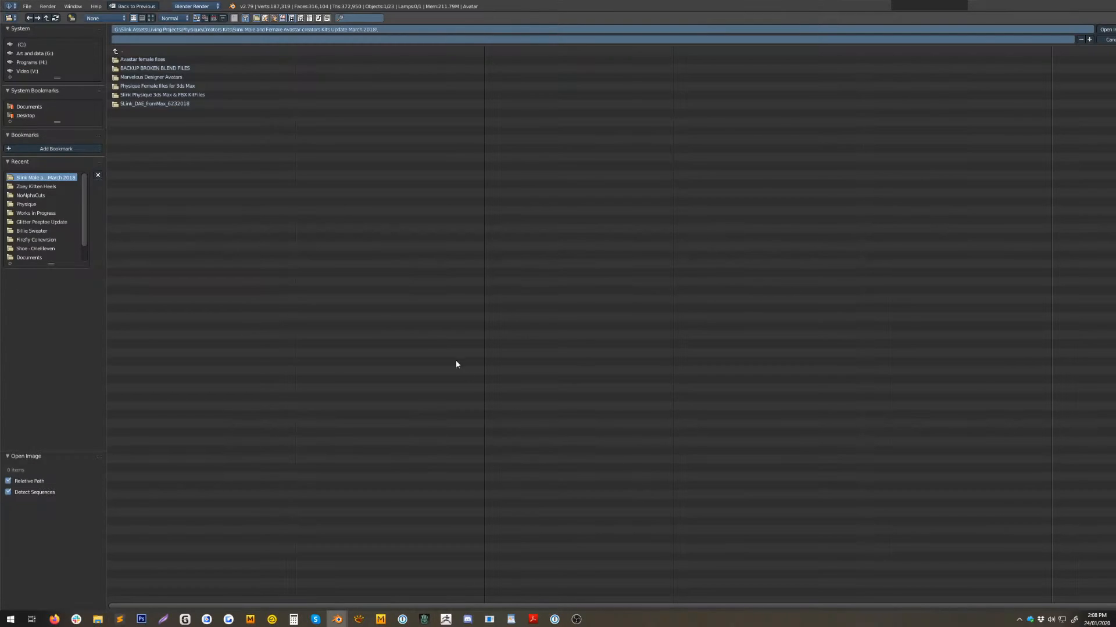
click(36, 187)
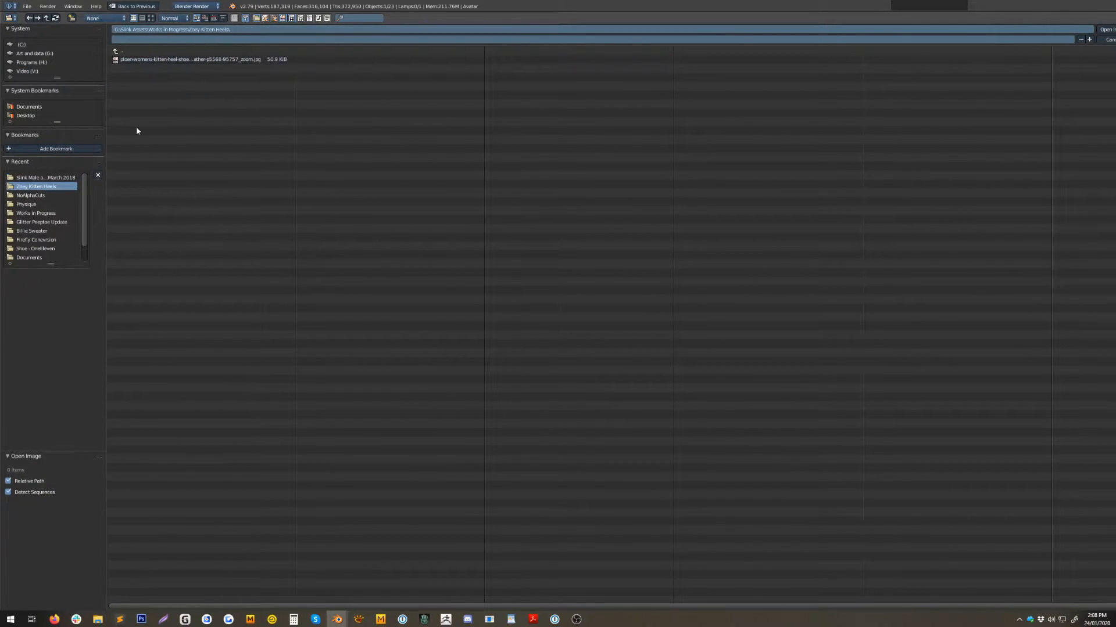
click(180, 59)
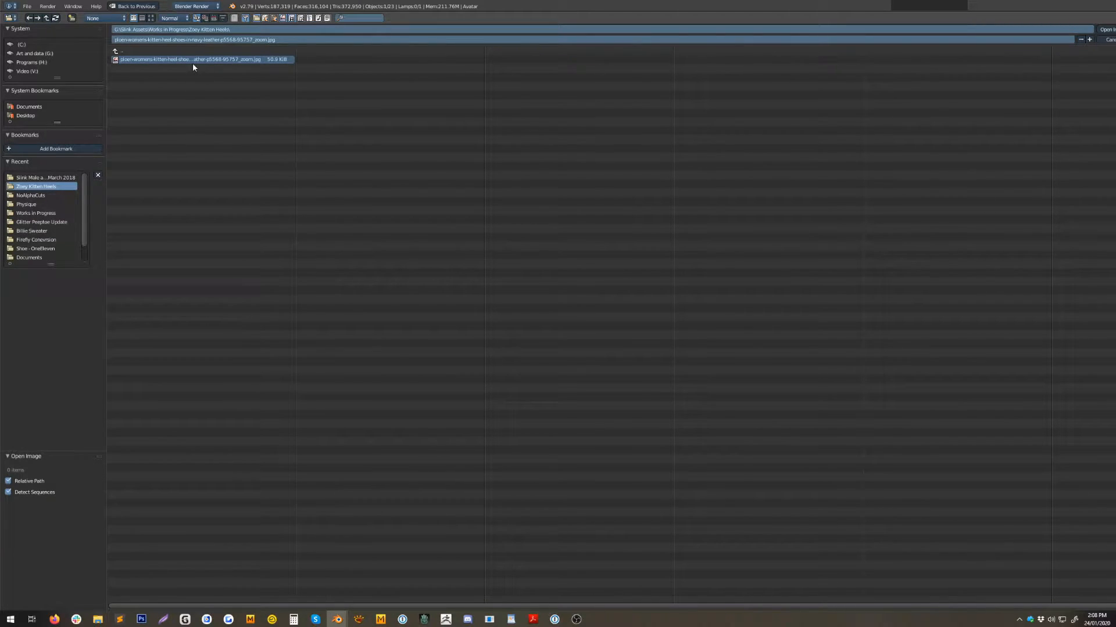
click(1103, 30)
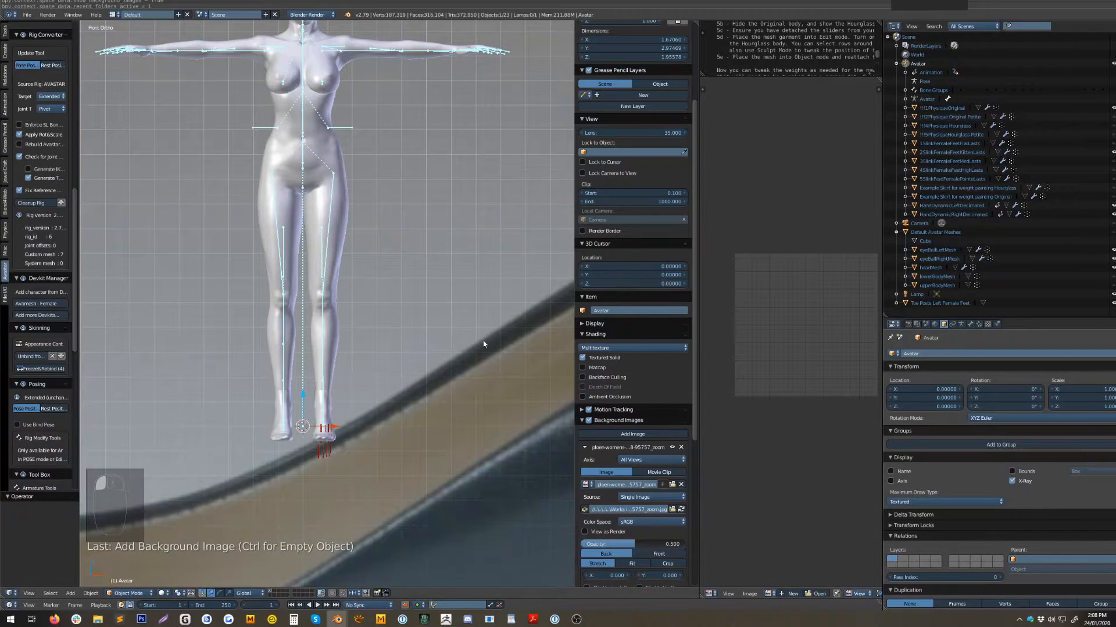
Reduce the shoe background image's size to 0.920.
scroll(368, 350, down, 6)
scroll(371, 347, down, 3)
shift+middle_drag(399, 334, 412, 265)
scroll(414, 267, up, 1)
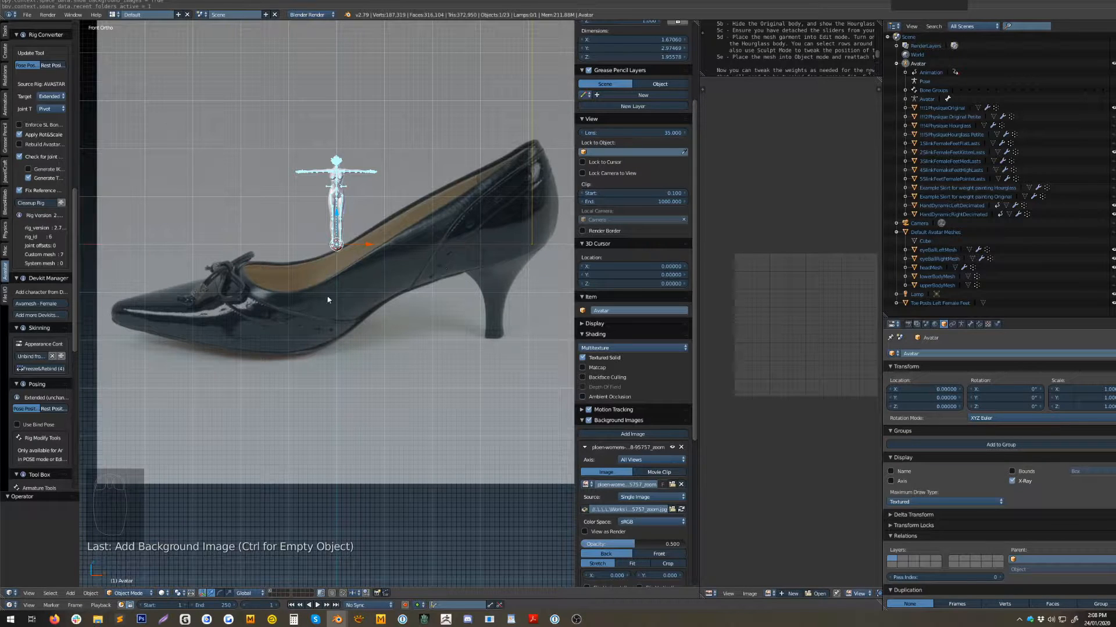
shift+middle_drag(418, 300, 405, 290)
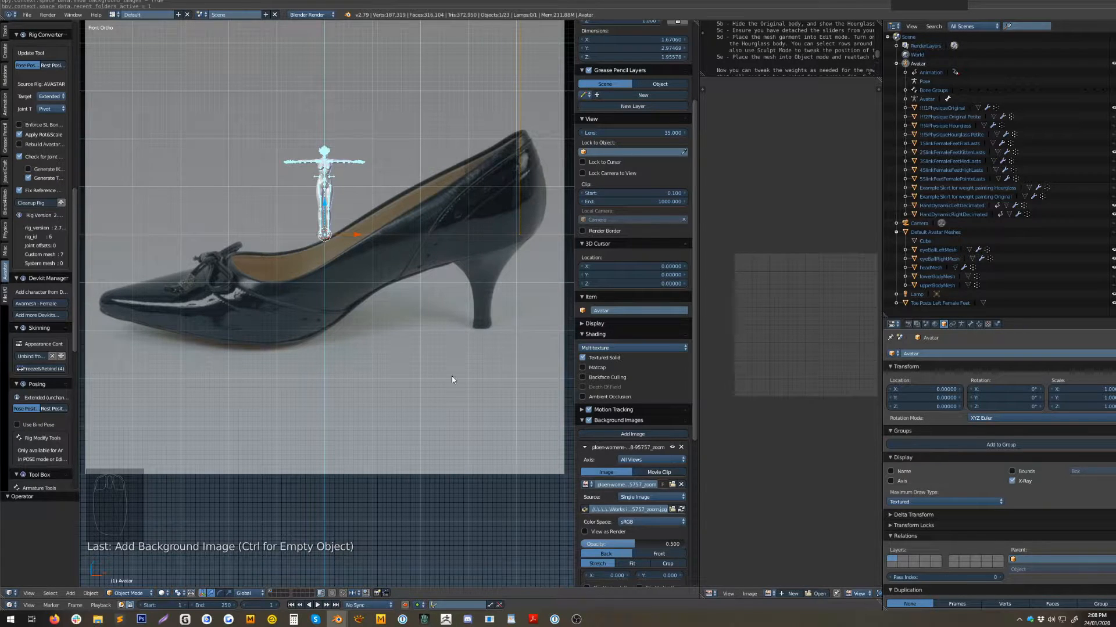
scroll(651, 503, down, 3)
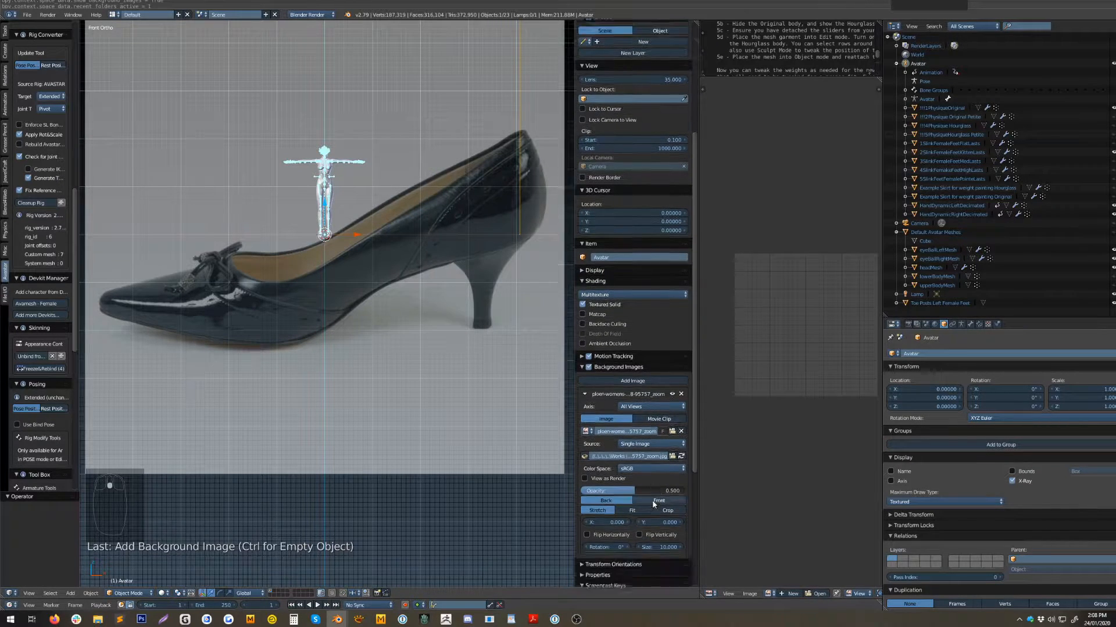
scroll(644, 494, down, 2)
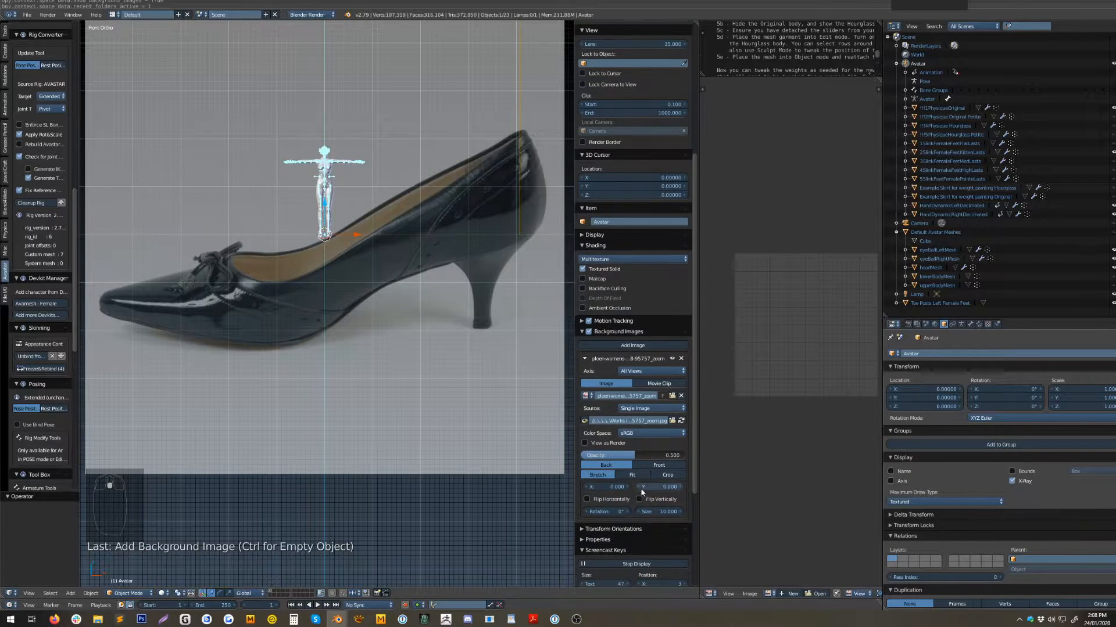
scroll(639, 489, down, 3)
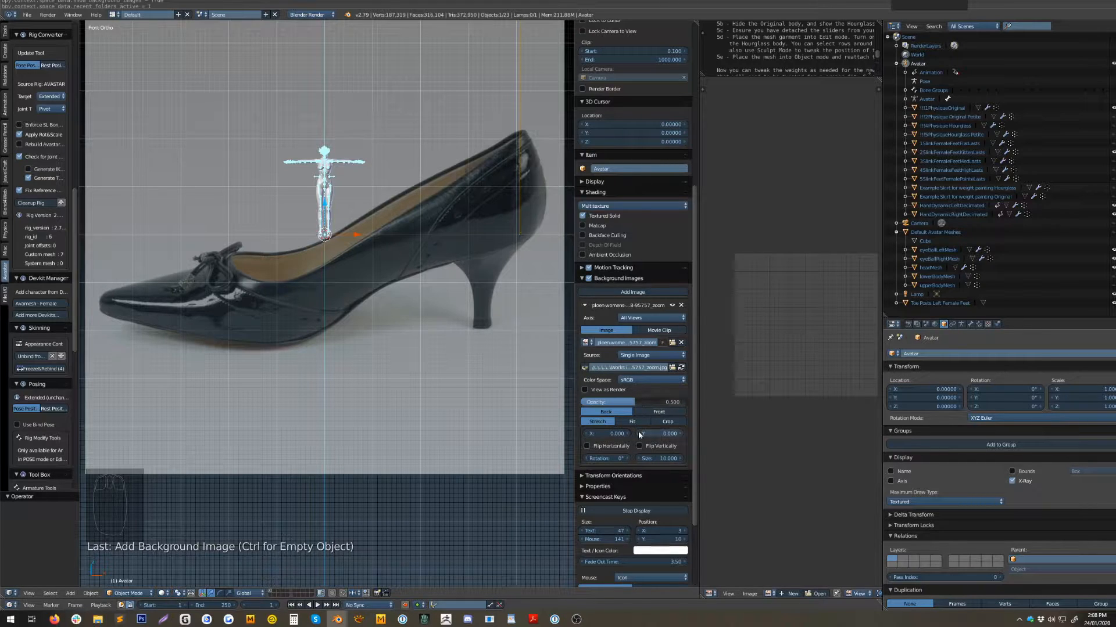
drag(639, 459, 623, 459)
scroll(397, 403, up, 2)
scroll(396, 349, up, 6)
shift+middle_drag(397, 282, 435, 477)
scroll(428, 420, down, 1)
scroll(436, 281, up, 5)
shift+middle_drag(436, 281, 406, 332)
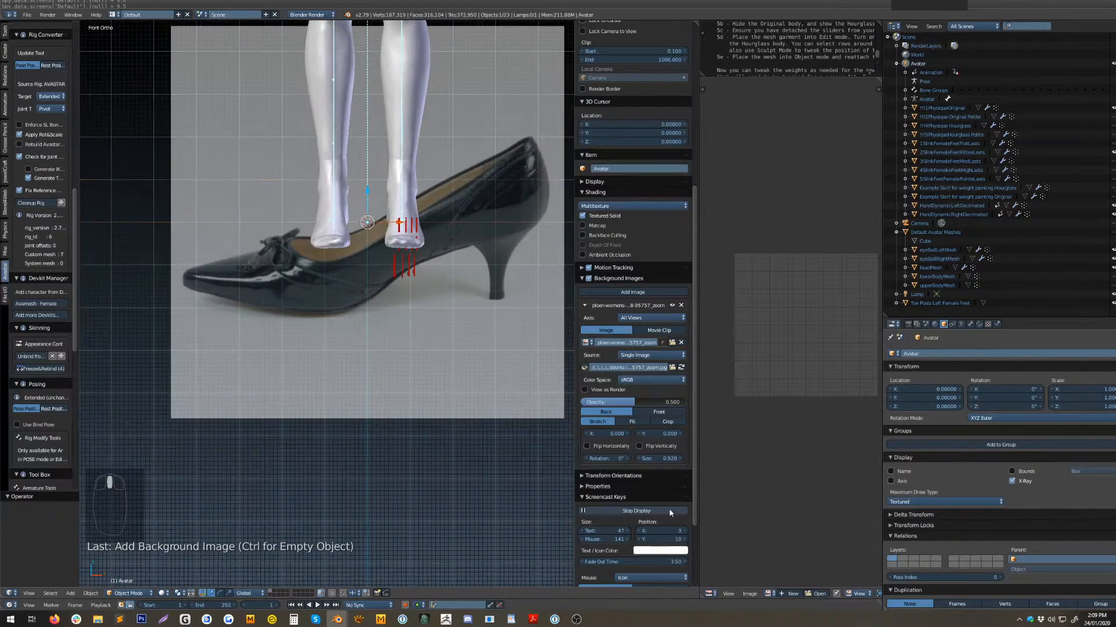
Set the shoe background image's size to 0.320 and its Y offset to -0.200, placing it below the feet.
click(638, 433)
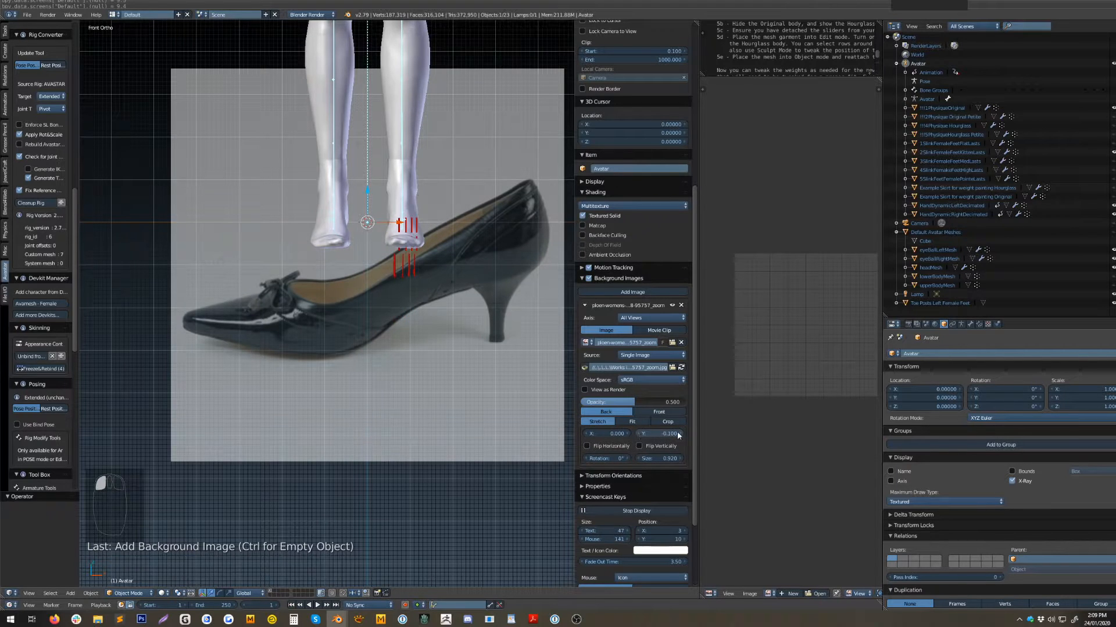
drag(646, 459, 638, 463)
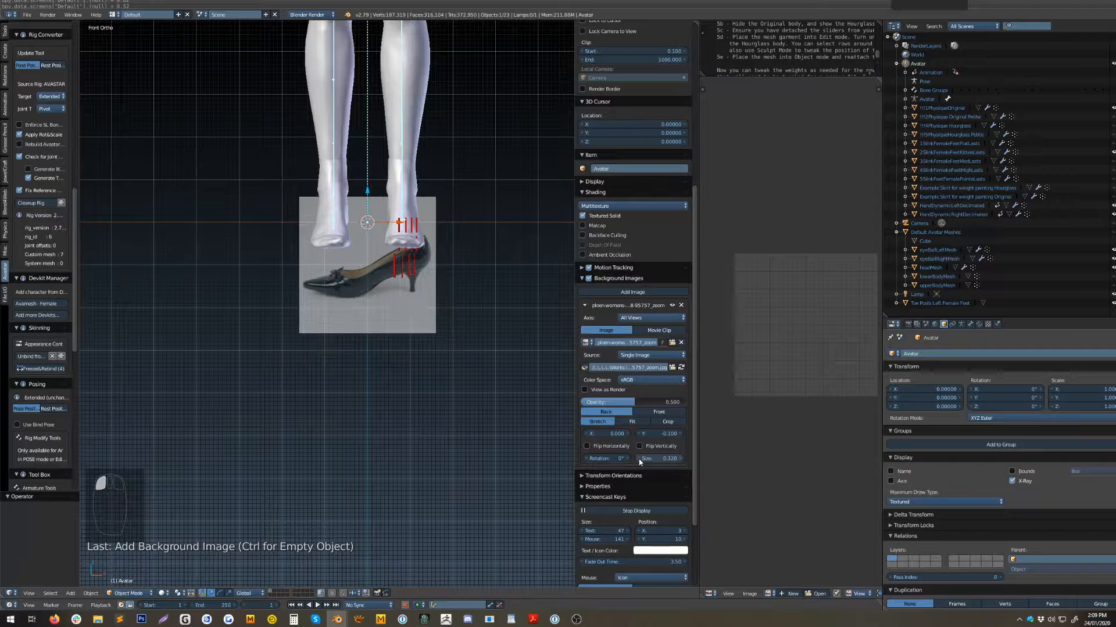
scroll(447, 349, up, 4)
shift+middle_drag(463, 319, 398, 373)
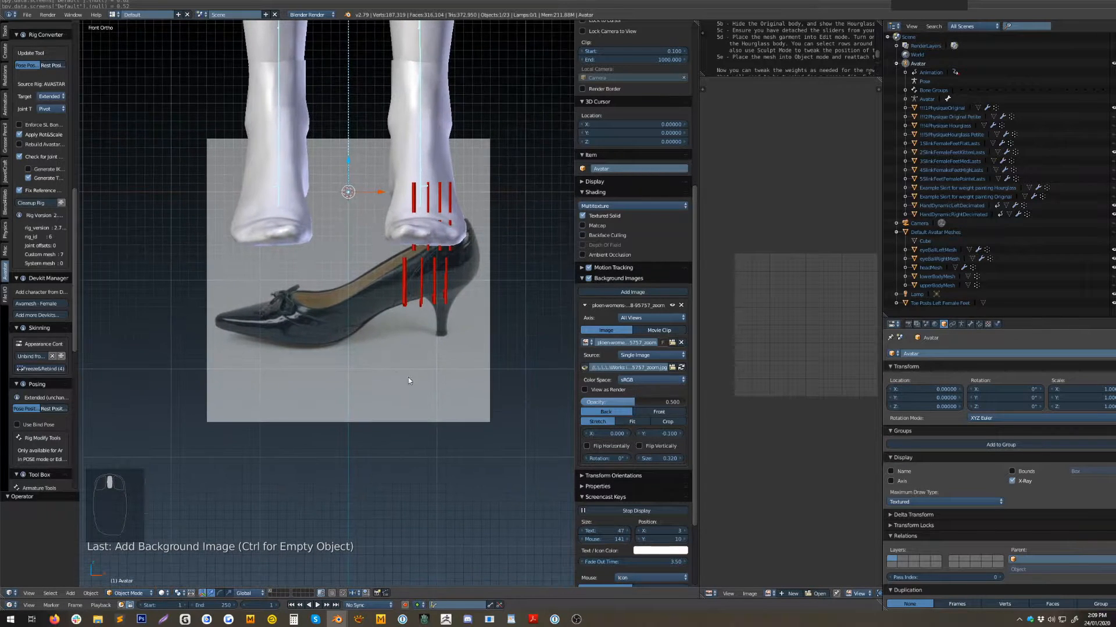
click(639, 435)
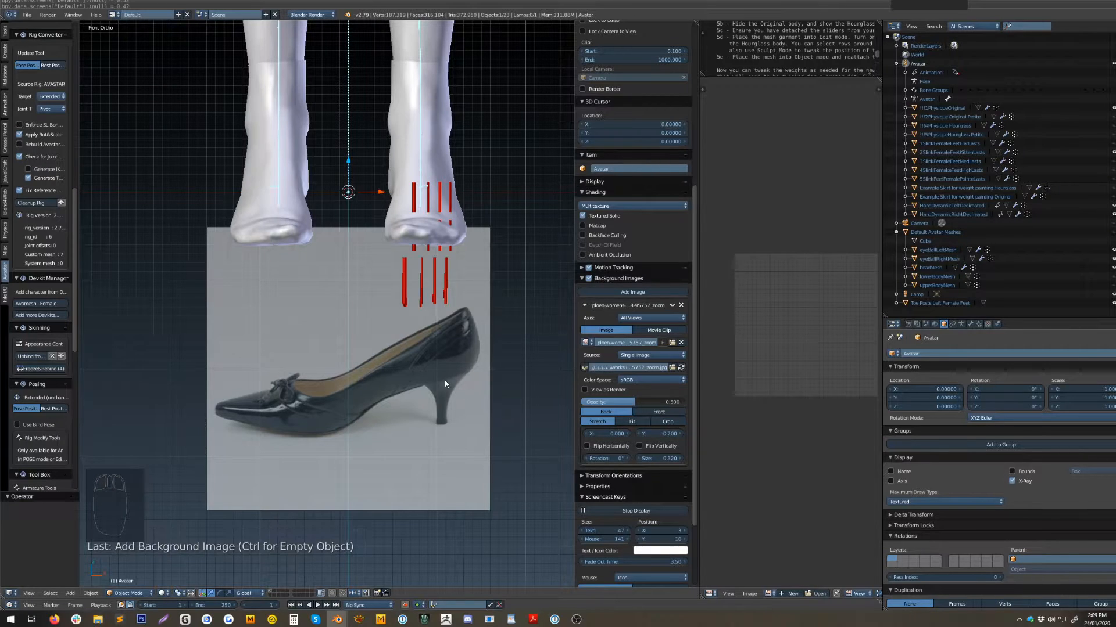
Compare the avatar's feet with the shoe background image from the side and front views.
key(KP_3)
scroll(445, 382, down, 5)
shift+middle_drag(482, 351, 498, 373)
scroll(371, 358, up, 4)
scroll(353, 367, up, 1)
key(KP_1)
scroll(498, 373, up, 3)
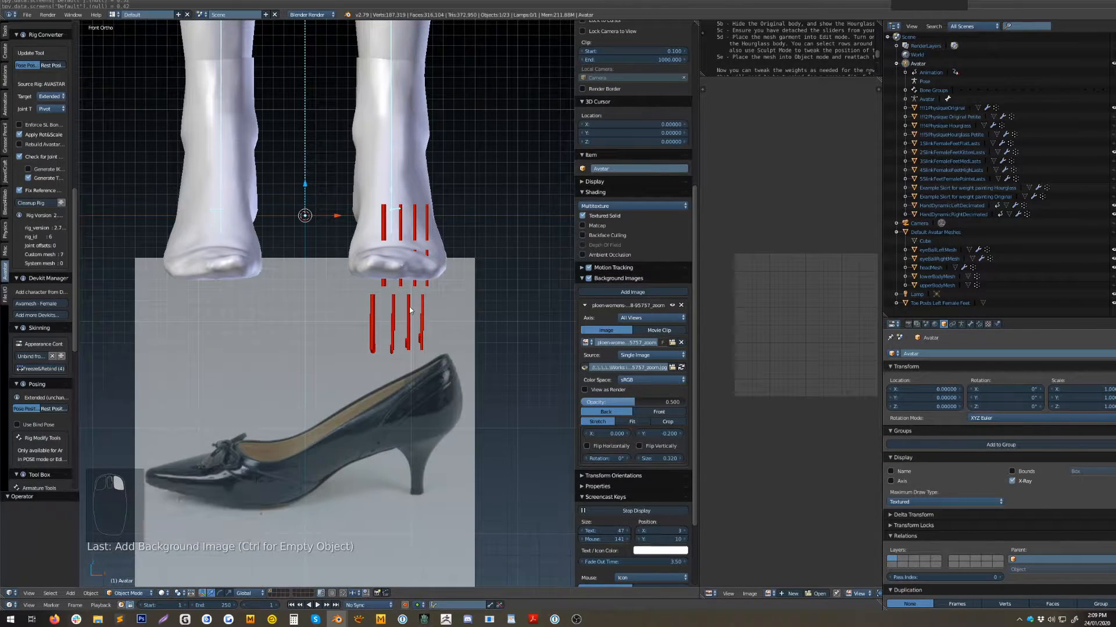
Make the Toe Posts Left Female Feet object selectable in the viewport, select its red toe posts and hide them.
right_click(401, 216)
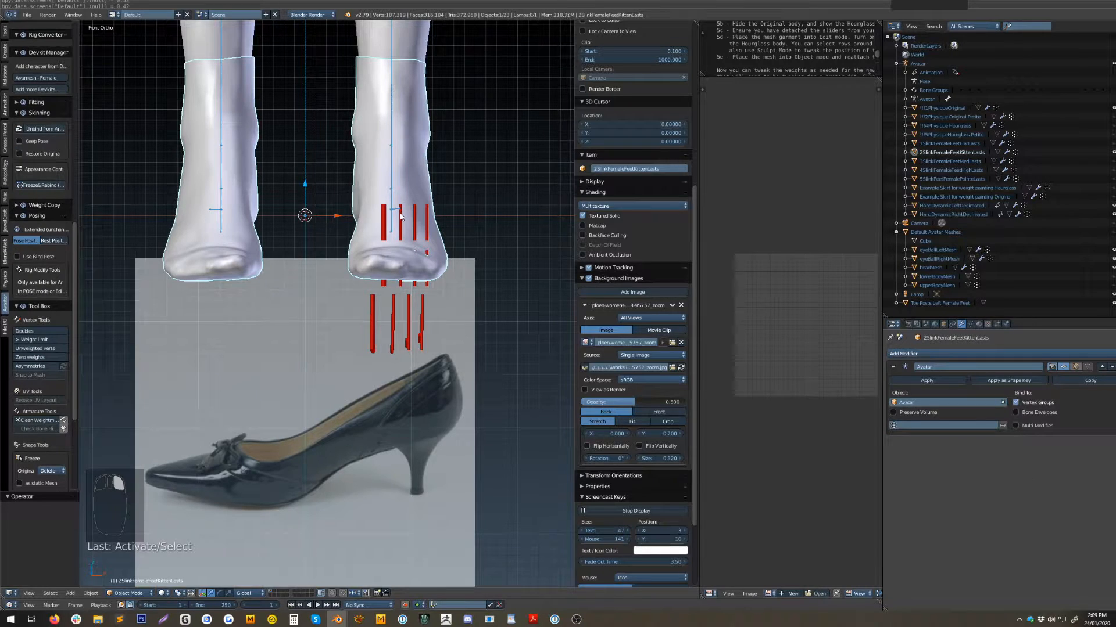
middle_drag(450, 319, 408, 332)
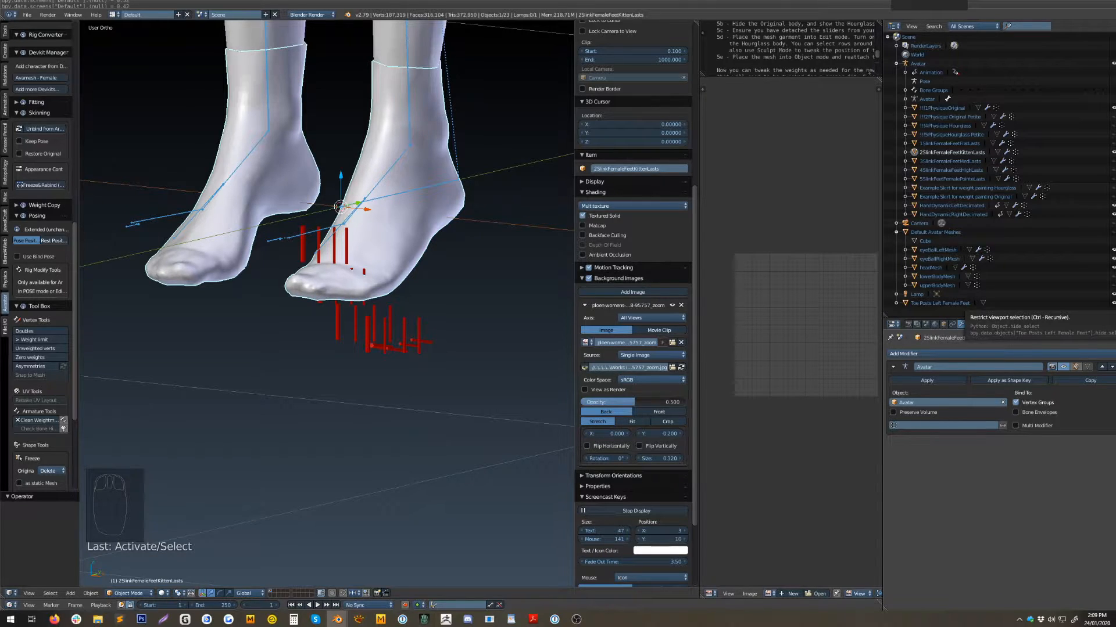
click(1115, 303)
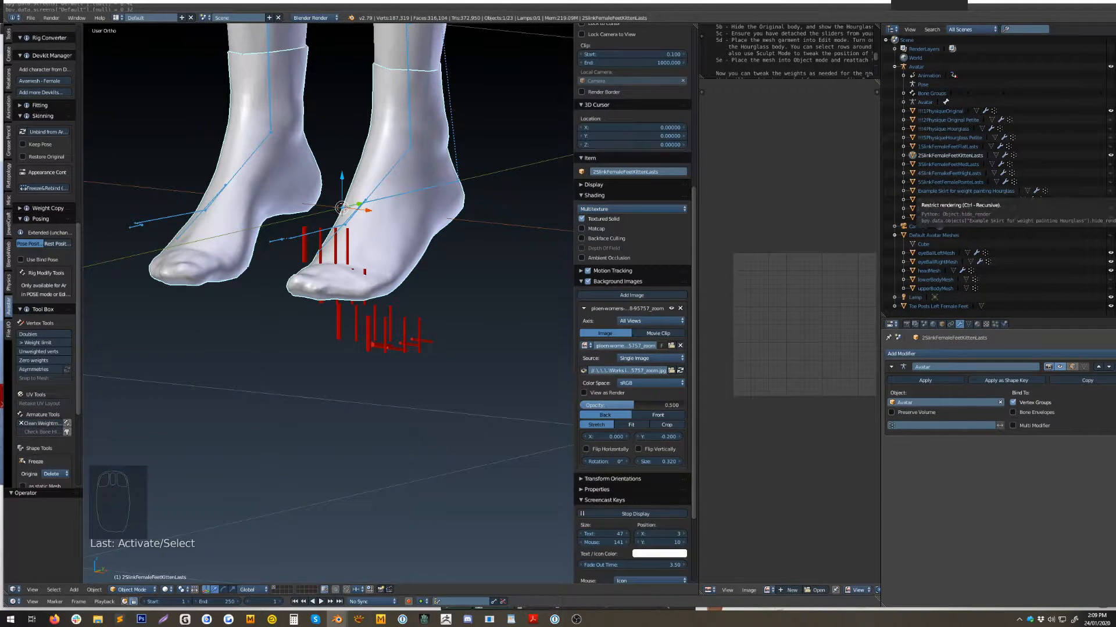
drag(1115, 181, 1115, 181)
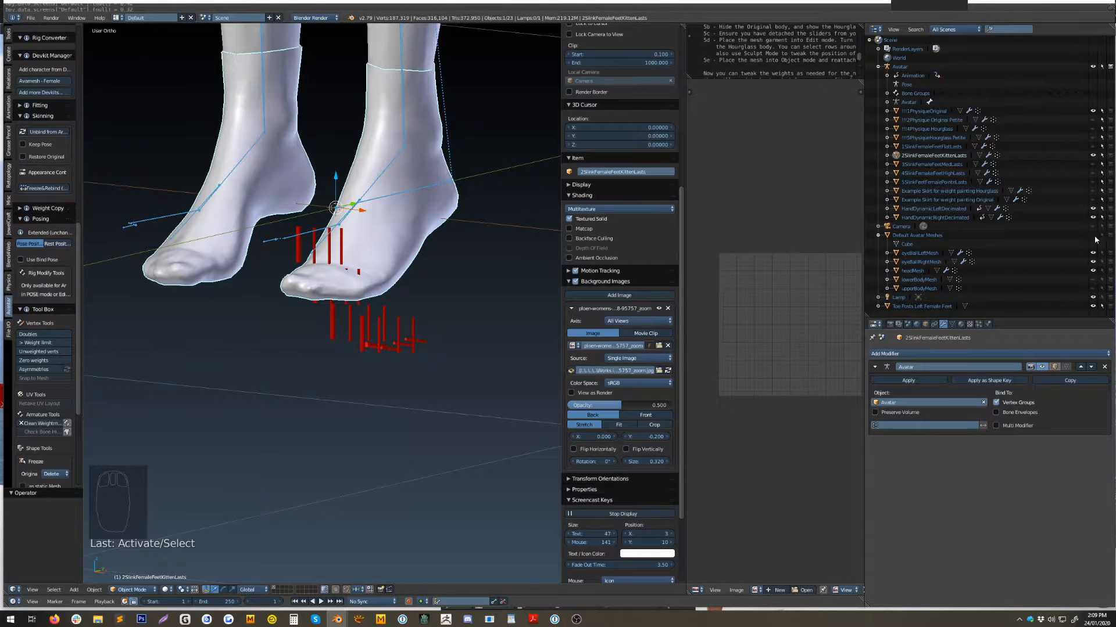
click(1102, 307)
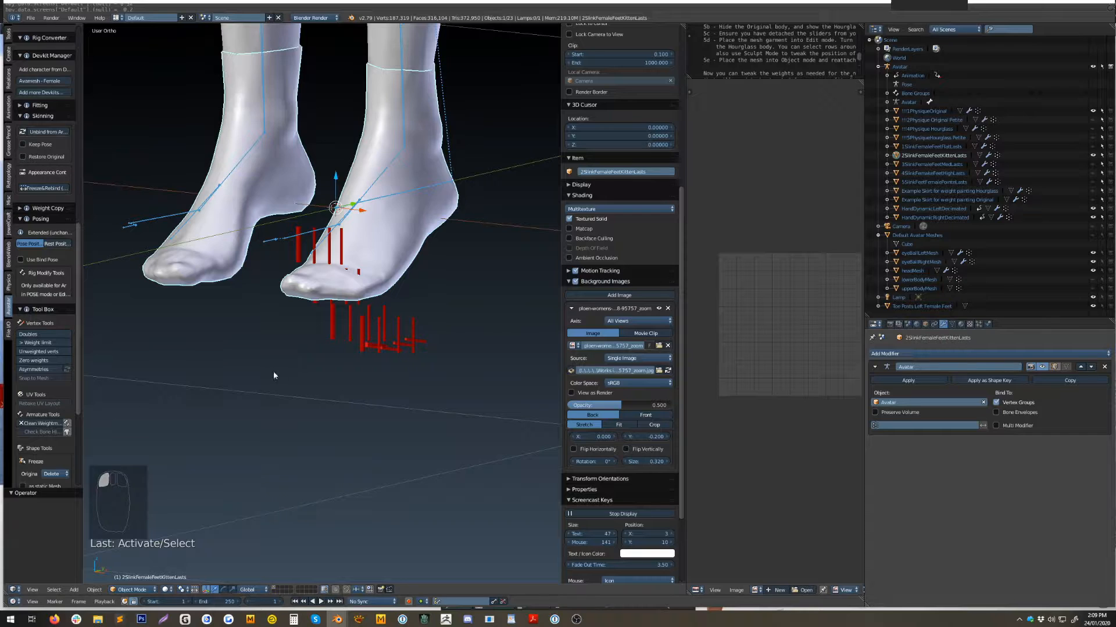
right_click(358, 341)
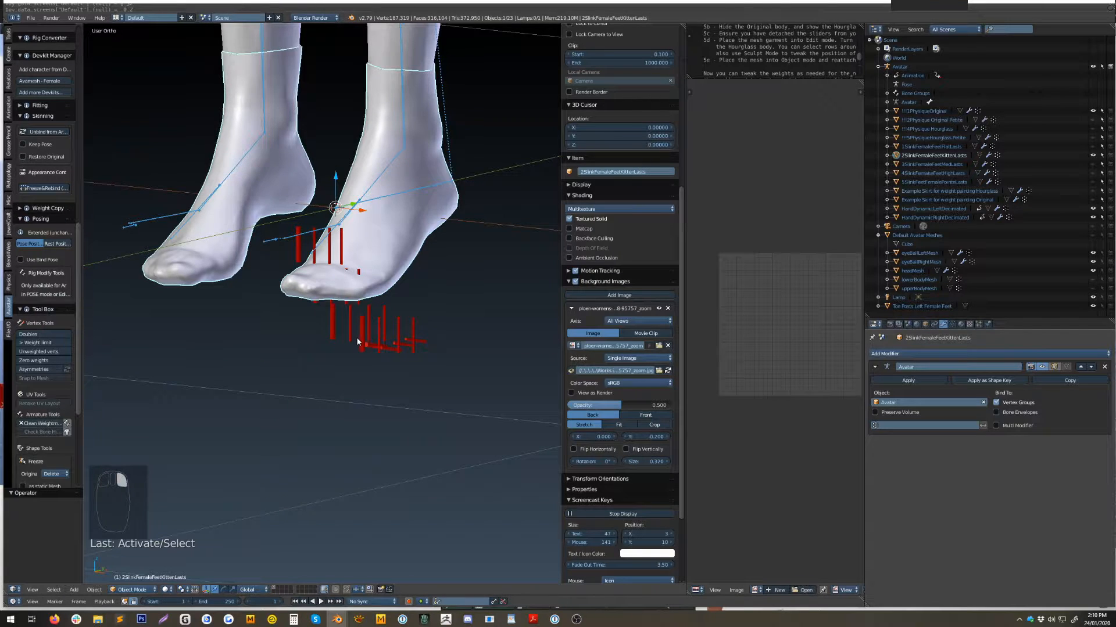
click(1102, 306)
right_click(352, 270)
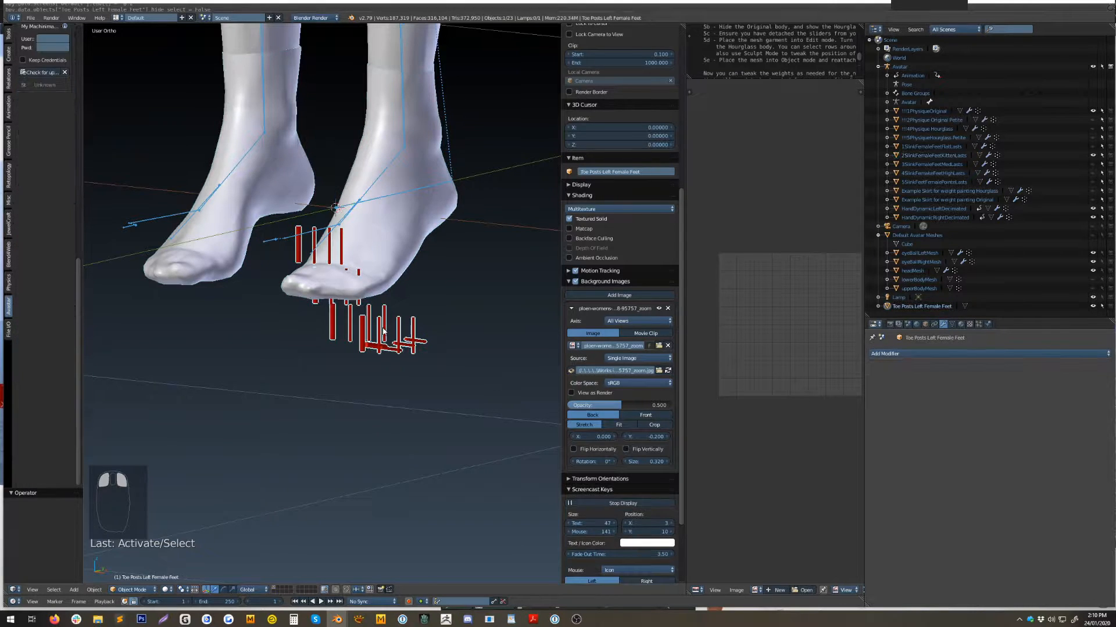
key(h)
Check the kitten-height feet against the shoe reference image in the front and right orthographic views.
middle_drag(385, 382, 388, 452)
key(KP_1)
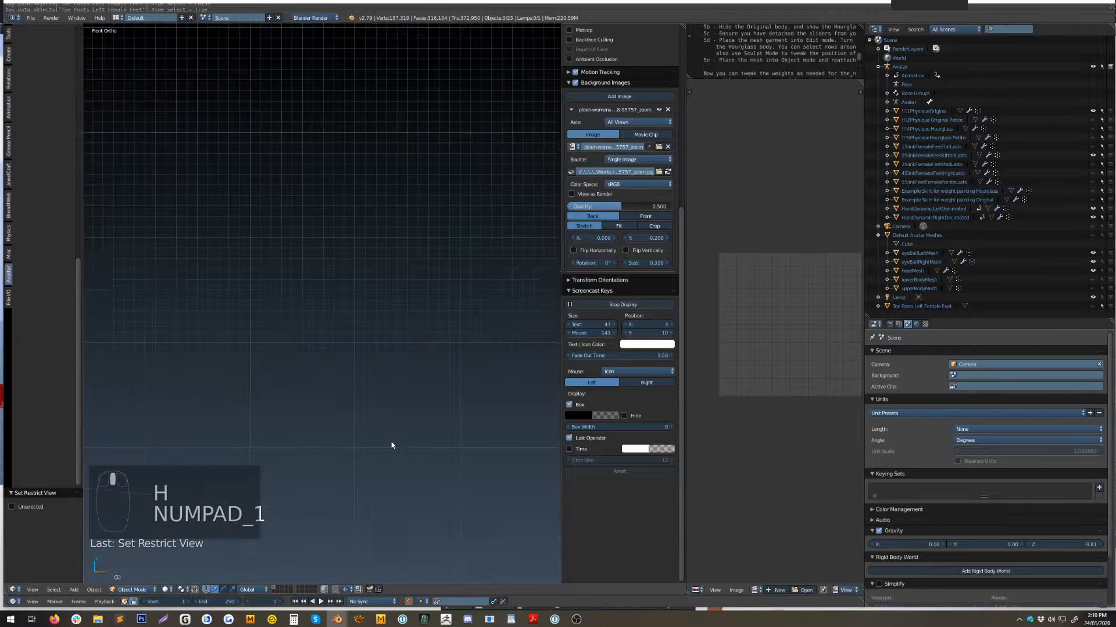
scroll(287, 379, down, 5)
shift+middle_drag(287, 378, 615, 319)
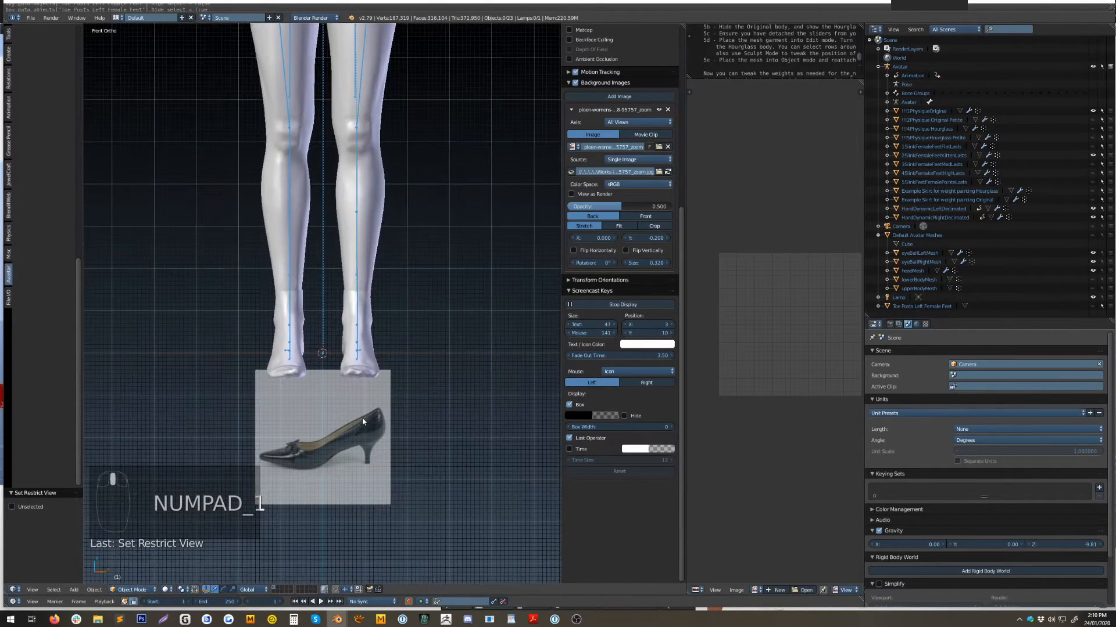
shift+middle_drag(362, 417, 357, 376)
key(KP_3)
scroll(440, 379, down, 4)
shift+middle_drag(449, 379, 284, 377)
scroll(356, 367, up, 7)
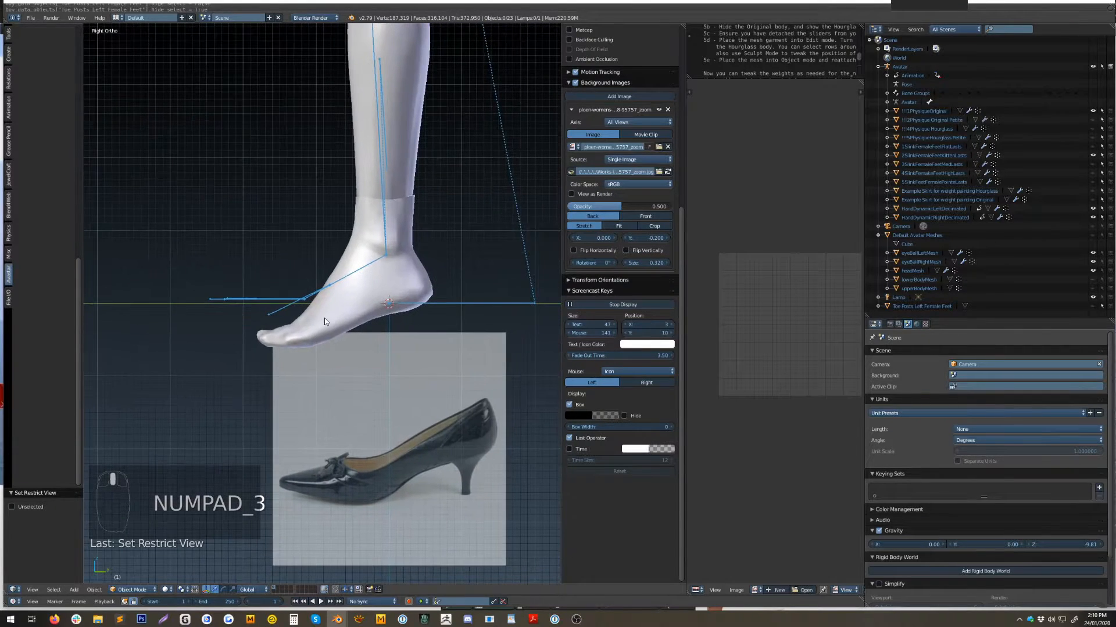
Compare the kitten, flat and pointe foot meshes above the shoe reference by toggling their visibility, ending with only the kitten feet shown.
right_click(324, 318)
click(1092, 156)
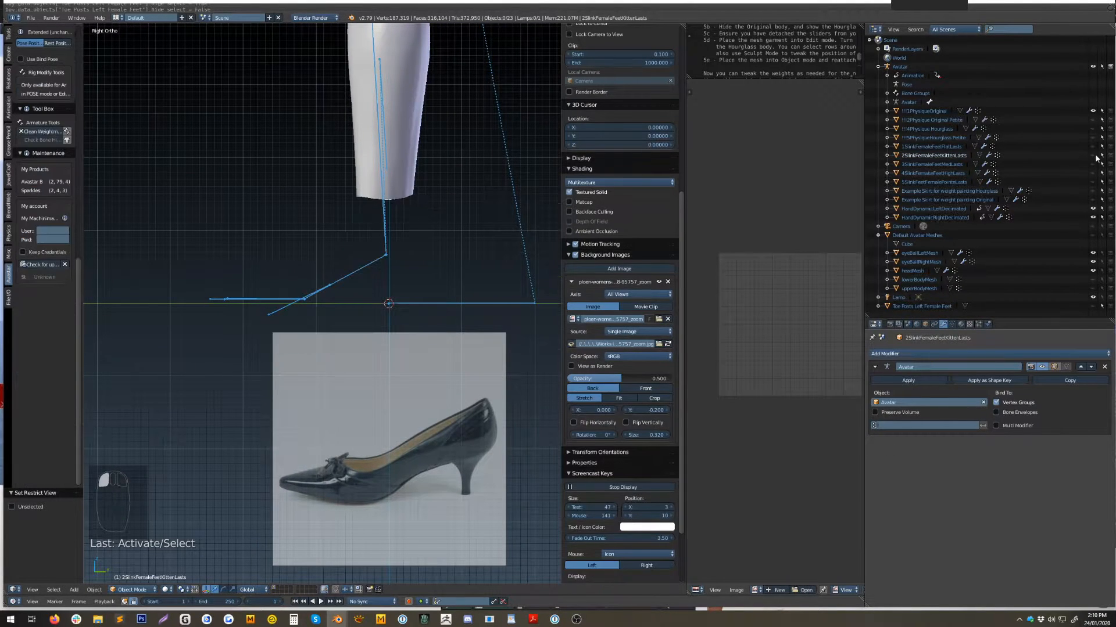
click(1091, 156)
click(1092, 156)
click(1092, 156)
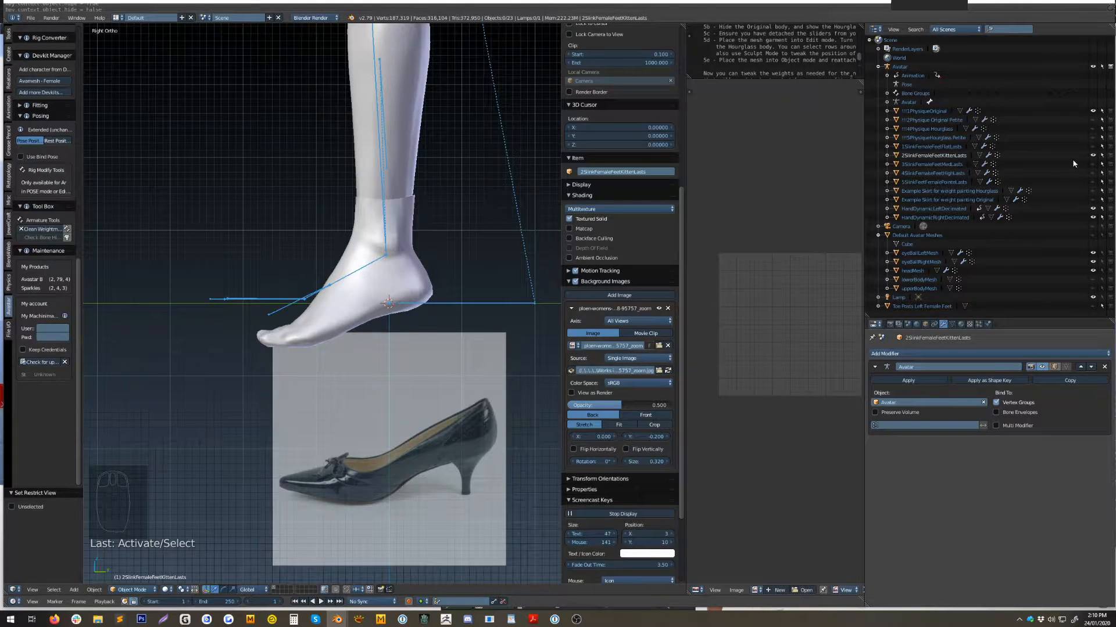
click(1092, 155)
click(1093, 147)
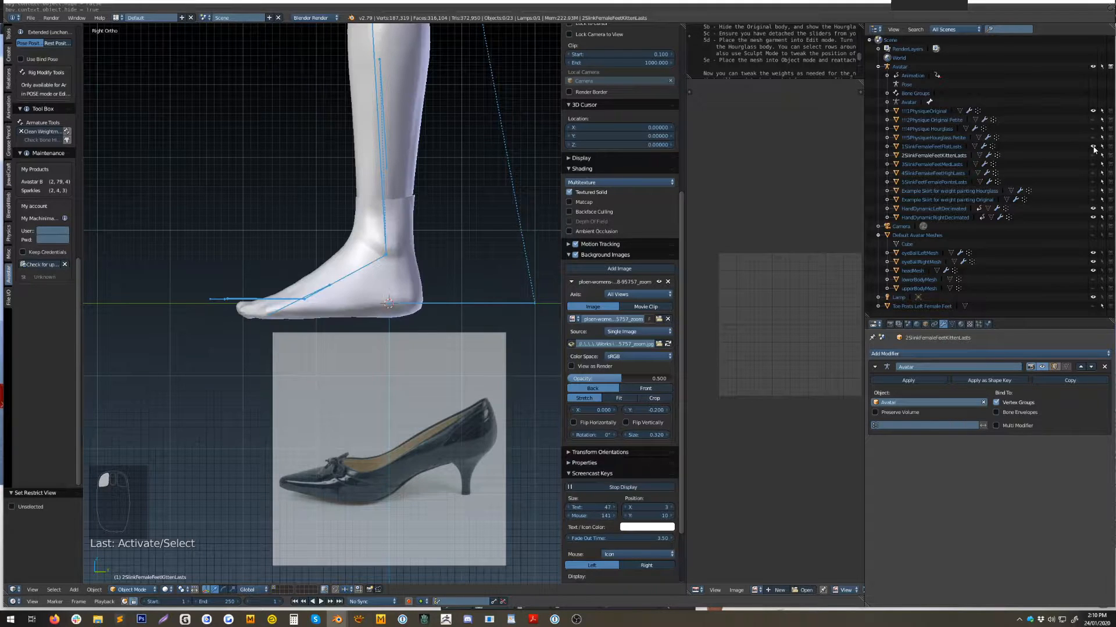
click(1092, 147)
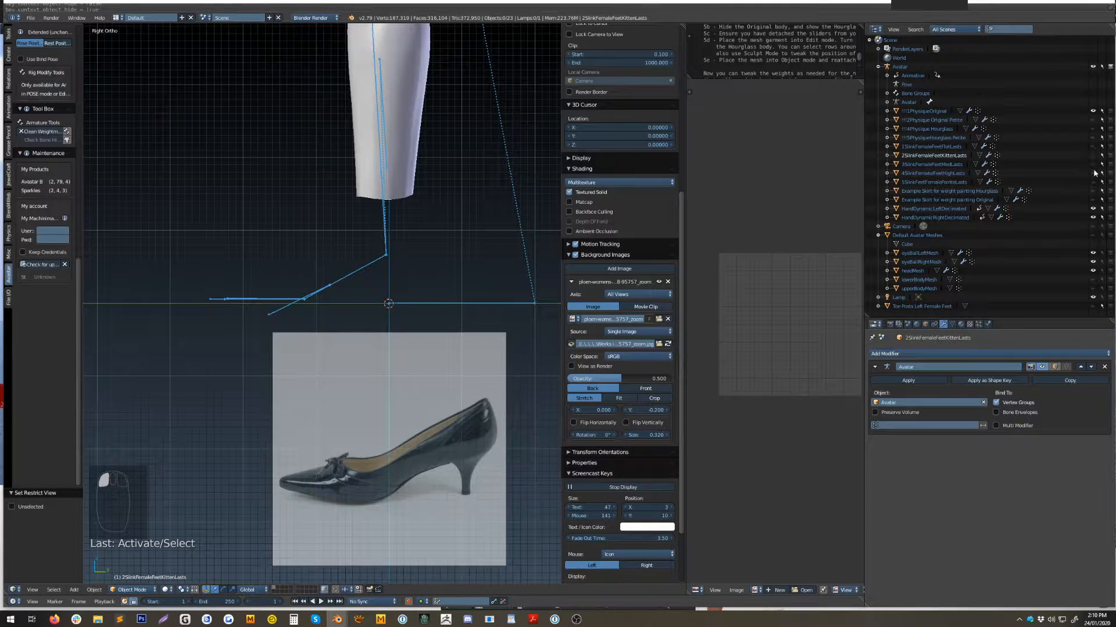
click(1092, 181)
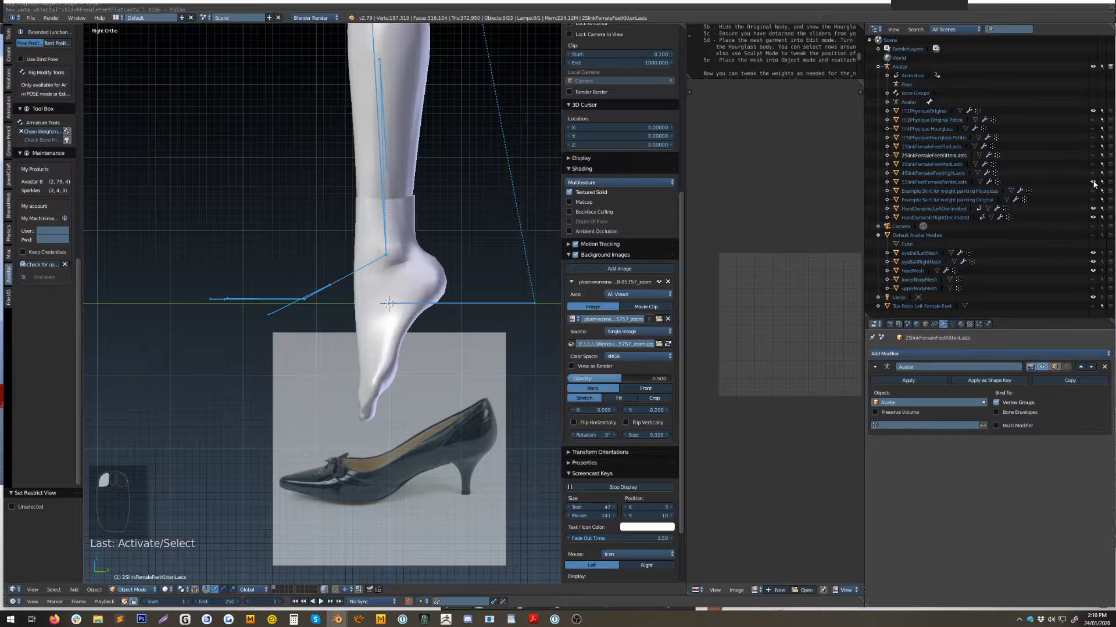
click(1092, 182)
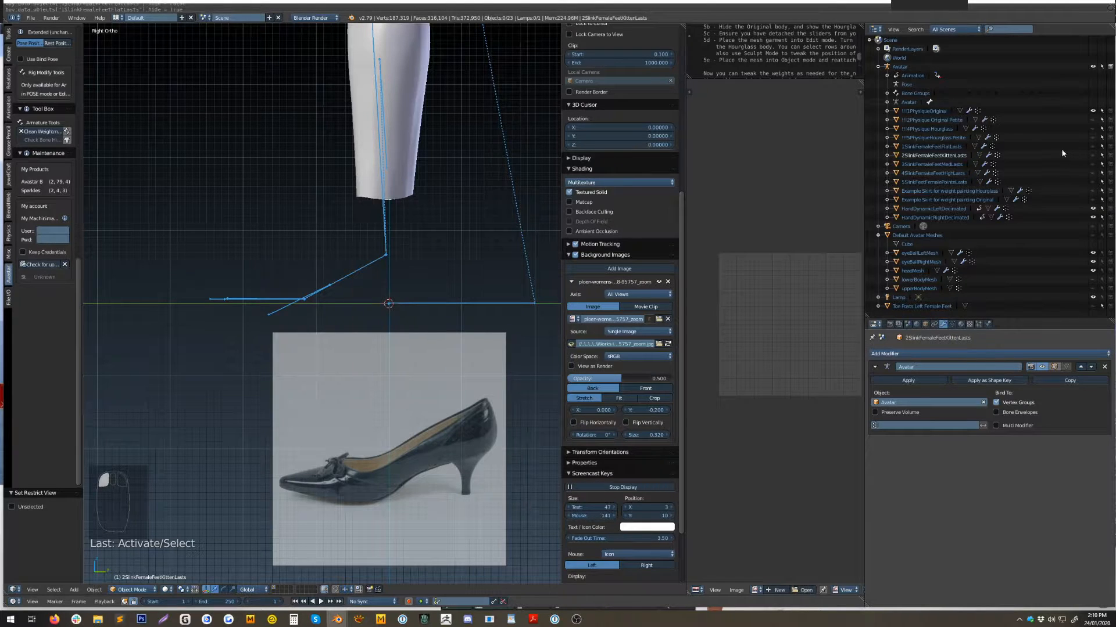
click(1093, 156)
Add a cube mesh at the 3D cursor.
scroll(435, 291, up, 2)
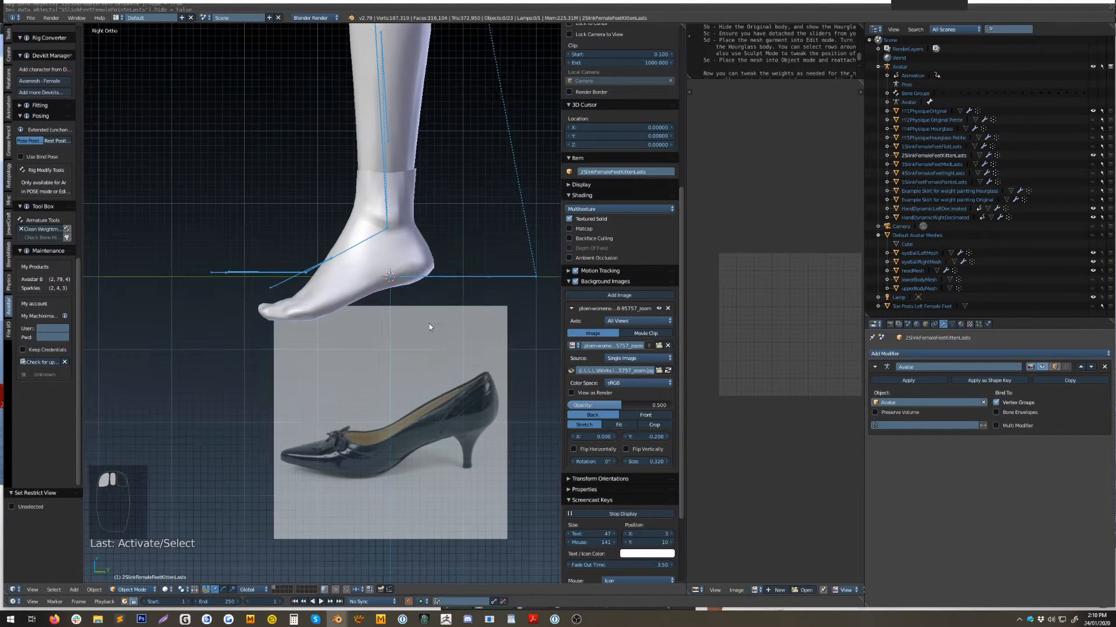
key(shift+a)
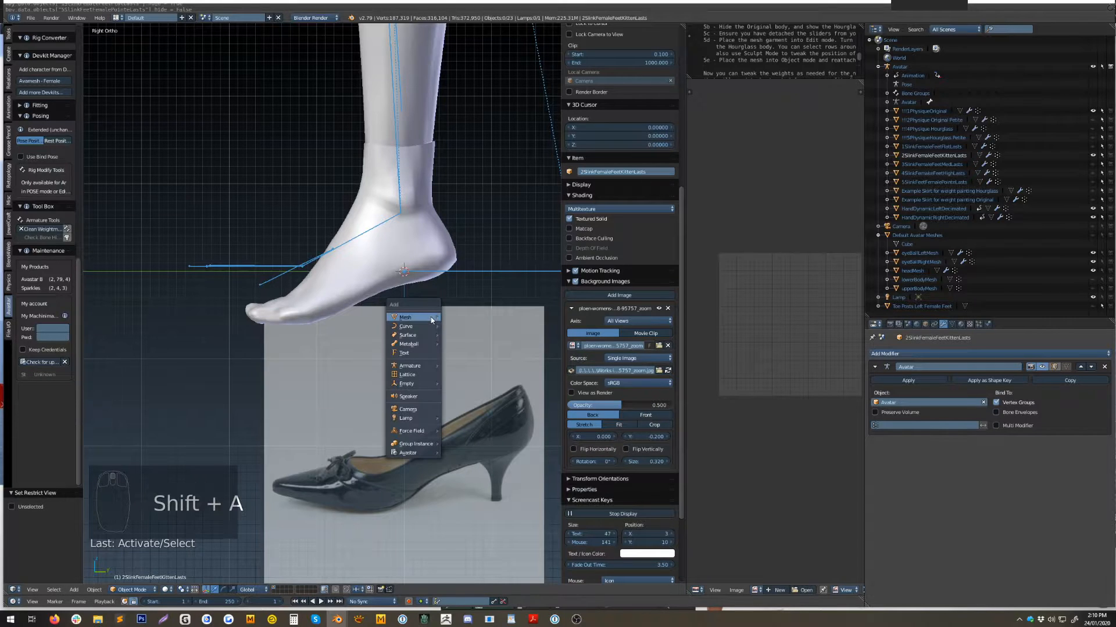
mouse_move(429, 321)
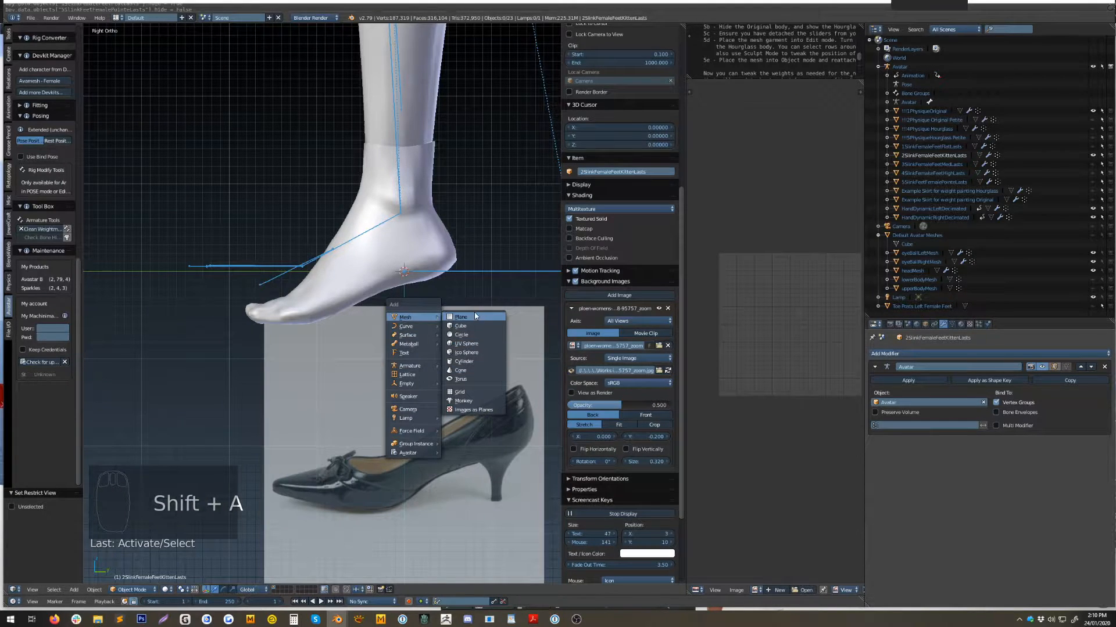
click(473, 326)
scroll(437, 376, down, 5)
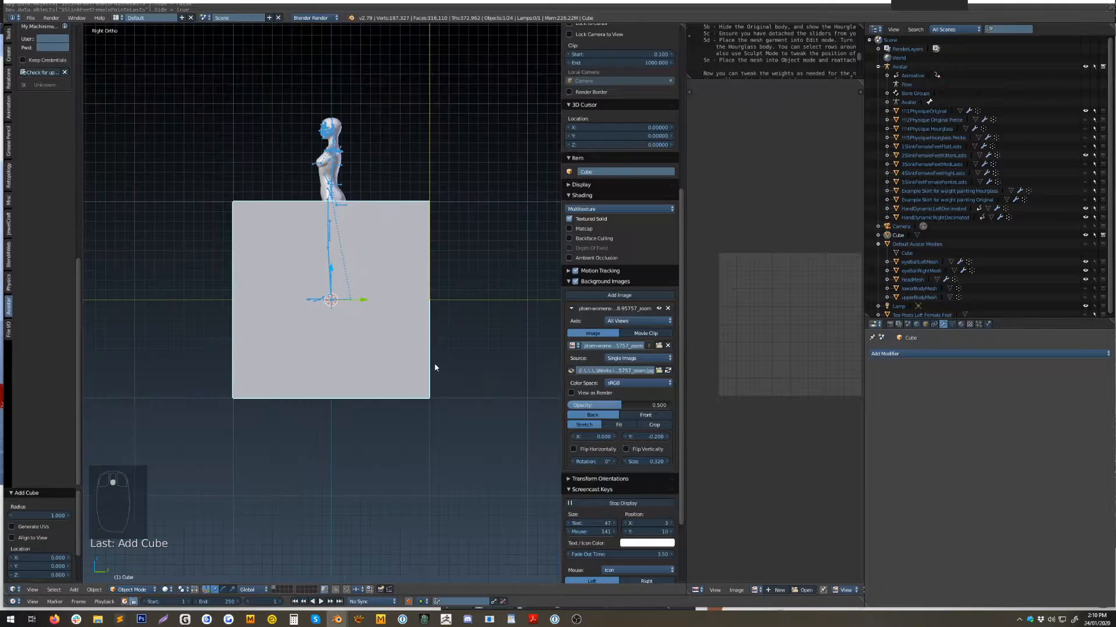
Delete the cube's four bottom vertices in Edit Mode so that only its top face remains.
key(Tab)
middle_drag(448, 378, 481, 416)
right_click(275, 418)
shift+right_click(482, 416)
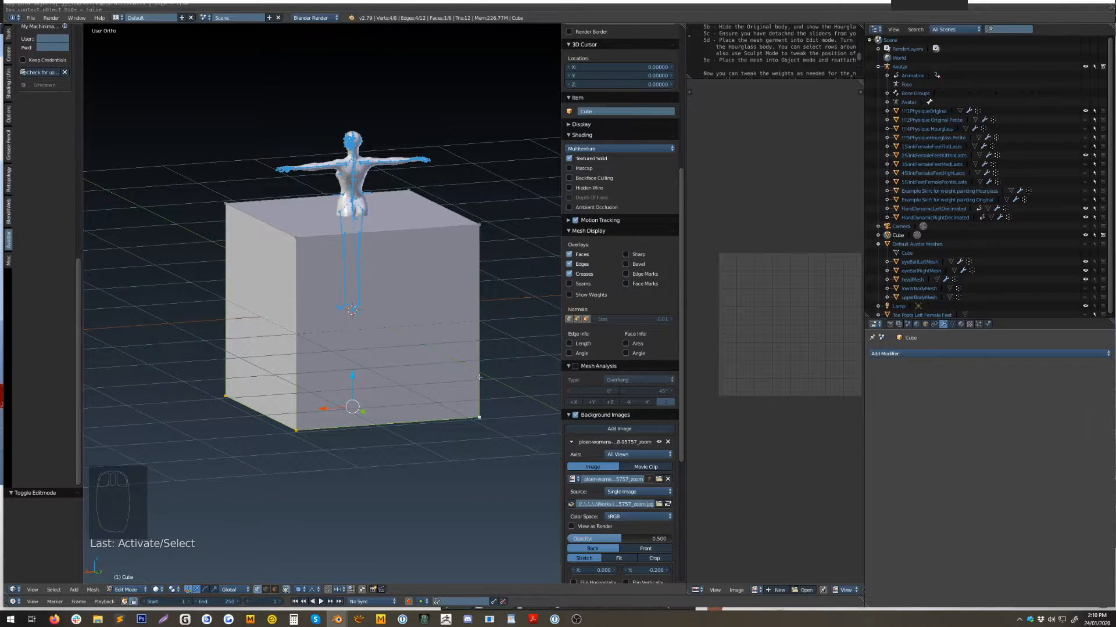
key(x)
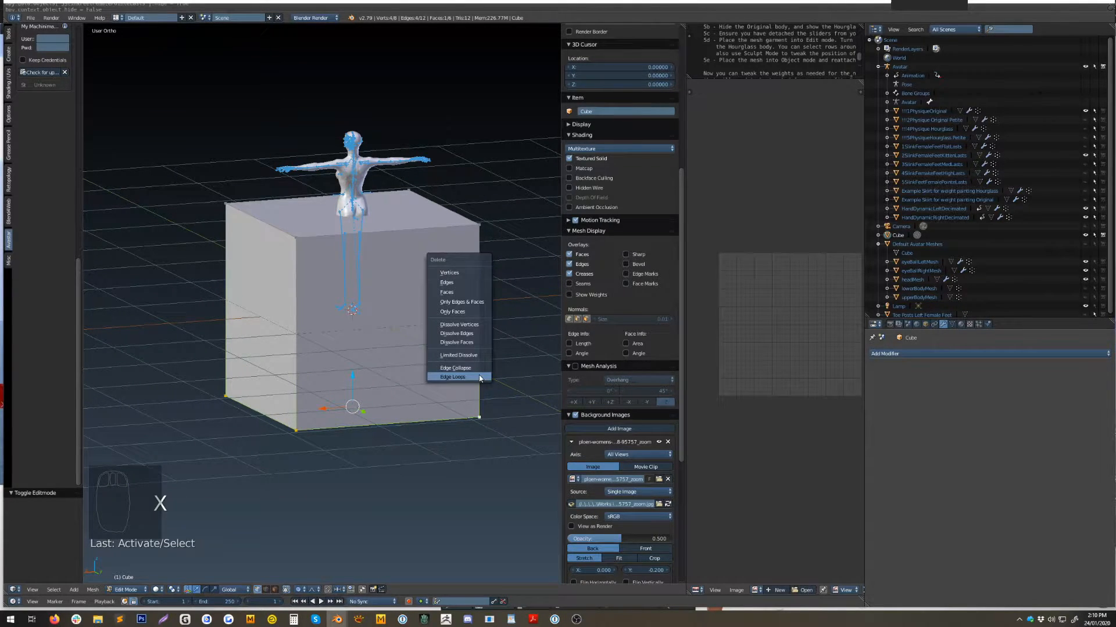
click(465, 272)
Select the whole plane and lower it about 1.08 units along Z to just beneath the avatar's feet.
key(a)
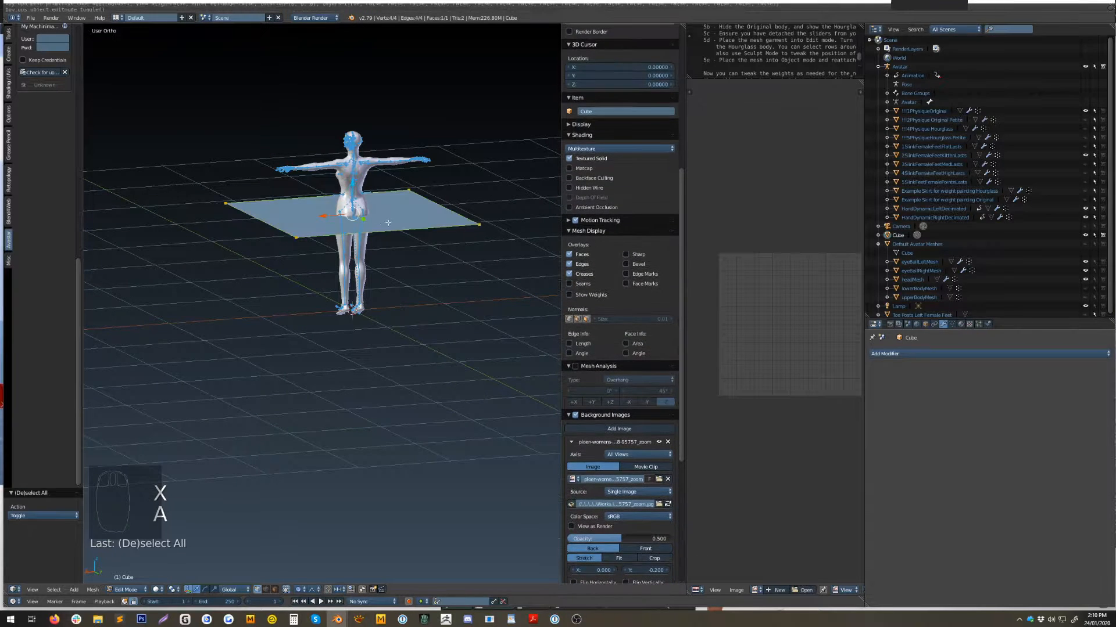
key(KP_1)
key(KP_3)
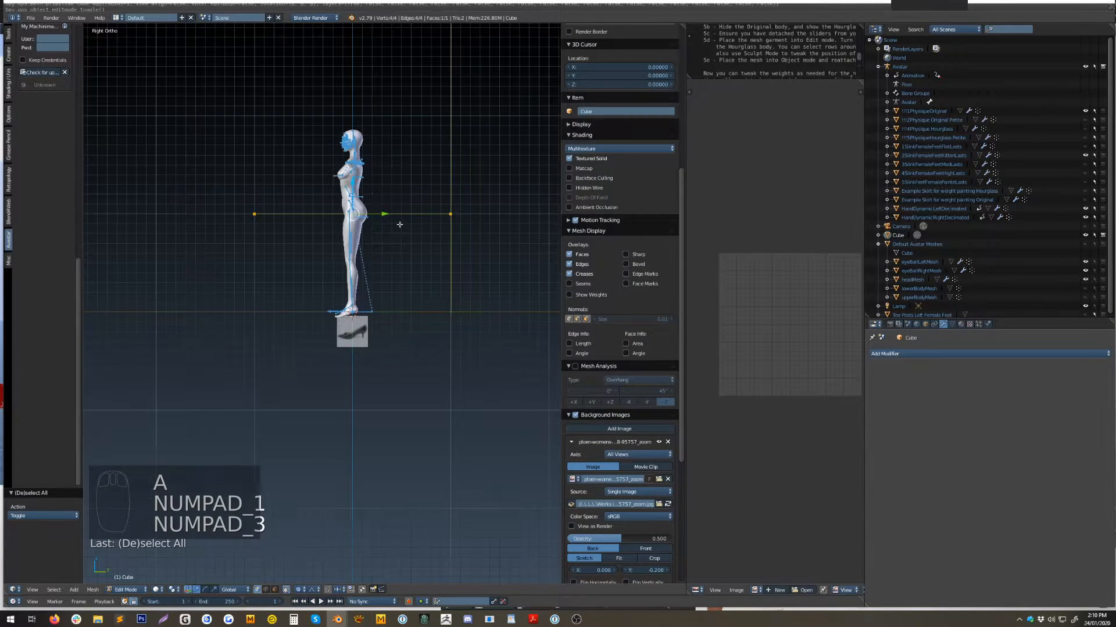
shift+middle_drag(412, 232, 407, 268)
drag(344, 217, 344, 324)
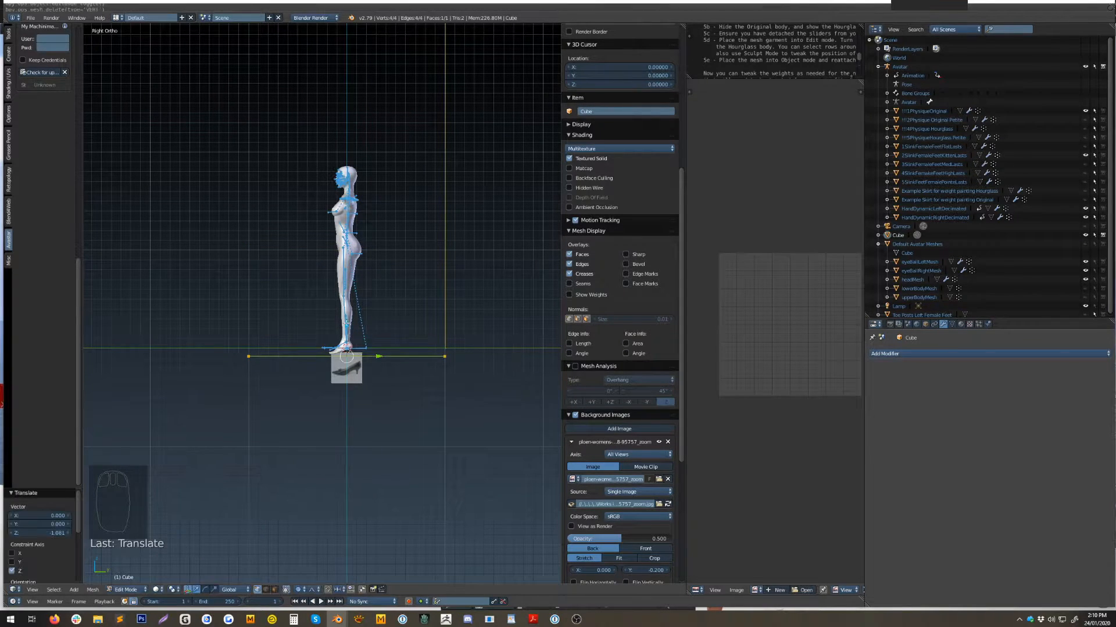
scroll(467, 331, up, 5)
scroll(468, 331, down, 1)
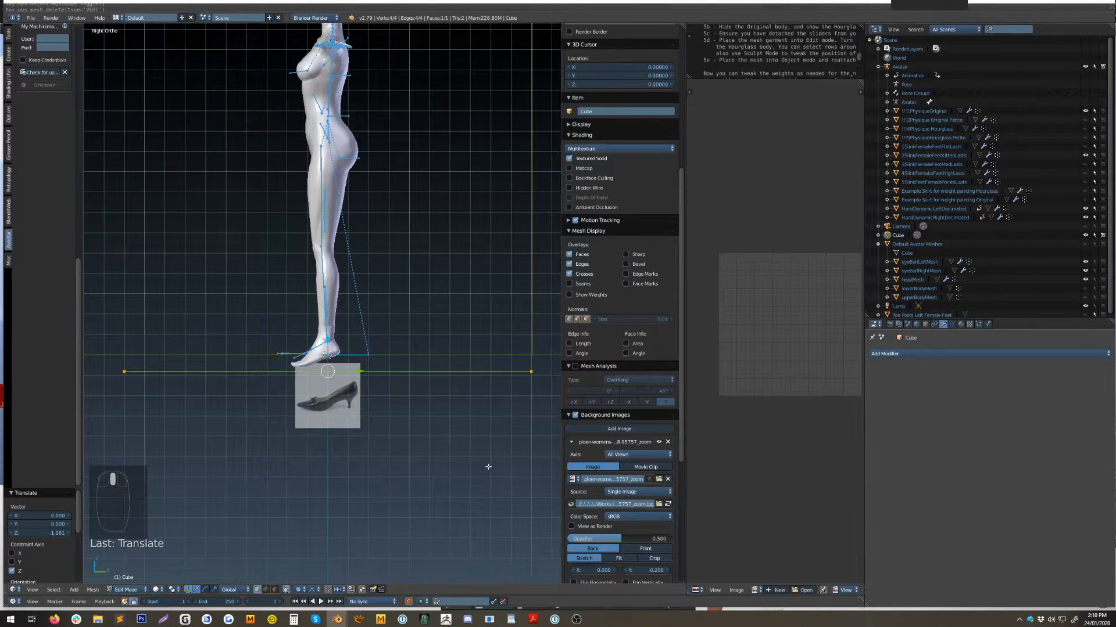
Scale the plane down to slightly longer than the foot and shift it forward and up against the toes' underside.
key(s)
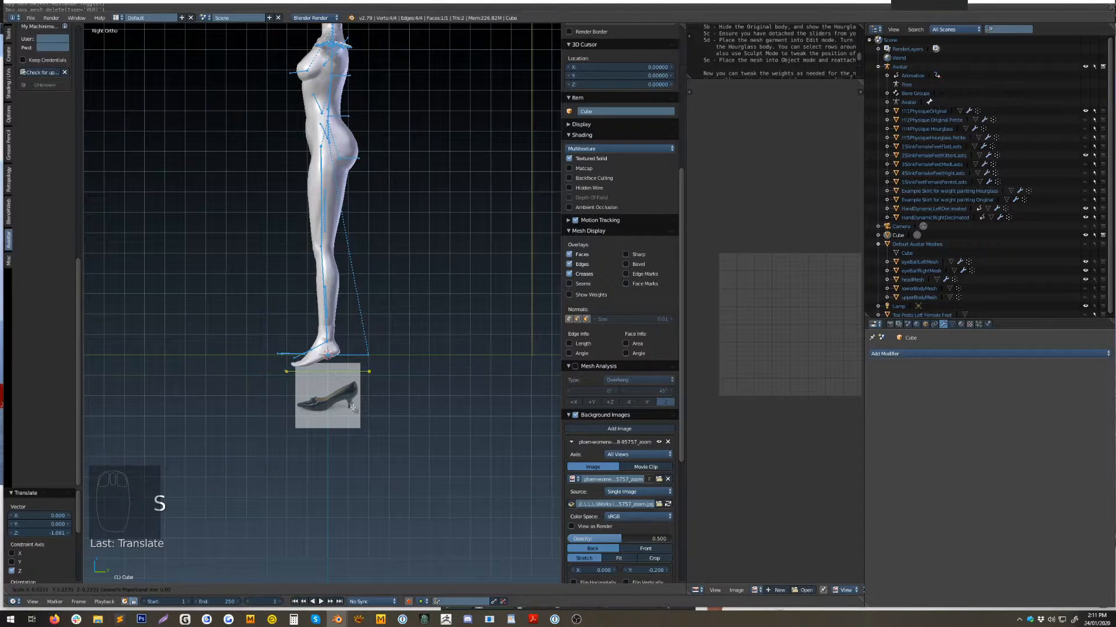
click(340, 397)
scroll(390, 340, up, 7)
drag(391, 340, 332, 323)
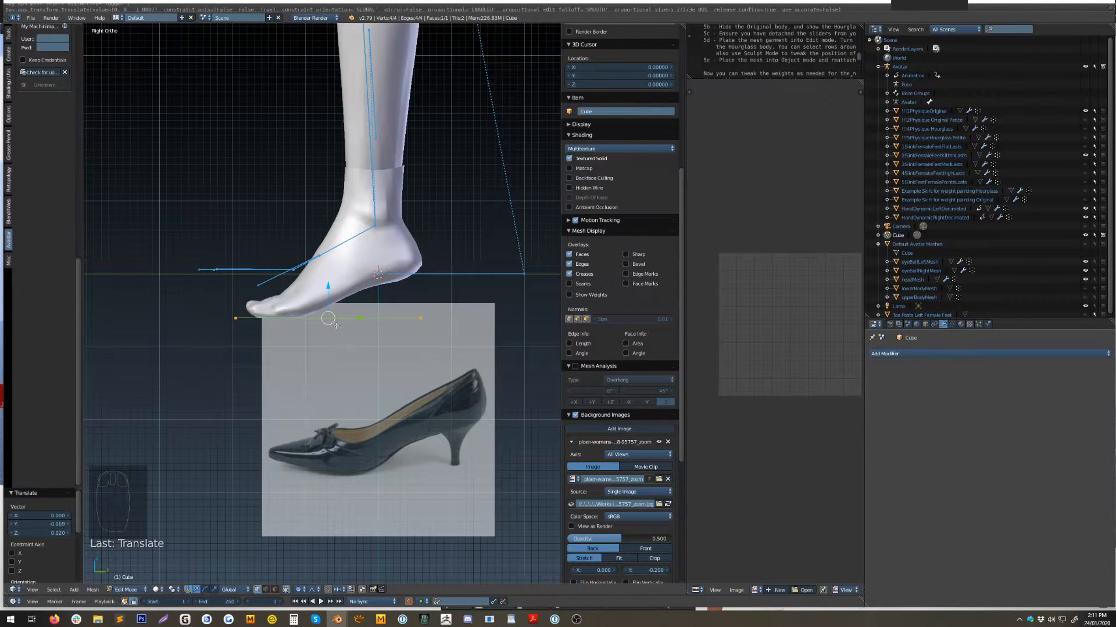
Select the two vertices of the plane's edge beside the avatar's right foot and toggle limiting selection to visible geometry.
key(KP_1)
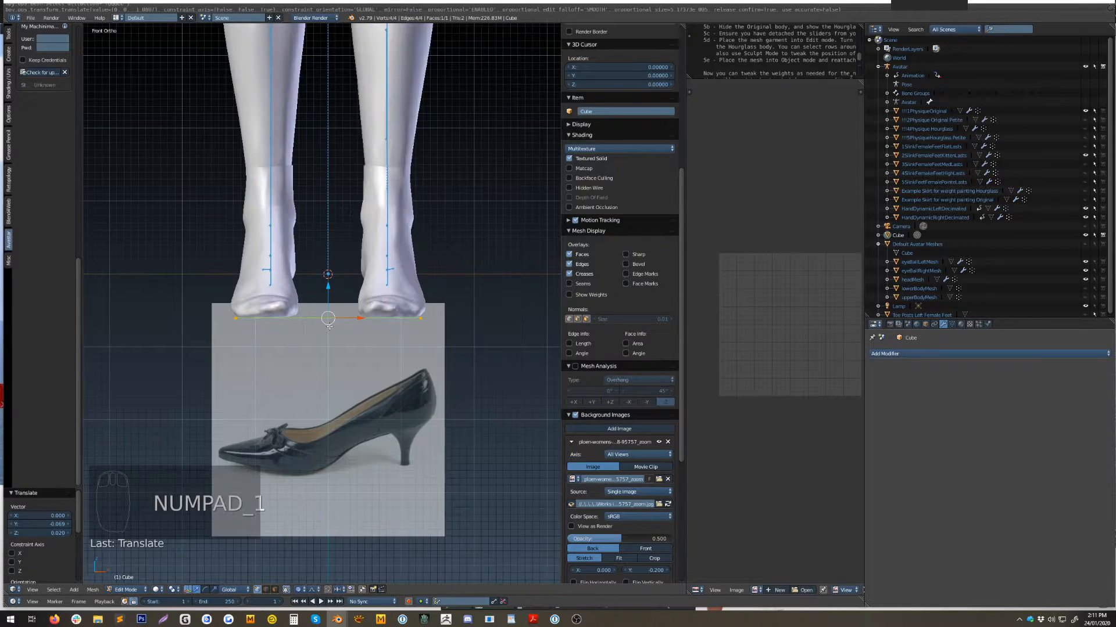
right_click(236, 318)
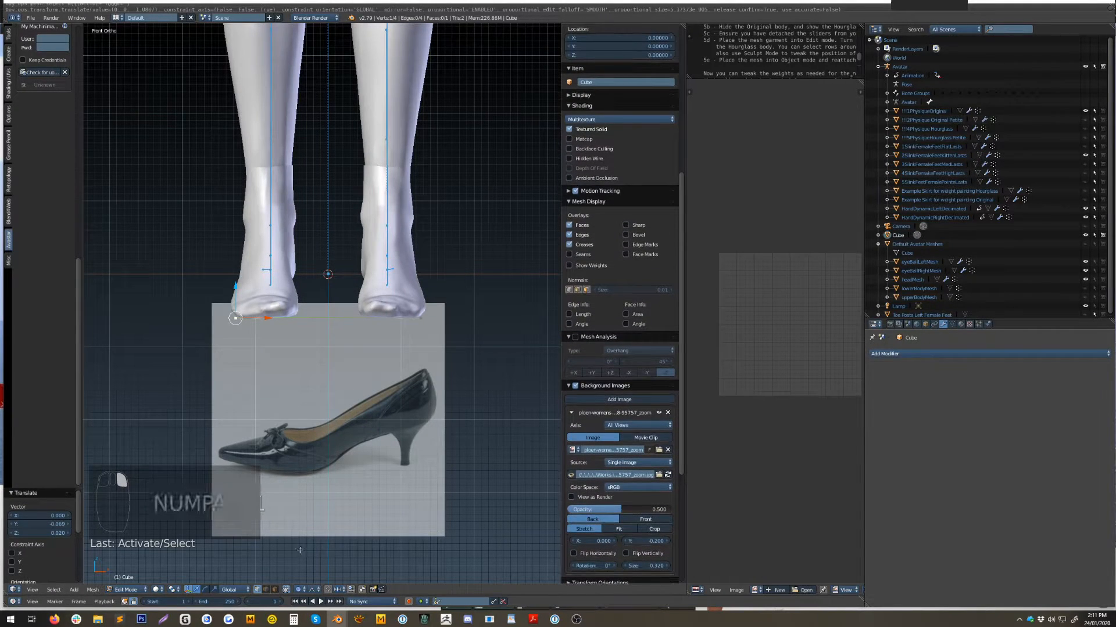
middle_drag(296, 555, 291, 523)
shift+right_click(249, 275)
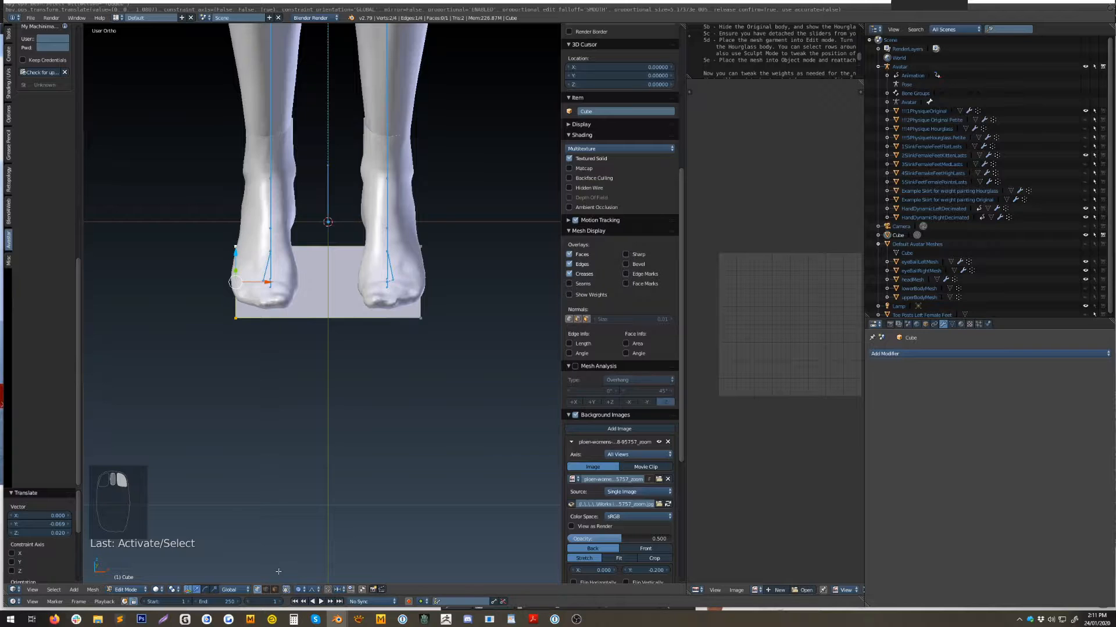
click(289, 591)
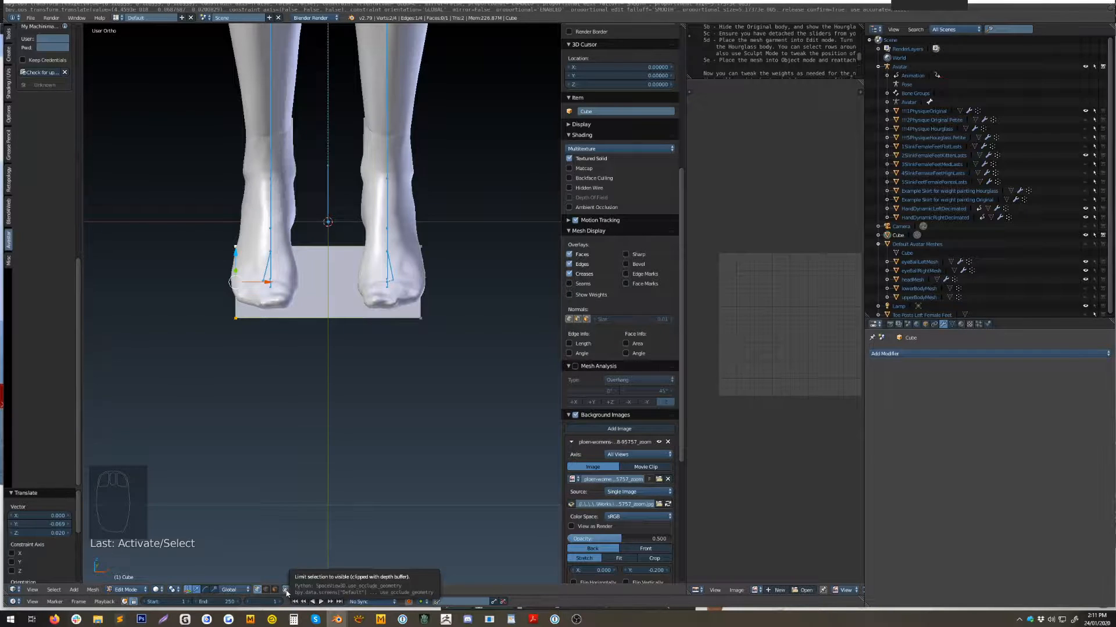
click(285, 591)
Reselect the plane edge beside the avatar's right foot and move it about 0.172 along X, narrowing the plane beneath the left foot.
right_click(235, 250)
shift+right_click(235, 314)
right_click(235, 247)
key(KP_1)
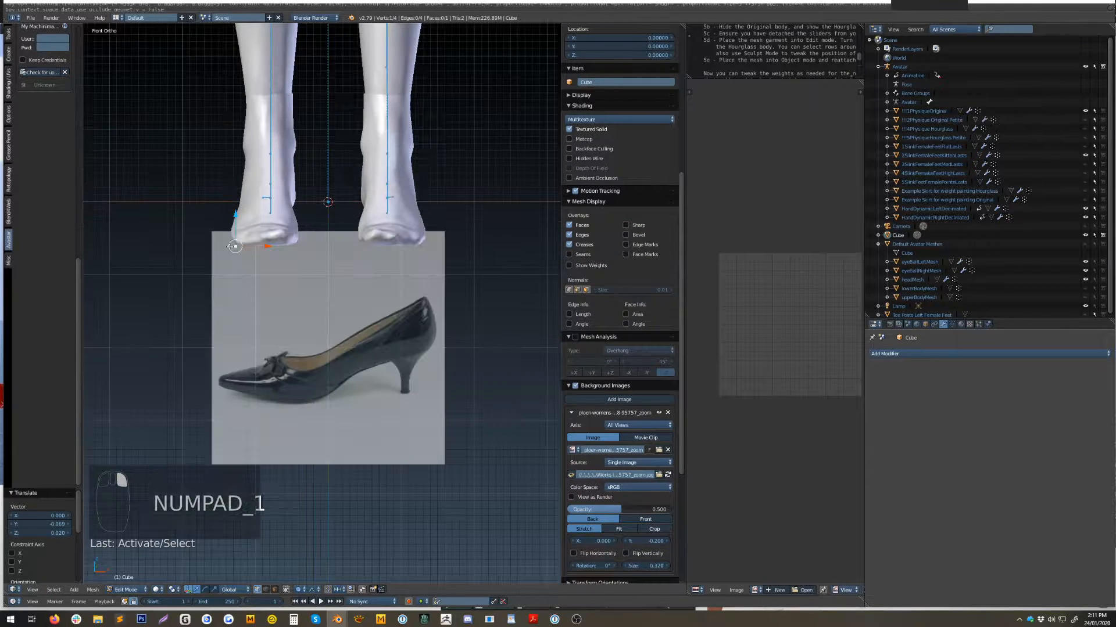
shift+right_click(285, 245)
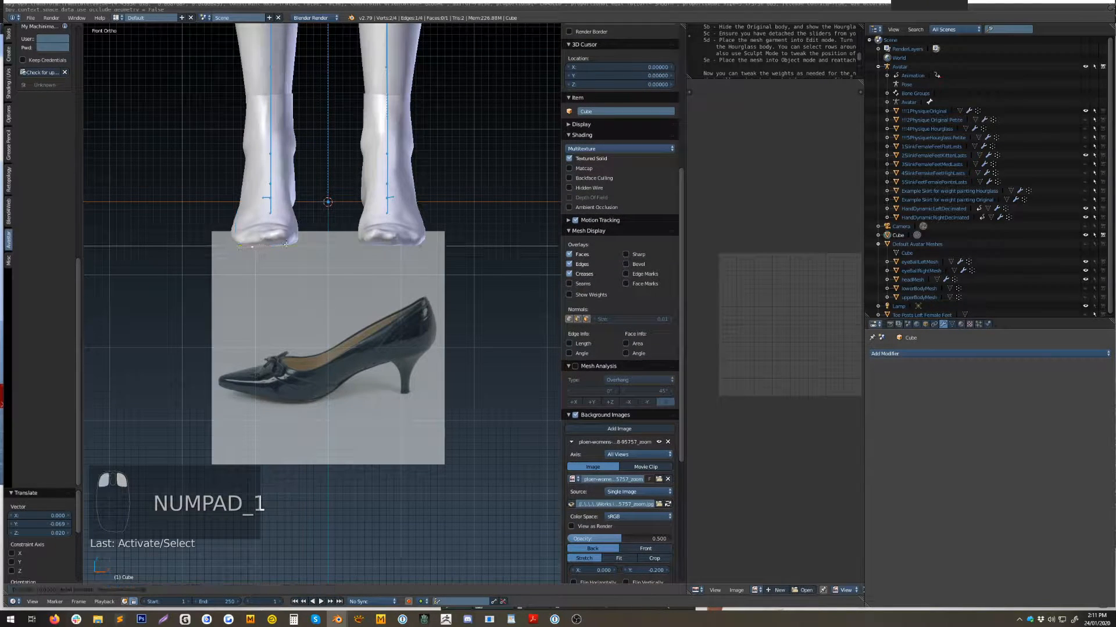
click(387, 250)
middle_drag(388, 250, 361, 294)
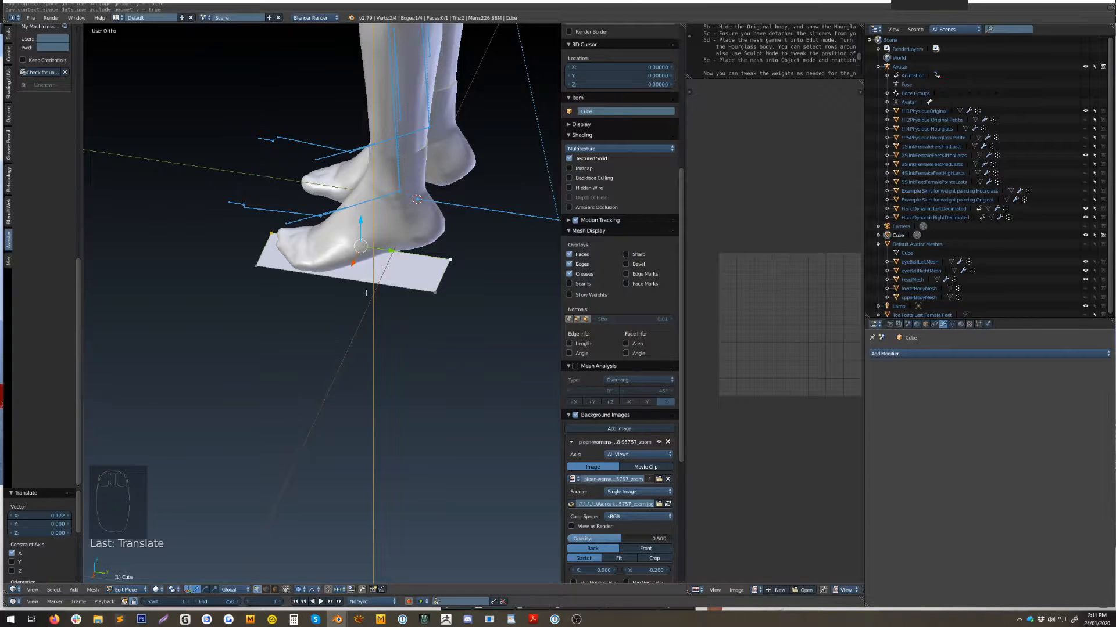
Add a Subdivision Surface modifier and a Solidify modifier to the sole plane.
click(982, 353)
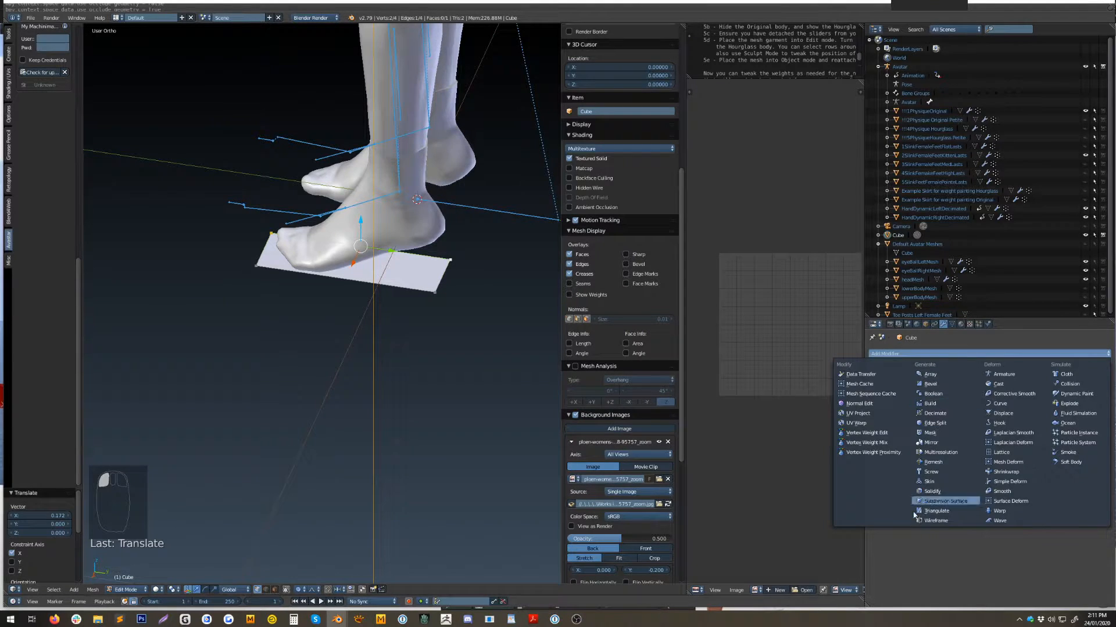
click(944, 501)
shift+middle_drag(461, 351, 457, 371)
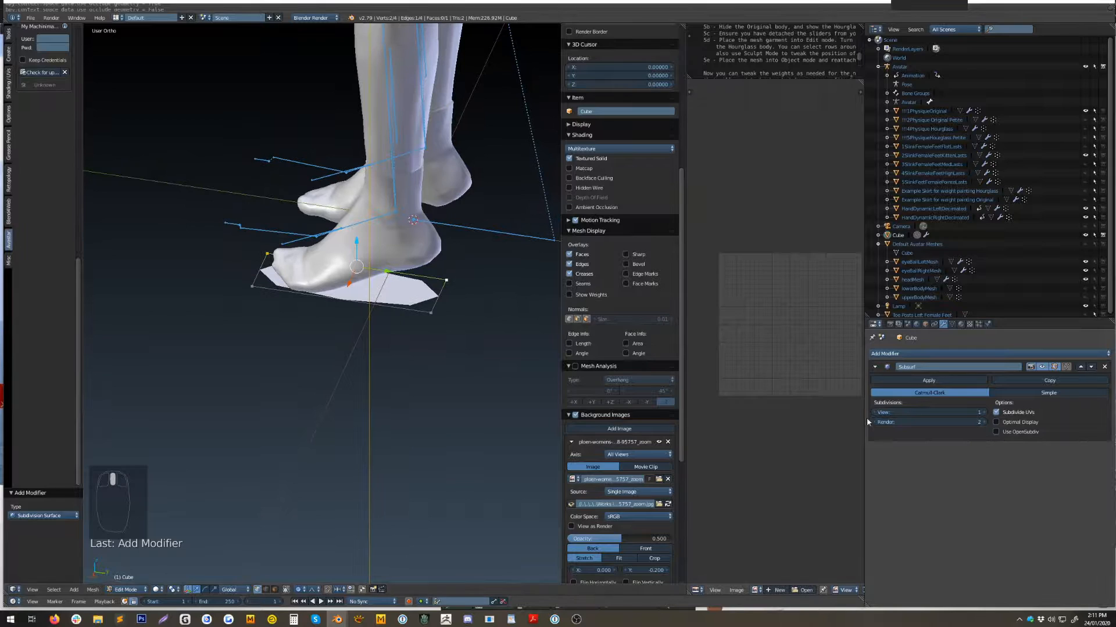
click(930, 353)
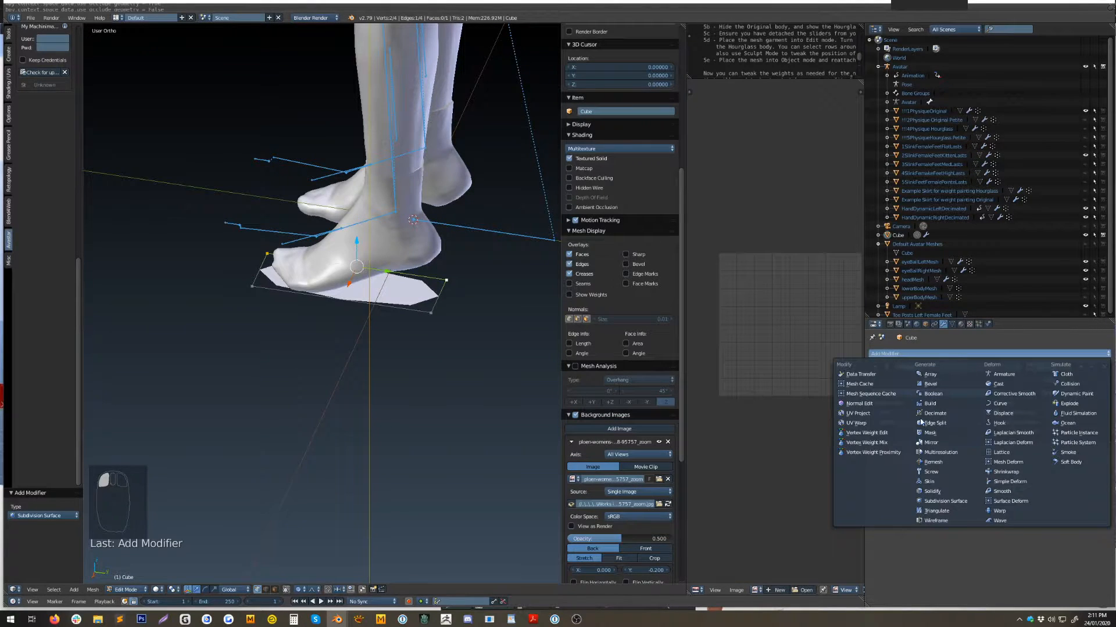
click(932, 491)
Set the Solidify modifier's thickness on the sole to 0.0020.
scroll(460, 393, up, 3)
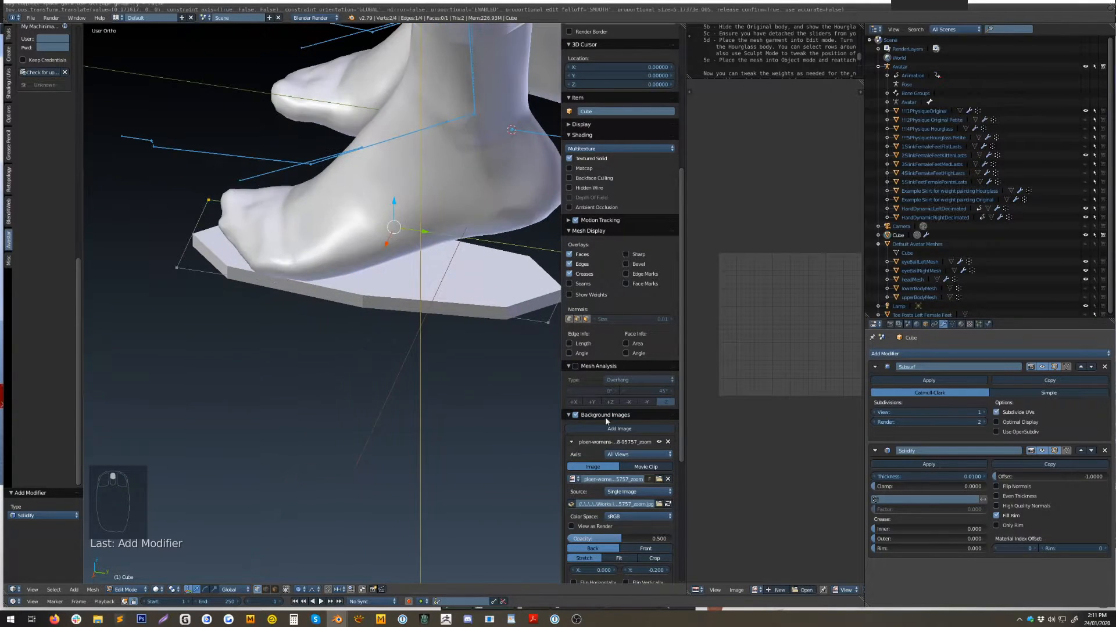
click(875, 477)
click(875, 478)
click(874, 478)
click(874, 477)
click(874, 477)
click(875, 478)
click(874, 477)
click(874, 477)
middle_drag(488, 441, 514, 436)
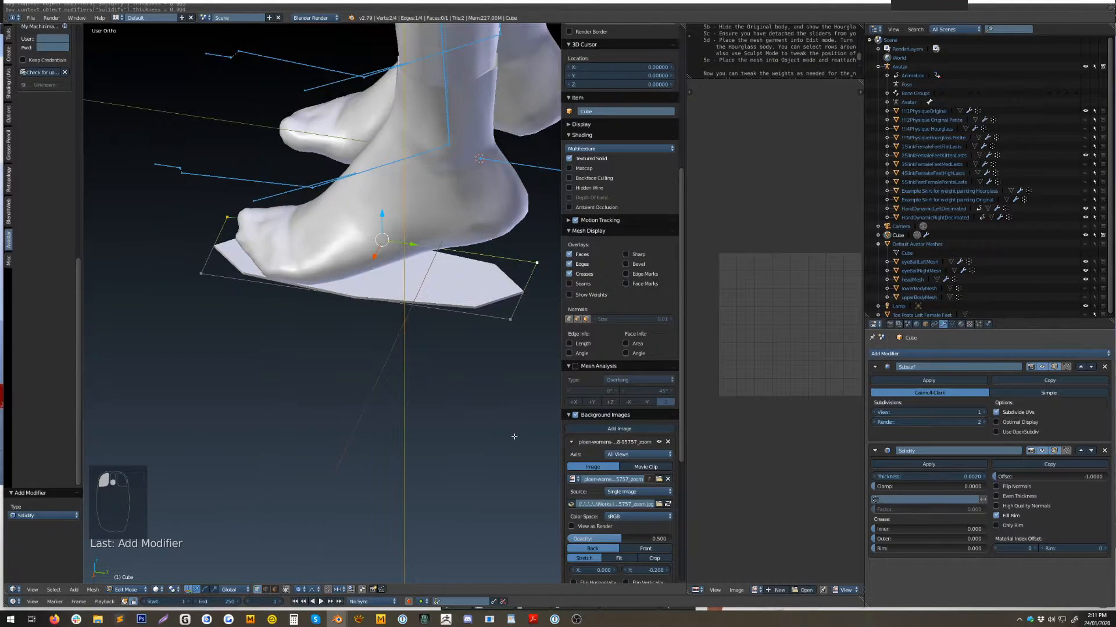
Add two crosswise loop cuts to the sole, one beneath the midfoot and one nearer the heel.
key(KP_1)
shift+middle_drag(398, 473, 437, 337)
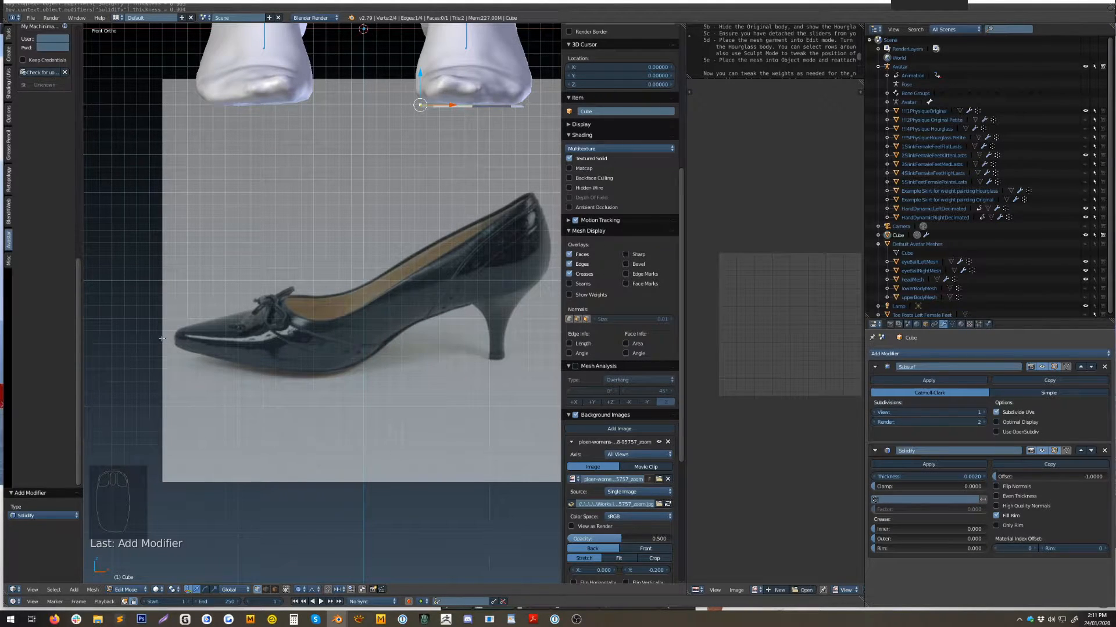
scroll(499, 295, up, 6)
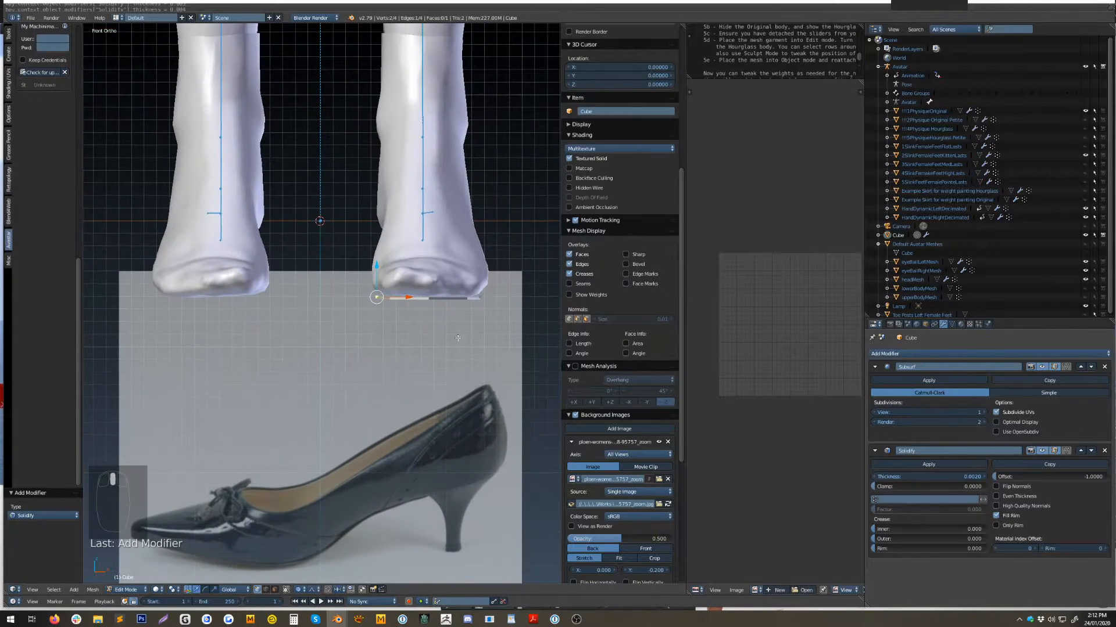
key(KP_3)
shift+middle_drag(471, 330, 352, 352)
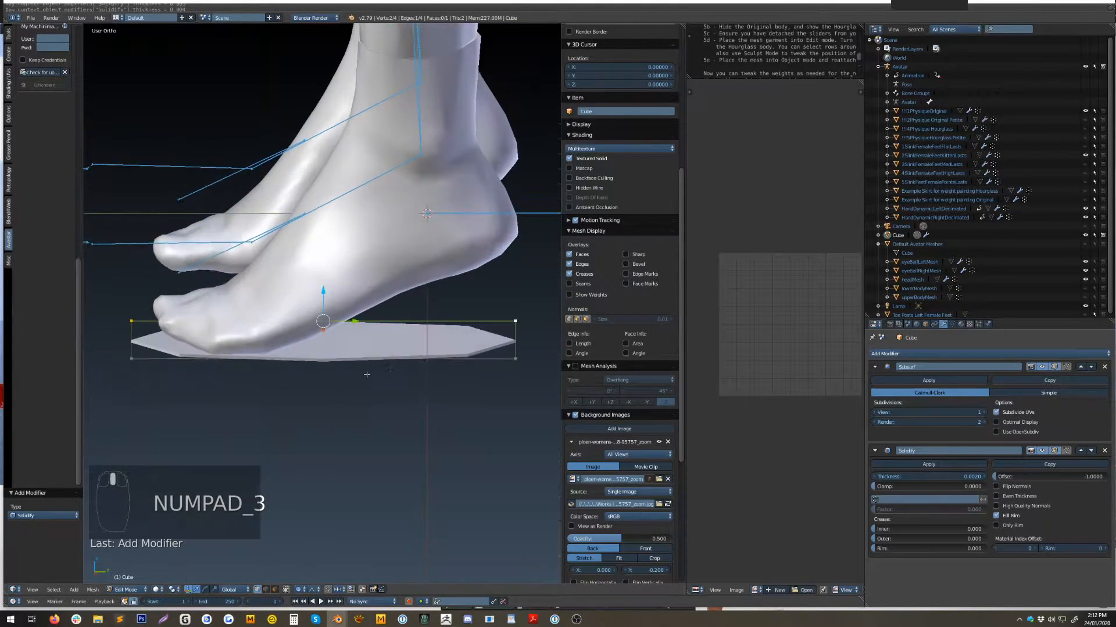
key(ctrl+r)
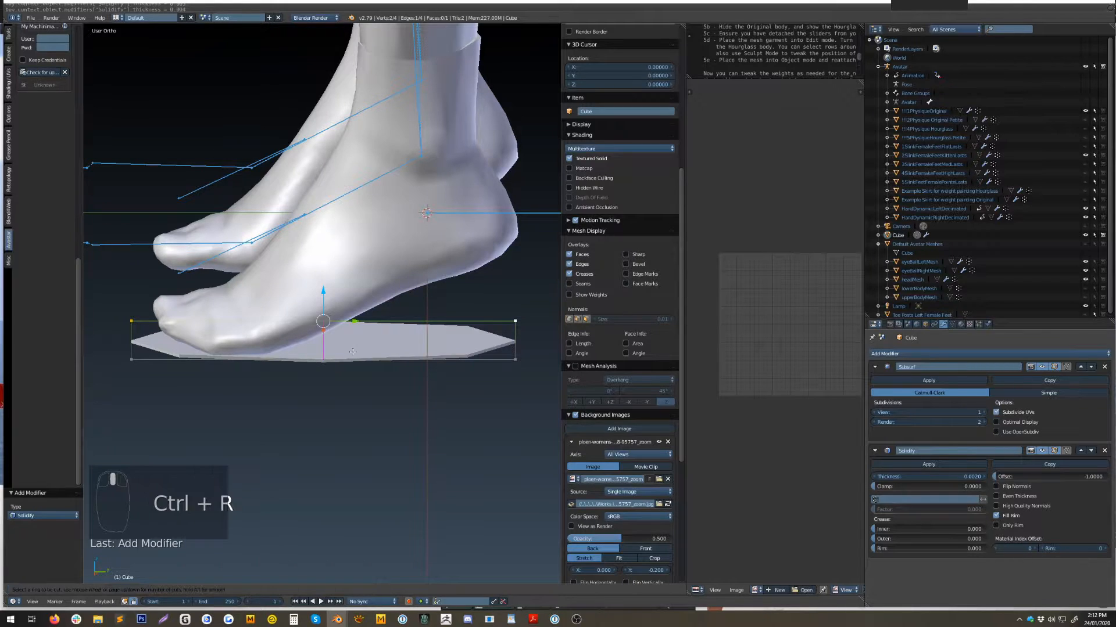
click(337, 326)
click(337, 325)
key(ctrl+r)
click(423, 324)
click(423, 324)
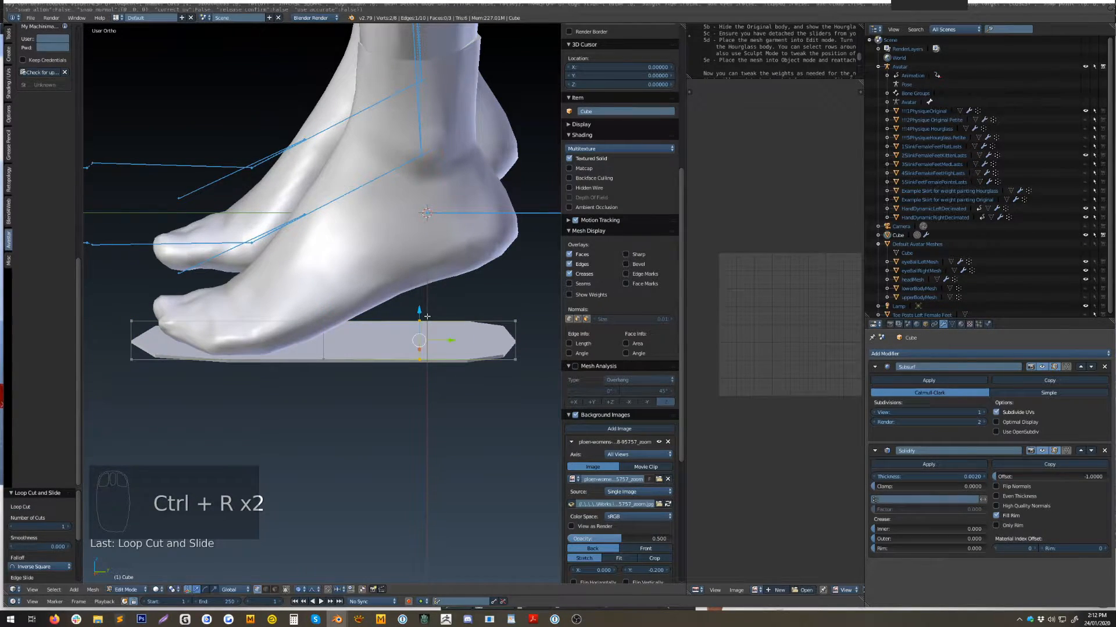
Select the heel section of the sole and raise it about 0.05 along Z toward the underside of the heel.
alt+right_click(523, 332)
key(KP_1)
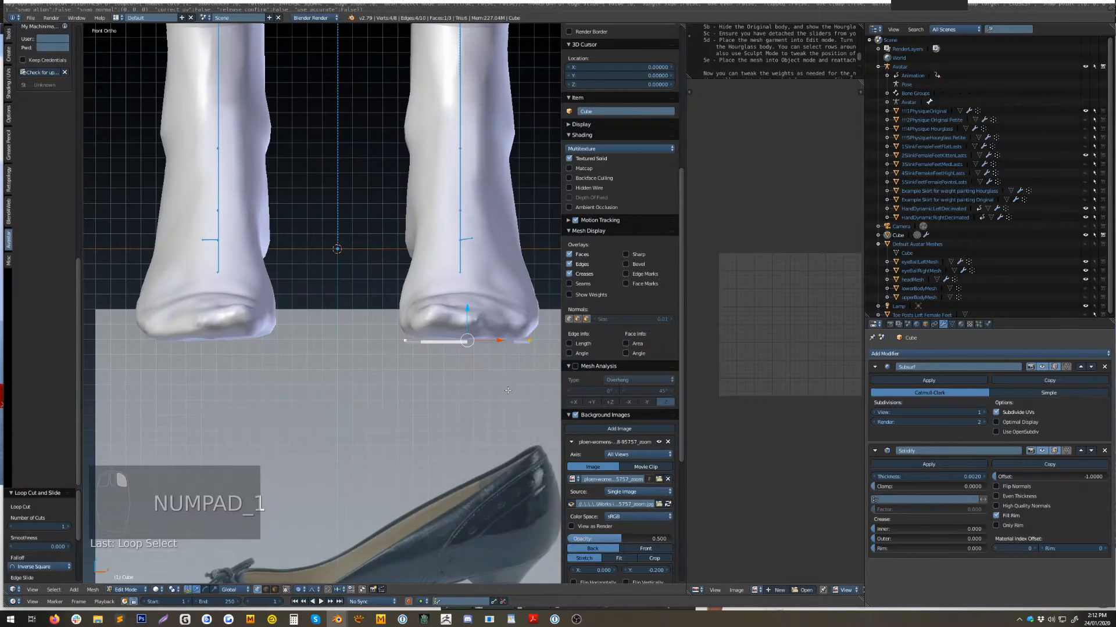
key(KP_3)
shift+middle_drag(507, 390, 443, 406)
drag(403, 327, 406, 253)
Adjust the heel-end edge and the arch edge so the sole's side profile follows the underside of the foot.
right_click(451, 281)
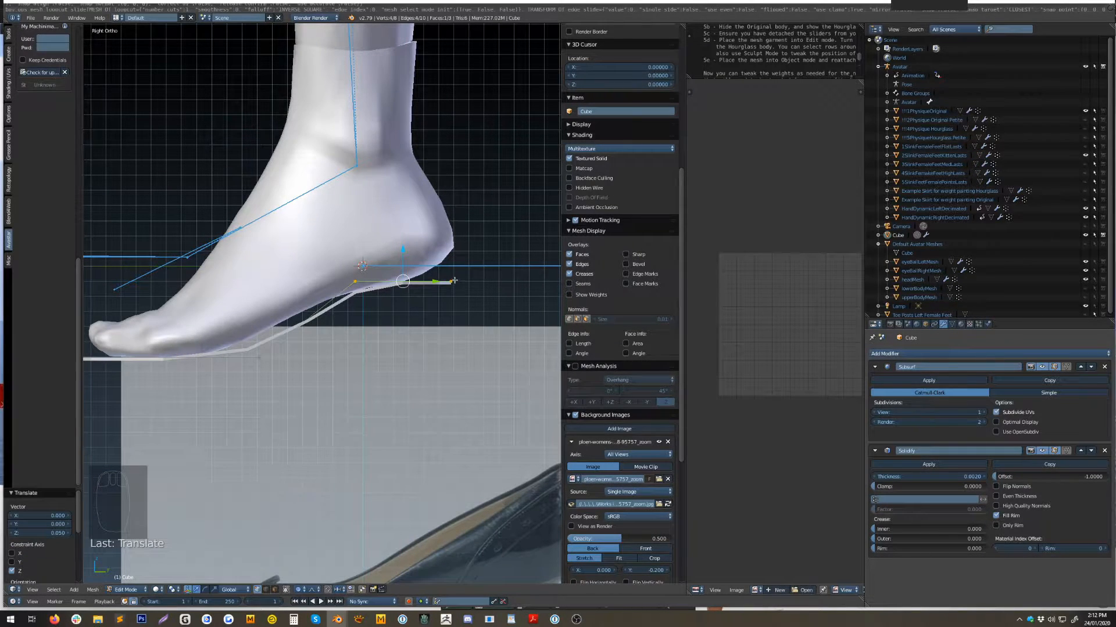
shift+right_click(453, 281)
drag(456, 285, 457, 265)
right_click(355, 279)
shift+right_click(355, 278)
drag(355, 281, 352, 291)
right_click(454, 266)
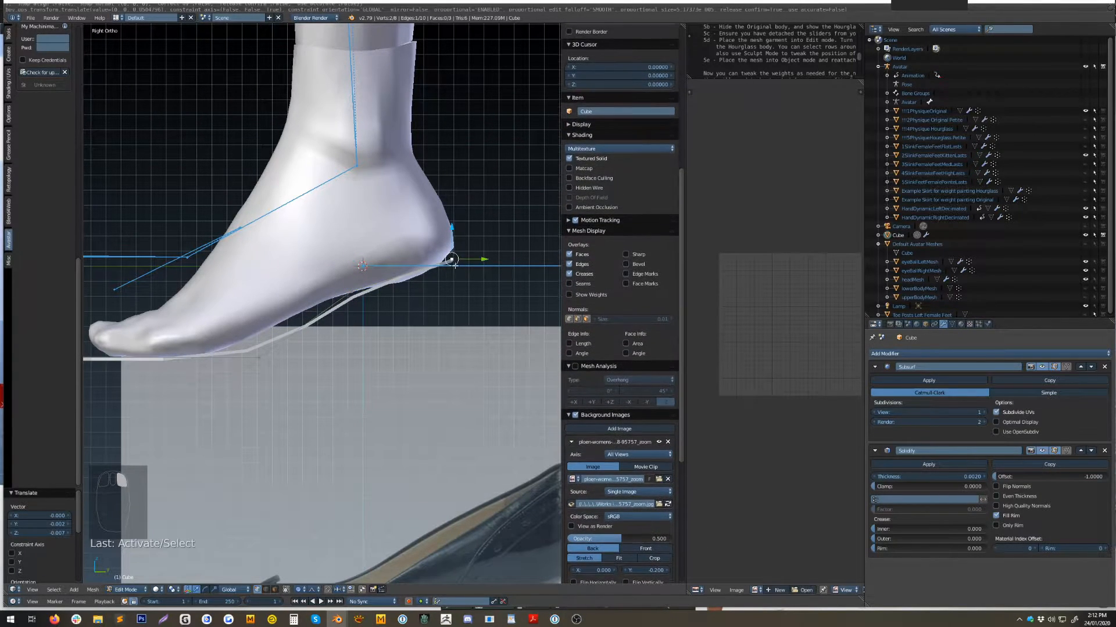
key(g)
click(457, 273)
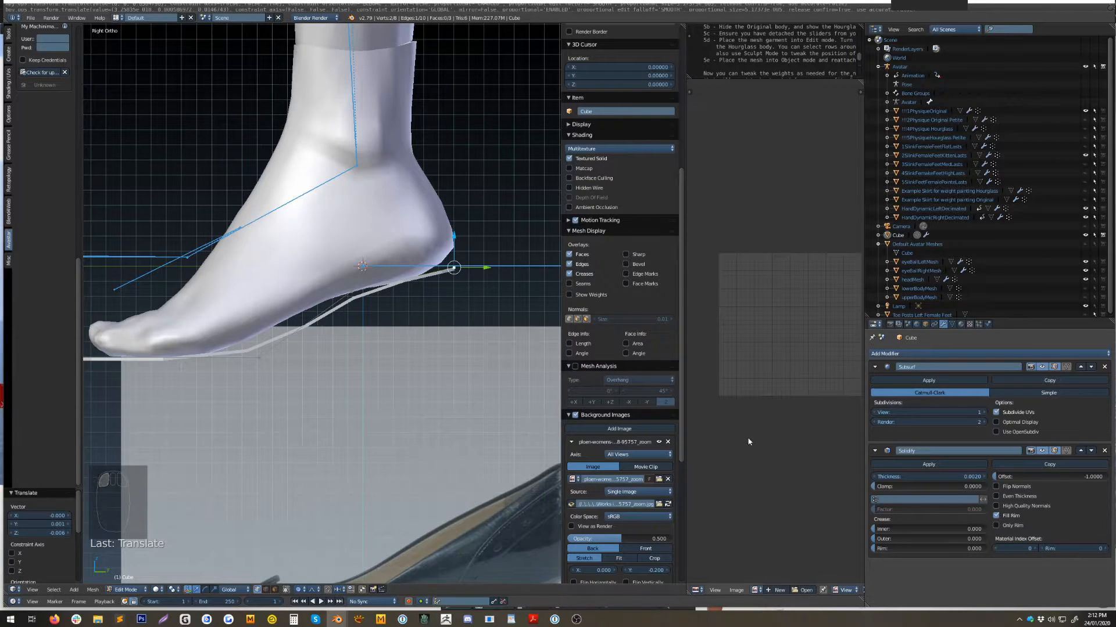
Move the edge beneath the ball of the foot slightly along Y toward the toes and set the viewport subdivisions to 2.
click(1061, 367)
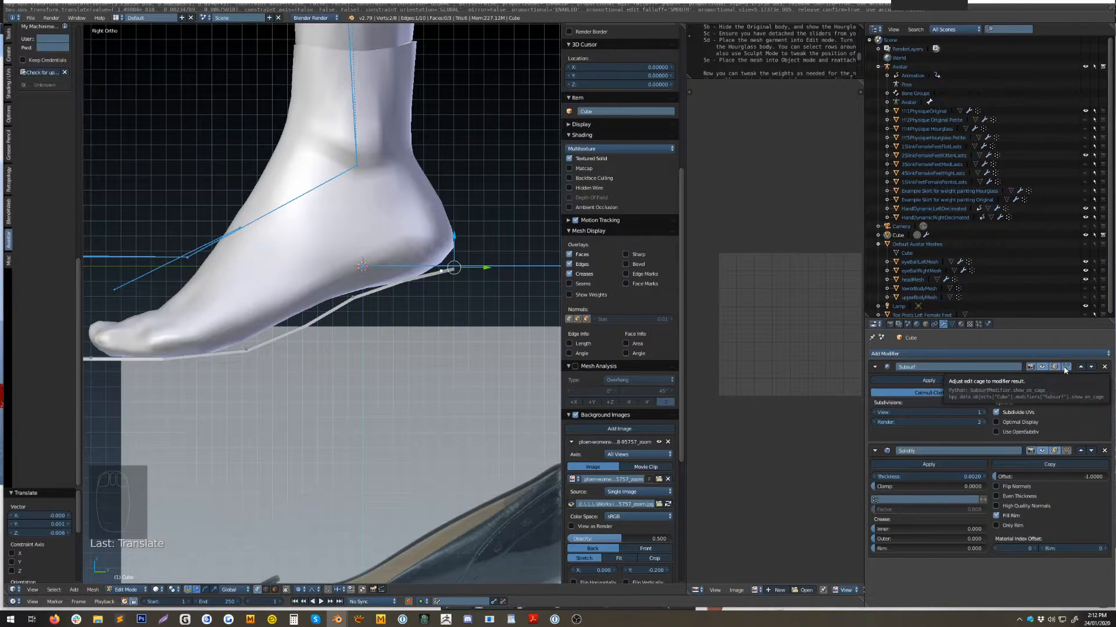
shift+middle_drag(256, 345, 337, 345)
right_click(337, 346)
click(1066, 367)
drag(366, 358, 348, 358)
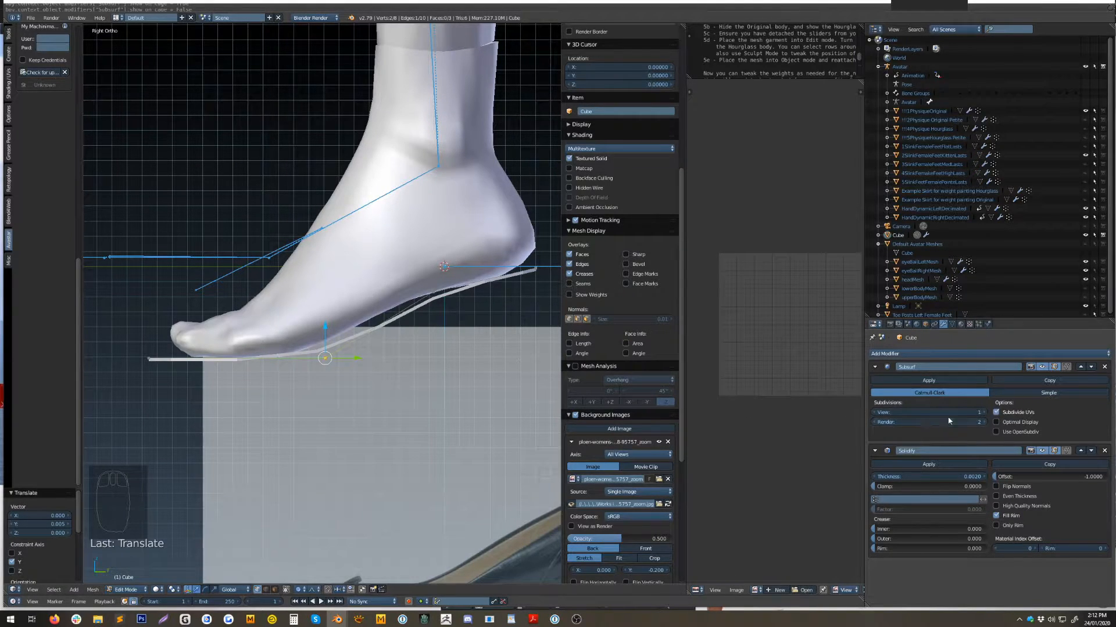
click(984, 413)
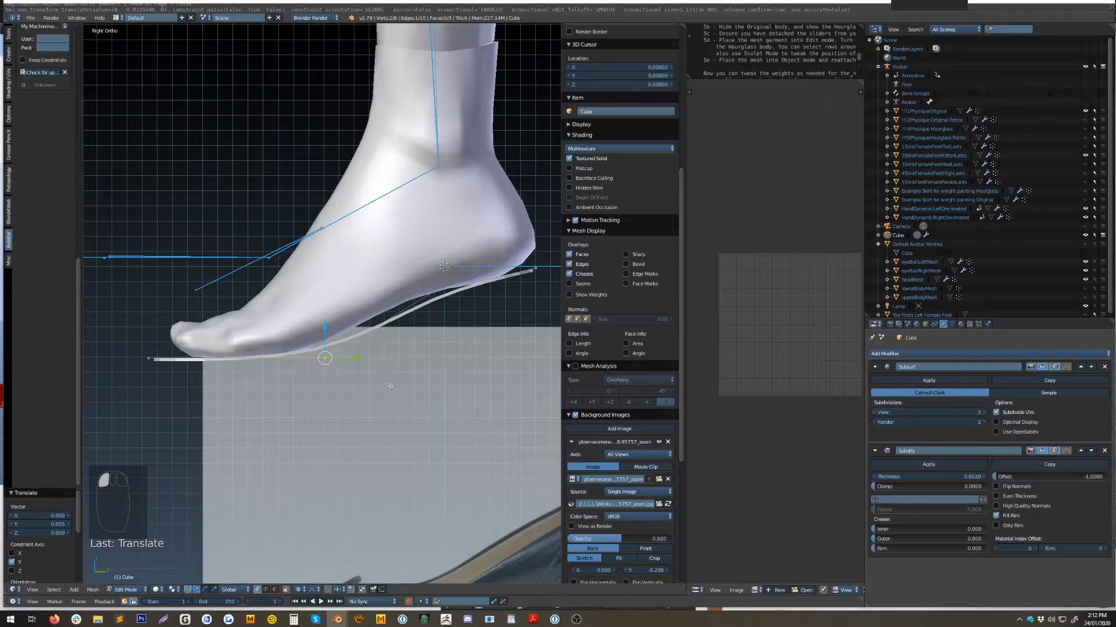
Examine the smoothed sole's fit against the foot from the side and from underneath.
middle_drag(396, 403, 552, 428)
key(z)
key(Tab)
key(super)
key(z)
middle_drag(393, 393, 211, 410)
key(Tab)
middle_drag(229, 360, 392, 292)
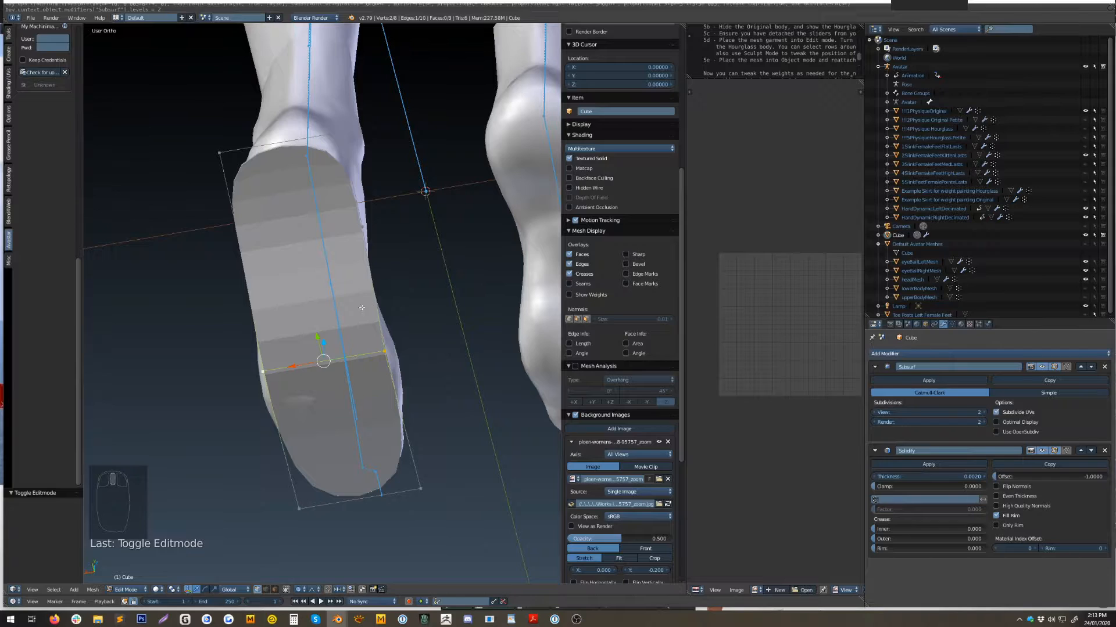
Add a crosswise loop cut at the arch and move its inner vertex outward along X to narrow the sole's waist.
key(ctrl+r)
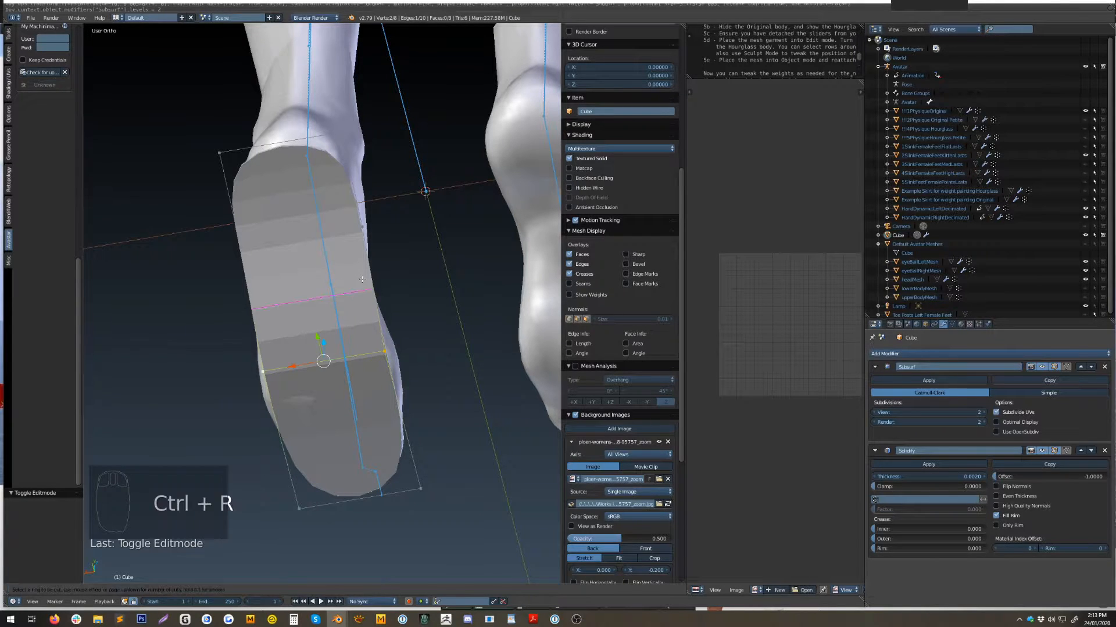
click(364, 279)
right_click(372, 285)
right_click(386, 291)
middle_drag(405, 299, 441, 298)
drag(348, 282, 316, 270)
right_click(383, 224)
Select the whole sole mesh and shade its faces smooth.
key(a)
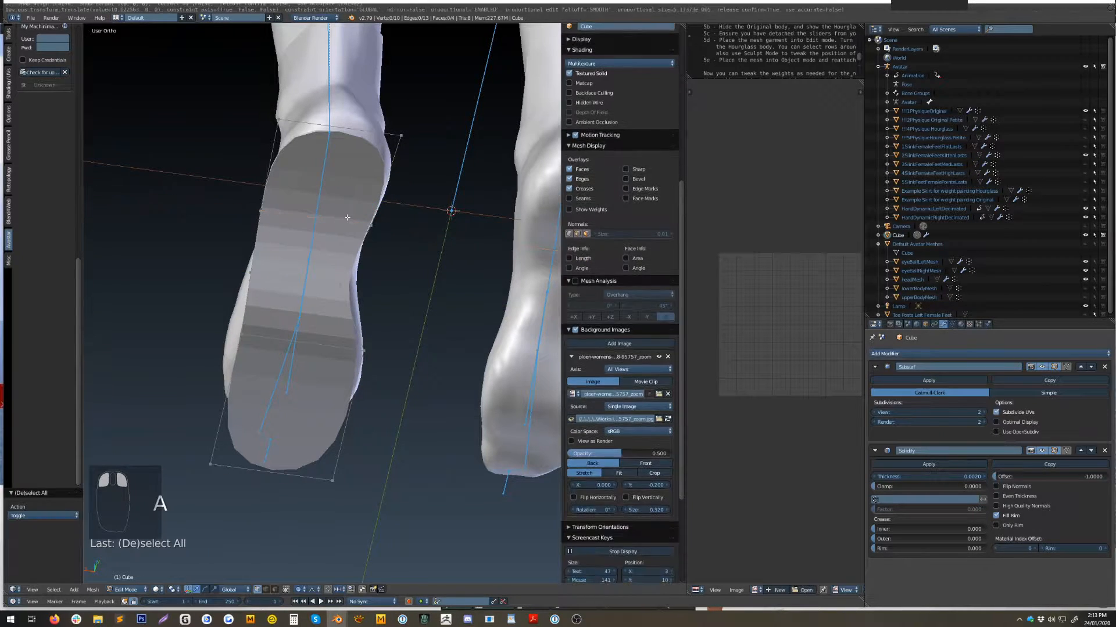
middle_drag(361, 299, 341, 280)
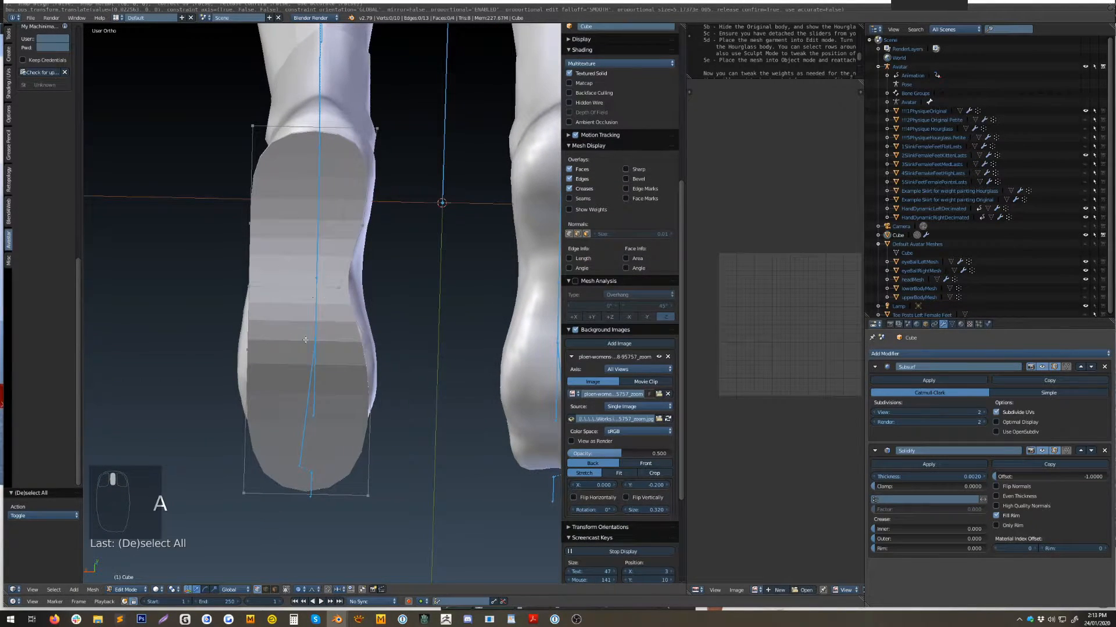
key(a)
key(a)
key(a)
key(a)
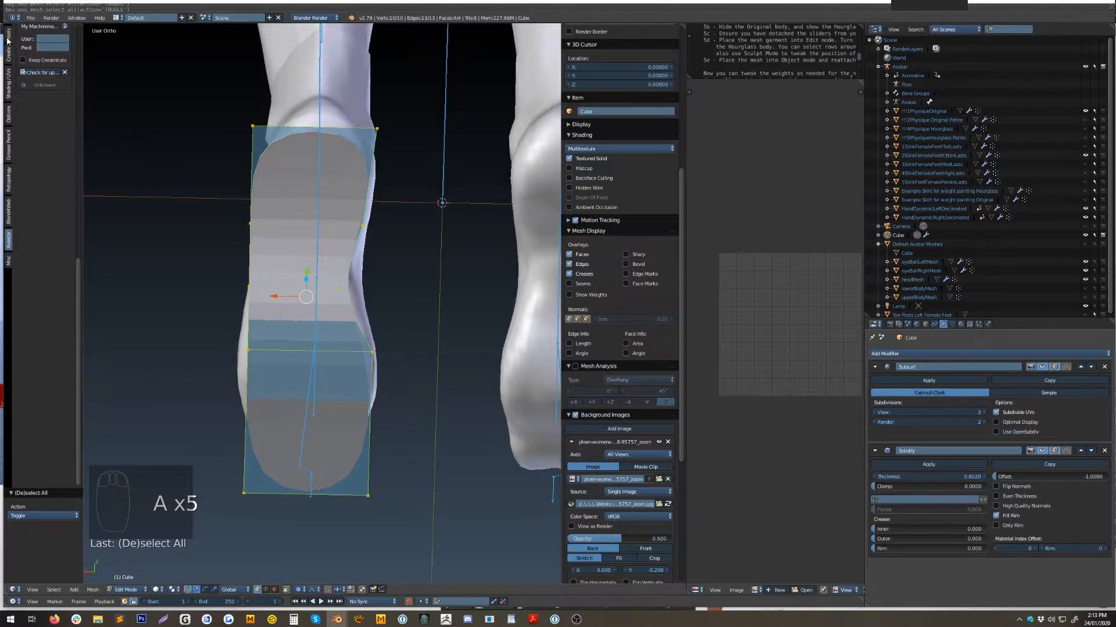
click(7, 84)
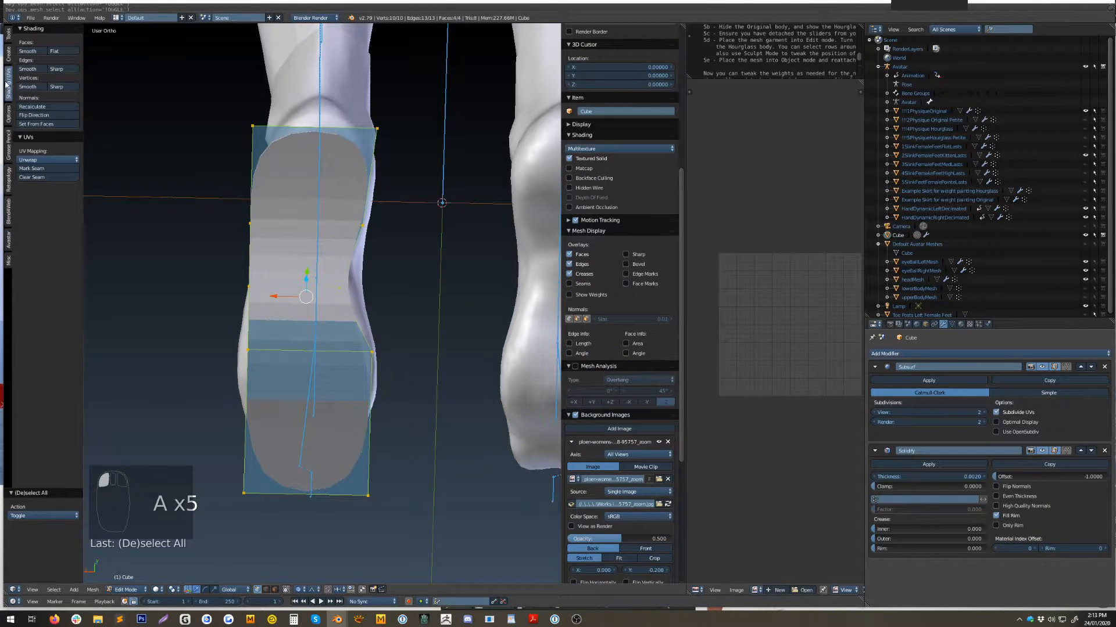
click(29, 51)
middle_drag(294, 261, 309, 235)
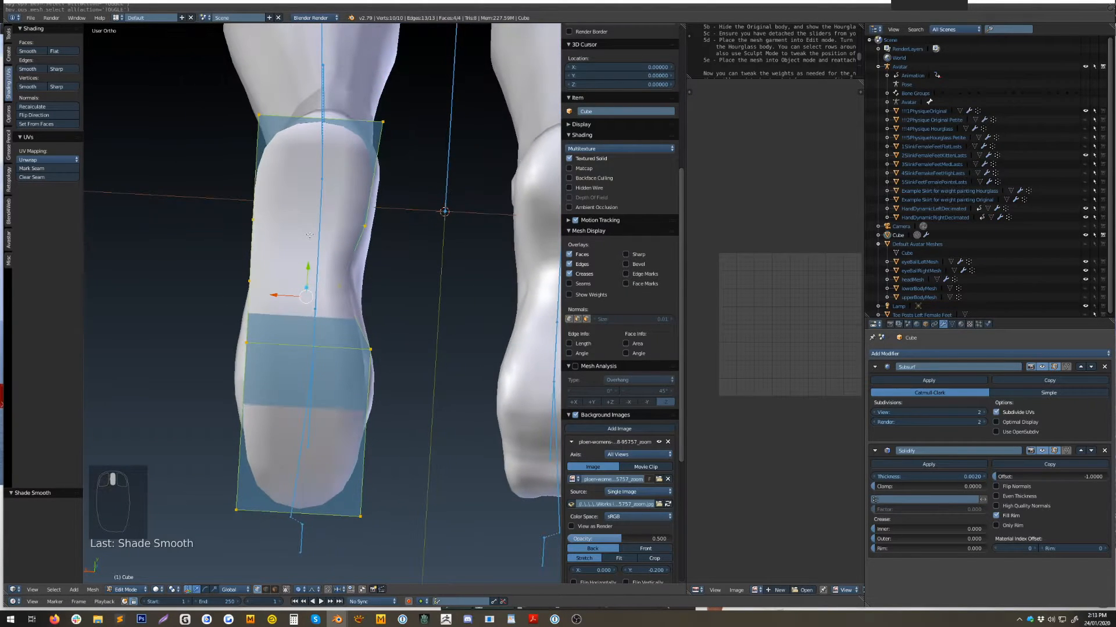
Adjust the edit cage to the subdivision result and move the outer ball-of-foot vertex about 0.014 outward along X.
click(1066, 367)
middle_drag(393, 347, 269, 402)
right_click(240, 369)
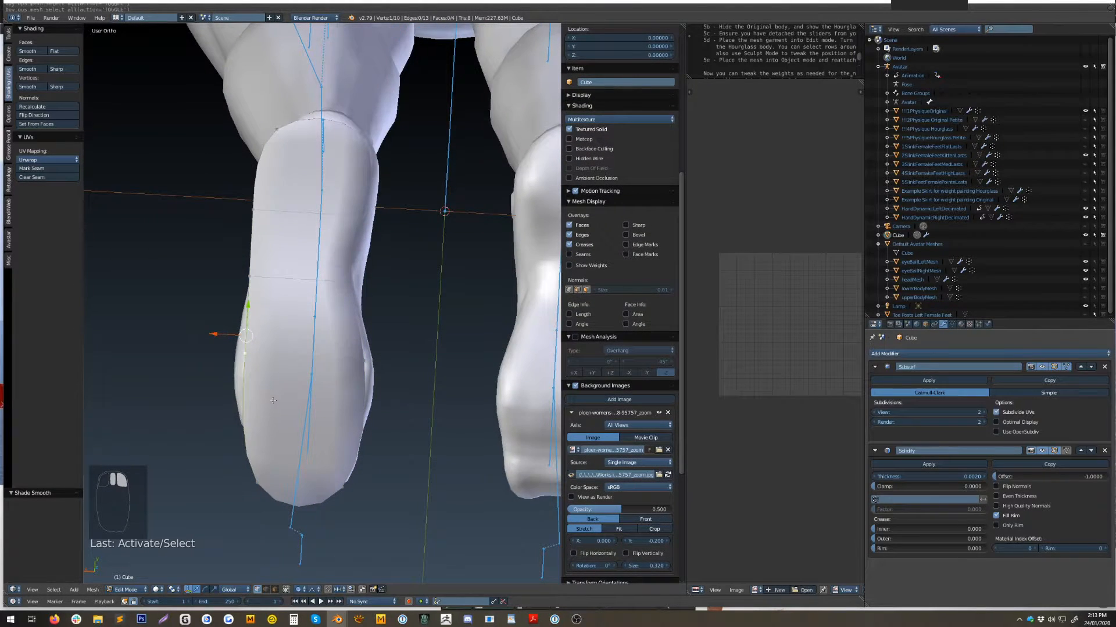
key(ctrl+KP_7)
shift+middle_drag(315, 299, 426, 257)
drag(393, 293, 405, 292)
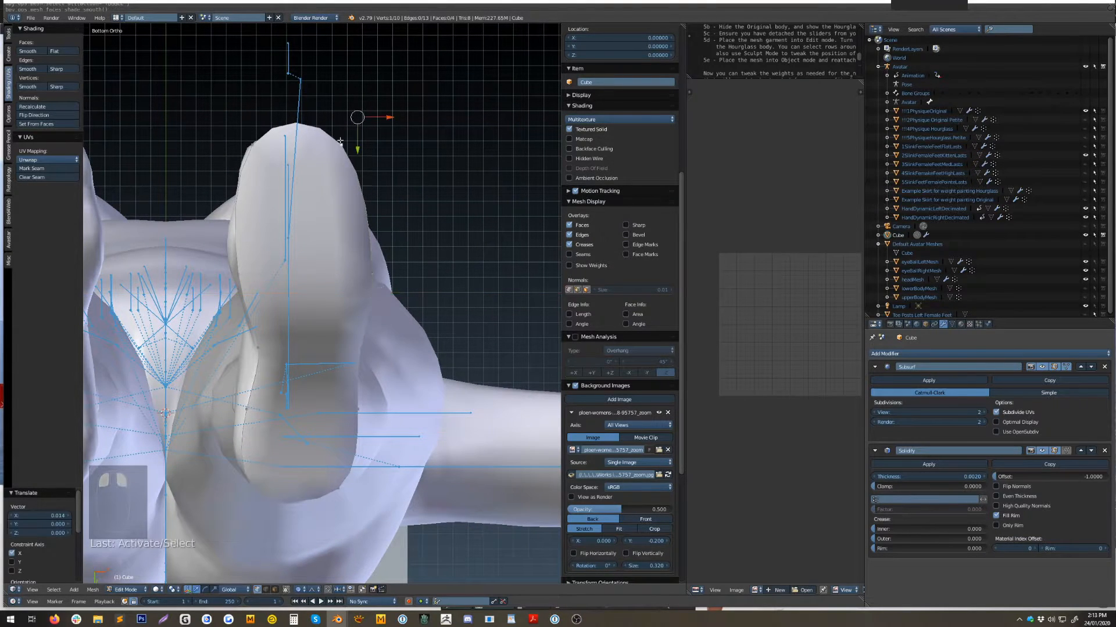
Move the outer toe-corner vertex about 0.018 inward and the outer heel-corner vertex about 0.008 inward along X.
drag(381, 119, 357, 113)
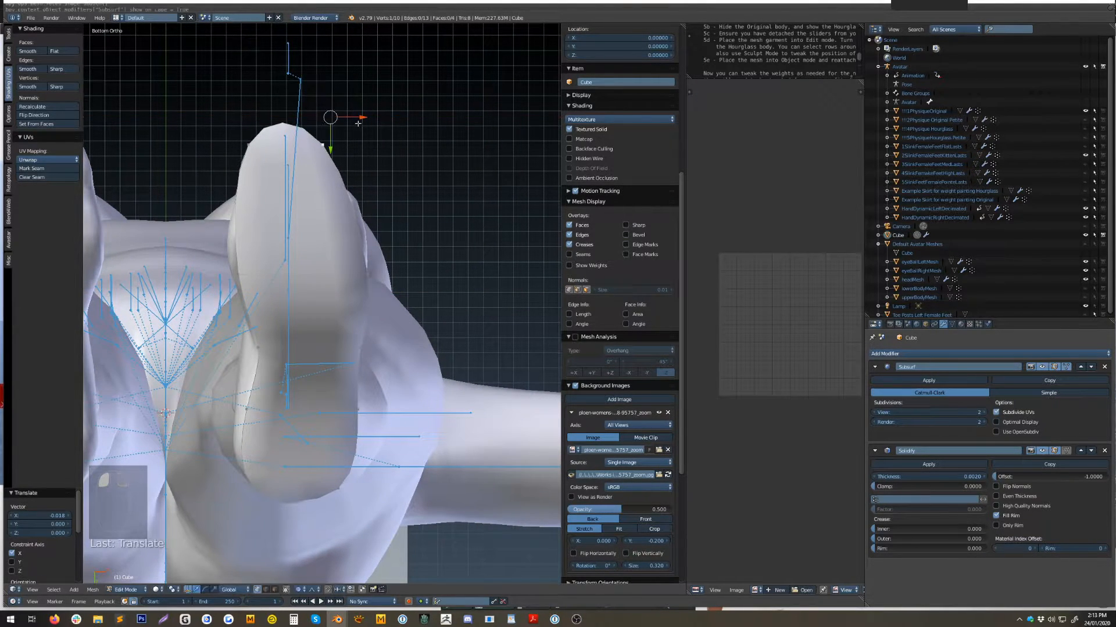
shift+middle_drag(318, 322, 329, 169)
right_click(356, 340)
drag(405, 355, 394, 354)
Add a lengthwise loop cut down the middle of the sole.
shift+middle_drag(381, 179, 371, 306)
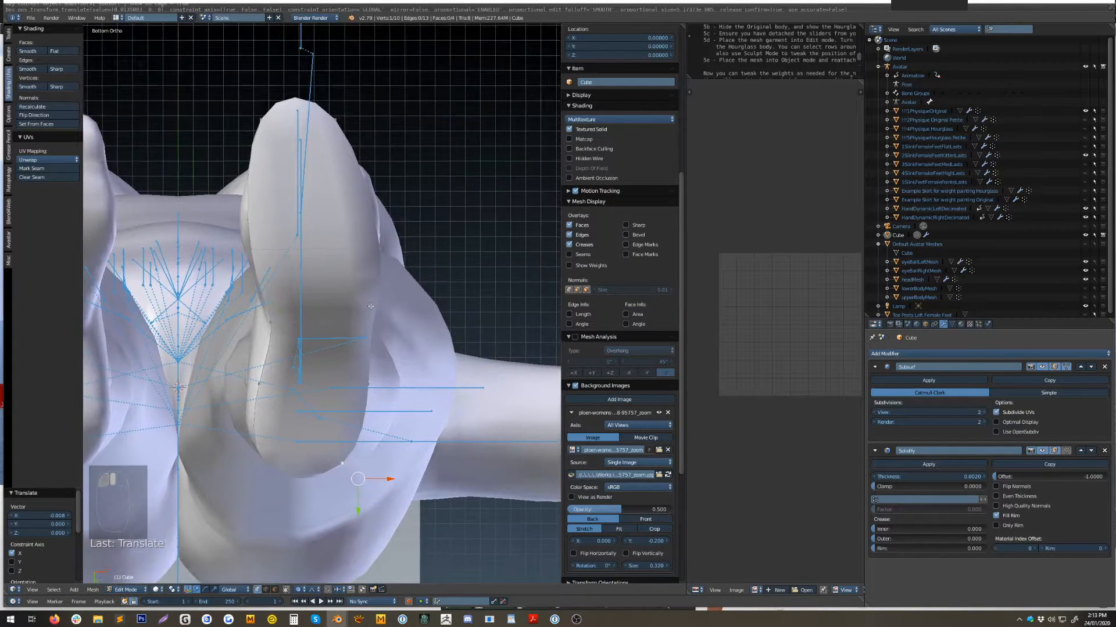
key(ctrl+r)
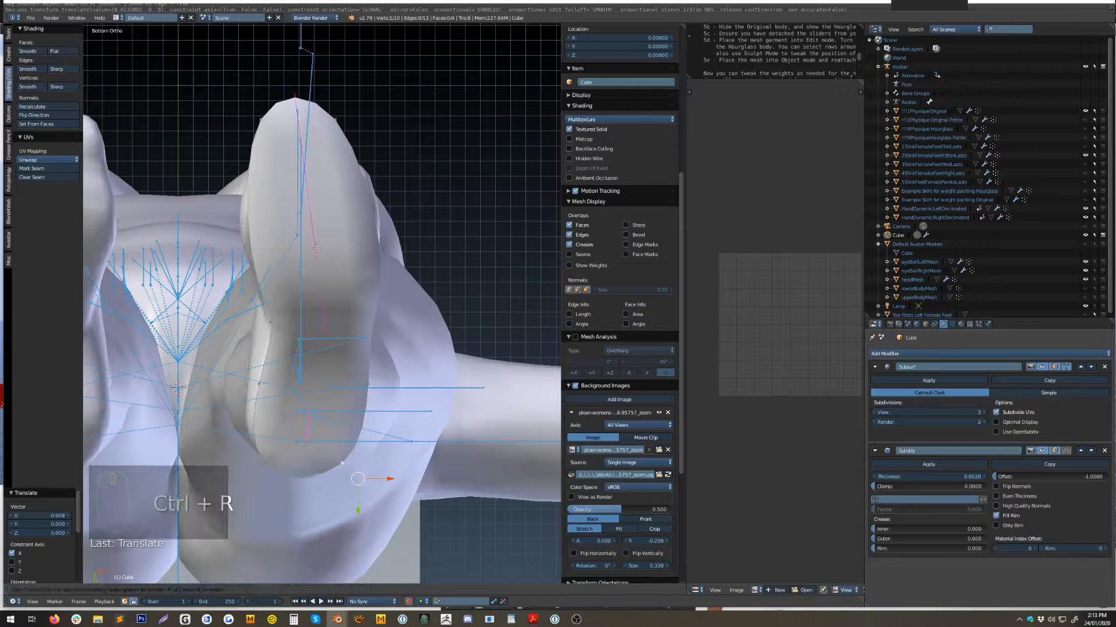
click(315, 247)
right_click(316, 229)
Pull the inner toe corner back about 0.028 along Y and move the centre toe vertex forward and slightly inward, forming a pointed toe.
right_click(247, 116)
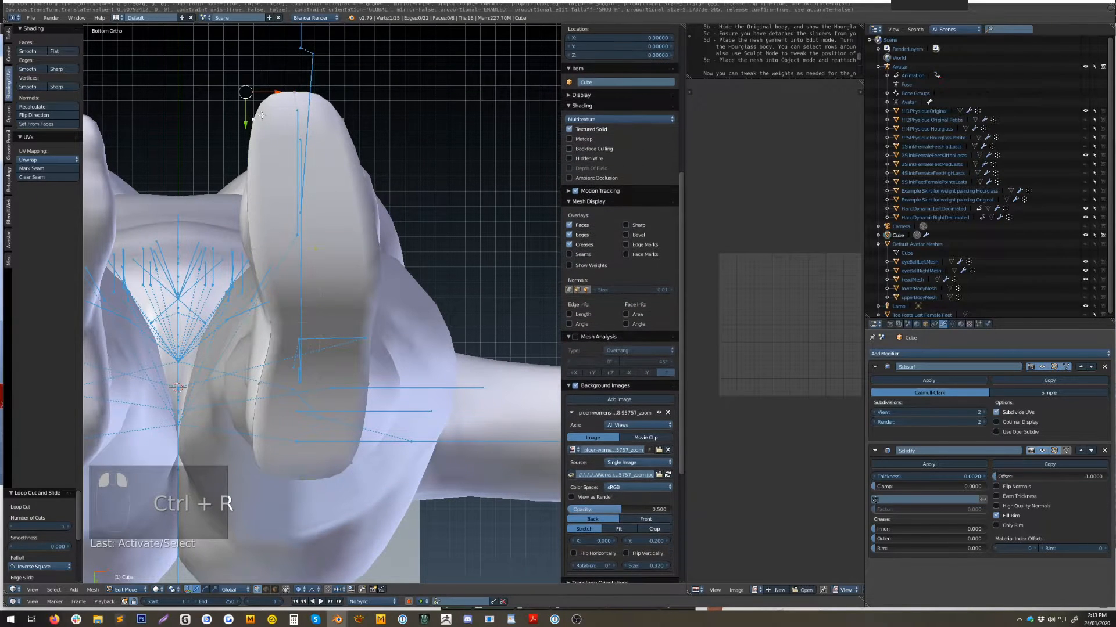
drag(294, 124, 302, 176)
right_click(294, 104)
shift+middle_drag(348, 166, 411, 280)
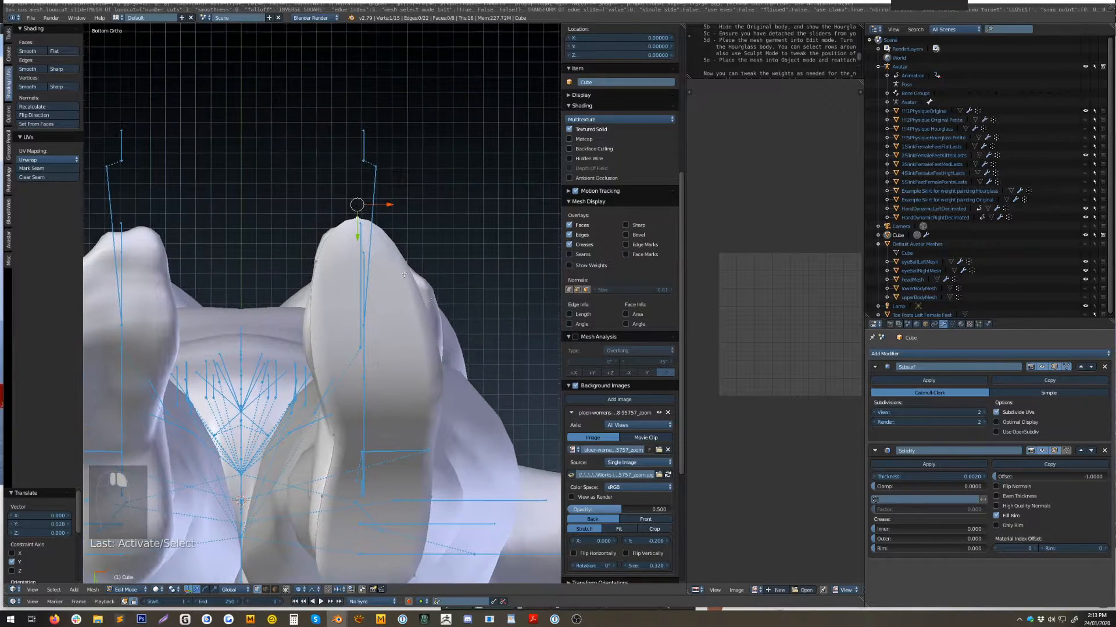
drag(356, 241, 357, 203)
drag(392, 168, 383, 169)
Move the outer toe-corner vertex outward and nudge both ball-of-foot side vertices inward to match the foot's outline.
right_click(429, 254)
drag(430, 253, 452, 251)
right_click(330, 375)
mouse_move(331, 376)
mouse_down()
mouse_move(360, 375)
mouse_move(335, 376)
mouse_up()
shift+middle_drag(349, 375, 314, 260)
right_click(414, 255)
drag(453, 268, 444, 269)
Move the outer arch vertex about 0.008 inward along X and shift the two outer heel vertices slightly inward.
right_click(401, 321)
drag(433, 320, 420, 319)
right_click(396, 381)
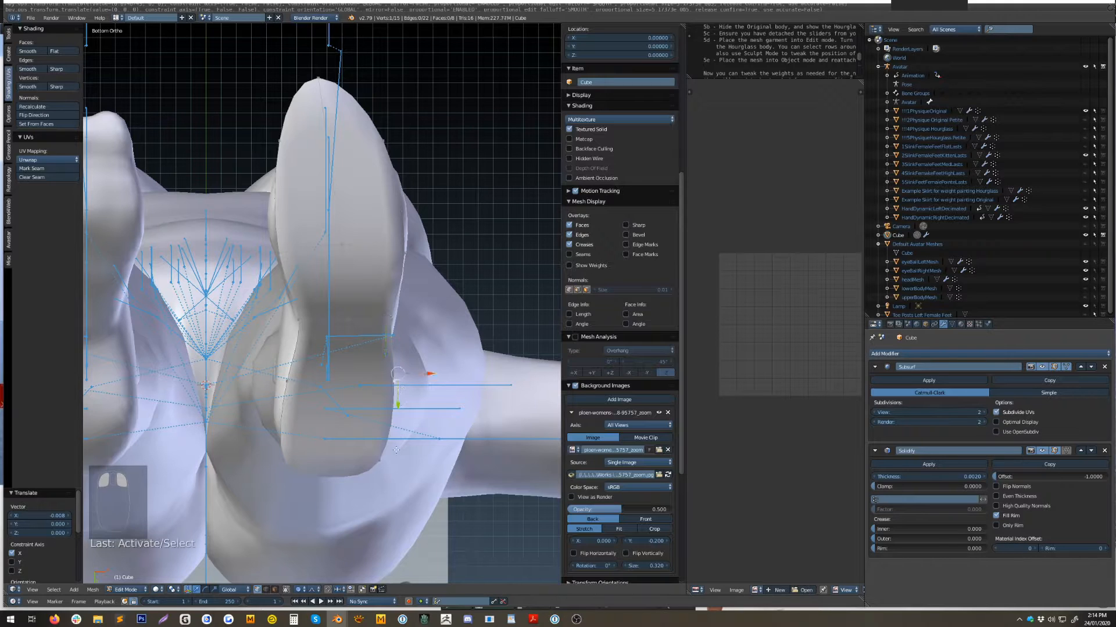
shift+right_click(380, 459)
drag(423, 425, 414, 424)
Move the outer heel-corner vertex about 0.012 forward along Y to round the back of the sole.
right_click(390, 380)
right_click(384, 460)
shift+middle_drag(337, 543, 348, 389)
key(g)
key(y)
click(338, 332)
Reposition the sole's inner edge between arch and ball and its outer ball vertex to follow the foot's outline.
shift+middle_drag(338, 332, 330, 482)
right_click(303, 316)
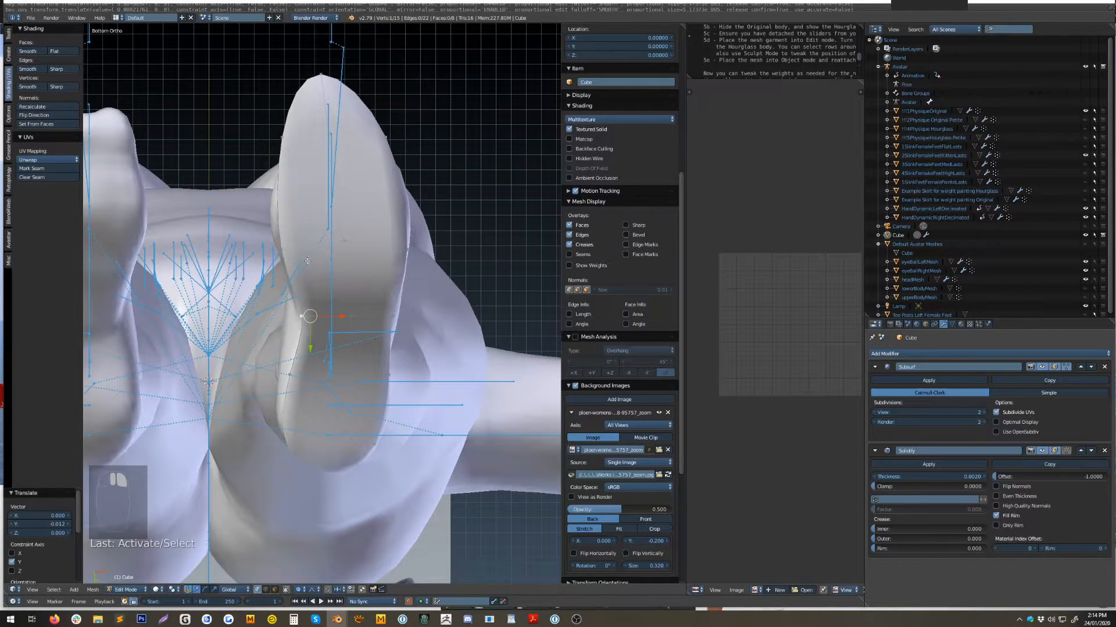
key(g)
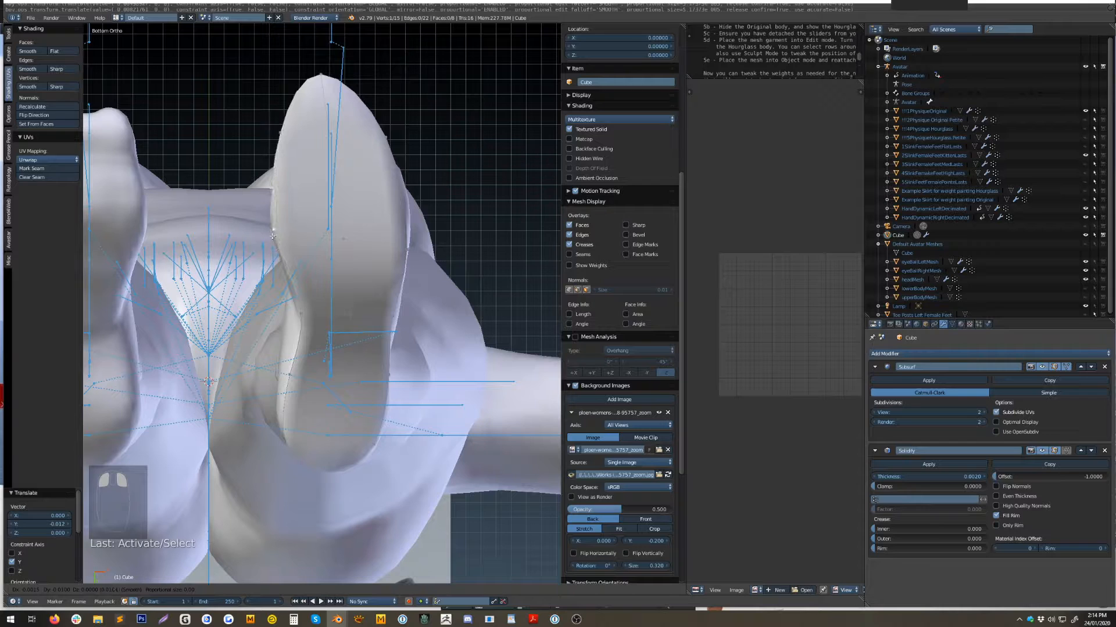
click(275, 240)
drag(417, 260, 425, 245)
Shift the outer and inner toe-side vertices inward, the inner one about 0.004 along X, and extend the toe tip slightly forward.
right_click(414, 137)
drag(419, 130, 412, 128)
right_click(282, 134)
drag(309, 128, 312, 128)
shift+middle_drag(311, 74, 386, 194)
right_click(386, 193)
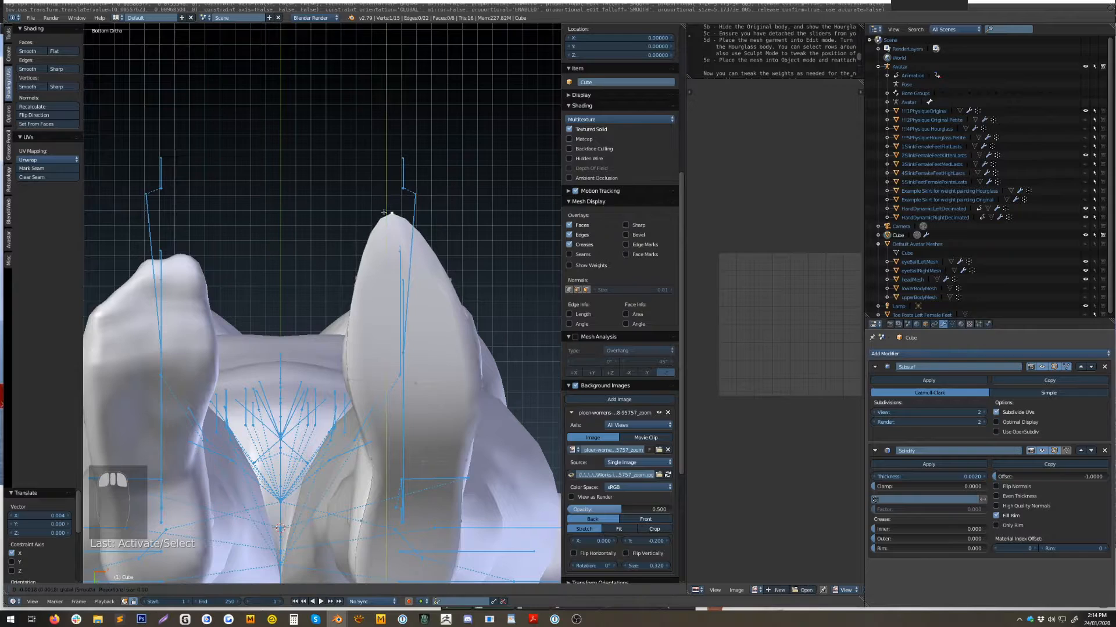
drag(386, 193, 385, 190)
Nudge the sole's inner toe, ball and arch vertices along X to match the foot's outline, moving the arch vertex about 0.001.
right_click(357, 274)
drag(381, 274, 386, 273)
right_click(348, 380)
drag(374, 385, 370, 385)
shift+middle_drag(370, 385, 341, 176)
right_click(343, 251)
drag(370, 257, 373, 257)
middle_drag(373, 256, 404, 298)
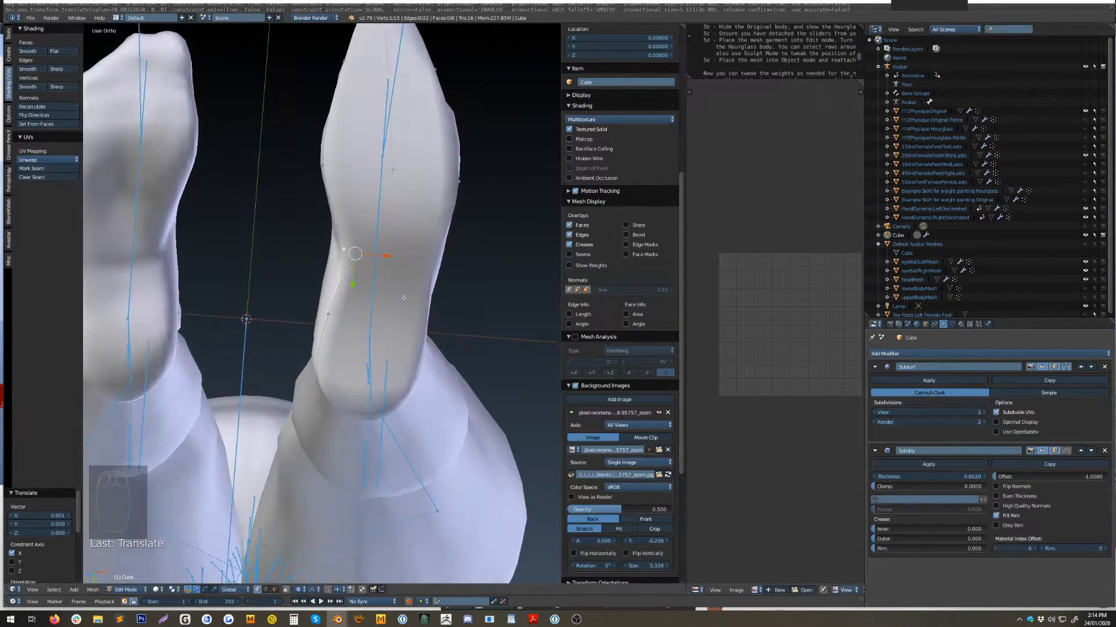
key(ctrl+KP_7)
shift+middle_drag(438, 252, 420, 327)
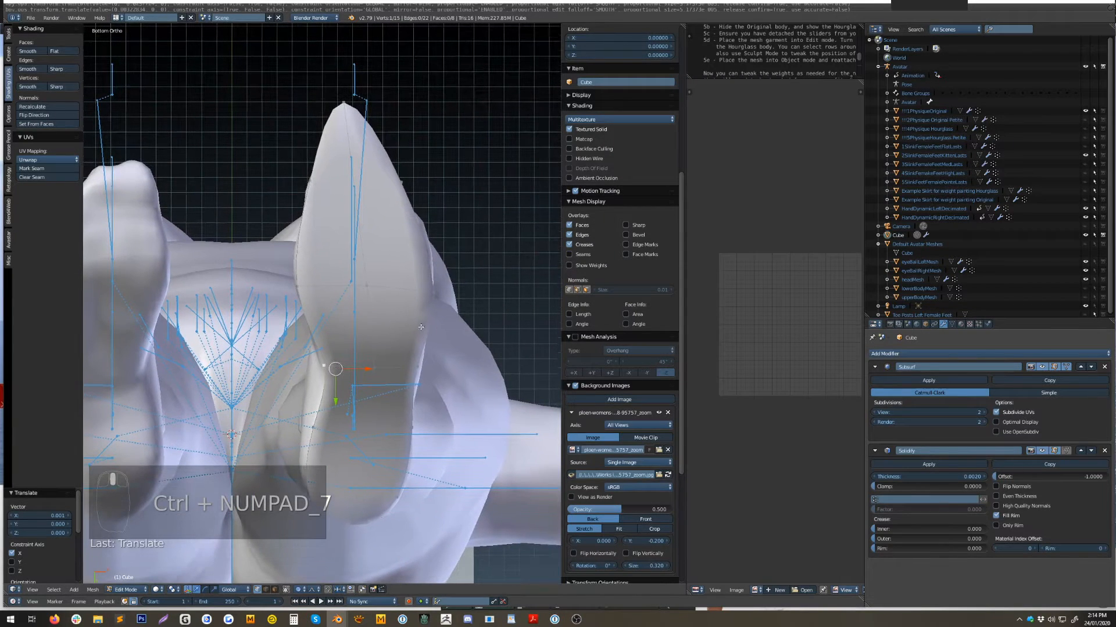
Raise the sole's arch about 0.009 along Z so it sits closer to the underside of the foot.
key(KP_3)
right_click(331, 368)
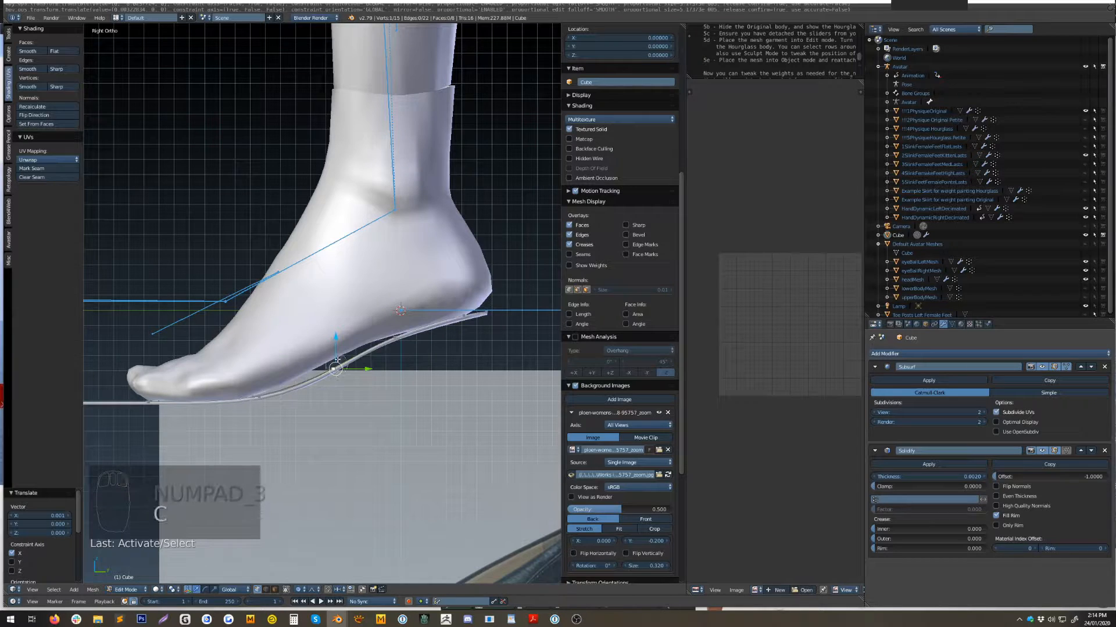
key(c)
click(334, 369)
drag(337, 347, 350, 328)
shift+middle_drag(349, 328, 382, 297)
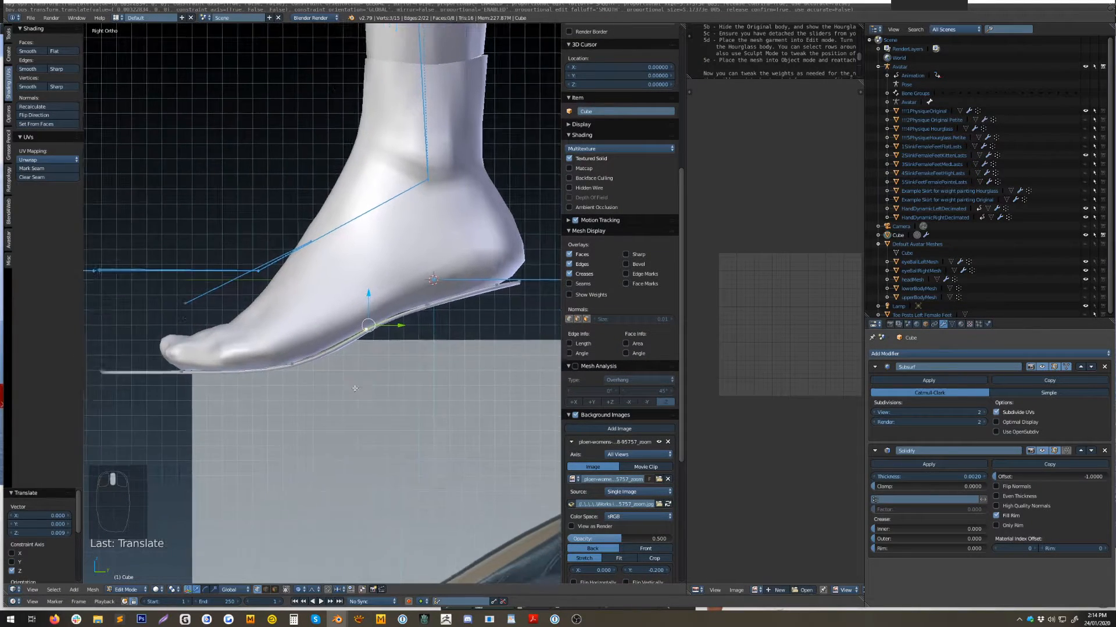
Move the edge at the back of the heel about 0.002 along Y.
alt+right_click(511, 282)
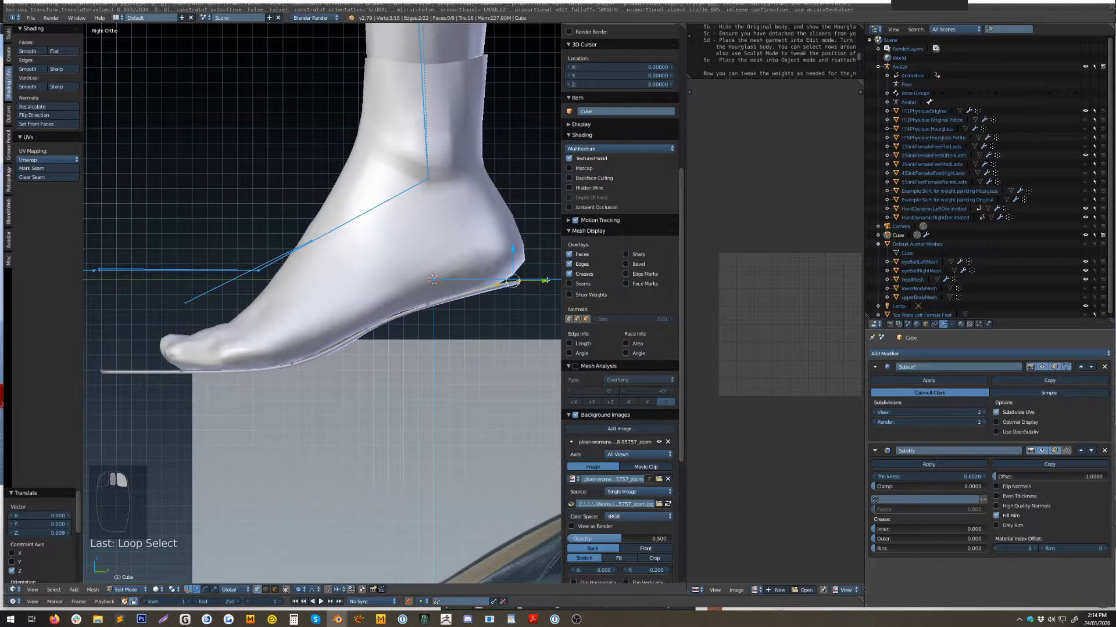
click(550, 279)
shift+middle_drag(417, 343, 416, 323)
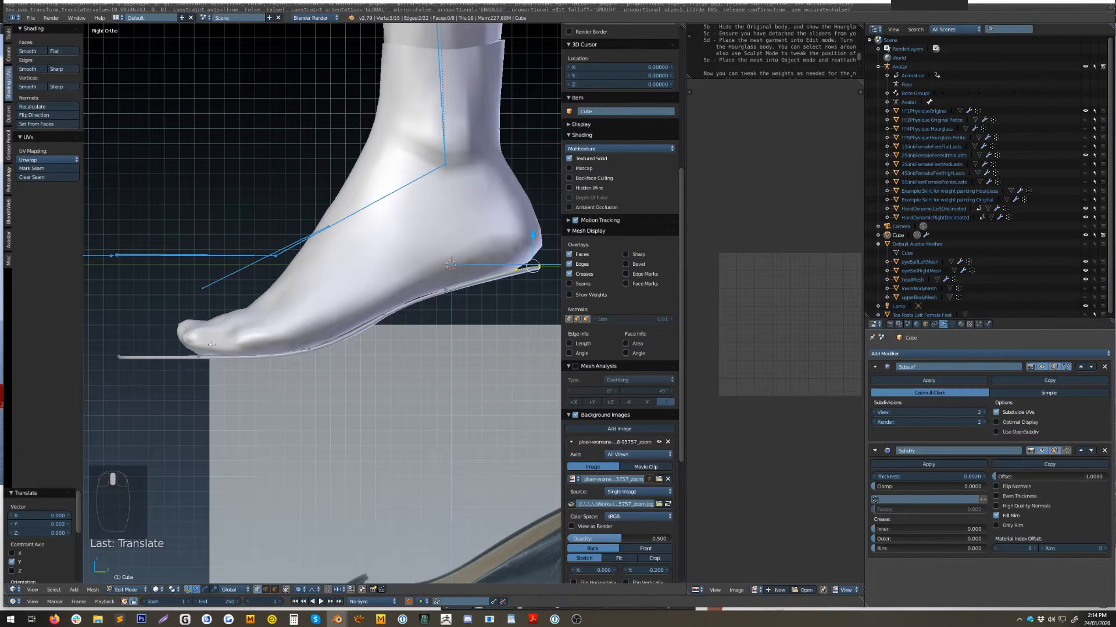
Raise the sole's toe-tip vertex about 0.011 along Z so the point curves upward.
right_click(118, 356)
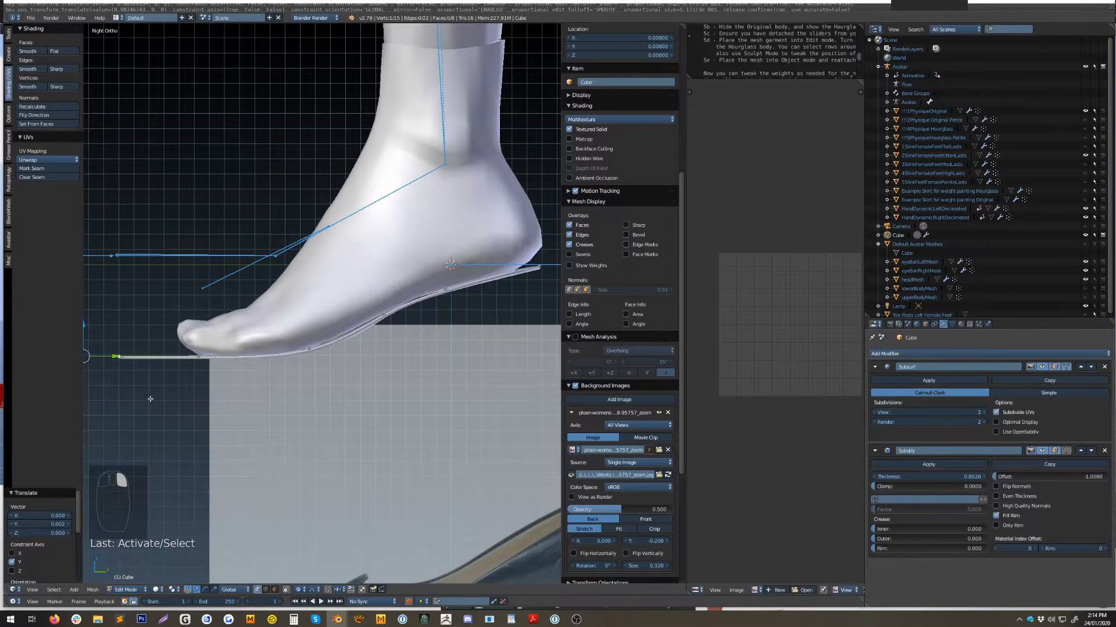
shift+middle_drag(95, 340, 193, 340)
key(g)
key(z)
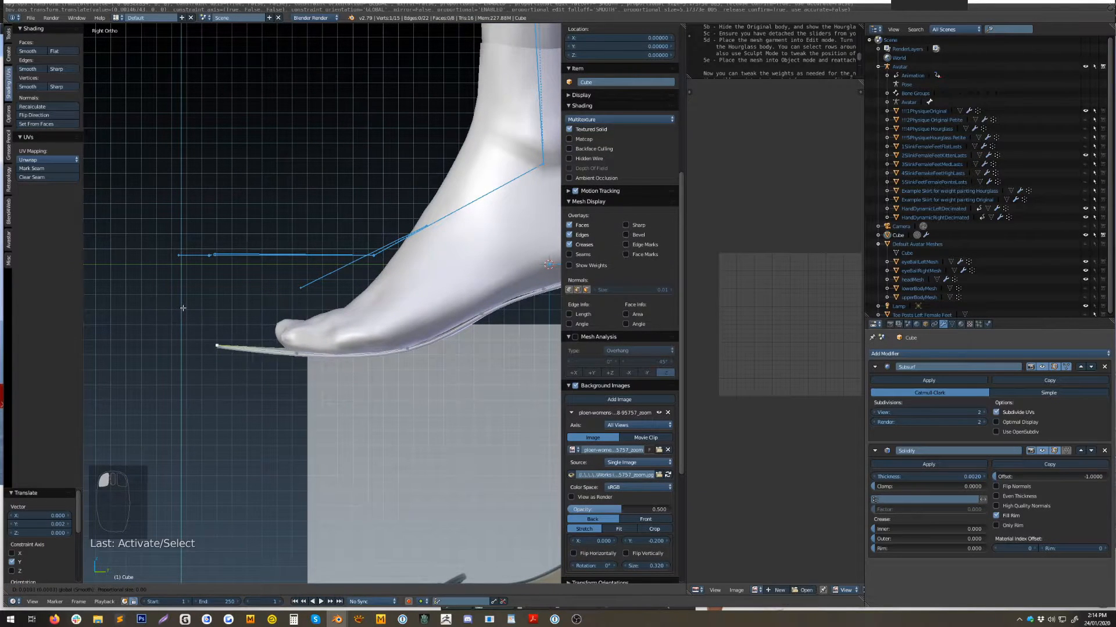
click(186, 306)
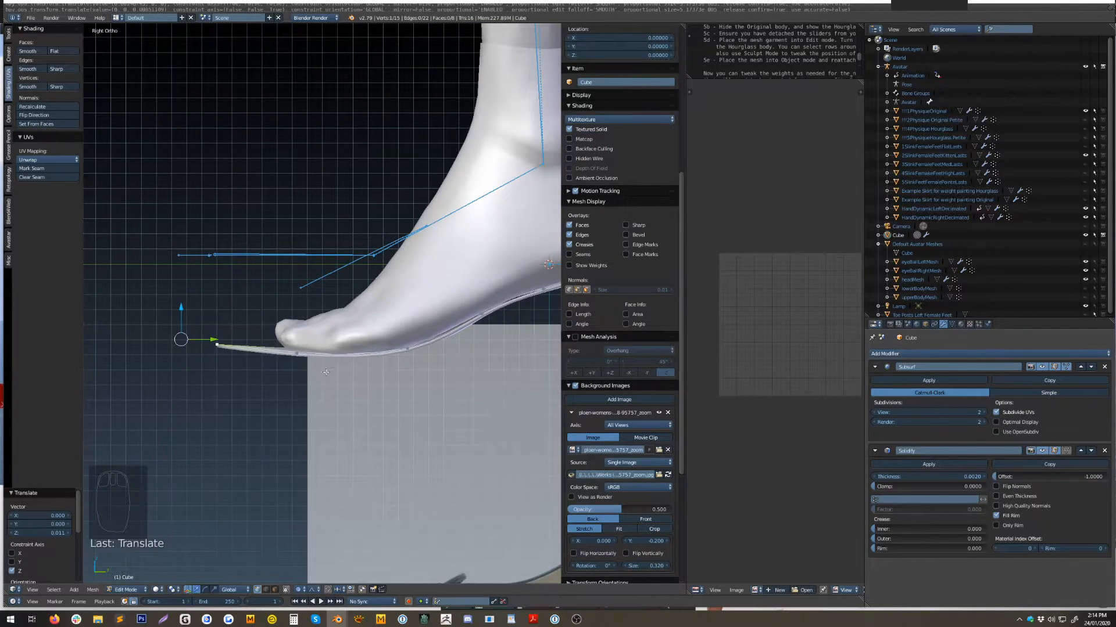
Lower the sole beneath the toes about 0.002 along Z and adjust the height of the ball-of-foot vertex.
right_click(297, 355)
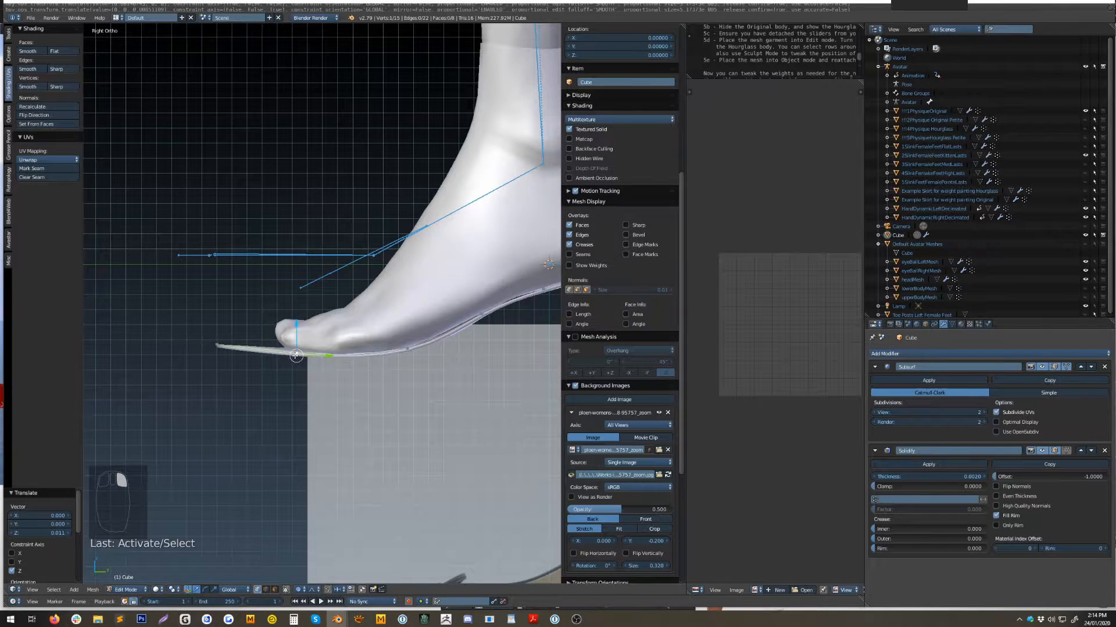
drag(295, 317, 296, 321)
key(z)
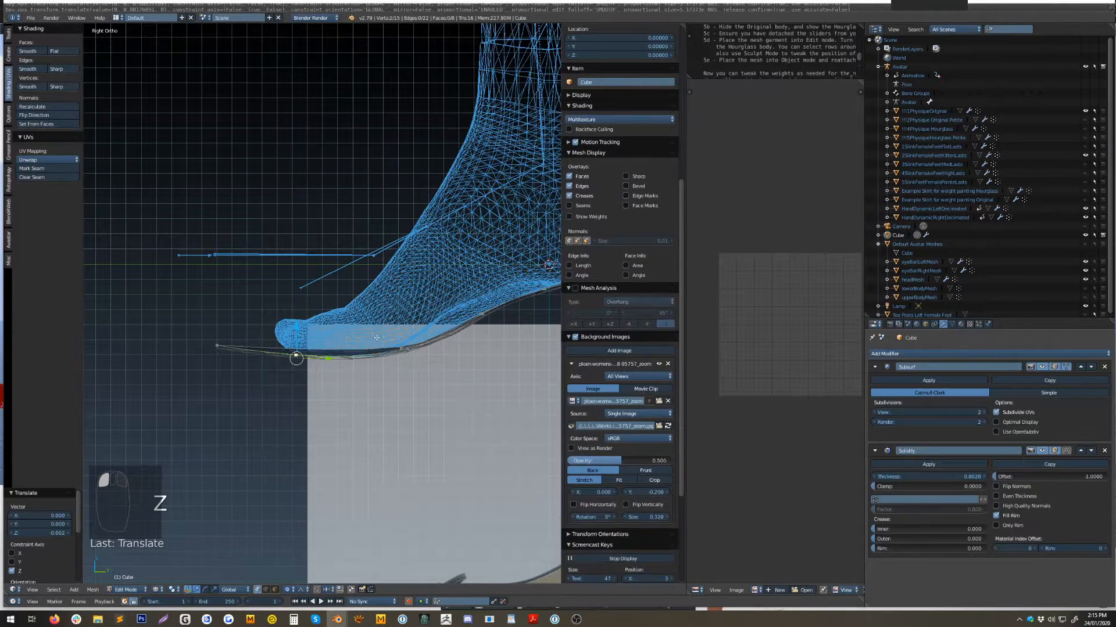
right_click(400, 346)
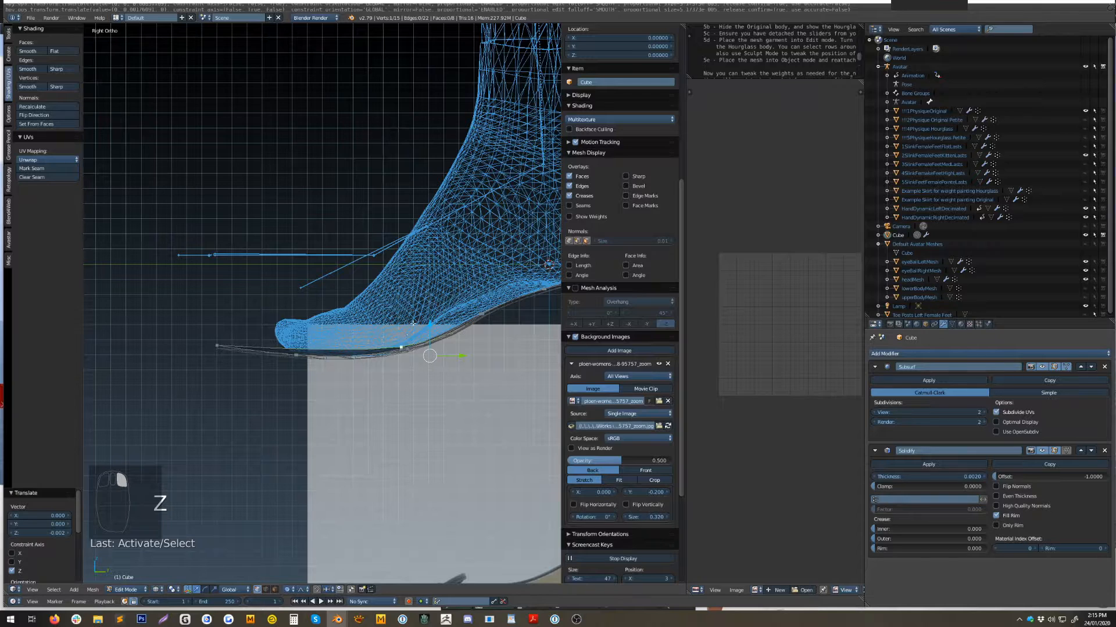
key(z)
mouse_move(429, 327)
mouse_down()
mouse_move(448, 363)
mouse_move(390, 337)
mouse_up()
click(390, 341)
middle_drag(390, 341, 413, 244)
Reposition the sole's front side vertices, shifting one along X, and finish editing the mesh with everything deselected.
right_click(352, 335)
key(g)
key(x)
click(344, 321)
drag(326, 338, 284, 343)
right_click(294, 383)
middle_drag(284, 343, 343, 403)
key(Tab)
key(a)
key(a)
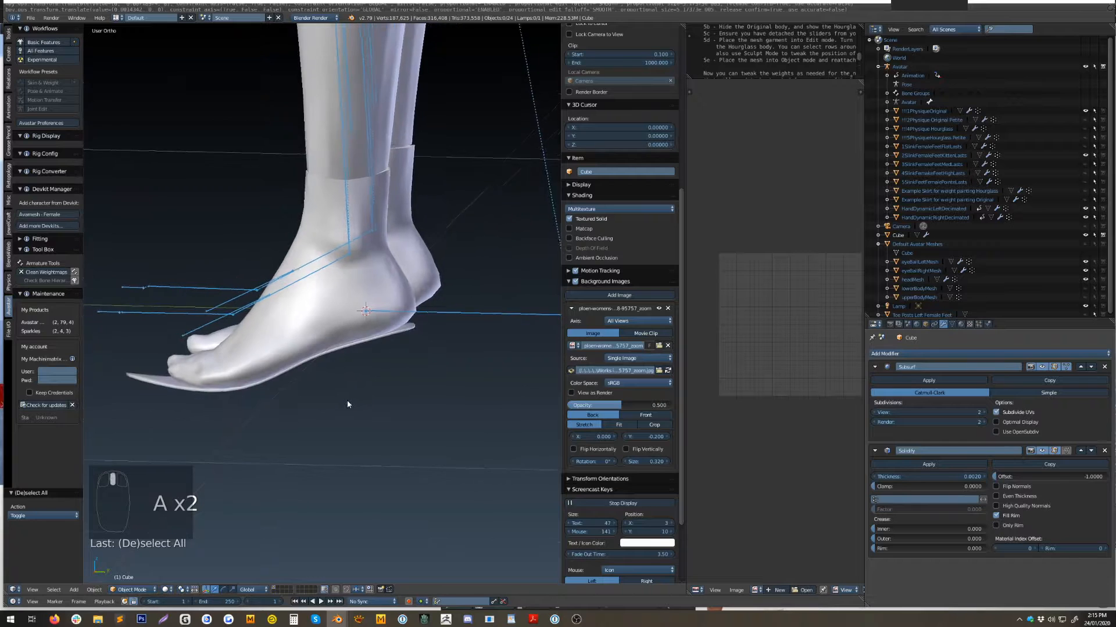
Select the sole's full perimeter edge loop, including the toe-tip vertex, and duplicate it in place.
key(KP_3)
middle_drag(360, 325, 329, 376)
right_click(217, 360)
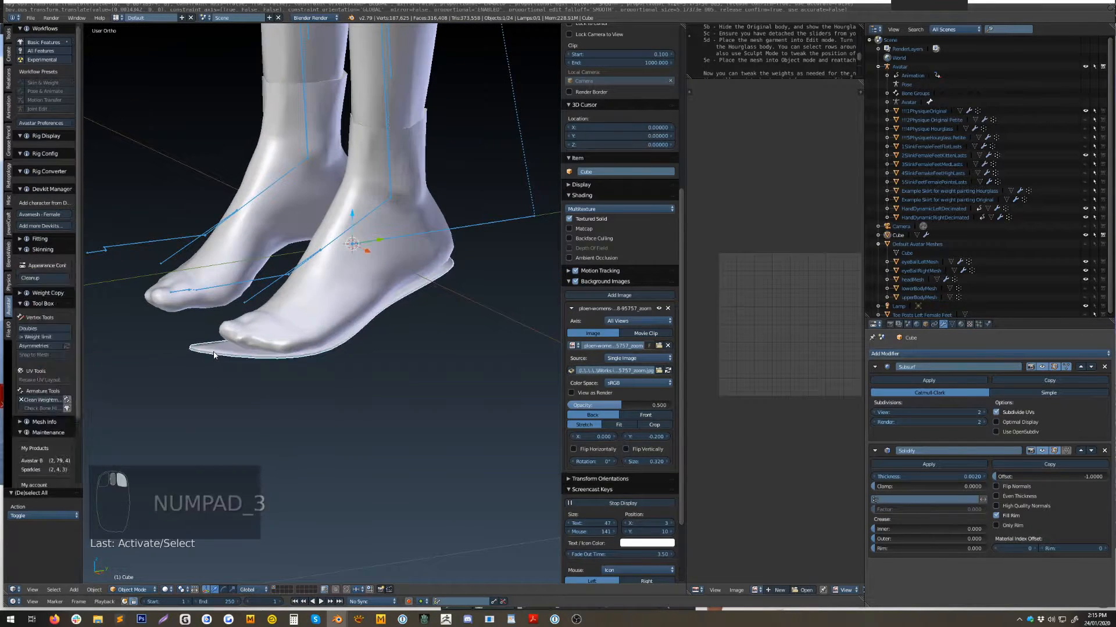
scroll(243, 399, up, 3)
key(Tab)
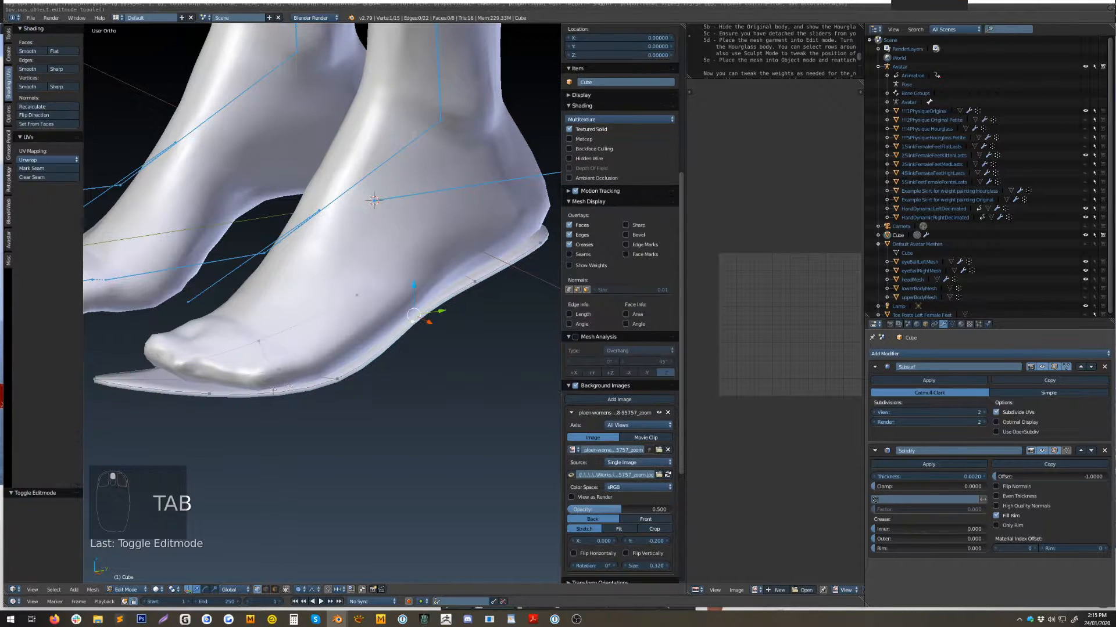
alt+right_click(260, 395)
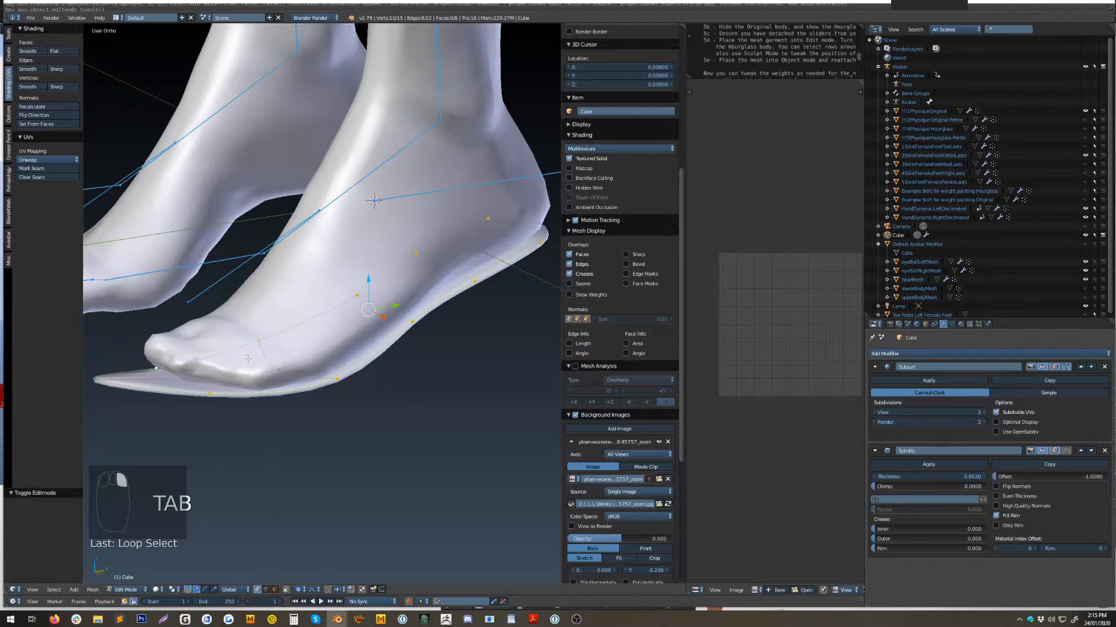
shift+right_click(97, 380)
scroll(453, 324, up, 2)
middle_drag(469, 298, 343, 462)
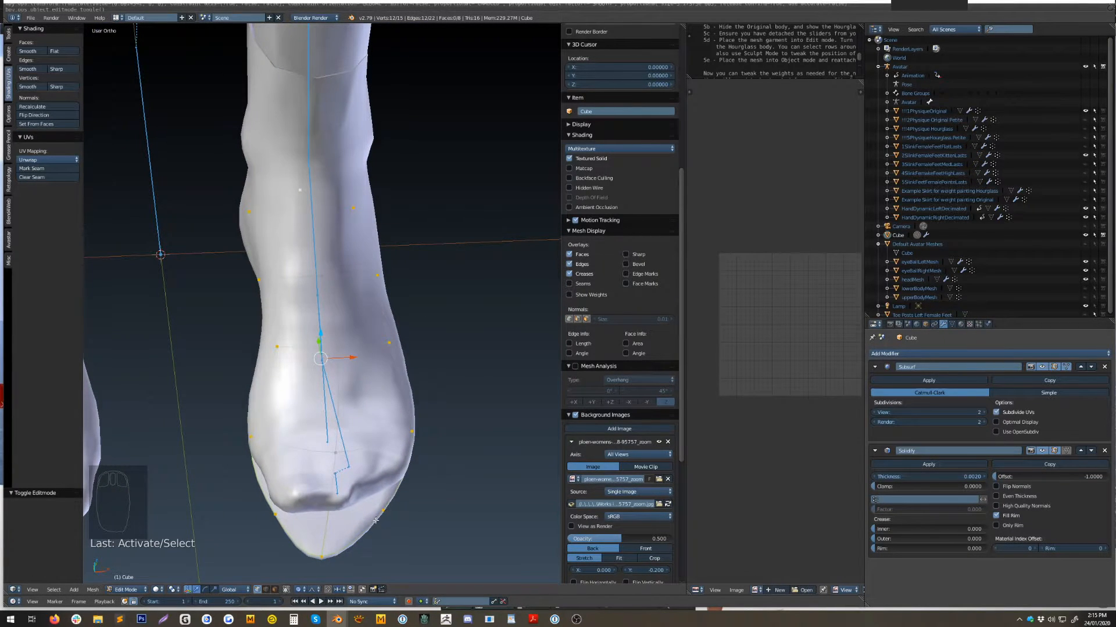
shift+middle_drag(357, 524, 478, 430)
key(shift+d)
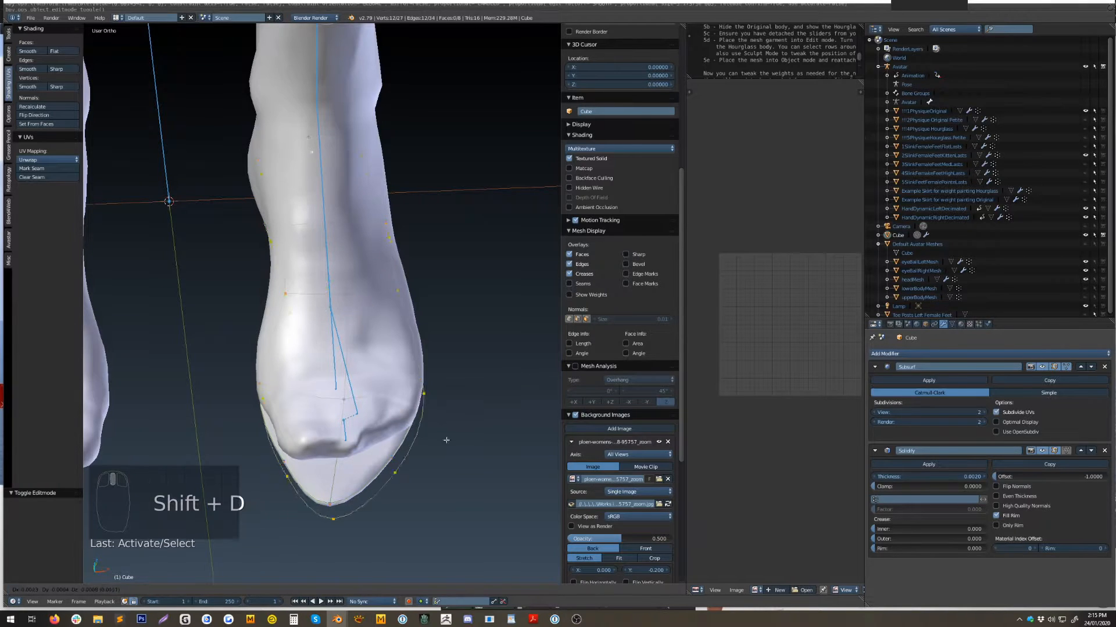
right_click(241, 308)
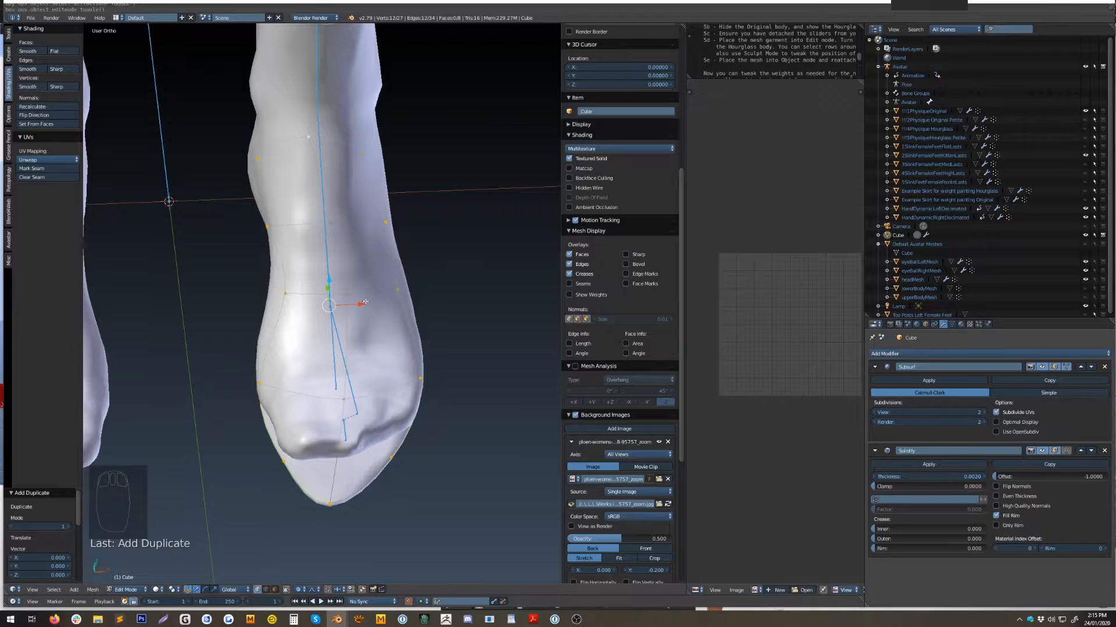
Separate the duplicated perimeter loop into its own object and select that object instead of the sole.
key(p)
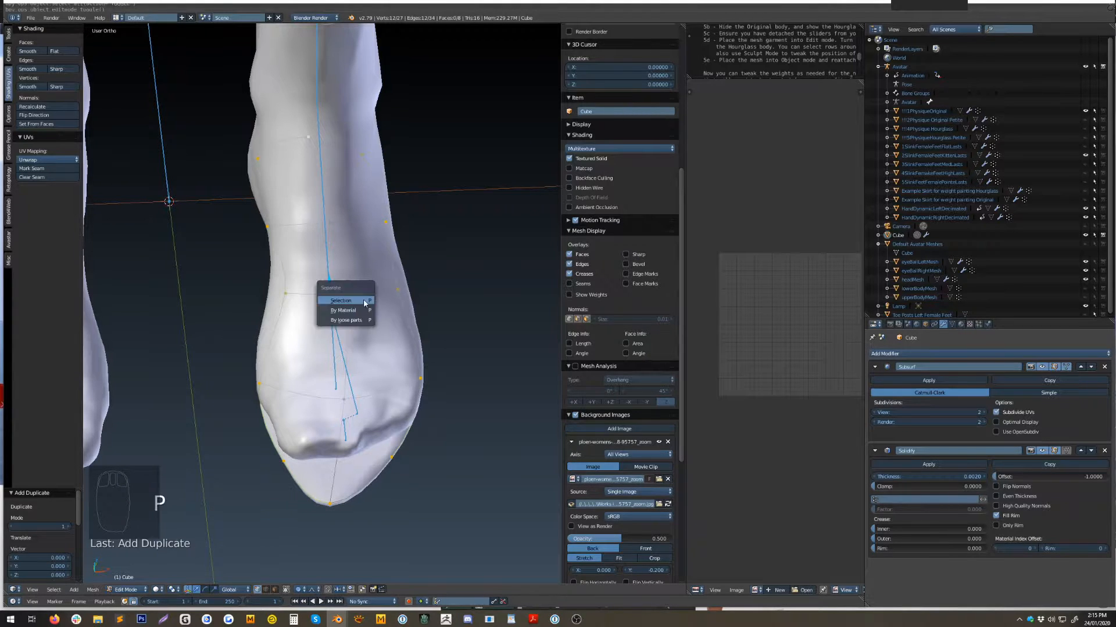
click(349, 304)
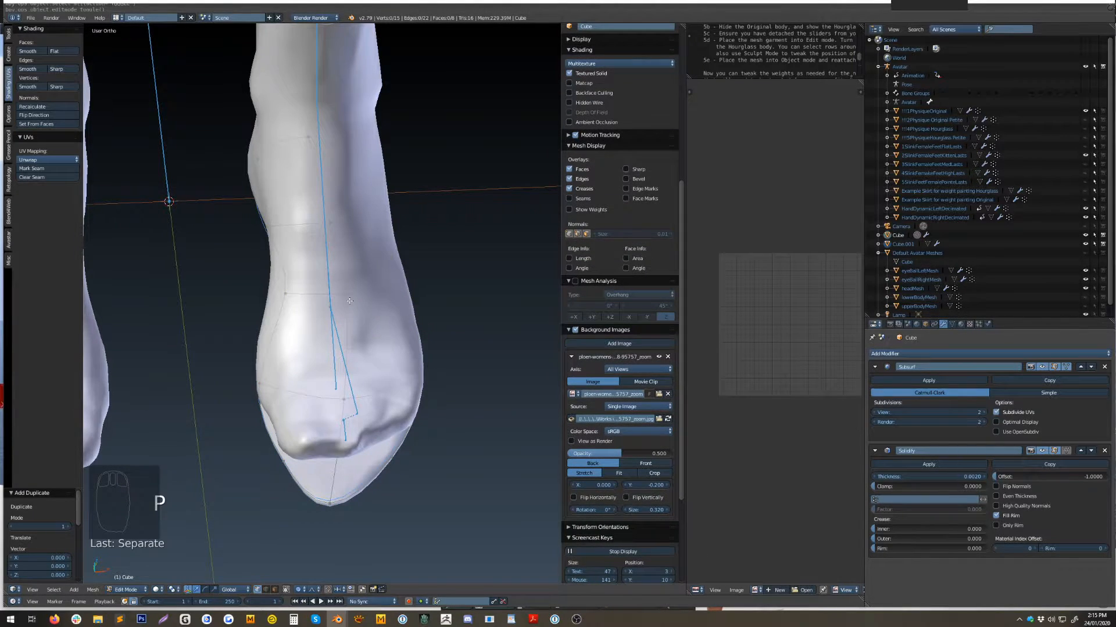
key(Tab)
right_click(262, 225)
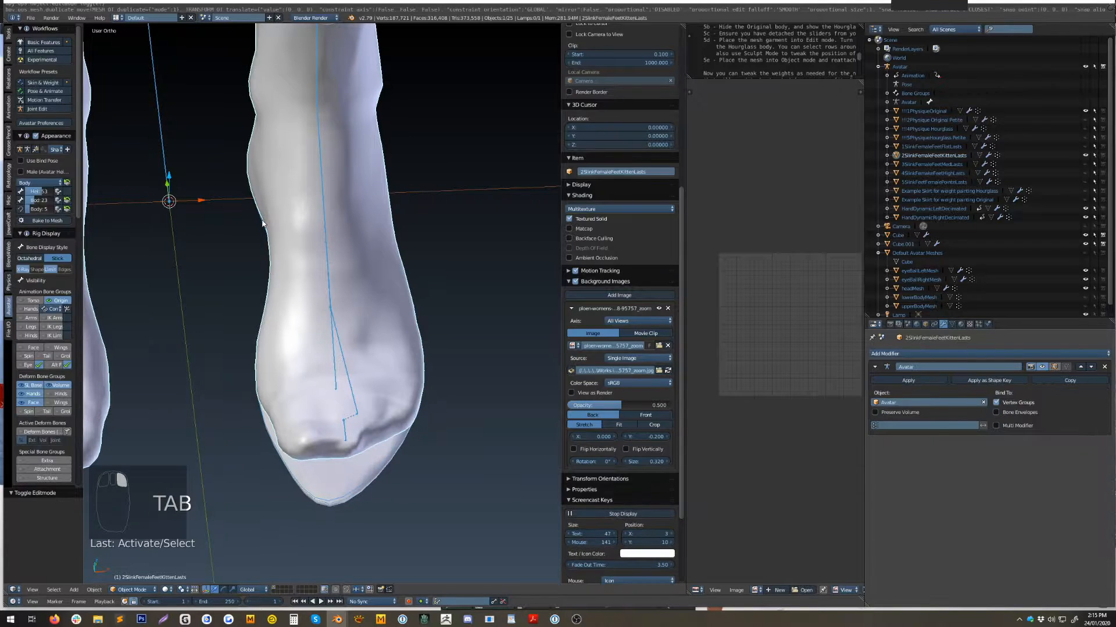
right_click(263, 224)
middle_drag(459, 289, 409, 262)
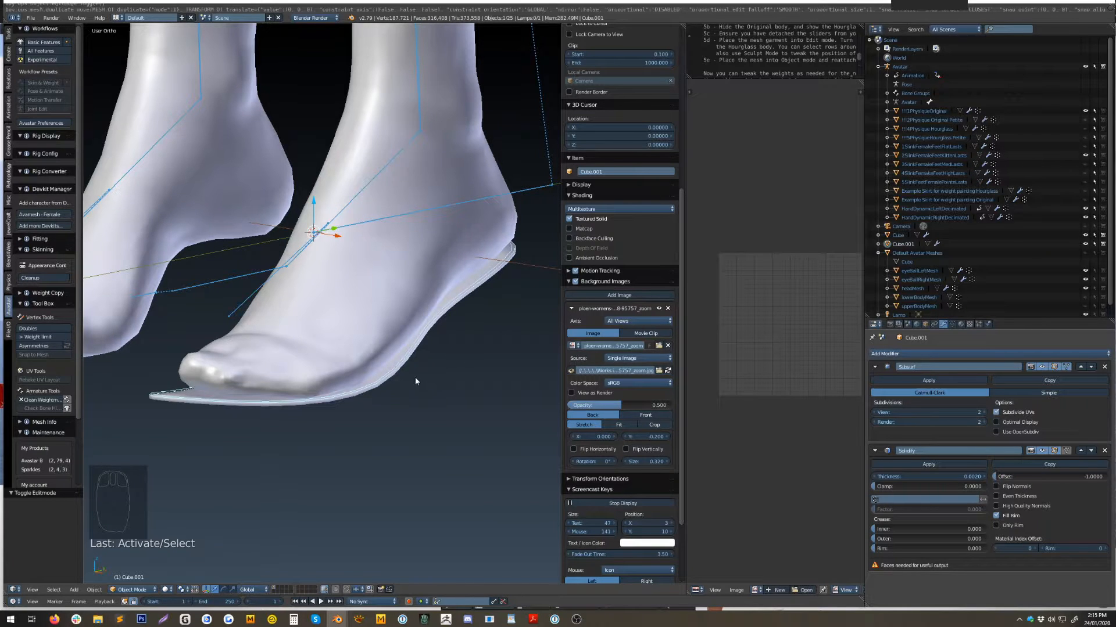
scroll(235, 418, up, 4)
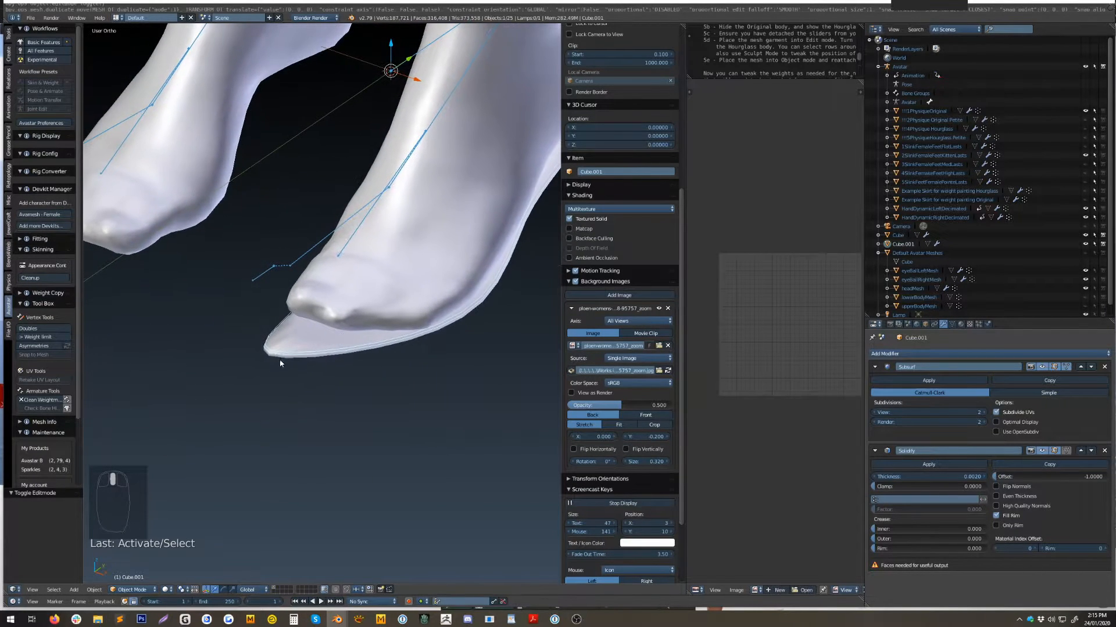
right_click(274, 330)
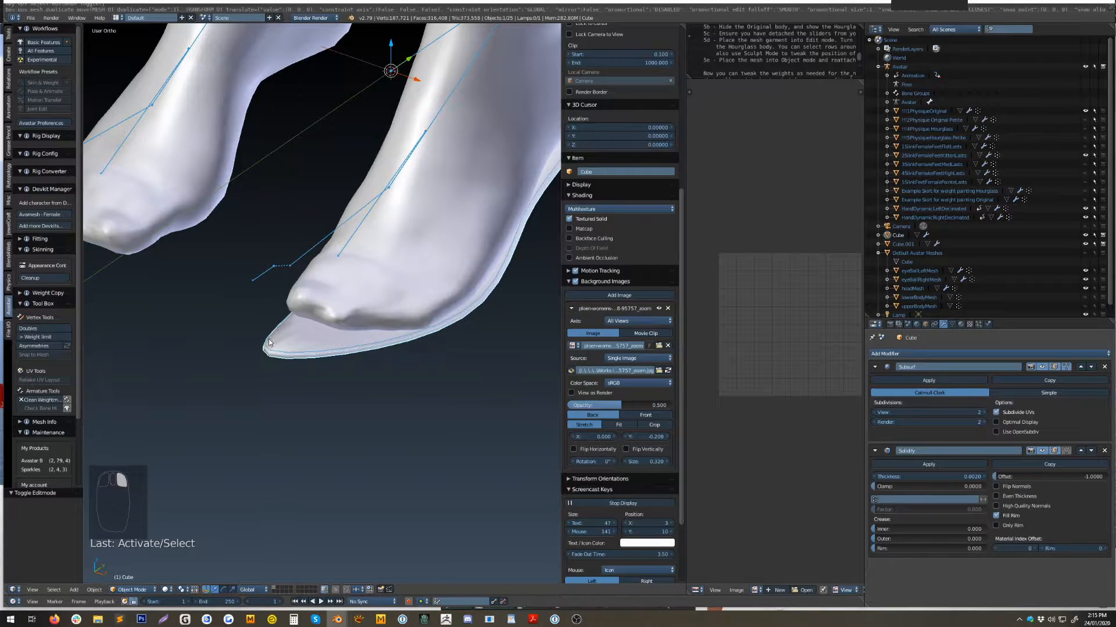
right_click(270, 354)
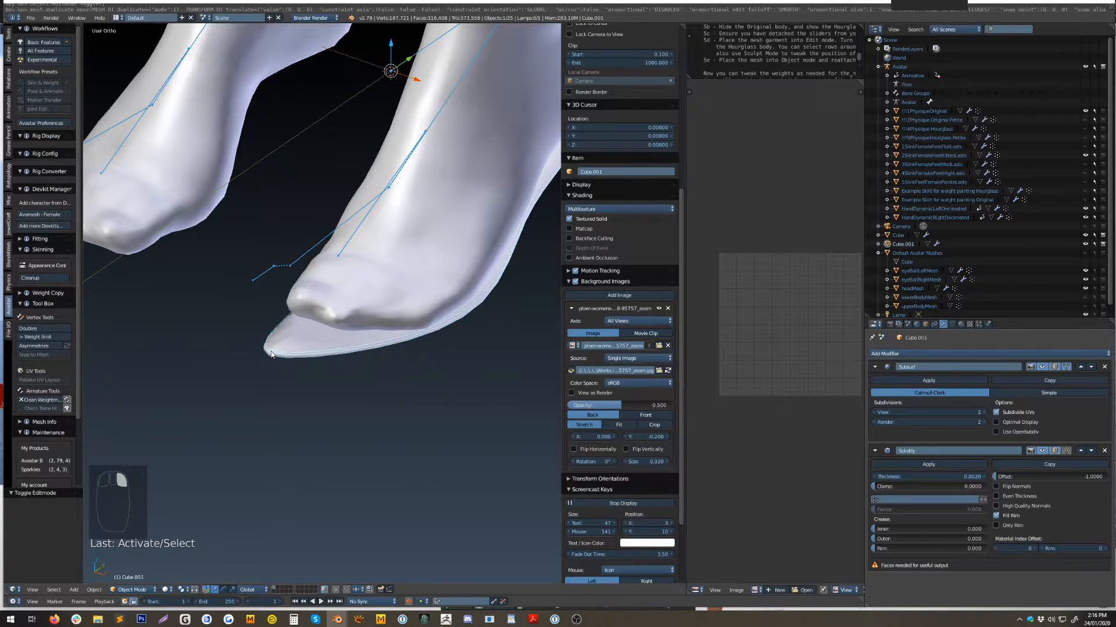
Select all vertices of the separated outline and make a trial move to check that it is detached from the sole.
key(Tab)
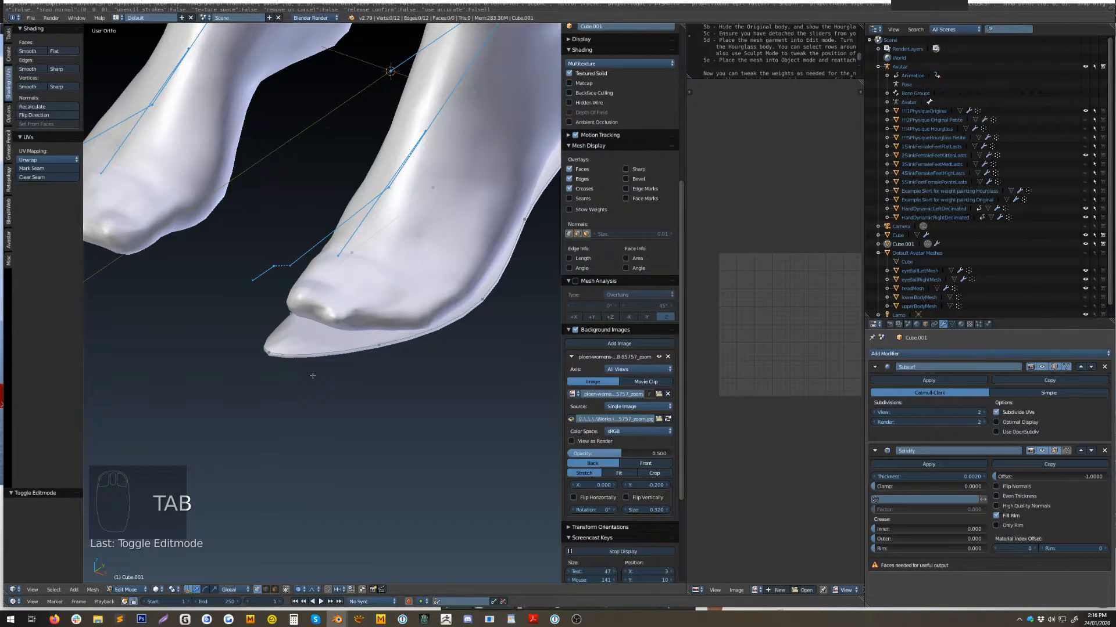
key(a)
key(a)
middle_drag(312, 372, 392, 368)
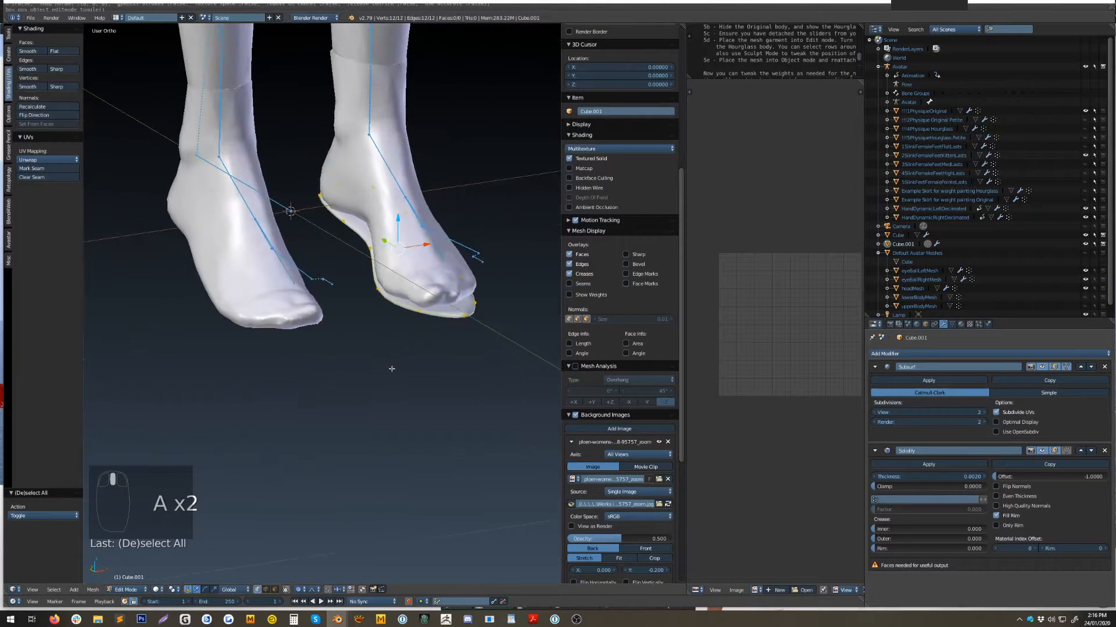
key(g)
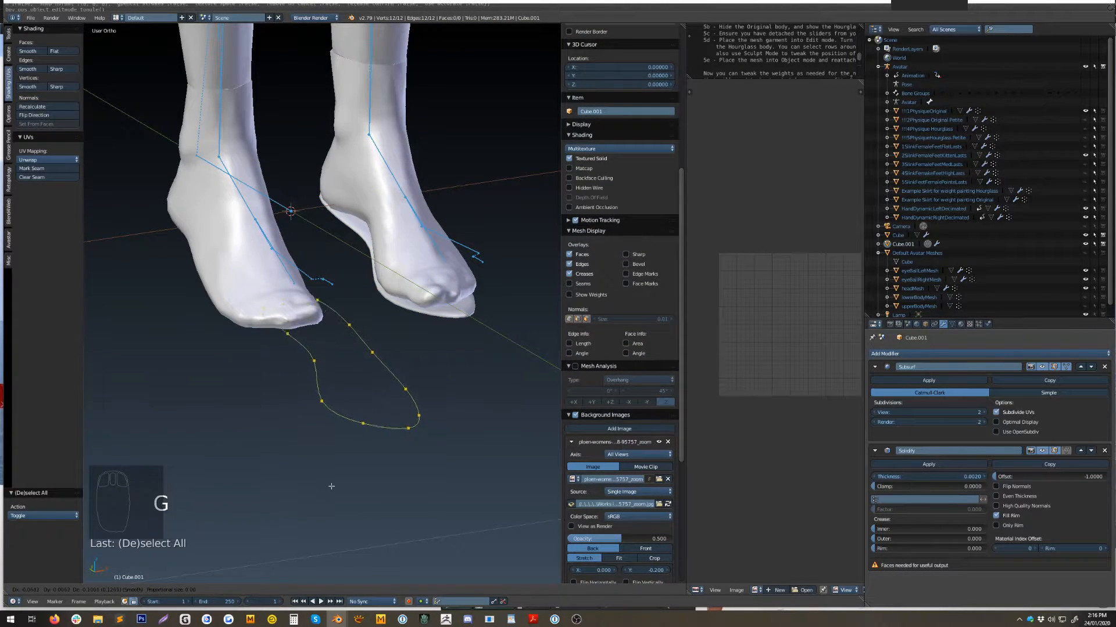
right_click(360, 478)
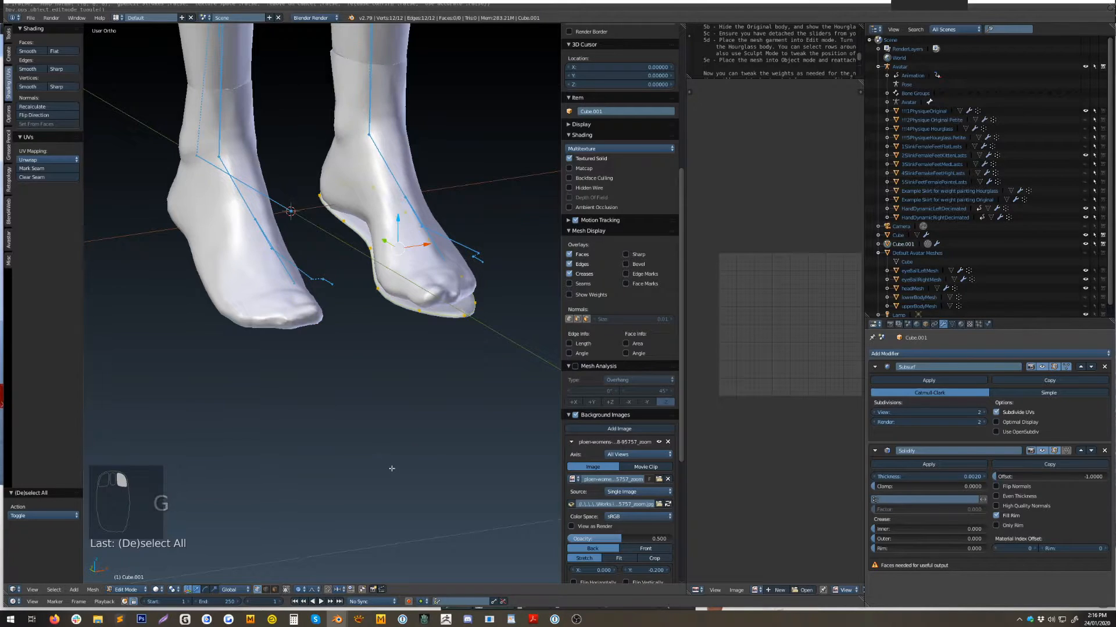
Extrude the separated outline's selected edge loop in place.
key(KP_1)
scroll(351, 453, up, 3)
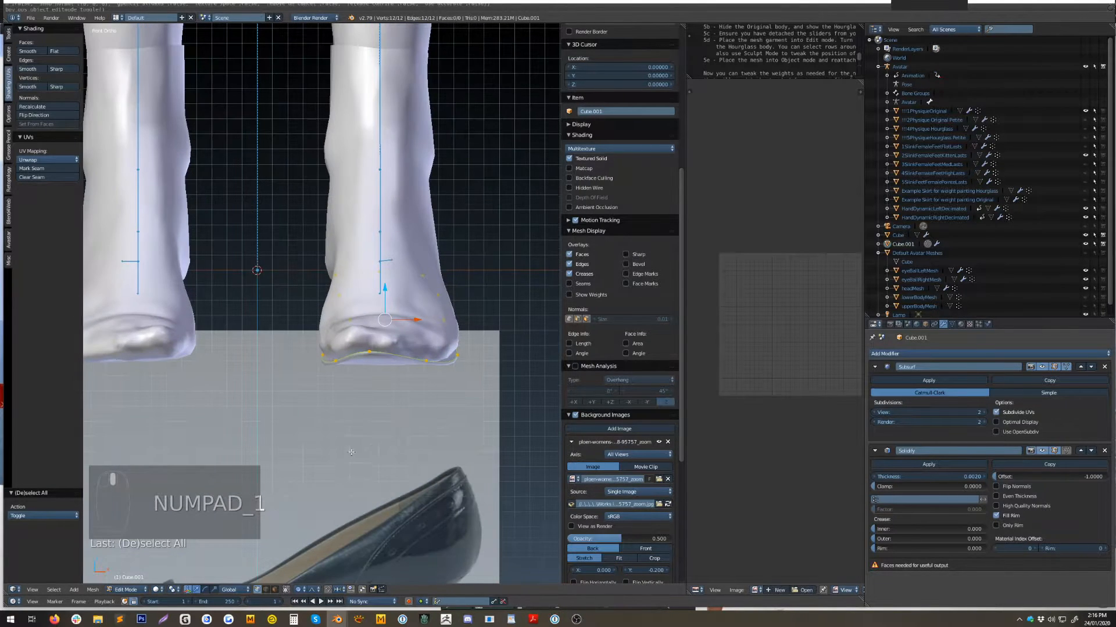
key(e)
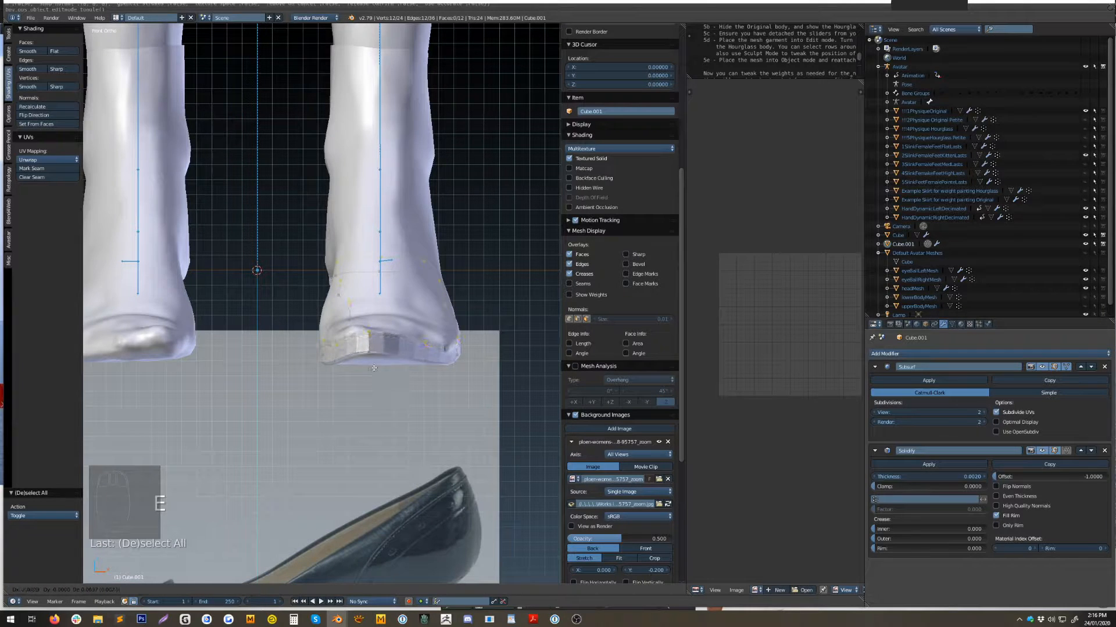
right_click(389, 340)
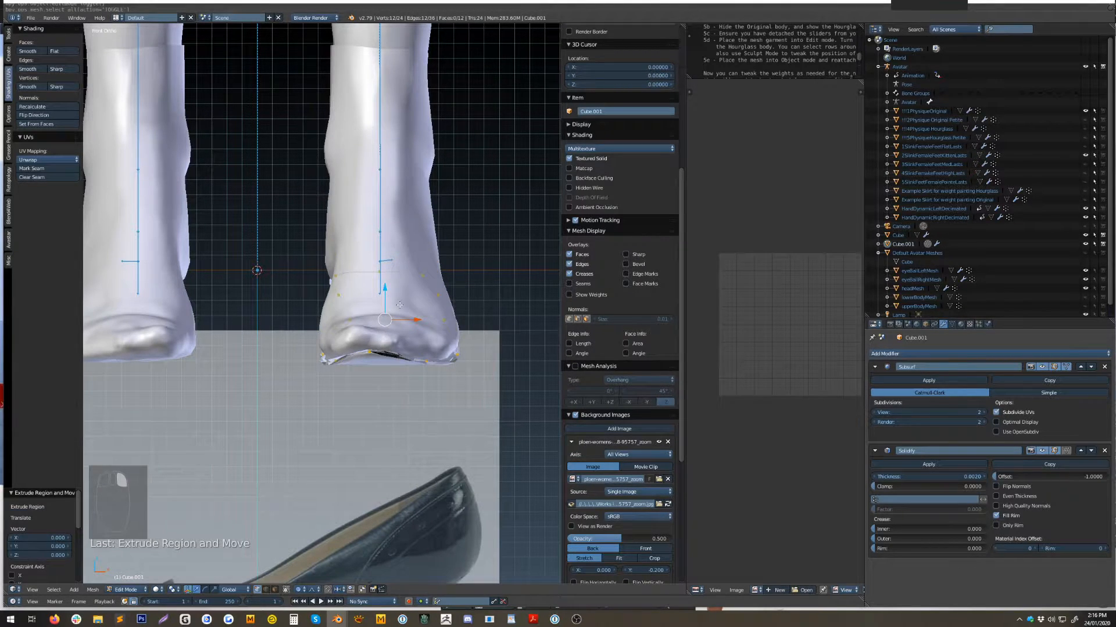
Undo the first loop move, disable proportional editing, and raise the extruded loop about 0.023 along Z.
drag(382, 290, 385, 279)
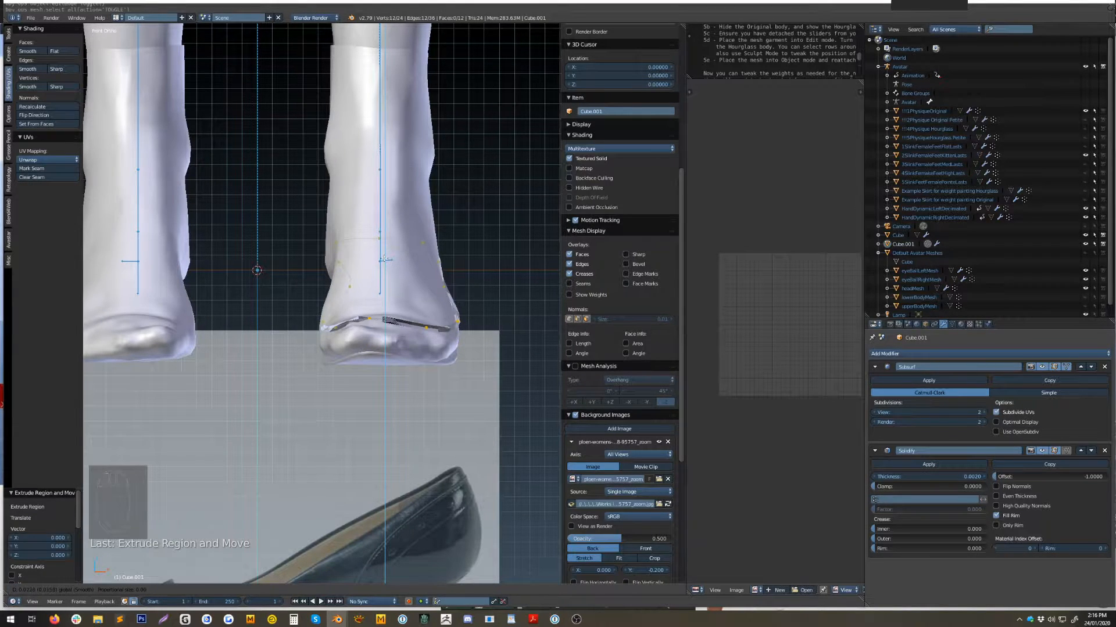
key(ctrl+z)
click(302, 588)
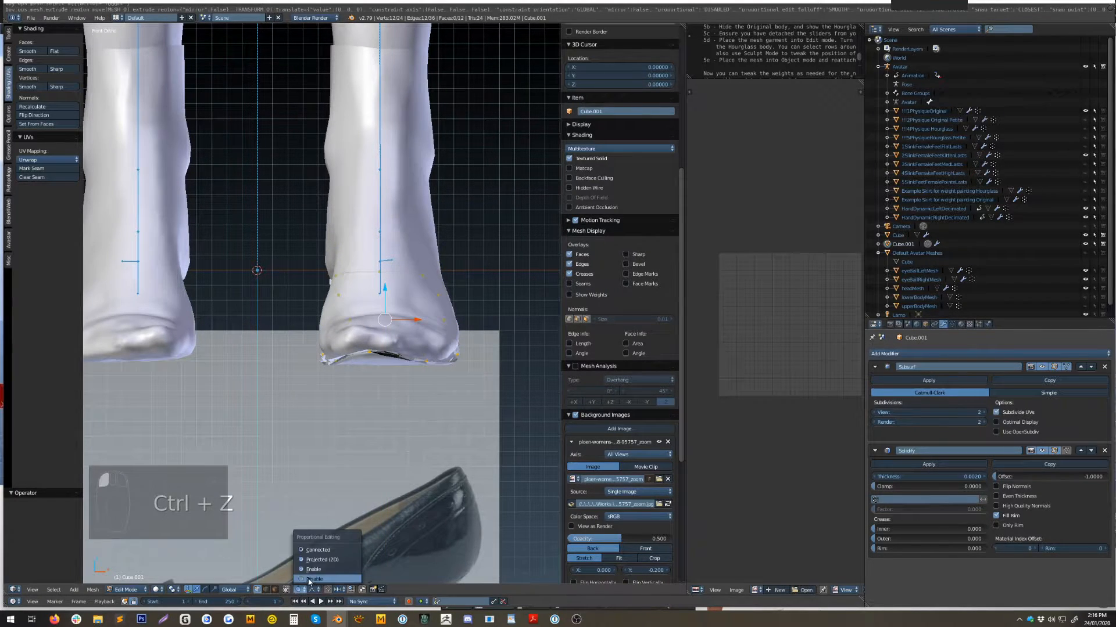
click(309, 584)
key(e)
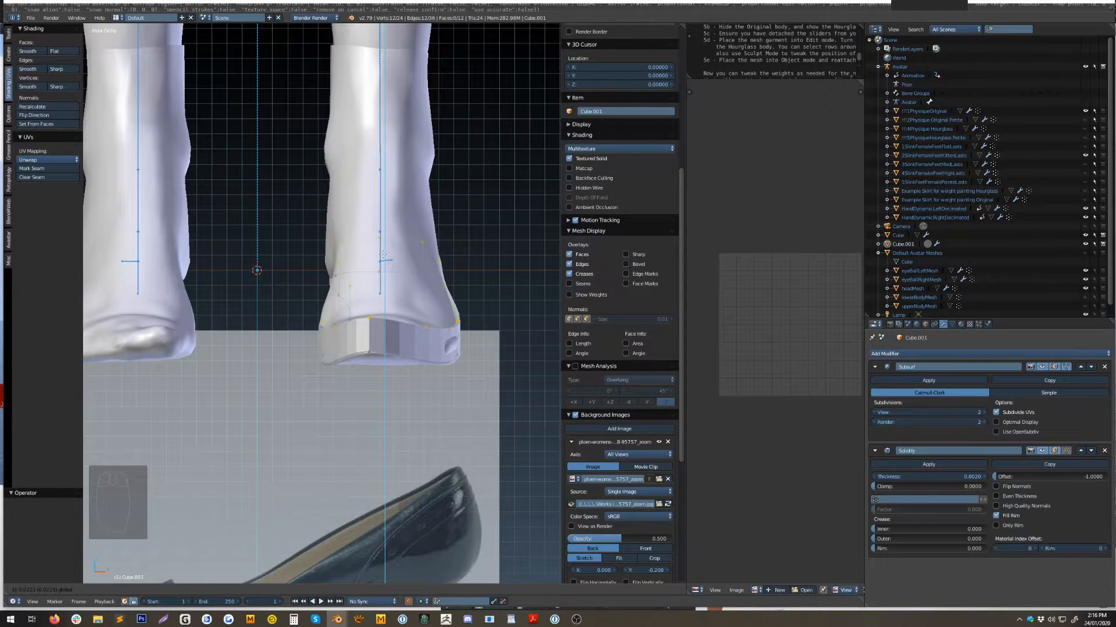
click(382, 253)
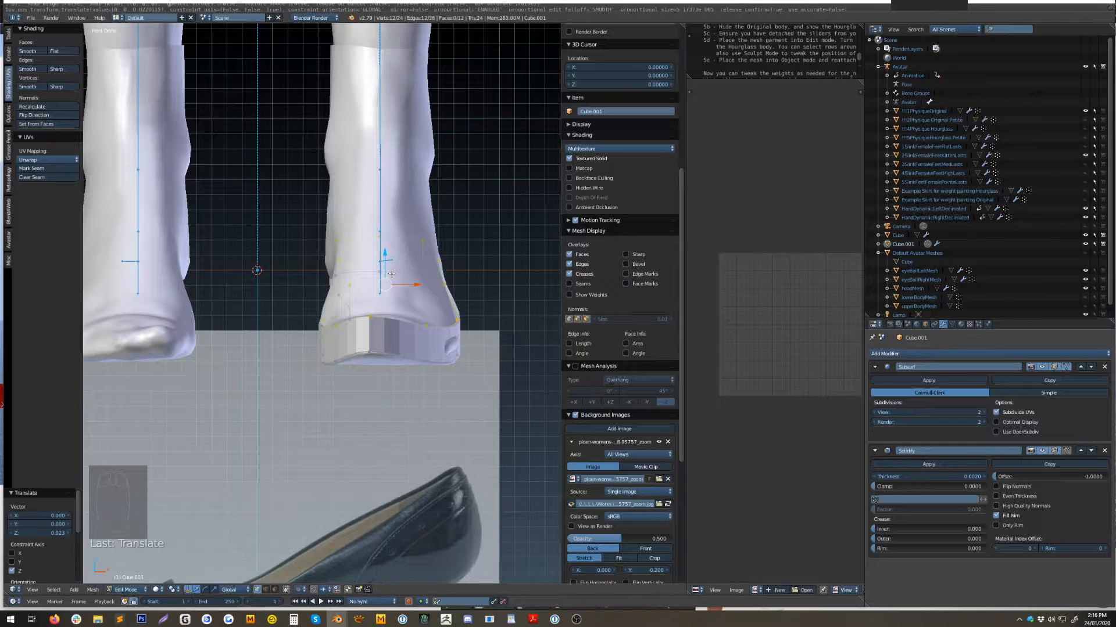
Rotate the raised edge loop slightly in the side view to follow the slope of the foot.
key(KP_3)
shift+middle_drag(439, 332, 380, 358)
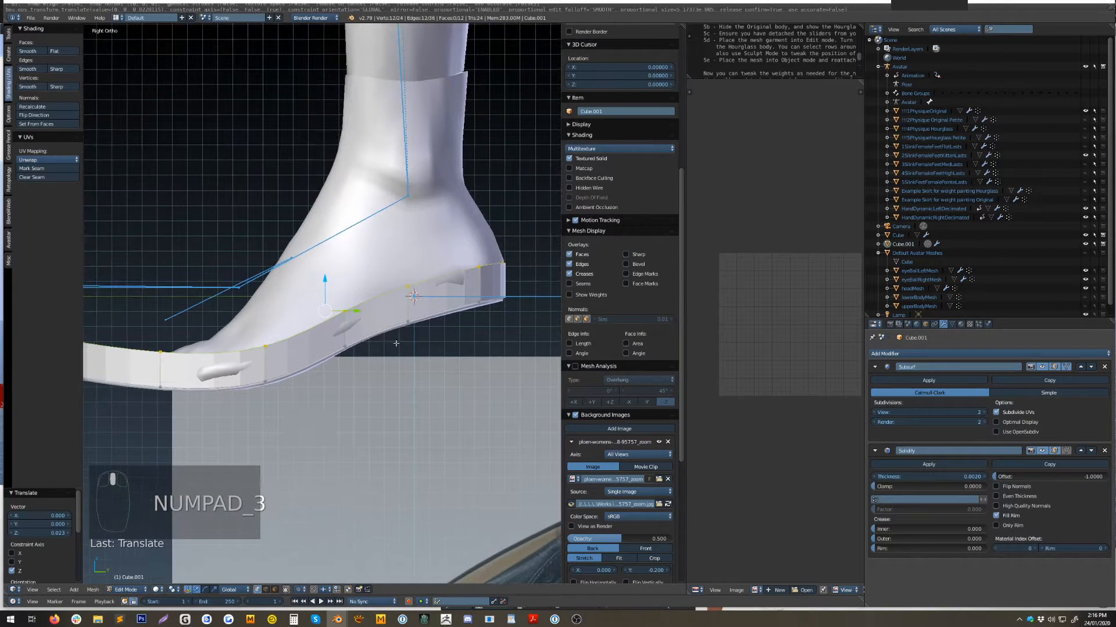
key(r)
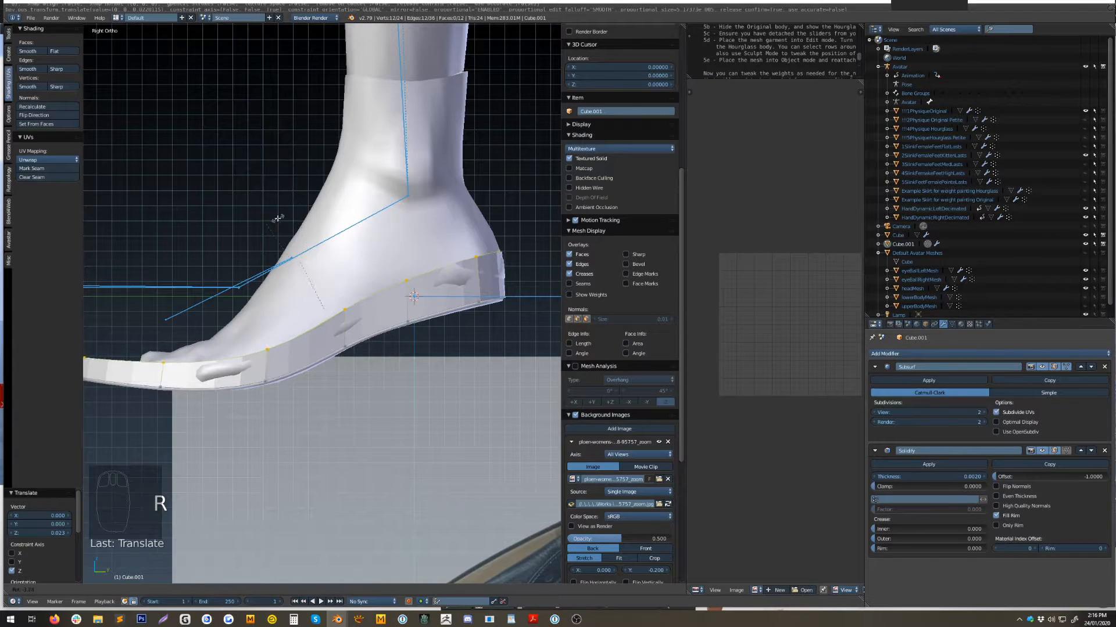
click(279, 219)
Shift individual vertices of the wall's upper edge along X to fit it around the foot.
shift+middle_drag(340, 302, 435, 327)
right_click(387, 301)
drag(406, 302, 412, 305)
right_click(485, 254)
middle_drag(486, 253, 484, 275)
drag(502, 243, 506, 246)
right_click(321, 370)
drag(320, 376, 323, 382)
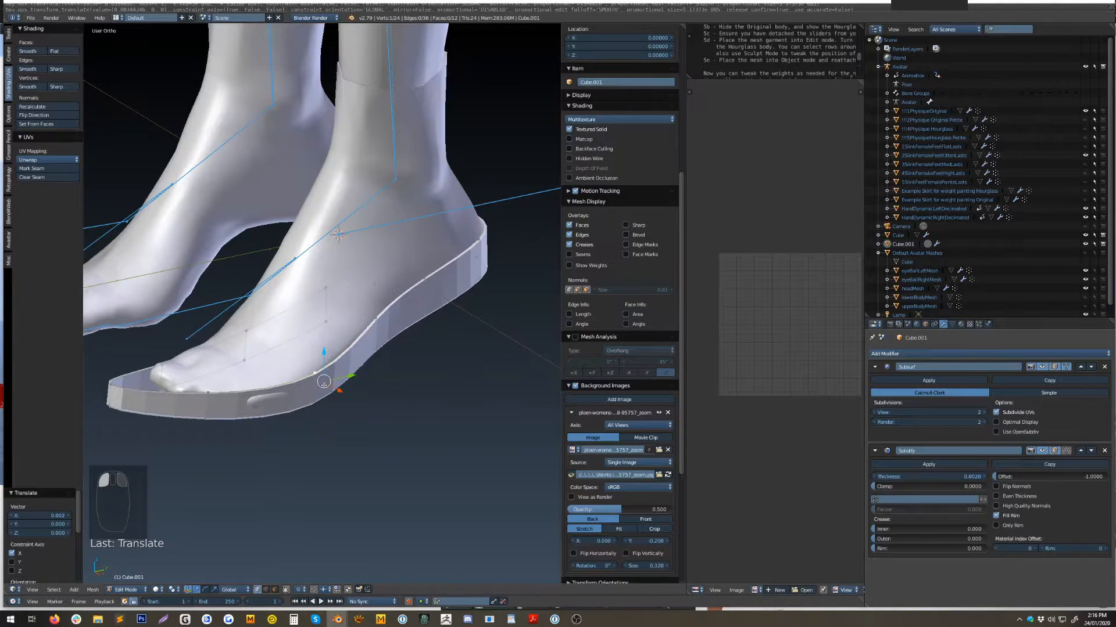
Add a centred loop cut around the shoe wall and move a side vertex about 0.006 along X.
key(ctrl+r)
click(324, 383)
right_click(326, 390)
drag(337, 404, 341, 406)
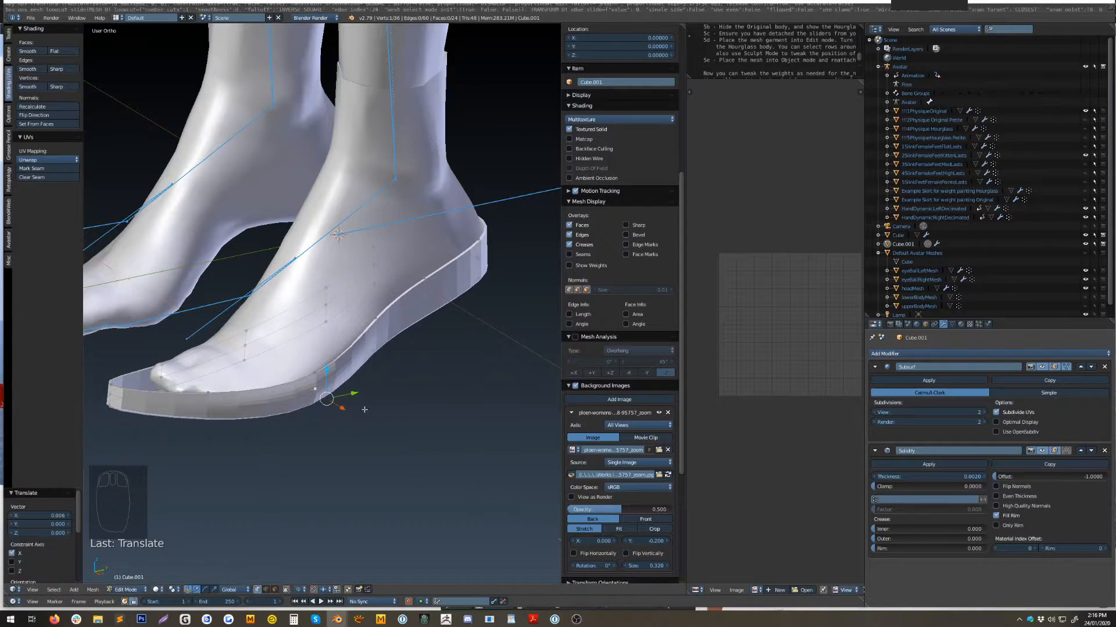
Set the Subsurf view subdivisions to 1, then select the whole wall and shade it smooth.
click(874, 413)
shift+middle_drag(349, 400, 364, 378)
key(a)
key(a)
key(a)
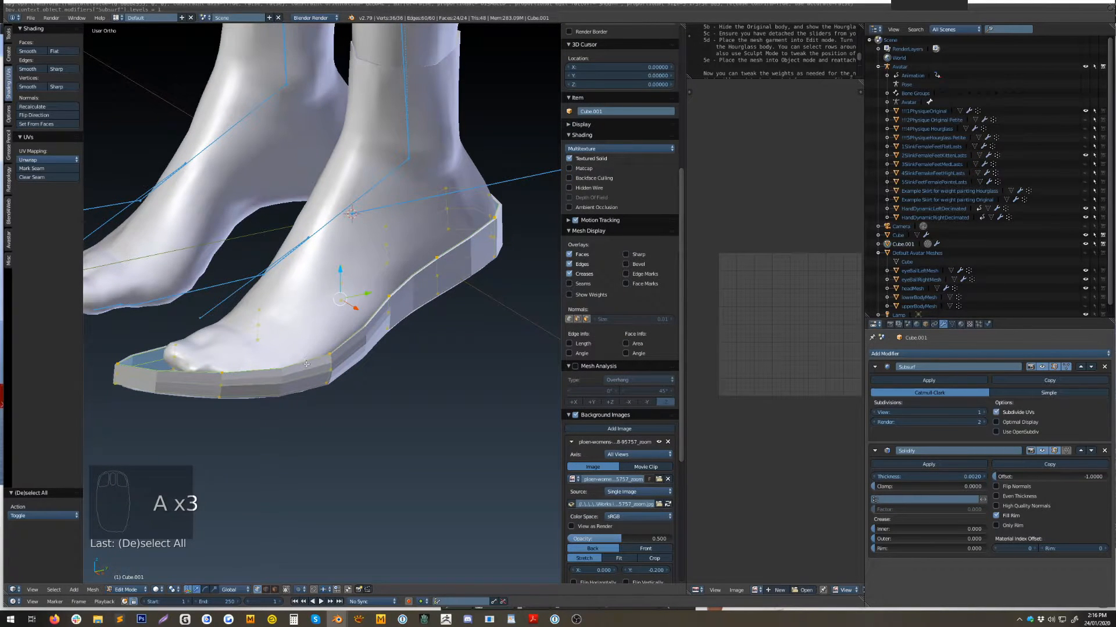
click(28, 52)
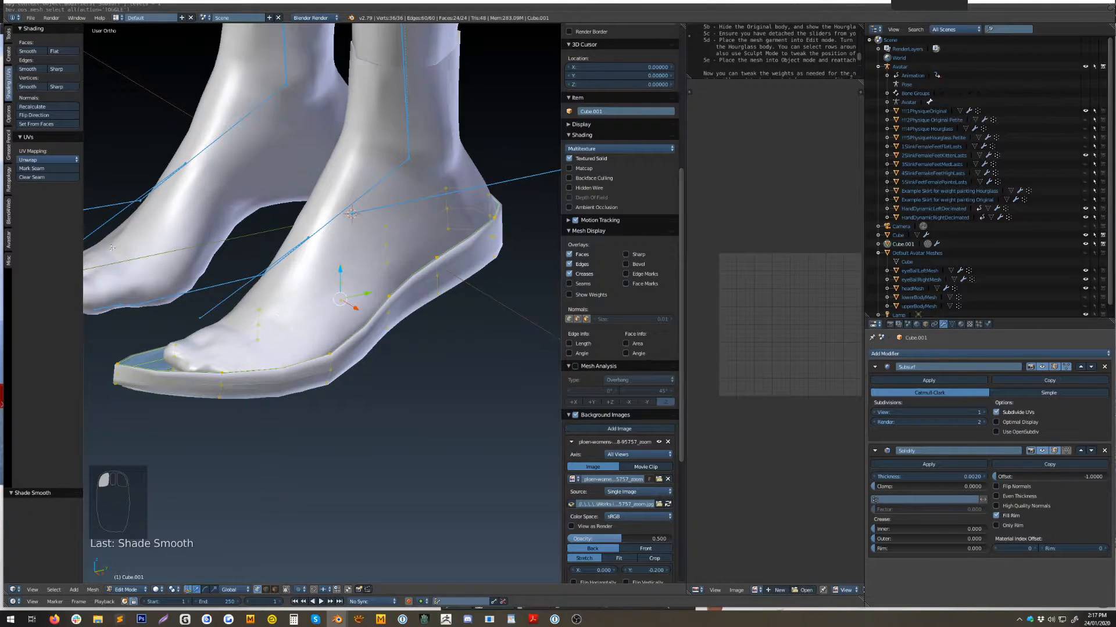
Flip the normals of all wall faces, checking the wall thickness direction at the toe.
key(a)
key(a)
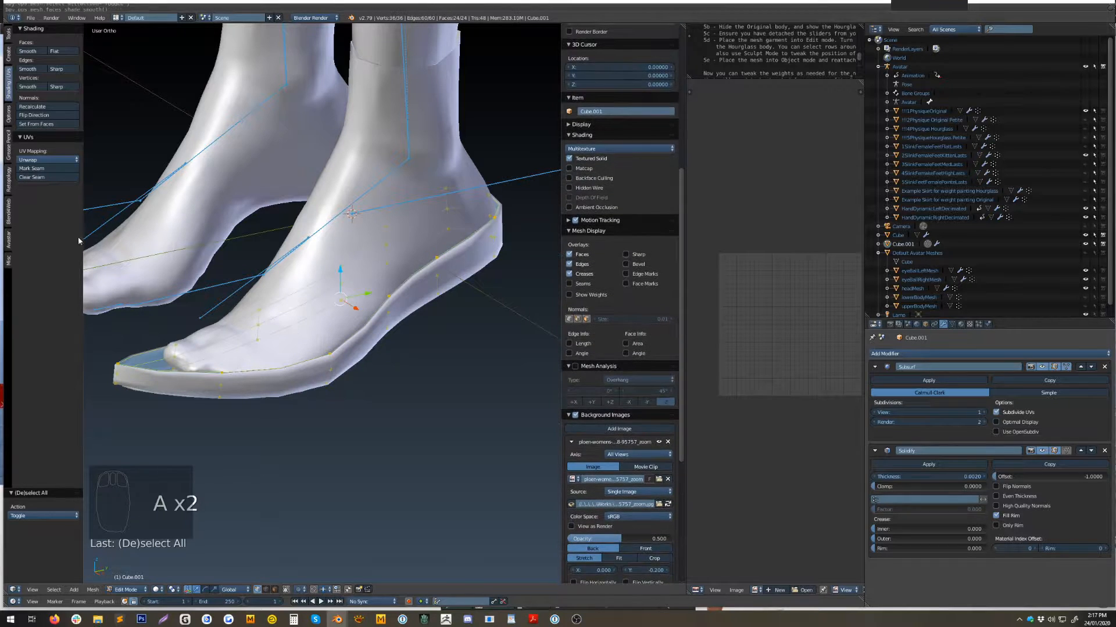
click(38, 115)
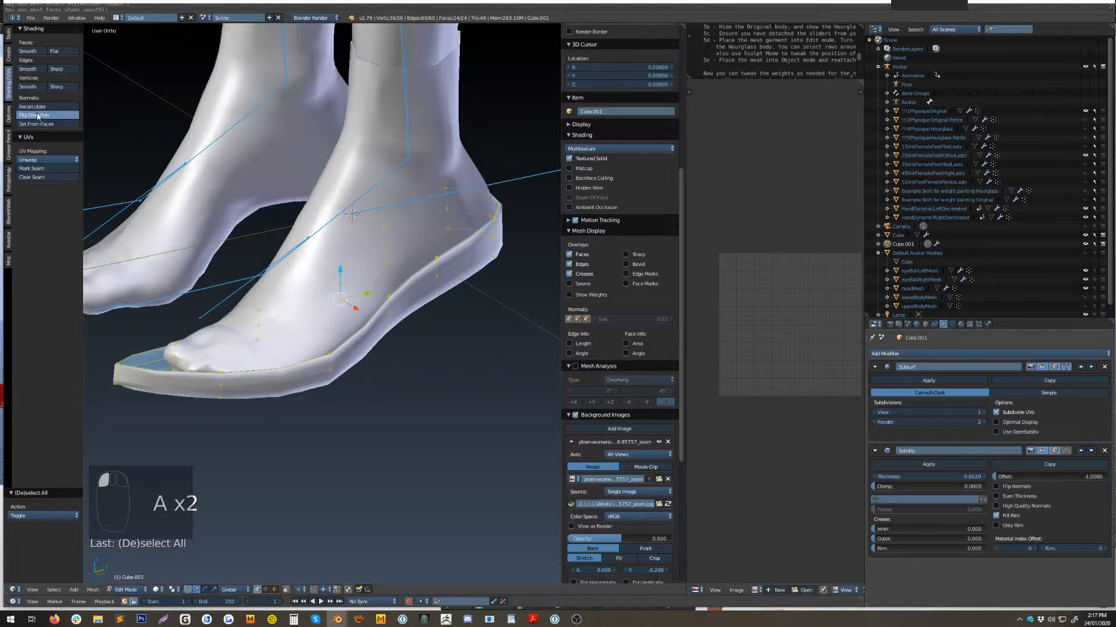
middle_drag(284, 403, 360, 274)
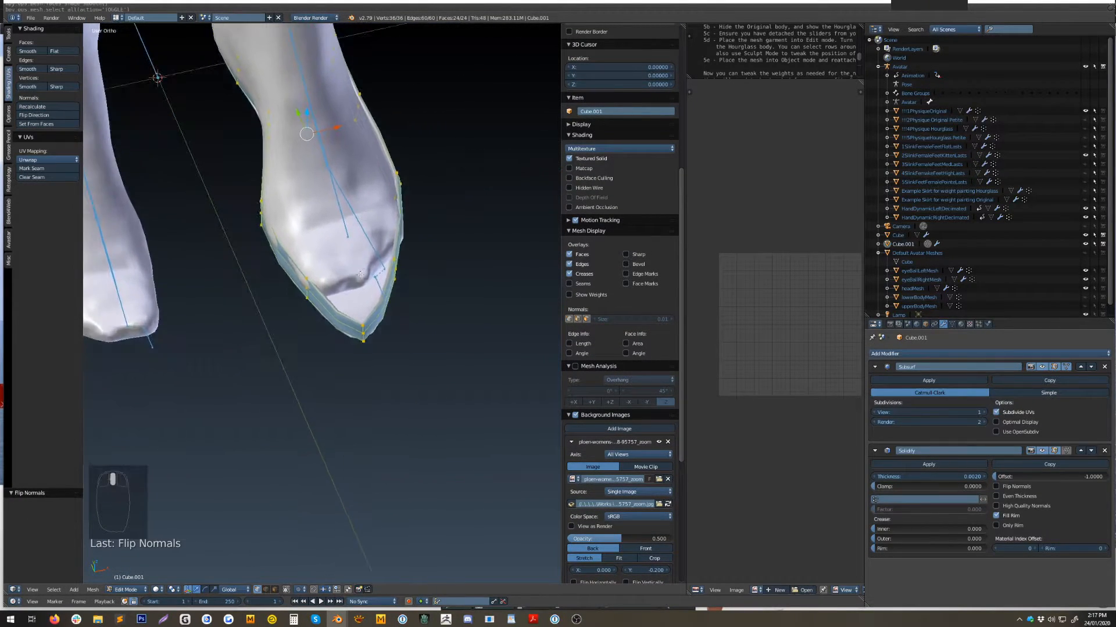
scroll(359, 274, up, 6)
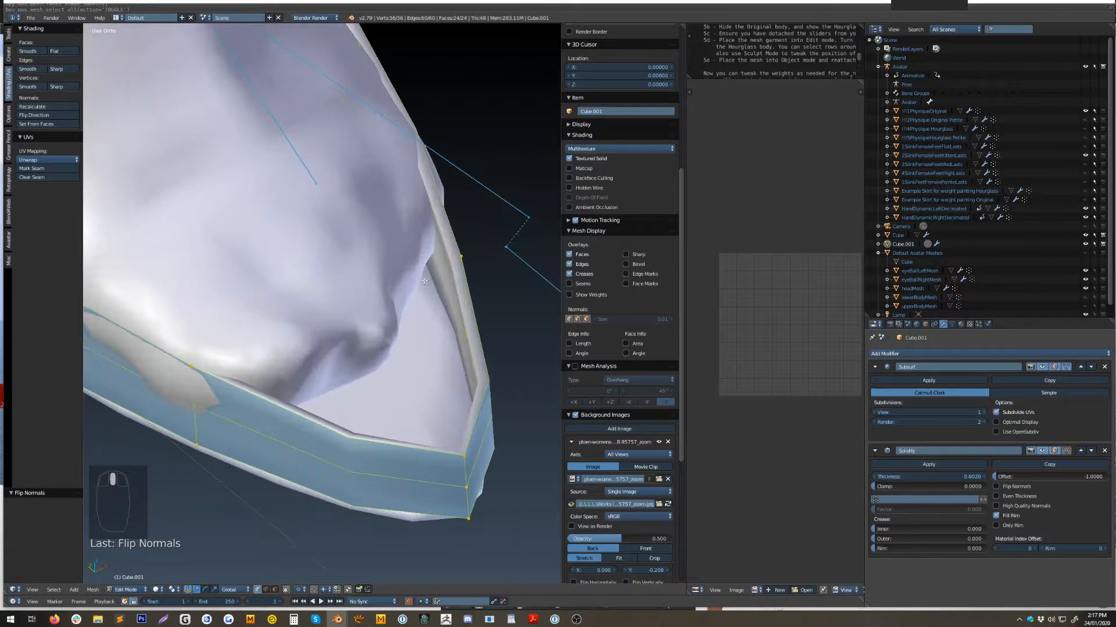
scroll(427, 281, up, 3)
key(ctrl+z)
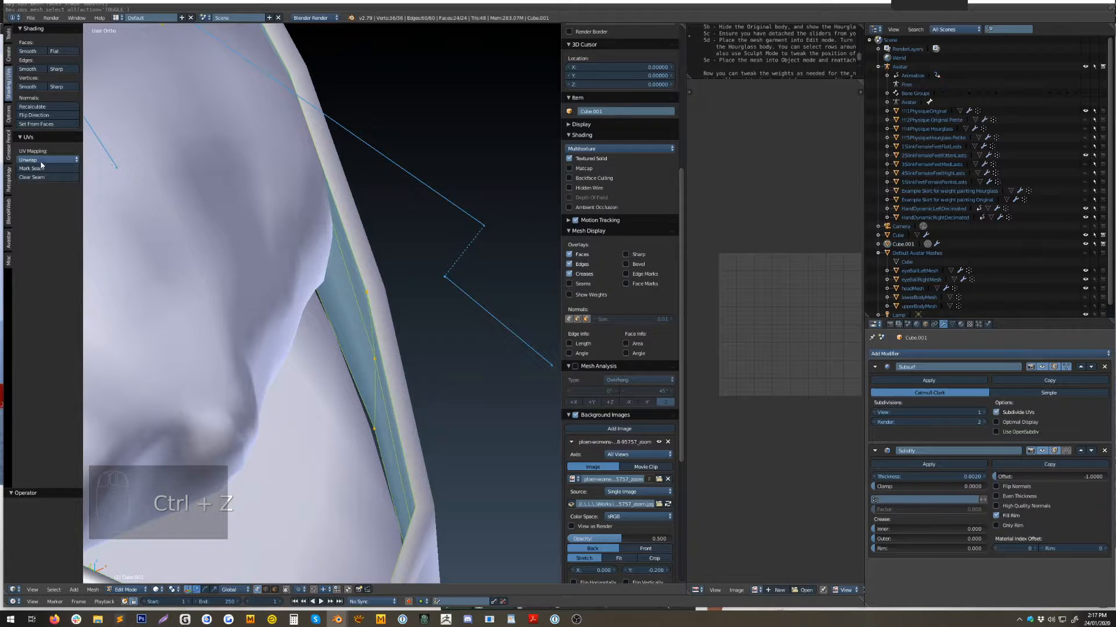
click(39, 114)
Move the wall vertices beside the toes along X, shifting the last one about 0.002.
scroll(348, 256, down, 5)
middle_drag(347, 256, 211, 354)
right_click(178, 317)
drag(213, 336, 221, 340)
right_click(389, 169)
drag(427, 185, 432, 187)
right_click(413, 205)
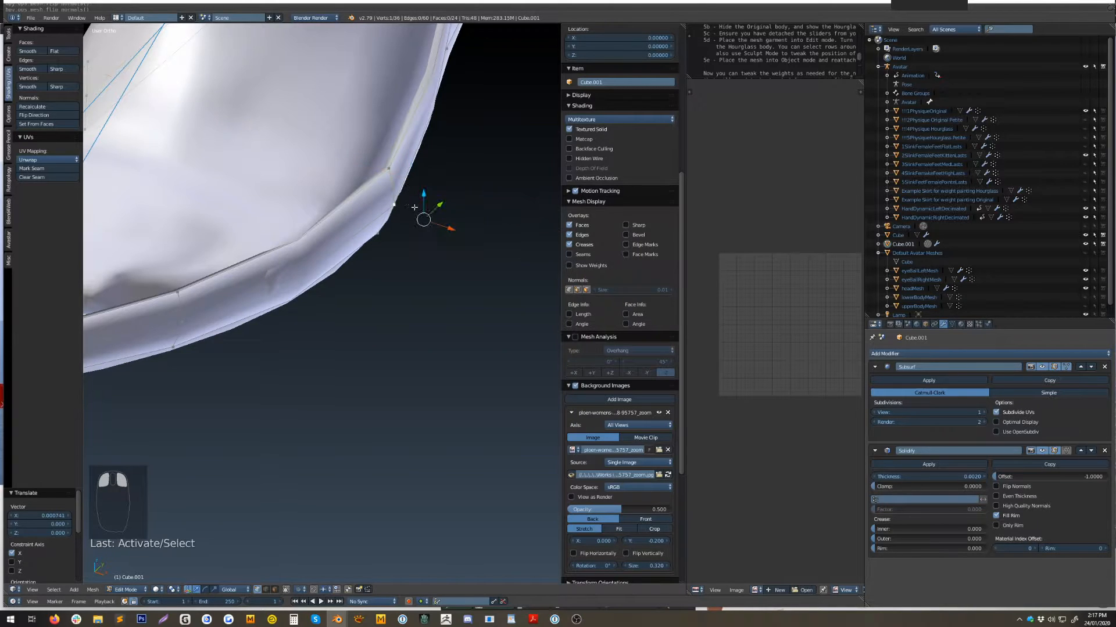
drag(442, 225, 451, 230)
scroll(451, 230, down, 5)
shift+middle_drag(348, 267, 449, 236)
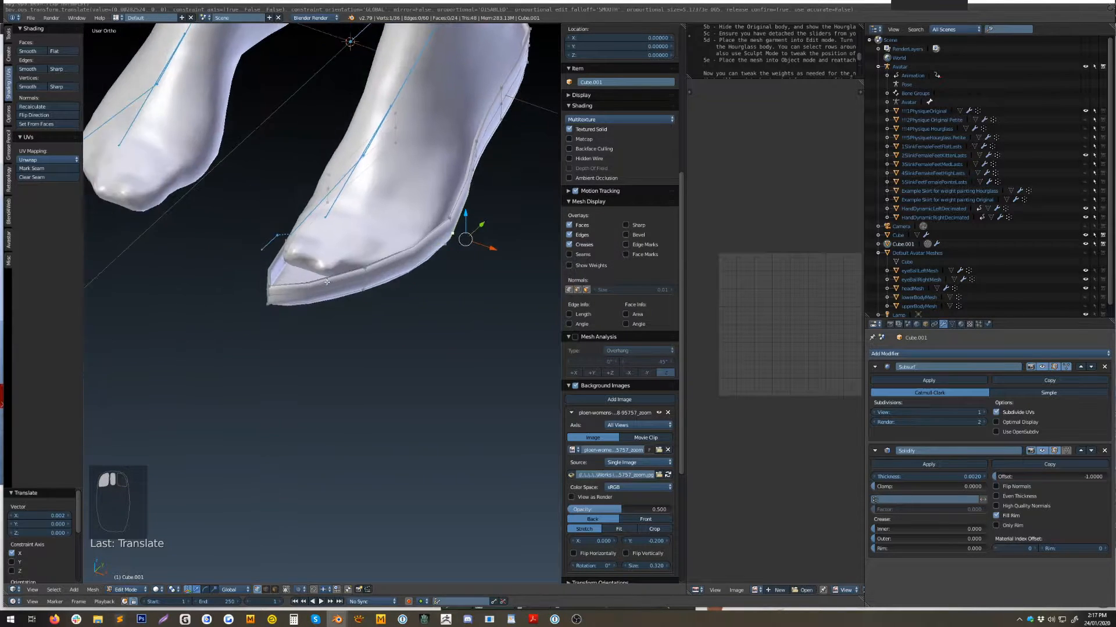
Move the toe-tip vertex of the wall's upper edge about 0.011 along Y.
scroll(198, 274, up, 5)
right_click(198, 274)
middle_drag(198, 275, 194, 256)
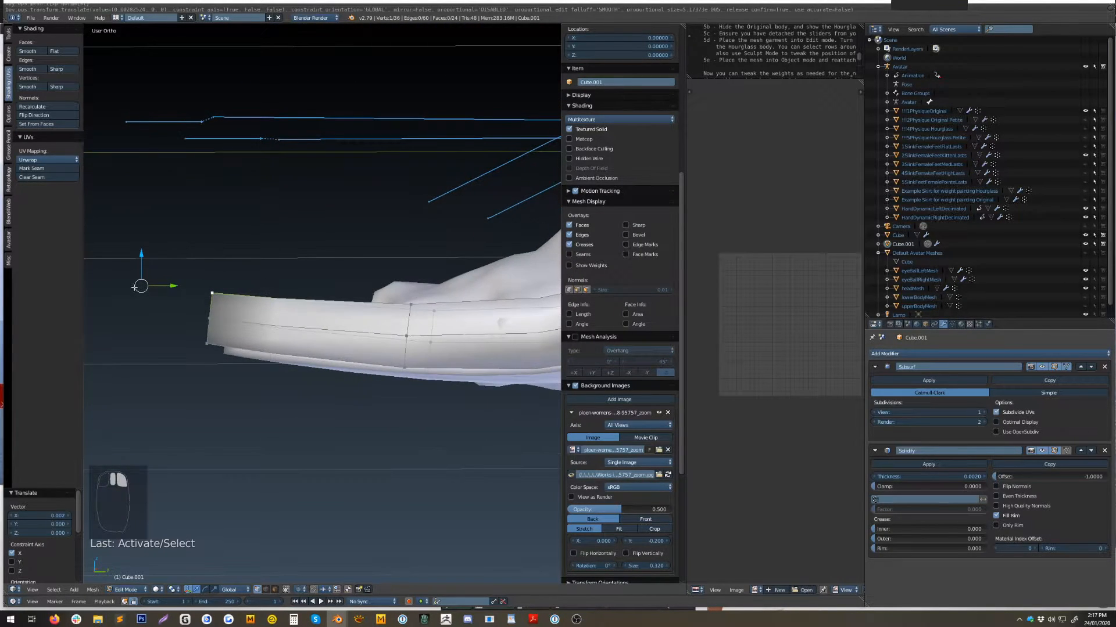
drag(173, 284, 210, 349)
Select the wall's lower edge loop, shrink/fatten it by about 0.002, and lower it about 0.0005 along Z.
right_click(209, 347)
alt+right_click(232, 348)
scroll(374, 372, down, 9)
shift+middle_drag(386, 371, 428, 407)
scroll(310, 371, up, 3)
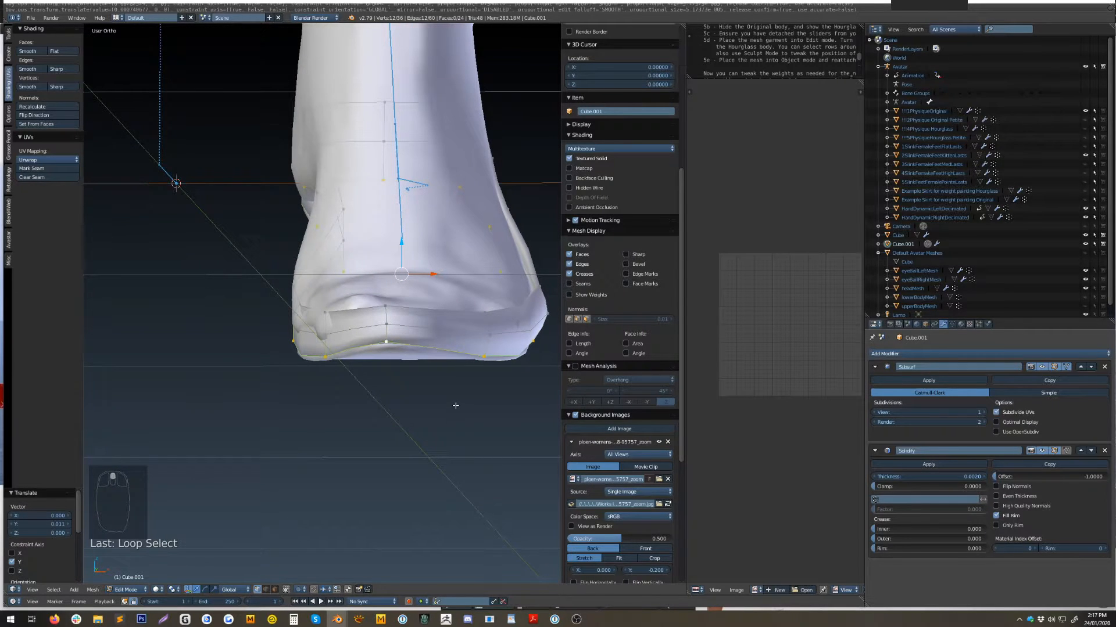
key(alt+s)
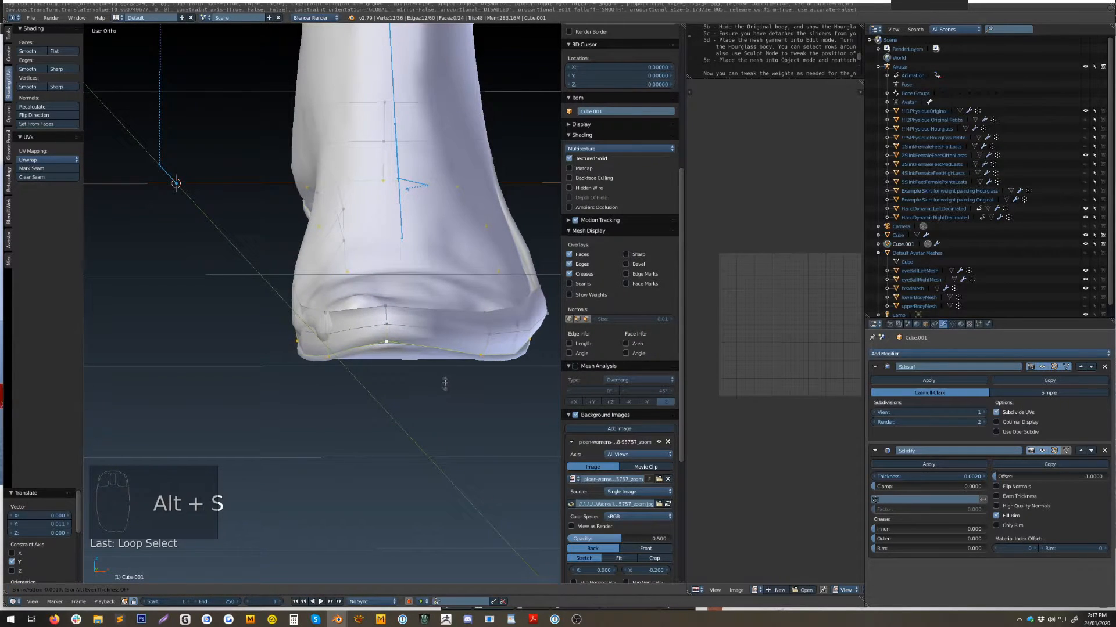
click(445, 382)
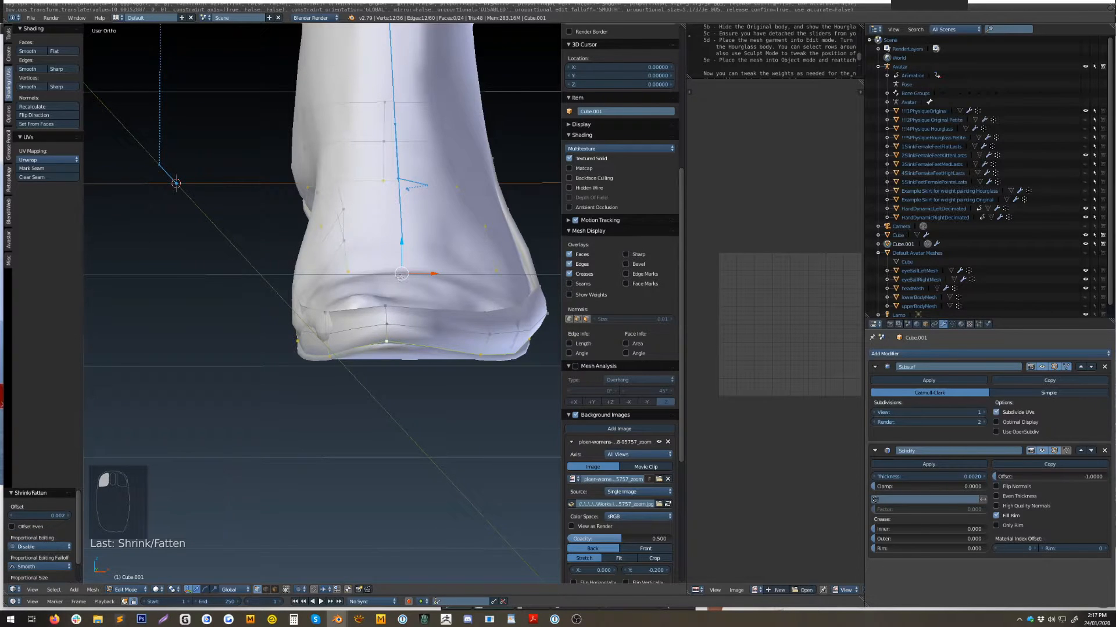
drag(404, 239, 403, 239)
click(404, 239)
Reposition a wall vertex on the inner side near the toes and select its neighbouring vertices.
right_click(360, 333)
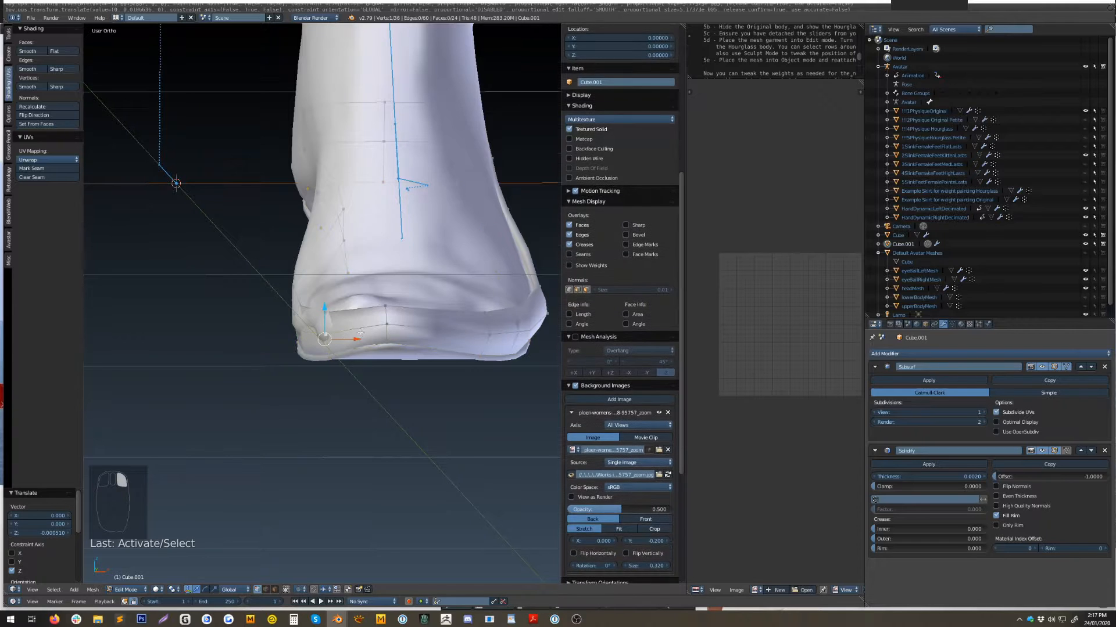
drag(359, 340, 347, 314)
right_click(294, 314)
right_click(294, 287)
right_click(323, 311)
Select two side vertices of the wall and shift them along X, undoing the first move and repositioning them.
mouse_move(304, 244)
middle_down()
mouse_move(333, 248)
mouse_move(299, 230)
mouse_move(289, 250)
middle_up()
right_click(298, 230)
shift+right_click(299, 230)
drag(278, 241, 289, 244)
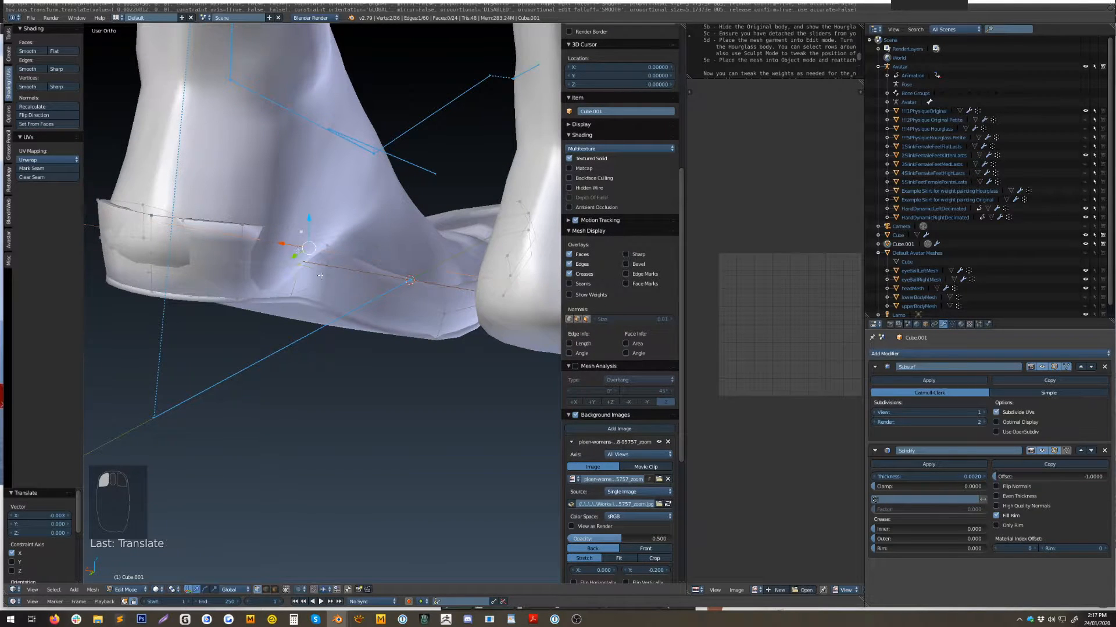
middle_drag(323, 251, 293, 288)
key(ctrl+z)
drag(280, 223, 305, 243)
Move one wall vertex freely into place and shift another side vertex to fit the foot.
middle_drag(356, 311, 426, 328)
right_click(424, 301)
key(g)
click(426, 329)
right_click(213, 326)
drag(205, 341, 210, 346)
Adjust further wall vertices from several angles, shifting the second one back and forth along one axis.
right_click(303, 298)
drag(322, 308, 321, 334)
right_click(204, 355)
middle_drag(289, 375, 229, 379)
drag(156, 350, 152, 351)
middle_drag(119, 343, 222, 376)
drag(151, 350, 157, 350)
Shift two neighbouring wall vertices, one above the other, slightly along one axis to even out the wall.
shift+middle_drag(156, 350, 393, 356)
right_click(299, 317)
drag(324, 317, 330, 317)
right_click(298, 351)
middle_drag(314, 362, 308, 329)
drag(329, 351, 336, 349)
Shift the middle-loop vertices along the side of the wall along X, moving the last one about 0.003.
right_click(224, 346)
mouse_move(302, 353)
middle_down()
mouse_move(245, 371)
mouse_move(308, 361)
middle_up()
drag(288, 319, 252, 347)
right_click(268, 376)
shift+right_click(319, 326)
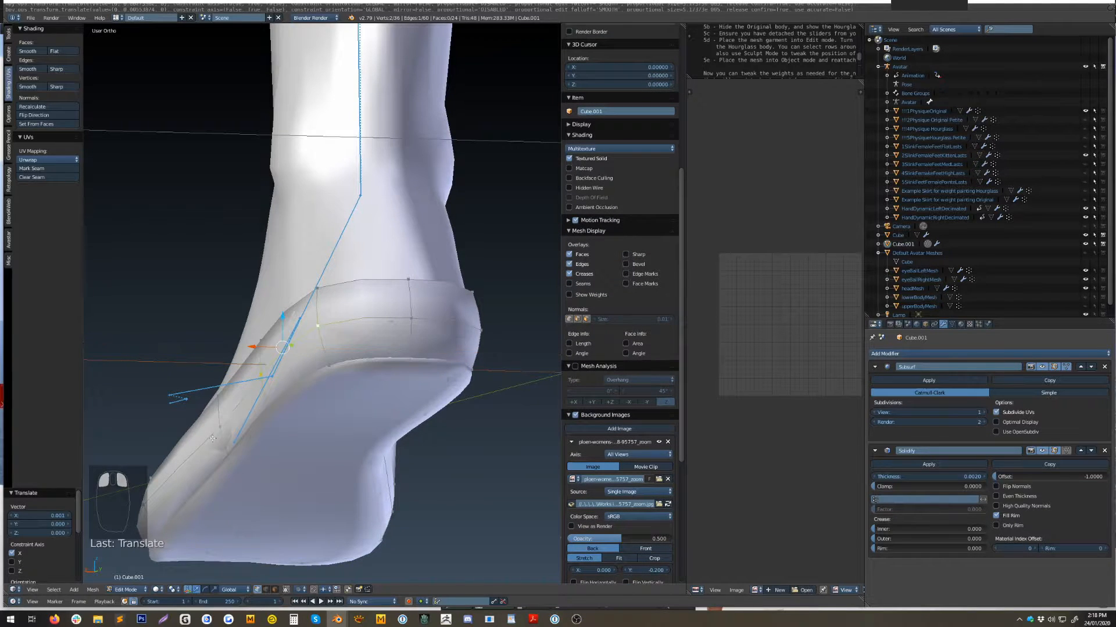
right_click(207, 420)
drag(206, 419, 201, 418)
Select the wall's middle edge loop and shrink/fatten it by about 0.0009.
middle_drag(279, 312, 343, 332)
scroll(342, 331, up, 8)
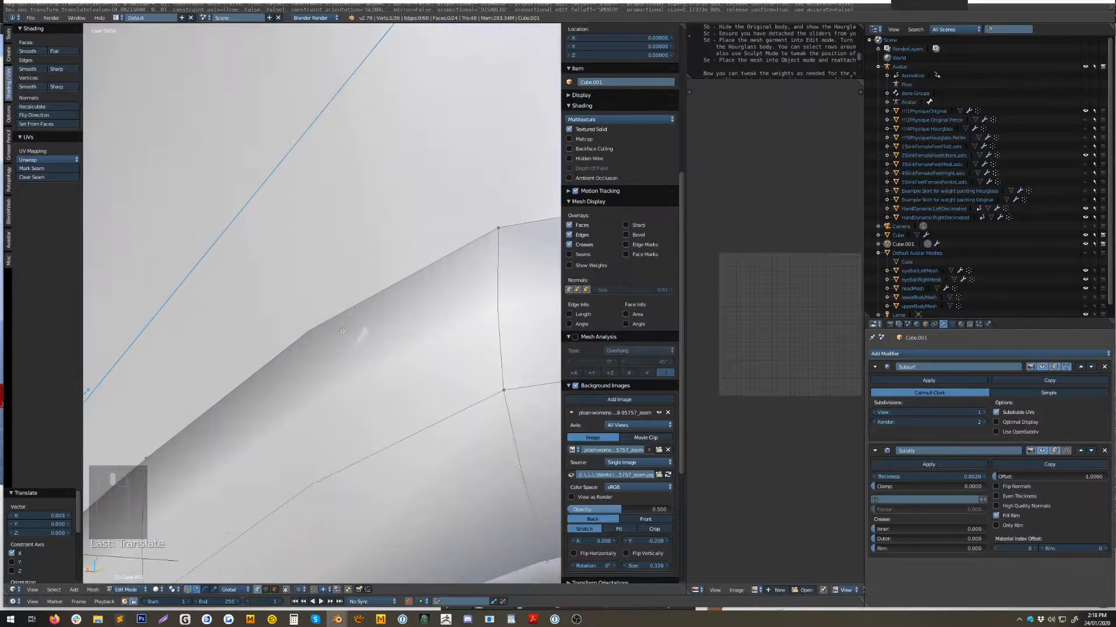
scroll(360, 343, down, 4)
scroll(350, 329, down, 5)
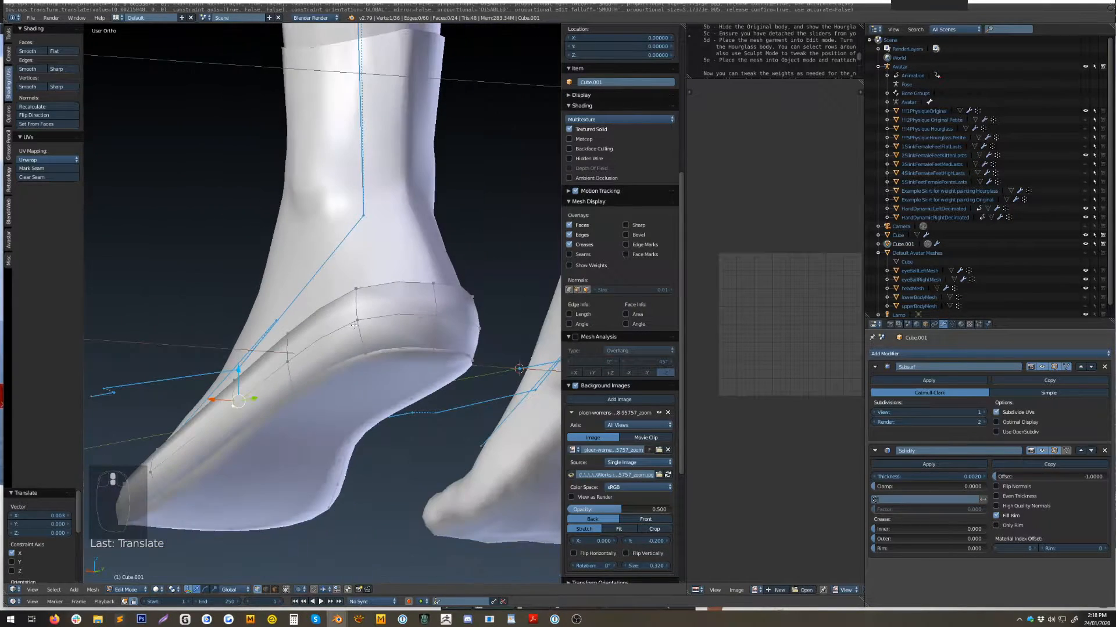
right_click(441, 347)
middle_drag(437, 349, 469, 406)
alt+right_click(450, 341)
middle_drag(450, 341, 370, 350)
key(alt+s)
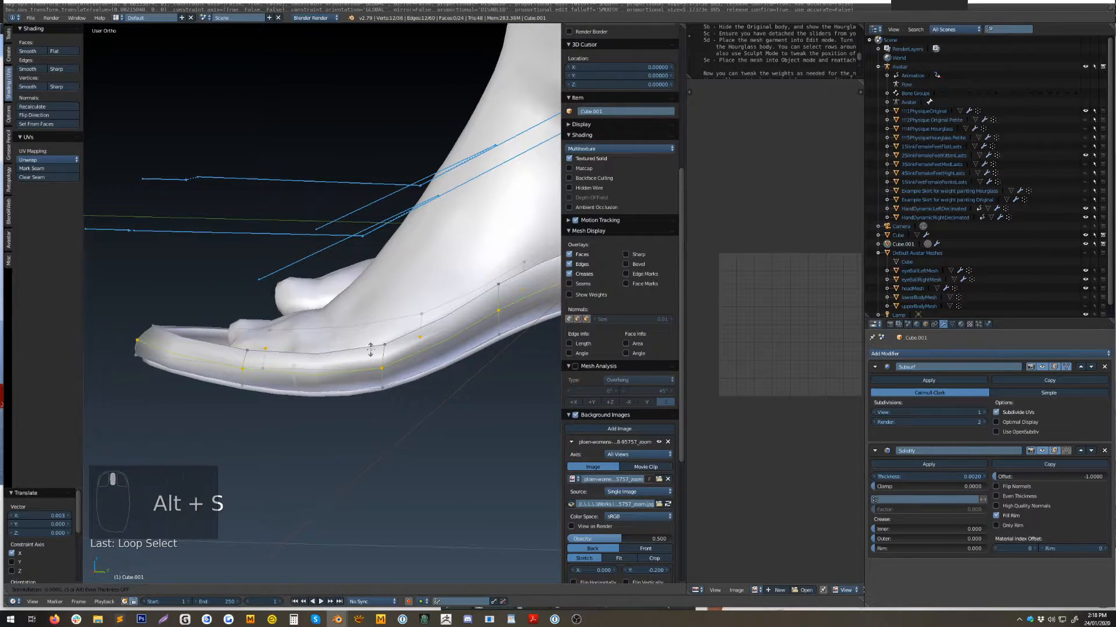
click(374, 360)
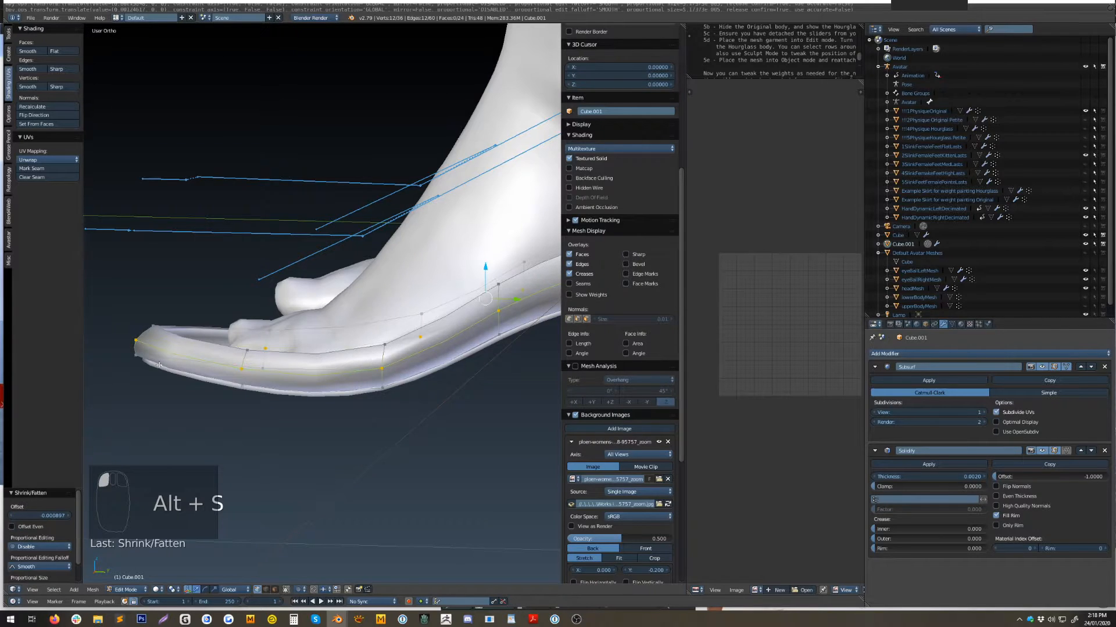
Move the lower toe-tip vertex about 0.006 along Y and 0.002 down along Z.
right_click(96, 346)
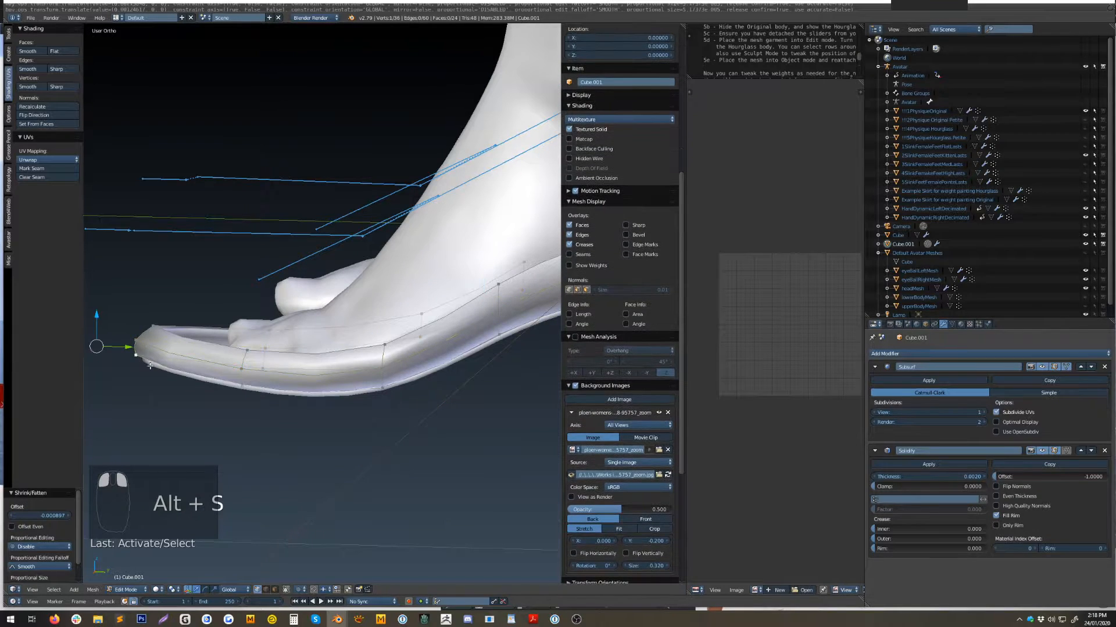
drag(111, 358, 111, 359)
click(110, 356)
middle_drag(110, 356, 348, 356)
scroll(378, 308, up, 3)
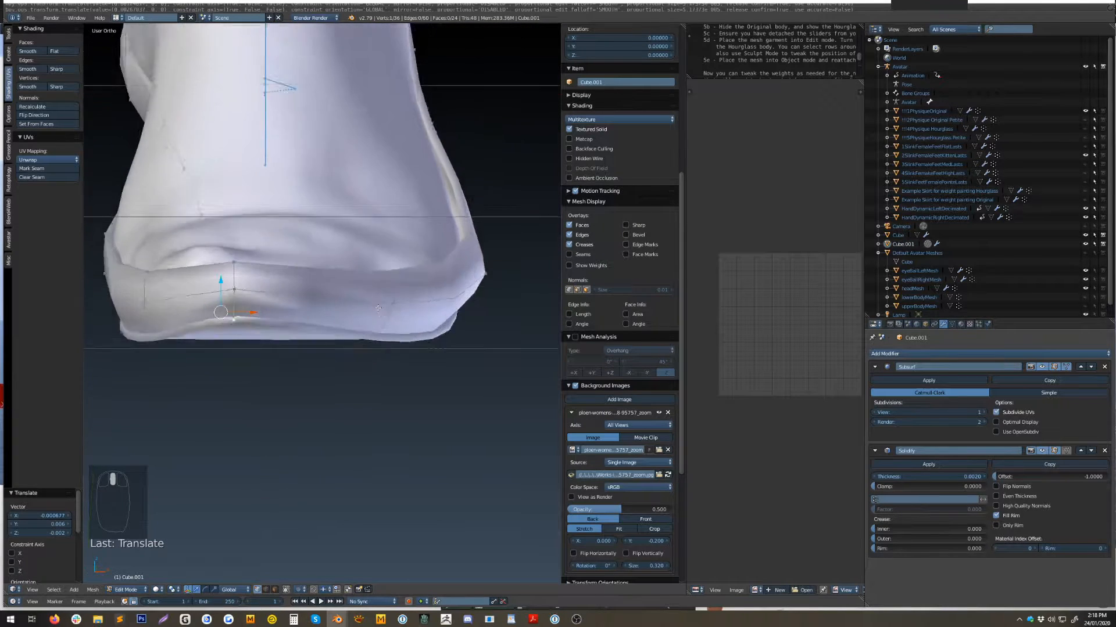
Pull the wall vertex at the outer side of the toes slightly inward to smooth the outline.
middle_drag(378, 308, 277, 338)
middle_drag(367, 358, 265, 356)
mouse_move(440, 361)
shift+middle_down()
mouse_move(316, 357)
mouse_move(426, 348)
shift+middle_up()
right_click(455, 290)
middle_drag(455, 290, 478, 325)
drag(496, 290, 484, 296)
Shift a vertex farther back on the wall's upper edge about 0.001 along X.
middle_drag(409, 358, 293, 356)
right_click(244, 162)
middle_drag(244, 163, 215, 186)
drag(219, 216, 214, 220)
Compare the wall's upper edge loop with the reference shoe from the side.
scroll(364, 254, down, 4)
middle_drag(364, 255, 441, 211)
scroll(415, 232, down, 2)
alt+right_click(395, 248)
shift+middle_drag(372, 302, 332, 319)
key(KP_3)
scroll(338, 325, down, 3)
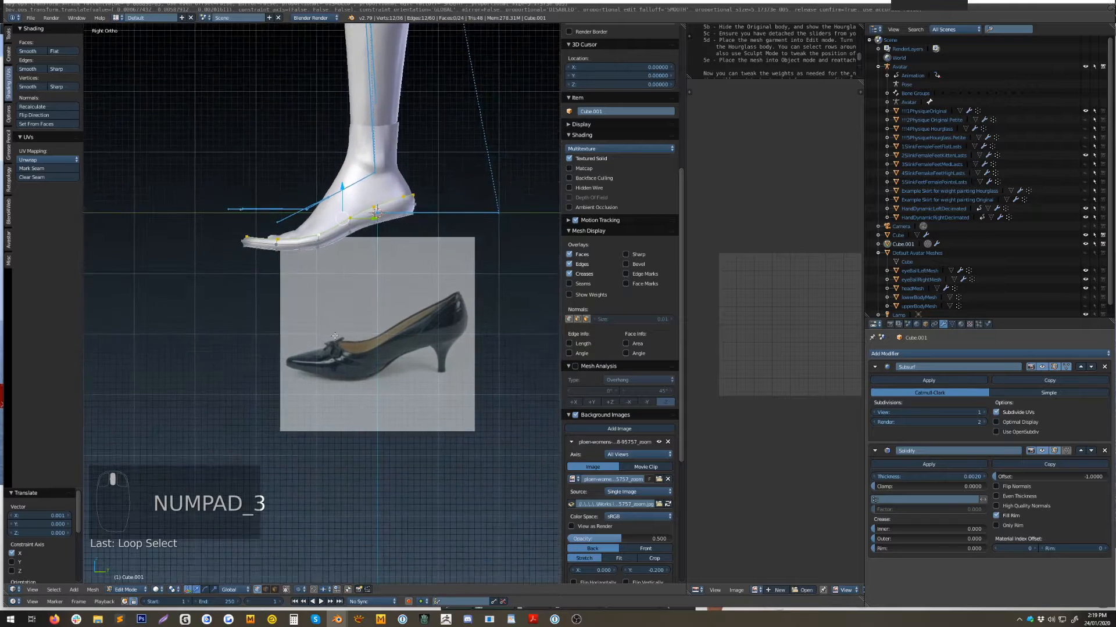
scroll(337, 326, up, 4)
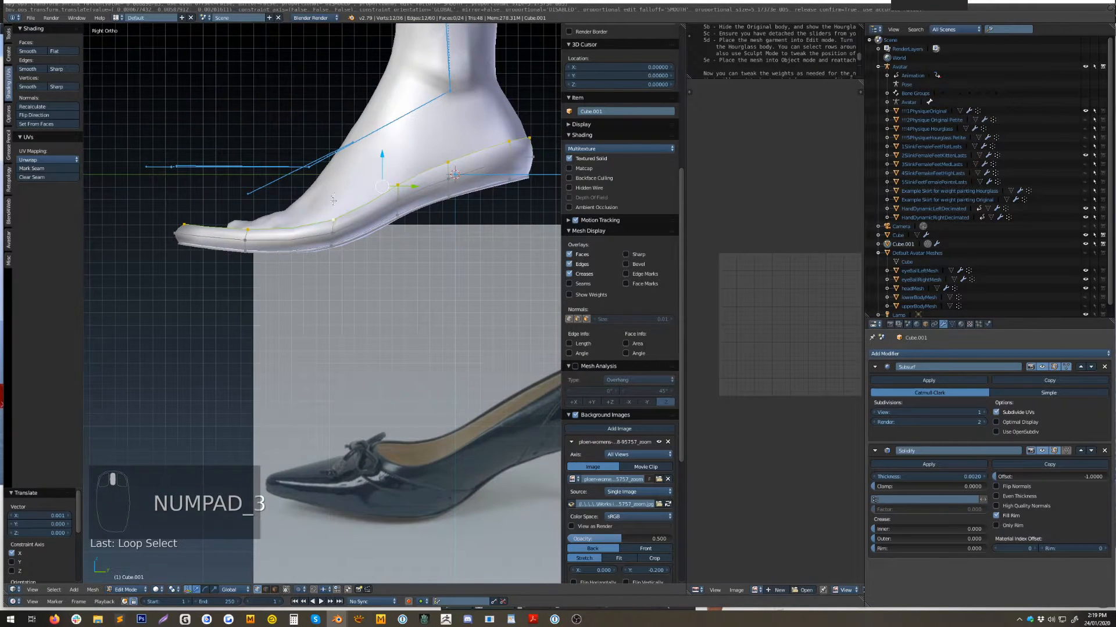
shift+middle_drag(292, 461, 241, 374)
Fill a face between the toe-tip vertex and the side vertices on the wall's upper edge.
middle_drag(221, 157, 271, 246)
right_click(240, 212)
shift+right_click(197, 155)
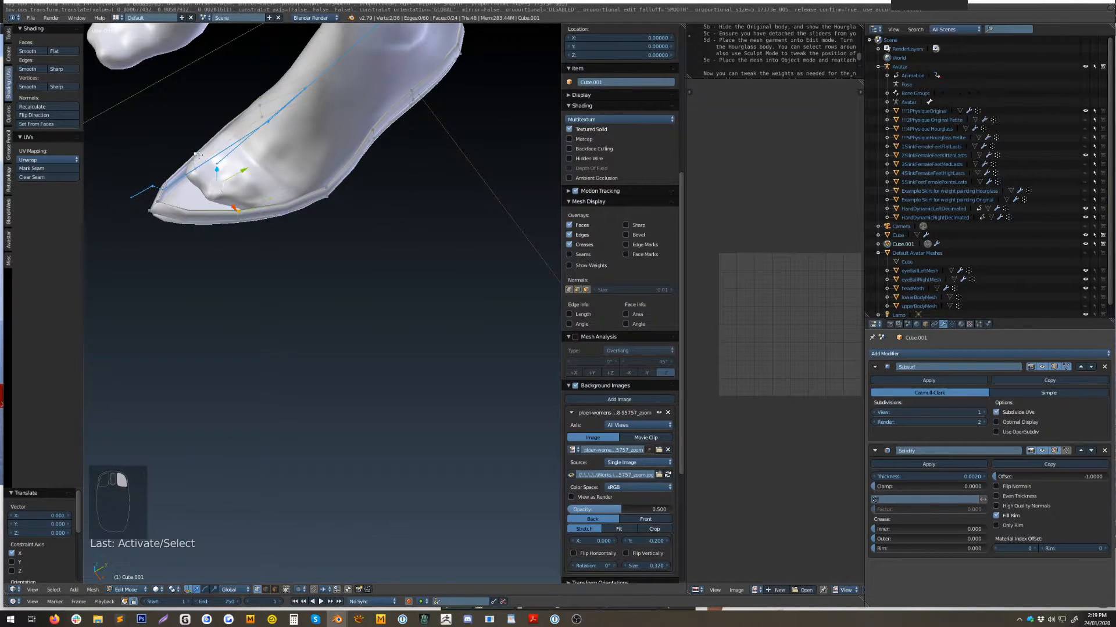
shift+right_click(158, 207)
middle_drag(234, 252, 172, 173)
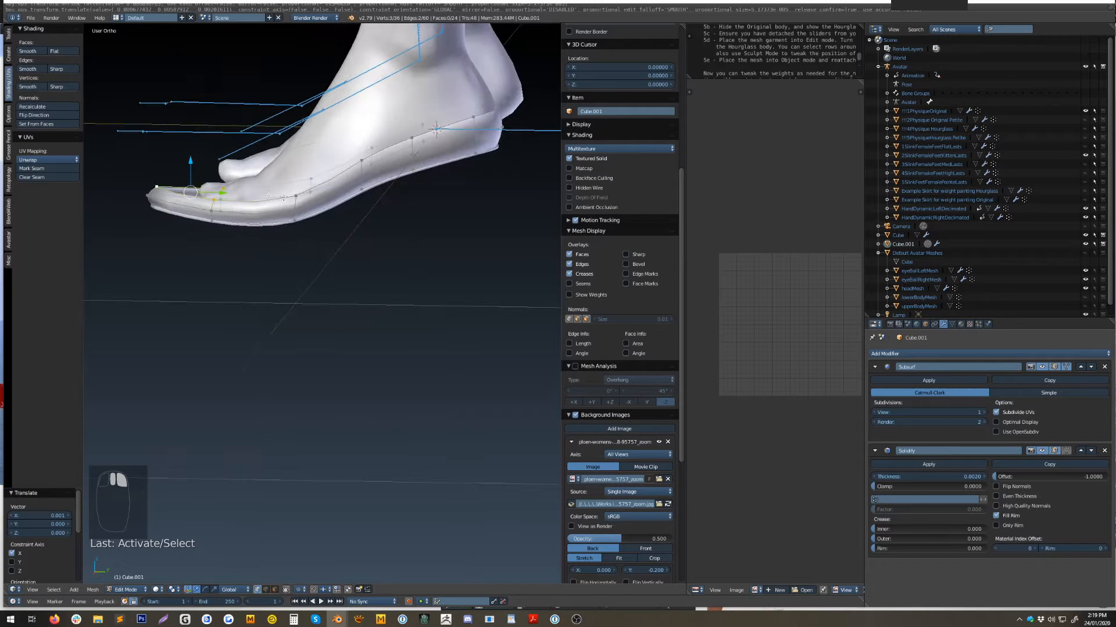
shift+middle_drag(287, 200, 325, 259)
scroll(288, 298, up, 5)
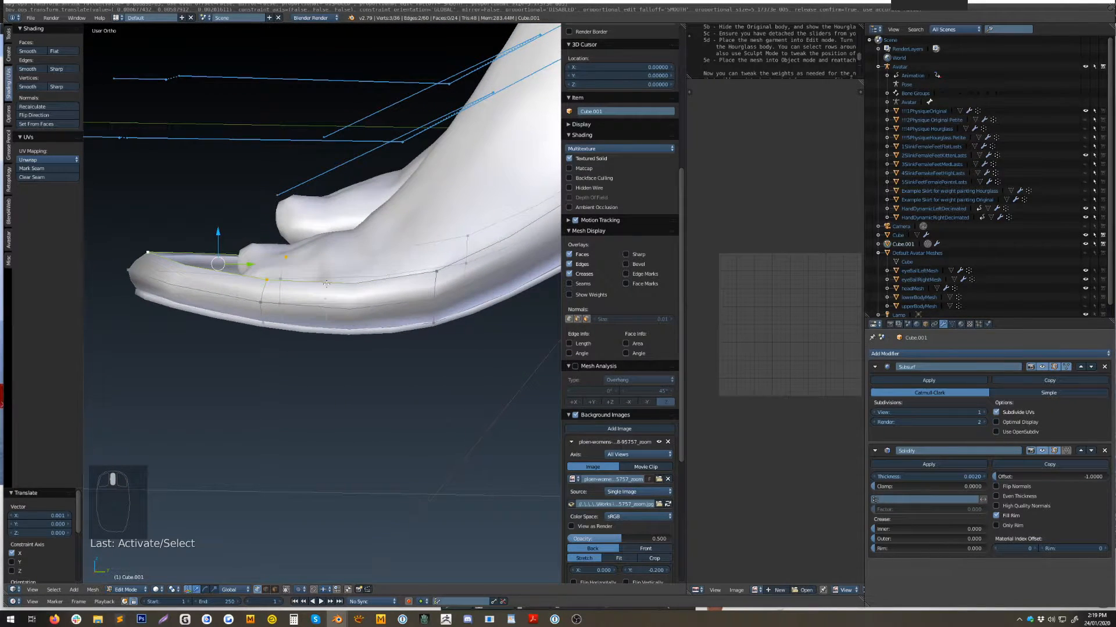
key(f)
middle_drag(323, 280, 385, 347)
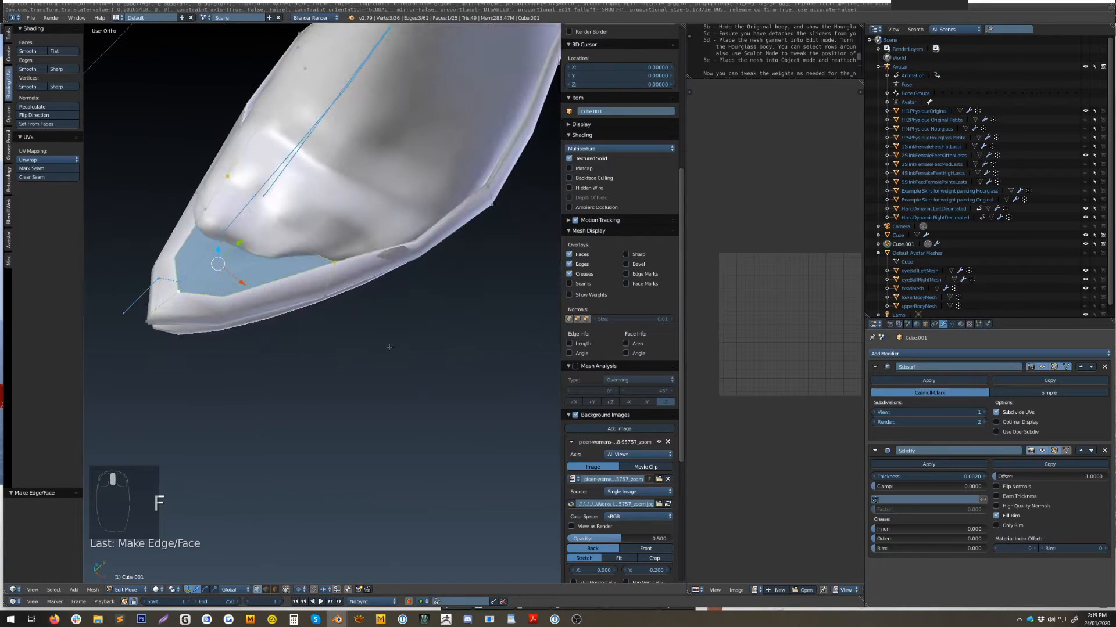
Hide the kitten foot mesh and knife-cut the toe face down its middle to the toe tip.
click(1085, 156)
shift+middle_drag(365, 279, 504, 329)
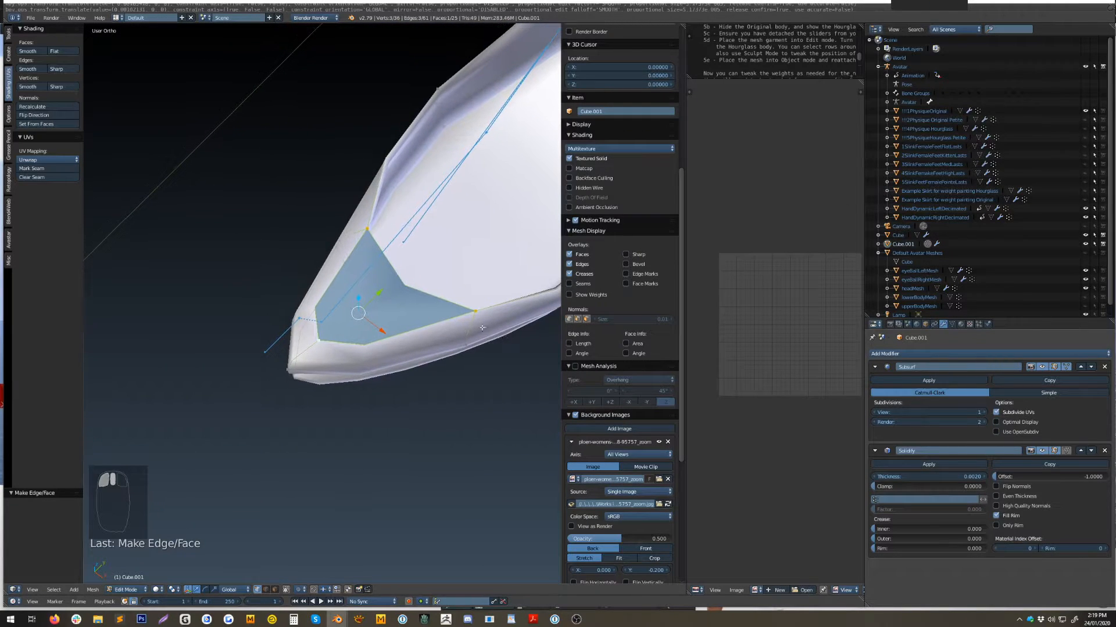
scroll(485, 329, up, 2)
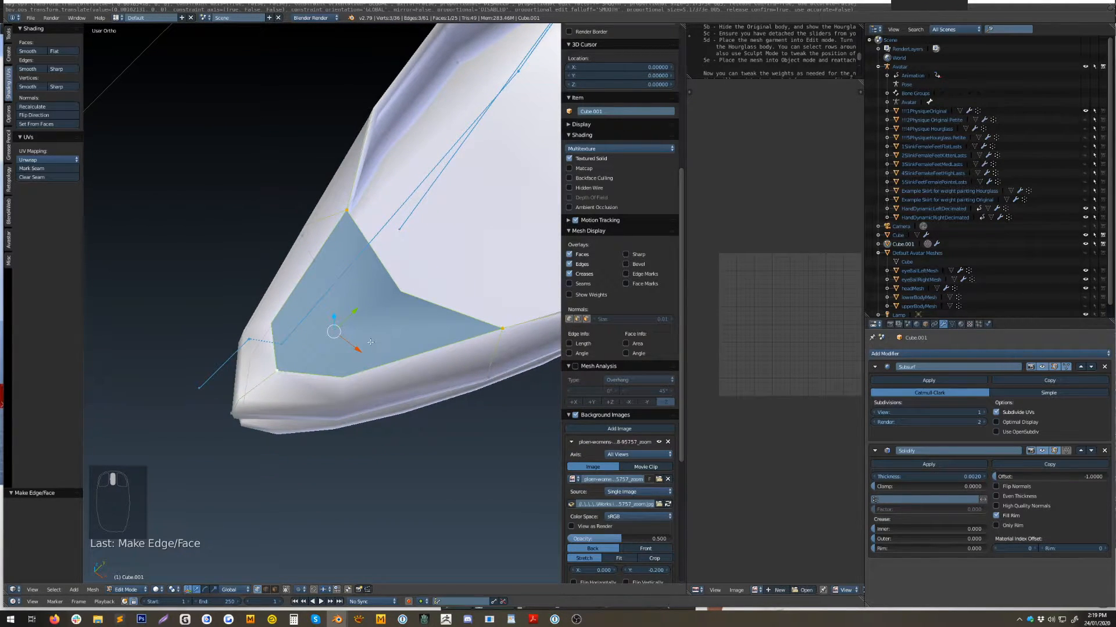
key(k)
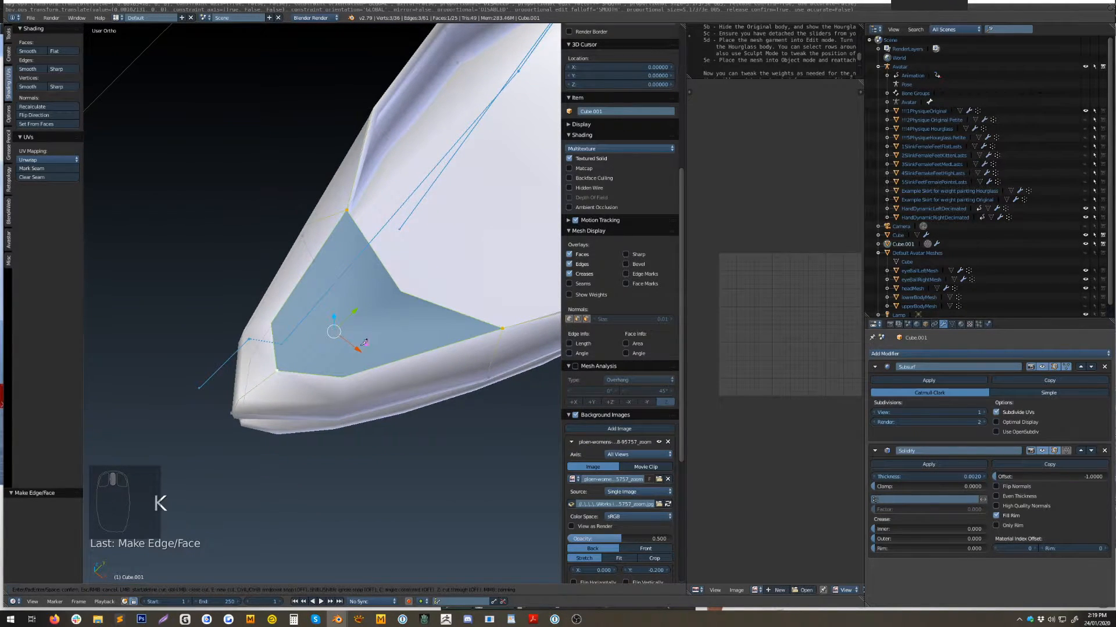
click(280, 367)
key(Return)
middle_drag(395, 297, 342, 224)
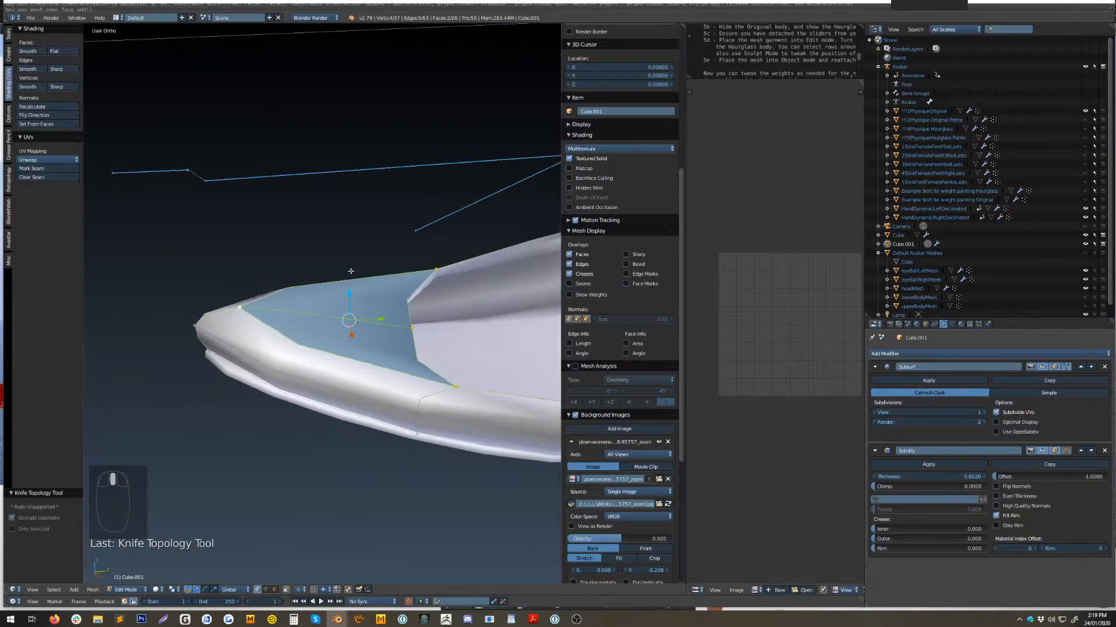
Raise the middle vertex of the toe face's back edge about 0.015 along Z.
right_click(412, 325)
mouse_move(414, 325)
middle_down()
mouse_move(446, 330)
mouse_move(419, 315)
middle_up()
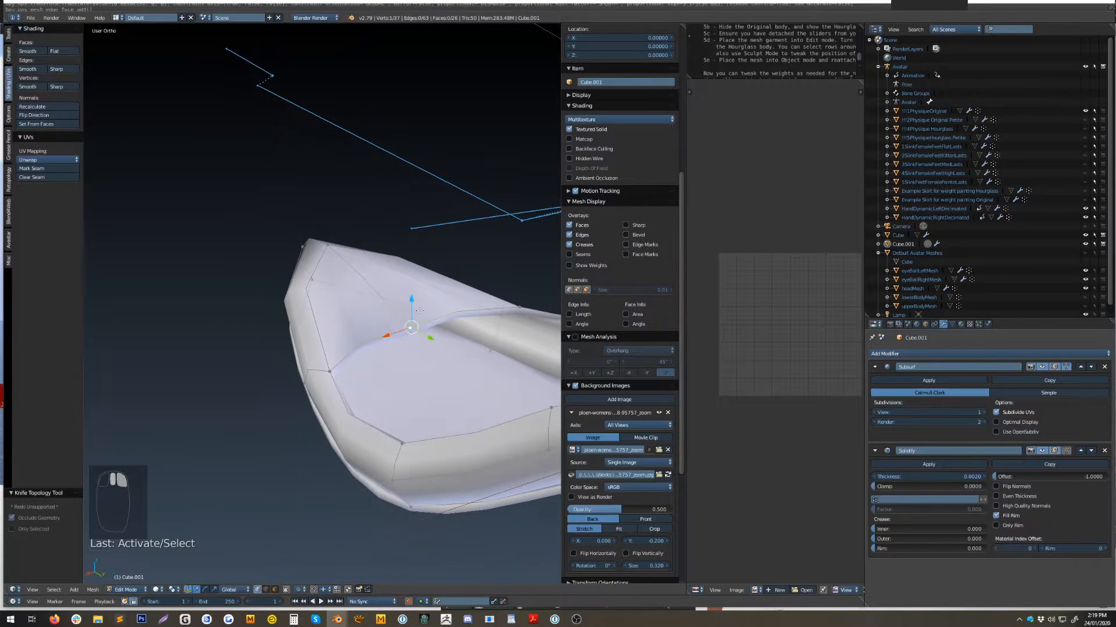
drag(412, 300, 411, 250)
middle_drag(372, 309, 445, 350)
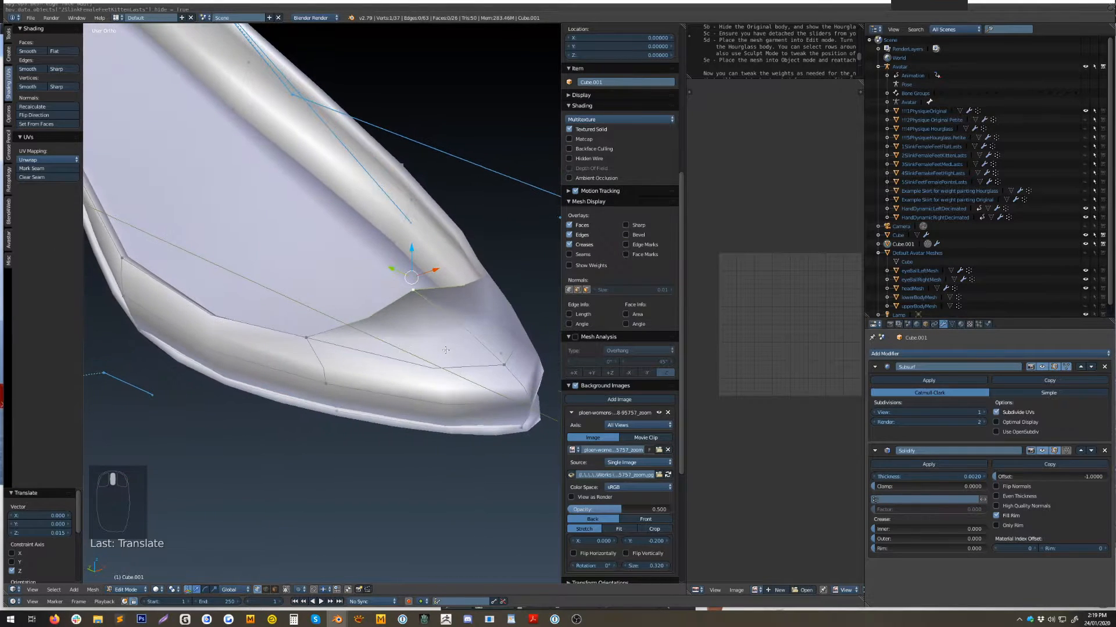
Add two edge loops across the toe cap, one on each side of the centre cut.
key(ctrl+r)
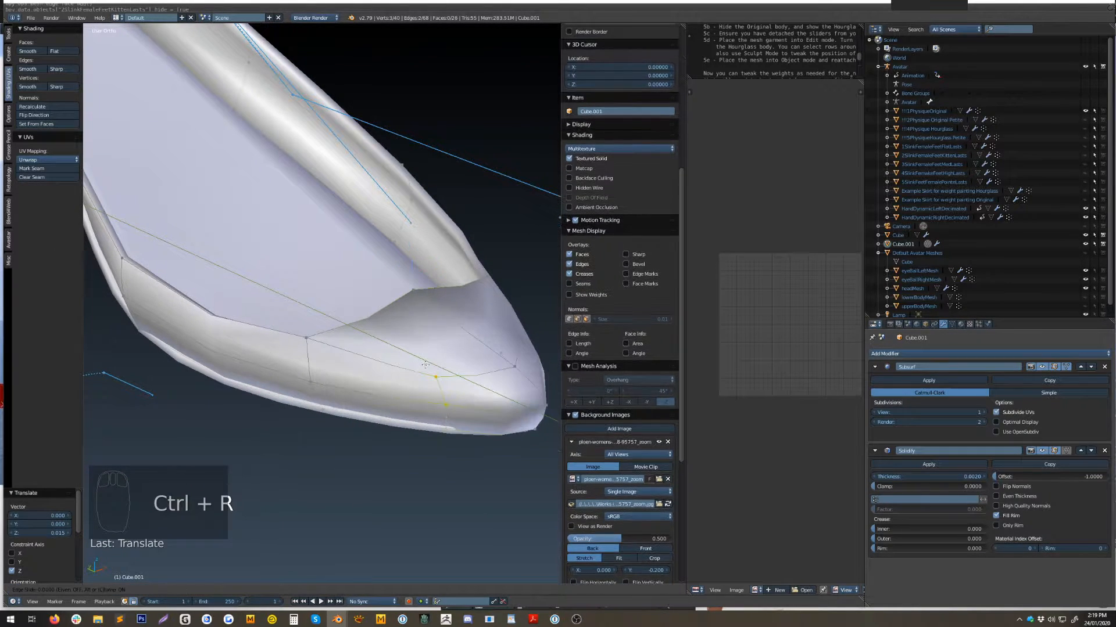
click(429, 366)
middle_drag(429, 366, 414, 321)
key(ctrl+r)
click(445, 366)
Pull the side vertices of the new toe-cap loops slightly outward.
right_click(414, 321)
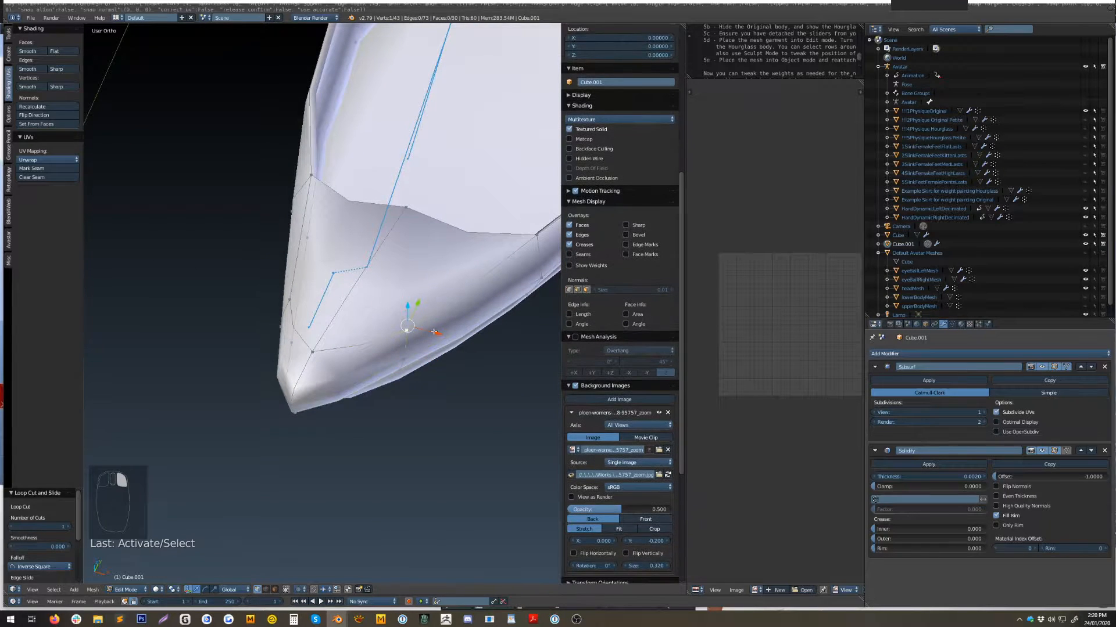
drag(431, 334, 435, 334)
drag(324, 302, 311, 300)
middle_drag(311, 300, 343, 224)
Reshape the toe tip by shifting its vertex in small moves from several angles.
right_click(355, 343)
middle_drag(355, 389, 357, 317)
drag(355, 295, 361, 336)
mouse_move(361, 337)
middle_down()
mouse_move(372, 354)
mouse_move(361, 359)
middle_up()
drag(353, 388, 355, 418)
middle_drag(354, 418, 370, 381)
drag(352, 365, 361, 330)
middle_drag(360, 330, 386, 326)
Select the two neighbouring toe-tip vertices and move them about 0.006 along Y.
right_click(371, 333)
shift+right_click(366, 319)
drag(359, 323, 350, 344)
right_click(356, 376)
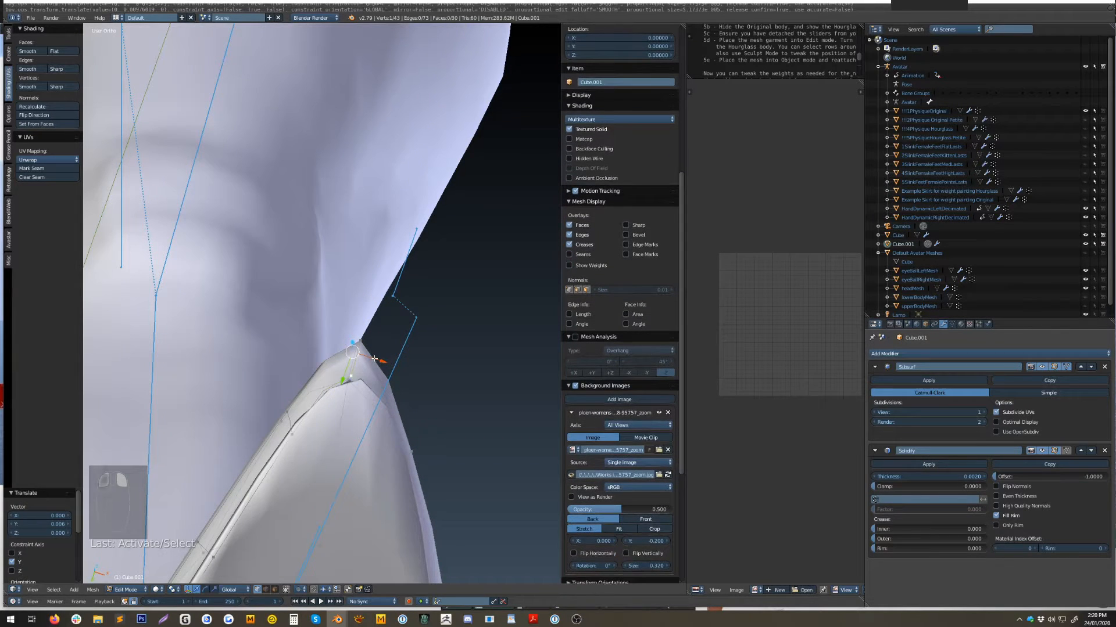
key(Tab)
right_click(361, 403)
key(Tab)
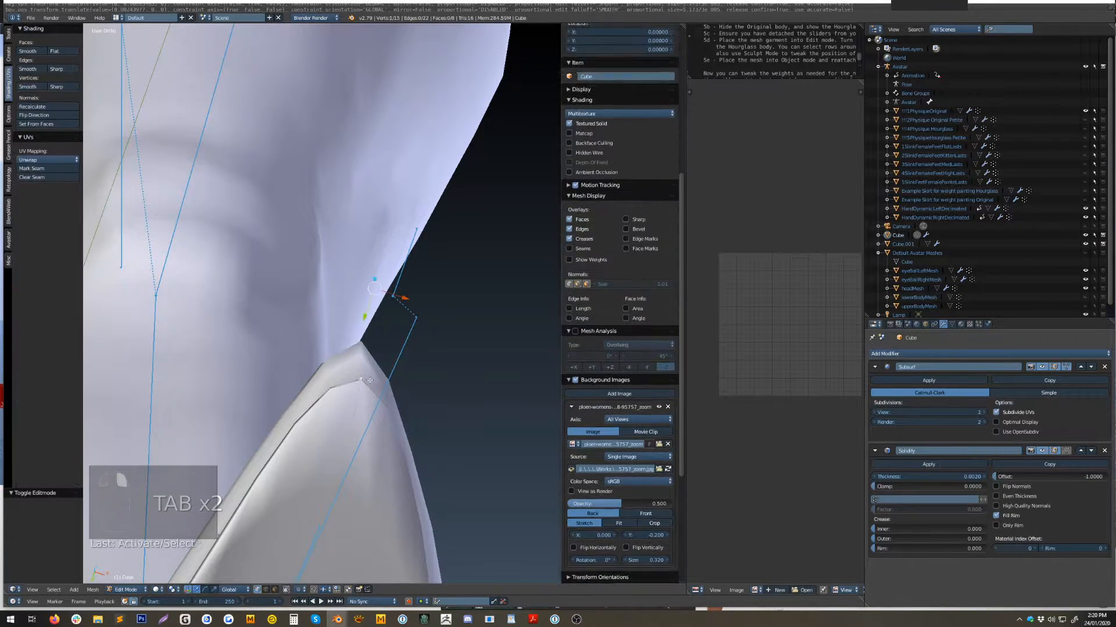
key(Tab)
right_click(363, 365)
key(Tab)
scroll(376, 362, down, 4)
key(a)
Extrude the toe cap's back edge about 0.045 along Y and 0.047 along Z.
scroll(381, 333, down, 8)
middle_drag(381, 333, 354, 403)
scroll(354, 403, up, 8)
shift+middle_drag(398, 364, 314, 434)
right_click(406, 301)
mouse_move(405, 302)
middle_down()
mouse_move(273, 310)
mouse_move(413, 309)
mouse_move(385, 295)
middle_up()
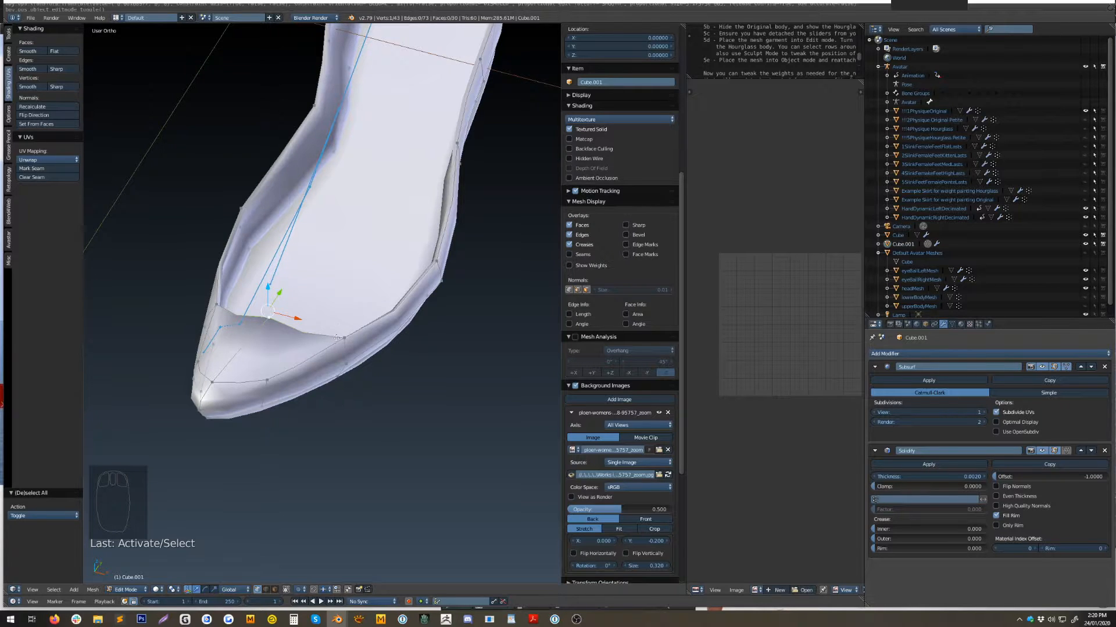
shift+right_click(265, 315)
shift+right_click(219, 304)
middle_drag(221, 291, 340, 274)
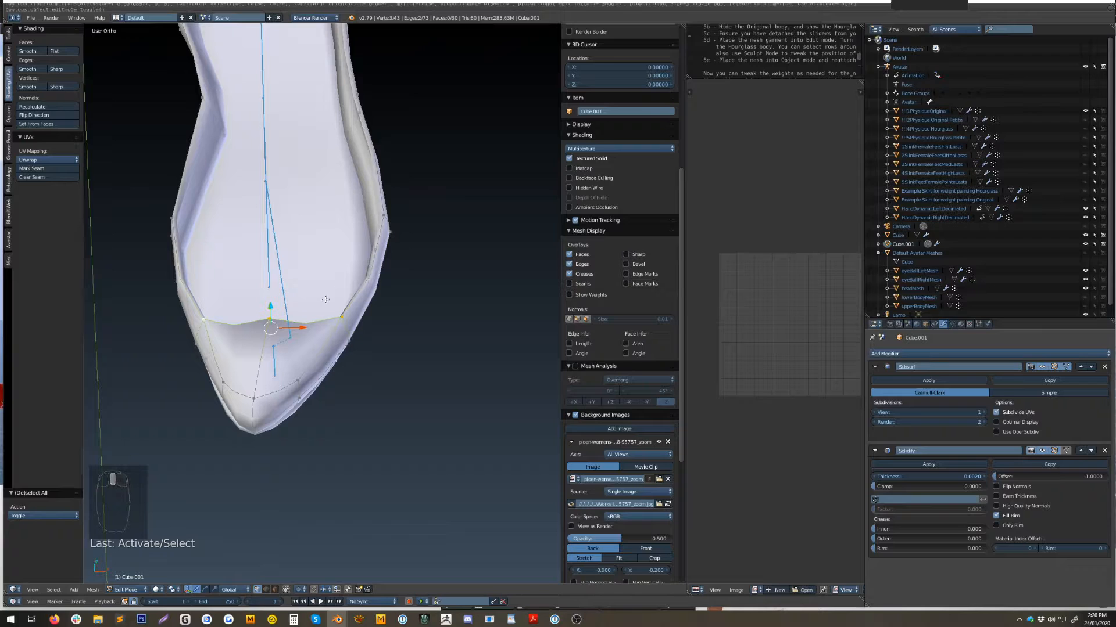
key(e)
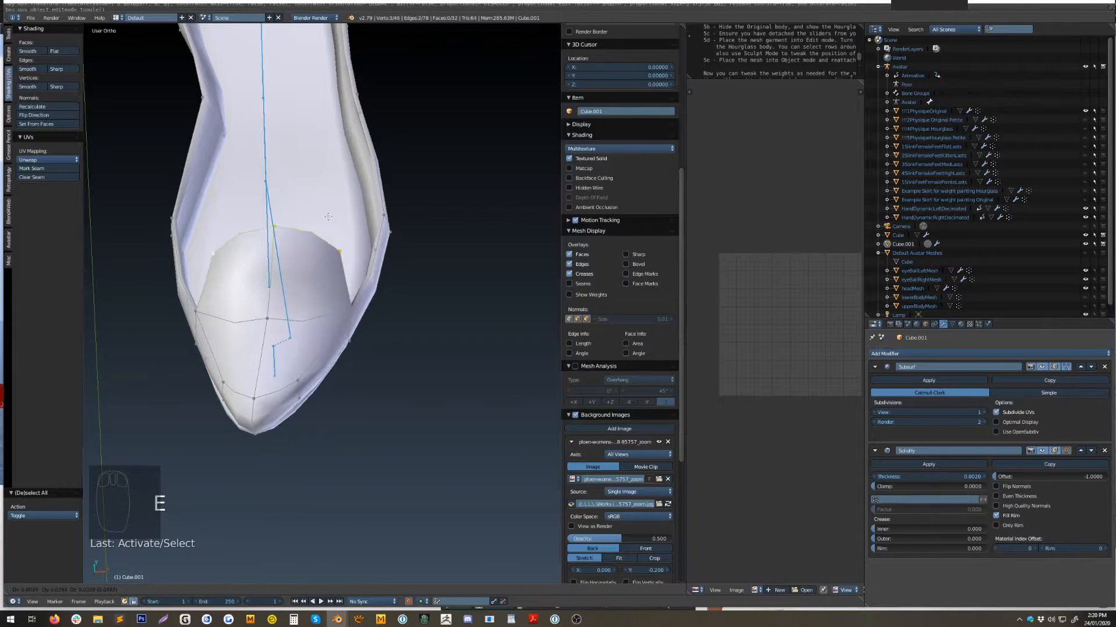
click(321, 168)
Merge each end vertex of the extruded edge with its adjacent wall vertex at their center.
middle_drag(321, 168, 333, 227)
right_click(301, 242)
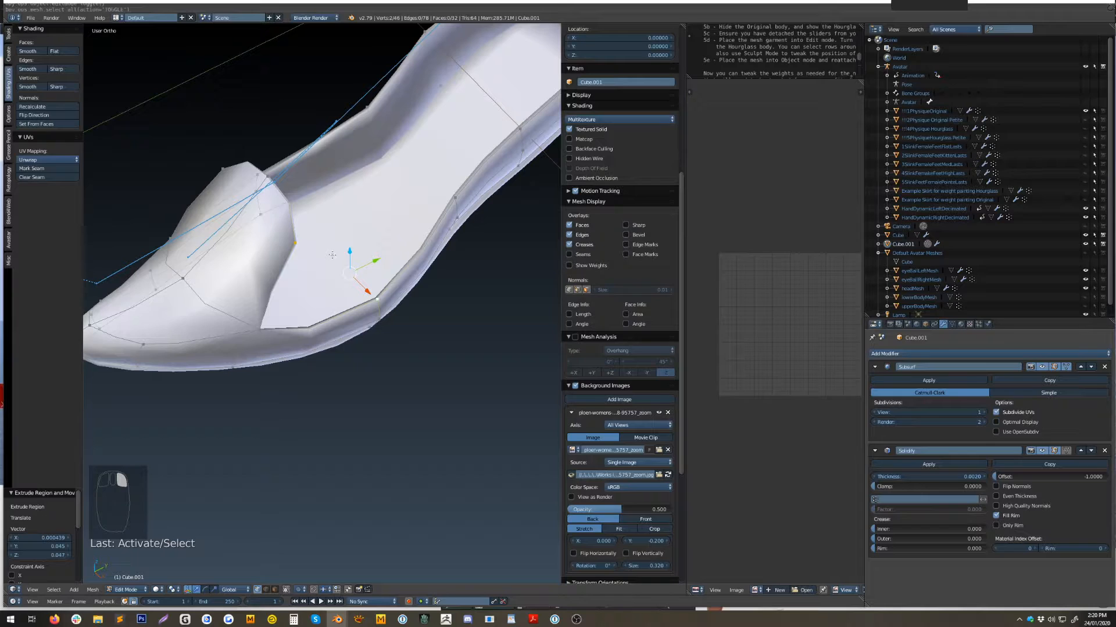
key(alt+m)
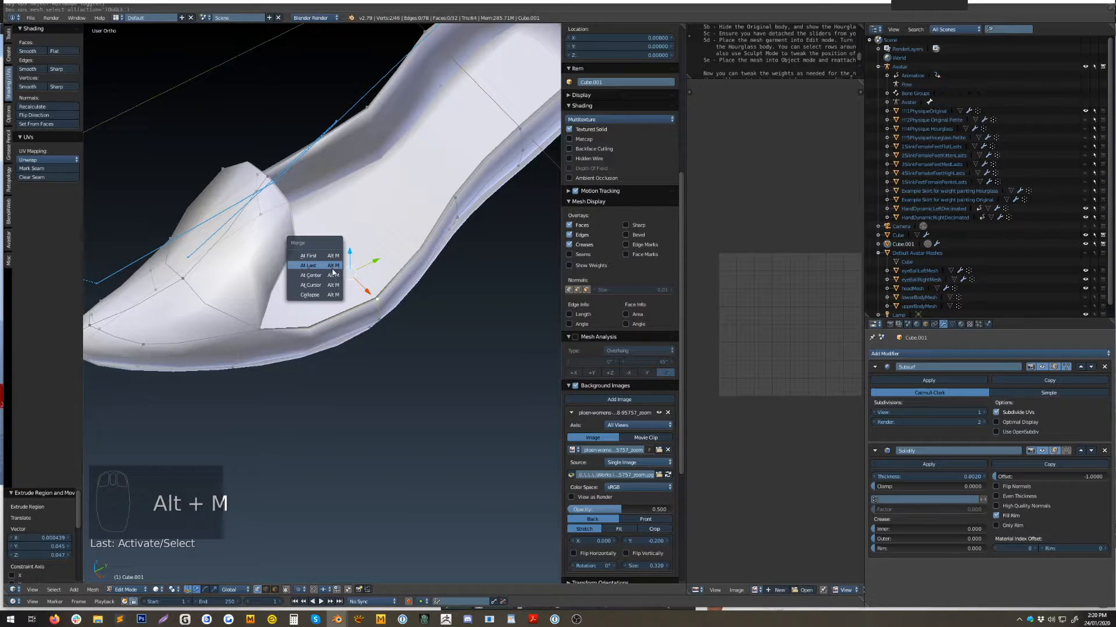
click(327, 281)
middle_drag(327, 282, 363, 294)
right_click(307, 277)
key(alt+m)
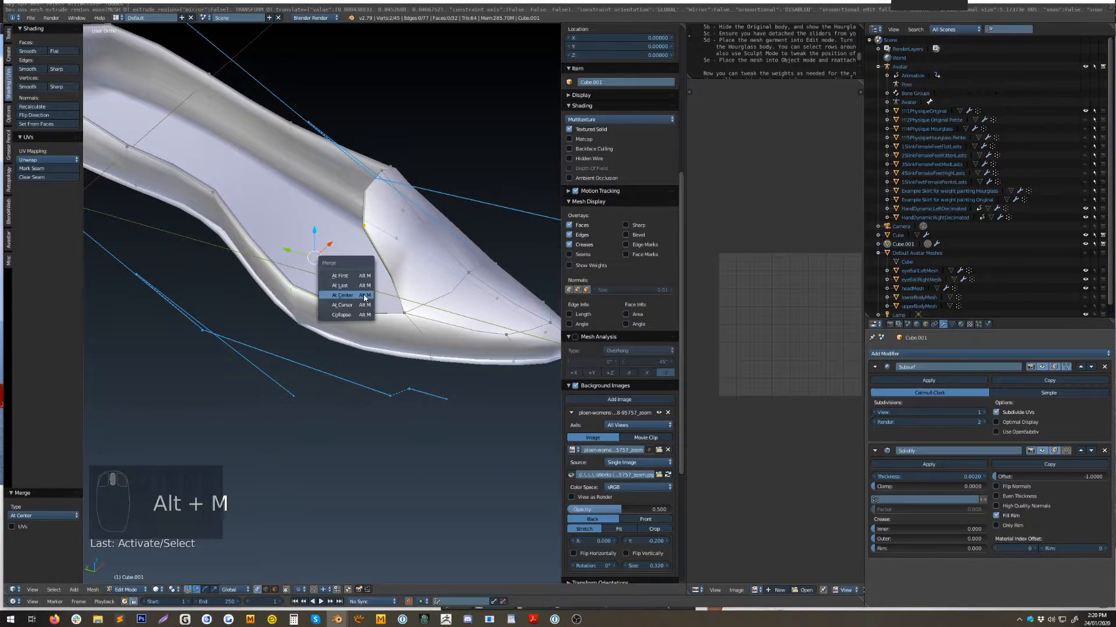
click(362, 290)
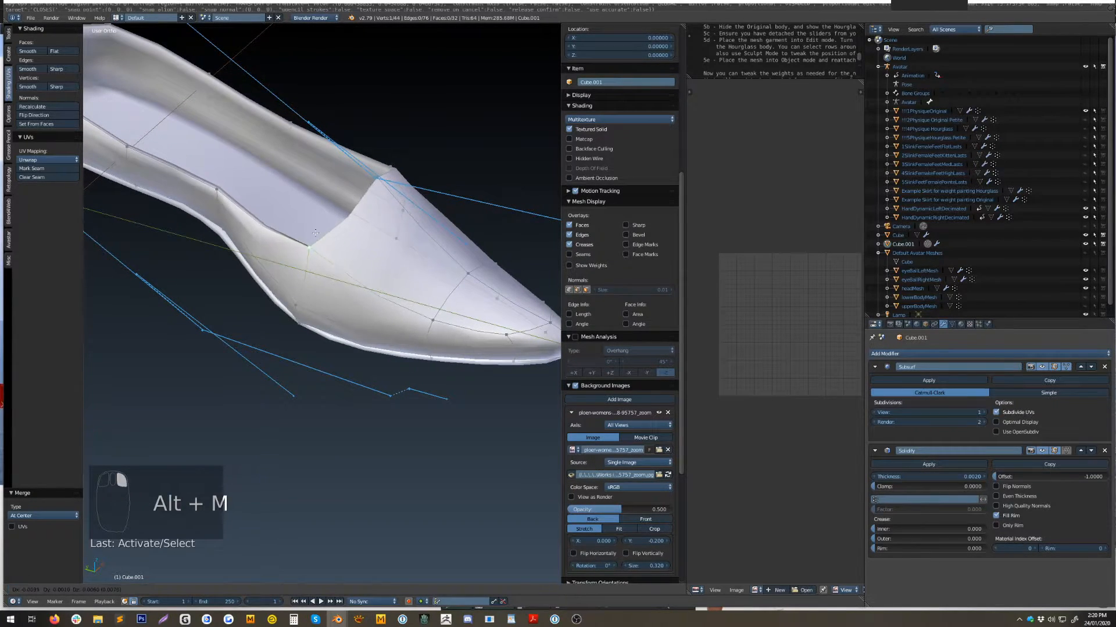
Move the two merged corner vertices of the shoe opening outward and down, and adjust the vertex between them.
drag(316, 260, 321, 283)
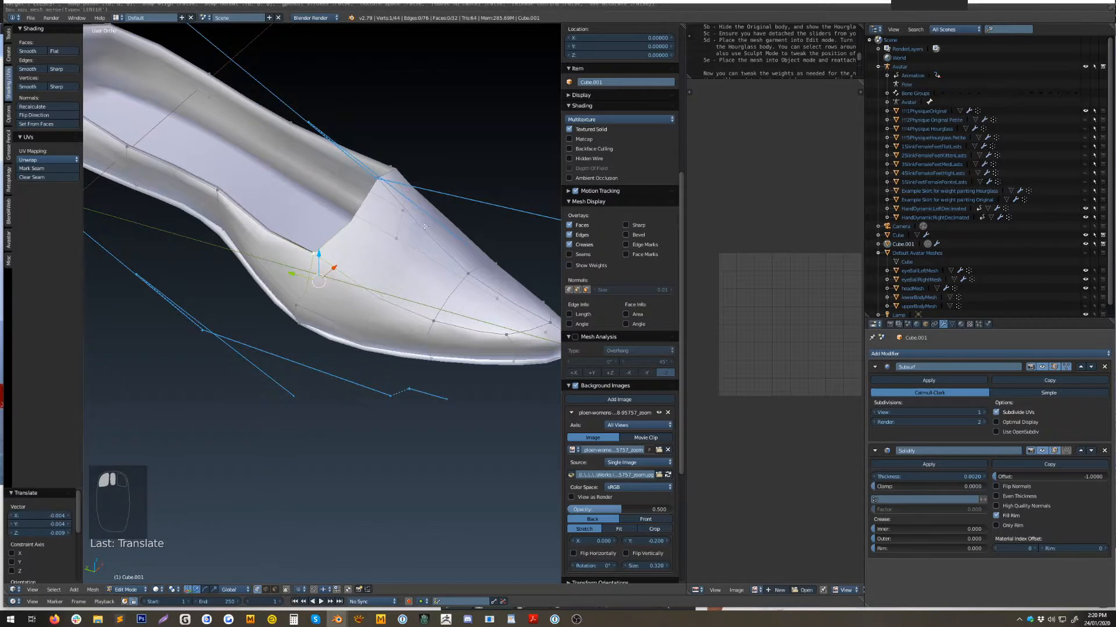
middle_drag(320, 283, 244, 343)
right_click(405, 246)
middle_drag(404, 246, 415, 242)
drag(415, 242, 420, 283)
right_click(493, 222)
drag(512, 237, 524, 254)
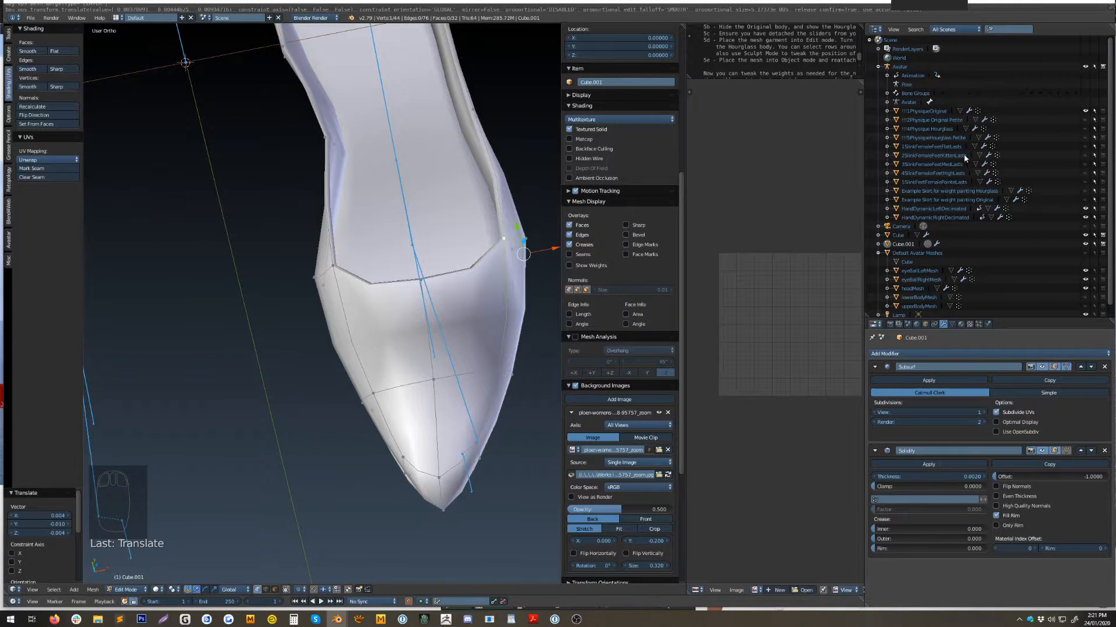
Show the kitten foot mesh and lower the opening's centre vertex toward the foot from the side.
click(1084, 157)
middle_drag(364, 397, 422, 311)
right_click(490, 269)
middle_drag(490, 270, 428, 300)
key(KP_3)
scroll(428, 301, up, 2)
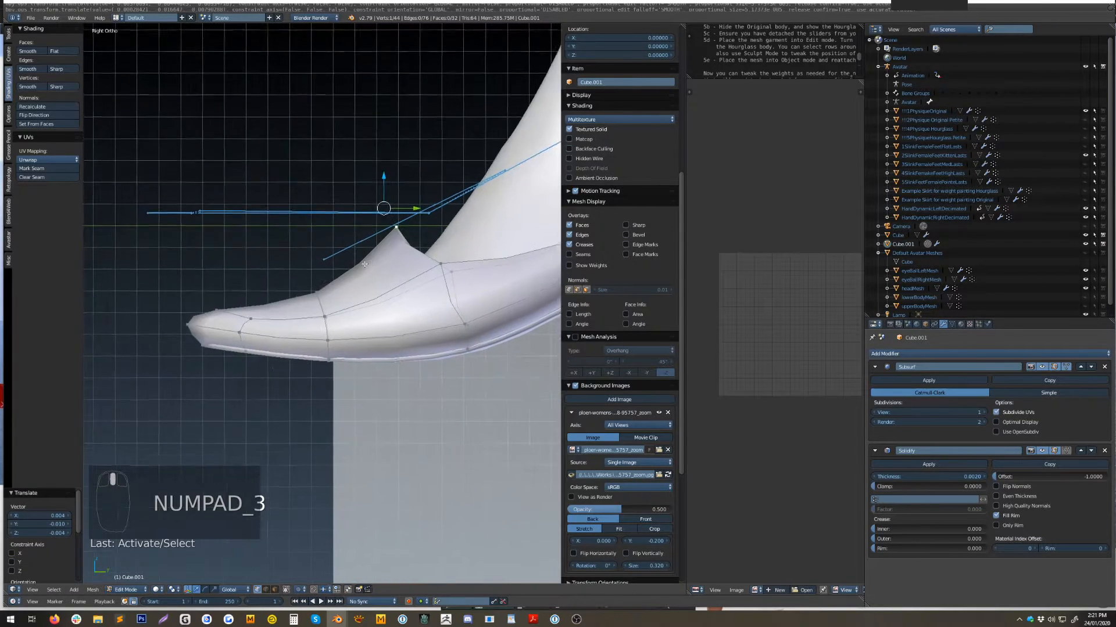
drag(398, 209, 395, 265)
Raise the ridge vertex over the toes about 0.004 along Z, check it against the reference, and lower it slightly.
right_click(318, 296)
drag(323, 296, 319, 285)
scroll(320, 290, down, 7)
shift+middle_drag(326, 382, 304, 323)
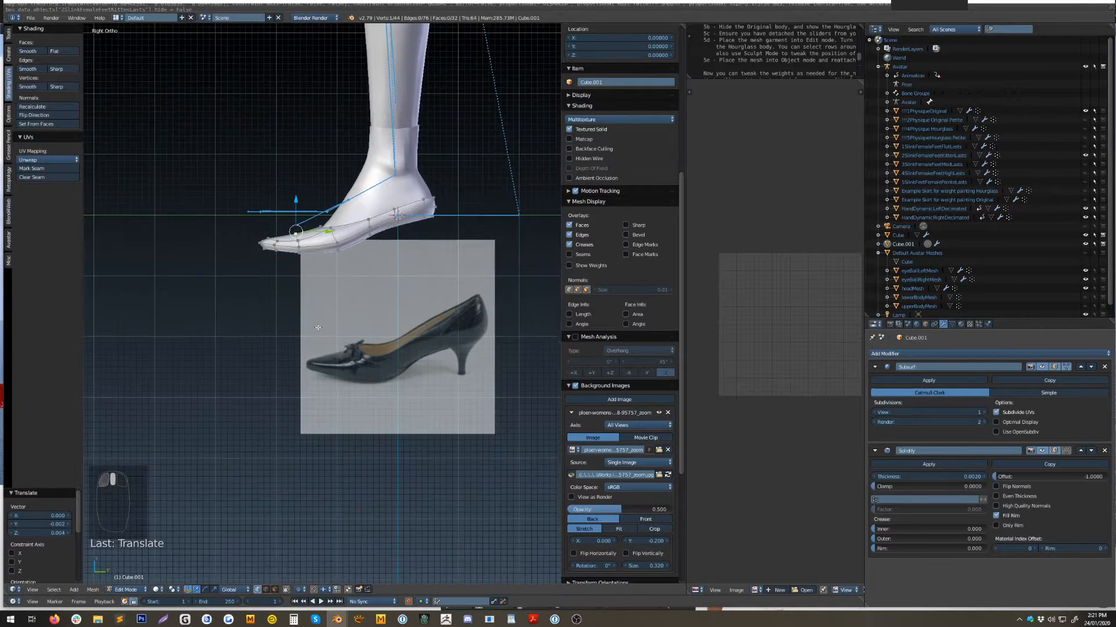
scroll(305, 323, up, 4)
shift+middle_drag(272, 193, 313, 273)
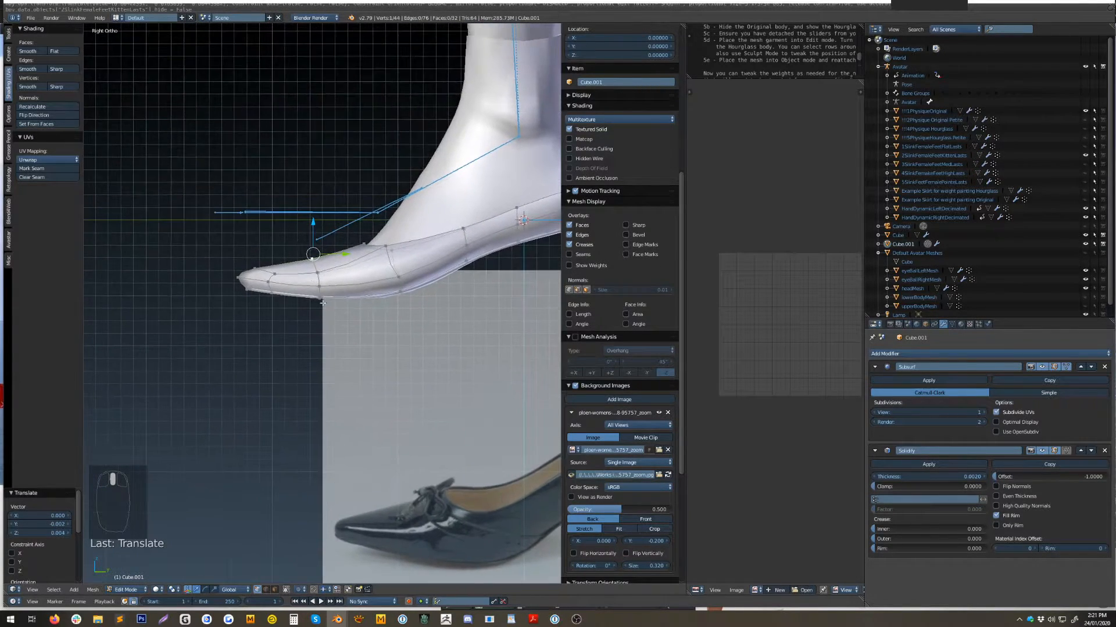
scroll(313, 273, up, 1)
drag(314, 245, 314, 251)
Select the toe-tip vertices and move them about 0.005 along Y.
right_click(219, 271)
shift+right_click(238, 258)
drag(251, 273, 260, 275)
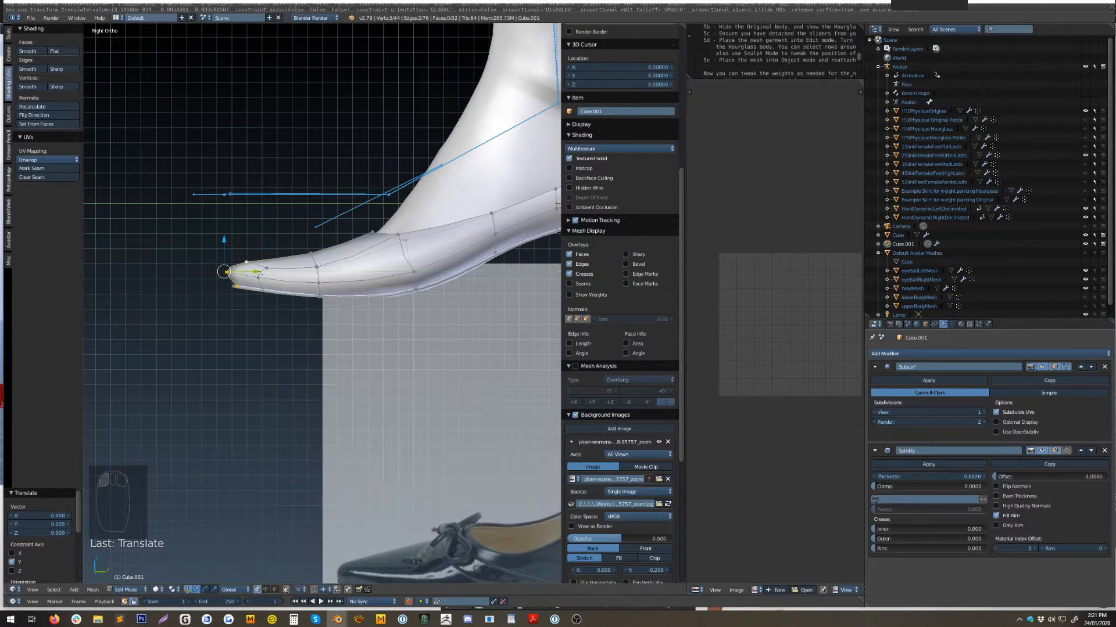
Edit the sole mesh and move its tip vertex about 0.004 along Y.
key(Tab)
right_click(248, 298)
key(Tab)
scroll(247, 299, up, 2)
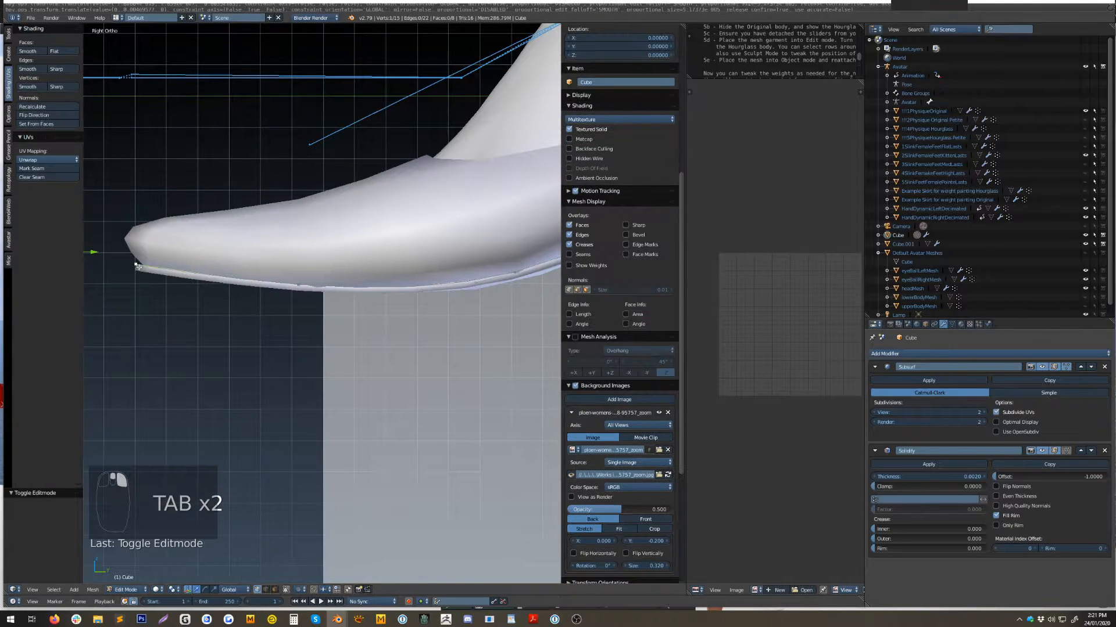
drag(100, 253, 112, 255)
scroll(159, 253, down, 1)
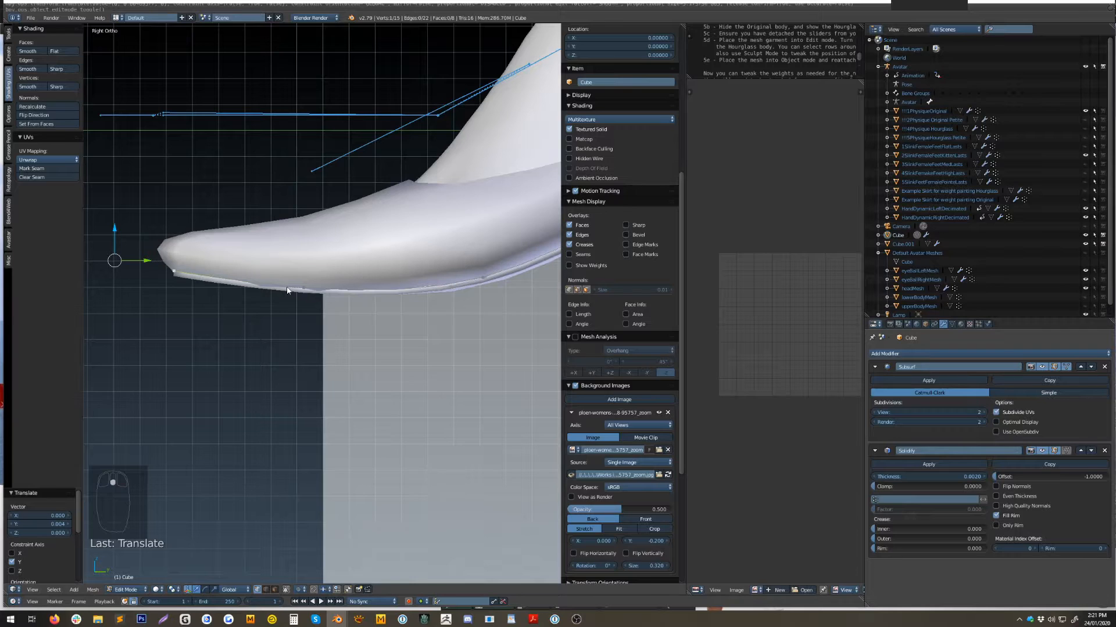
Return to editing the upper and move the cross loop over the toes about 0.003 along Y.
key(Tab)
right_click(317, 294)
key(Tab)
drag(307, 262, 304, 258)
drag(337, 291, 340, 263)
right_click(317, 267)
alt+right_click(315, 259)
middle_drag(340, 263, 395, 285)
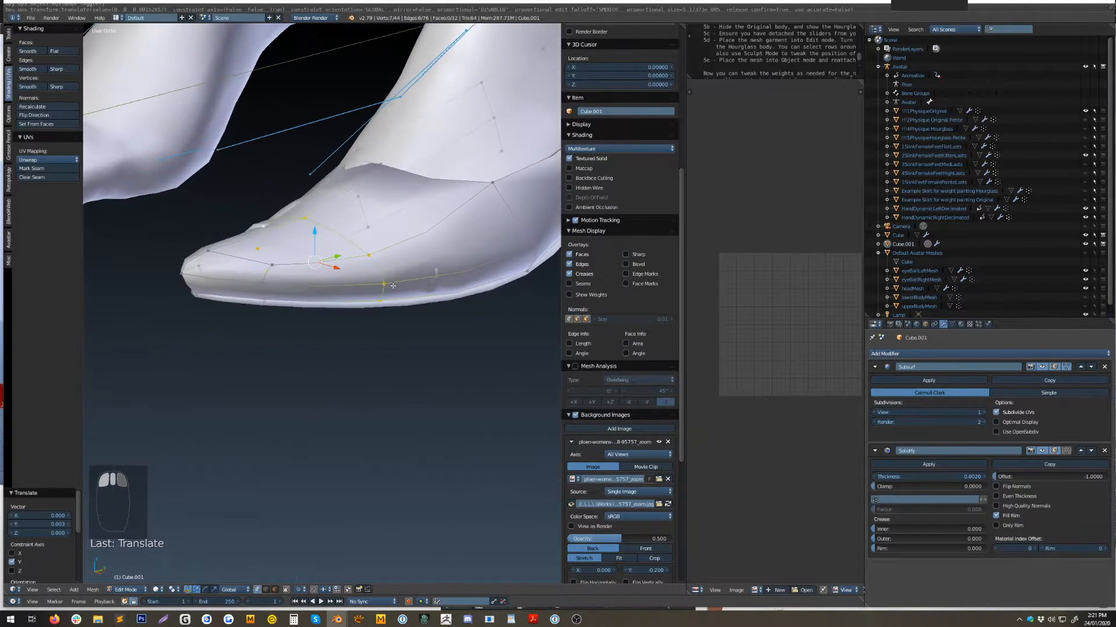
Fine-tune two side vertices of the toe cap, pulling the outer one slightly outward.
right_click(384, 285)
drag(401, 296, 408, 299)
middle_drag(408, 299, 477, 331)
right_click(211, 232)
middle_drag(221, 264, 323, 250)
drag(322, 229, 347, 247)
Nudge two more toe-cap vertices slightly to even out its curve.
right_click(314, 183)
middle_drag(301, 183, 312, 215)
drag(303, 193, 296, 193)
middle_drag(296, 193, 327, 174)
drag(269, 168, 268, 156)
middle_drag(232, 148, 192, 143)
right_click(280, 166)
drag(270, 138, 268, 139)
Shift three further vertices around the toe cap slightly to smooth the outline.
right_click(315, 278)
middle_drag(316, 279, 244, 256)
drag(300, 275, 296, 272)
right_click(410, 312)
middle_drag(409, 311, 456, 334)
drag(438, 308, 424, 309)
right_click(413, 389)
drag(438, 381, 425, 382)
Inspect the toe in object mode, and move the opening's centre vertex slightly forward and down.
key(Tab)
scroll(431, 377, down, 5)
key(a)
key(a)
middle_drag(431, 371, 308, 352)
scroll(379, 370, up, 6)
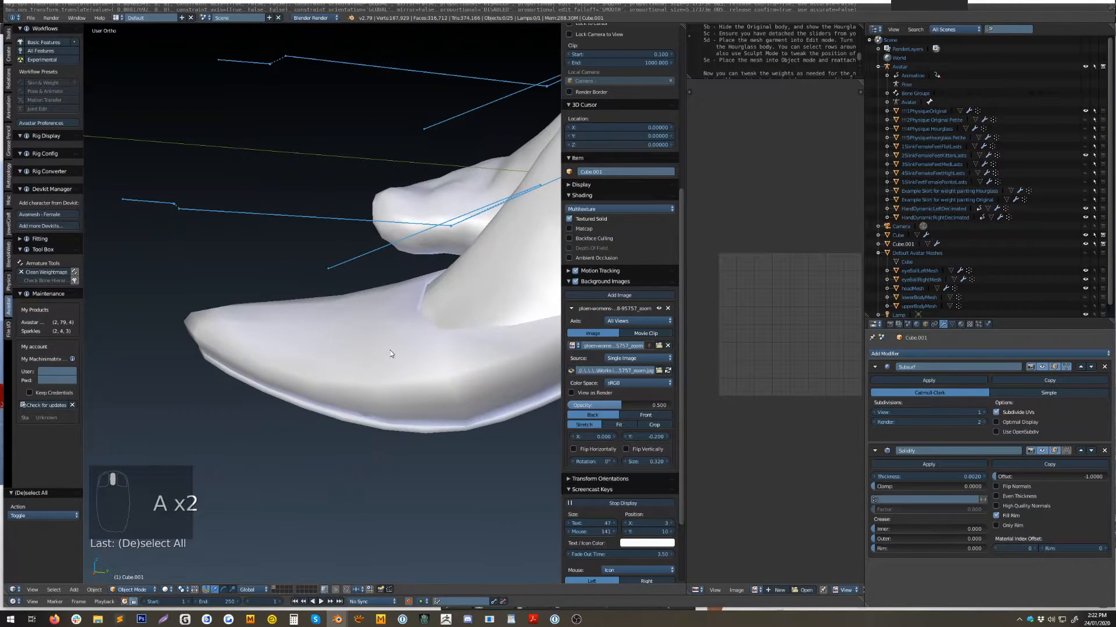
key(Tab)
middle_drag(411, 353, 441, 273)
right_click(446, 269)
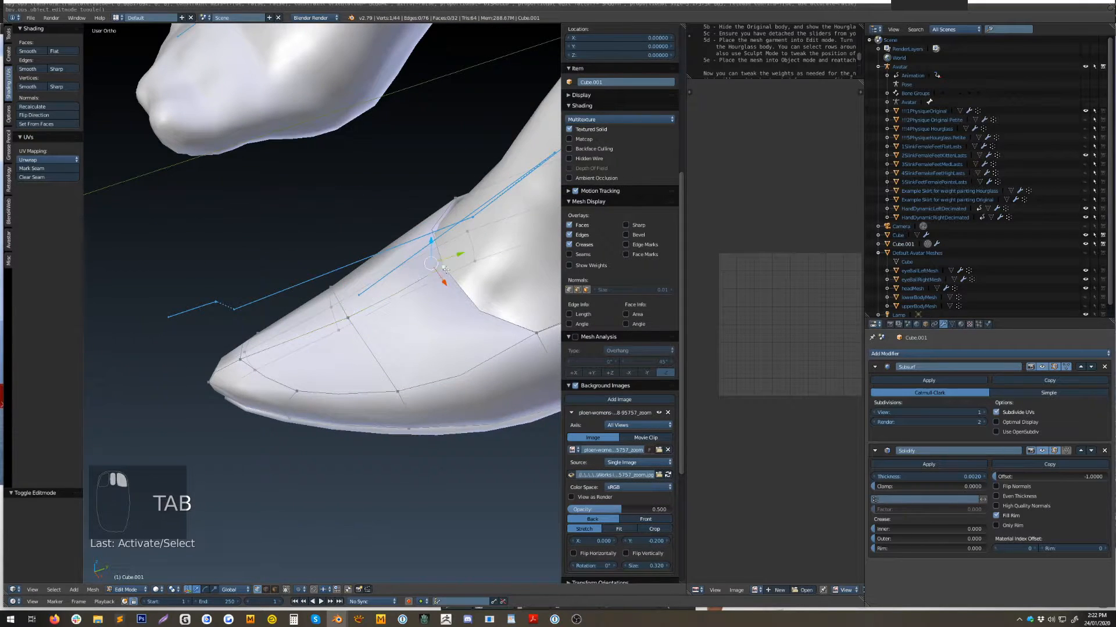
drag(429, 272, 413, 290)
key(KP_1)
shift+middle_drag(433, 297, 481, 261)
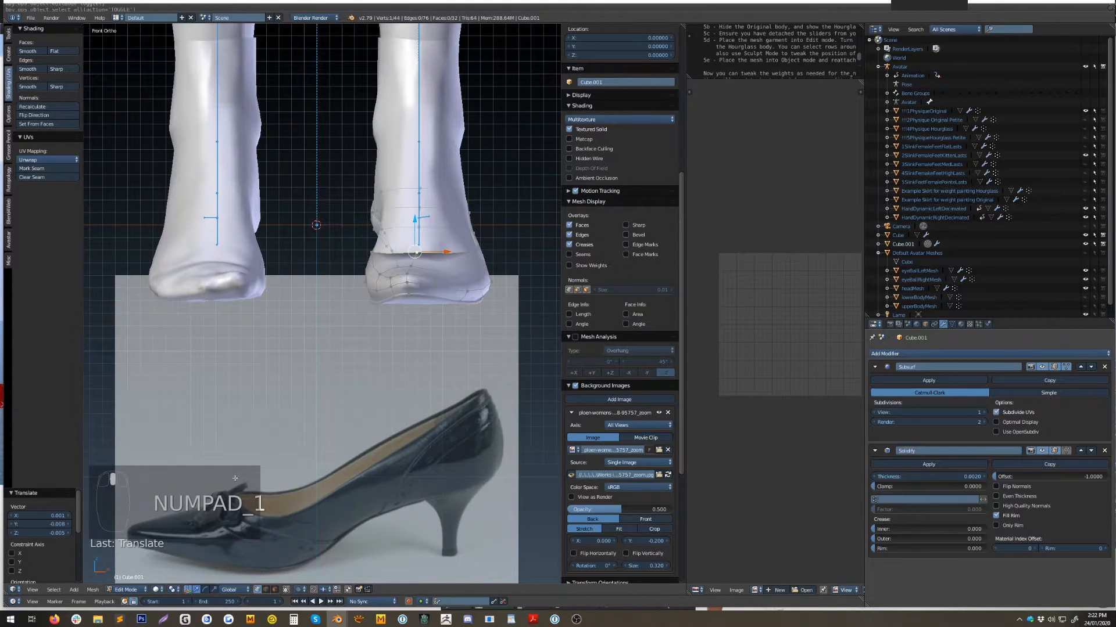
Select the edge loop around the shoe opening and extrude it upward along the foot in side view.
shift+middle_drag(359, 405, 414, 389)
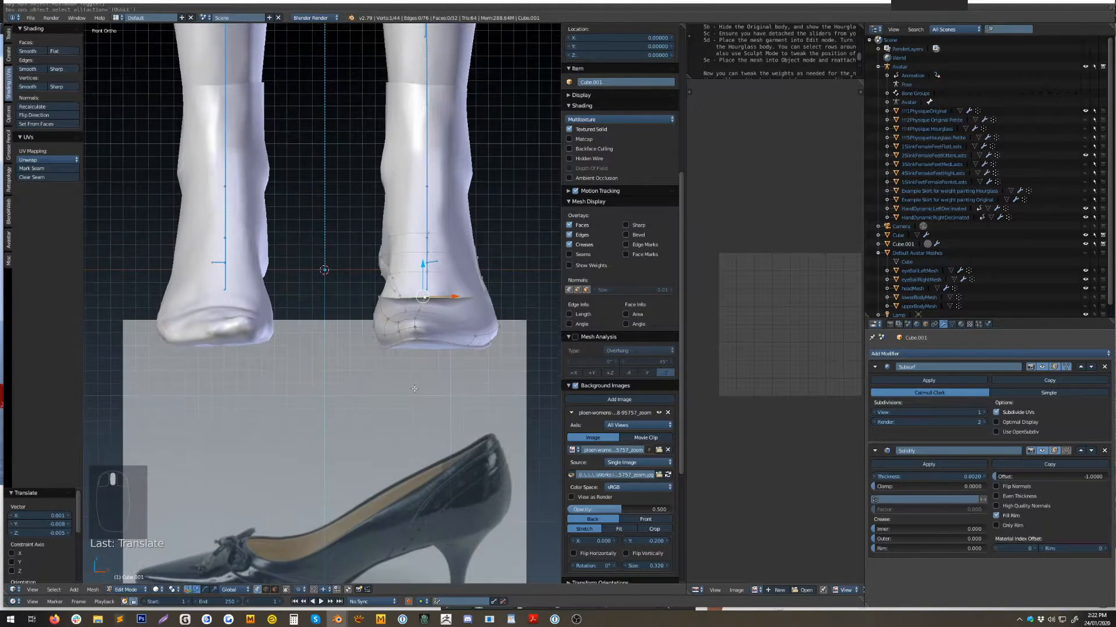
key(KP_3)
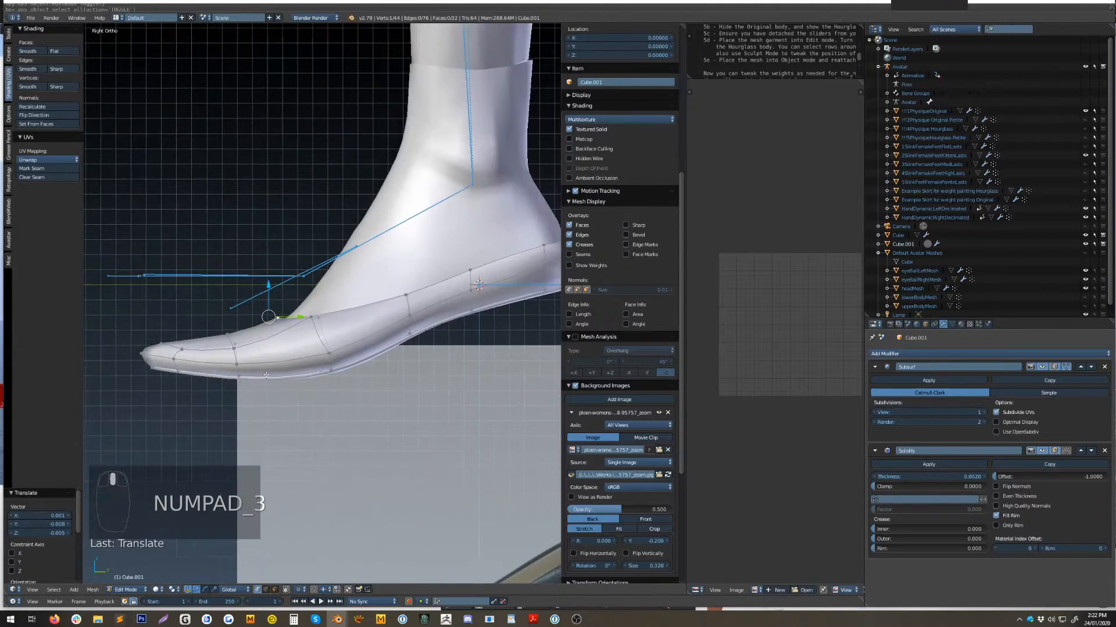
alt+right_click(336, 311)
shift+middle_drag(428, 333, 365, 347)
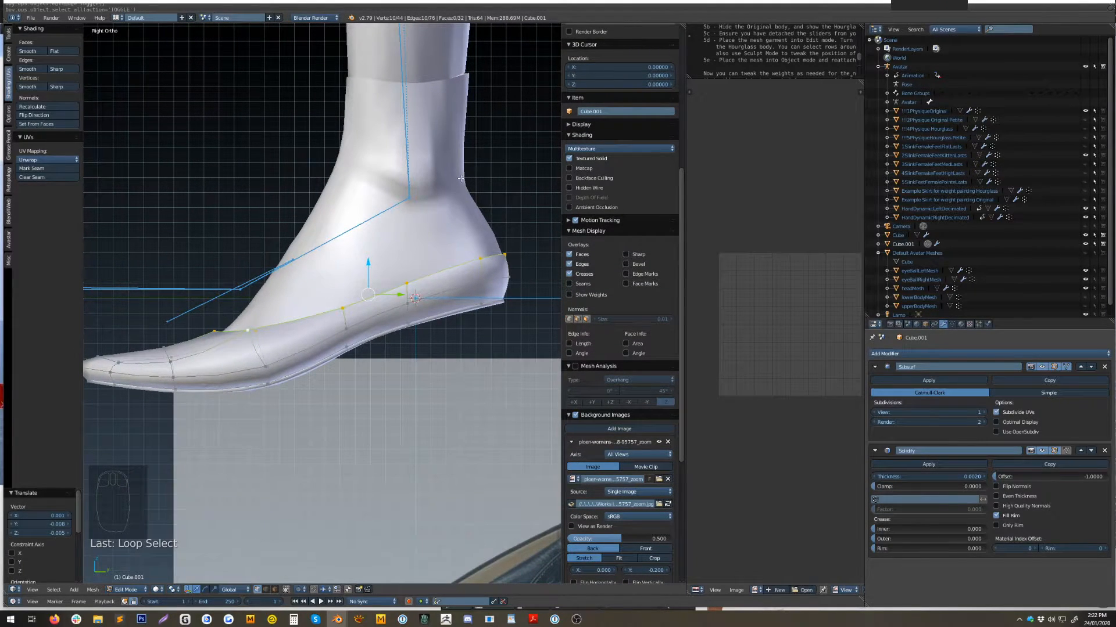
key(e)
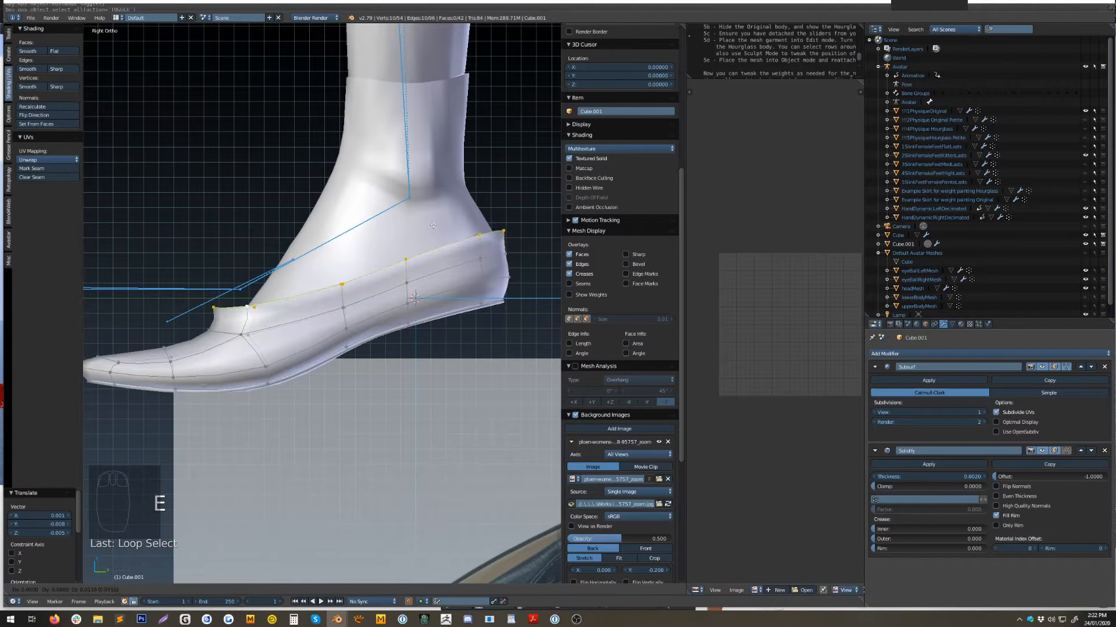
click(482, 200)
Rotate the extruded opening loop, scale it to about 0.923, and move it forward and down to fit the foot.
key(r)
click(480, 190)
key(s)
click(483, 183)
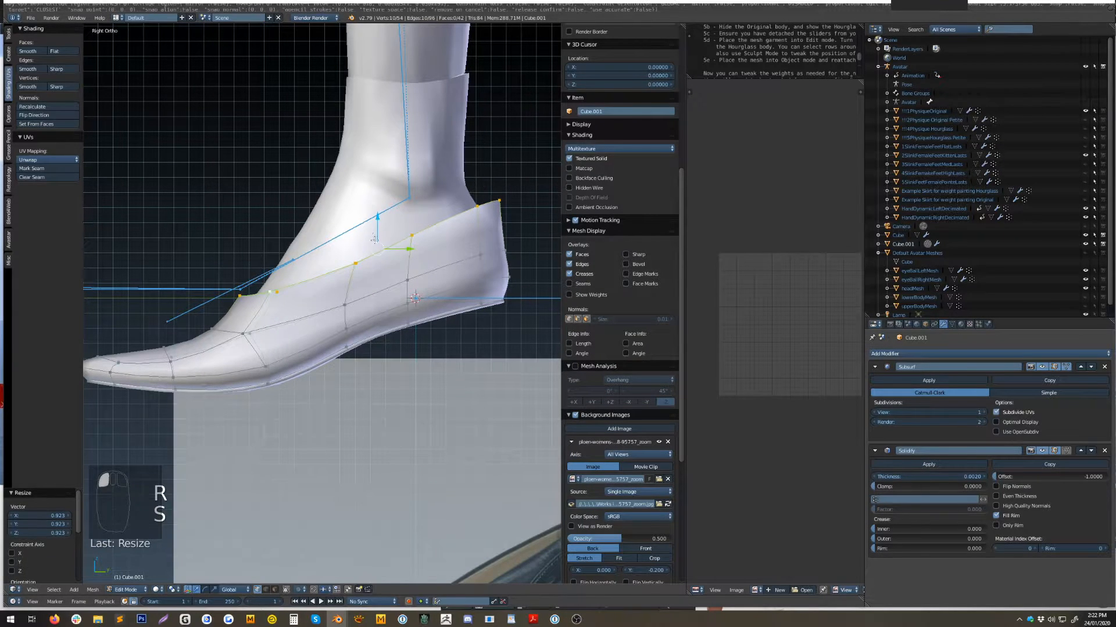
drag(381, 253, 372, 275)
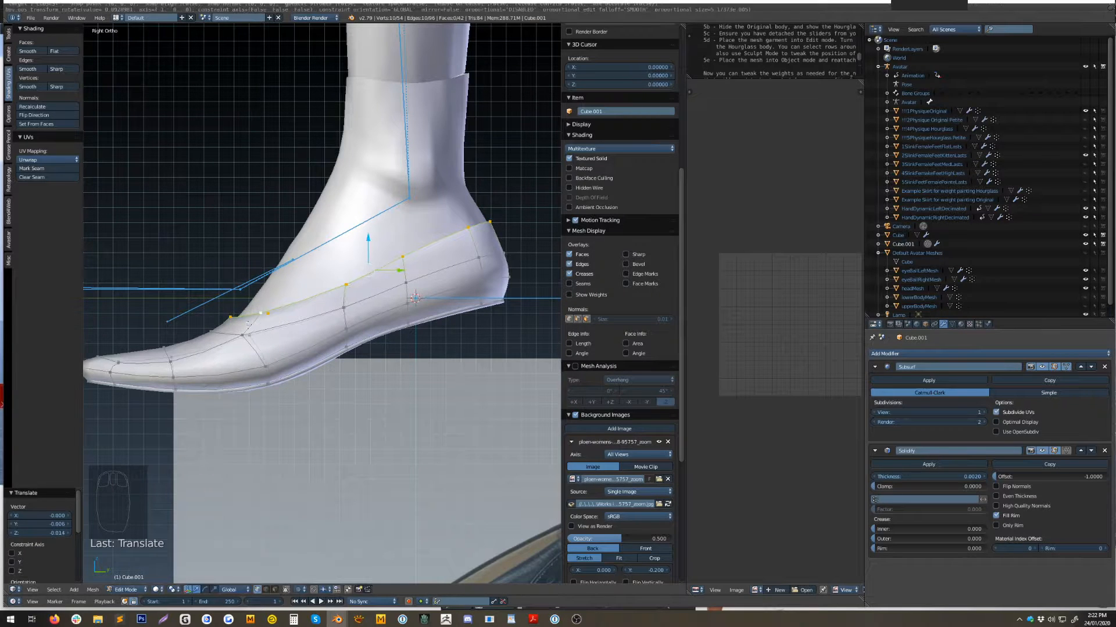
Select the upper's bottom-edge vertices under the ball of the foot and nudge them slightly.
scroll(285, 376, down, 3)
scroll(285, 377, up, 3)
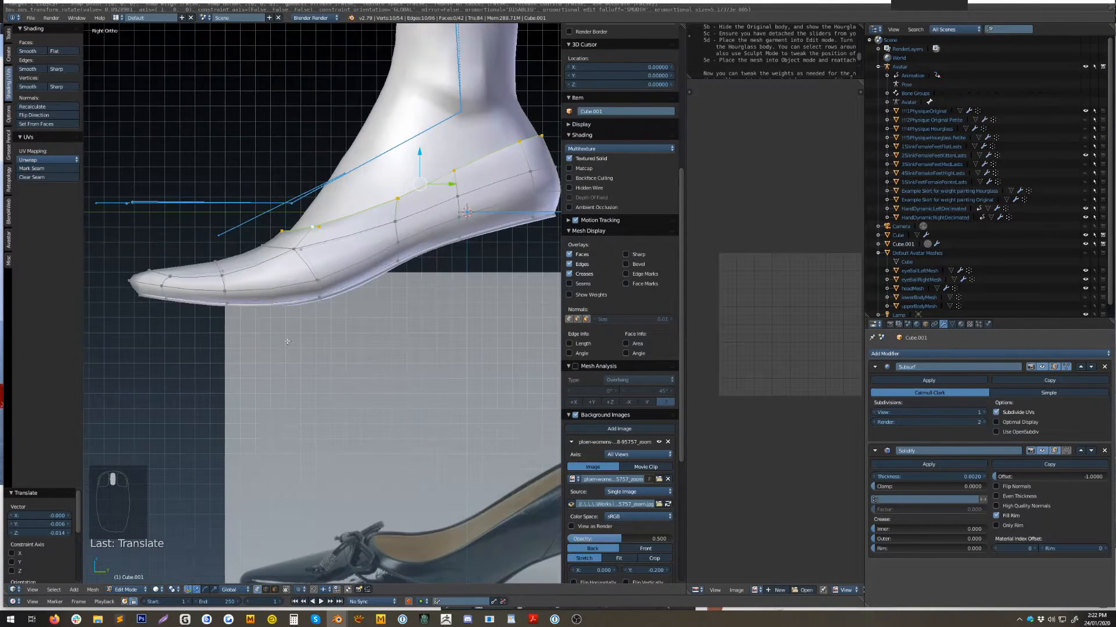
key(z)
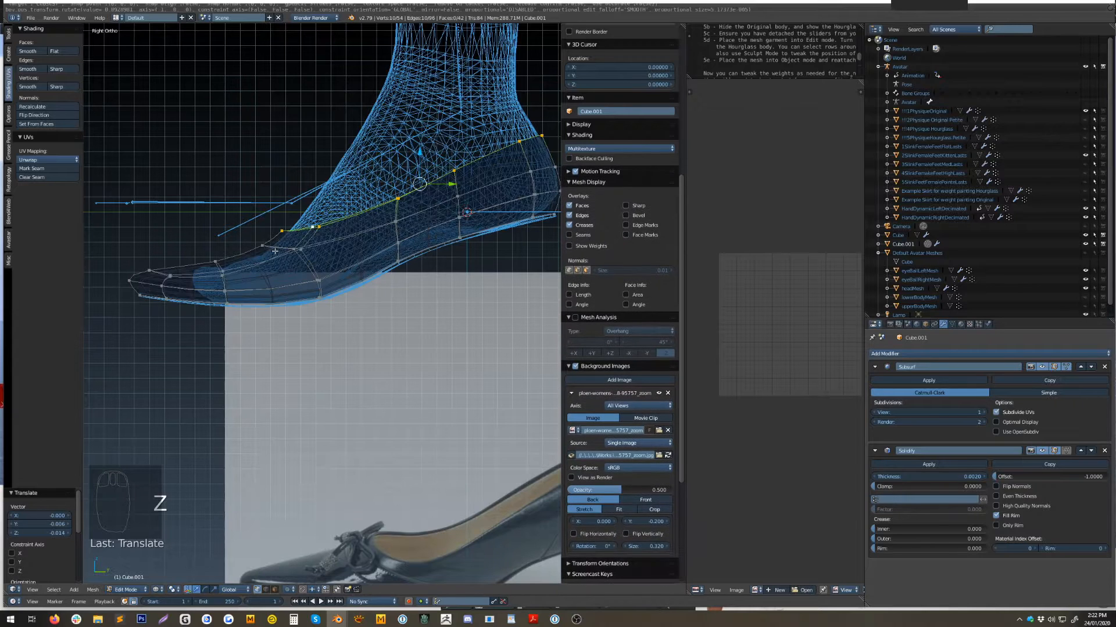
key(z)
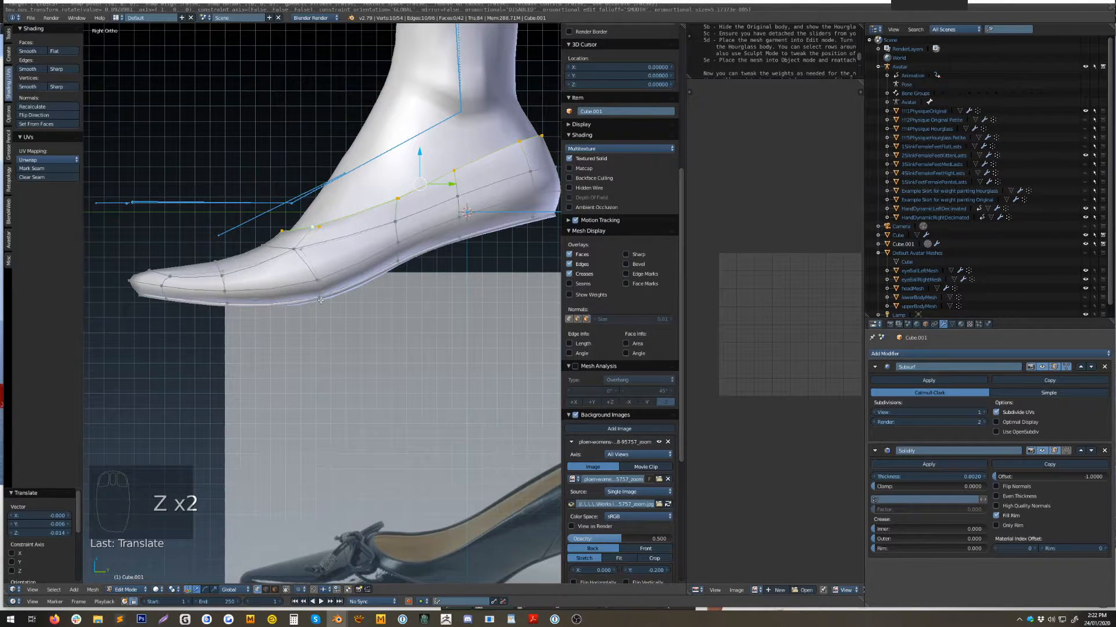
key(a)
key(c)
click(320, 300)
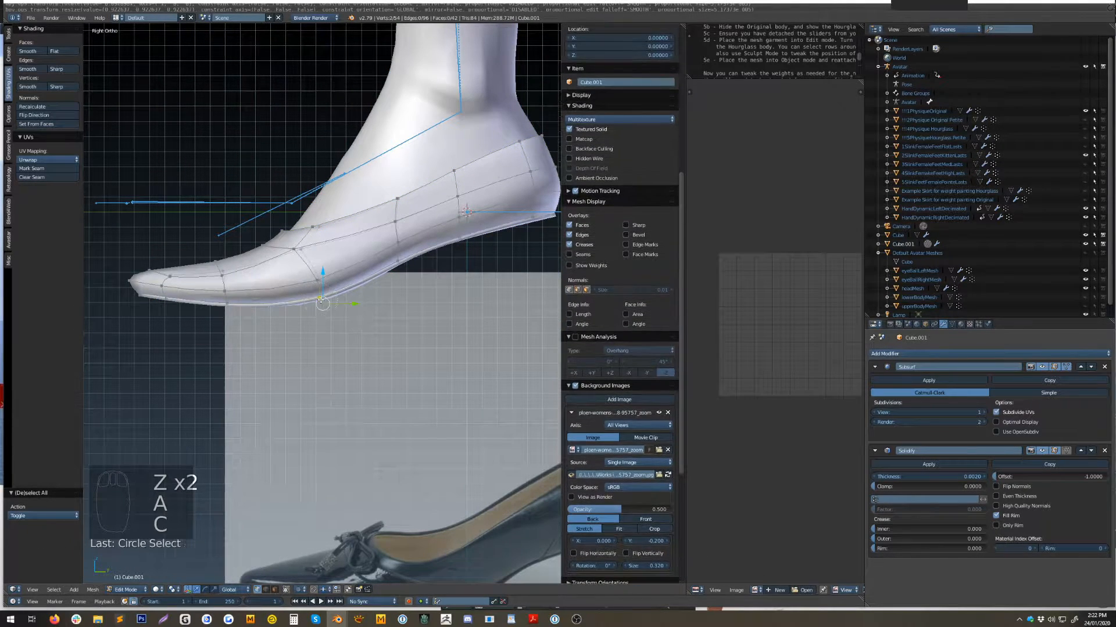
drag(325, 320, 326, 318)
Select the upper's bottom-edge vertices behind the toe and move them slightly downward.
key(a)
key(c)
click(229, 308)
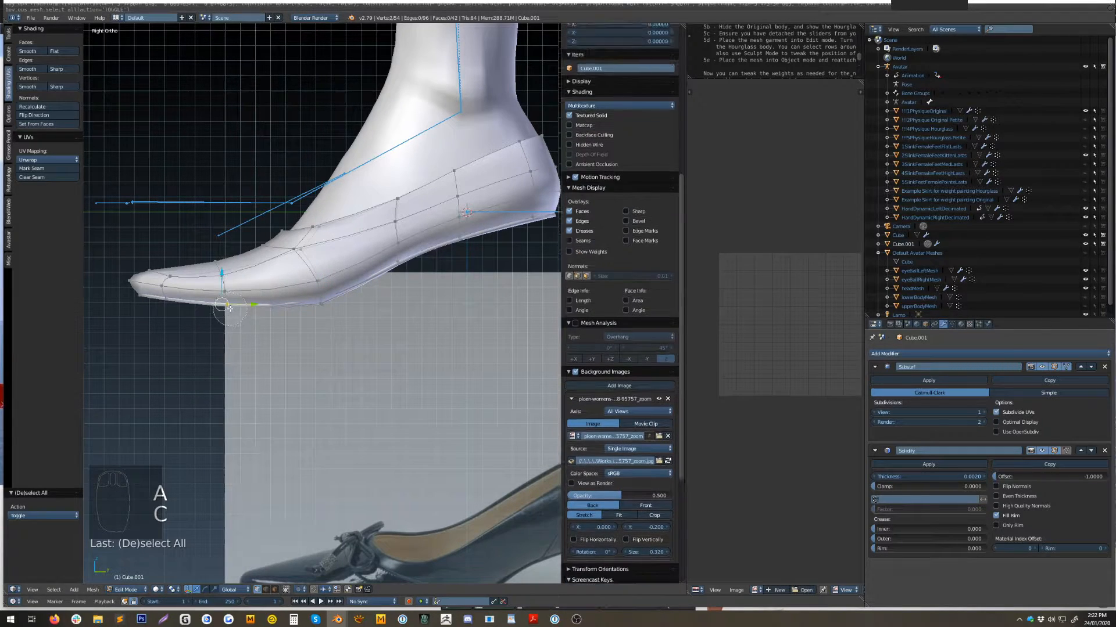
right_click(232, 311)
drag(224, 312, 225, 323)
Open the sole mesh for editing and shift it slightly to follow the upper's lower edge.
key(Tab)
right_click(383, 276)
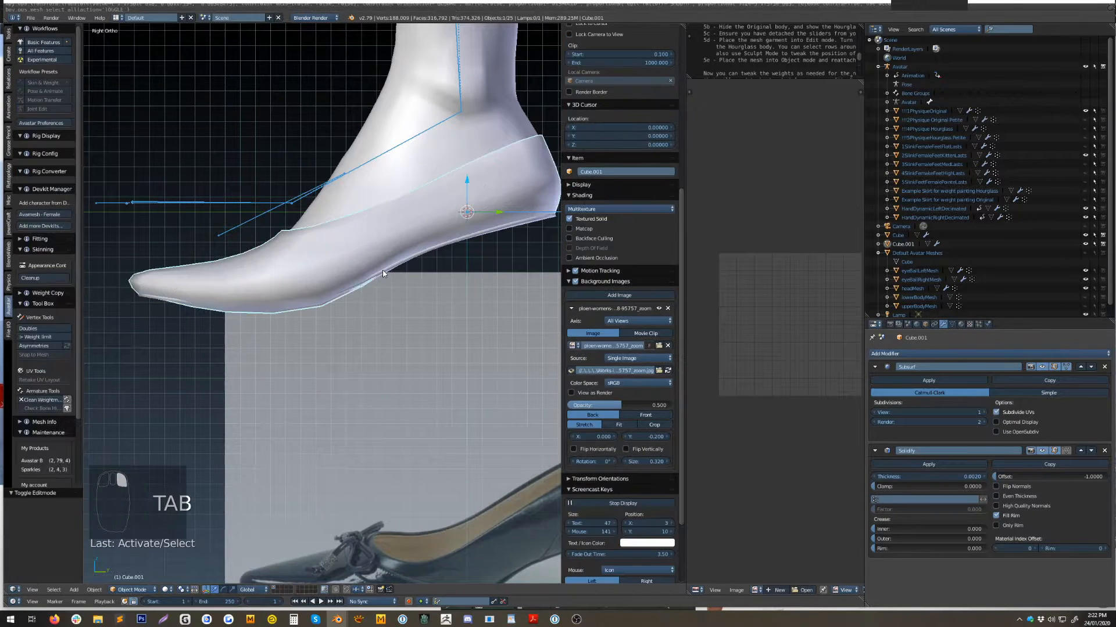
key(Tab)
key(Tab)
right_click(374, 278)
key(Tab)
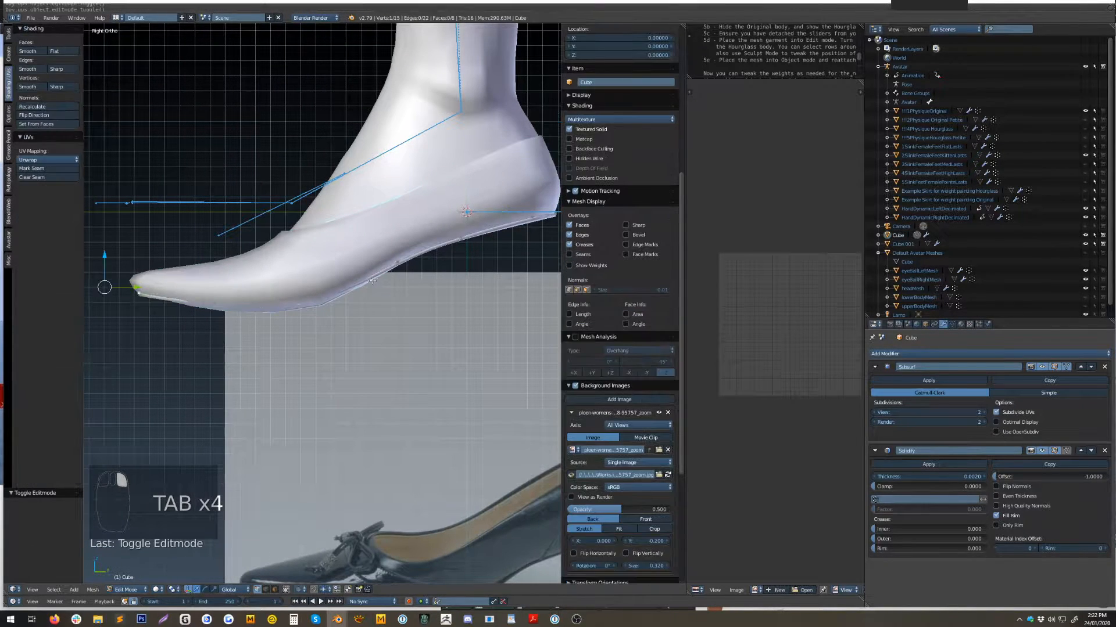
key(a)
key(a)
key(a)
key(a)
key(a)
key(a)
key(a)
drag(303, 299, 318, 288)
key(a)
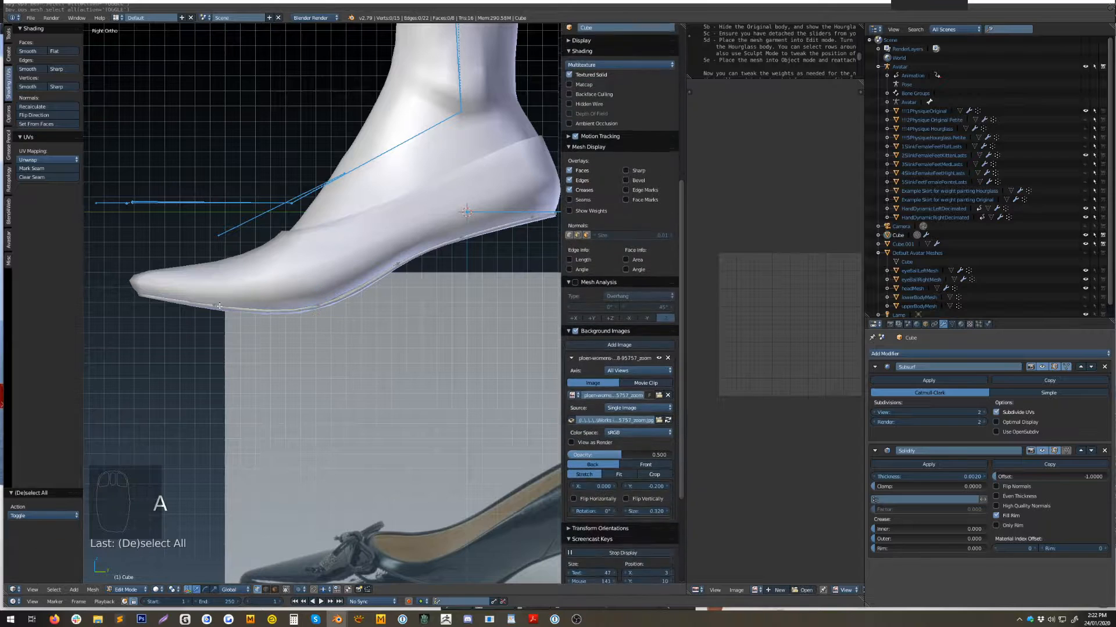
drag(218, 283, 212, 275)
middle_drag(212, 275, 194, 244)
Return to editing the upper and reposition its side vertices to follow the foot.
key(Tab)
key(a)
key(a)
scroll(348, 325, up, 4)
right_click(320, 312)
key(Tab)
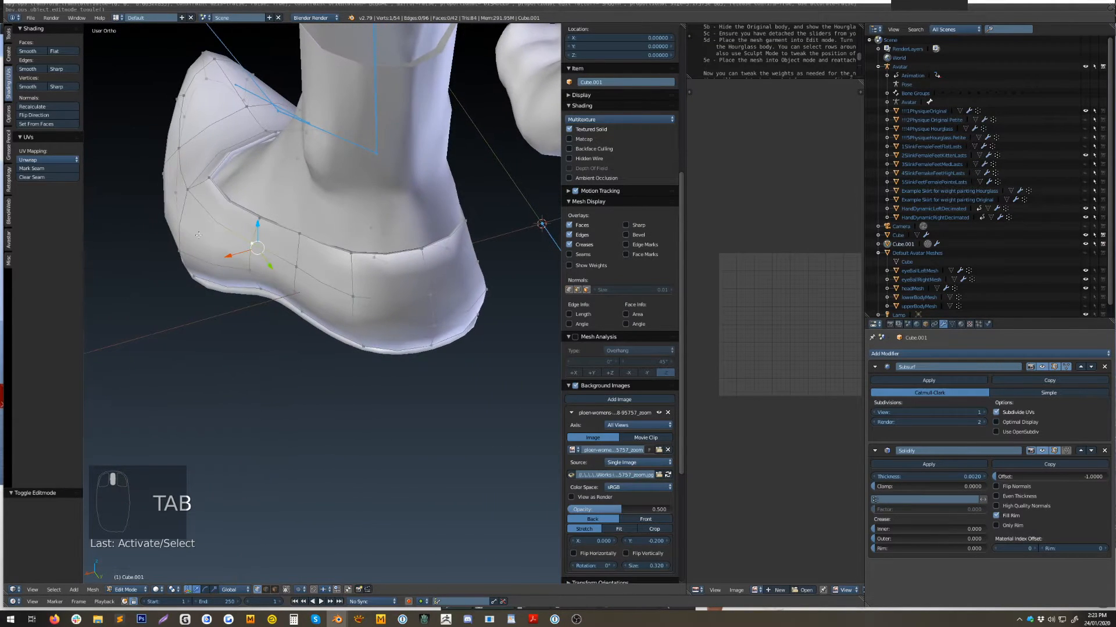
middle_drag(210, 180, 240, 295)
drag(185, 237, 202, 241)
middle_drag(201, 241, 302, 186)
drag(235, 243, 224, 249)
middle_drag(224, 249, 271, 252)
mouse_move(218, 252)
mouse_down()
mouse_move(232, 265)
mouse_move(199, 242)
mouse_up()
Check the upper in wireframe and nudge another side vertex slightly.
key(z)
key(z)
middle_drag(236, 276, 138, 287)
right_click(212, 265)
drag(237, 282, 239, 283)
mouse_move(239, 282)
middle_down()
mouse_move(435, 262)
mouse_move(374, 154)
mouse_move(260, 260)
mouse_move(354, 232)
mouse_move(467, 301)
middle_up()
Select a rim vertex near the heel, pull it into place, and lower it about 0.005.
key(z)
key(z)
scroll(260, 260, up, 5)
right_click(388, 83)
middle_drag(407, 163, 254, 257)
drag(304, 169, 322, 181)
middle_drag(322, 181, 299, 240)
middle_drag(348, 175, 347, 164)
drag(347, 172, 347, 189)
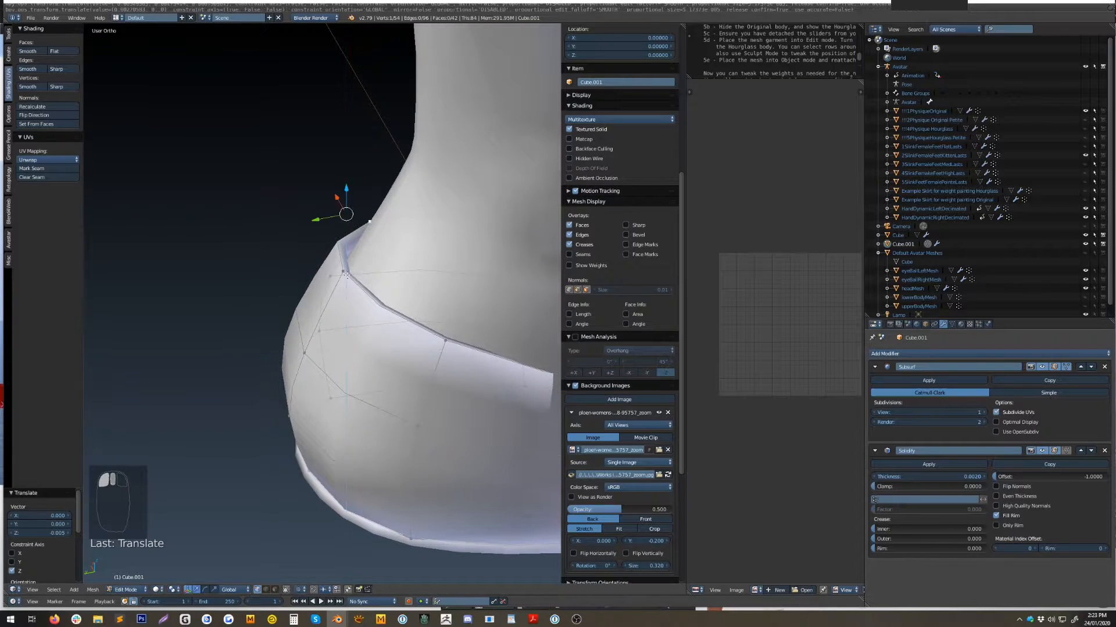
Fine-tune the rim near the heel, finishing with a shift of about 0.003 along Y.
drag(328, 256, 331, 264)
drag(310, 293, 292, 299)
middle_drag(292, 299, 427, 290)
Pull two rim vertices on the side of the opening outward about 0.003 along X.
shift+middle_drag(104, 271, 263, 275)
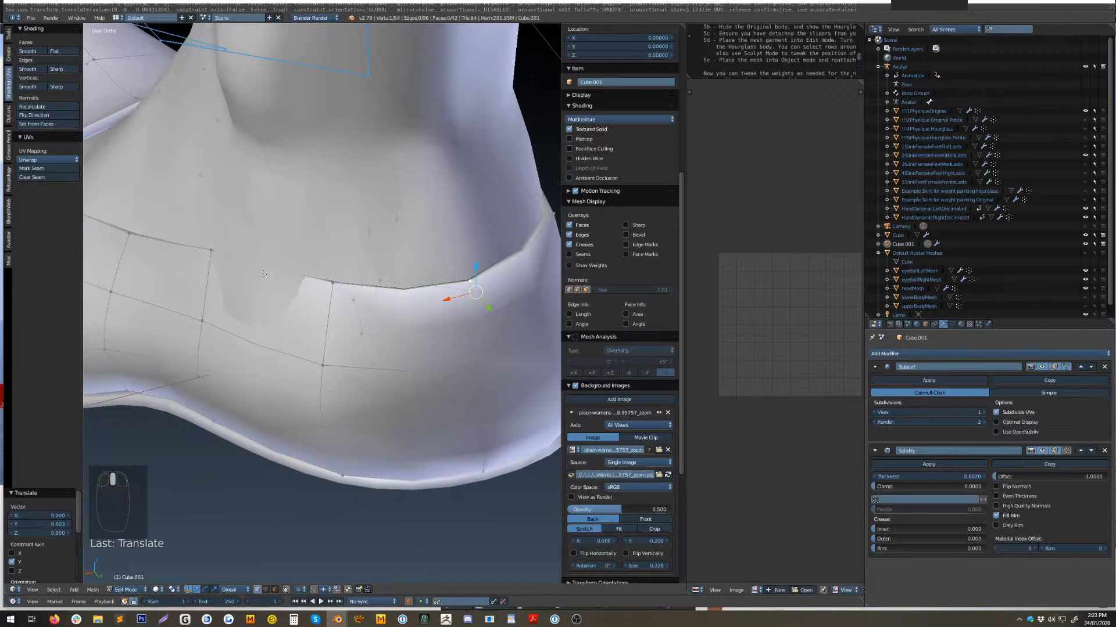
drag(178, 254, 171, 255)
right_click(337, 281)
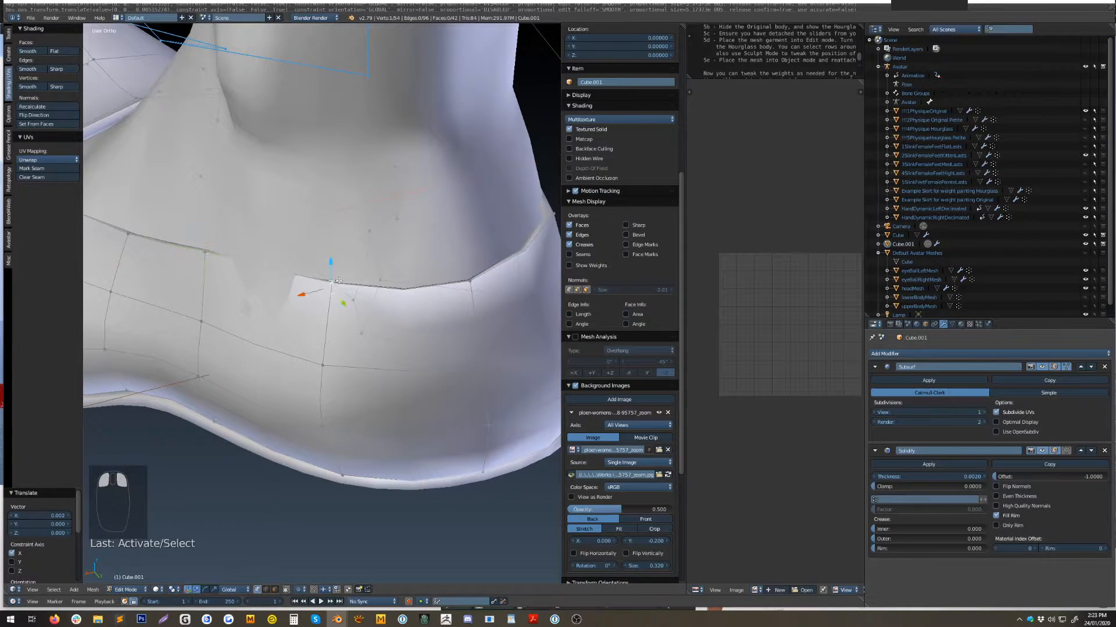
drag(312, 291, 300, 294)
Select a vertex below the rim on the shoe's side and reposition it against the foot.
right_click(201, 322)
scroll(201, 321, down, 4)
middle_drag(392, 296, 552, 265)
scroll(424, 311, down, 3)
shift+middle_drag(423, 311, 488, 262)
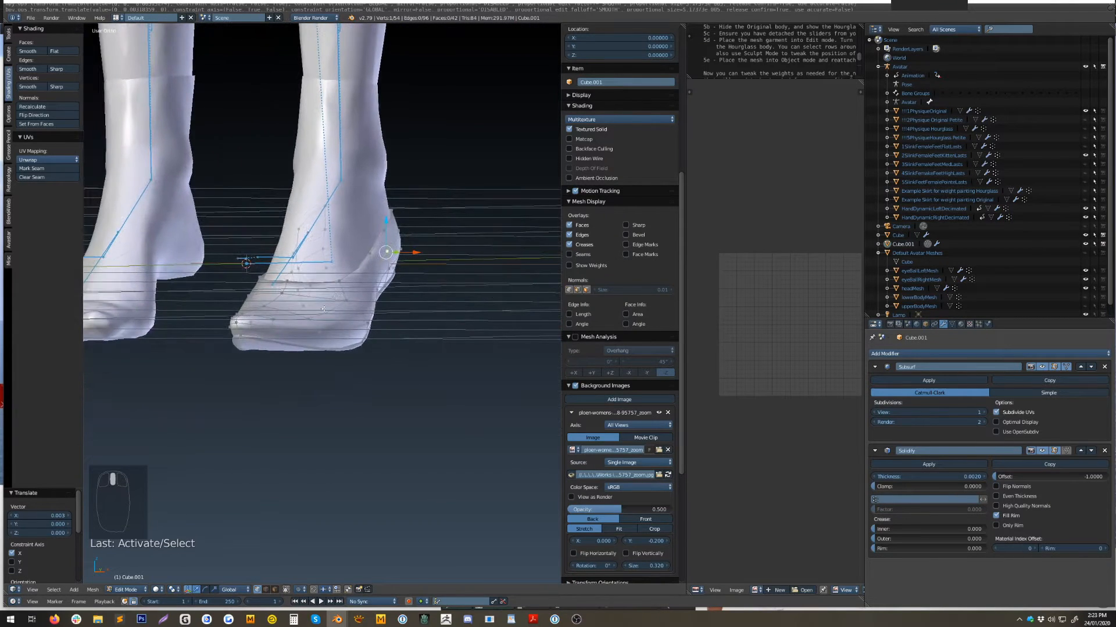
middle_drag(319, 317, 380, 319)
scroll(380, 319, up, 4)
drag(403, 236, 374, 218)
Adjust three more vertices along the side of the upper to smooth its fit around the foot.
right_click(299, 180)
drag(321, 176, 284, 161)
right_click(288, 222)
drag(315, 221, 310, 223)
right_click(373, 282)
drag(399, 278, 389, 250)
Nudge two further vertices of the upper, and inspect the shoe from below in object mode.
right_click(370, 254)
middle_drag(388, 250, 259, 324)
right_click(262, 323)
drag(259, 310, 262, 316)
middle_drag(262, 316, 225, 329)
right_click(271, 398)
drag(294, 391, 300, 395)
key(Tab)
scroll(303, 387, down, 8)
key(a)
middle_drag(324, 370, 441, 252)
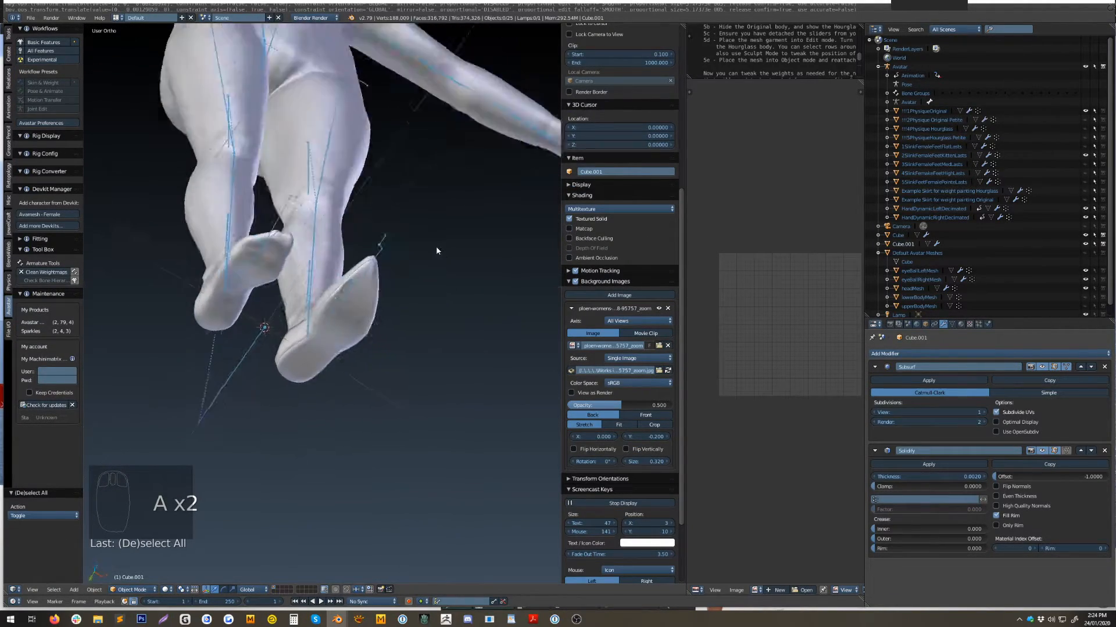
Open the sole for editing and add a loop cut across its front section, sliding it into position.
scroll(377, 283, up, 5)
middle_drag(376, 283, 375, 270)
right_click(391, 269)
key(Tab)
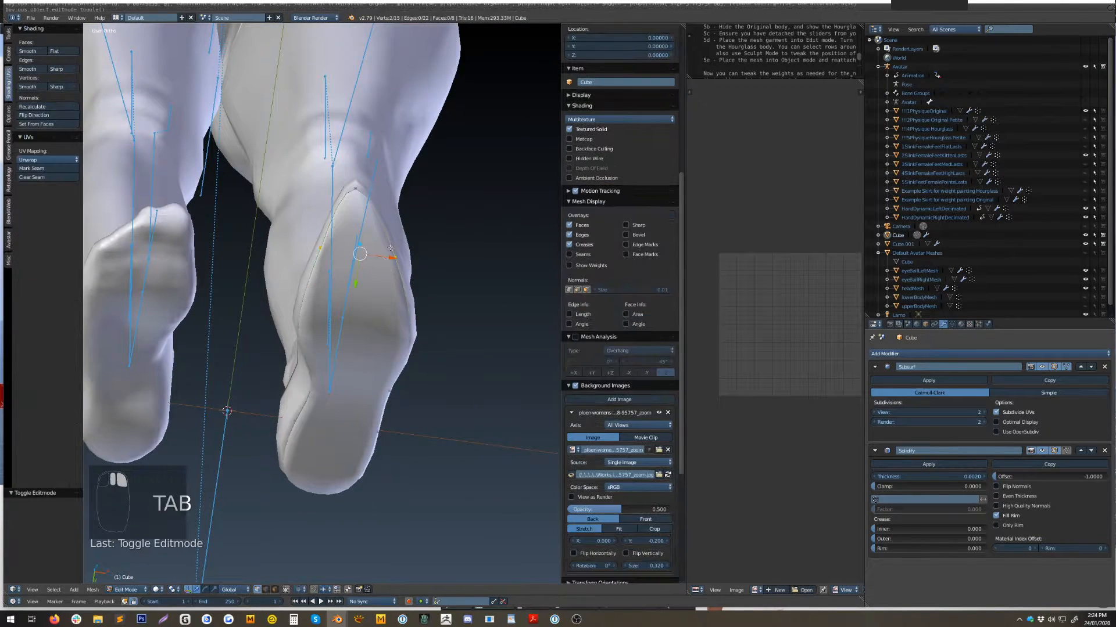
scroll(385, 236, up, 2)
middle_drag(400, 240, 387, 208)
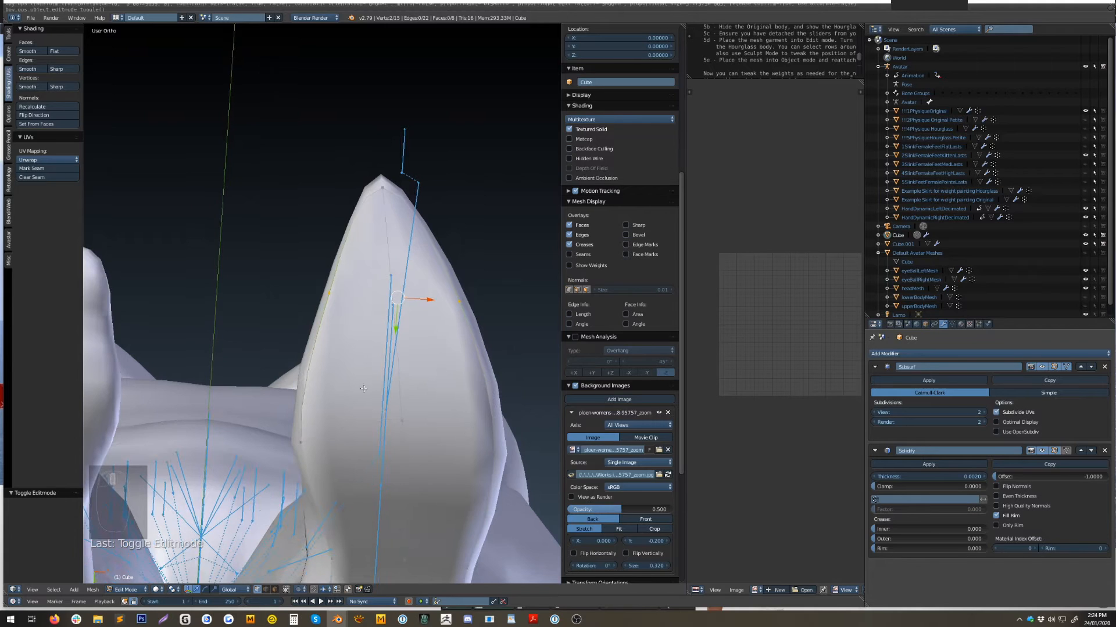
key(ctrl+r)
click(341, 320)
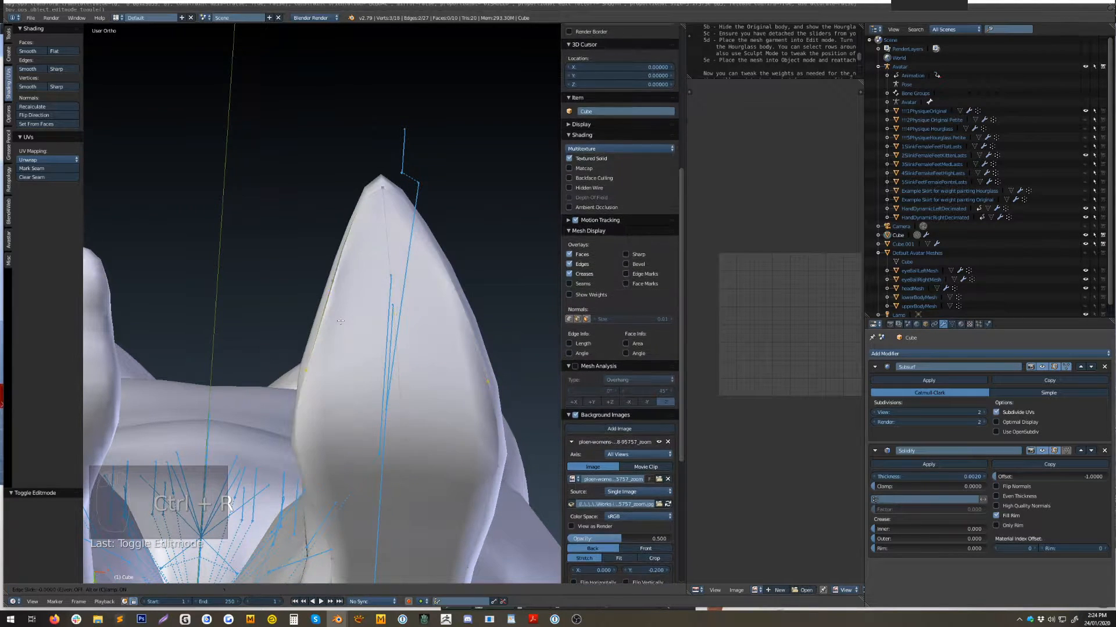
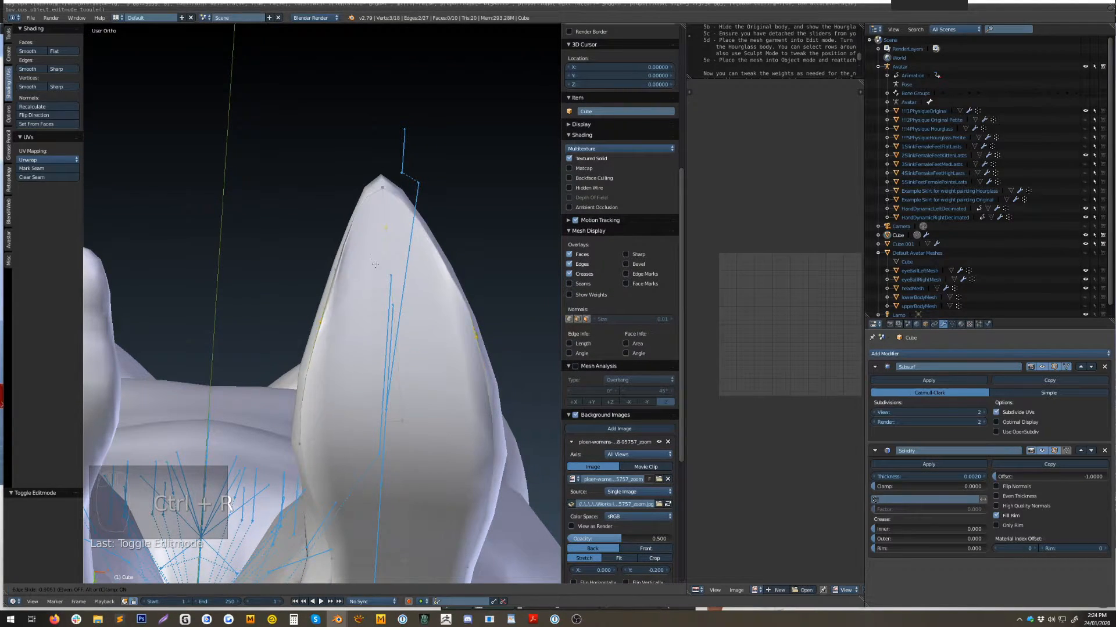
click(385, 329)
Select the centre vertex of the sole's new loop and lower it about 0.005 along Z.
key(Tab)
scroll(388, 329, up, 1)
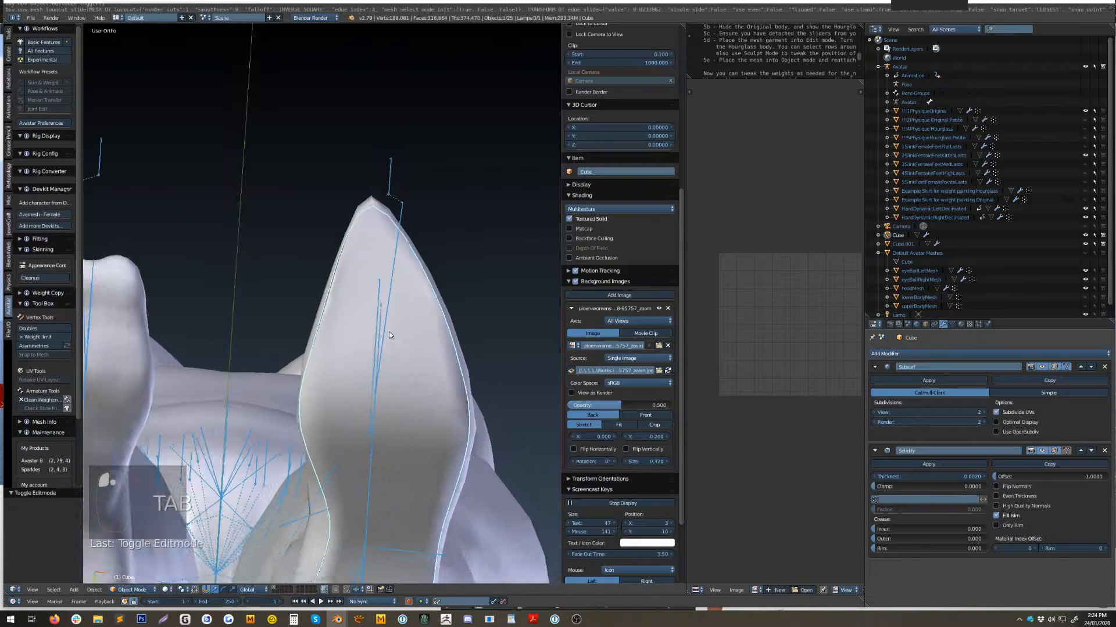
key(Tab)
right_click(406, 279)
middle_drag(232, 308, 351, 423)
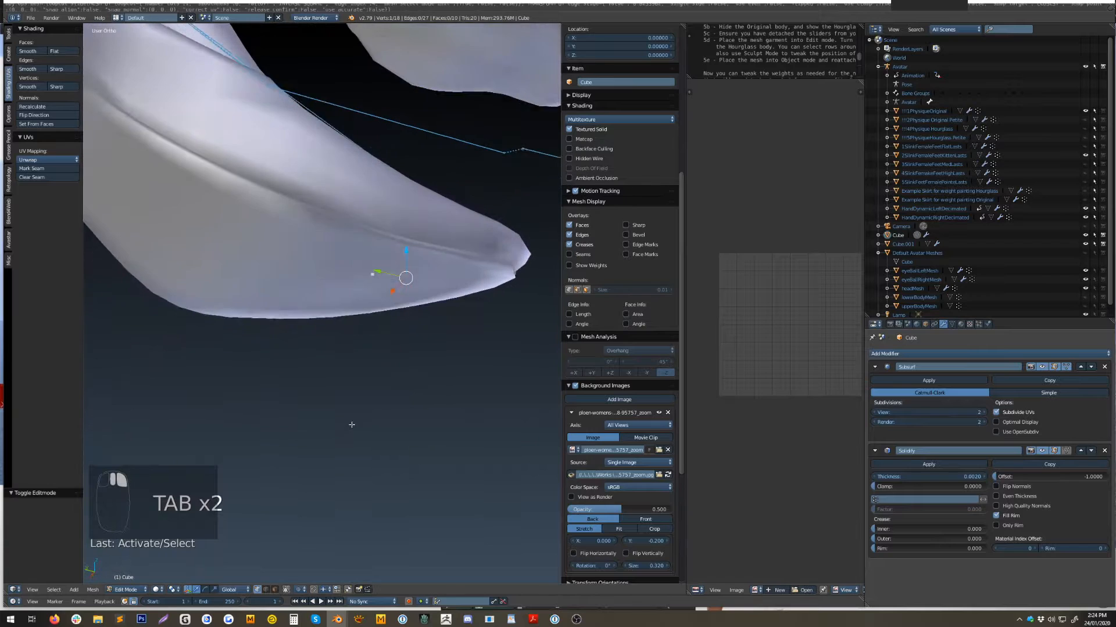
key(g)
key(z)
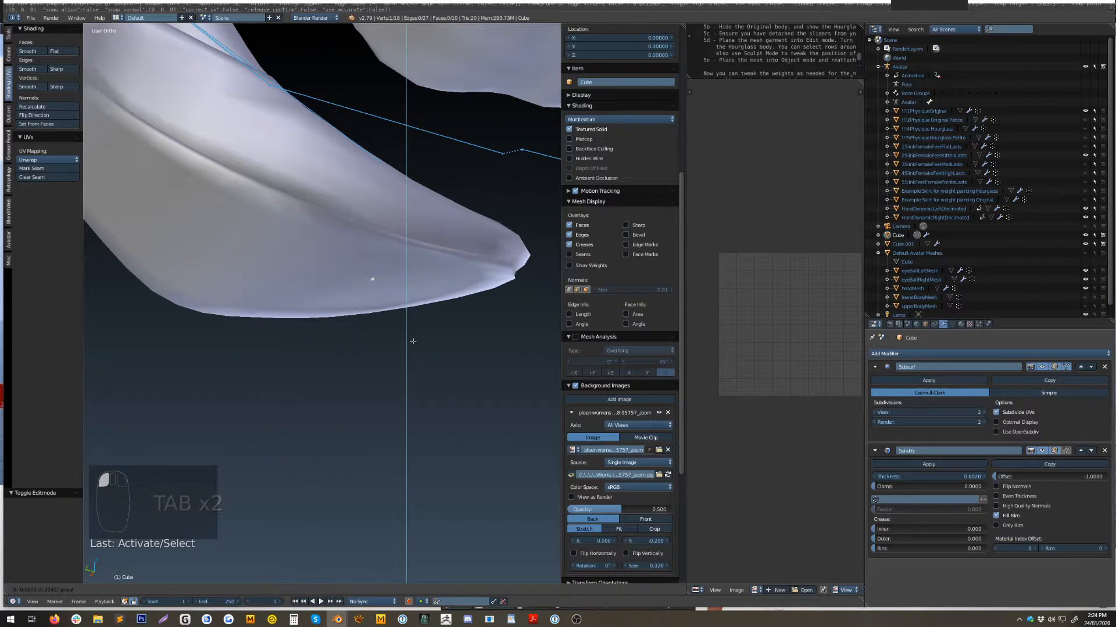
click(412, 339)
Shift the sole's edge under the ball of the foot to close the gap with the upper.
middle_drag(453, 348, 376, 402)
shift+middle_drag(224, 370, 385, 333)
middle_drag(385, 333, 380, 334)
right_click(291, 263)
alt+right_click(294, 264)
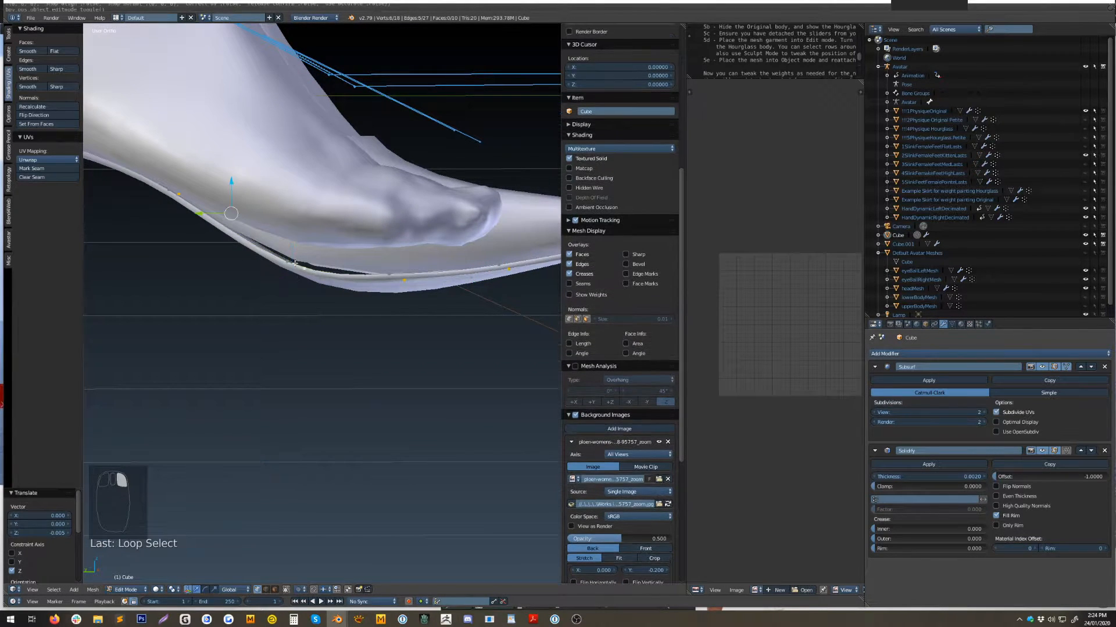
drag(312, 258, 287, 282)
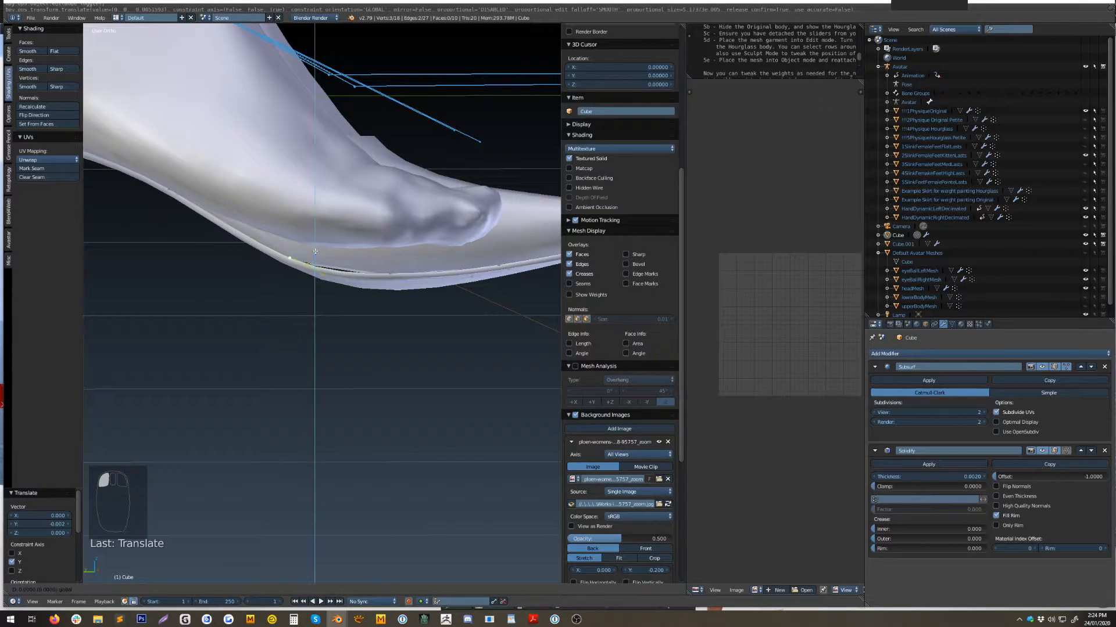
Edit the upper and move two bottom-edge vertices at the ball of the foot toward the sole.
key(Tab)
right_click(326, 254)
key(Tab)
right_click(325, 265)
alt+right_click(325, 265)
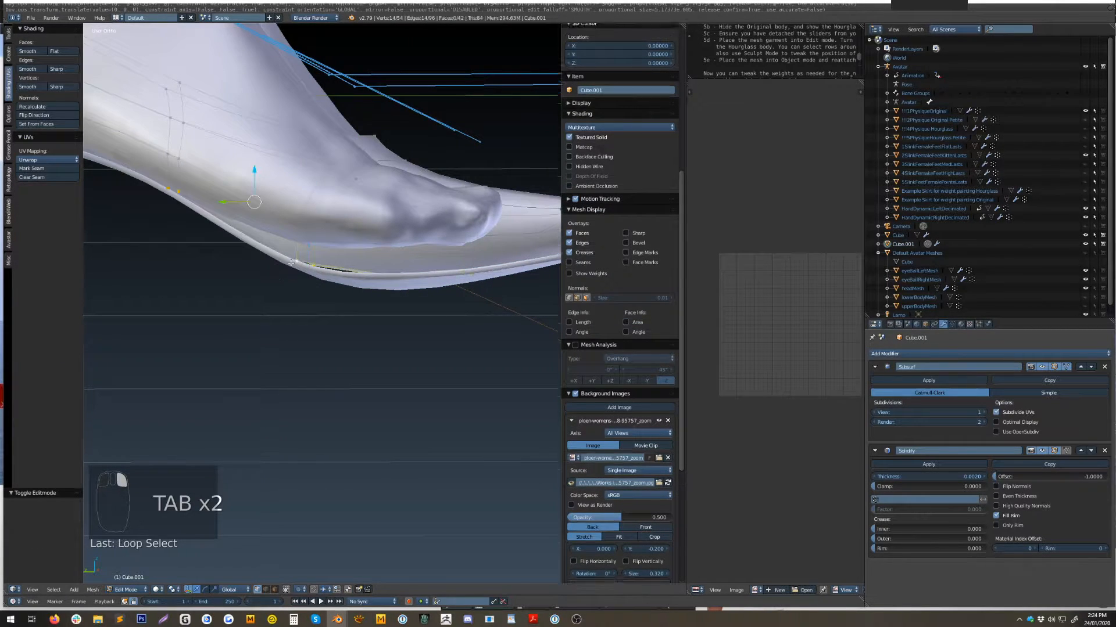
right_click(298, 262)
shift+right_click(316, 266)
drag(301, 277, 314, 285)
Refine the position of the upper's bottom edge at the ball of the foot from several angles.
middle_drag(314, 285, 280, 287)
middle_drag(354, 278, 373, 320)
drag(389, 293, 380, 297)
middle_drag(349, 316, 349, 352)
drag(395, 305, 398, 310)
Adjust two more points along the upper's bottom edge so it follows the sole.
middle_drag(319, 311, 217, 246)
drag(166, 223, 168, 220)
right_click(395, 261)
middle_drag(430, 314, 396, 318)
drag(385, 313, 414, 299)
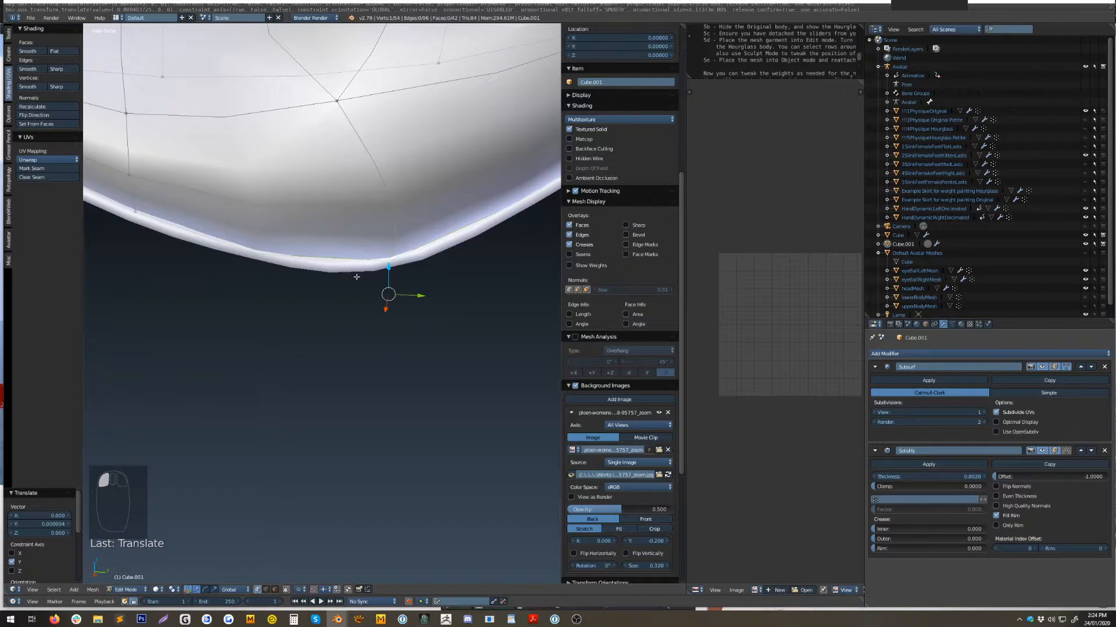
Add a loop cut through the upper to give its bottom edge more vertices.
key(Tab)
key(Tab)
key(ctrl+r)
click(298, 240)
click(298, 240)
Raise a bottom-edge vertex near the new loop cut and nudge the neighbouring one to meet the sole.
right_click(410, 302)
drag(387, 305, 388, 286)
middle_drag(388, 286, 396, 285)
drag(392, 251, 391, 247)
middle_drag(391, 247, 429, 291)
right_click(279, 319)
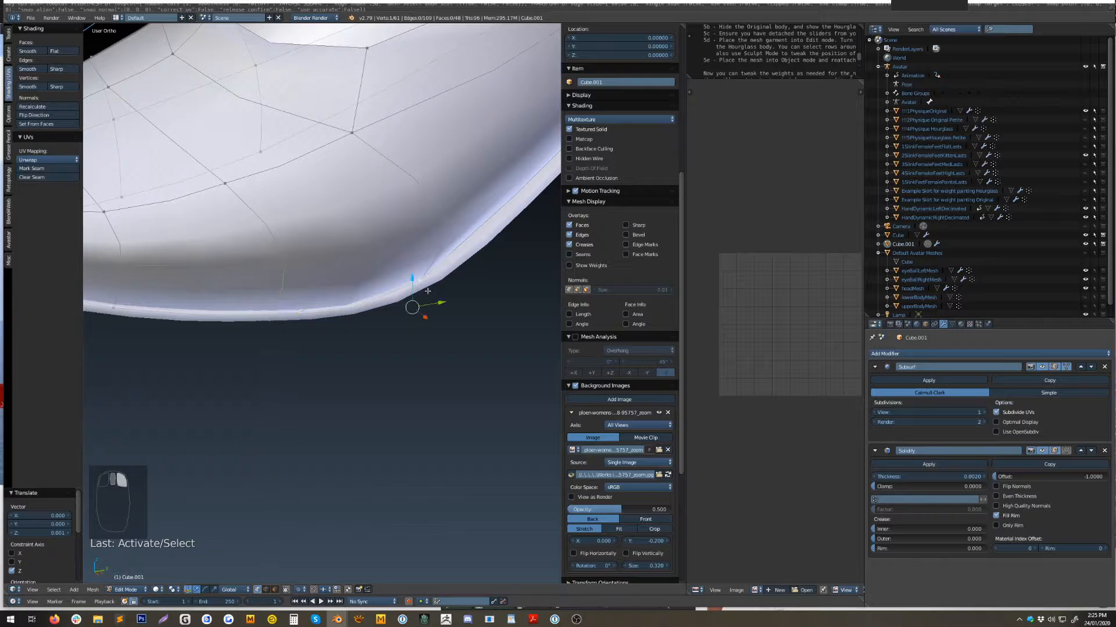
drag(425, 318, 430, 320)
Select a bottom-edge vertex further along the upper, shift it, and lower it about 0.001.
shift+middle_drag(429, 320, 270, 403)
right_click(465, 203)
drag(469, 177, 474, 180)
middle_drag(474, 180, 436, 205)
drag(461, 147, 461, 150)
middle_drag(461, 150, 400, 198)
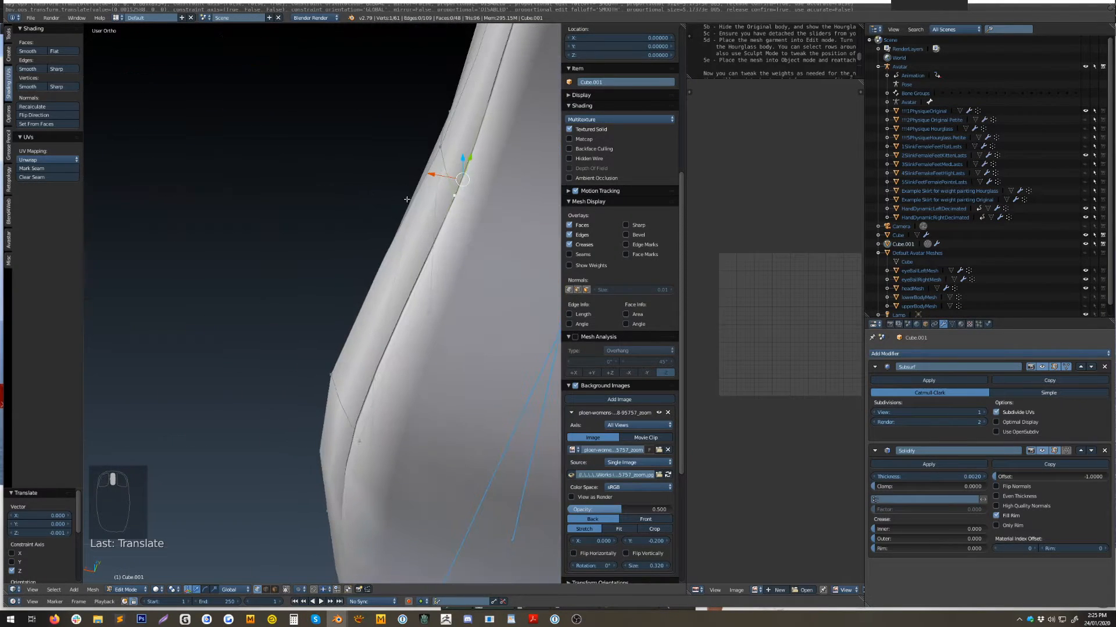
Shift a bottom-edge vertex of the upper about 0.002 along X and another about 0.002 along Y to meet the sole.
drag(429, 172, 427, 173)
middle_drag(426, 174, 490, 206)
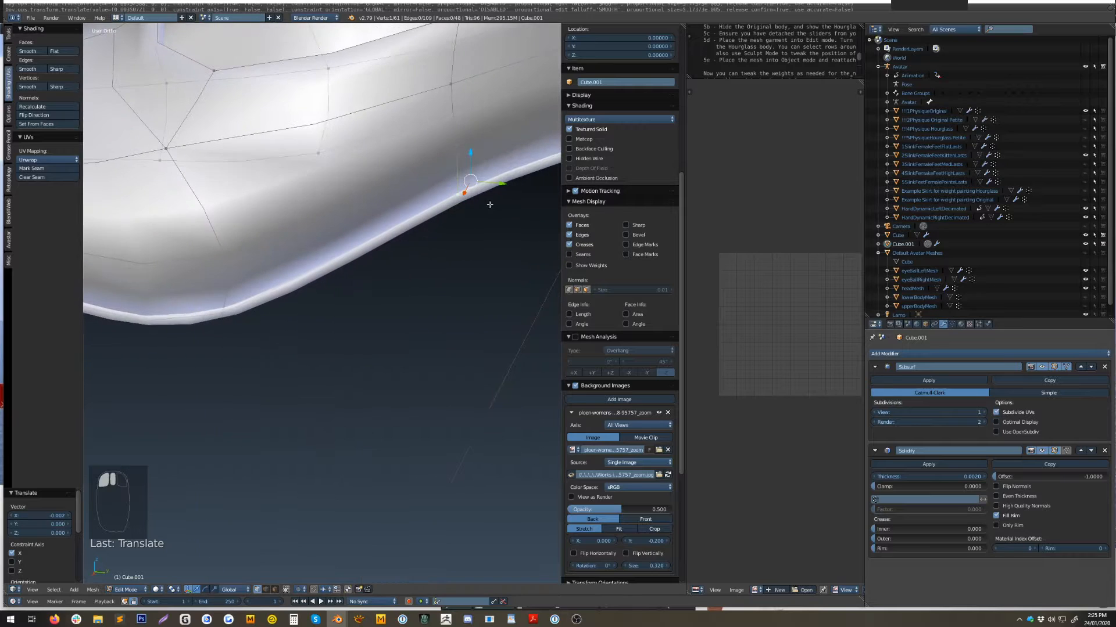
middle_drag(237, 258, 224, 334)
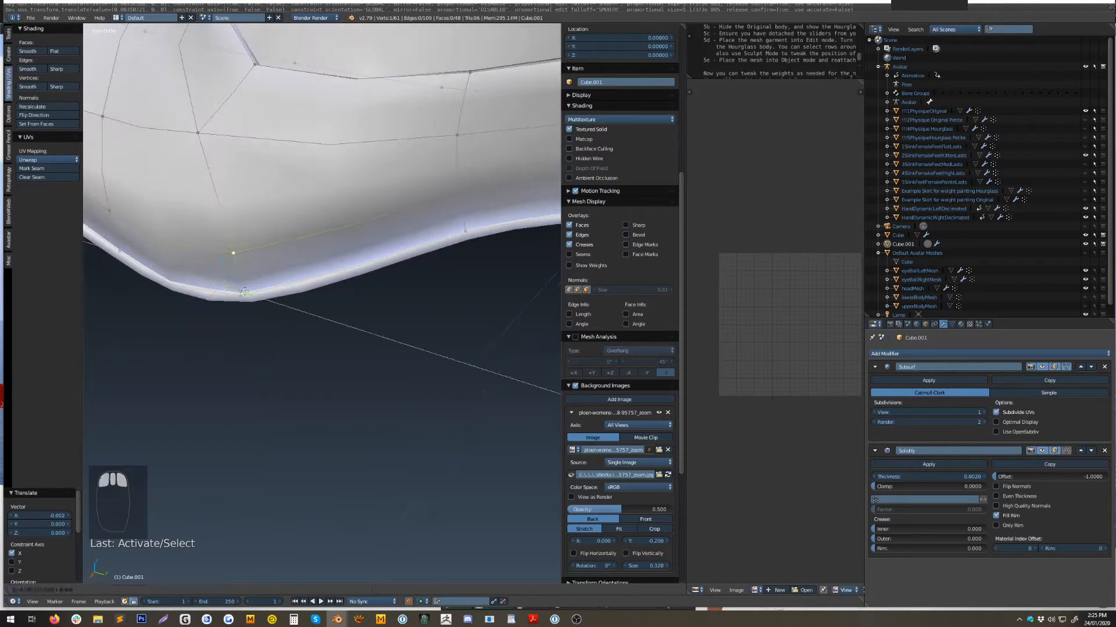
drag(243, 291, 243, 290)
middle_drag(243, 290, 318, 278)
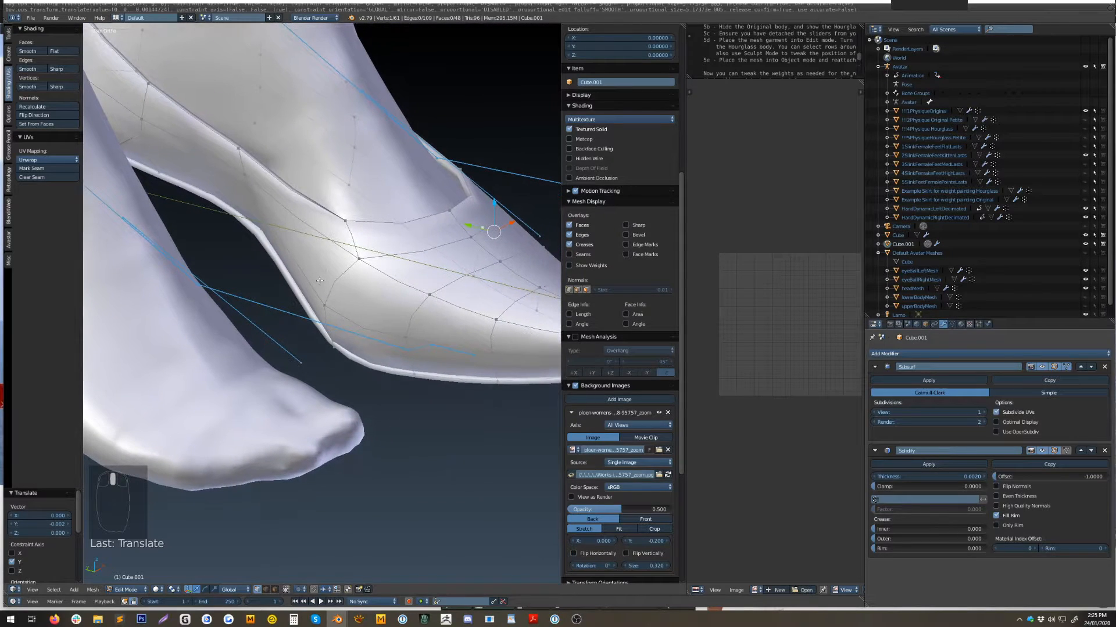
Raise the upper's bottom-edge vertex on the inner side near the ball of the foot, and leave edit mode.
mouse_move(338, 392)
middle_down()
mouse_move(344, 368)
mouse_move(349, 401)
middle_up()
scroll(349, 401, up, 3)
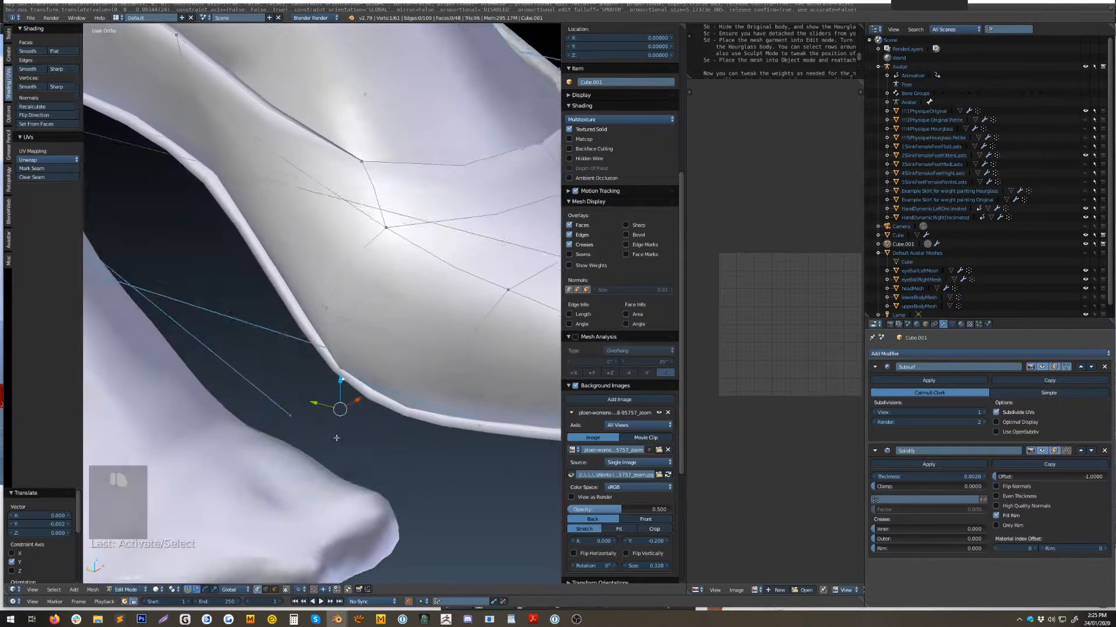
drag(355, 400, 341, 374)
middle_drag(459, 409, 480, 431)
key(Tab)
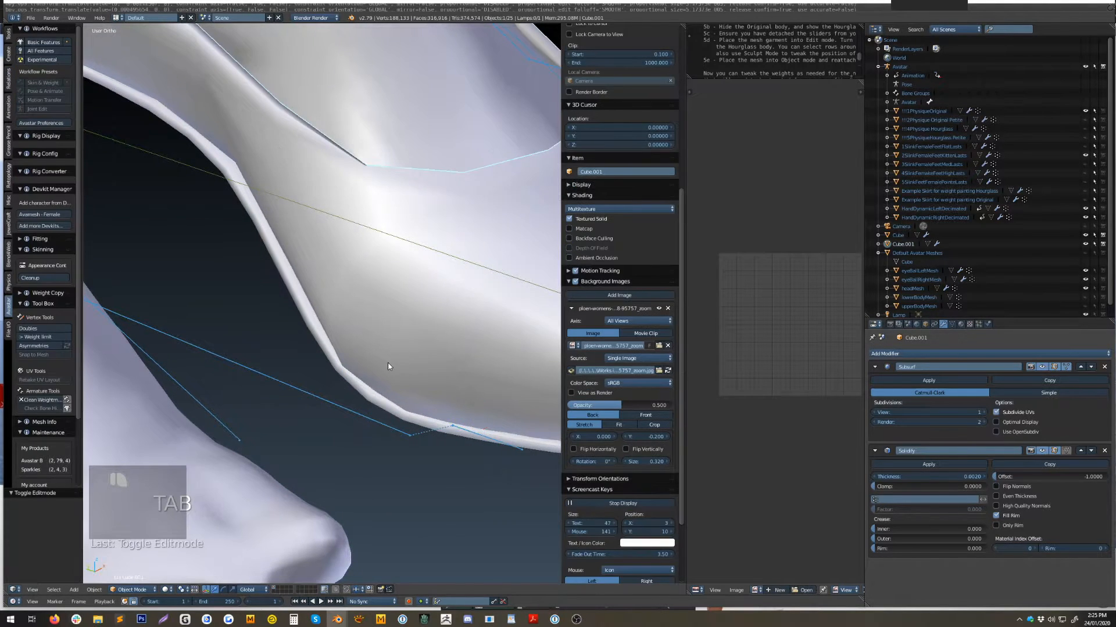
scroll(319, 243, down, 5)
shift+middle_drag(319, 242, 368, 378)
scroll(368, 378, up, 5)
key(Tab)
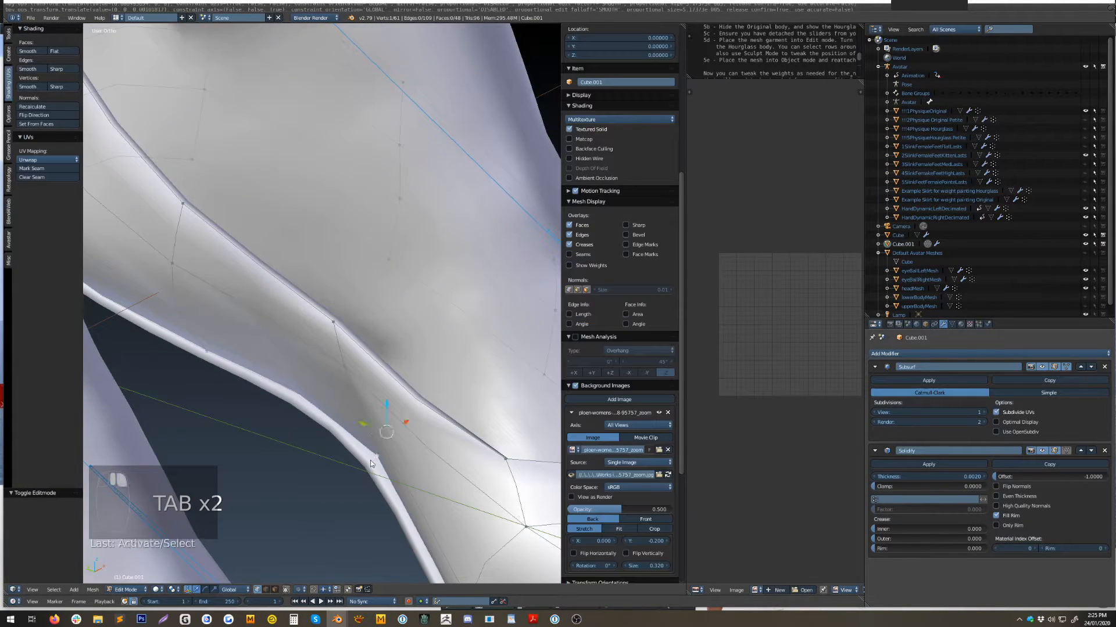
key(Tab)
right_click(372, 461)
key(Tab)
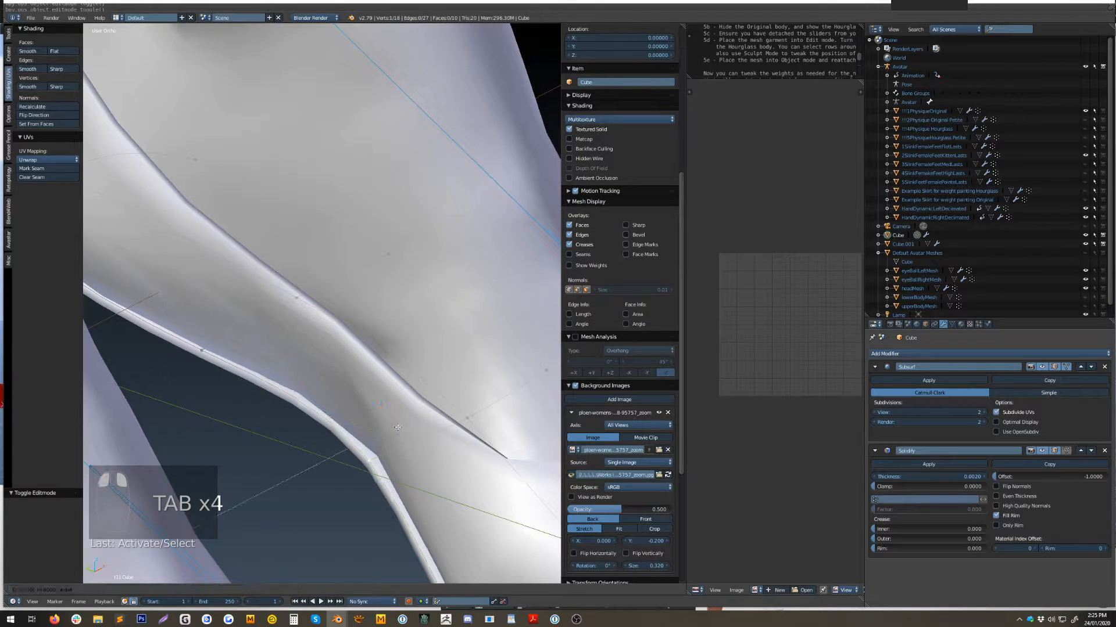
key(Tab)
right_click(395, 430)
key(Tab)
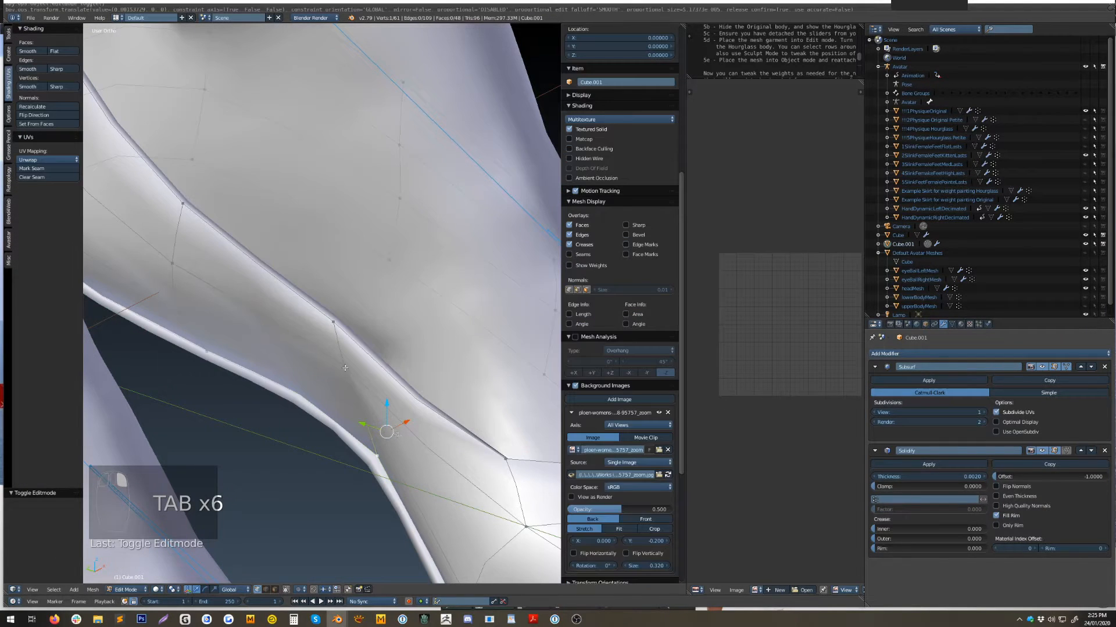
Move the selected vertices at the upper's inner top edge about 0.010 forward along Y, and return to object mode.
shift+right_click(332, 319)
mouse_move(324, 384)
middle_down()
mouse_move(302, 393)
mouse_move(328, 381)
middle_up()
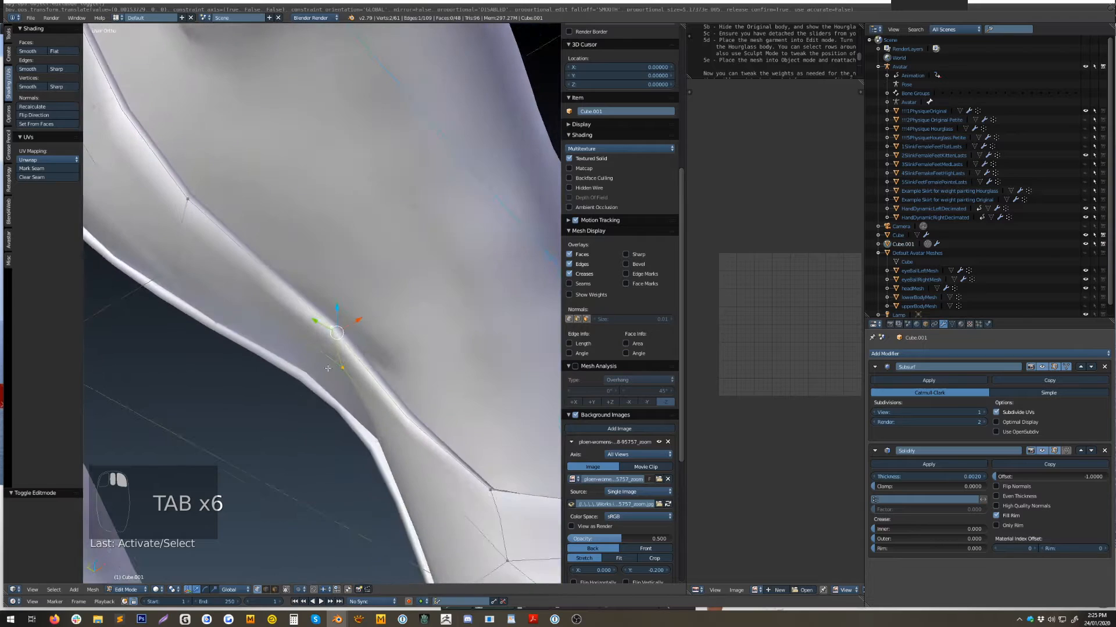
drag(318, 322, 352, 345)
right_click(189, 211)
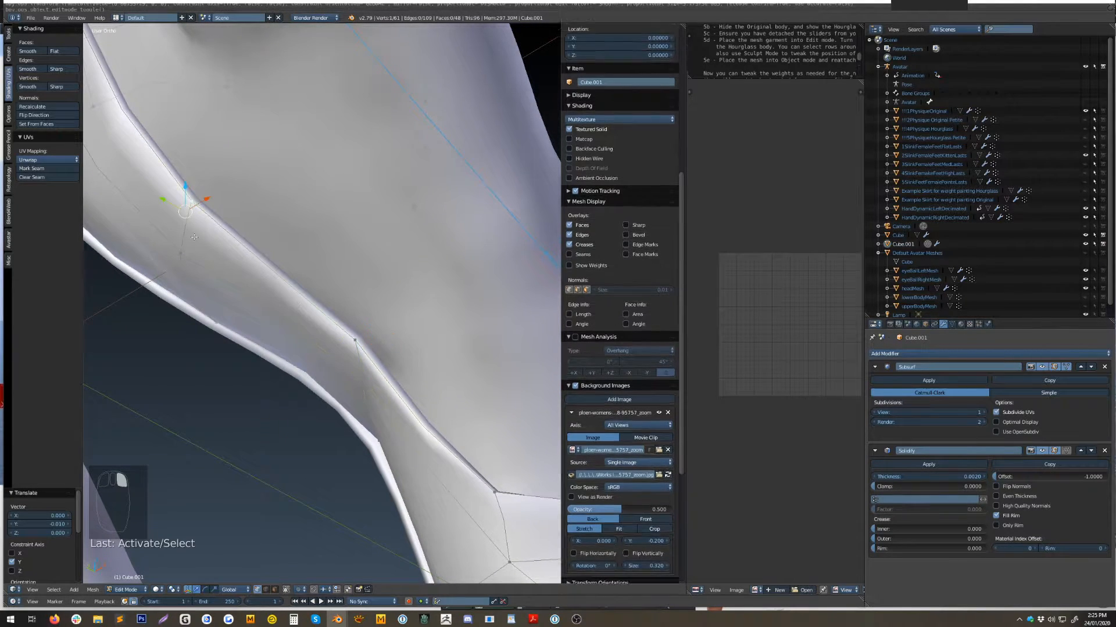
shift+middle_drag(185, 232, 359, 324)
scroll(273, 84, down, 7)
key(Tab)
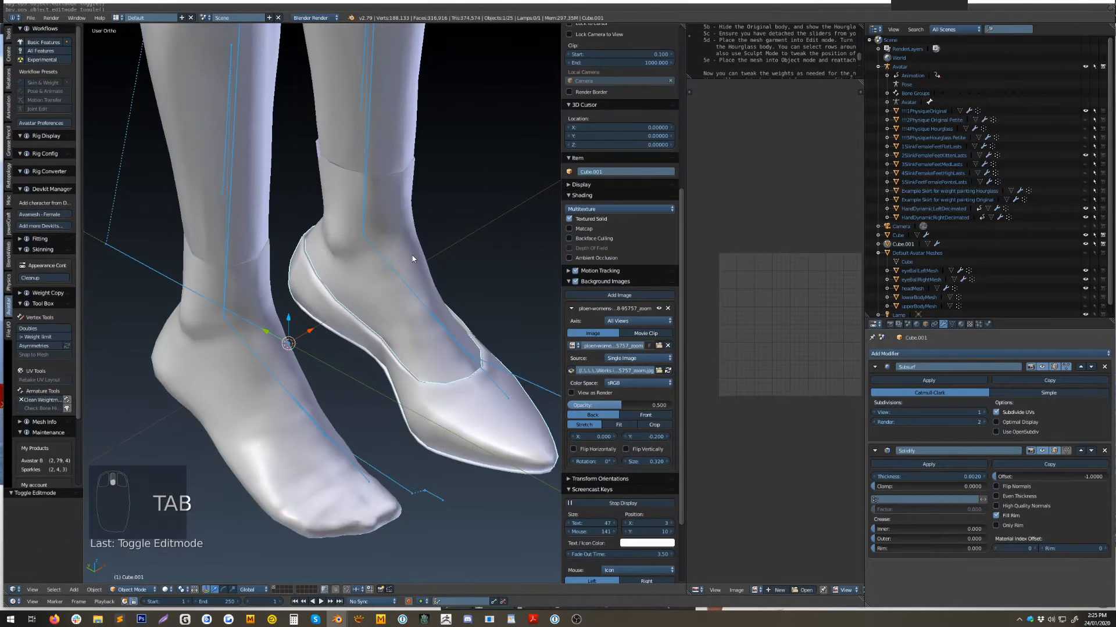
key(a)
key(a)
In the right side view, pull the upper's toe tip vertex back about 0.006 along Y.
scroll(429, 265, down, 4)
middle_drag(429, 265, 350, 392)
key(KP_3)
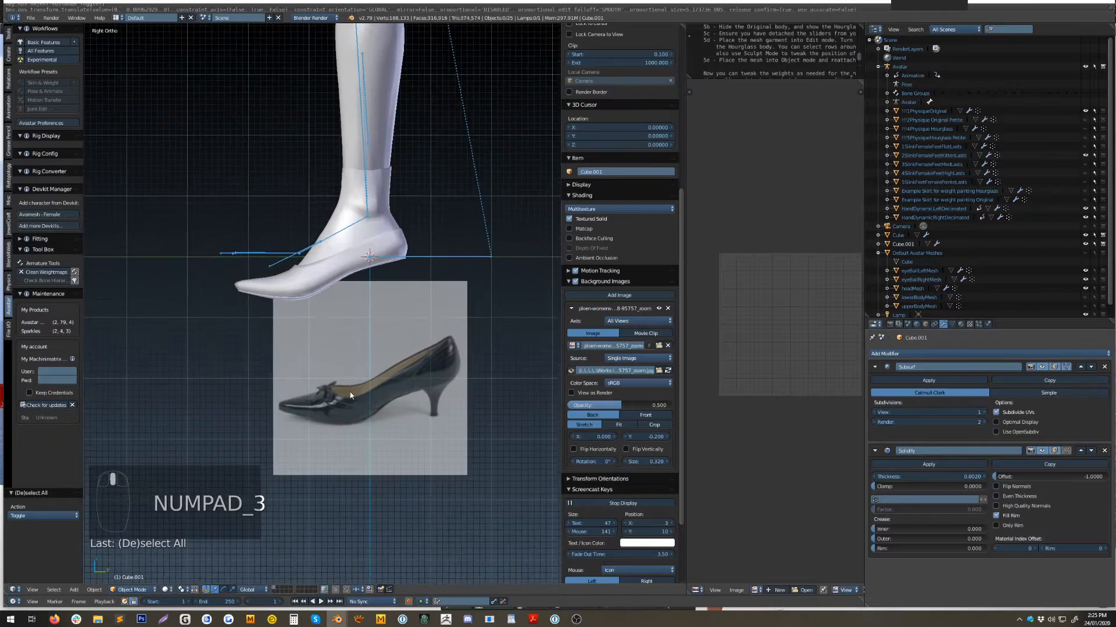
scroll(347, 357, up, 4)
shift+middle_drag(320, 307, 366, 330)
shift+middle_drag(288, 347, 303, 308)
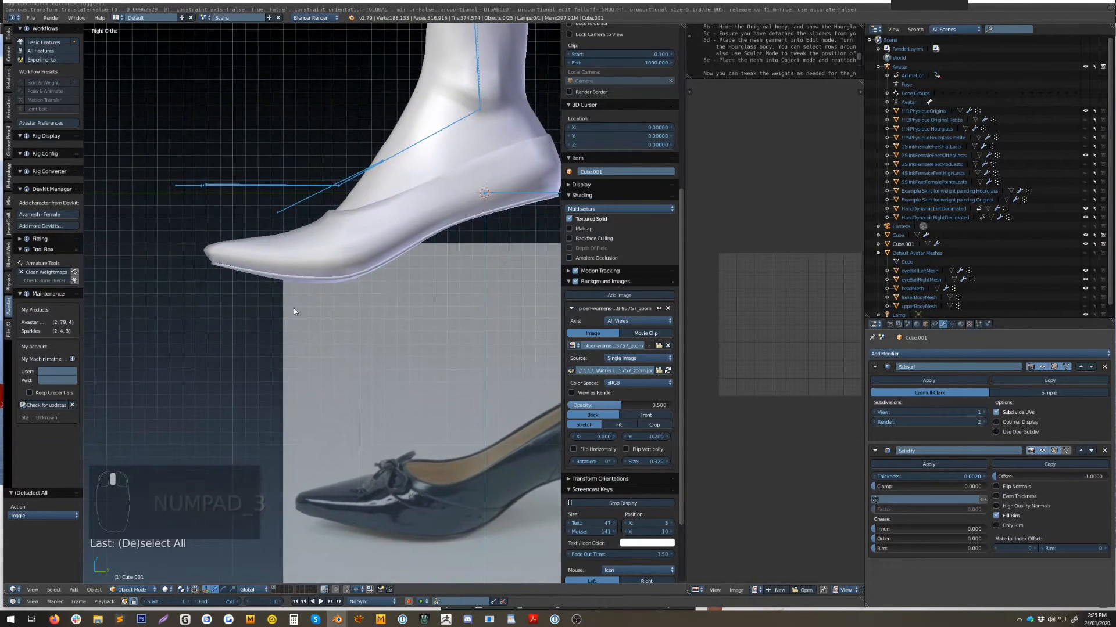
scroll(303, 308, up, 3)
key(Tab)
right_drag(129, 208, 135, 210)
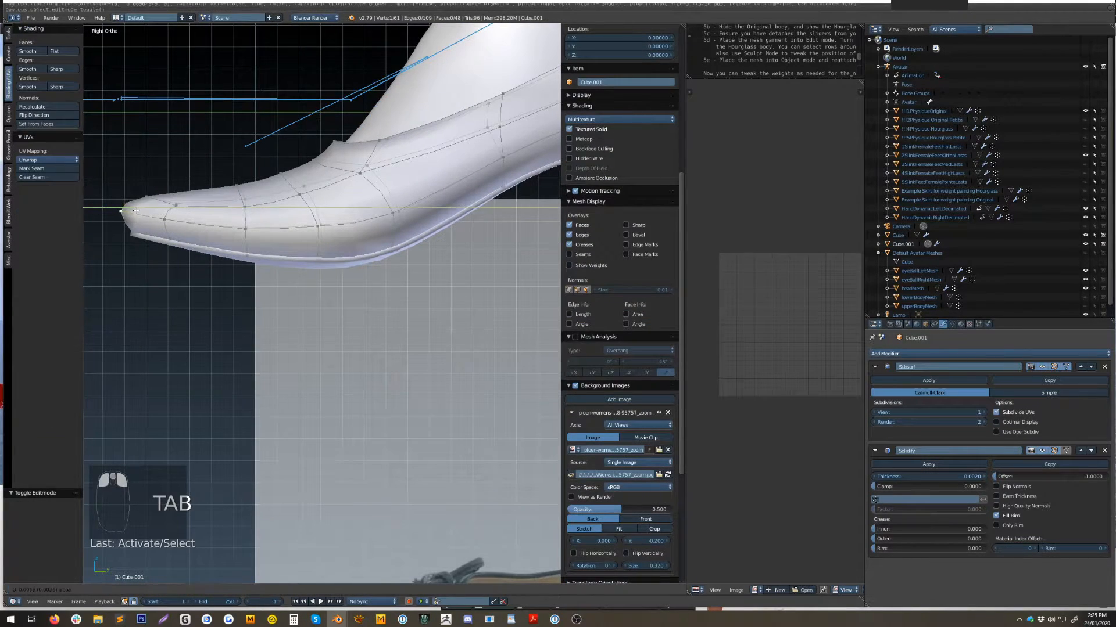
click(142, 212)
Move the vertices at the front of the shoe opening about 0.003 toward the toe and 0.005 down.
shift+middle_drag(380, 138, 343, 177)
alt+right_click(343, 177)
right_click(347, 176)
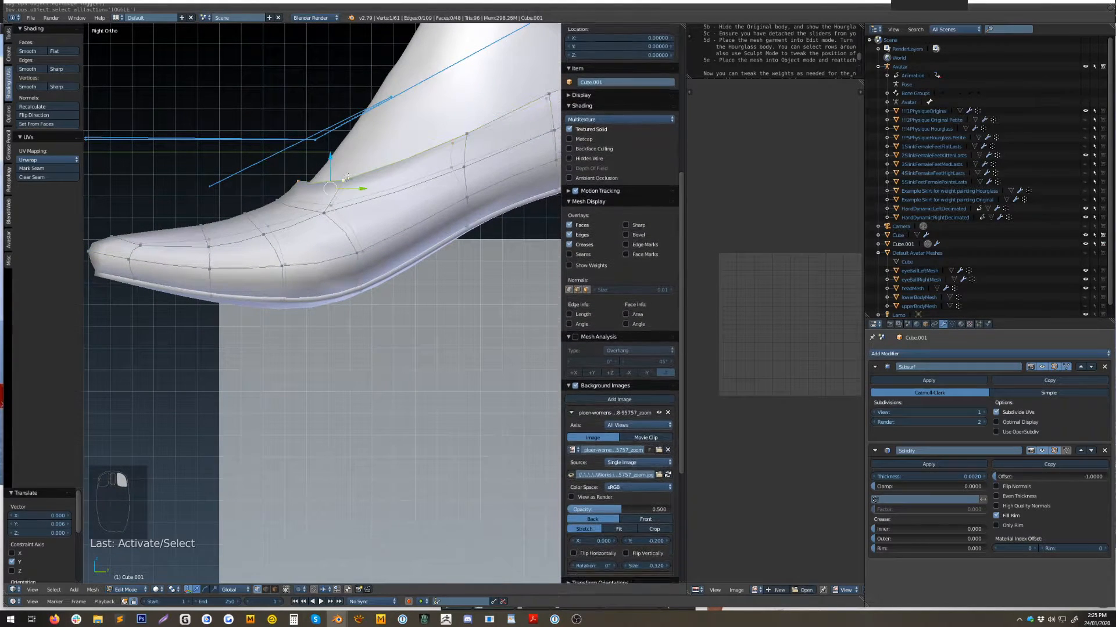
shift+right_click(298, 181)
drag(325, 189, 323, 191)
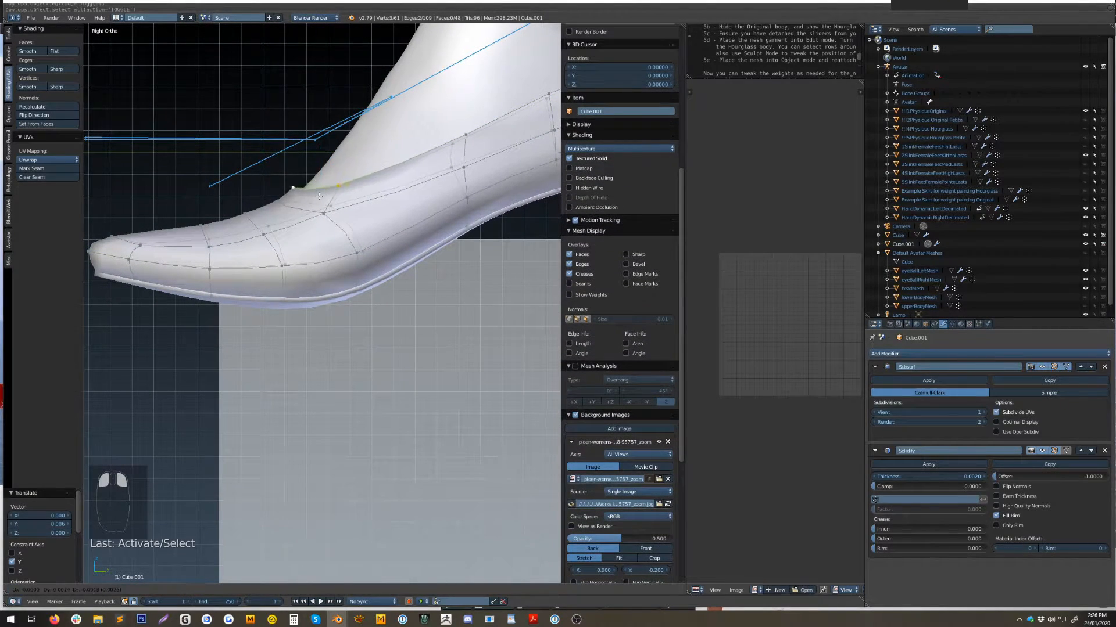
Move the next two vertex pairs across the top of the forefoot toward the toe and slightly down.
alt+right_click(304, 211)
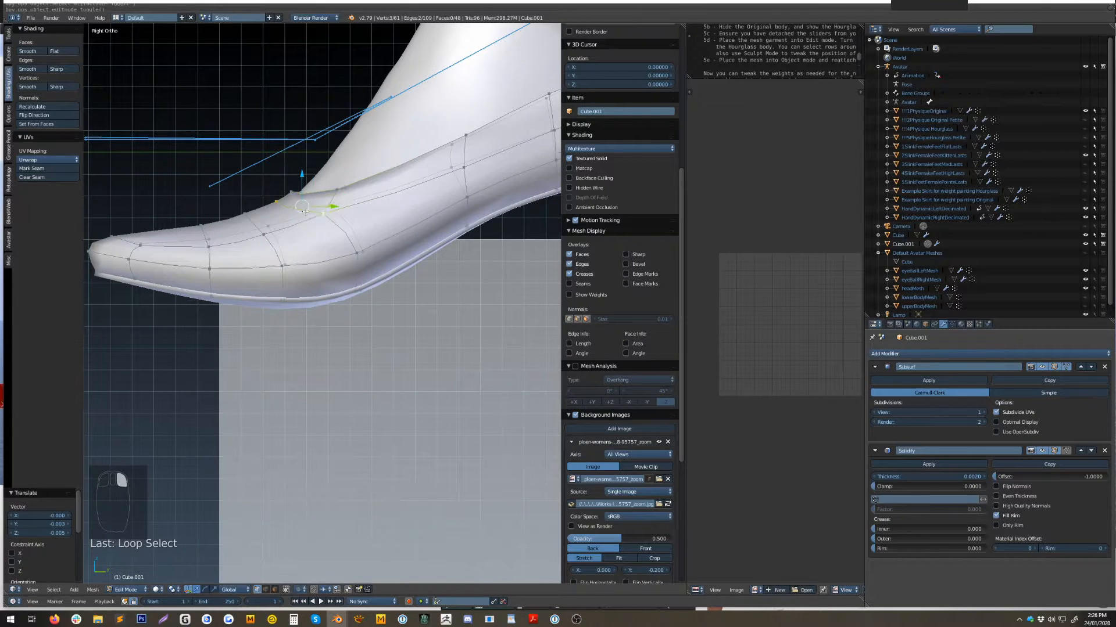
key(g)
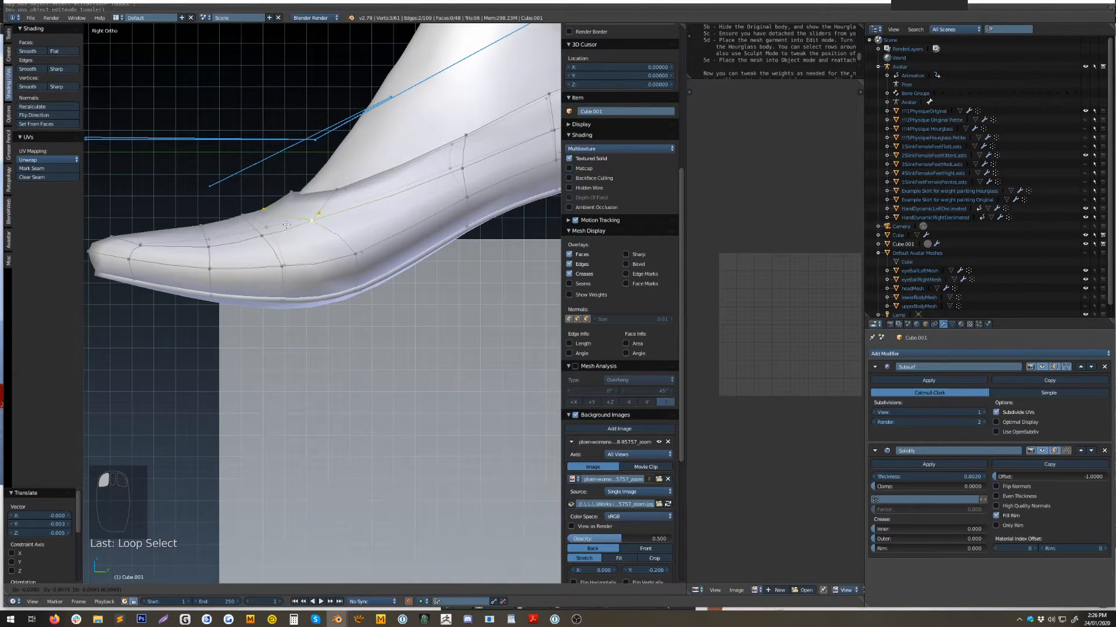
click(285, 226)
right_click(259, 230)
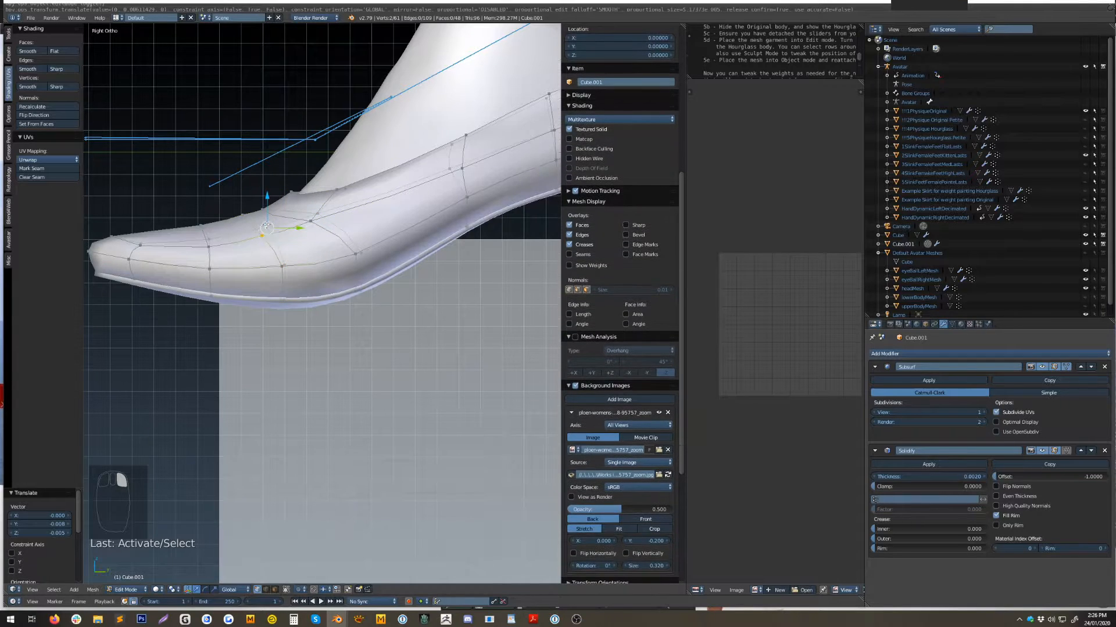
key(g)
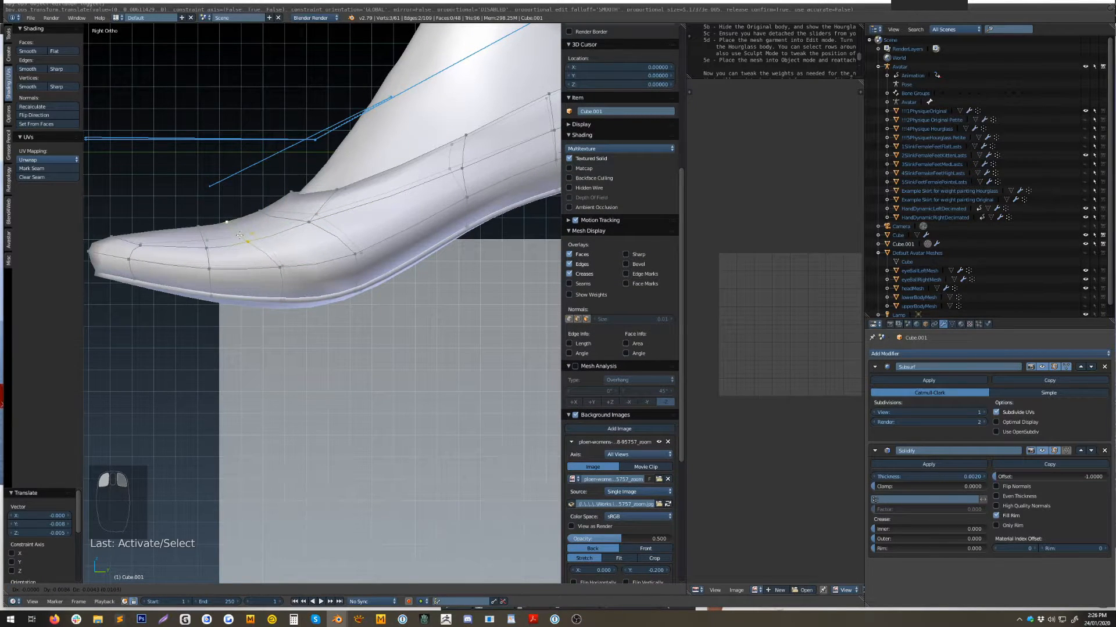
click(240, 235)
Reposition the side vertices of the forefoot and select the vertices in the row nearer the toe.
right_click(280, 267)
shift+right_click(292, 265)
drag(300, 265, 214, 234)
alt+right_click(208, 263)
right_click(205, 239)
shift+right_click(195, 227)
Nudge the vertices at the inner front corner of the opening and along its top edge to fit the foot.
right_click(289, 194)
right_click(323, 190)
mouse_move(354, 201)
mouse_down()
mouse_move(344, 190)
mouse_move(360, 195)
mouse_up()
middle_drag(360, 195, 359, 225)
right_click(359, 225)
drag(363, 210, 356, 210)
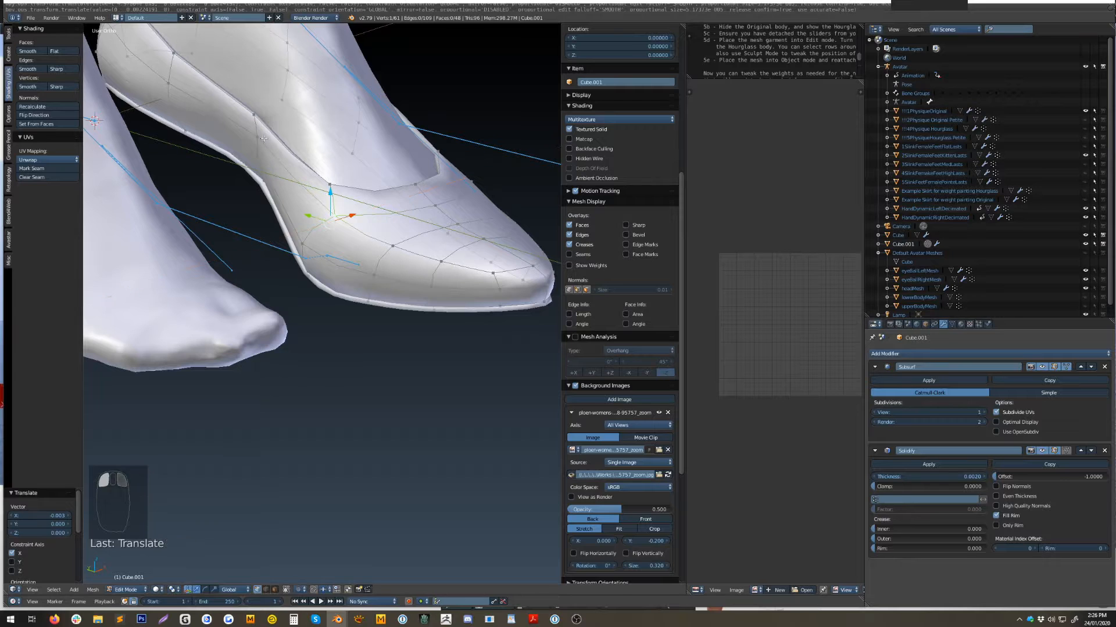
drag(279, 132, 278, 127)
Add a loop cut through the upper's inner side, just behind the front corner of the opening.
middle_drag(341, 240, 343, 273)
key(Tab)
key(Tab)
scroll(366, 296, up, 1)
key(ctrl+r)
click(365, 247)
click(366, 256)
Shift the new loop's top vertex about 0.002 along X and adjust the opening's corner vertex and the one beneath the top edge.
right_click(365, 223)
key(g)
key(x)
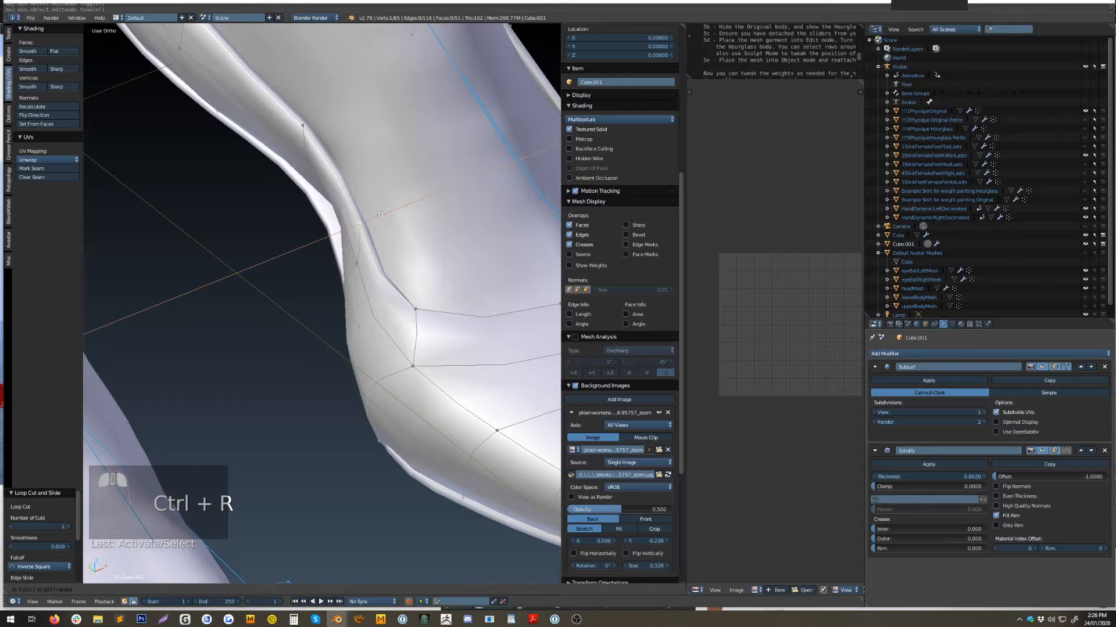
click(380, 215)
middle_drag(380, 215, 408, 334)
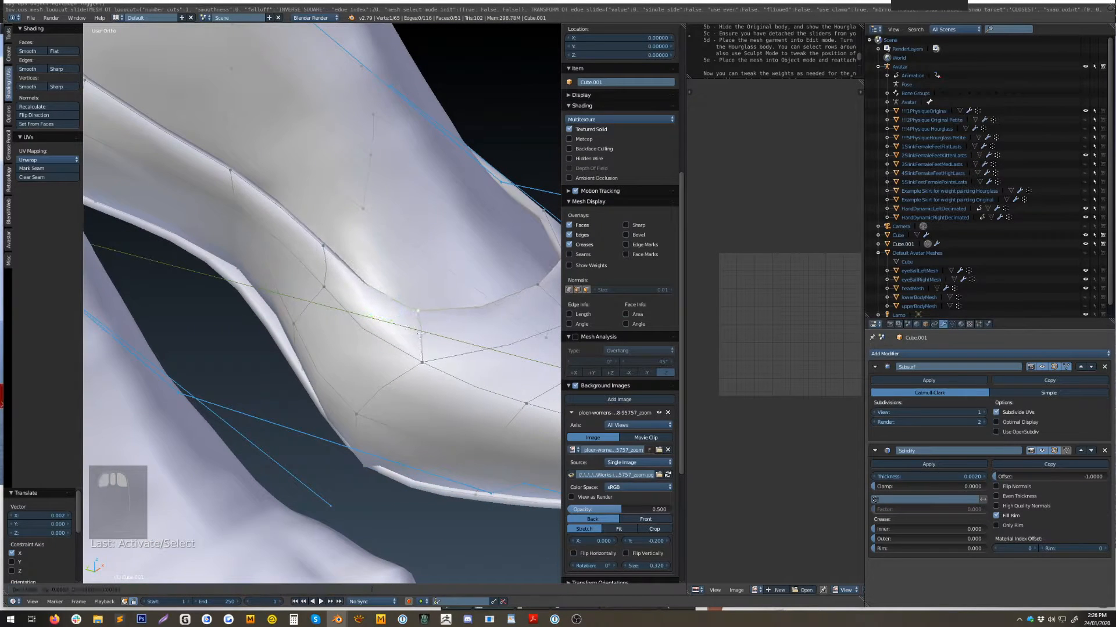
click(417, 340)
key(g)
key(x)
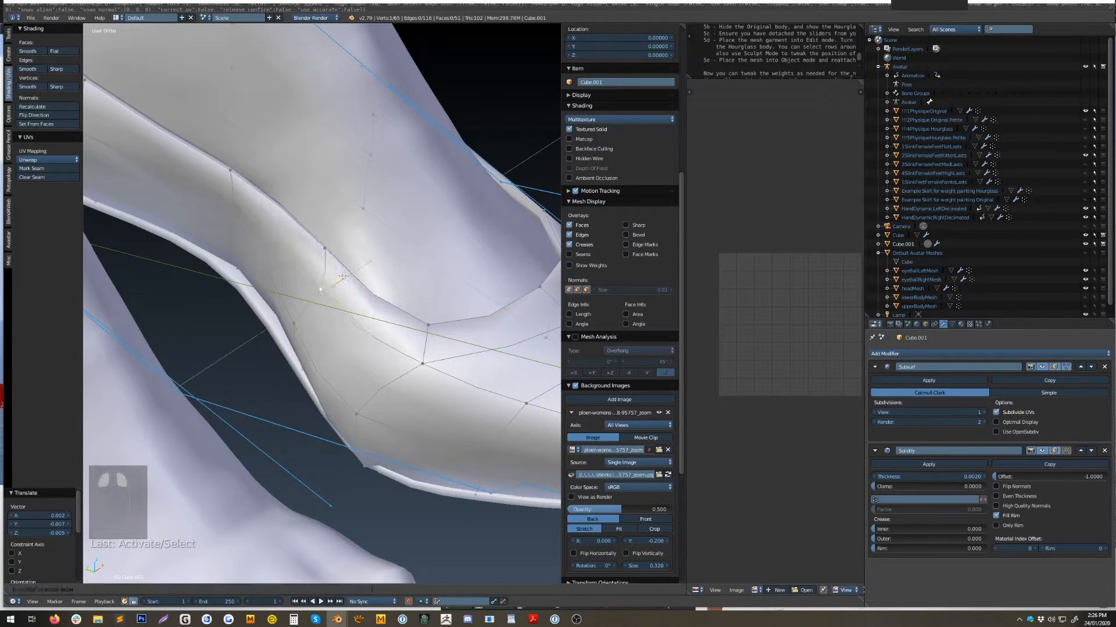
click(342, 276)
Shift two more vertices on the inner side of the upper along X to smooth its shape.
middle_drag(342, 276, 353, 440)
key(g)
key(x)
click(316, 398)
right_click(317, 408)
key(g)
key(x)
click(269, 408)
Shift the vertex beside the outer front corner of the opening along X, and fine-tune its position freely.
middle_drag(269, 408, 362, 362)
key(g)
key(x)
click(309, 404)
key(g)
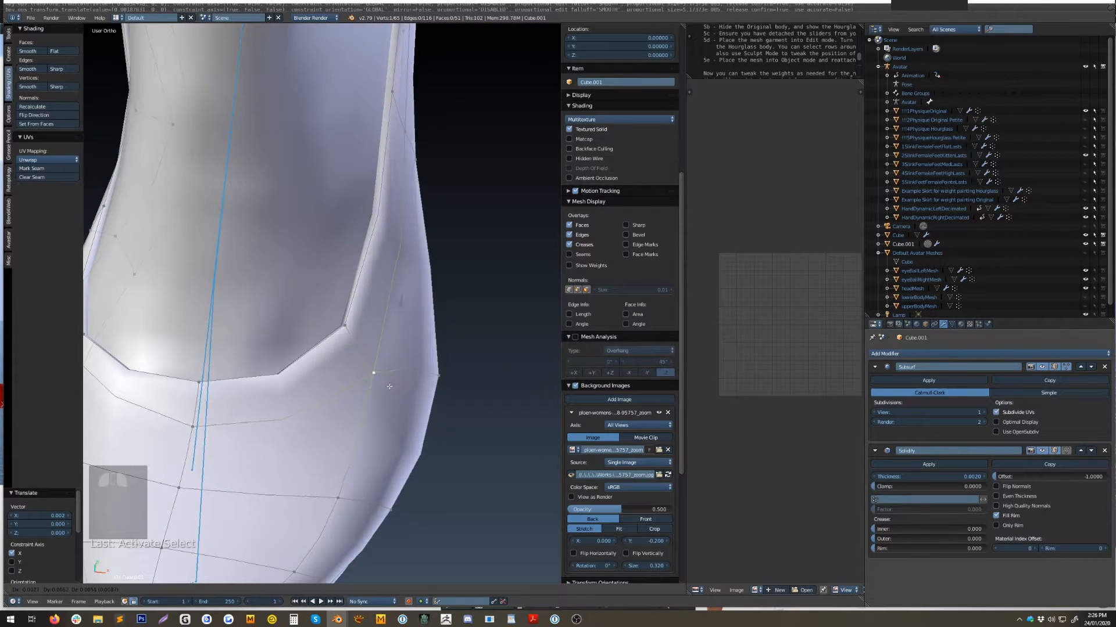
click(384, 371)
middle_drag(384, 370, 320, 339)
key(g)
click(389, 366)
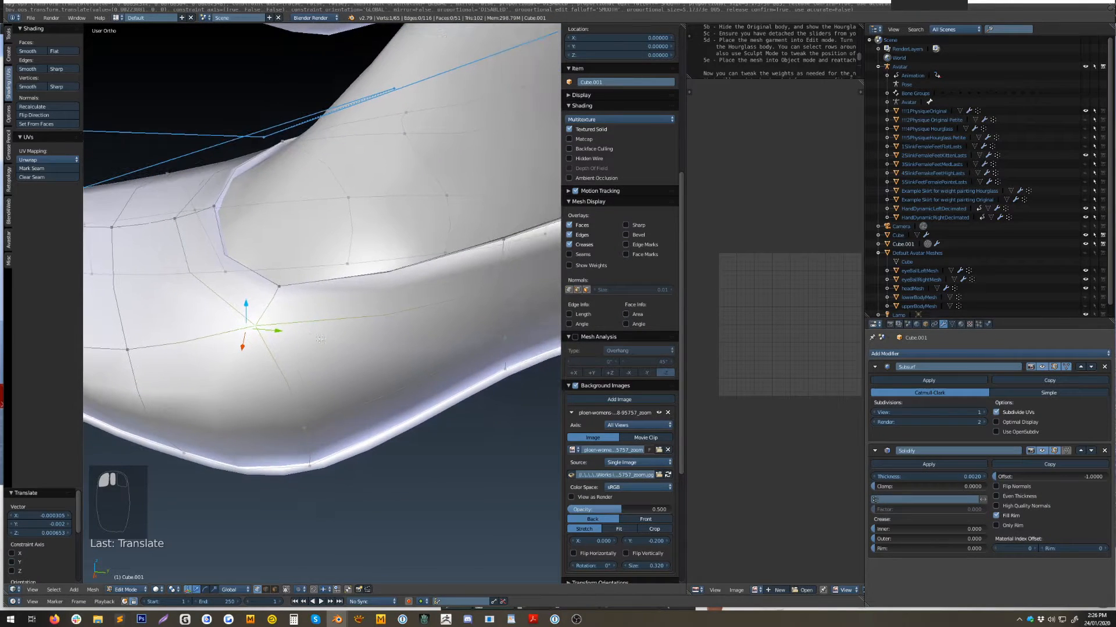
Add a loop cut through the upper's outer side behind the opening's front corner and shift it along Y.
key(ctrl+r)
click(412, 318)
click(410, 319)
middle_drag(410, 320, 387, 337)
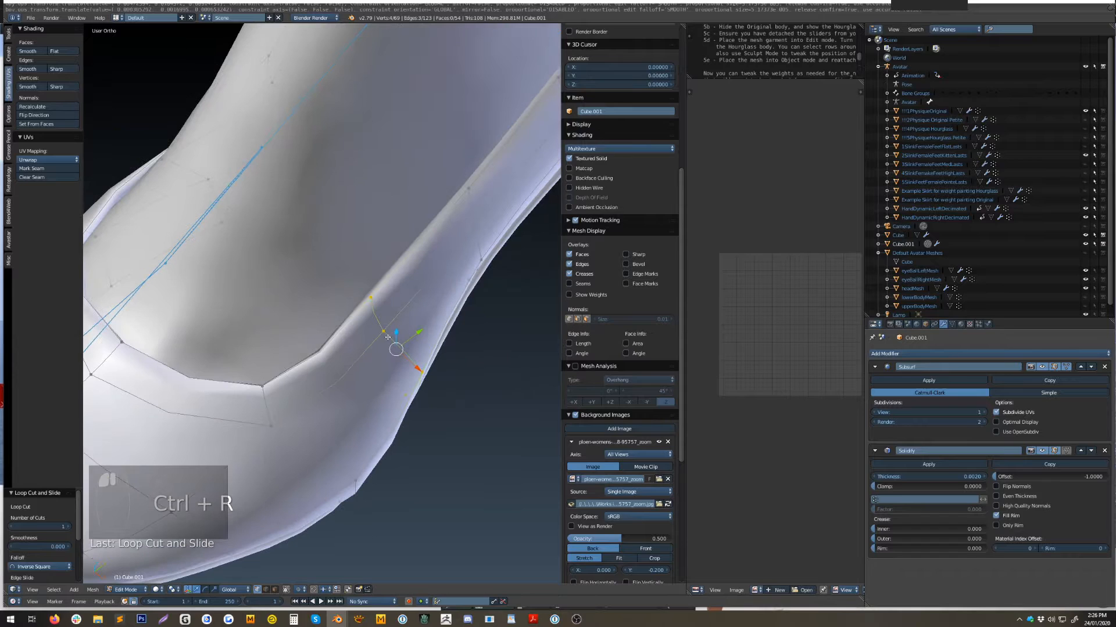
drag(419, 334, 415, 337)
Raise two bottom-edge vertices on the outer side of the upper slightly along Z to follow the sole.
middle_drag(414, 337, 416, 420)
right_click(419, 428)
drag(414, 403, 412, 402)
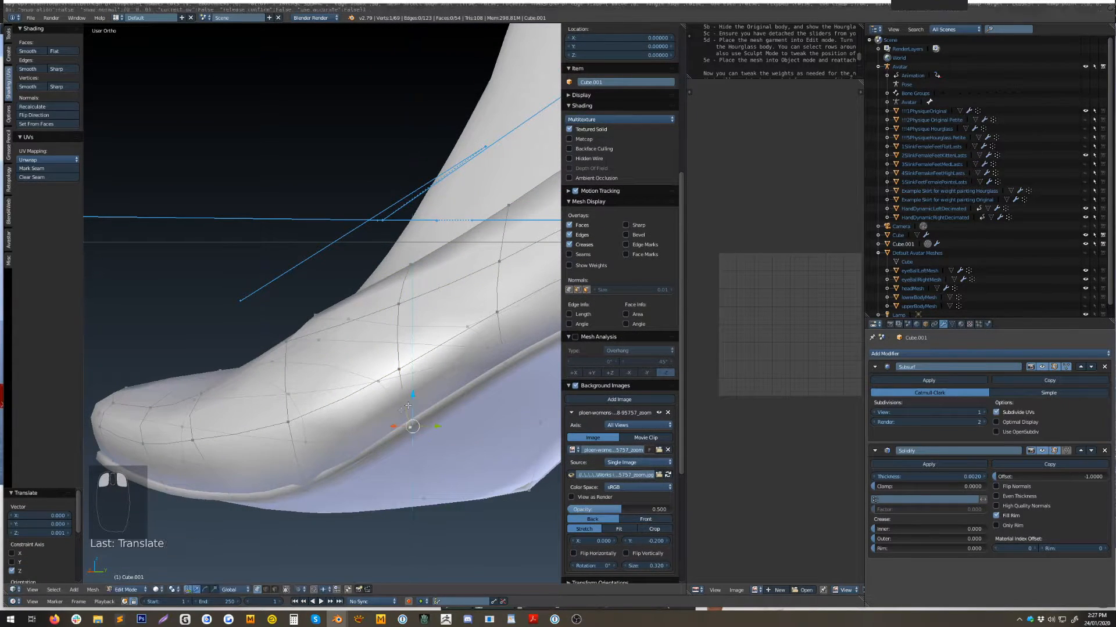
shift+middle_drag(310, 485, 384, 410)
drag(372, 370, 373, 366)
Examine the shoe's underside and the joint between upper and sole in object mode.
scroll(378, 389, up, 4)
middle_drag(482, 438, 350, 302)
scroll(437, 340, down, 6)
key(Tab)
key(a)
key(a)
key(a)
scroll(449, 322, down, 5)
scroll(395, 313, up, 5)
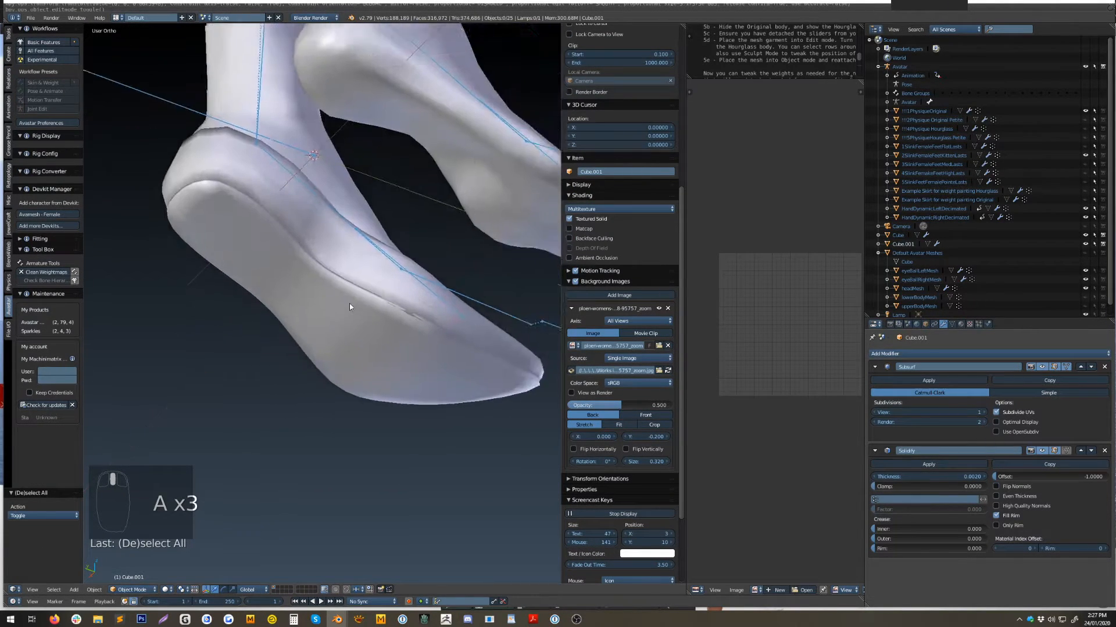
scroll(350, 301, up, 5)
Raise a bottom-edge vertex of the upper along Z and fine-tune it against the sole.
key(Tab)
right_click(506, 329)
middle_drag(505, 329, 488, 407)
drag(505, 300, 505, 285)
middle_drag(505, 285, 480, 319)
drag(479, 319, 479, 319)
middle_drag(479, 319, 372, 293)
Switch to editing the sole object and add a loop cut across its narrow middle section.
key(Tab)
right_click(333, 237)
key(Tab)
key(ctrl+r)
click(368, 290)
middle_drag(458, 359, 309, 341)
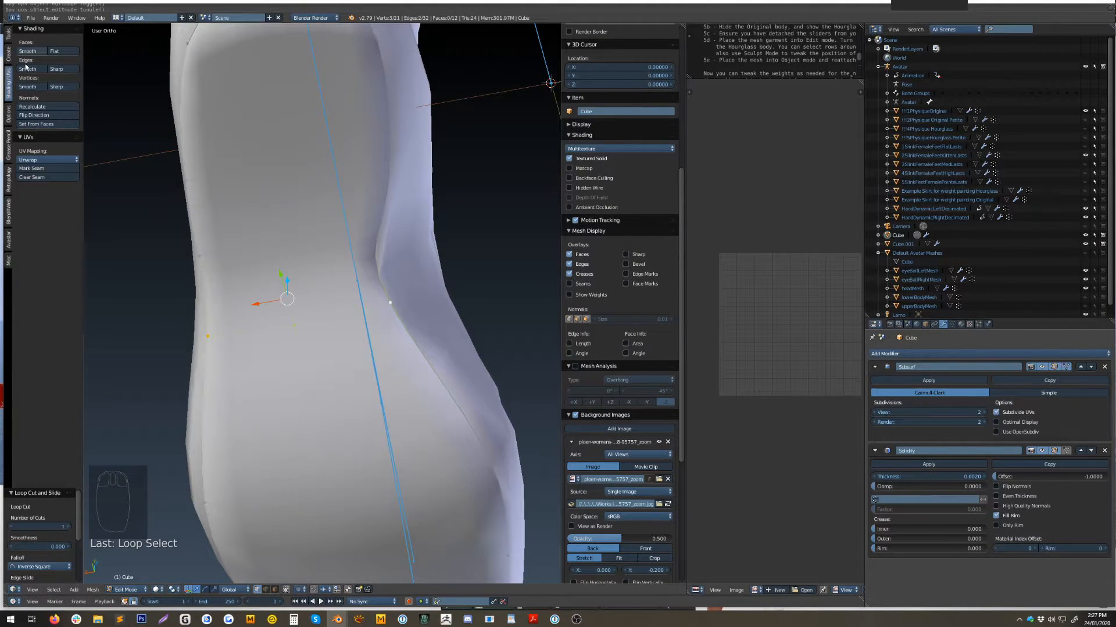
Edge-slide the two neighbouring cross loops under the arch of the sole to reposition them along its length.
click(9, 34)
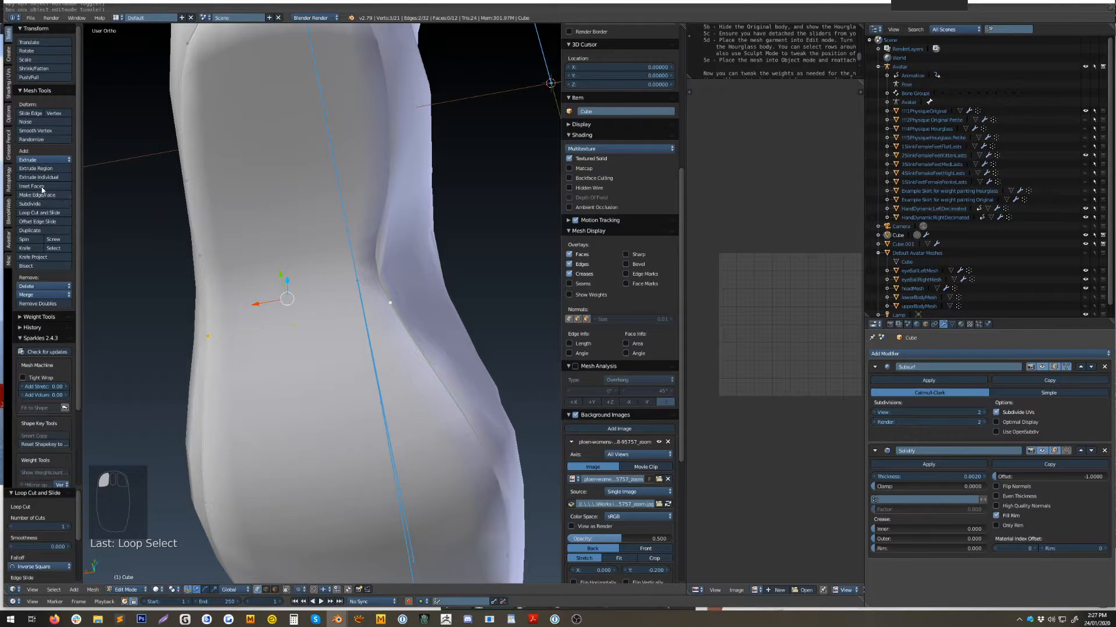
click(38, 114)
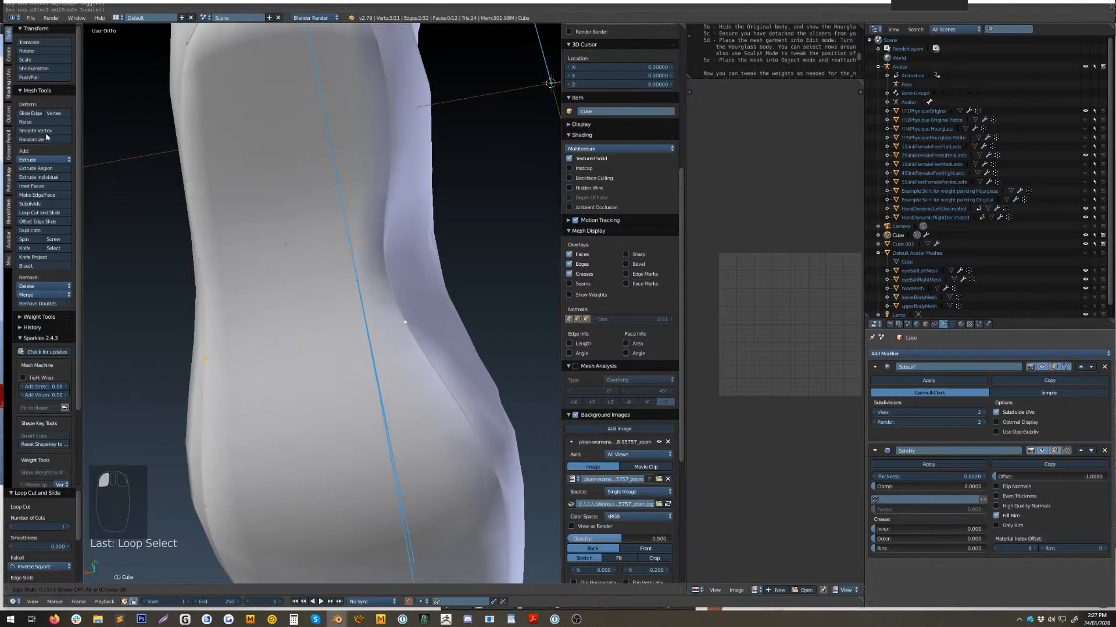
click(57, 155)
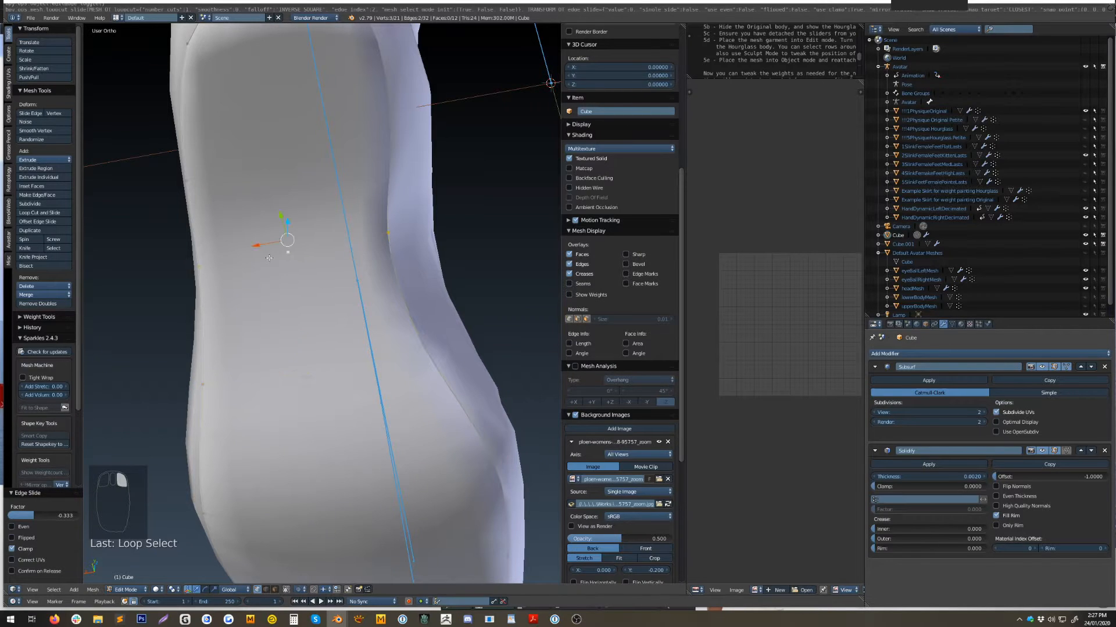
click(35, 115)
click(47, 143)
Move the sole's edge vertices at the arch inward along X, by about 0.007 and 0.004.
middle_drag(423, 281, 262, 372)
right_click(241, 328)
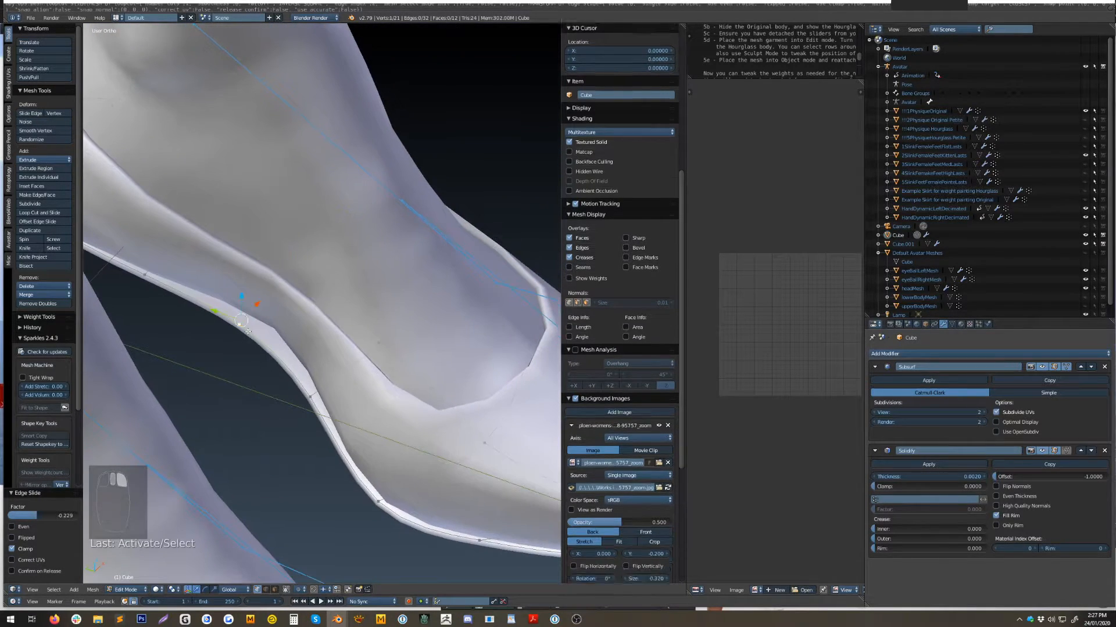
key(g)
key(x)
click(268, 293)
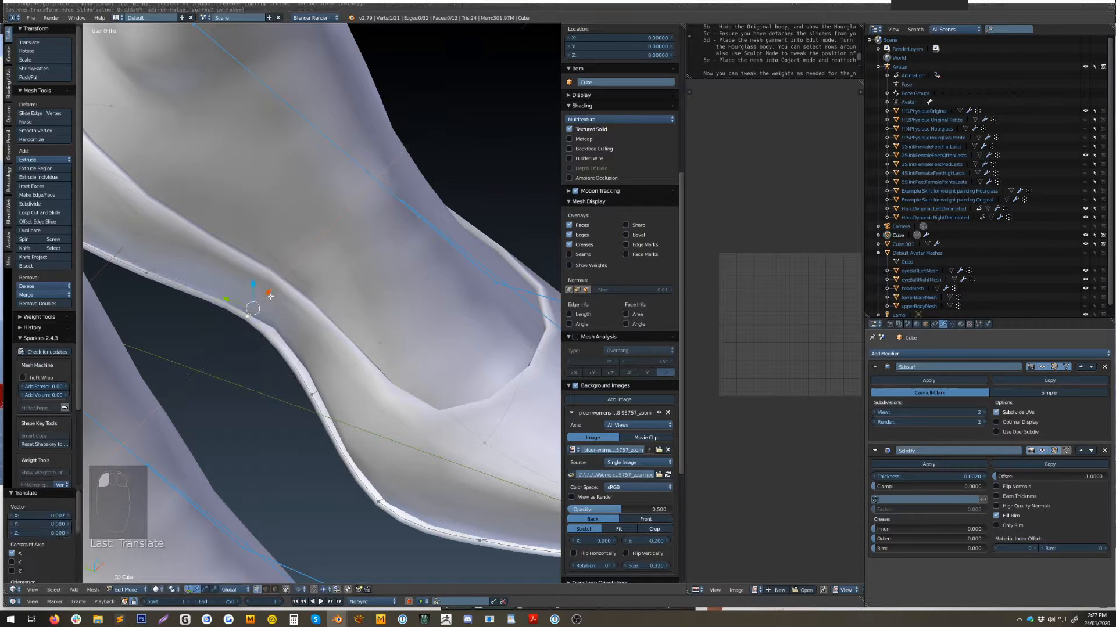
key(g)
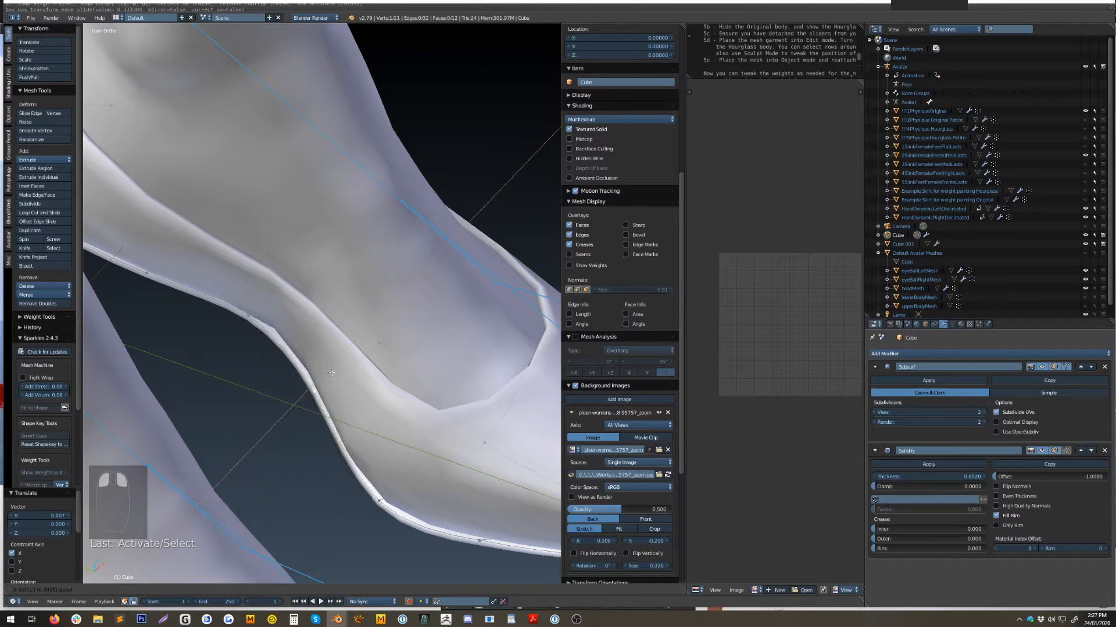
click(332, 372)
middle_drag(332, 372, 486, 285)
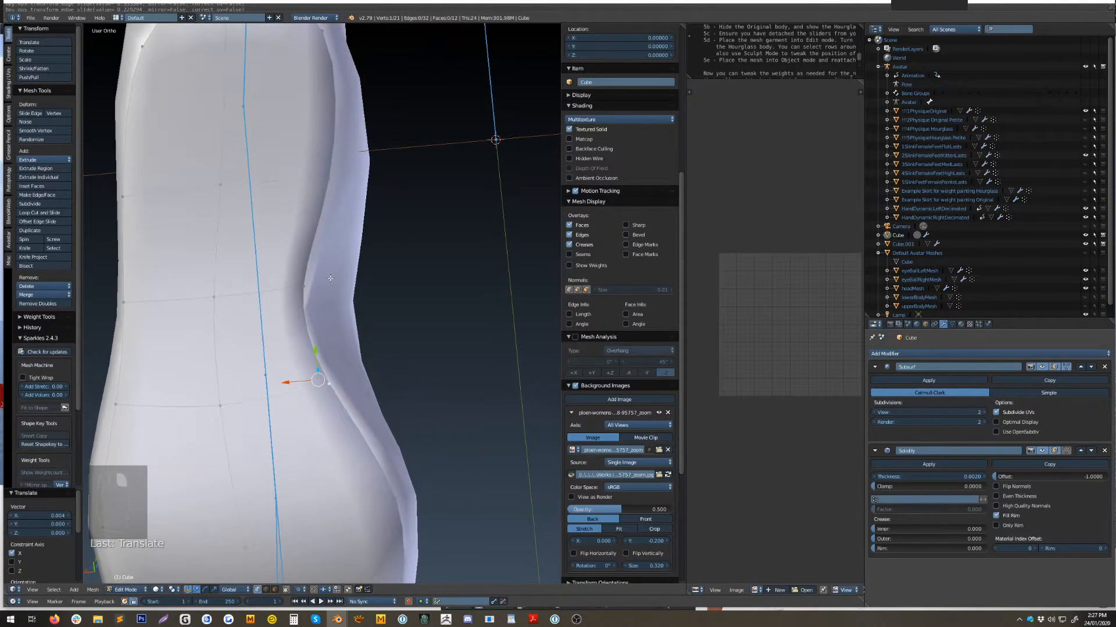
Switch to editing the shoe upper and nudge its bottom-edge vertices at the arch by about -0.001 along X.
key(Tab)
right_click(322, 276)
key(Tab)
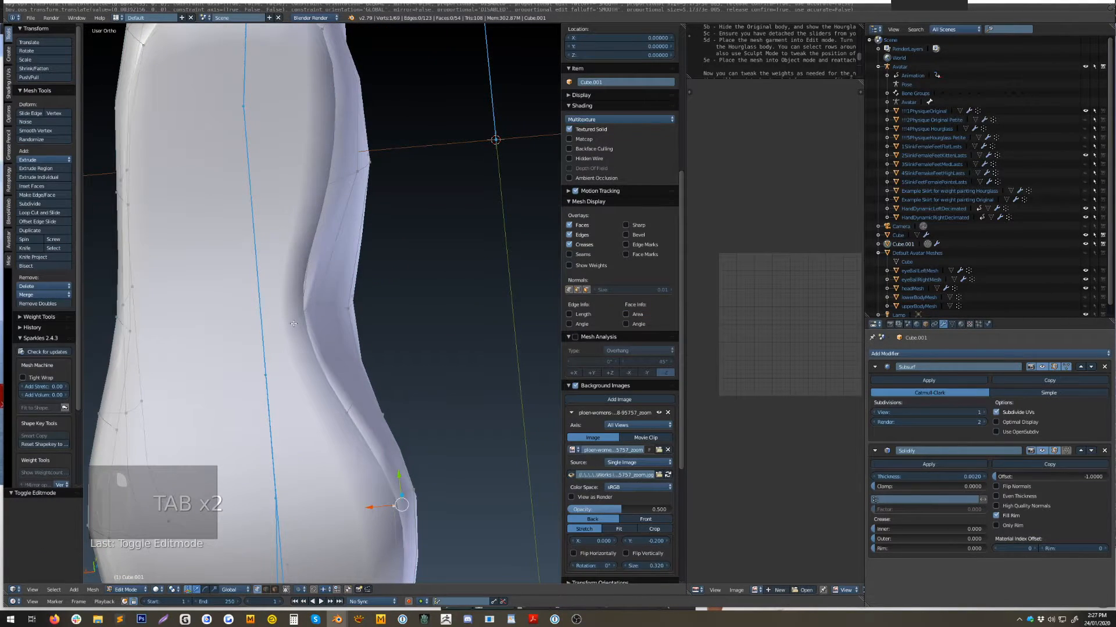
mouse_move(297, 330)
mouse_down()
mouse_move(290, 306)
mouse_move(323, 304)
mouse_move(310, 312)
mouse_up()
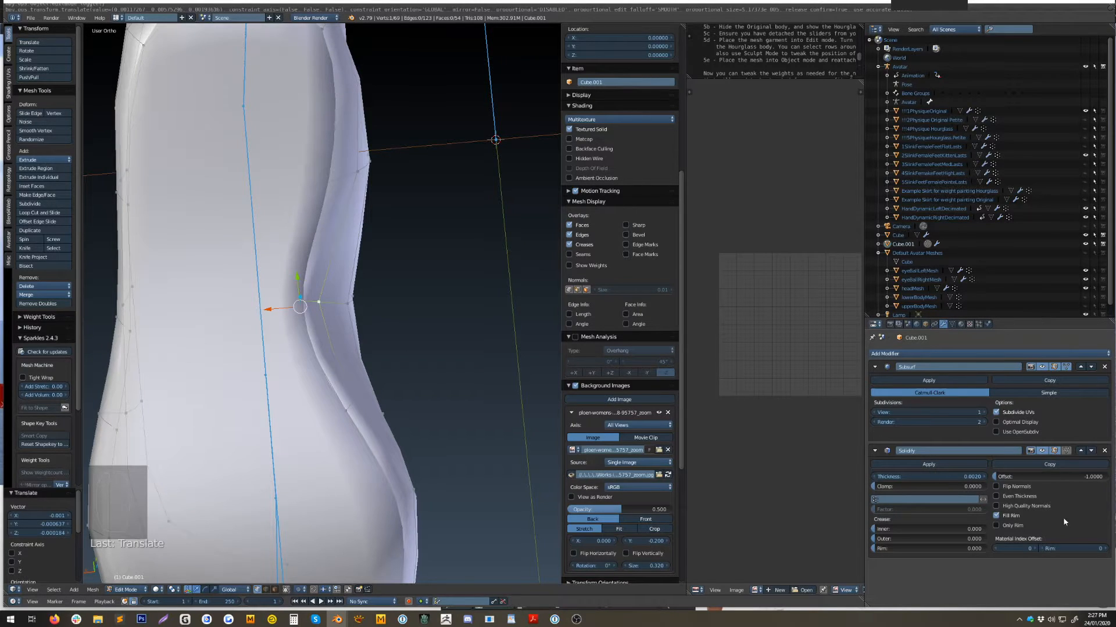
Place the upper's Solidify modifier above Subsurf in the modifier stack.
click(1081, 451)
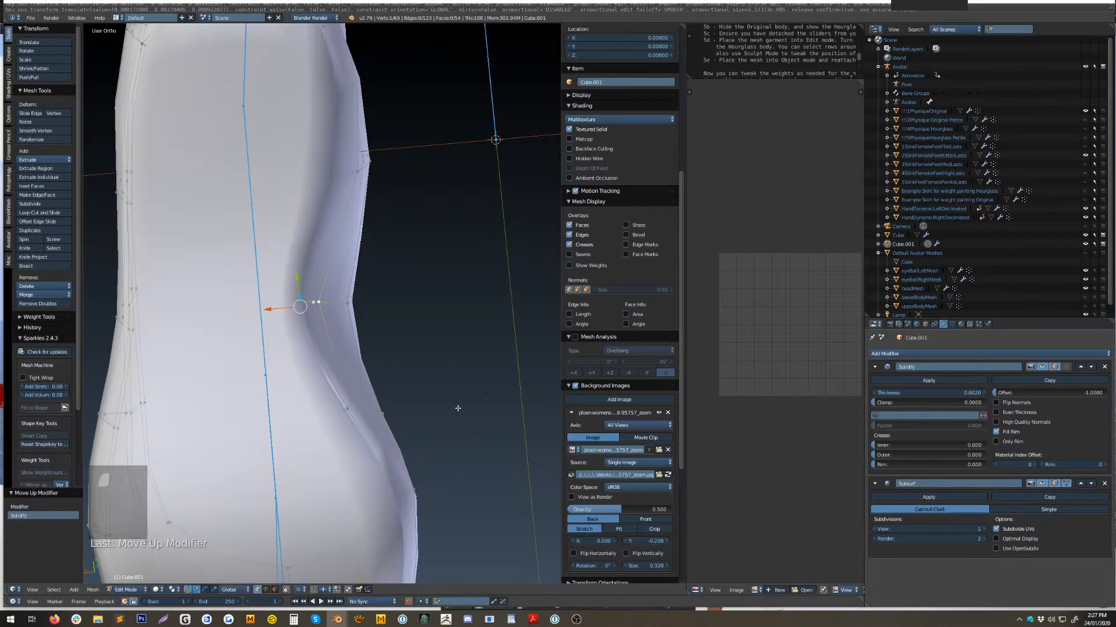
middle_drag(472, 394, 296, 401)
key(Tab)
key(a)
key(a)
scroll(393, 348, up, 4)
Reposition two vertices along the upper's bottom edge so it follows the sole.
key(Tab)
mouse_move(407, 302)
middle_down()
mouse_move(388, 295)
mouse_move(410, 323)
middle_up()
right_click(455, 264)
middle_drag(458, 271, 471, 284)
drag(472, 277, 504, 313)
right_click(465, 195)
drag(498, 181, 509, 177)
Edit the sole in right side view and raise its cross row under the arch slightly toward the upper.
middle_drag(540, 355, 443, 264)
key(Tab)
right_click(442, 264)
key(Tab)
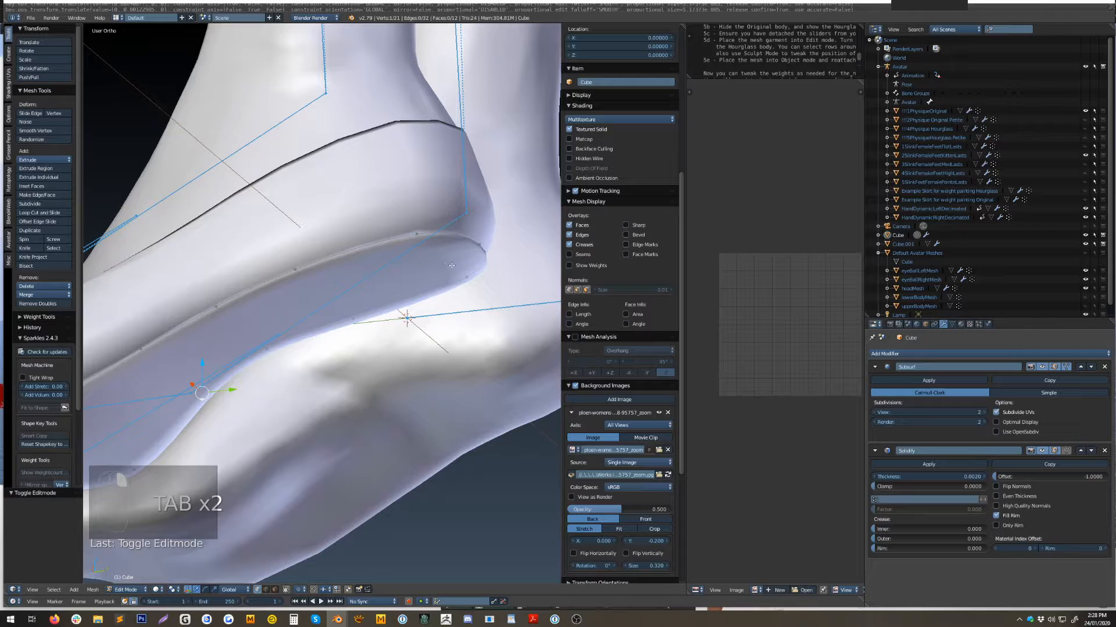
key(KP_1)
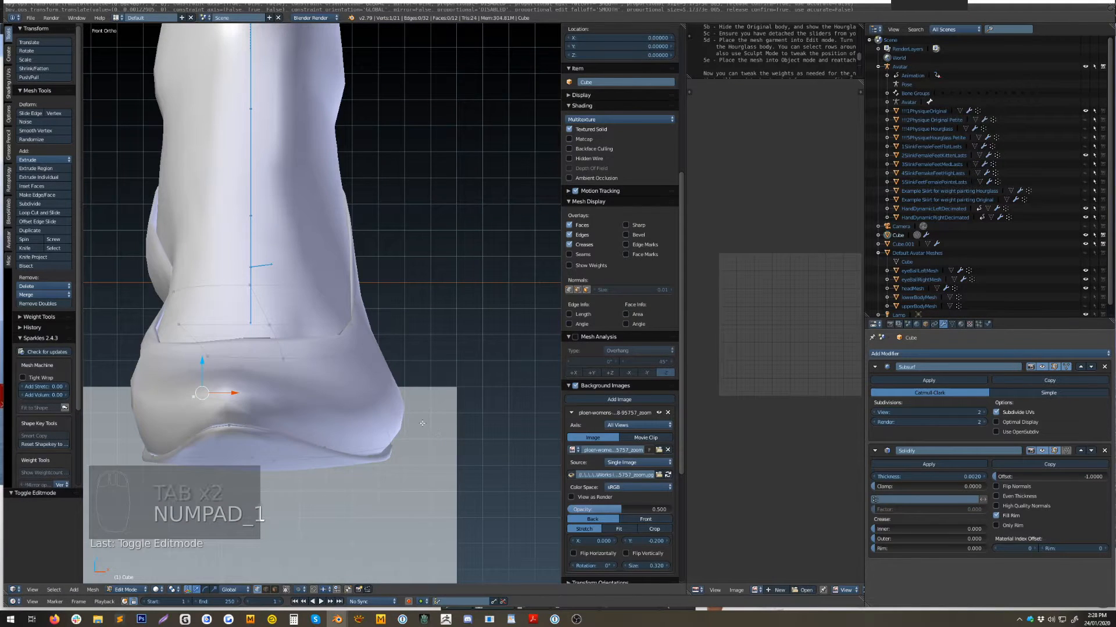
key(KP_3)
scroll(243, 398, up, 4)
key(a)
key(a)
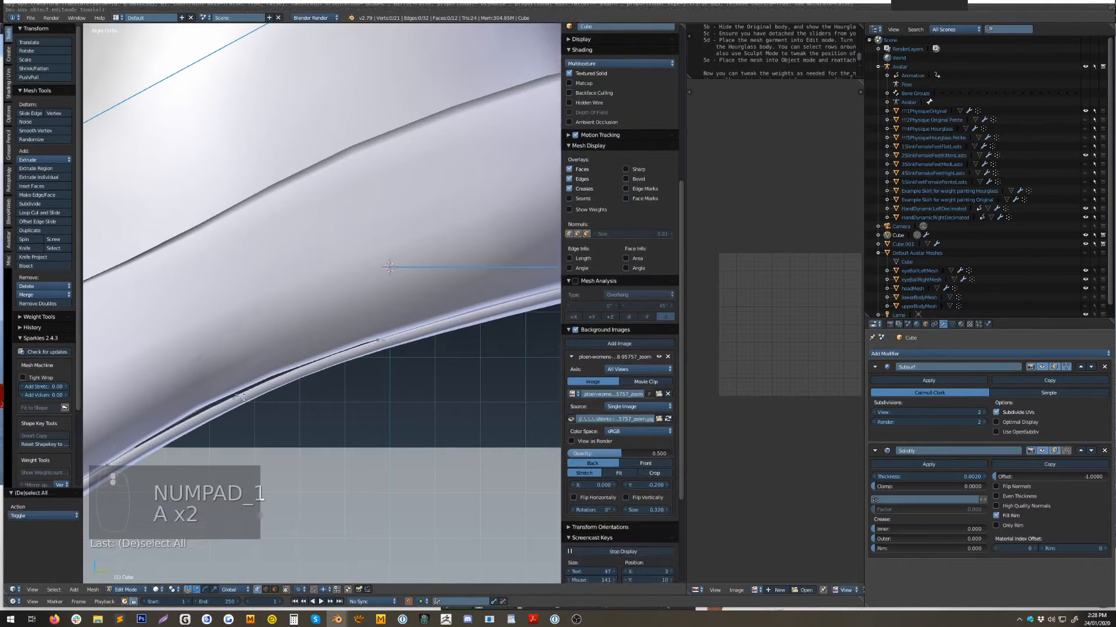
click(236, 394)
drag(236, 362, 236, 355)
Raise the sole's next cross row toward the ball of the foot slightly to close the gap with the upper.
shift+middle_drag(204, 433, 399, 311)
key(a)
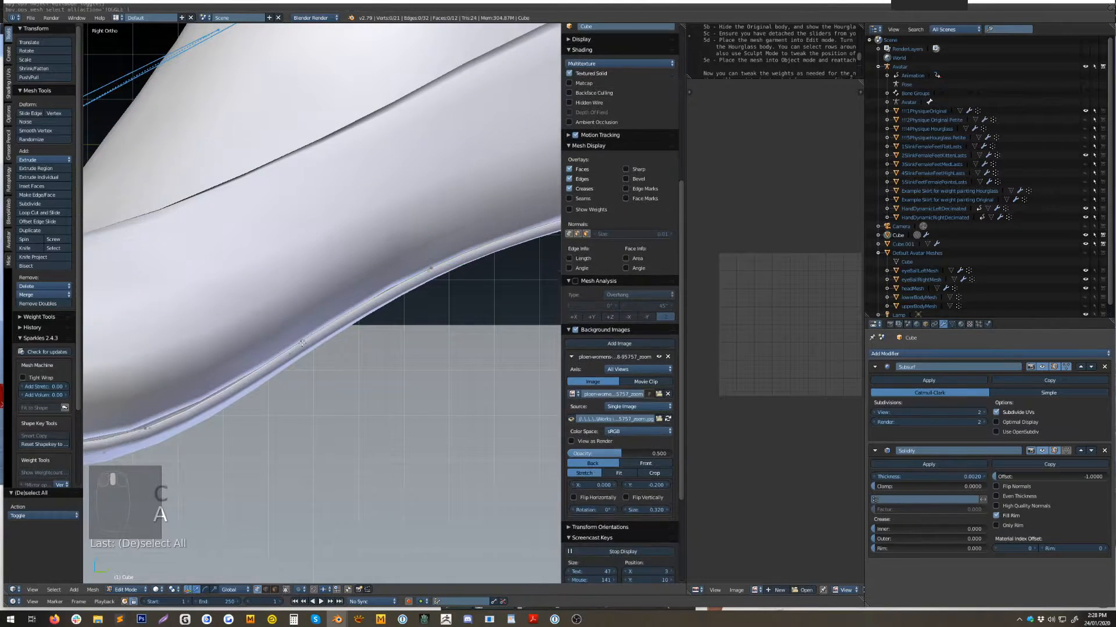
key(c)
click(299, 366)
drag(303, 308, 303, 305)
Raise the sole's cross loop behind the ball of the foot slightly and return to Object Mode.
shift+middle_drag(184, 428, 392, 339)
key(a)
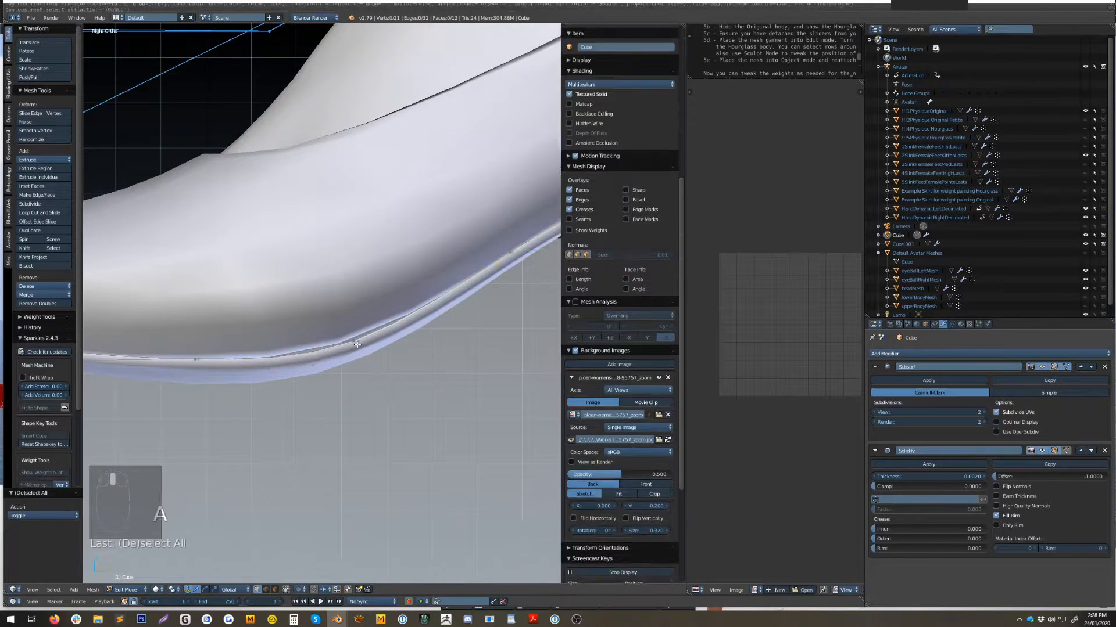
alt+right_click(335, 350)
drag(341, 338, 341, 331)
key(Tab)
key(a)
Edit the upper in right side view and lower its bottom-edge vertices at the heel onto the sole.
scroll(372, 375, down, 7)
middle_drag(373, 376, 307, 408)
scroll(413, 353, up, 5)
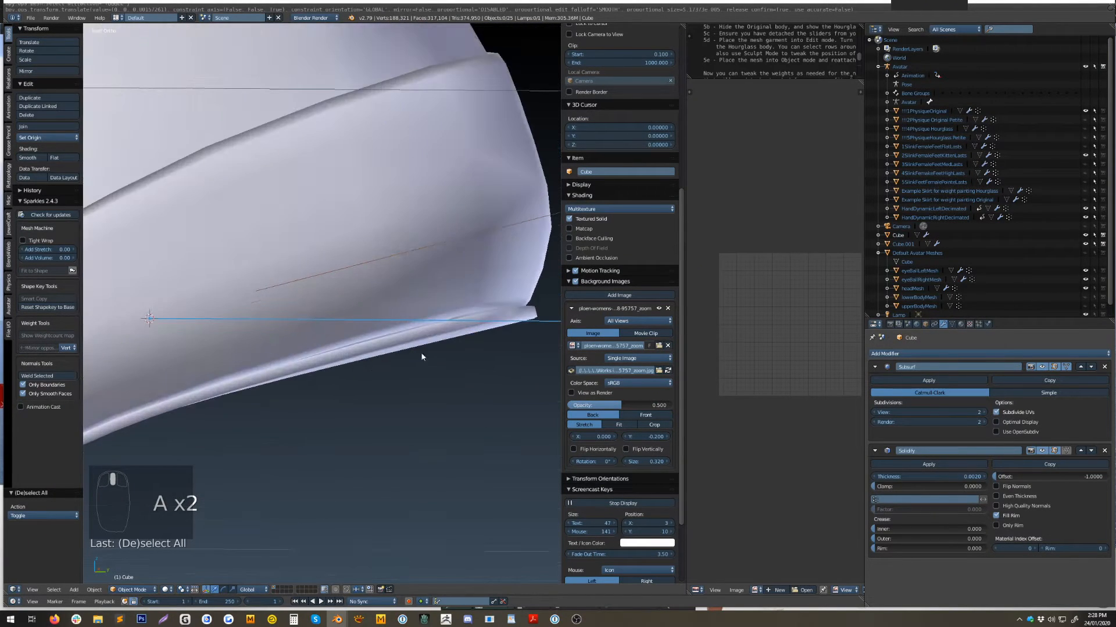
key(KP_3)
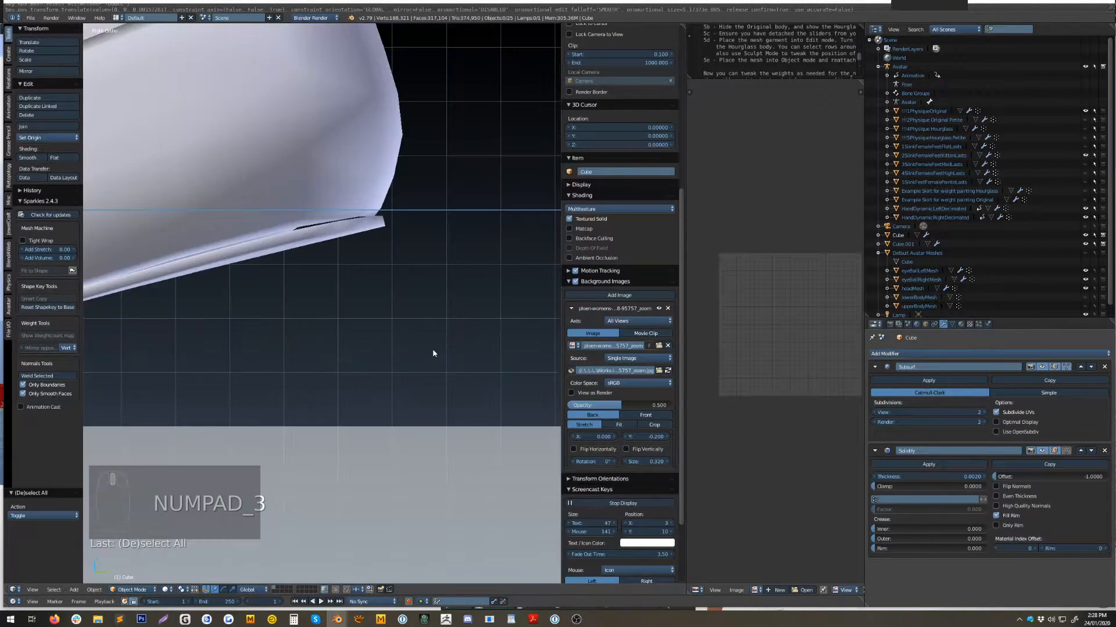
scroll(423, 336, up, 2)
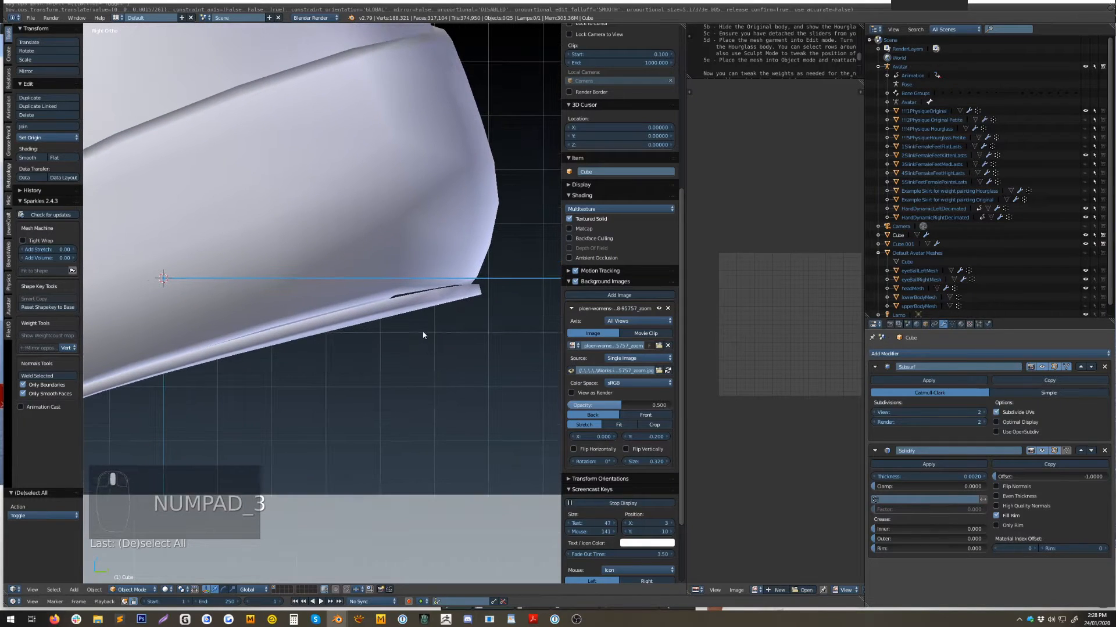
right_click(405, 294)
key(Tab)
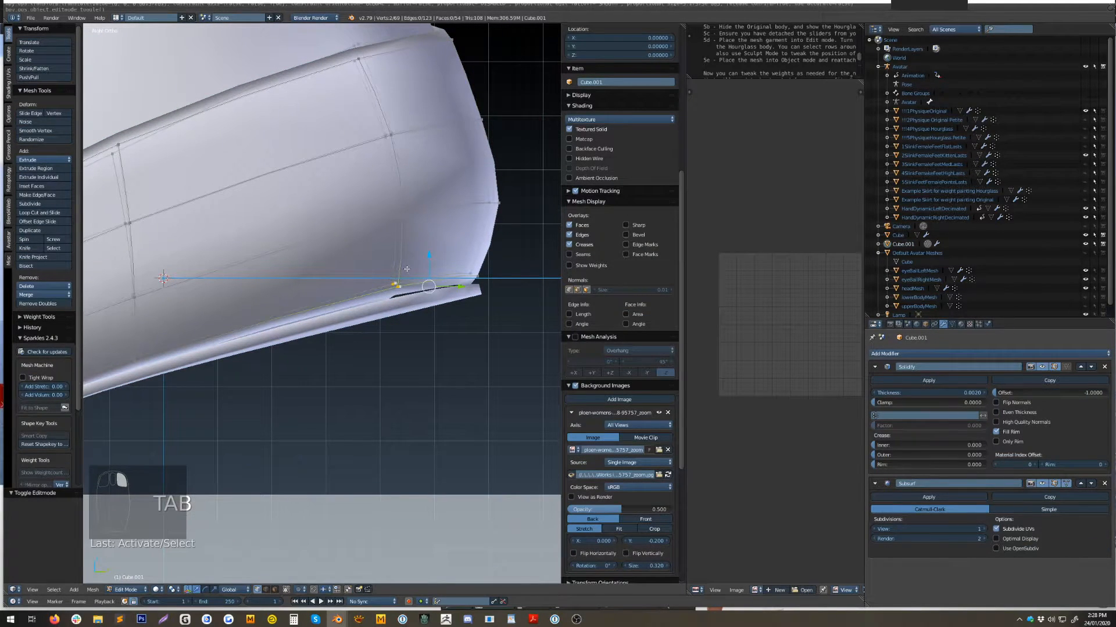
drag(427, 254, 433, 266)
Lower the upper's bottom-edge vertices under the arch to meet the sole, then leave Edit Mode.
shift+middle_drag(143, 364, 298, 313)
right_click(297, 314)
drag(282, 292, 288, 311)
key(Tab)
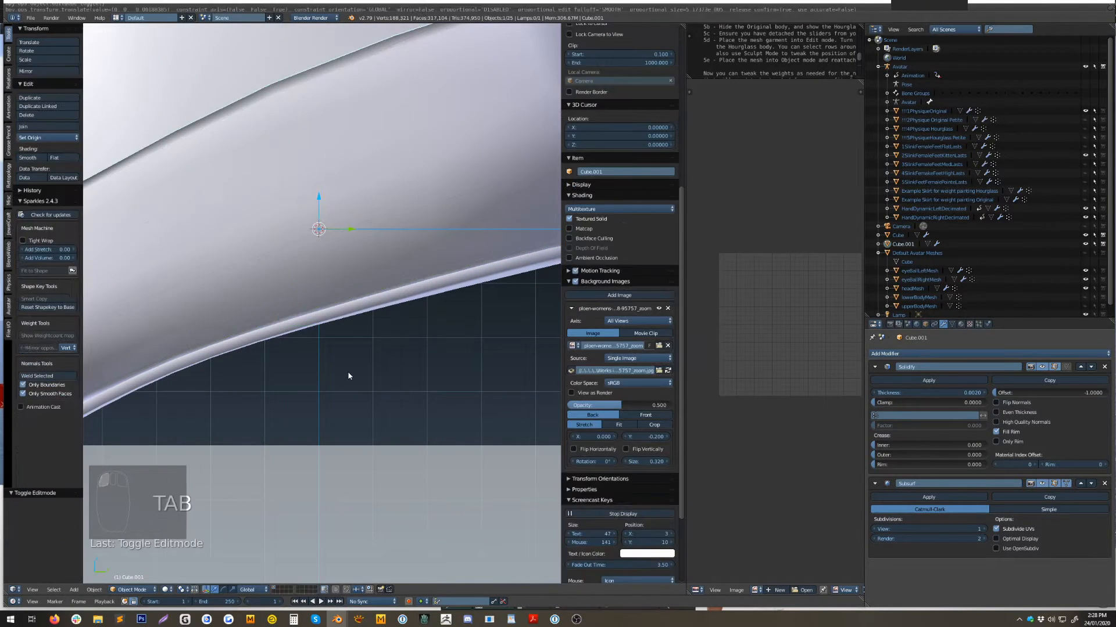
key(a)
key(a)
Lower the upper's bottom-edge vertices at the toe by about 0.001 in Z onto the sole.
scroll(378, 348, down, 4)
shift+middle_drag(409, 353, 524, 336)
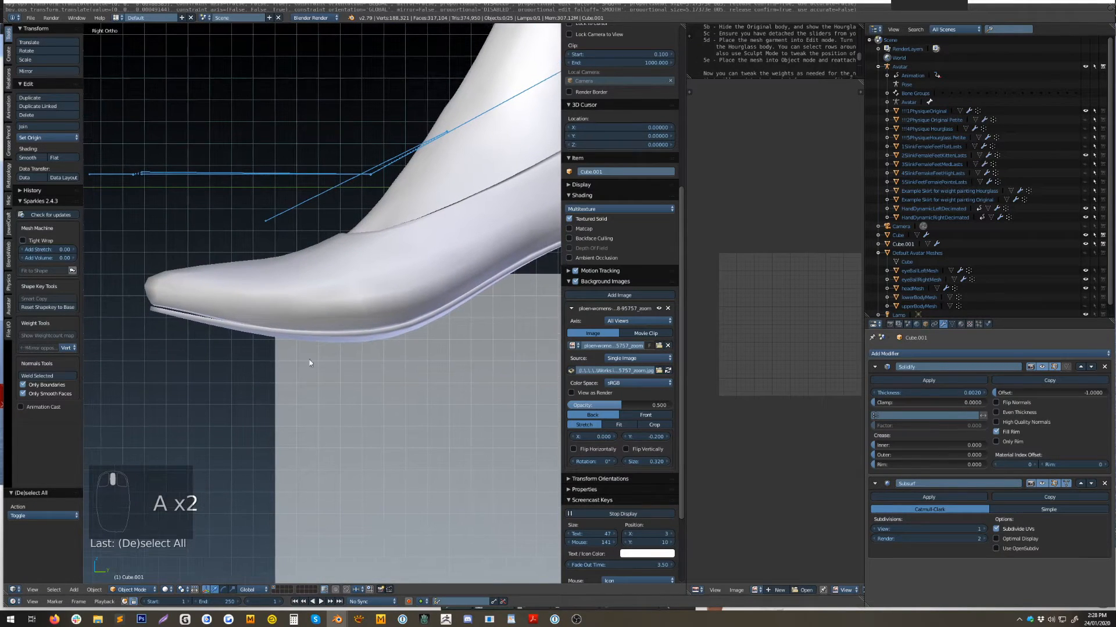
shift+middle_drag(366, 351, 521, 345)
scroll(371, 388, up, 9)
key(Tab)
right_click(277, 270)
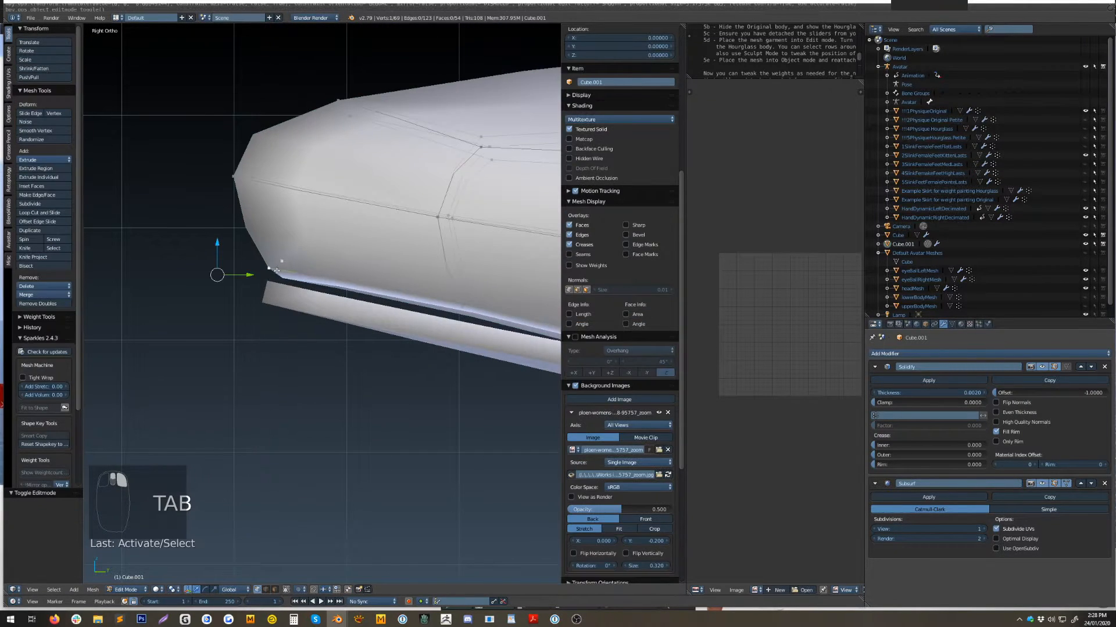
shift+right_click(469, 299)
drag(367, 267, 364, 280)
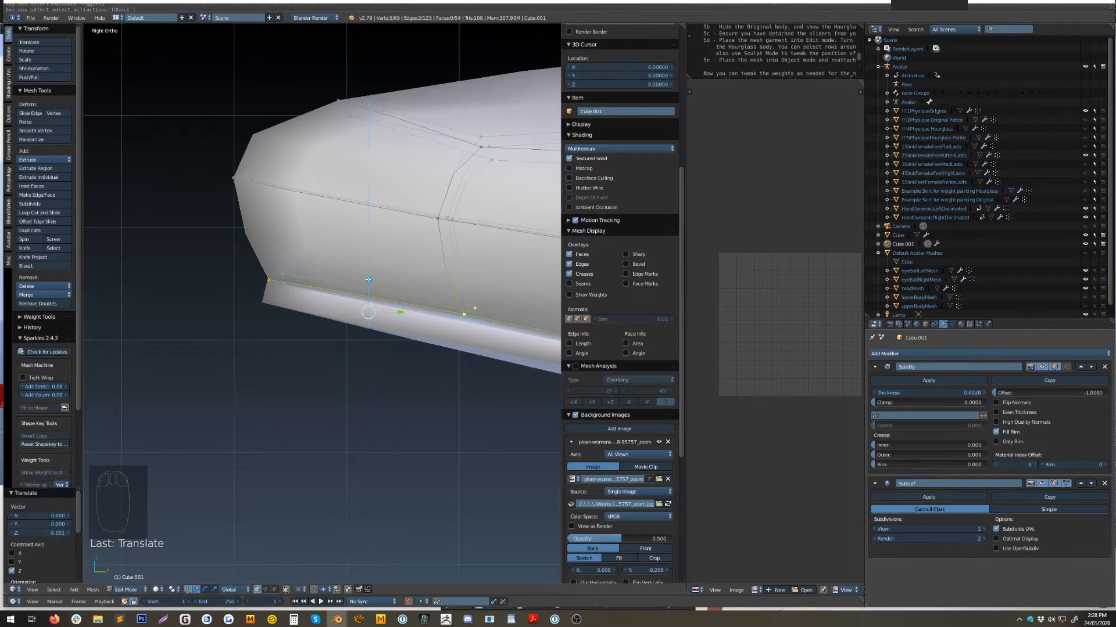
Rotate the selected toe-edge vertices of the upper slightly and shift them to align with the sole's slope.
shift+middle_drag(441, 303, 407, 306)
key(r)
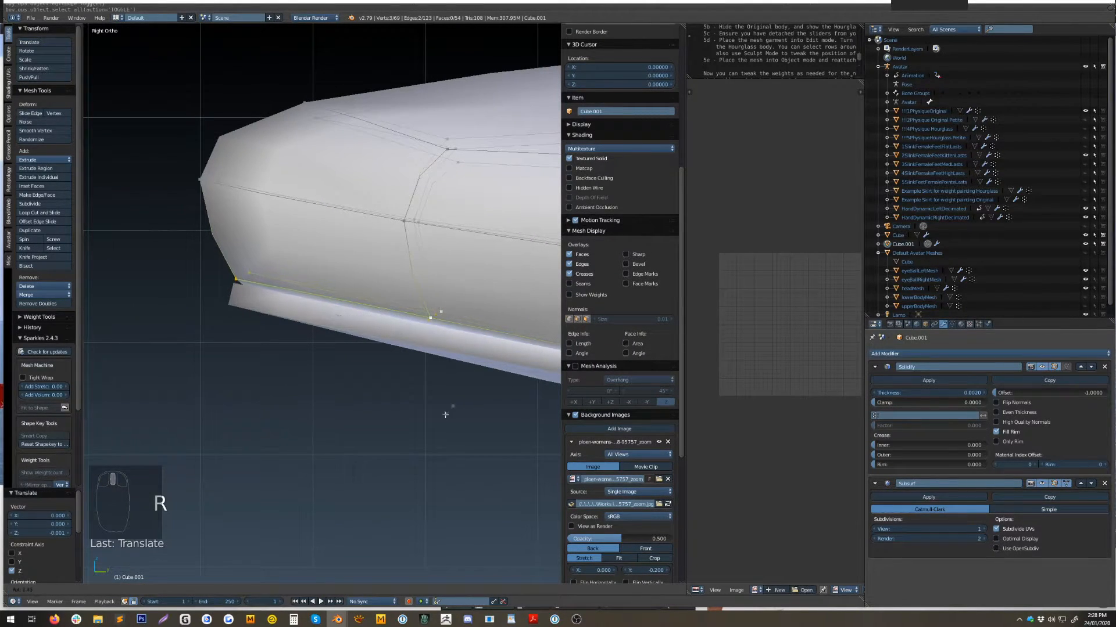
click(382, 423)
drag(363, 314, 353, 318)
key(Tab)
key(a)
key(a)
scroll(354, 317, down, 4)
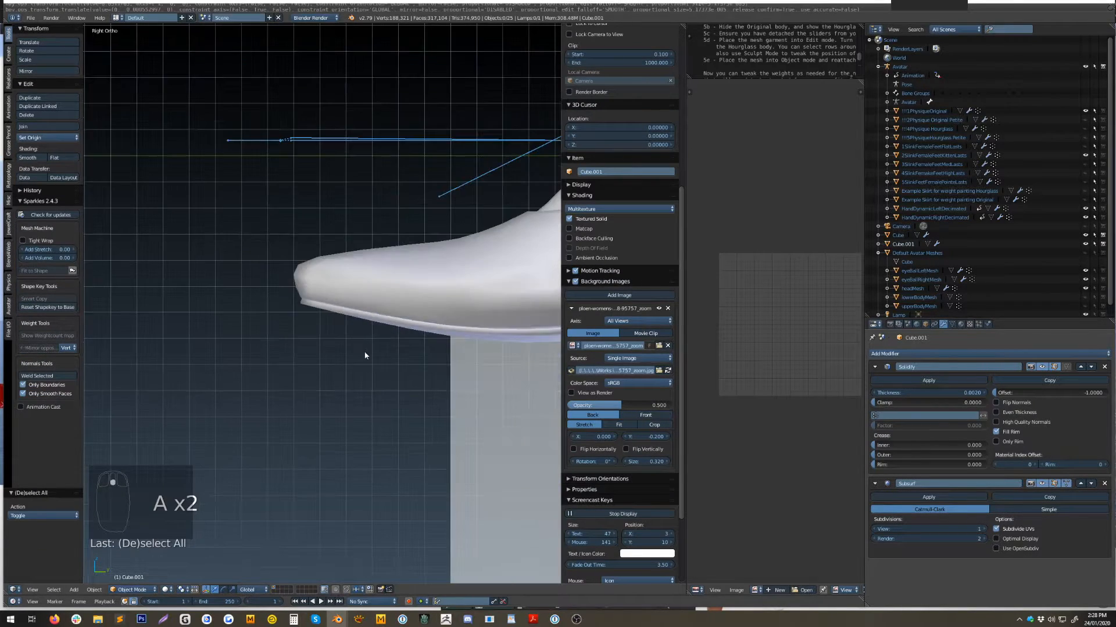
middle_drag(391, 365, 301, 391)
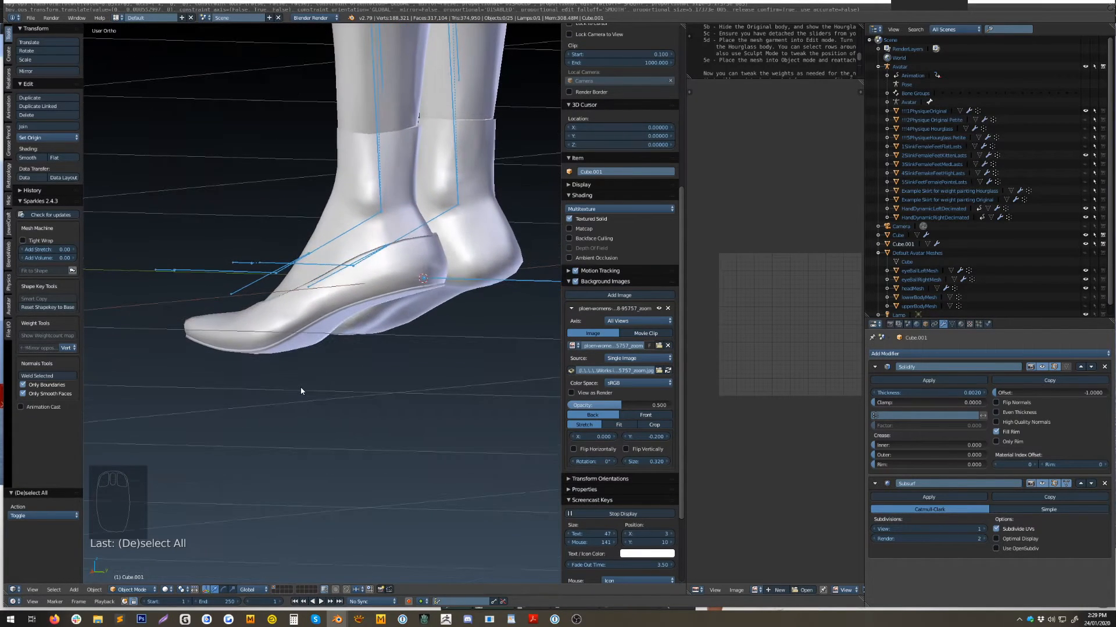
scroll(367, 409, up, 5)
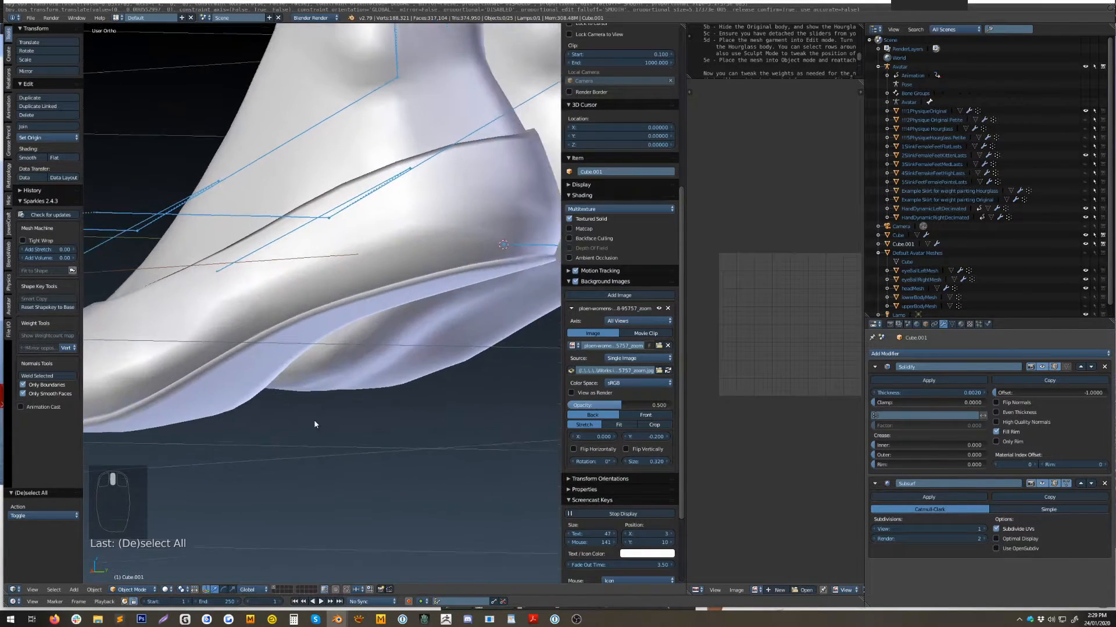
Duplicate the heel-end faces of the sole in place and separate the copy into its own object.
right_click(375, 316)
key(Tab)
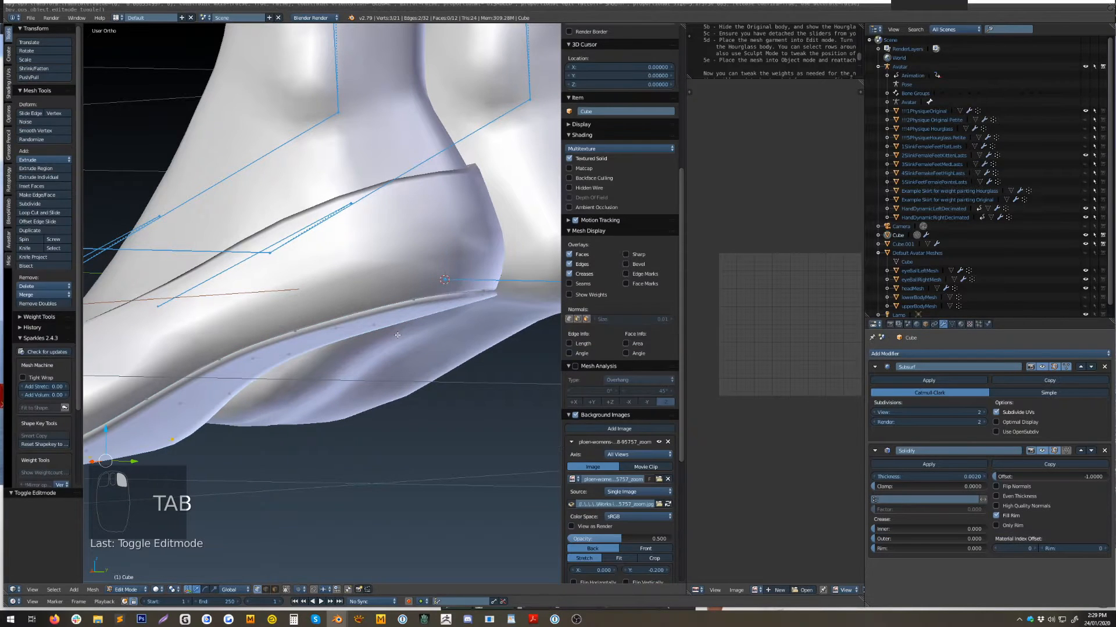
key(KP_3)
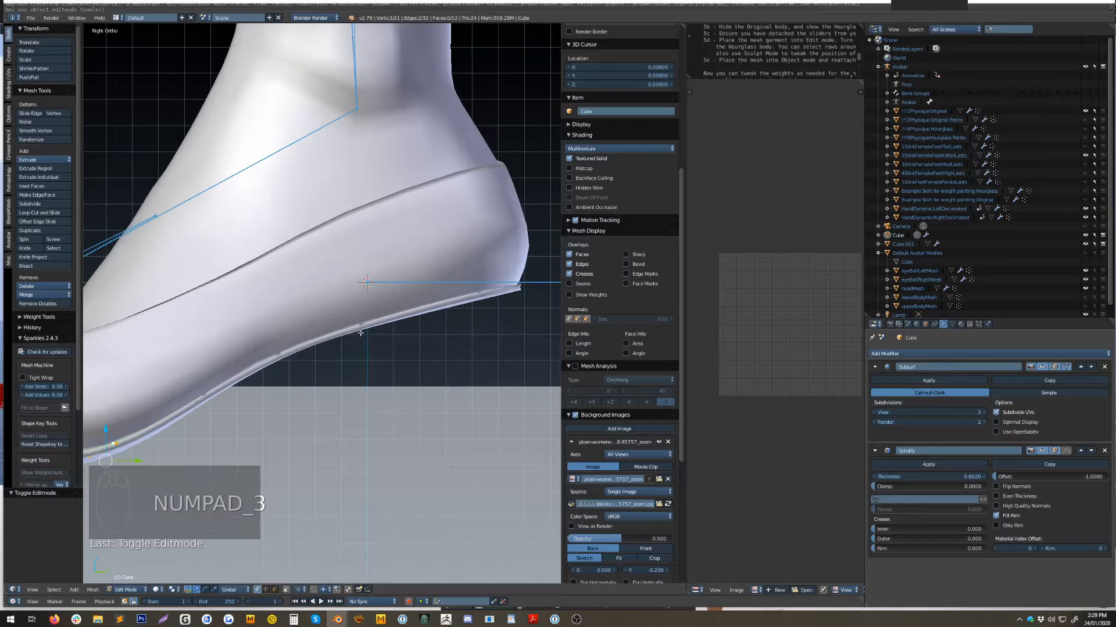
key(a)
key(a)
scroll(372, 340, down, 3)
scroll(384, 351, up, 2)
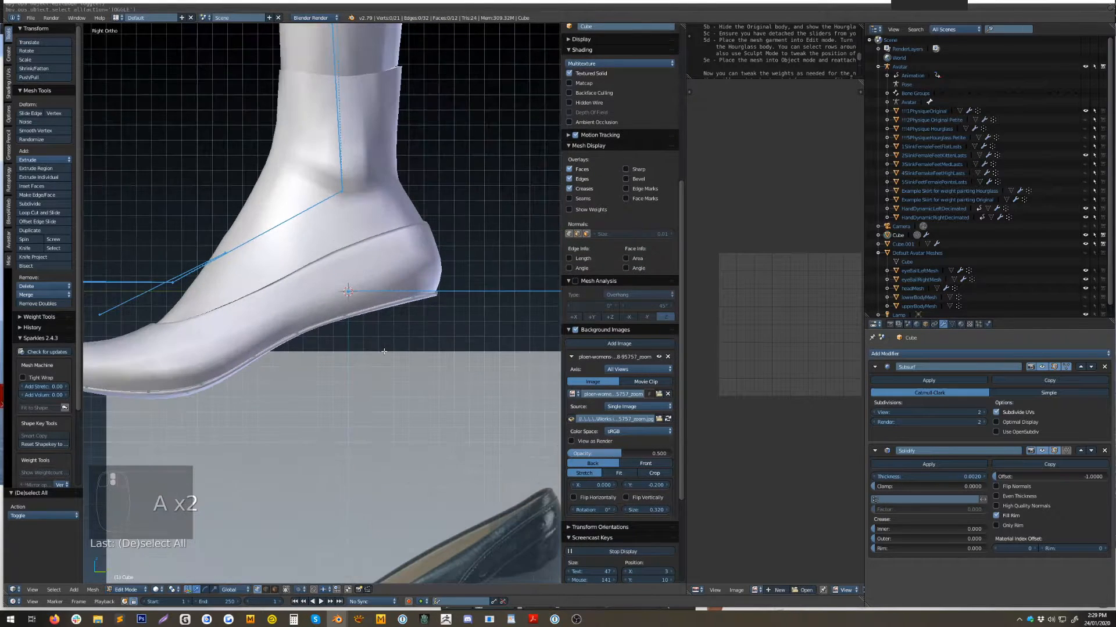
key(b)
drag(465, 250, 324, 348)
middle_drag(406, 357, 350, 351)
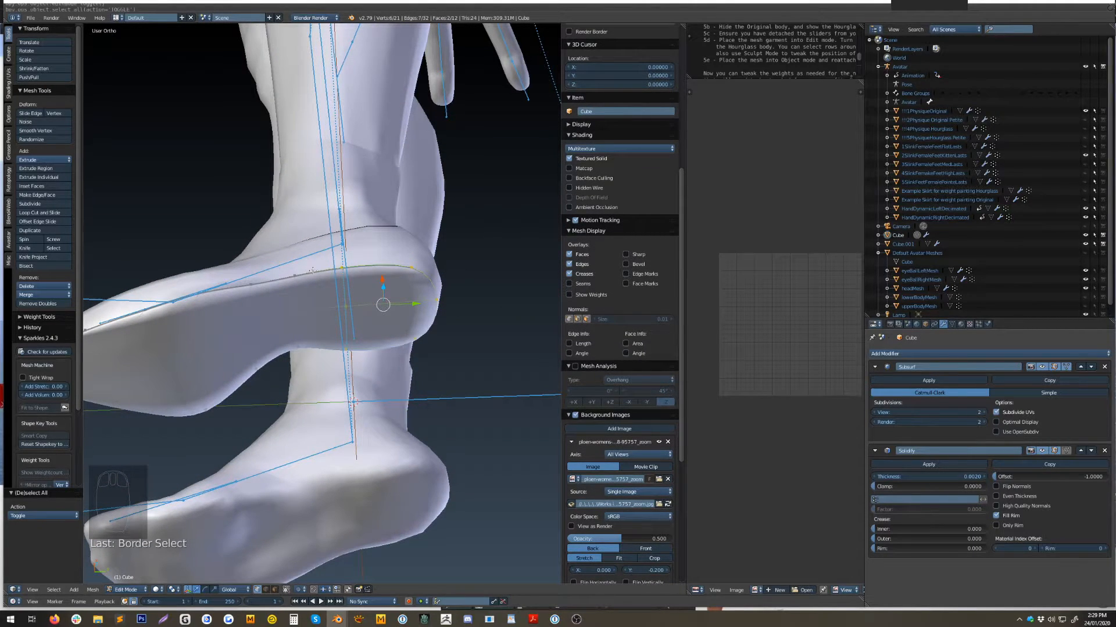
middle_drag(368, 305, 365, 308)
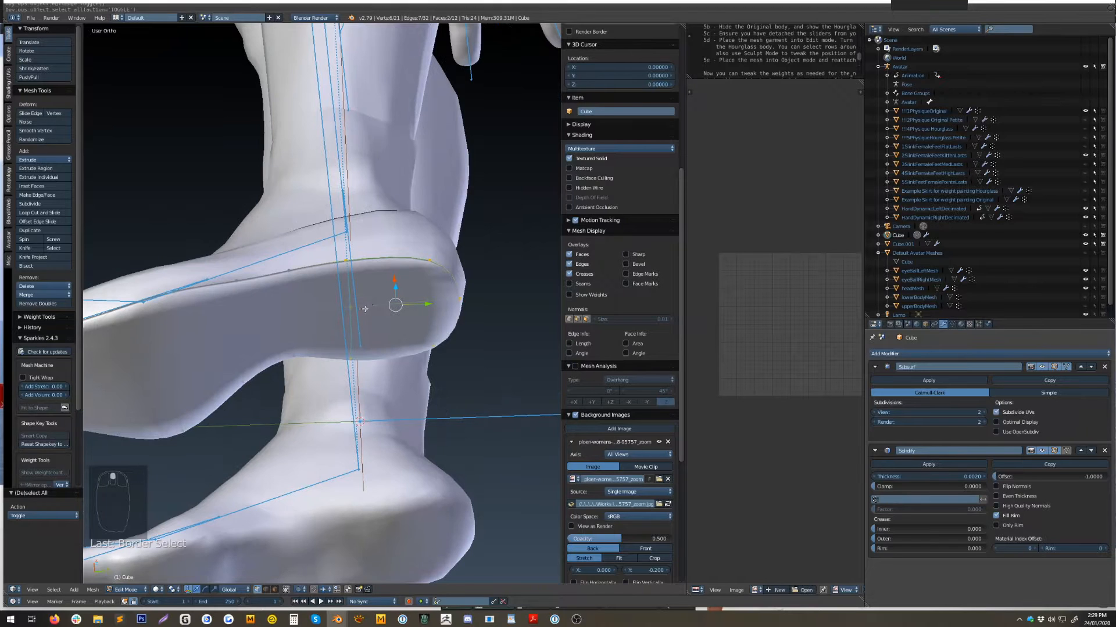
key(shift+d)
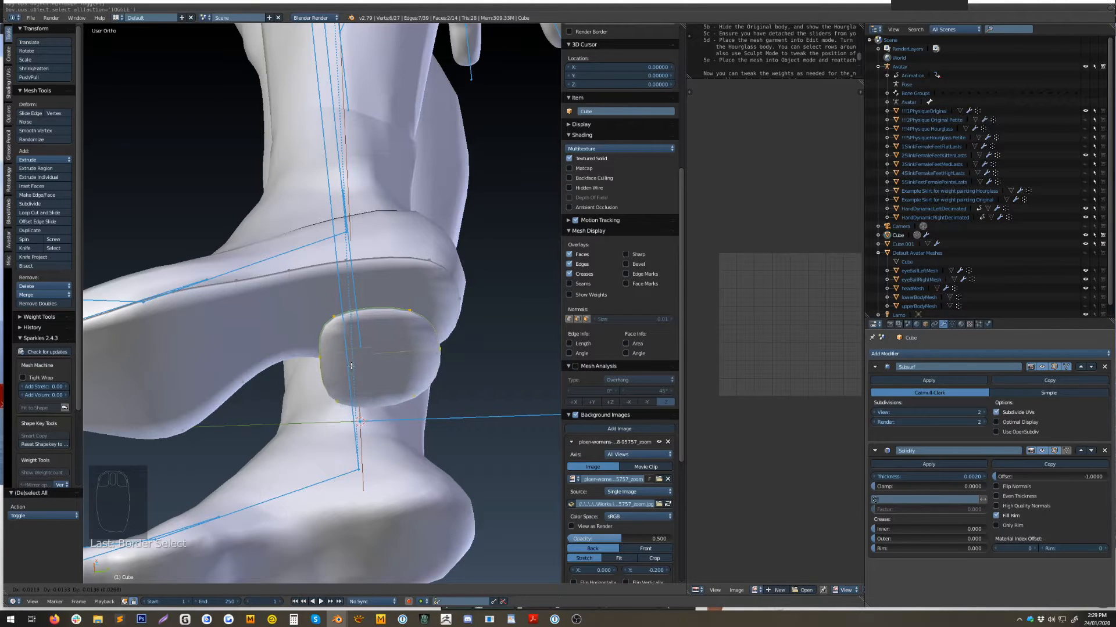
right_click(350, 365)
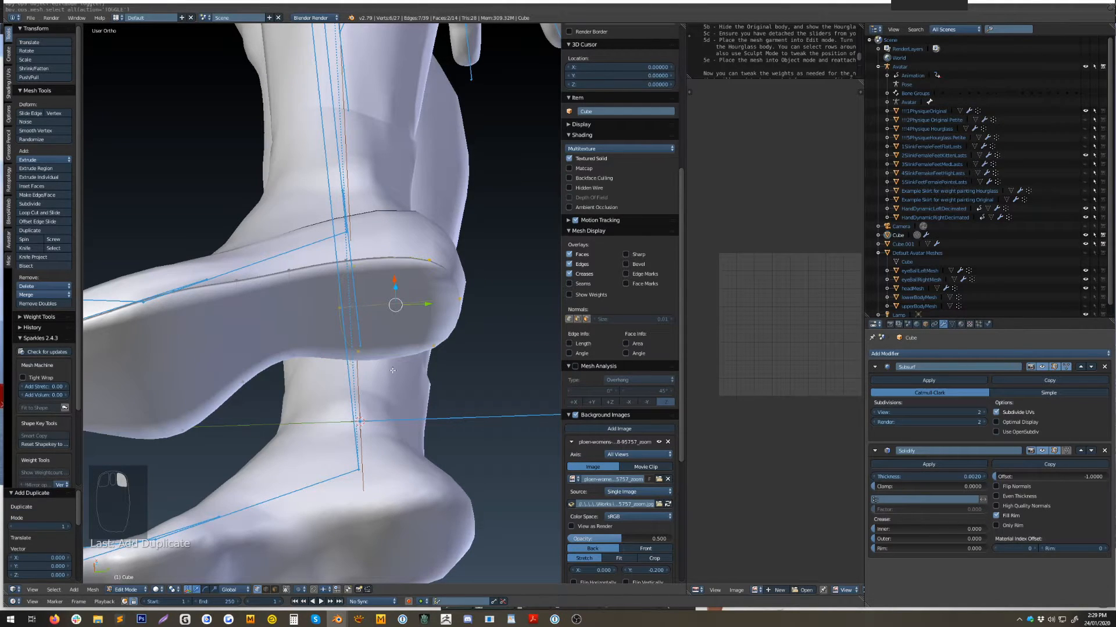
key(p)
click(417, 313)
Select the separated copy of the sole's heel-end faces and open it in Edit Mode, viewed from the right side.
key(Tab)
right_click(401, 310)
key(Tab)
middle_drag(401, 311, 413, 355)
key(KP_3)
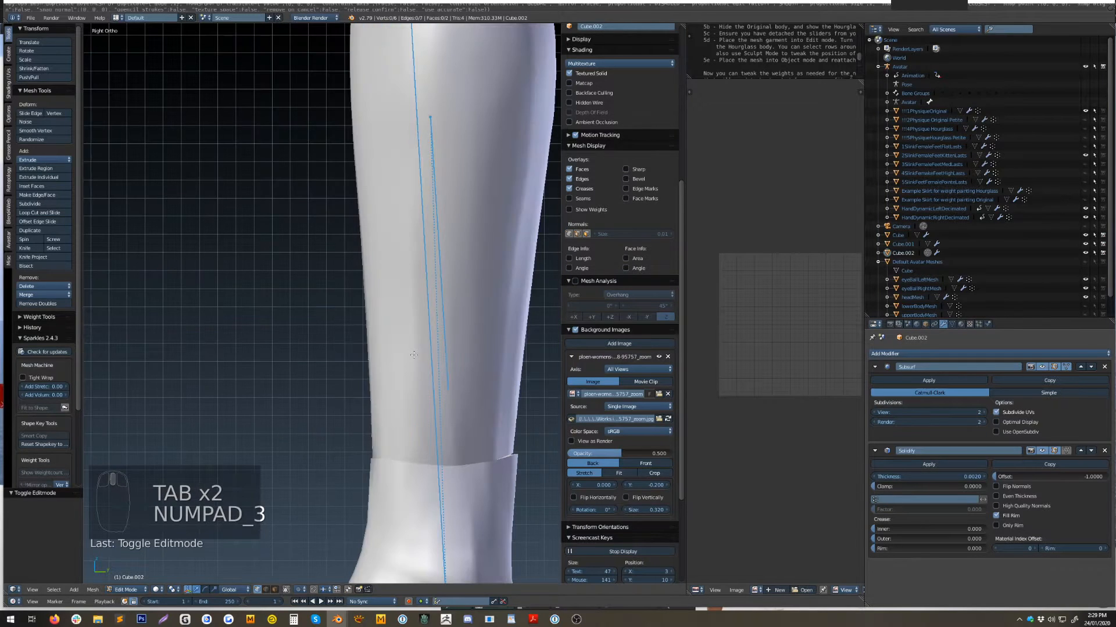
Remove the Solidify modifier from the separated heel piece.
scroll(443, 299, down, 3)
scroll(444, 299, up, 3)
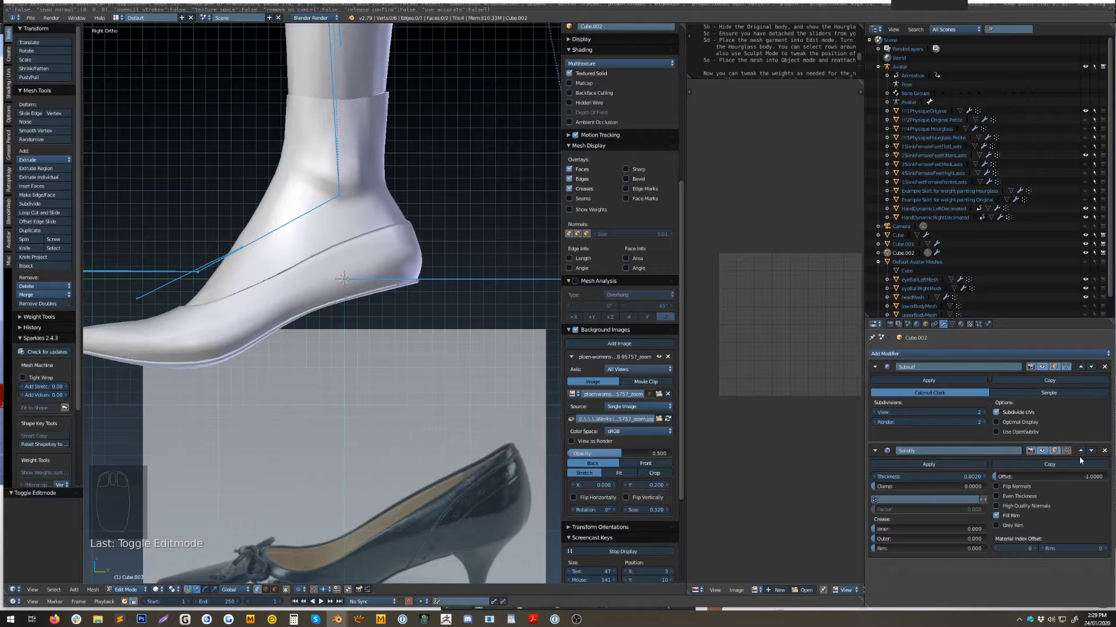
middle_drag(376, 265, 366, 378)
scroll(367, 378, down, 3)
key(KP_1)
scroll(366, 379, down, 5)
scroll(476, 248, up, 5)
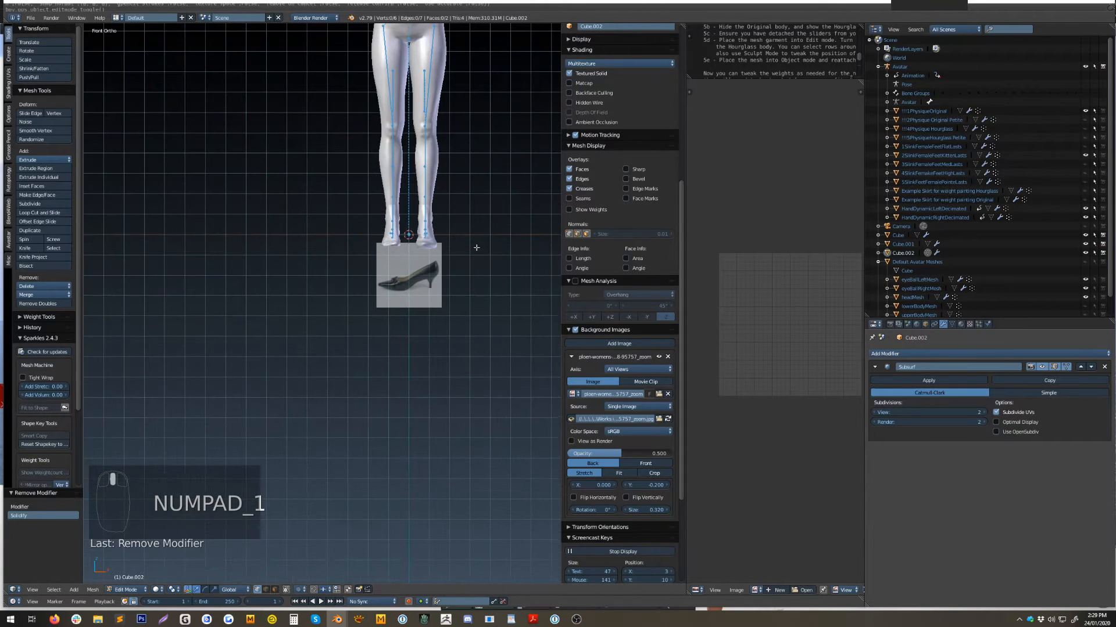
key(KP_3)
scroll(384, 298, up, 8)
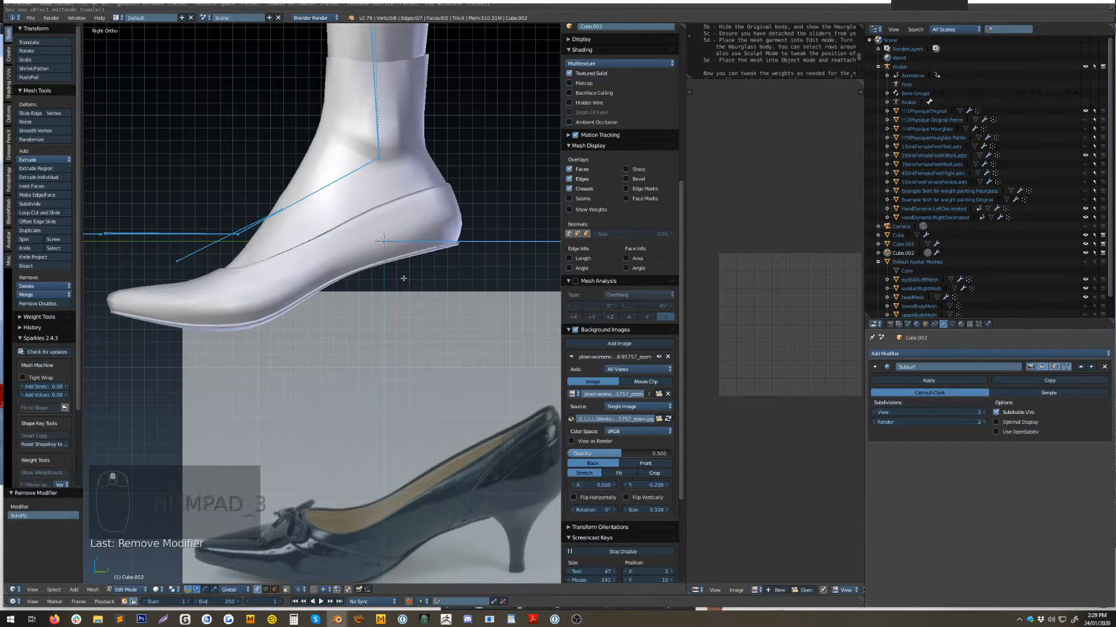
Select all of the heel piece's faces and lower them by about 0.001 in Z beneath the sole.
key(a)
scroll(432, 271, up, 8)
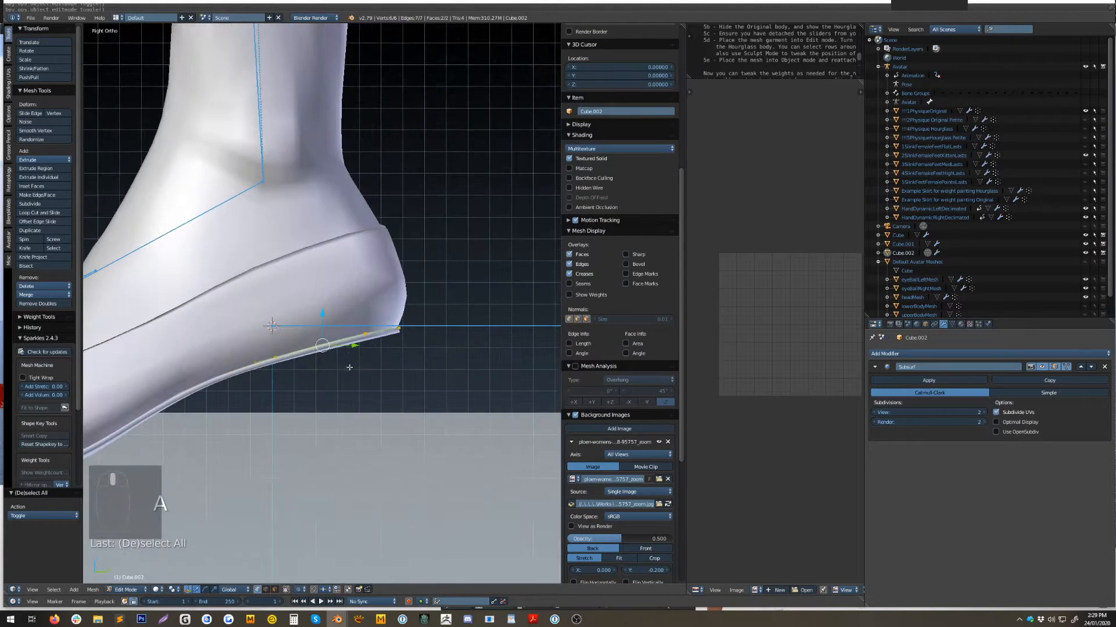
drag(377, 213, 384, 253)
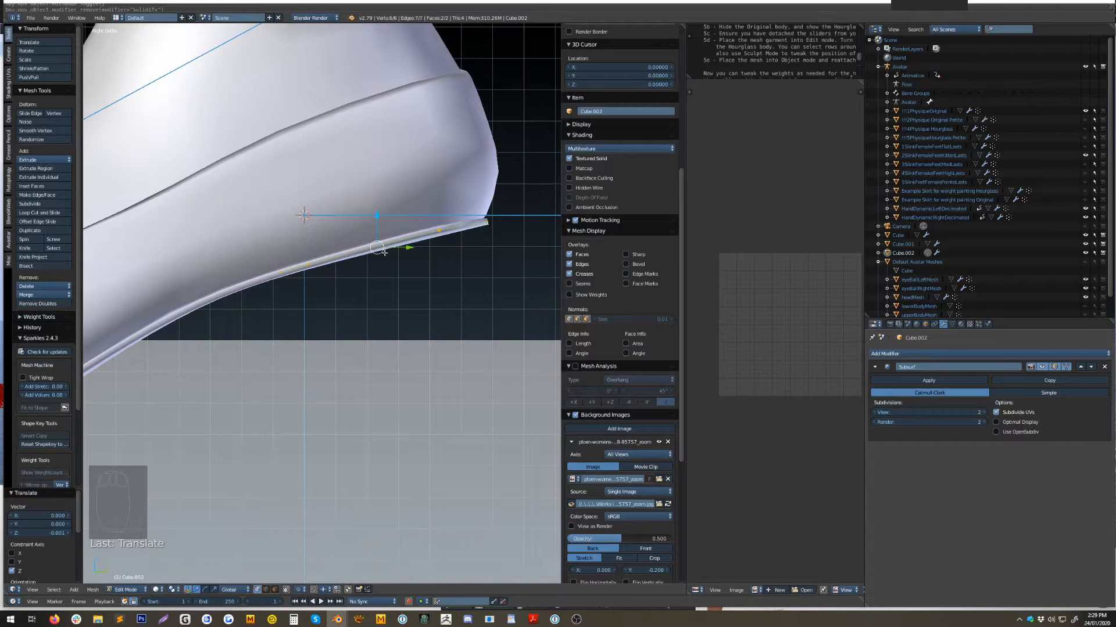
Extrude the heel faces downward from the sole and raise the extruded end by about 0.025 in Z.
key(e)
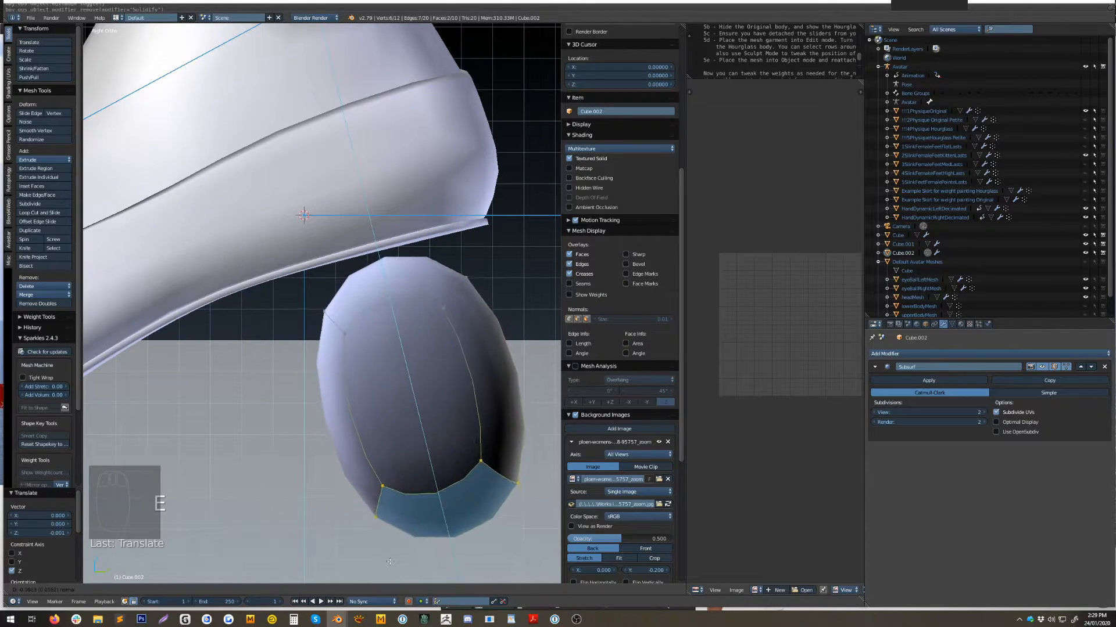
click(389, 535)
scroll(383, 465, down, 4)
shift+middle_drag(381, 430, 446, 415)
scroll(445, 414, up, 2)
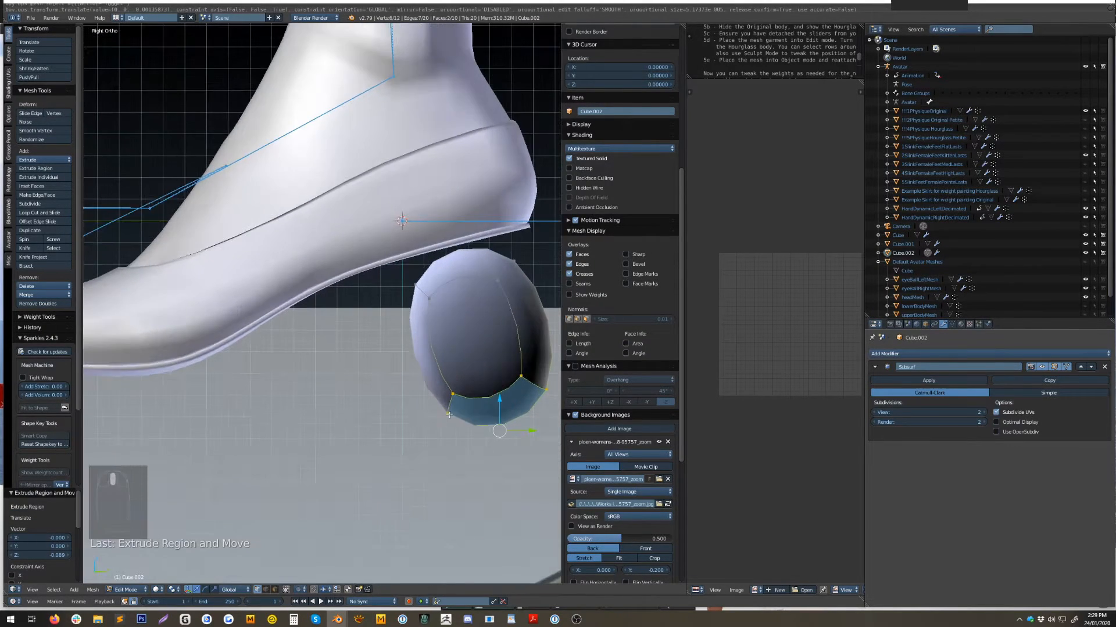
drag(502, 398, 497, 337)
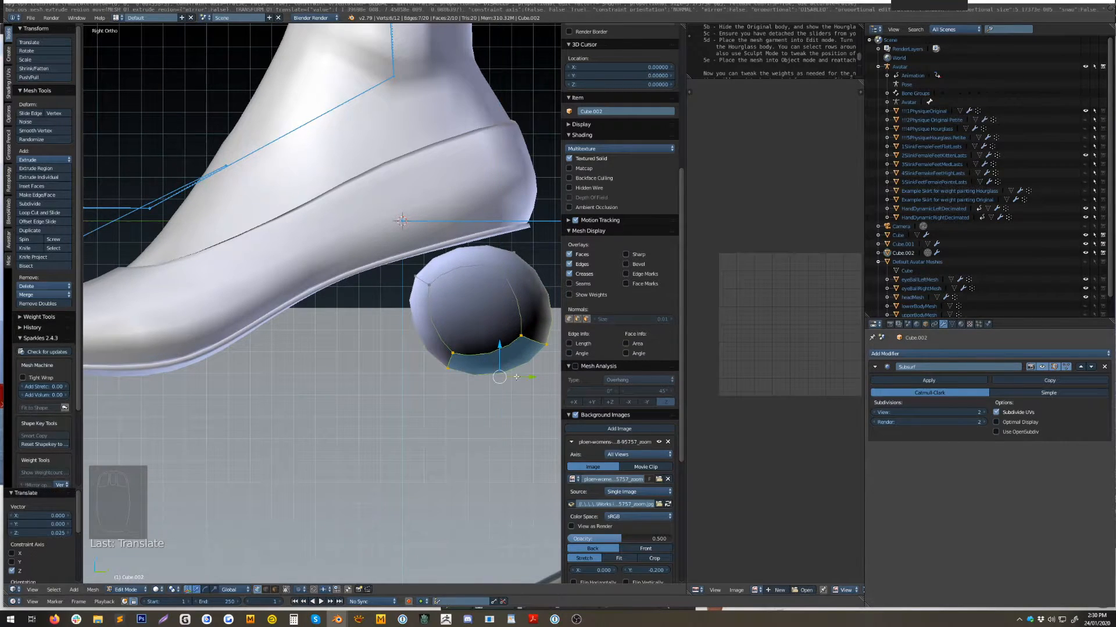
key(super+Tab)
click(155, 103)
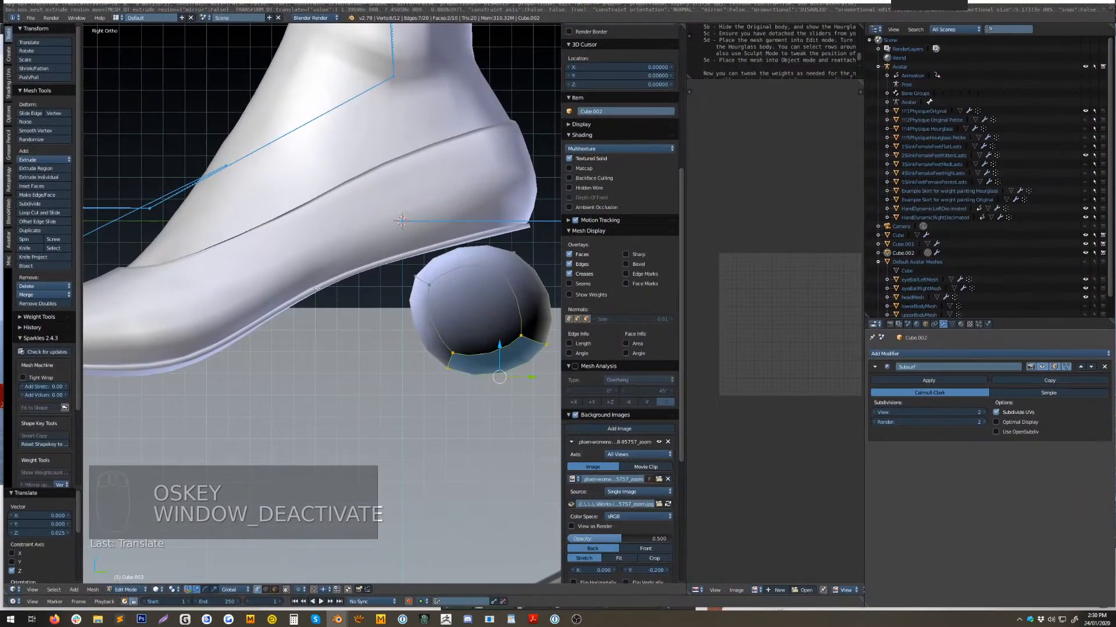
Shift the extruded heel end by about -0.018 in Y toward the toe and flatten it by scaling Z to 0.
shift+middle_drag(410, 418, 317, 415)
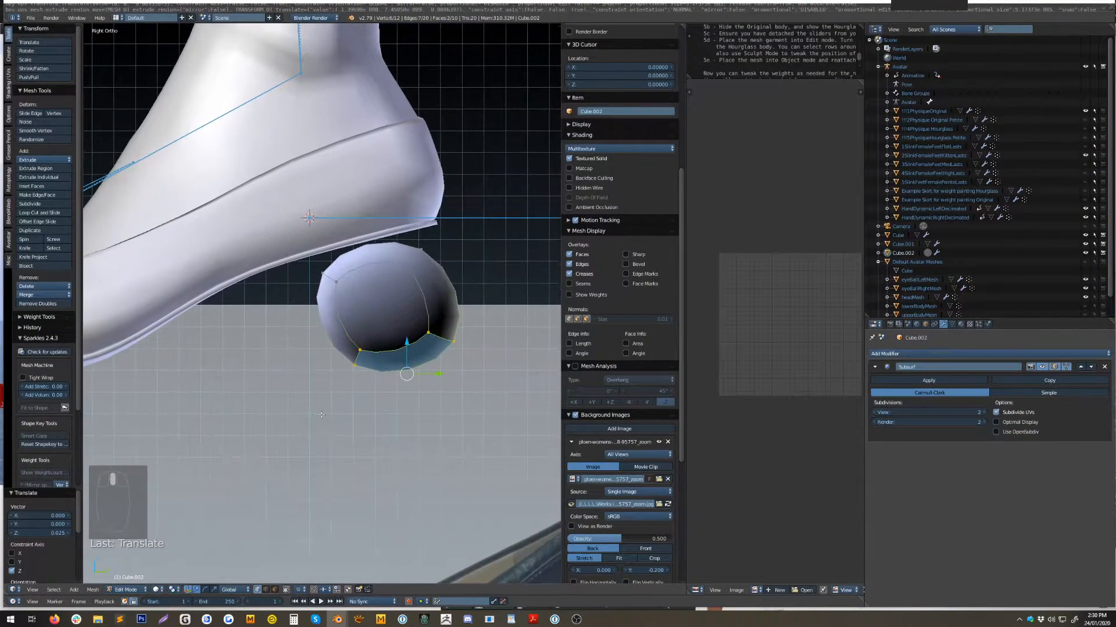
drag(443, 375, 405, 375)
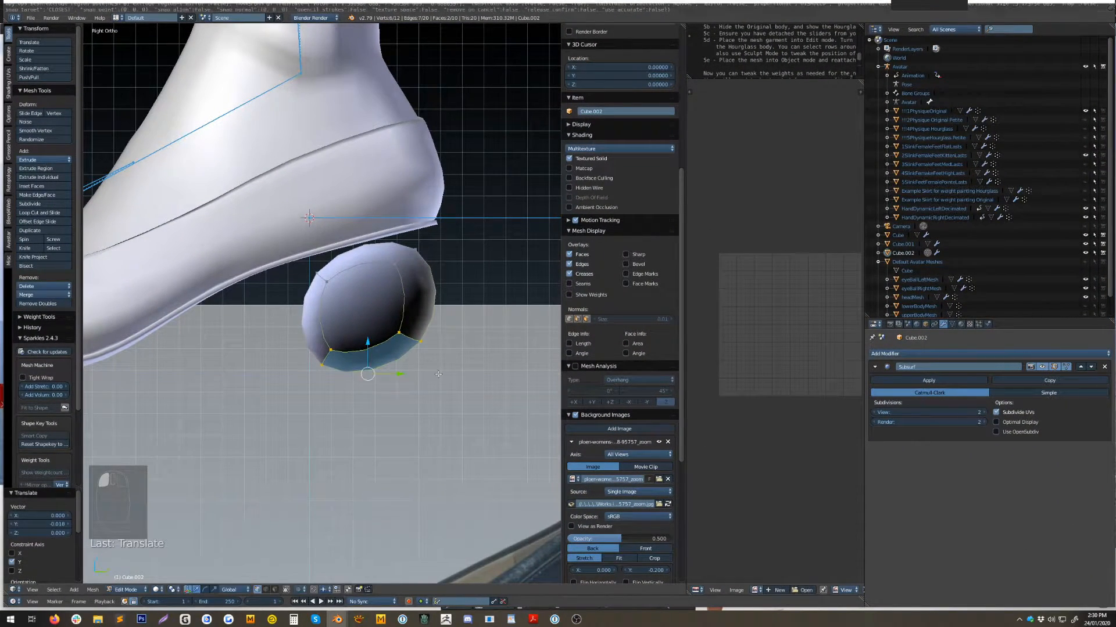
key(s)
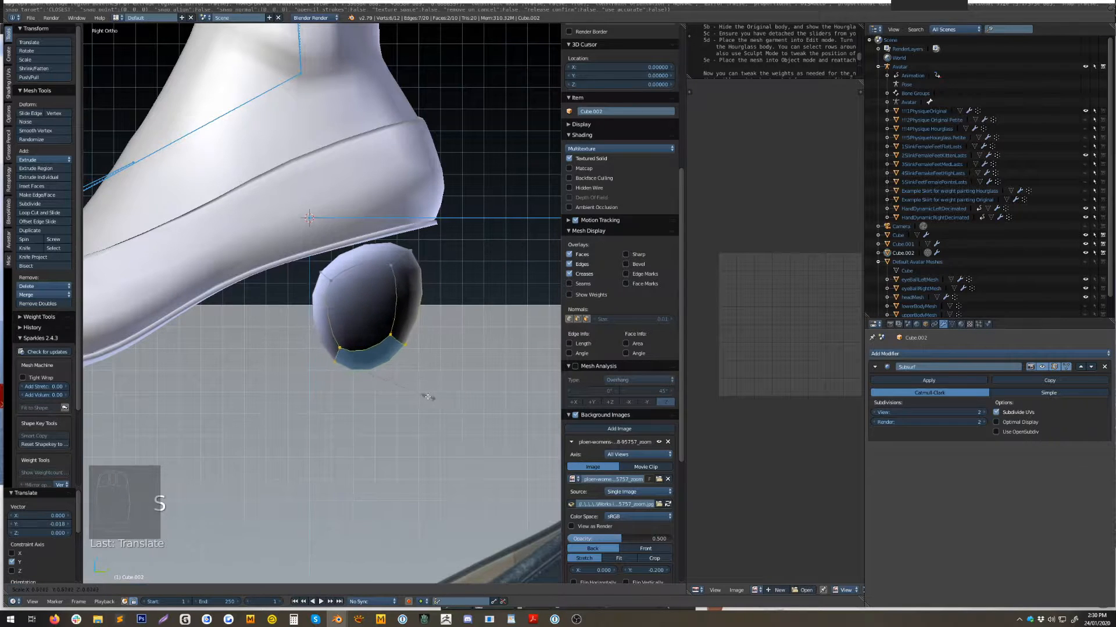
key(z)
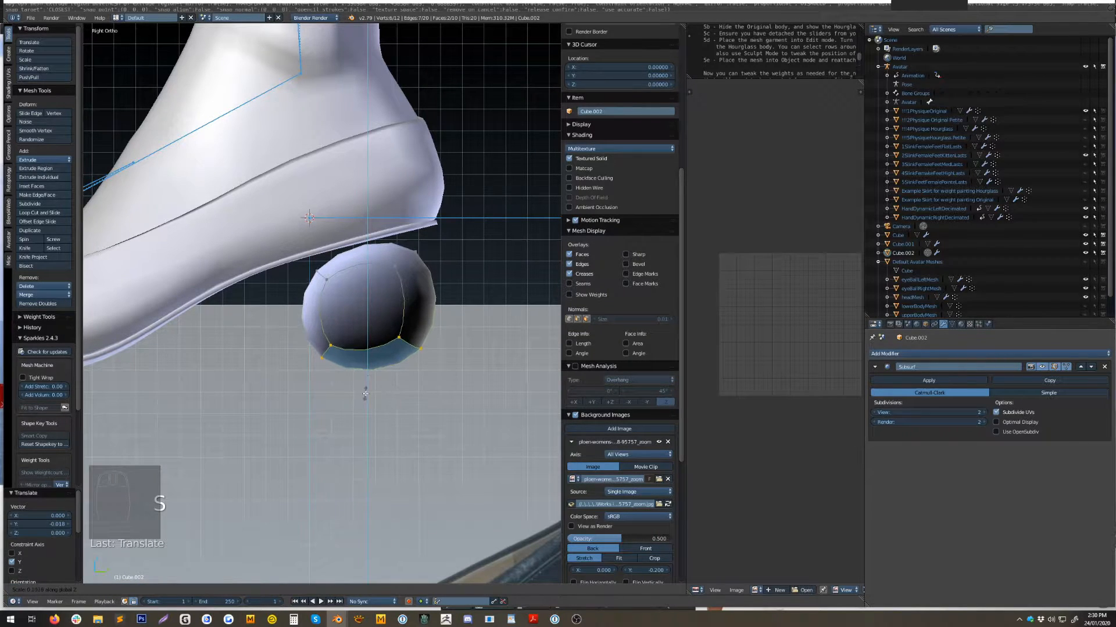
text(0)
key(Return)
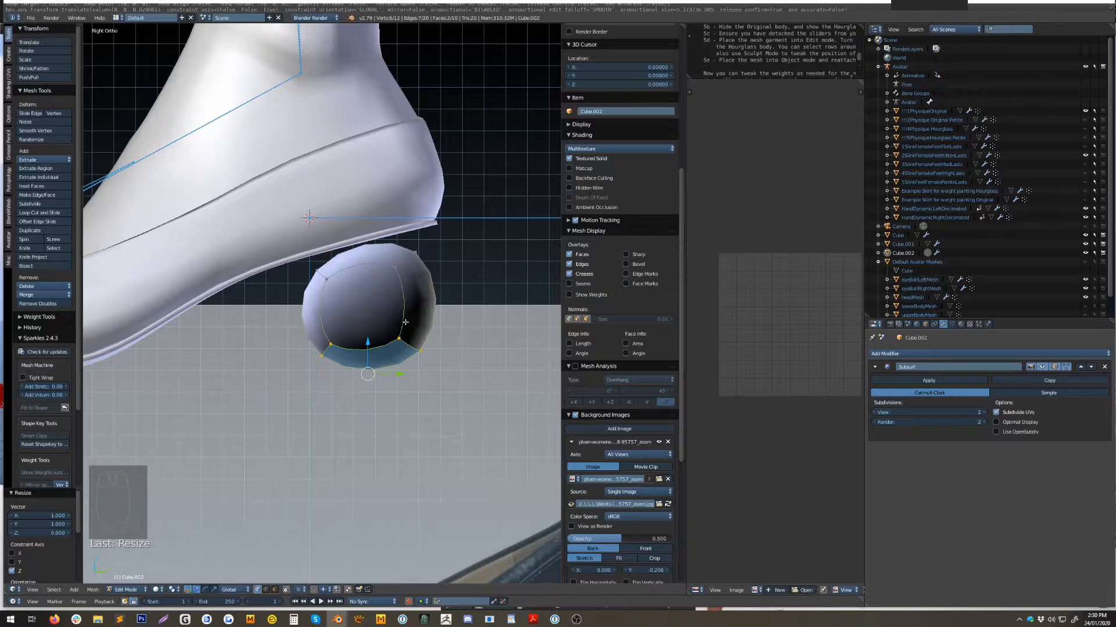
shift+middle_drag(317, 341, 353, 277)
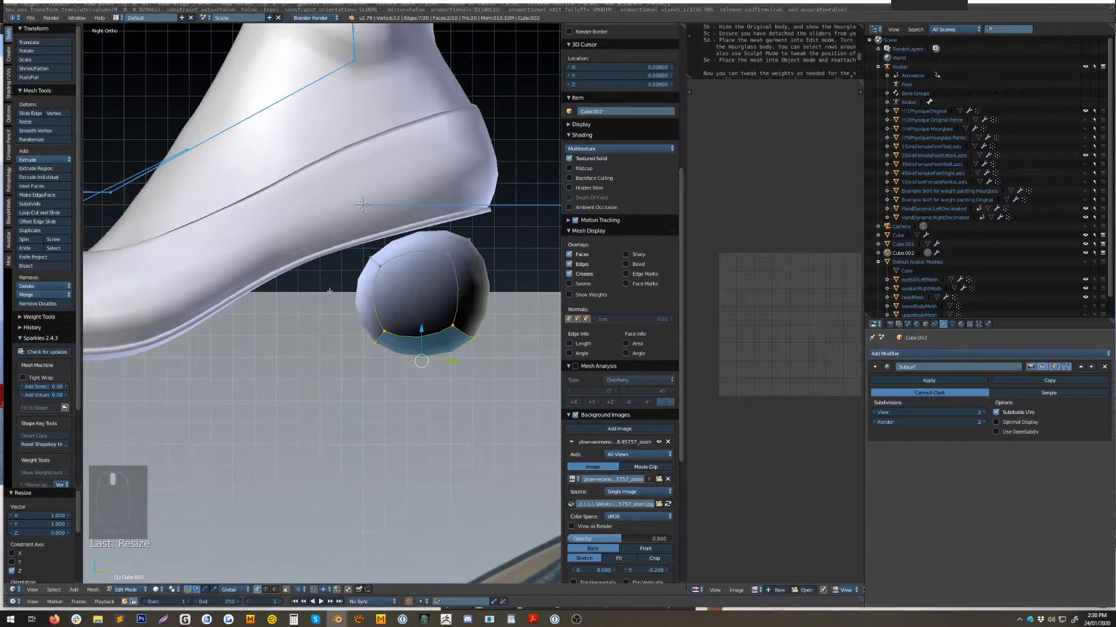
Select the whole heel mesh, flip its face normals outward and leave Edit Mode.
key(a)
key(a)
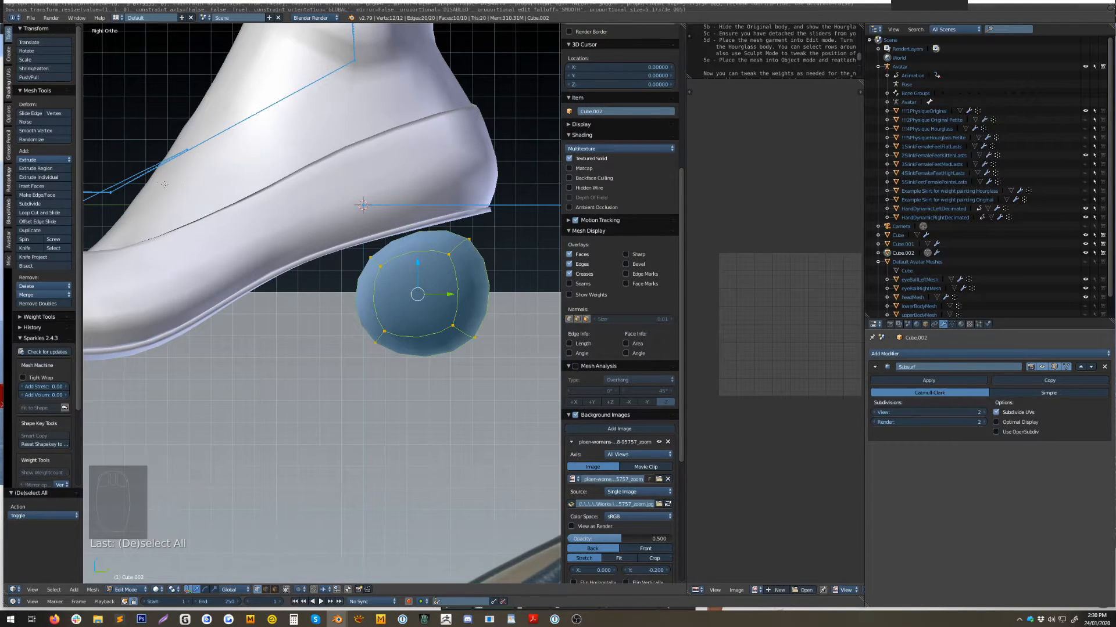
key(a)
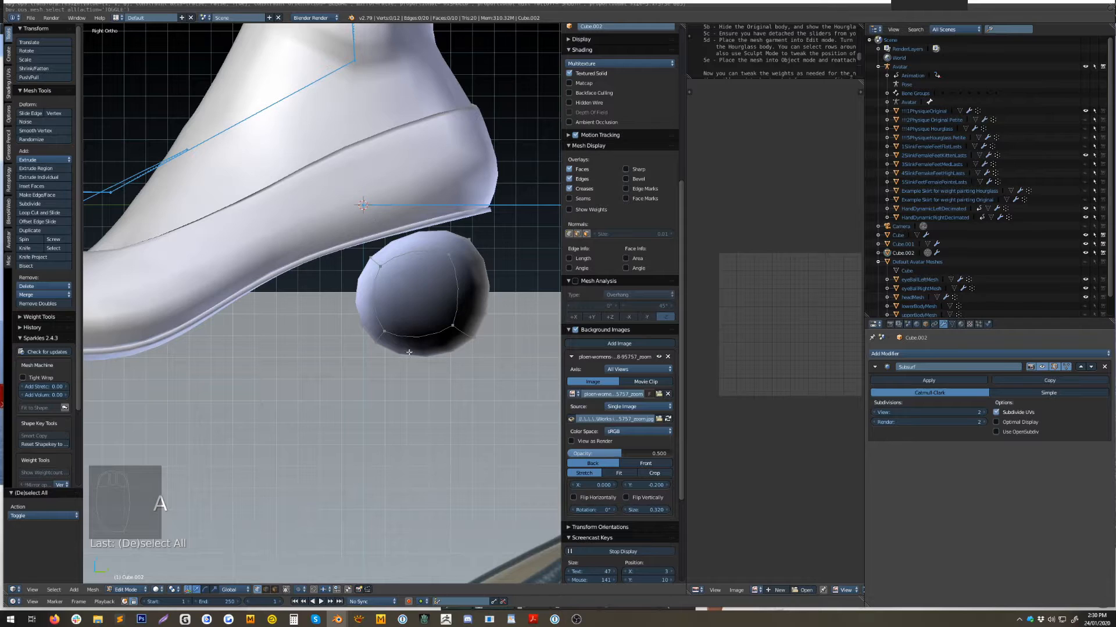
shift+middle_drag(460, 234, 544, 116)
shift+middle_drag(465, 280, 419, 289)
key(a)
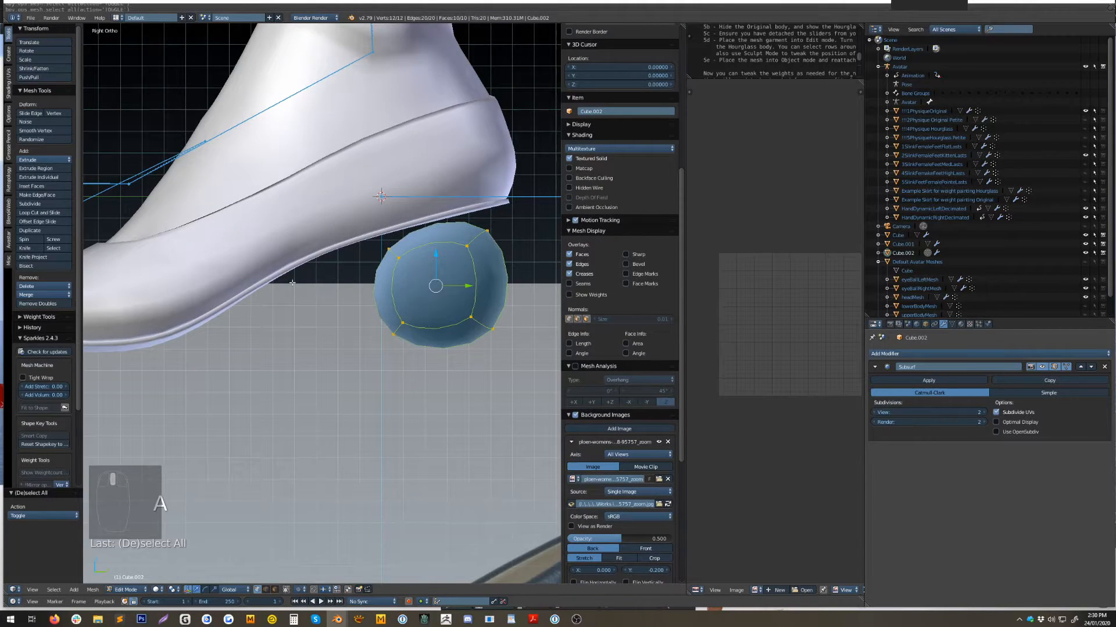
click(9, 87)
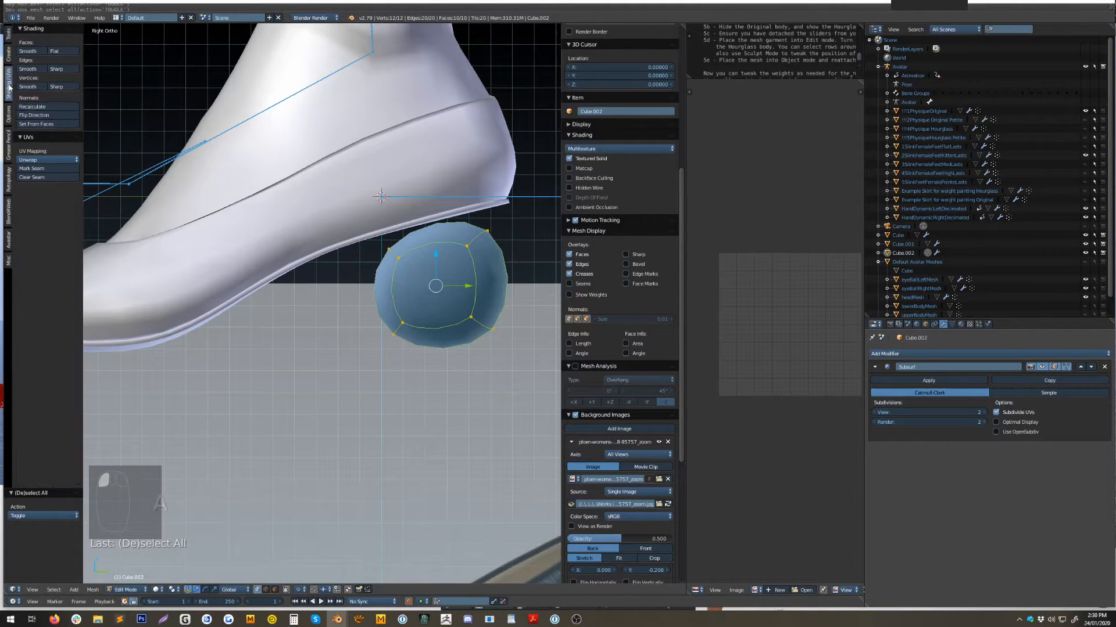
click(32, 115)
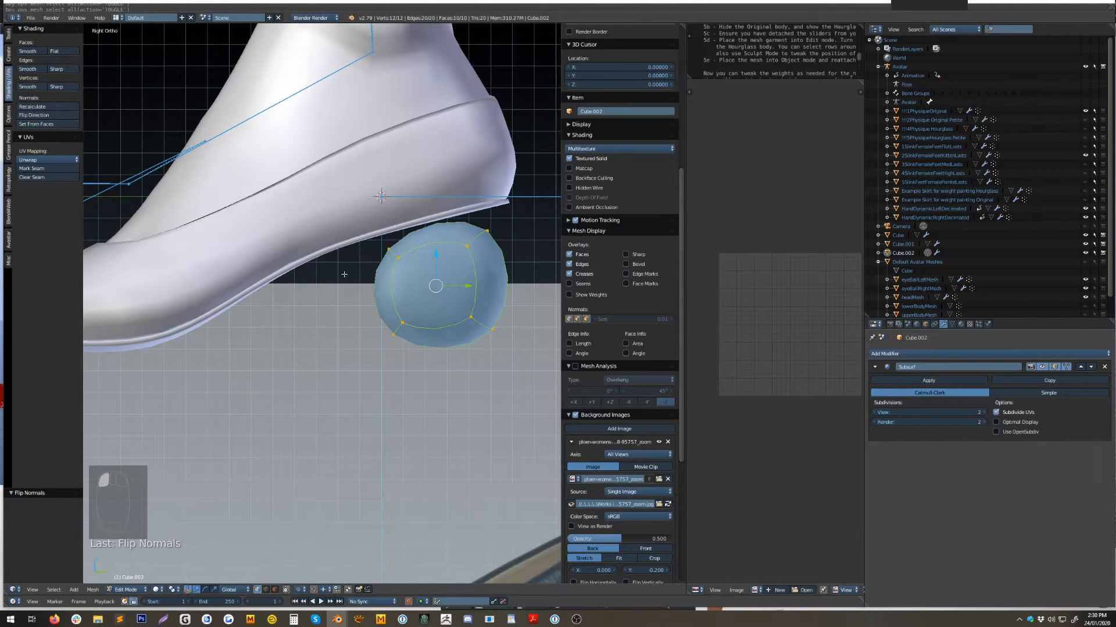
key(Tab)
key(a)
scroll(405, 351, down, 2)
scroll(405, 355, down, 1)
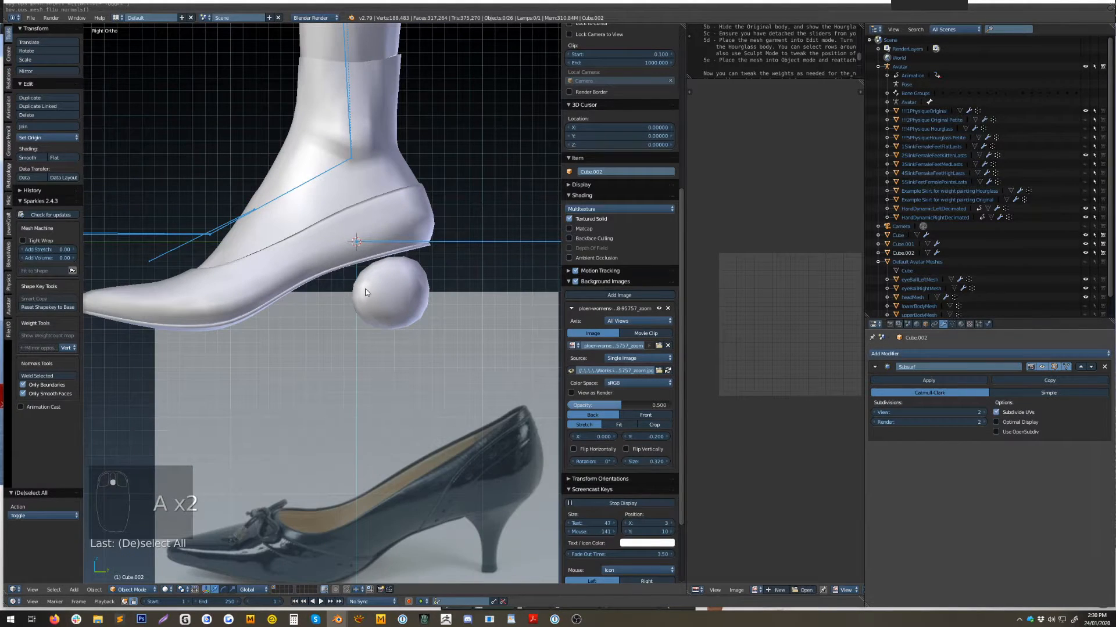
Reopen the heel in Edit Mode and add one horizontal loop cut around its middle.
scroll(361, 287, up, 2)
right_click(410, 305)
key(Tab)
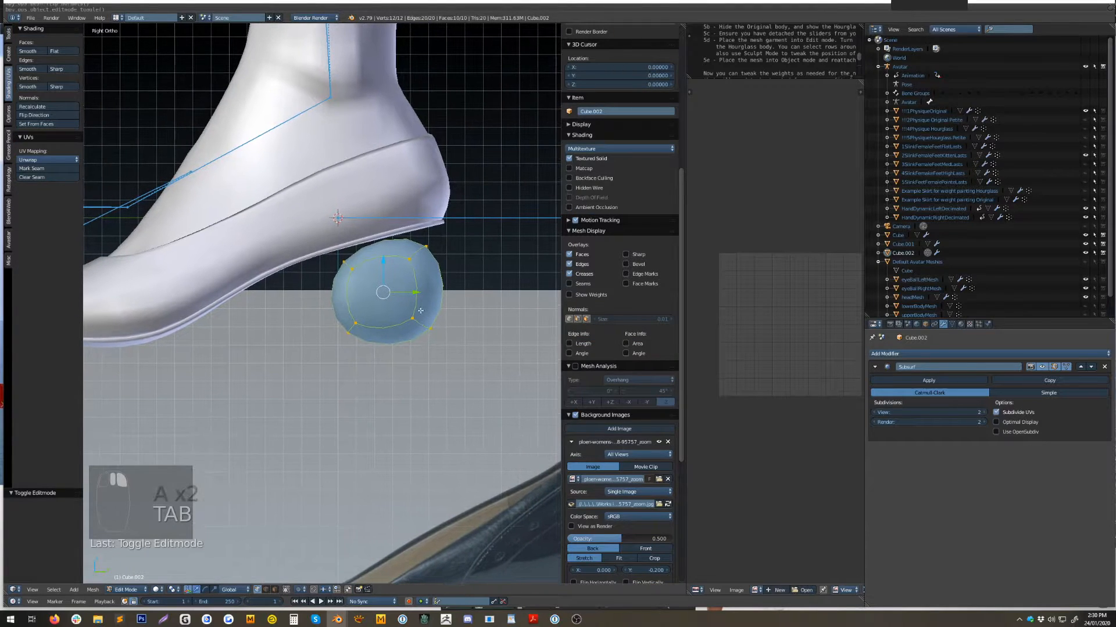
key(ctrl+r)
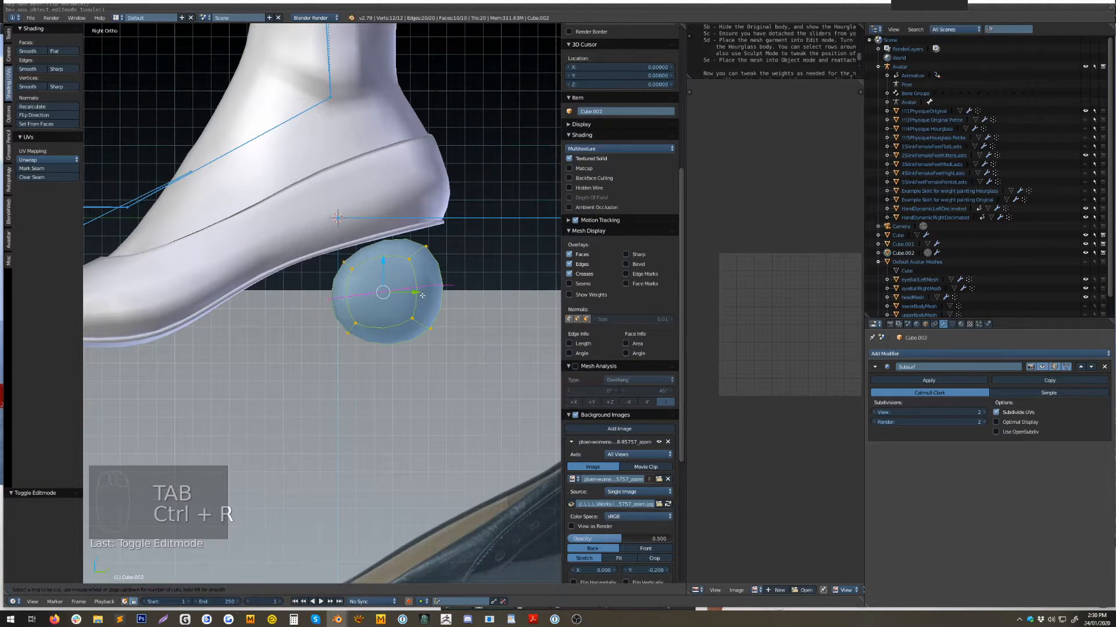
click(423, 296)
click(416, 301)
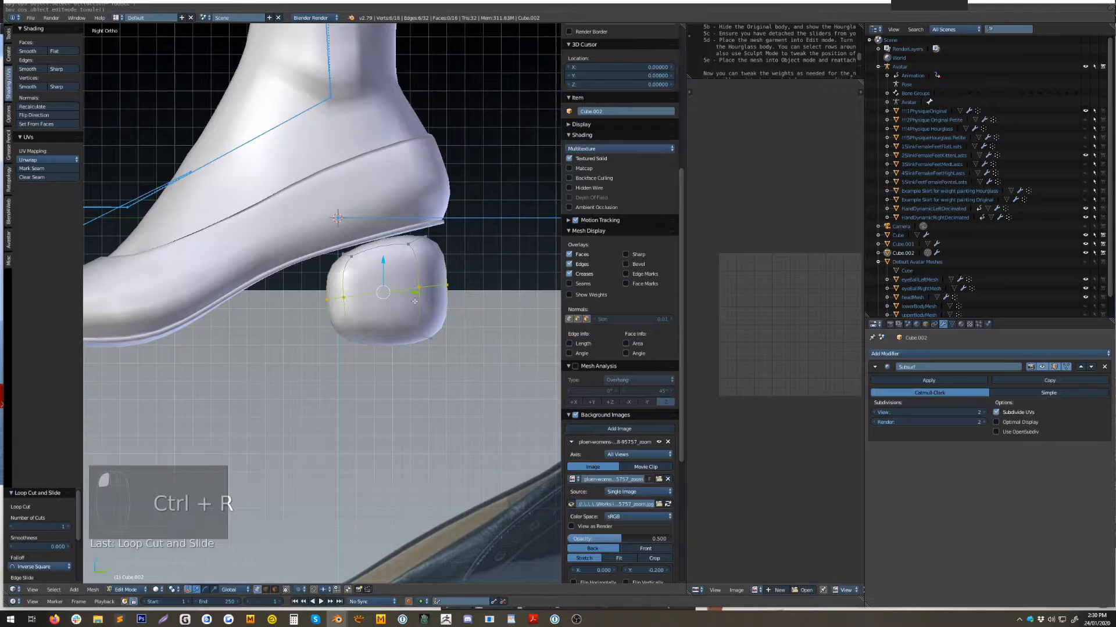
Raise the new edge loop by about 0.032 in Z to just below the sole and rotate it by about -3.85°.
drag(380, 262, 380, 201)
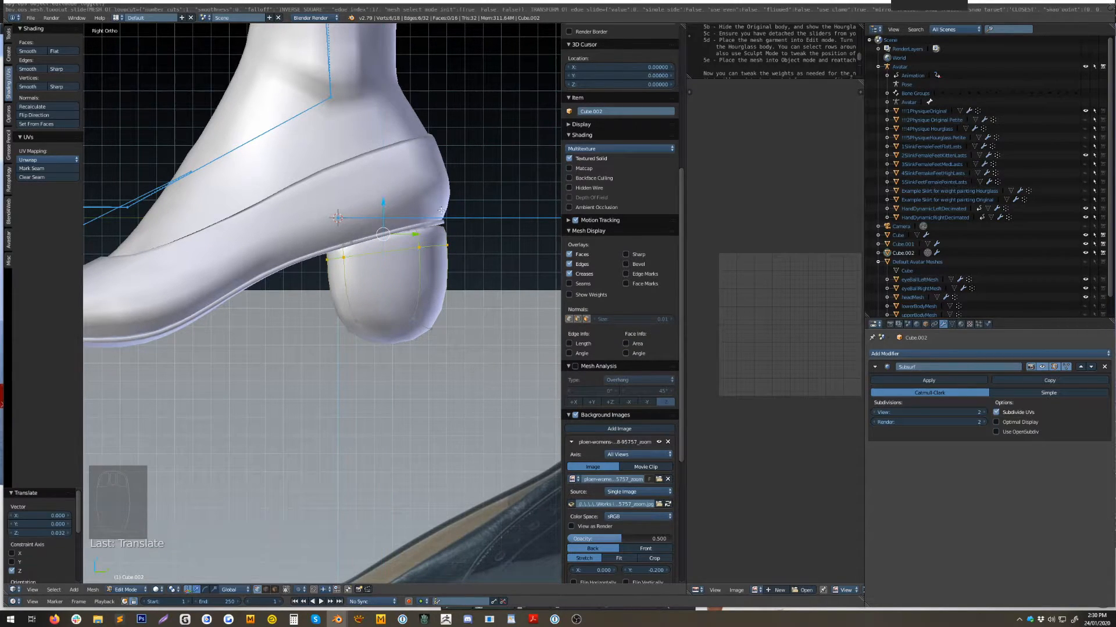
key(r)
click(302, 159)
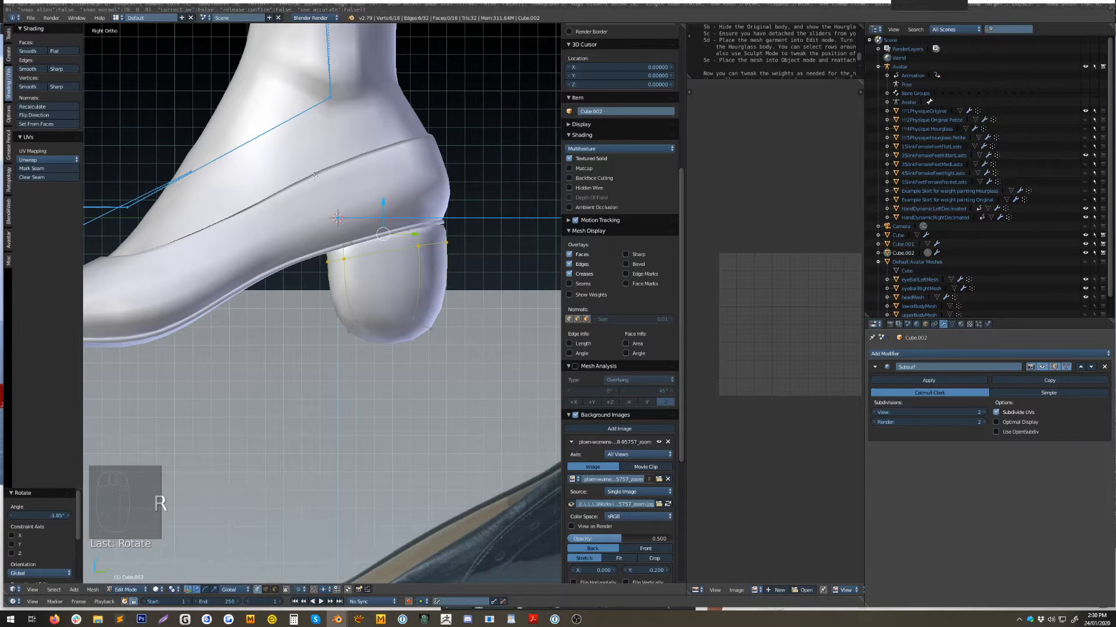
Add a second horizontal loop cut to the heel and slide it down close to the bottom end.
key(ctrl+r)
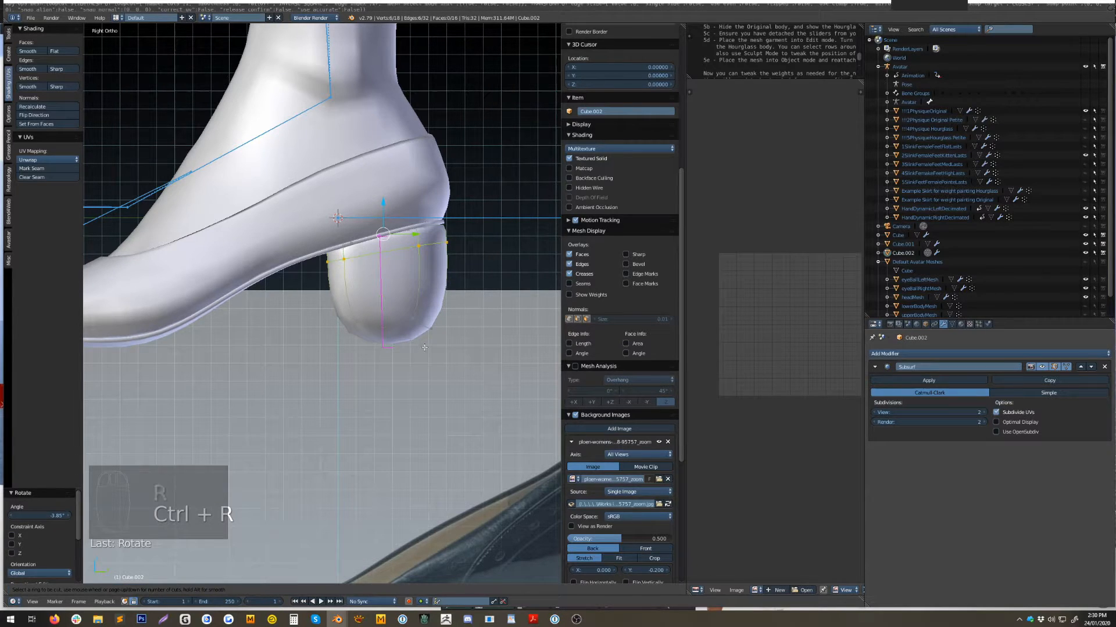
click(430, 297)
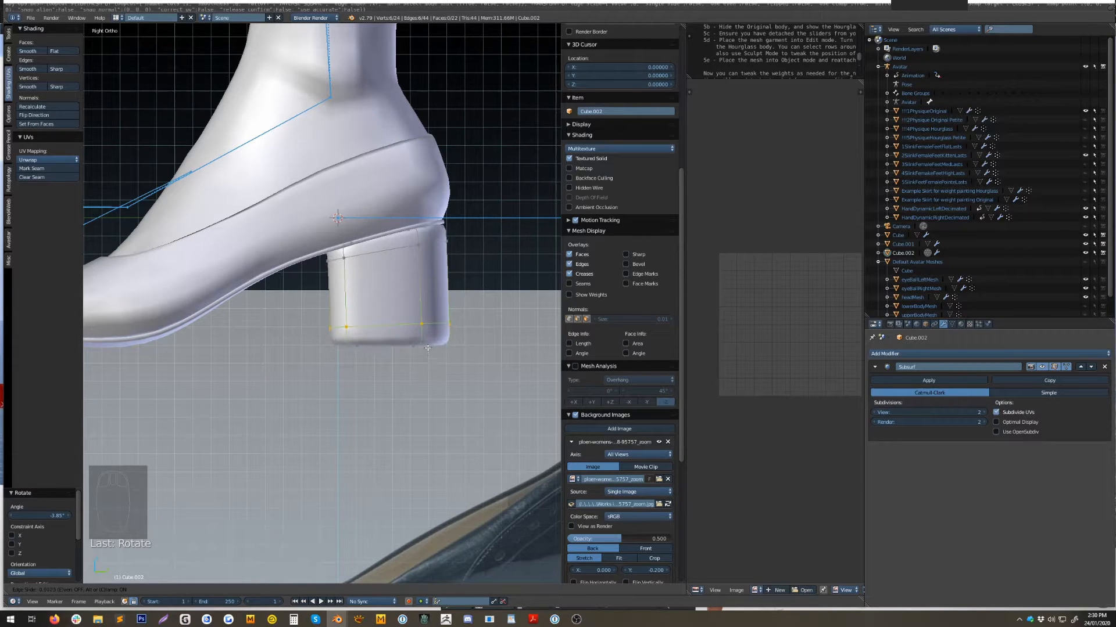
click(429, 350)
click(429, 350)
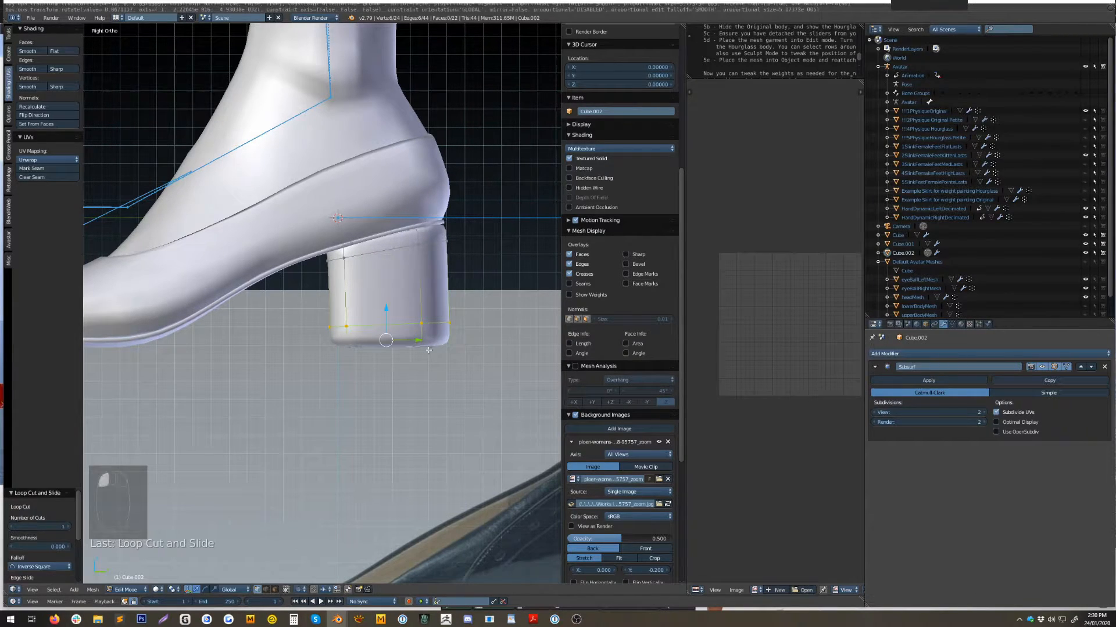
Select the heel's bottom vertices together with the lower loop and scale them to about 0.222 to taper the heel.
key(b)
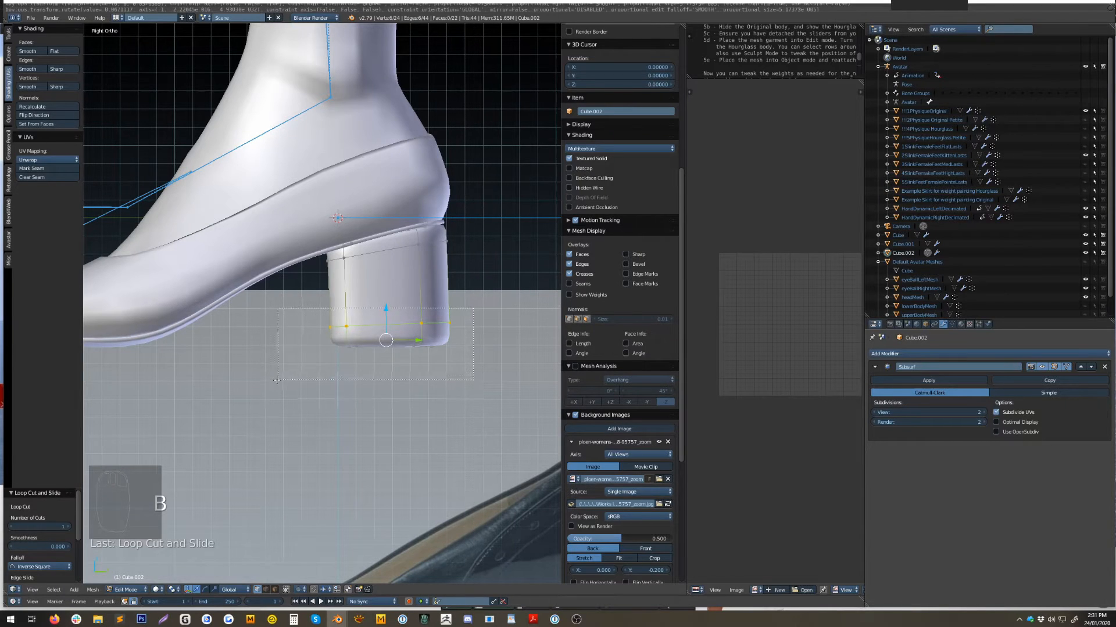
drag(469, 319, 297, 376)
key(s)
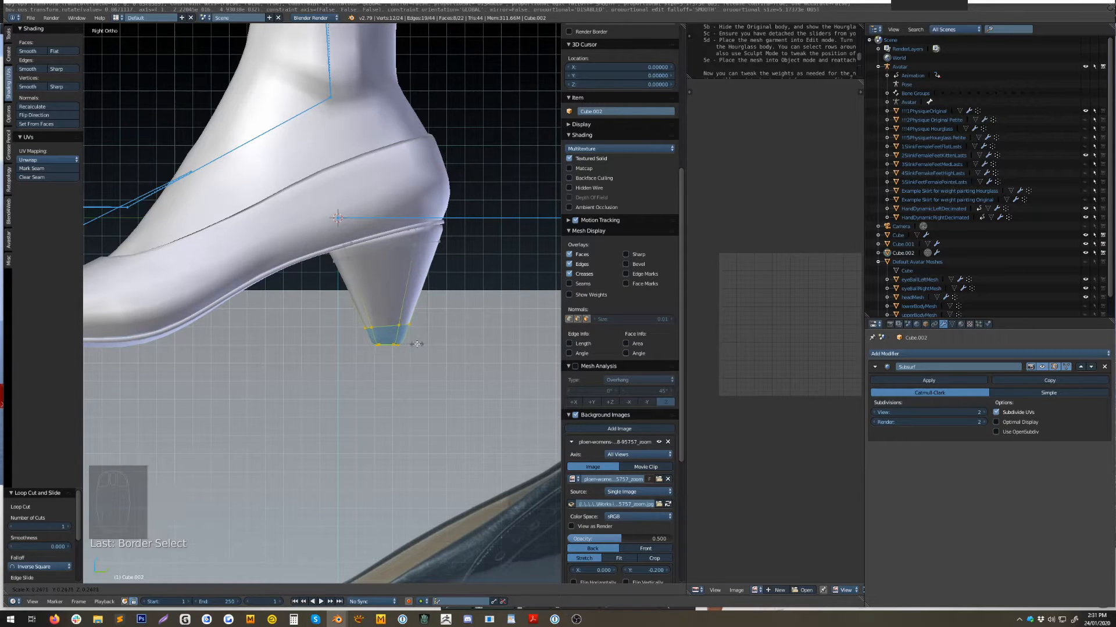
click(413, 343)
Shift the tapered heel tip by about -0.015 in Y toward the toe, with a final slight nudge along Y.
key(g)
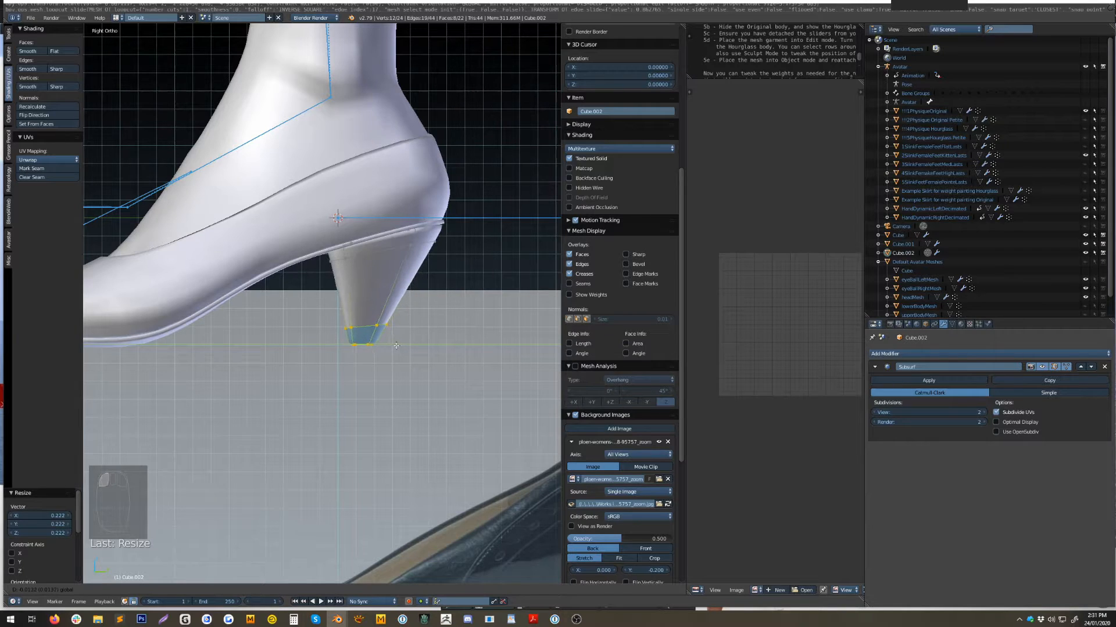
click(401, 350)
scroll(399, 353, down, 4)
shift+middle_drag(423, 387, 413, 356)
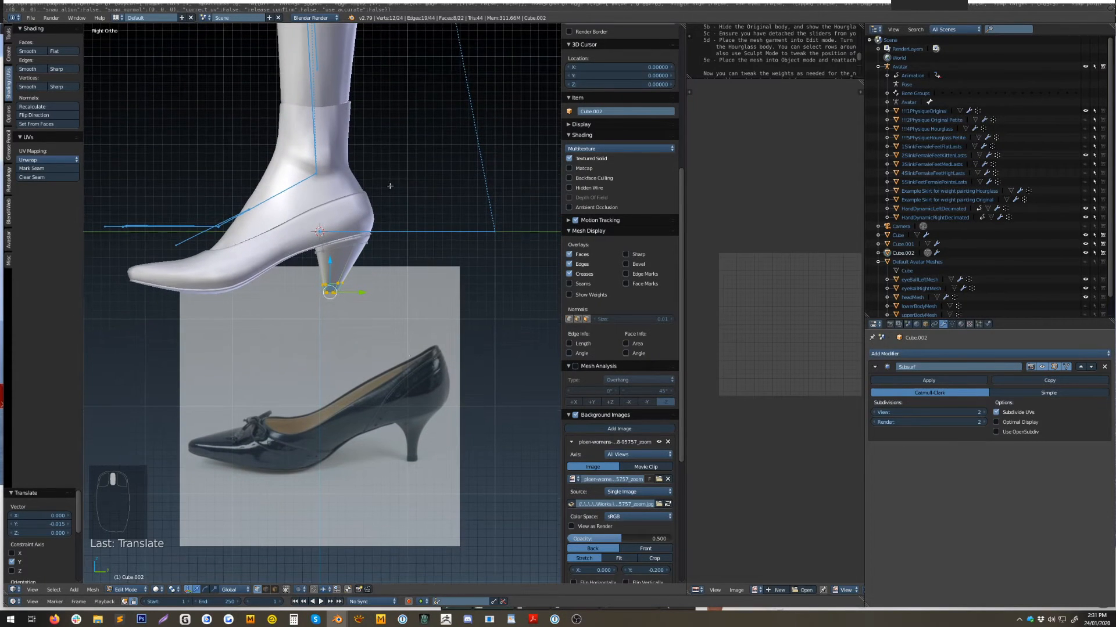
scroll(342, 270, up, 4)
scroll(344, 305, down, 3)
drag(365, 292, 365, 292)
scroll(370, 250, up, 3)
shift+middle_drag(370, 240, 368, 297)
Scale down the edge loop just above the heel tip to slim the lower end.
alt+right_click(333, 323)
key(s)
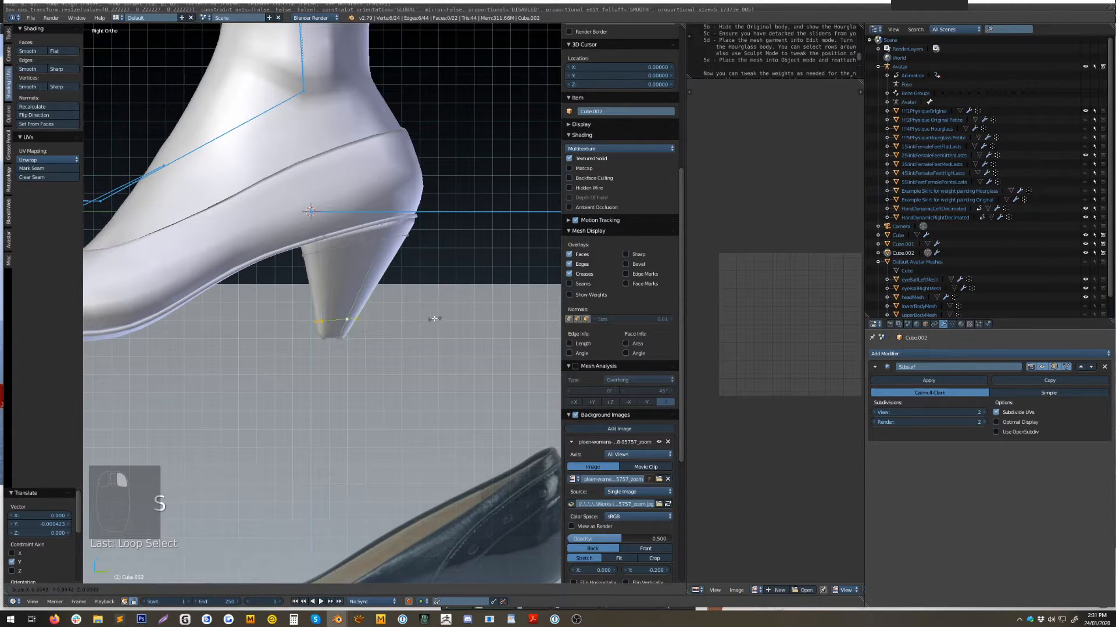
click(393, 320)
Add a horizontal loop cut in the upper half of the heel, scale it to about 0.887 and nudge it about -0.001 in Y.
key(ctrl+r)
click(387, 271)
click(393, 243)
key(s)
click(444, 232)
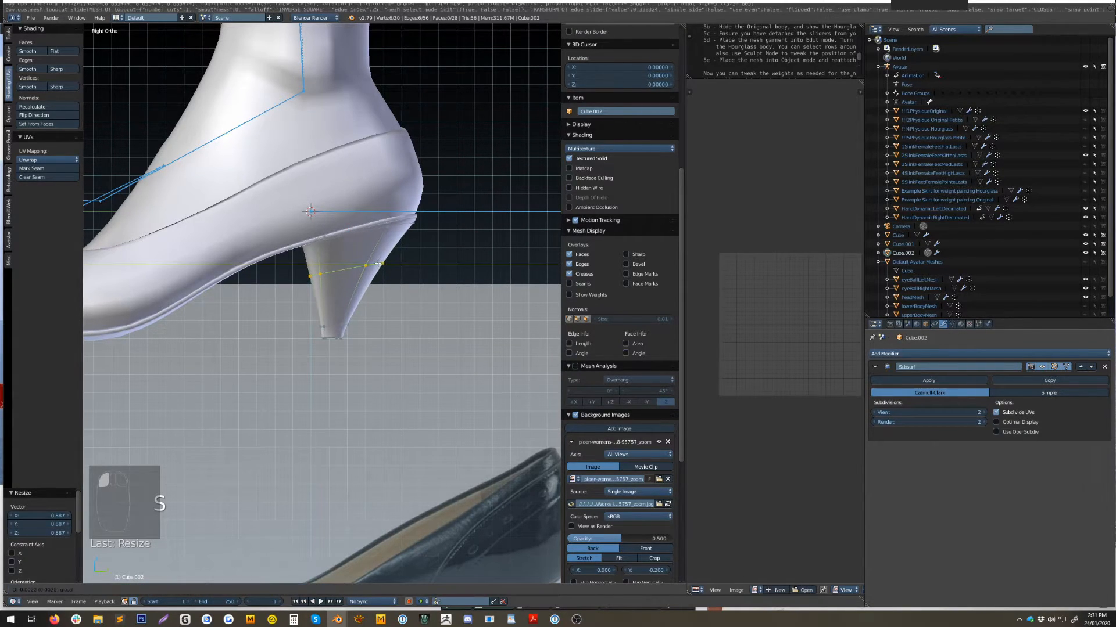
right_click(319, 274)
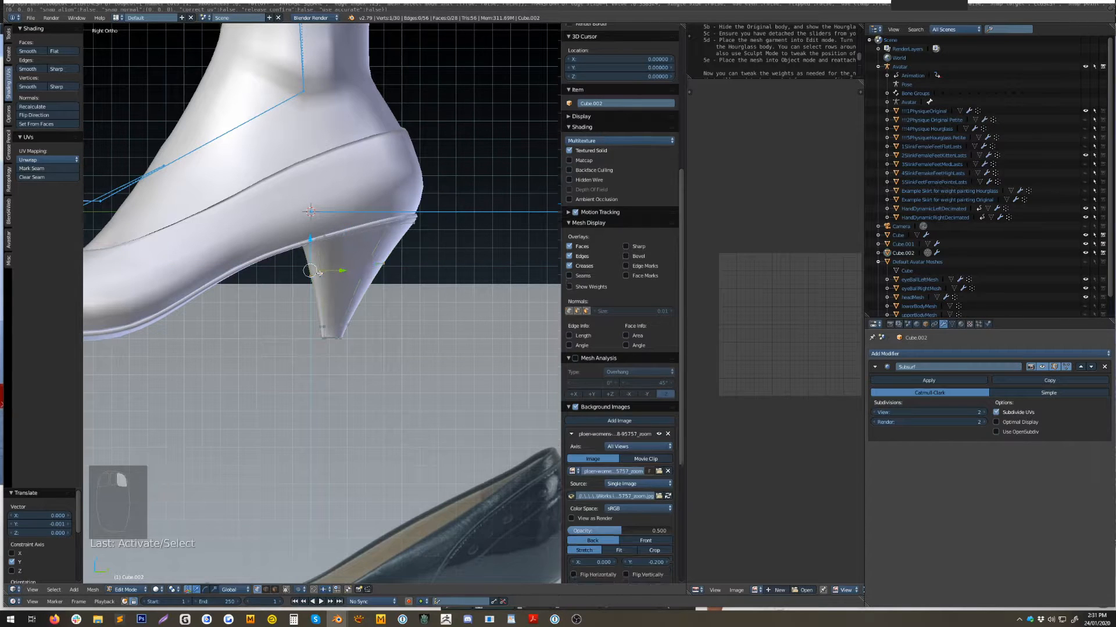
scroll(319, 274, up, 3)
middle_drag(326, 267, 391, 253)
shift+right_click(391, 253)
shift+right_click(414, 202)
shift+right_click(250, 218)
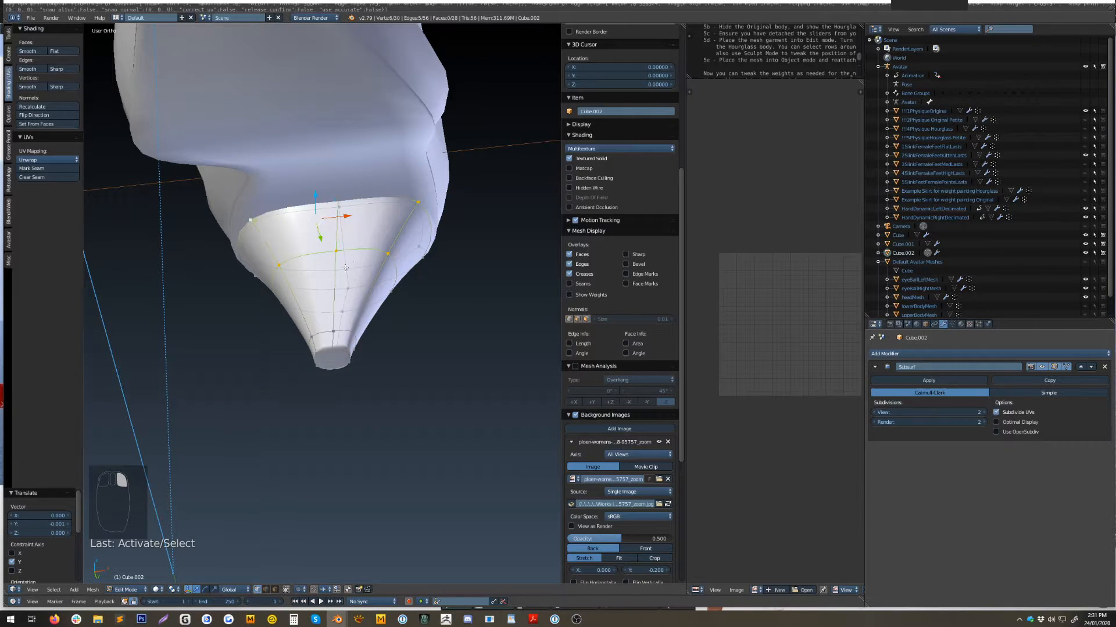
middle_drag(346, 267, 266, 301)
key(KP_3)
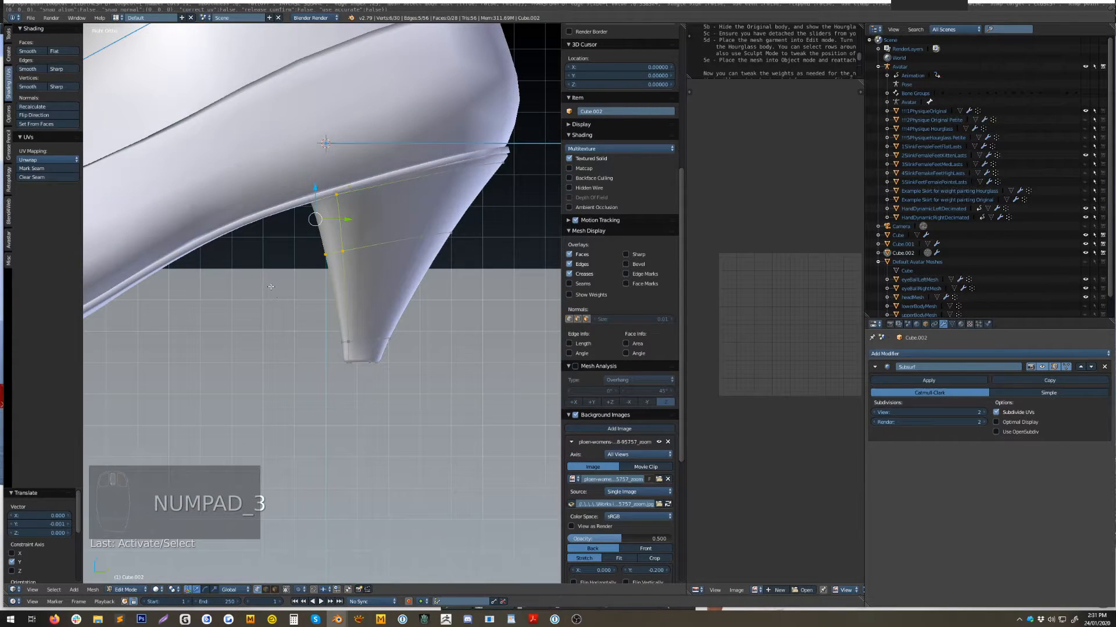
key(a)
key(a)
Select all vertices along the heel's front side and flatten them by scaling to 0 along Y.
key(b)
drag(197, 91, 360, 412)
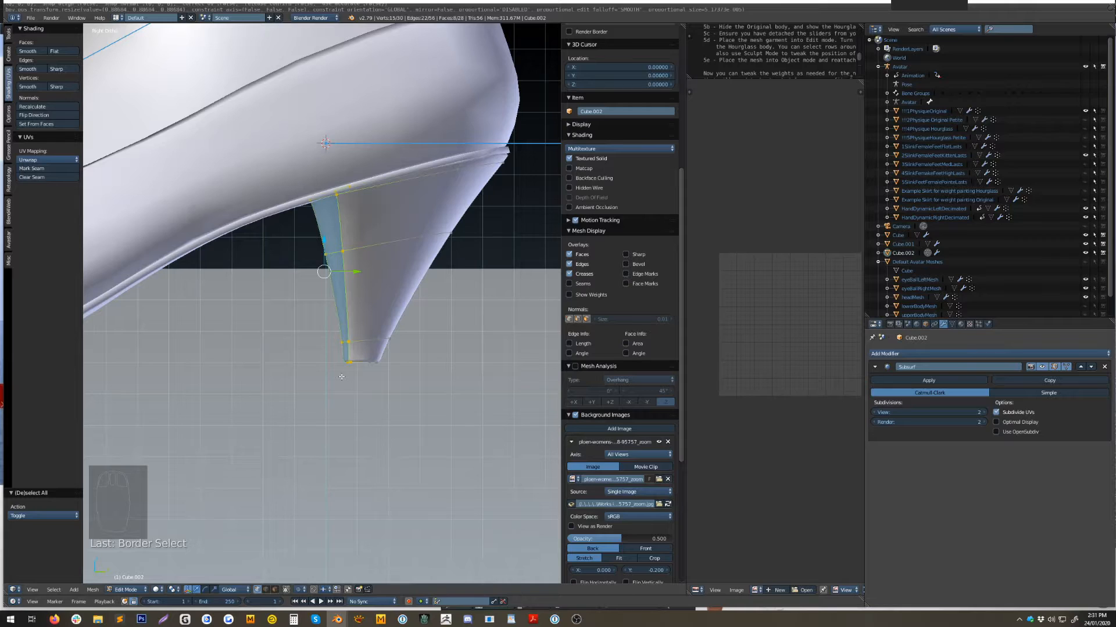
key(s)
key(y)
key(0)
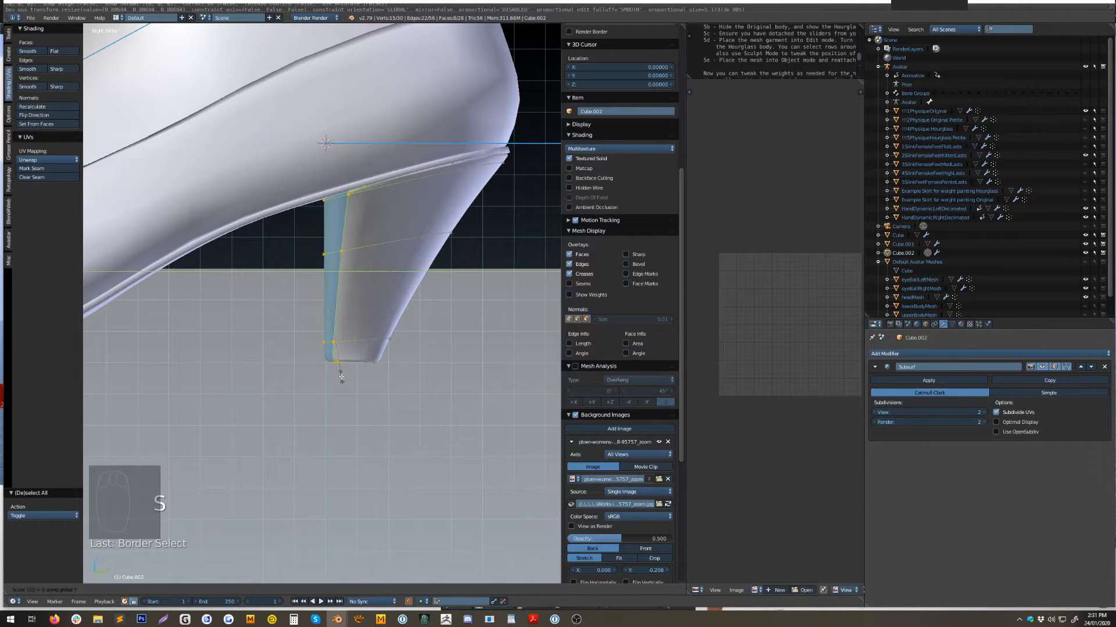
key(Return)
Try shifting the flattened heel front about 0.003 in Y and undo the shift.
drag(360, 271, 369, 264)
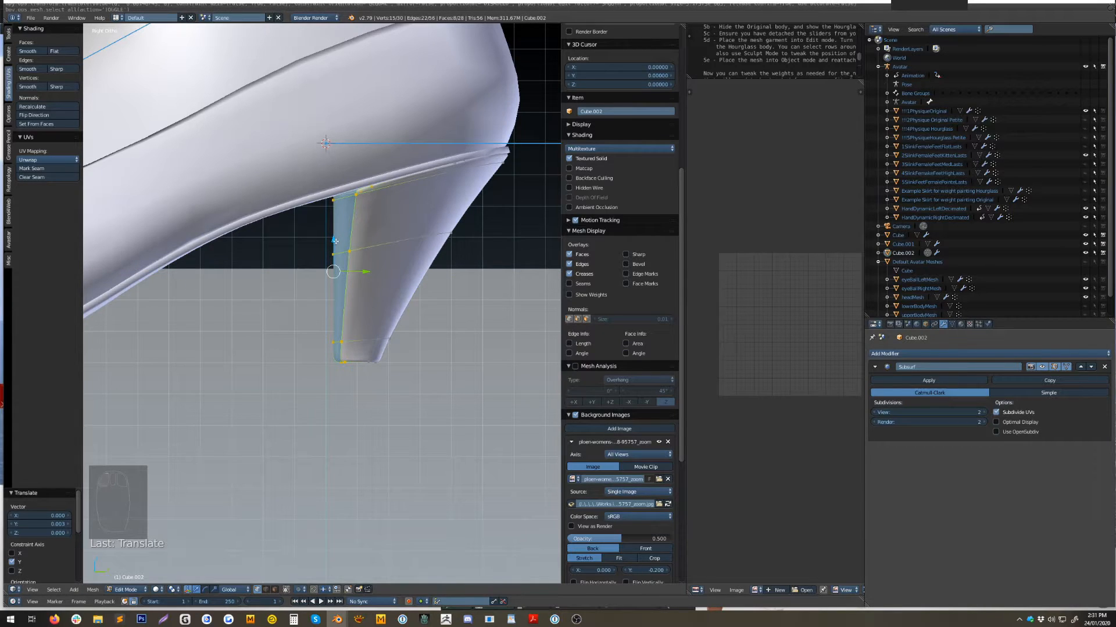
key(ctrl+z)
scroll(335, 240, down, 4)
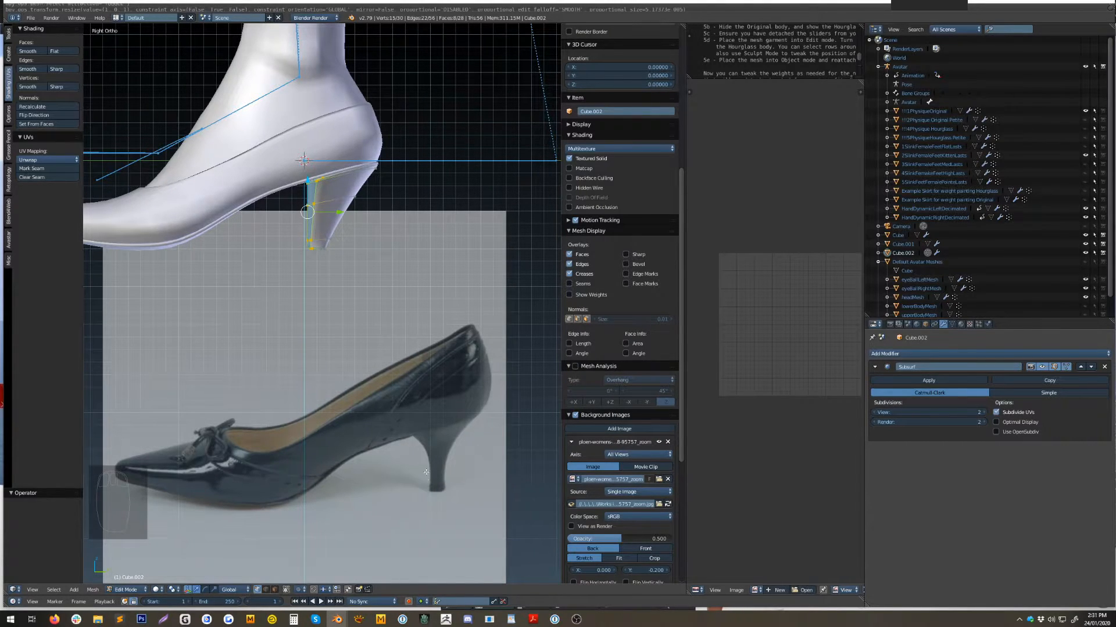
scroll(328, 375, up, 4)
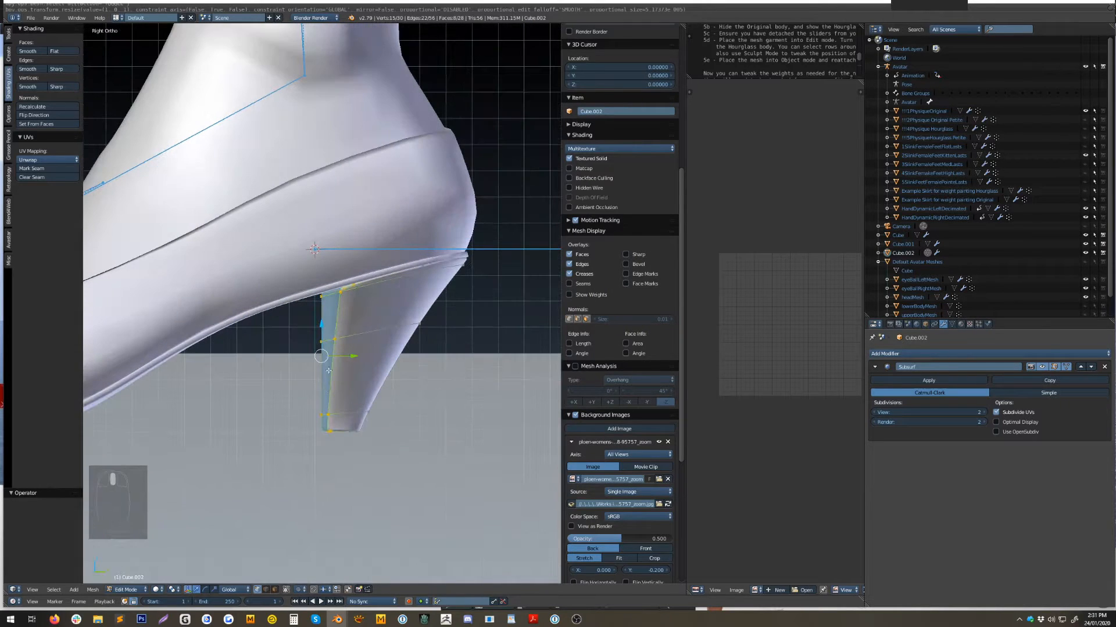
middle_drag(348, 321, 302, 313)
scroll(402, 343, up, 1)
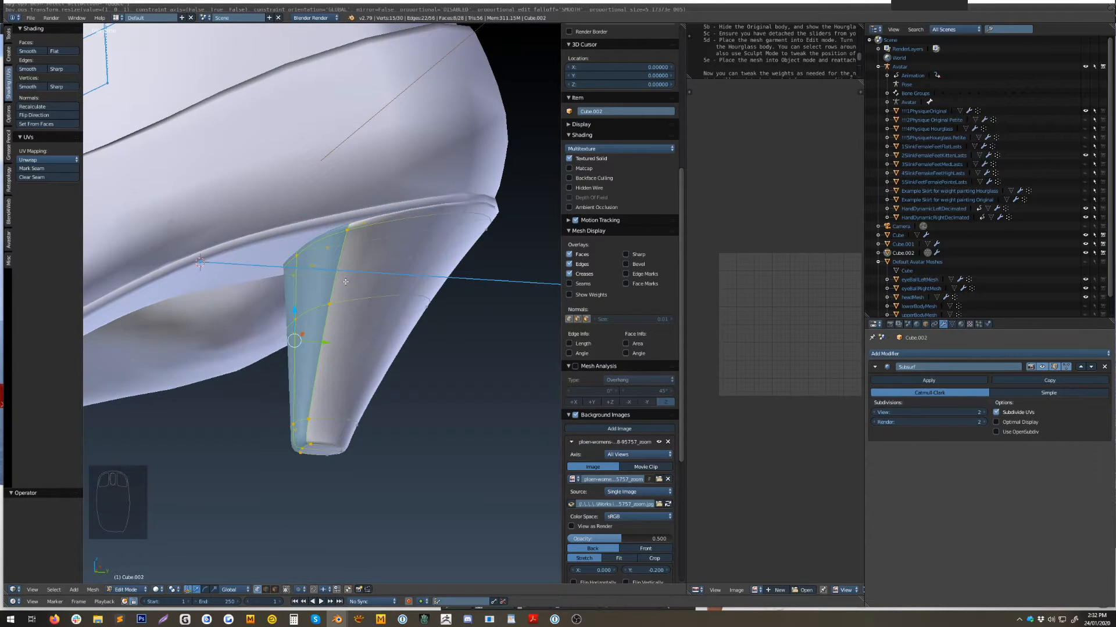
key(ctrl+r)
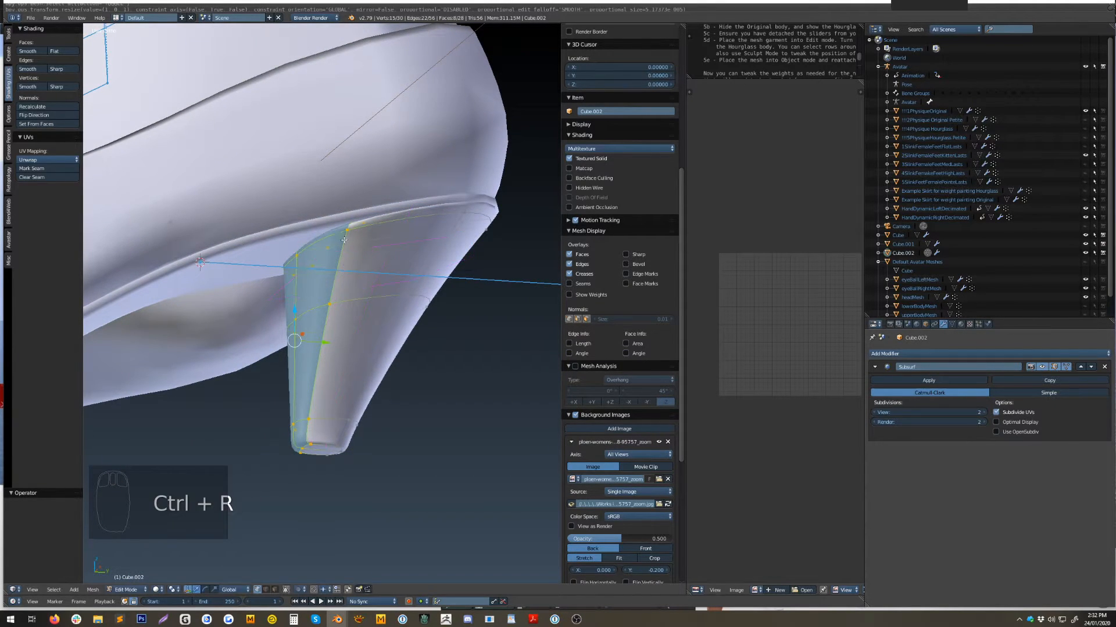
alt+right_click(343, 244)
middle_drag(281, 349, 493, 188)
alt+shift+right_click(223, 320)
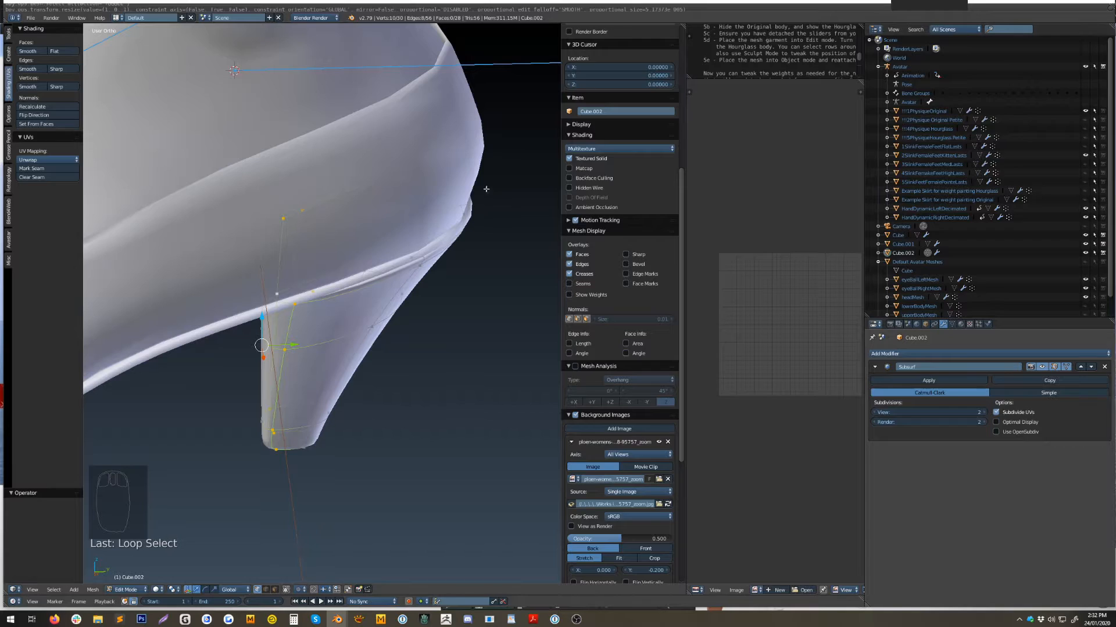
Leave mesh editing and rename the shoe's upper object as ZoeyShoe.
key(Tab)
right_click(462, 185)
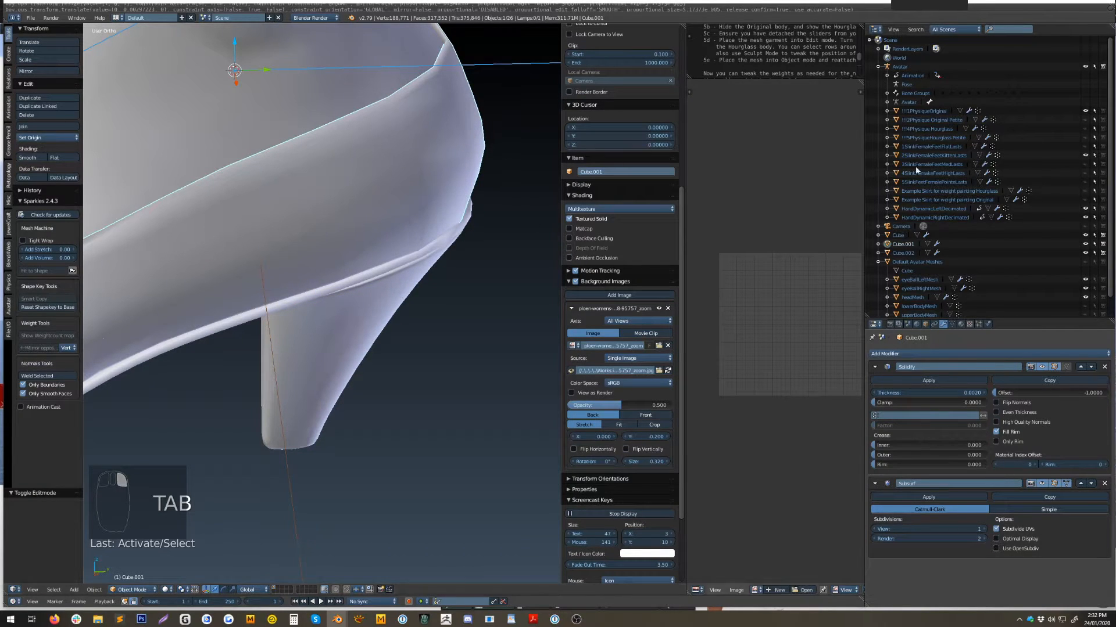
double_click(902, 244)
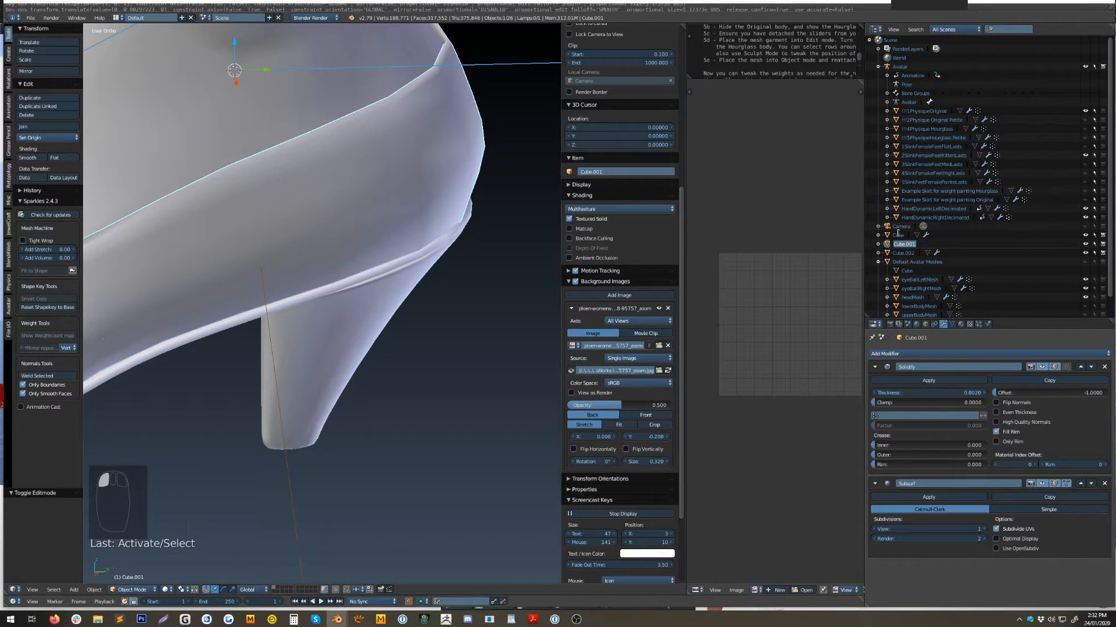
key(BackSpace)
key(BackSpace)
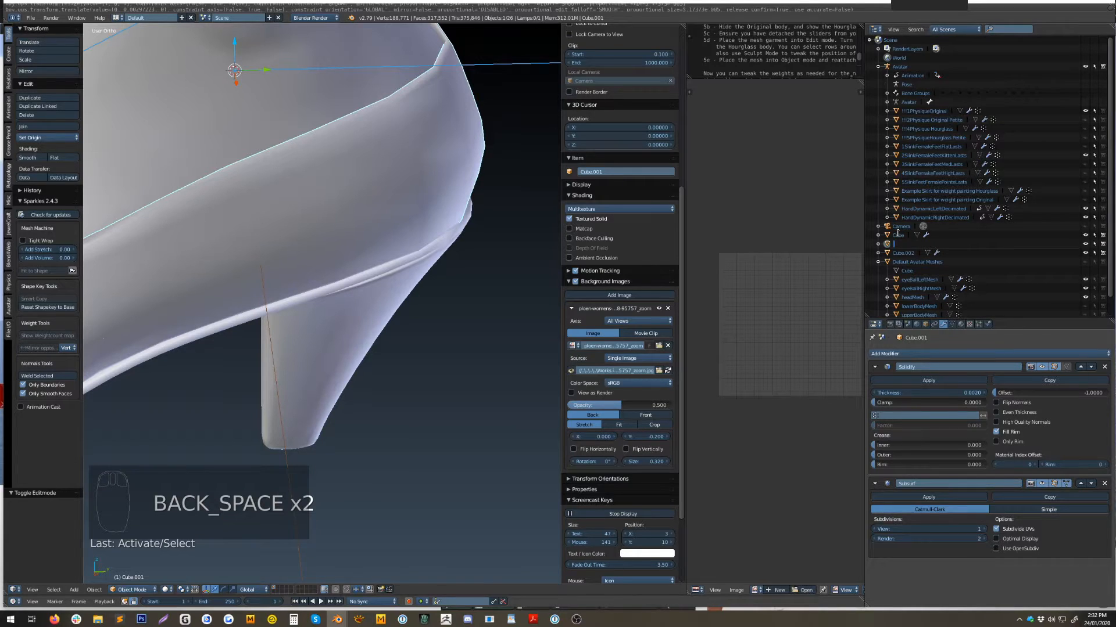
text(Zoey Sho)
key(BackSpace)
key(BackSpace)
key(BackSpace)
key(Return)
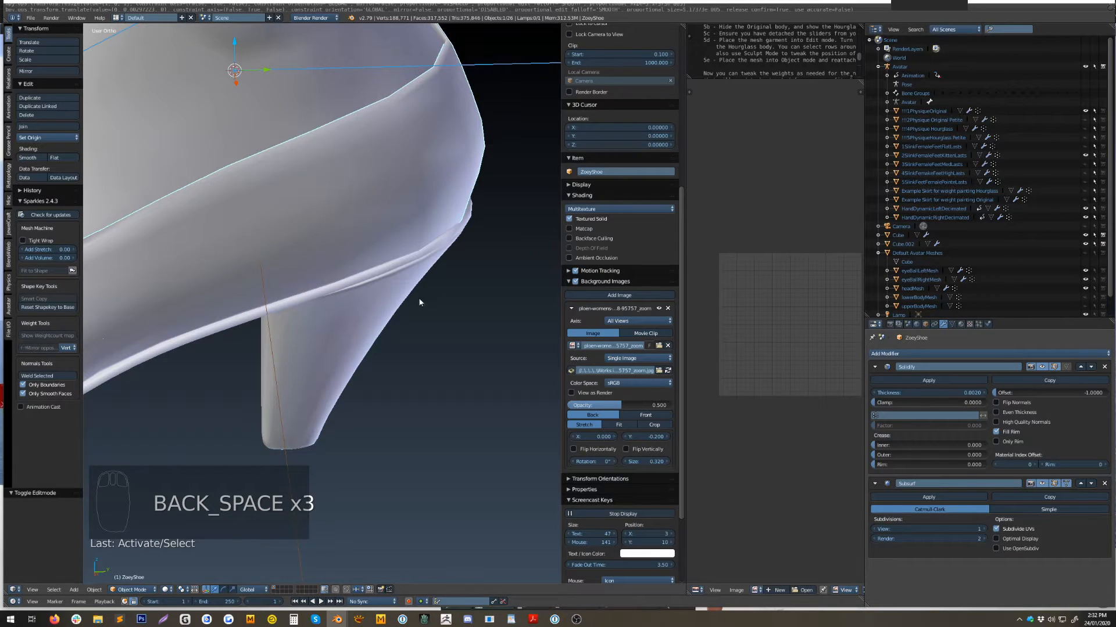
Rename the sole object as ZoeySole.
right_click(285, 301)
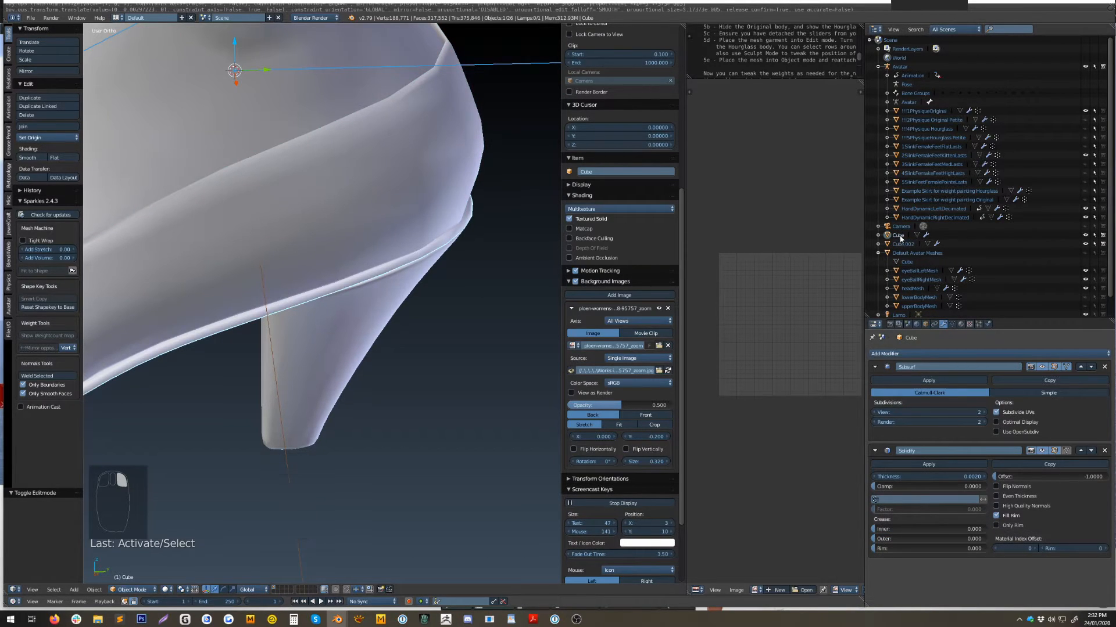
text(Zoe)
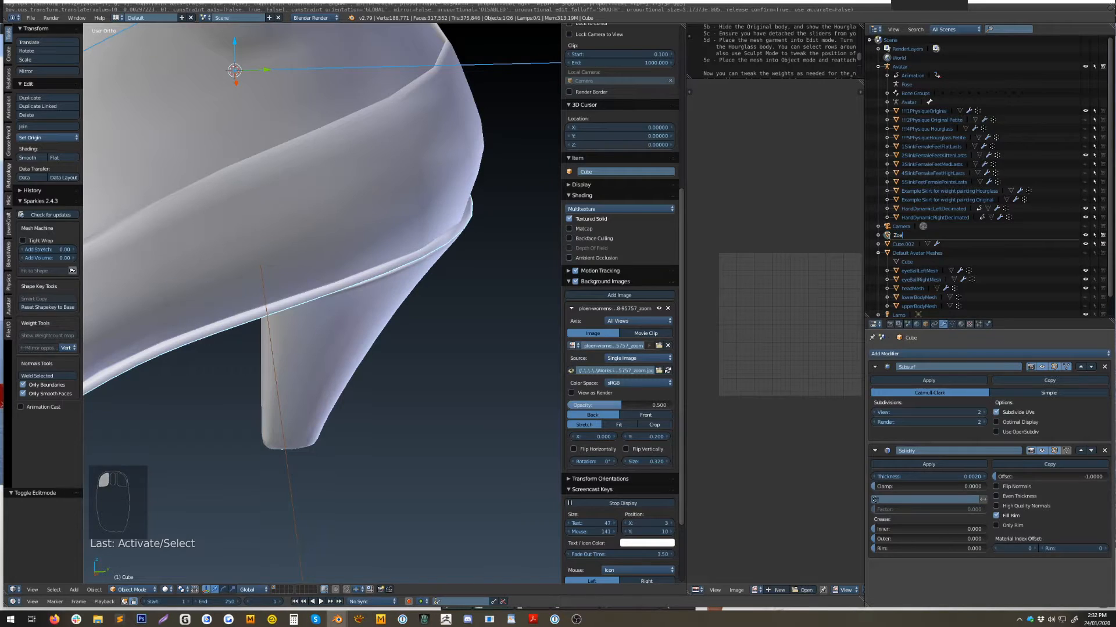
text(ySol)
key(Return)
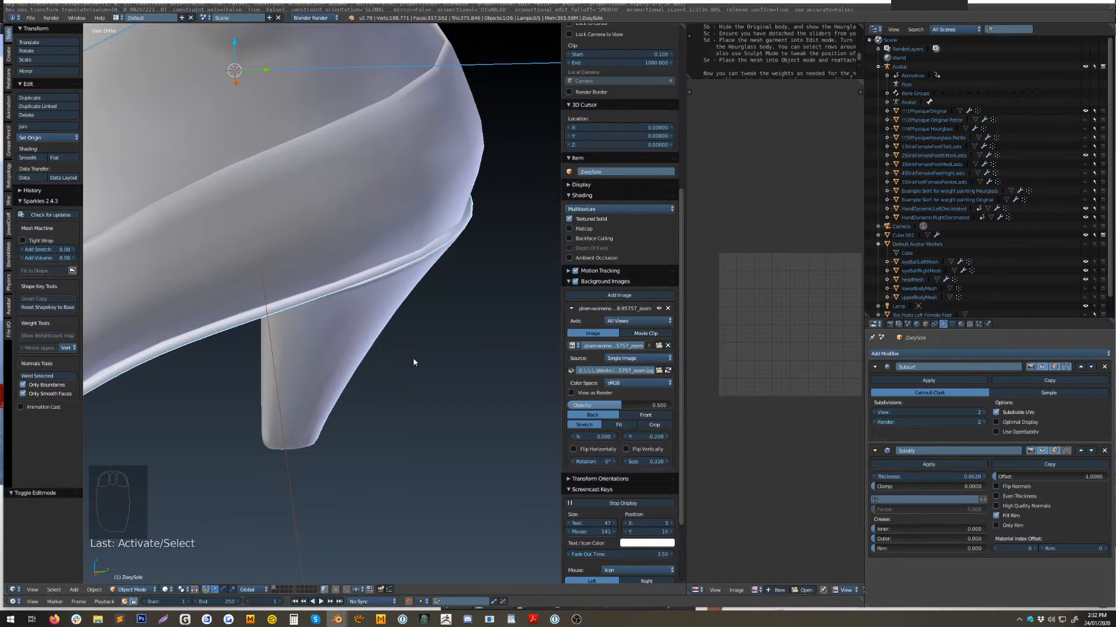
Rename the heel object as ZoeyHeel.
right_click(368, 337)
double_click(904, 236)
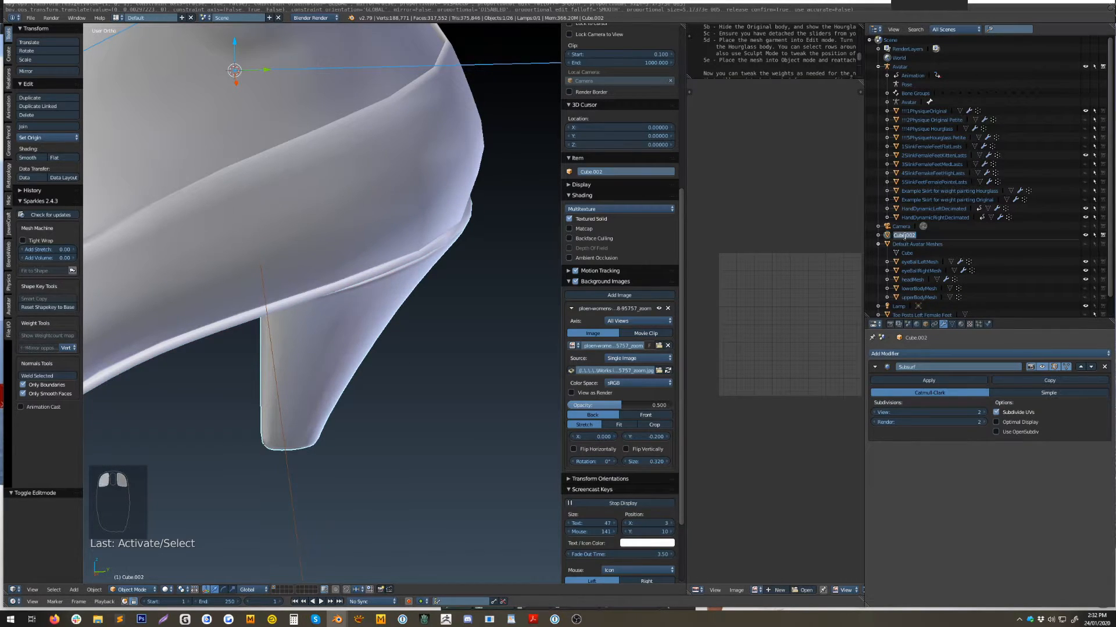
text(Zo)
key(BackSpace)
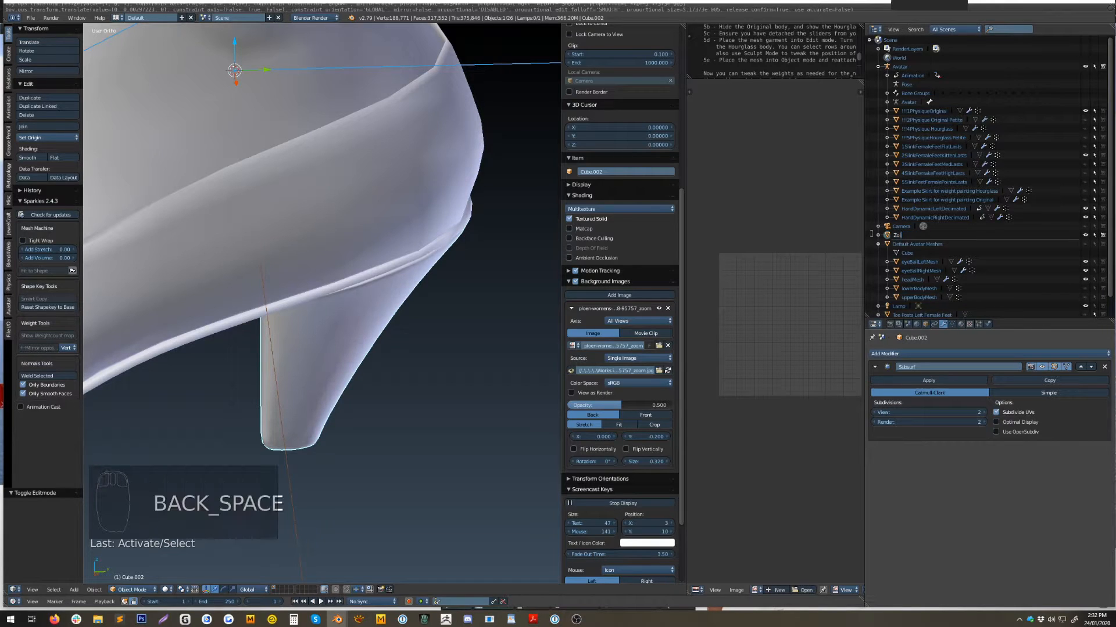
key(BackSpace)
key(BackSpace)
text(eyH)
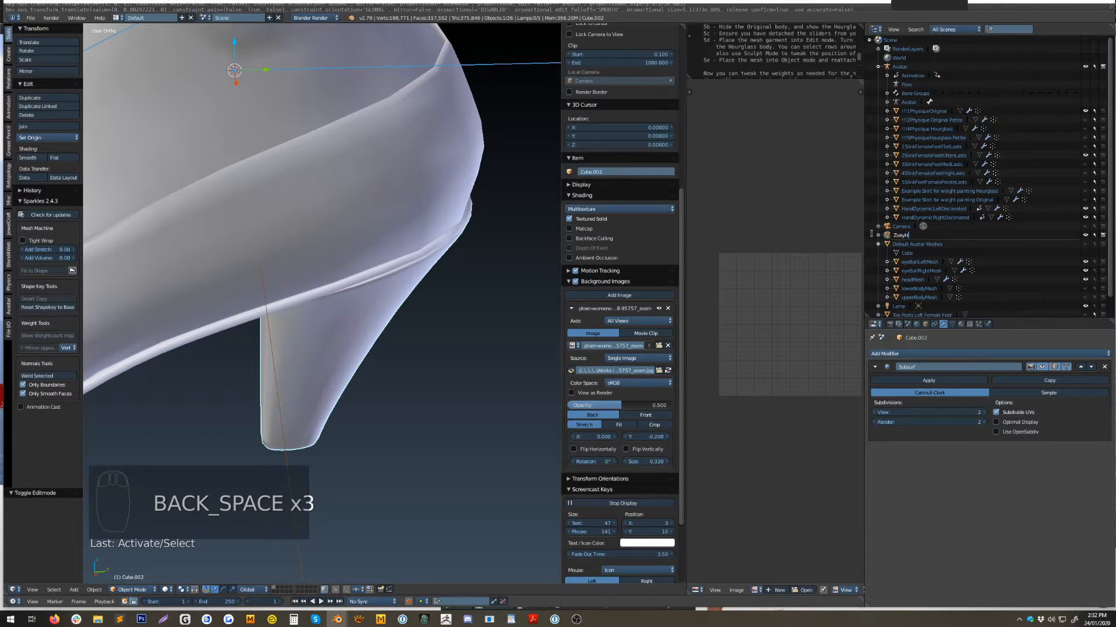
text(eel)
key(Return)
Hide ZoeyShoe, ZoeySole and the avatar's foot mesh to isolate the heel, and open the heel for mesh editing.
scroll(995, 271, down, 1)
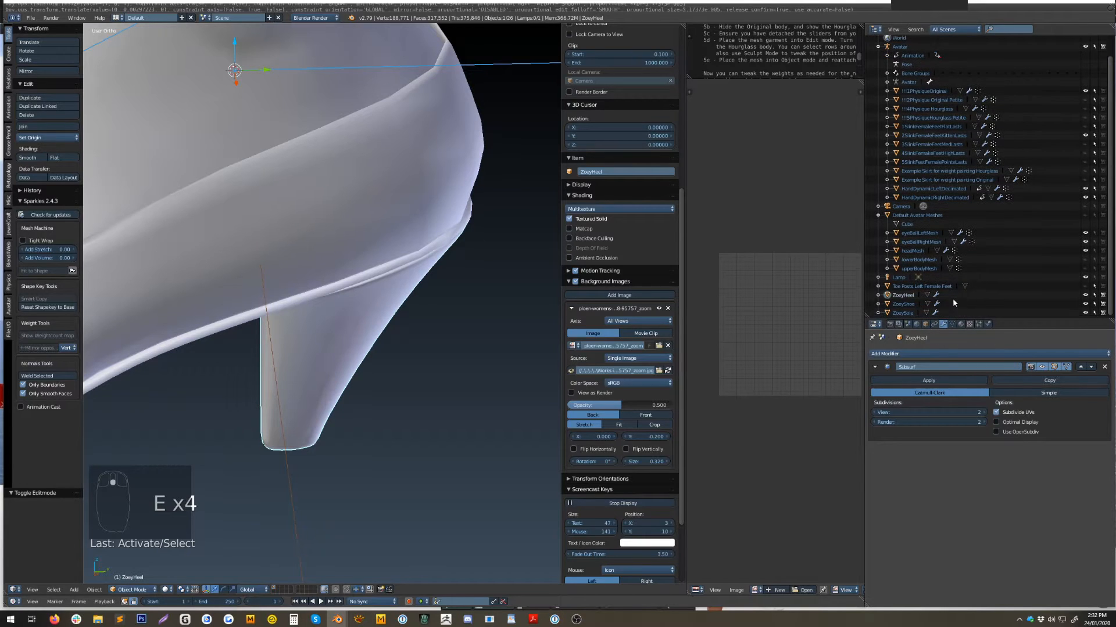
click(1084, 304)
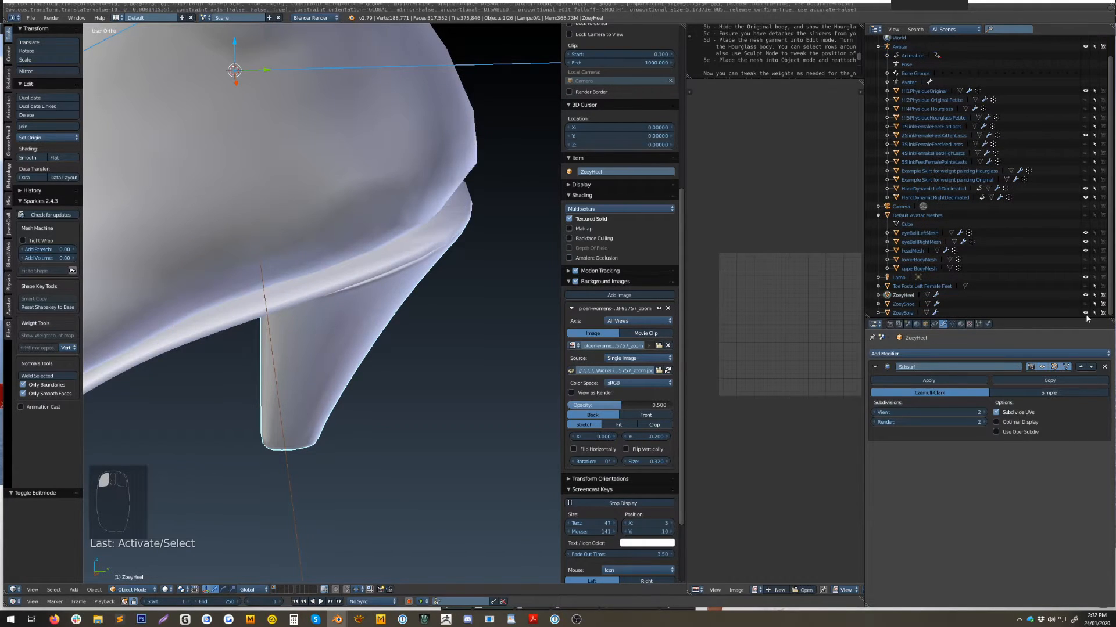
click(1086, 313)
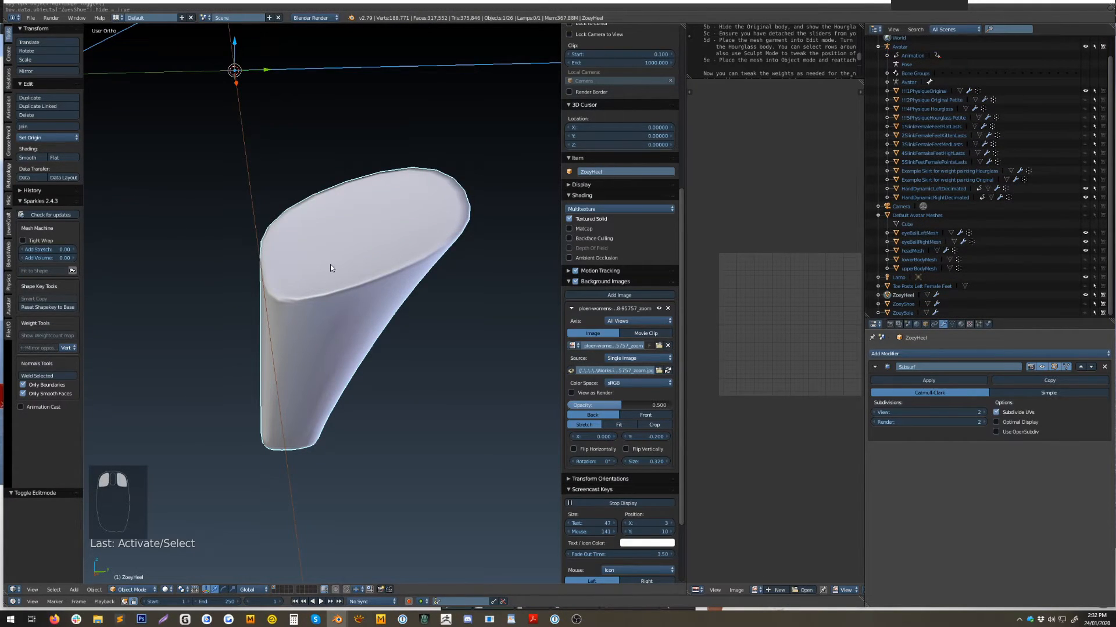
key(Tab)
middle_drag(304, 251, 301, 263)
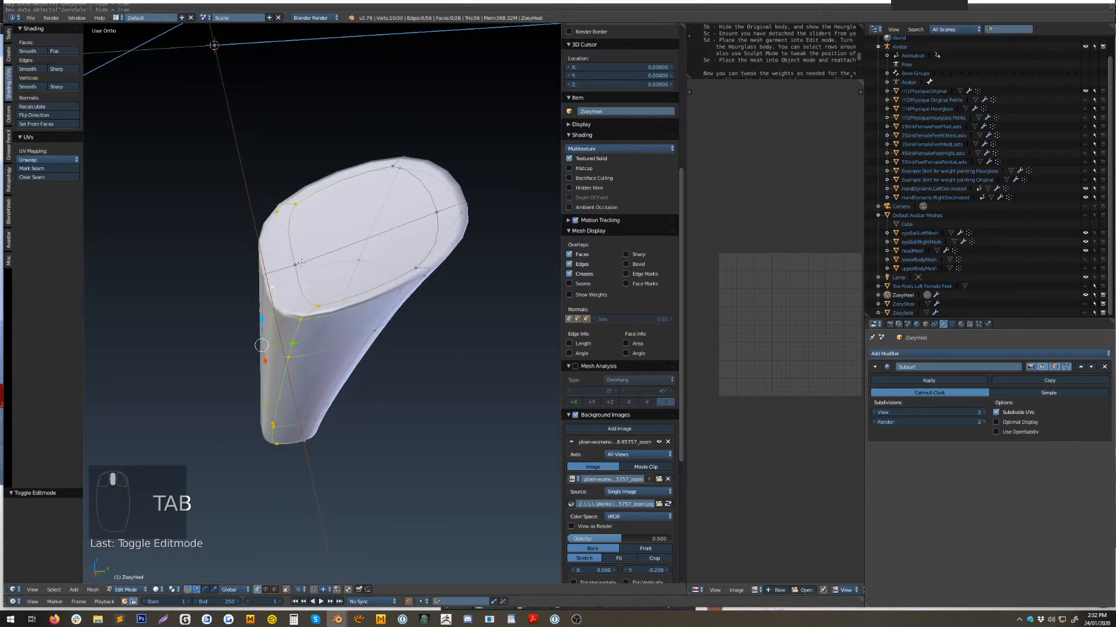
Select the six vertices of the inner cap on the heel's top and delete the enclosed faces.
right_click(295, 265)
shift+right_click(435, 214)
shift+right_click(392, 164)
shift+right_click(295, 206)
shift+right_click(319, 305)
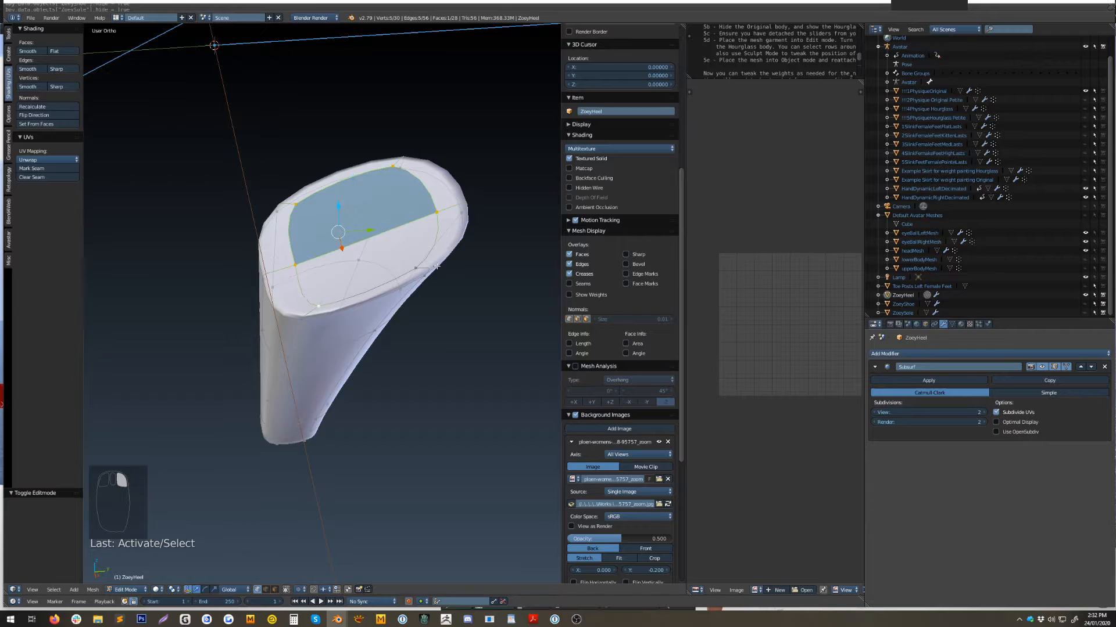
shift+right_click(416, 267)
middle_drag(468, 269, 523, 262)
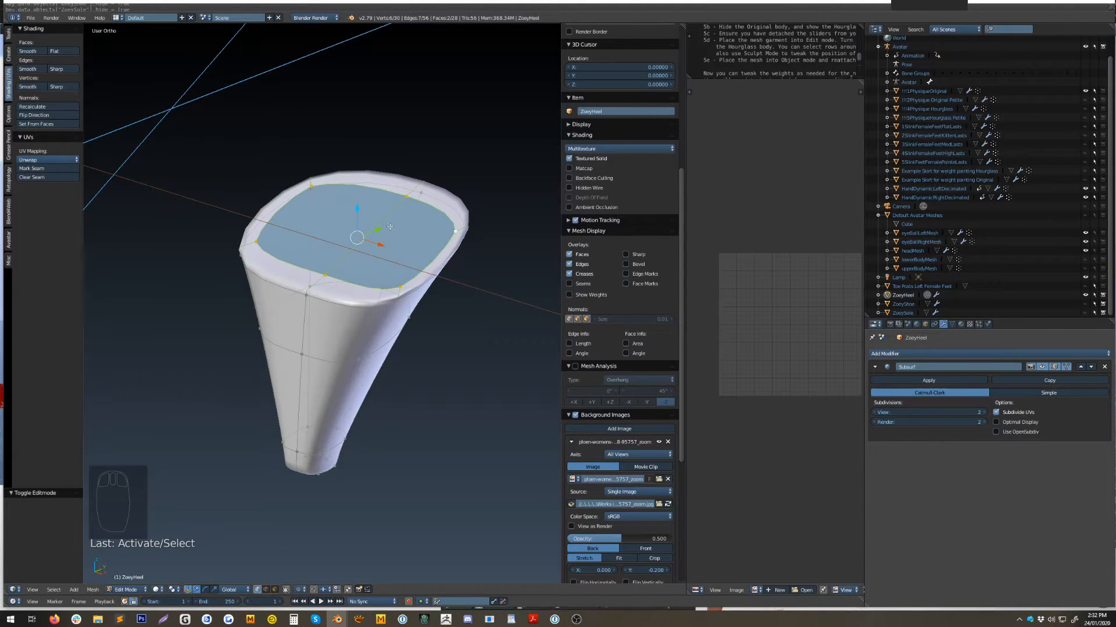
key(x)
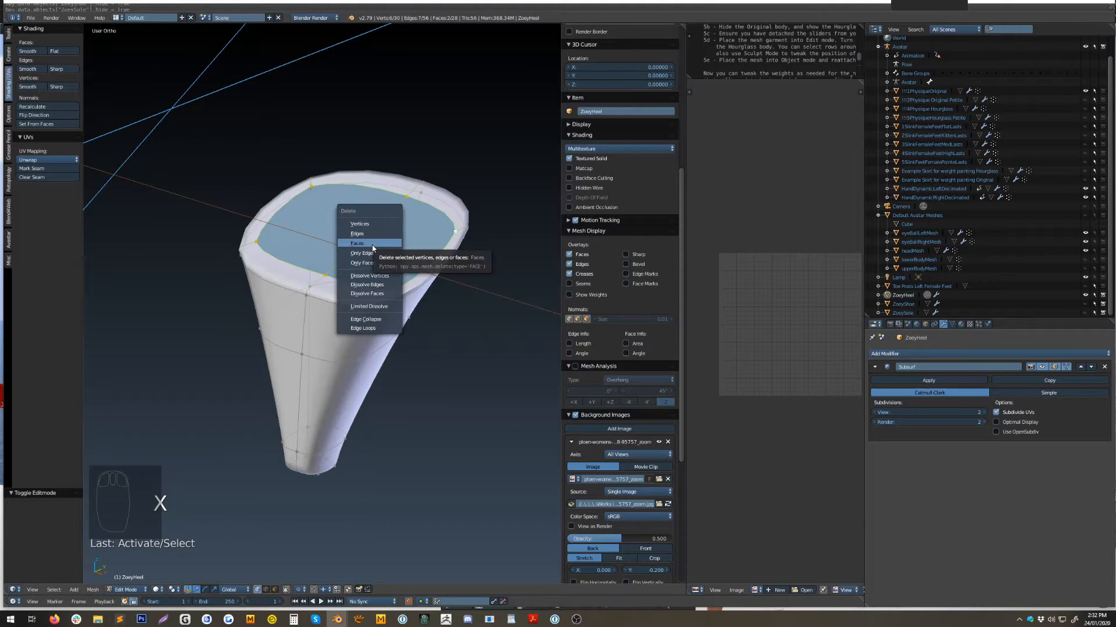
click(373, 248)
Select the open inner rim loop at the heel's top and scale it to about 0.744 to form an inward lip.
middle_drag(419, 255, 304, 284)
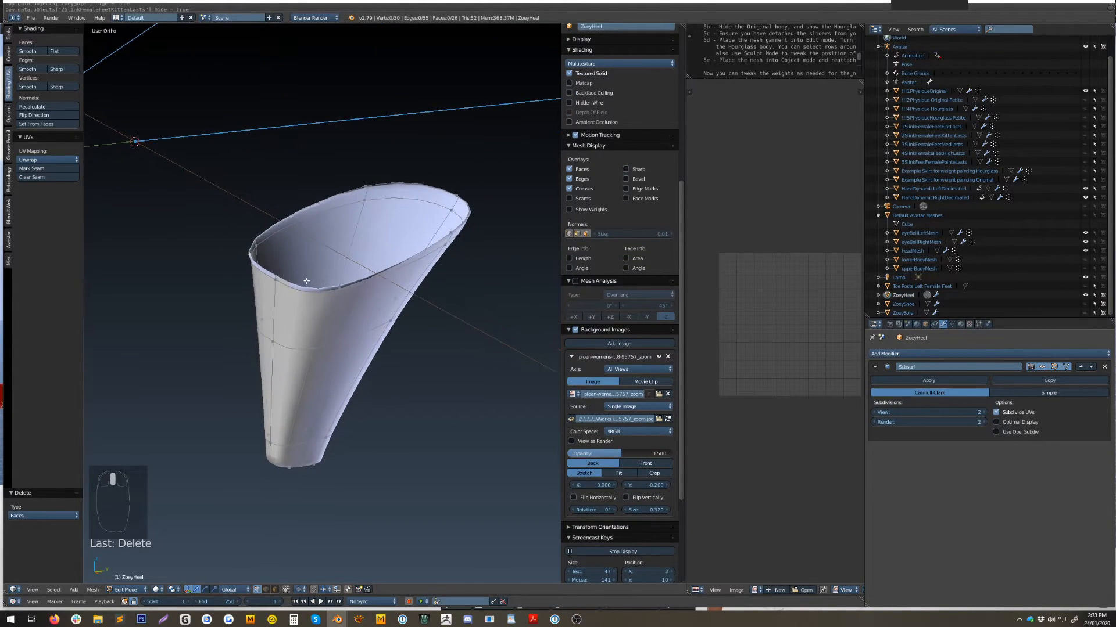
alt+right_click(303, 286)
scroll(308, 291, up, 5)
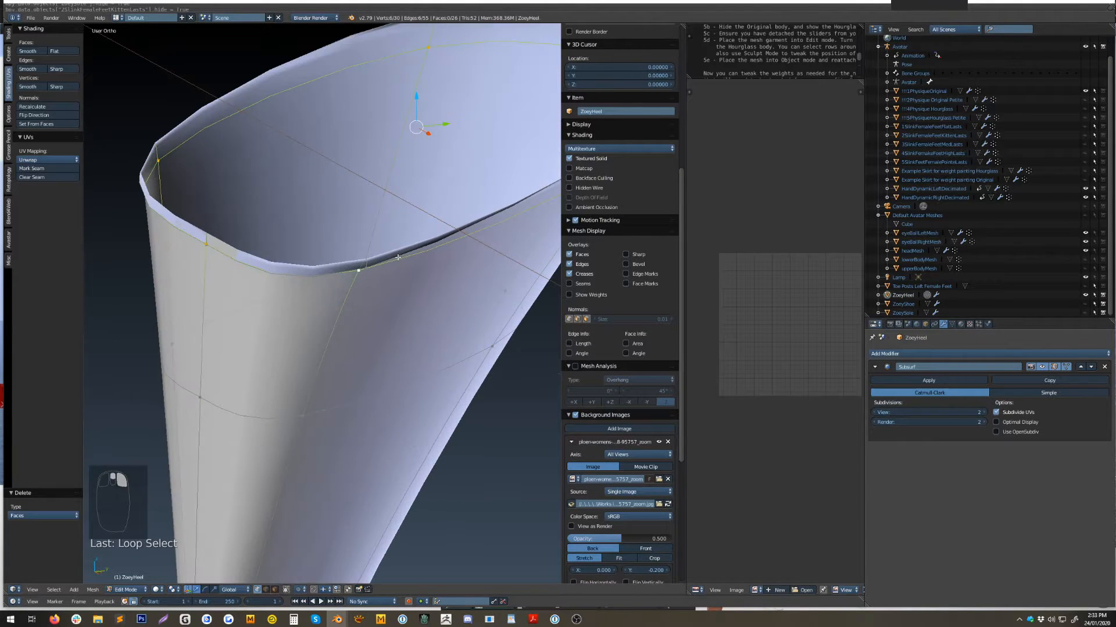
scroll(368, 266, down, 5)
middle_drag(407, 290, 494, 320)
key(s)
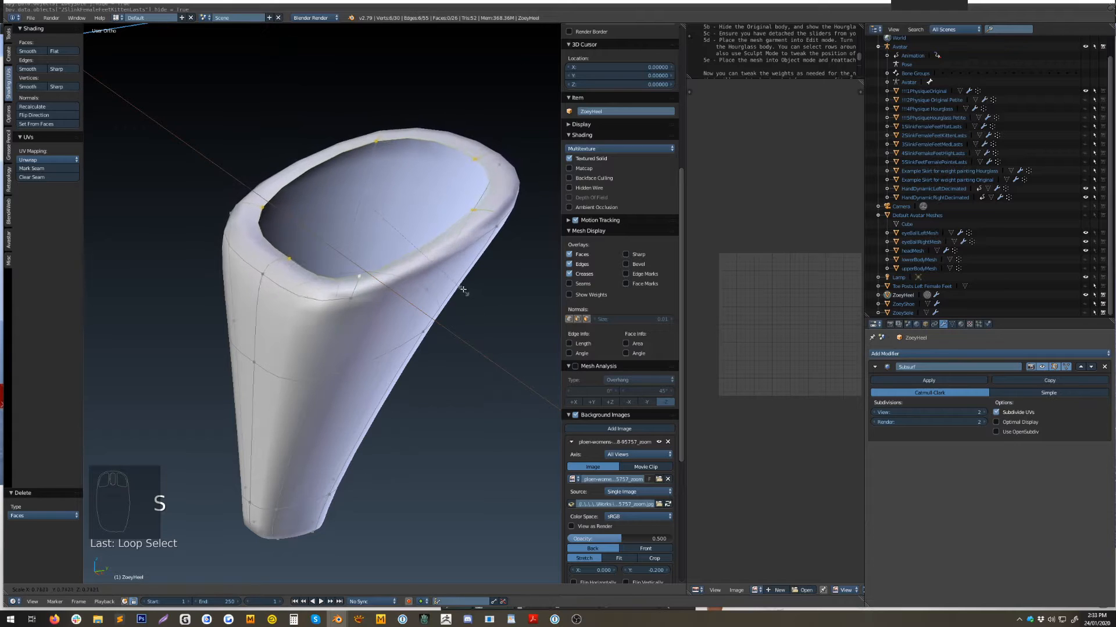
click(452, 293)
Select the outer edge loop at the heel's top and give it an edge crease of 1.000.
alt+right_click(296, 299)
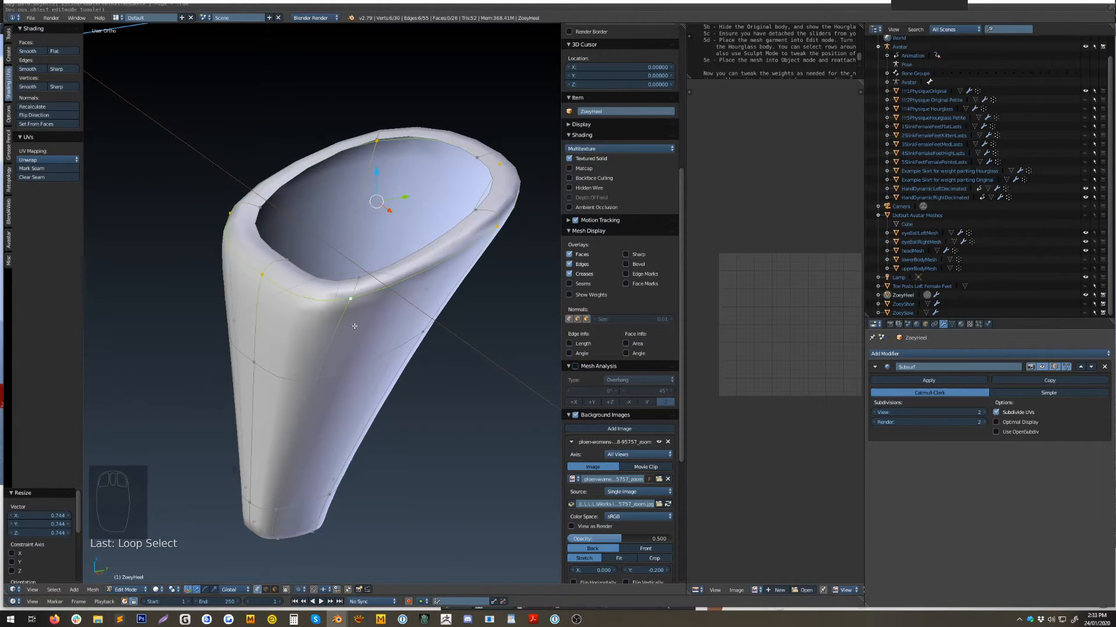
key(shift+e)
click(515, 525)
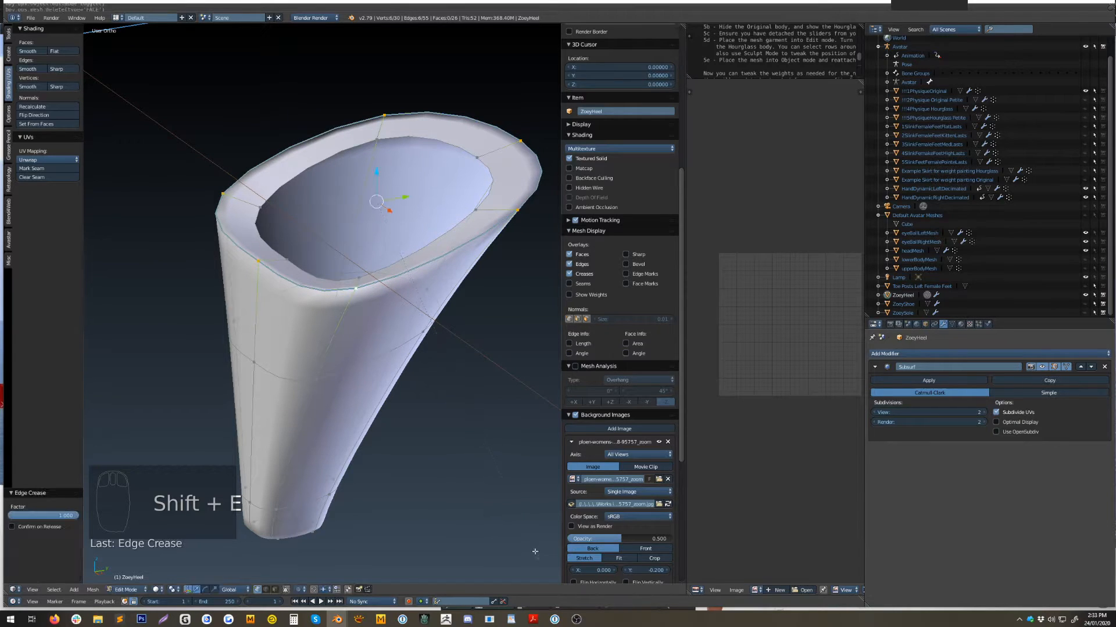
Select the vertical edge loops along both front corners of the heel and give them an edge crease of 1.000.
alt+right_click(329, 348)
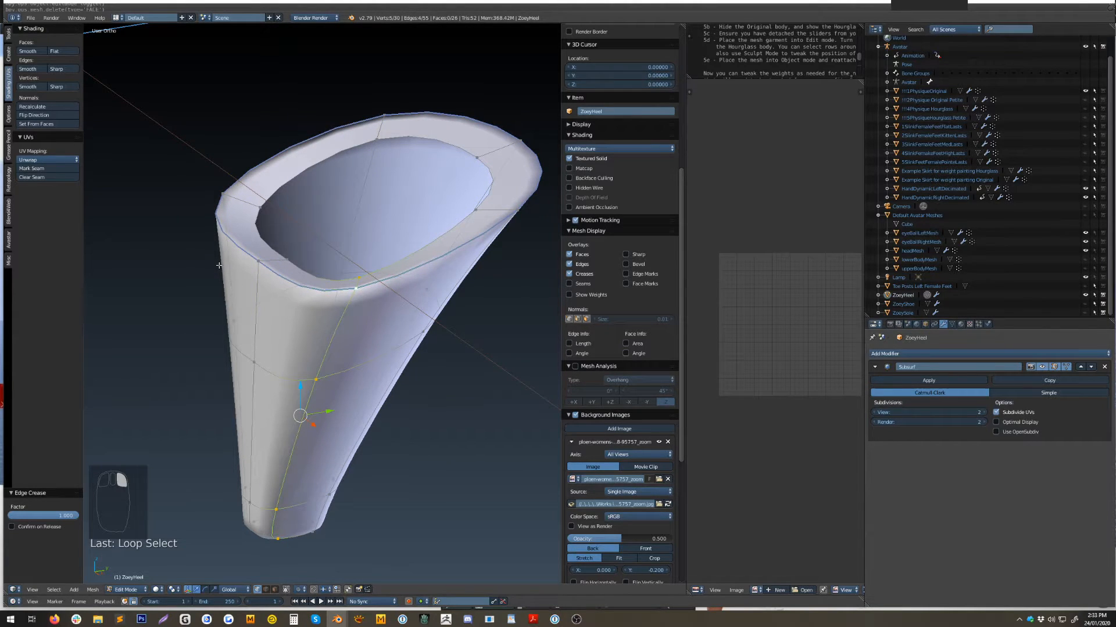
middle_drag(215, 279, 365, 298)
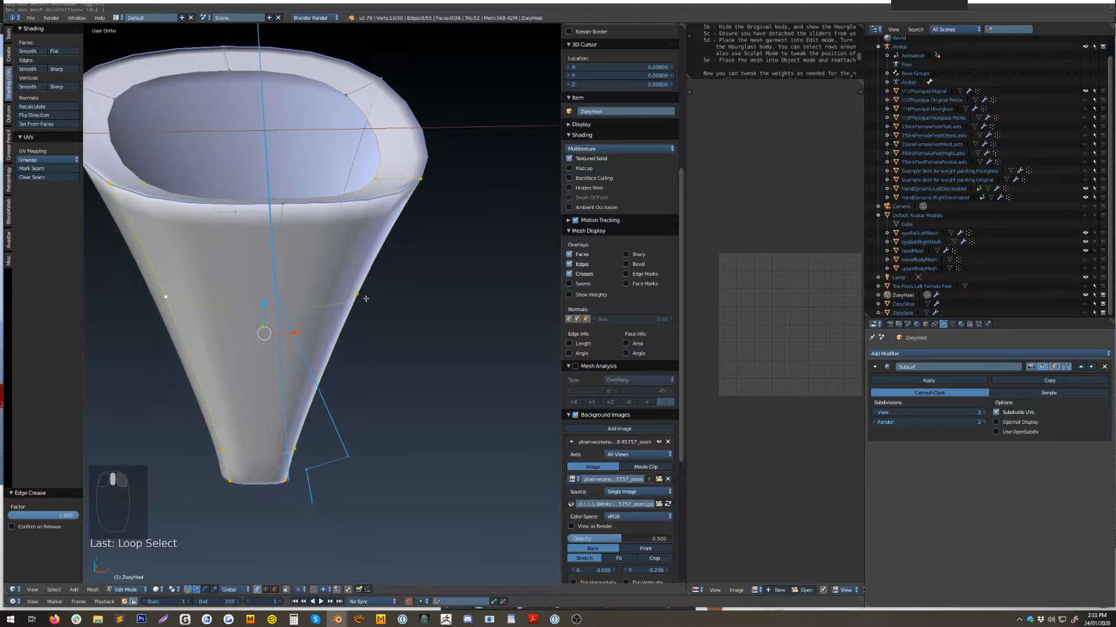
key(shift+e)
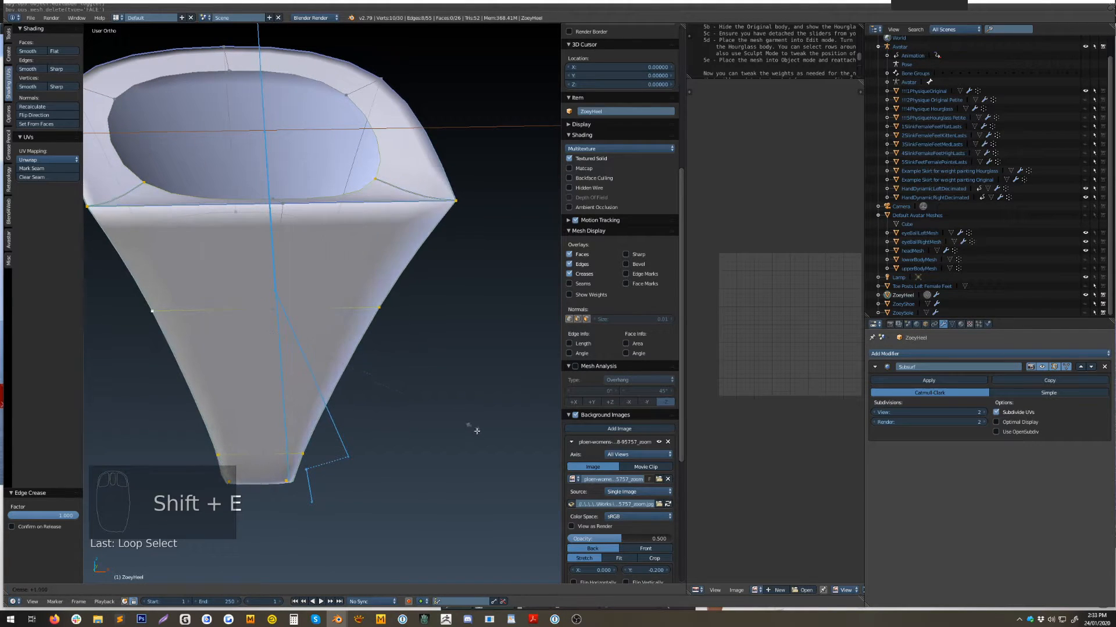
click(520, 490)
Try adding an edge loop just above the heel's base, and undo the cut.
middle_drag(420, 471, 309, 381)
alt+right_click(303, 490)
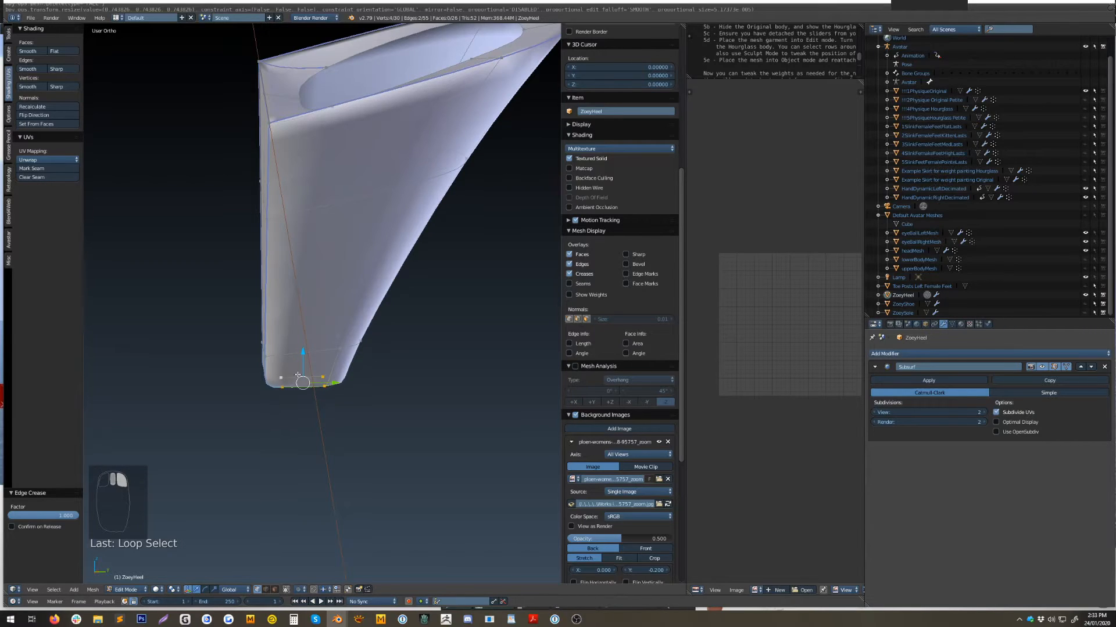
key(ctrl+r)
click(268, 366)
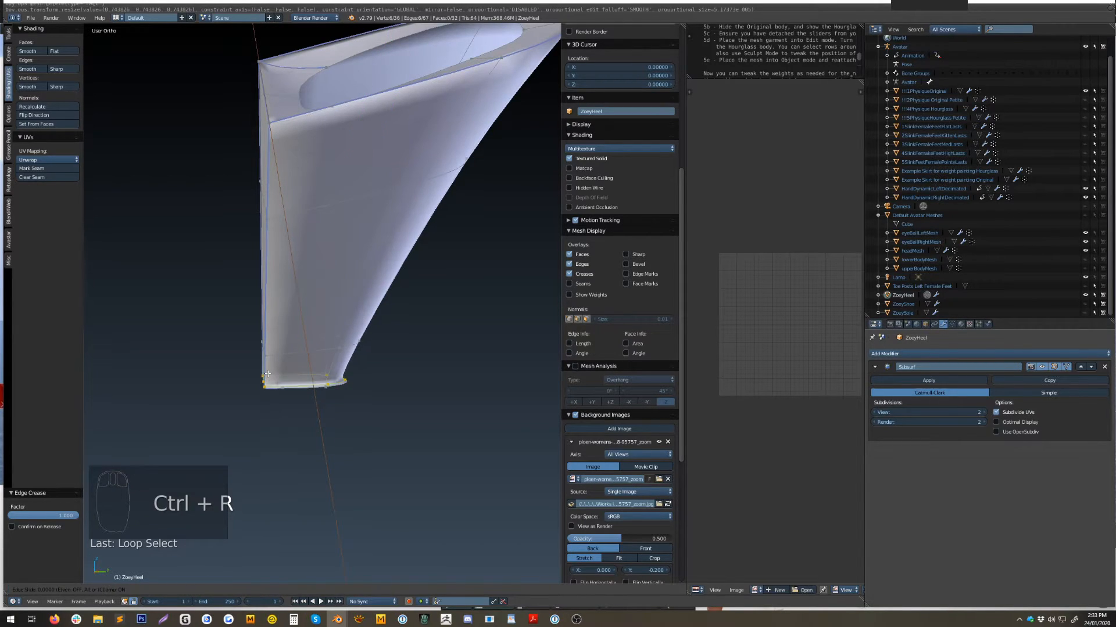
click(267, 373)
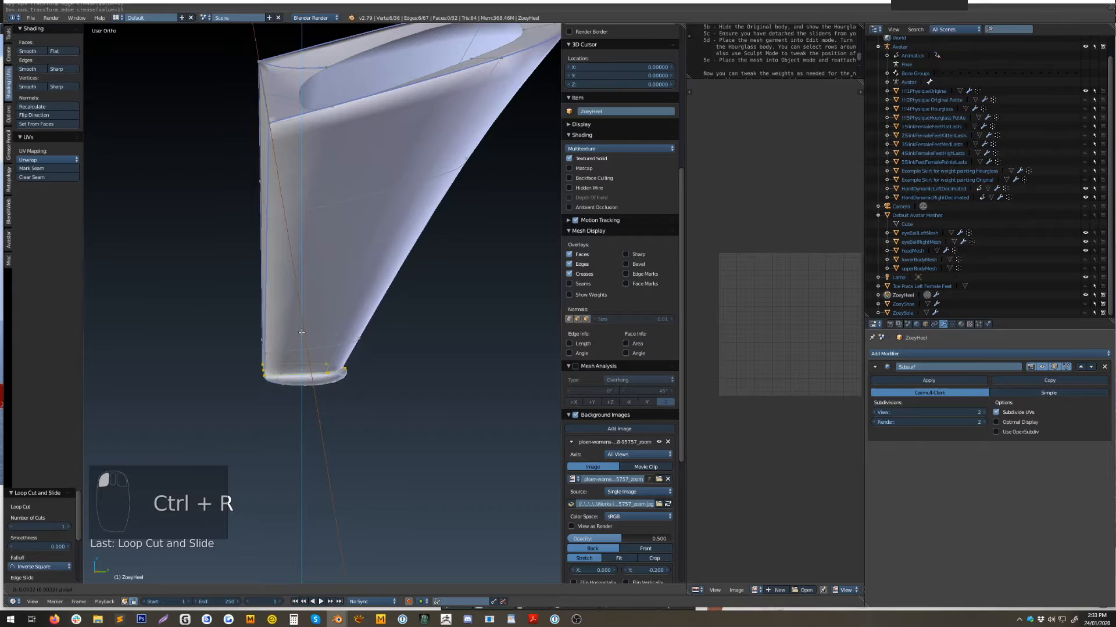
key(ctrl+z)
key(ctrl+z)
key(ctrl+z)
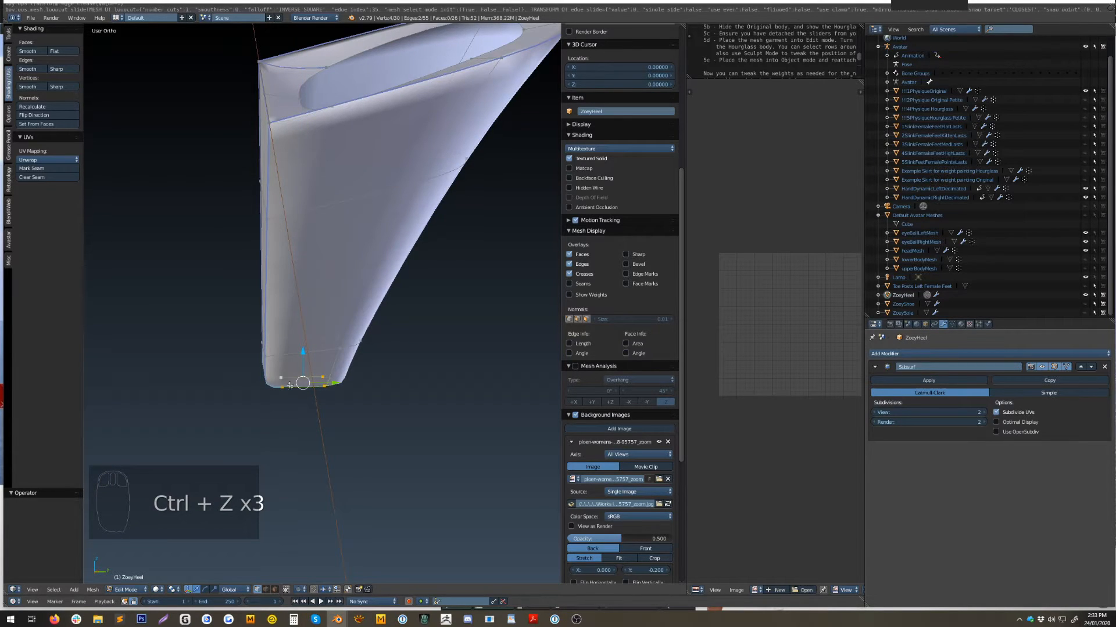
Complete the selection of the heel's bottom cap vertices and give their edges a crease of about 0.8.
scroll(292, 386, up, 4)
shift+right_click(289, 377)
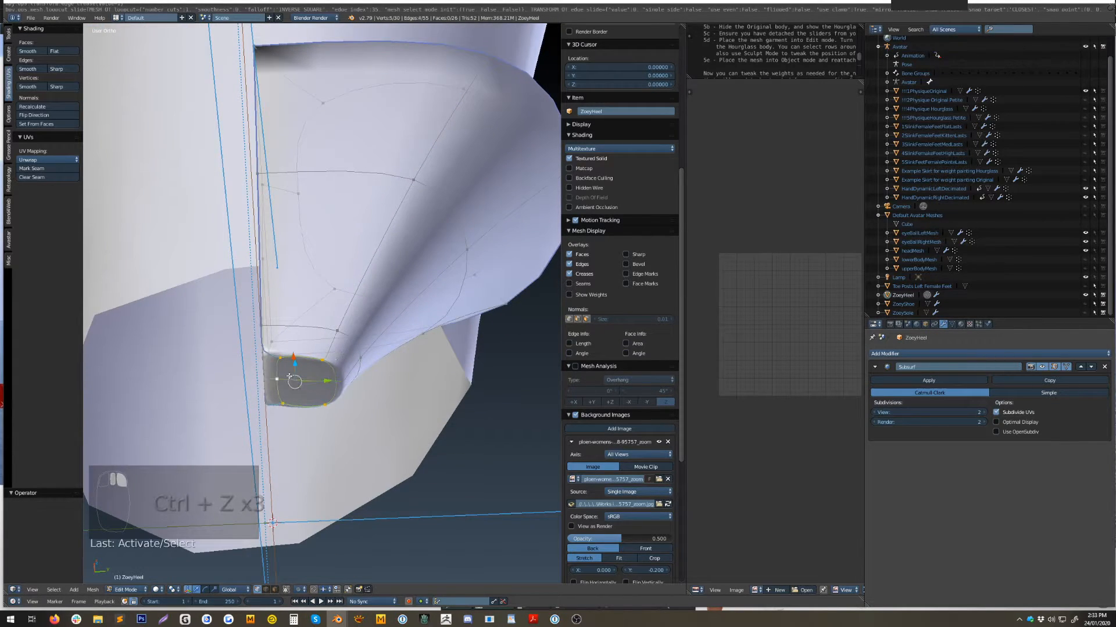
key(shift+e)
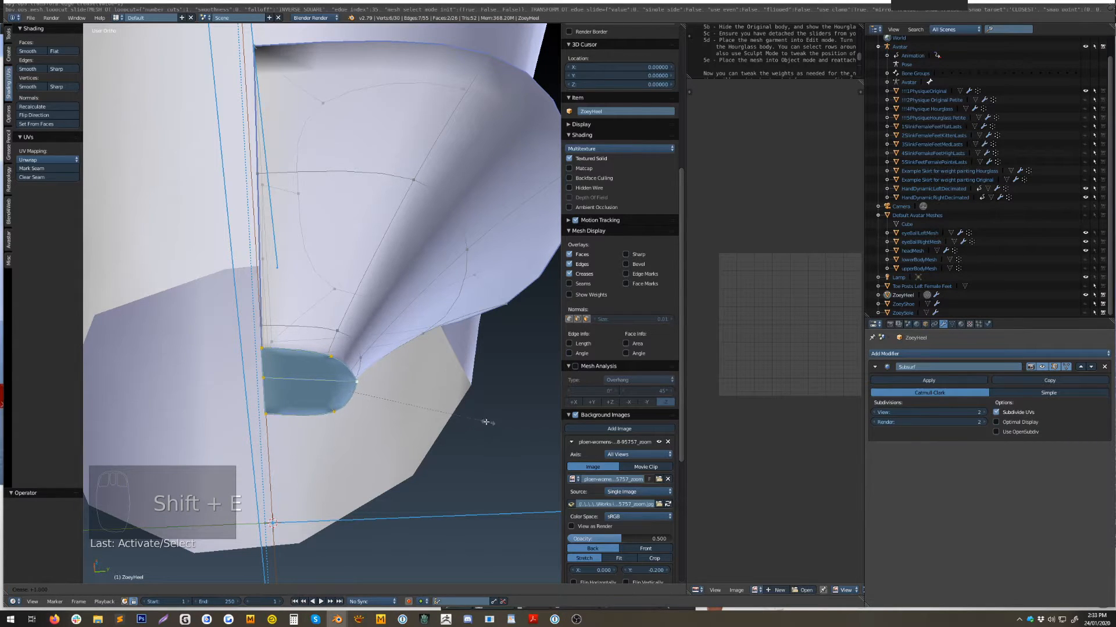
click(461, 418)
Narrow the heel's lower and middle edge loops along X, scaling the middle loop to about 0.252.
middle_drag(424, 379, 401, 433)
alt+right_click(307, 342)
key(KP_1)
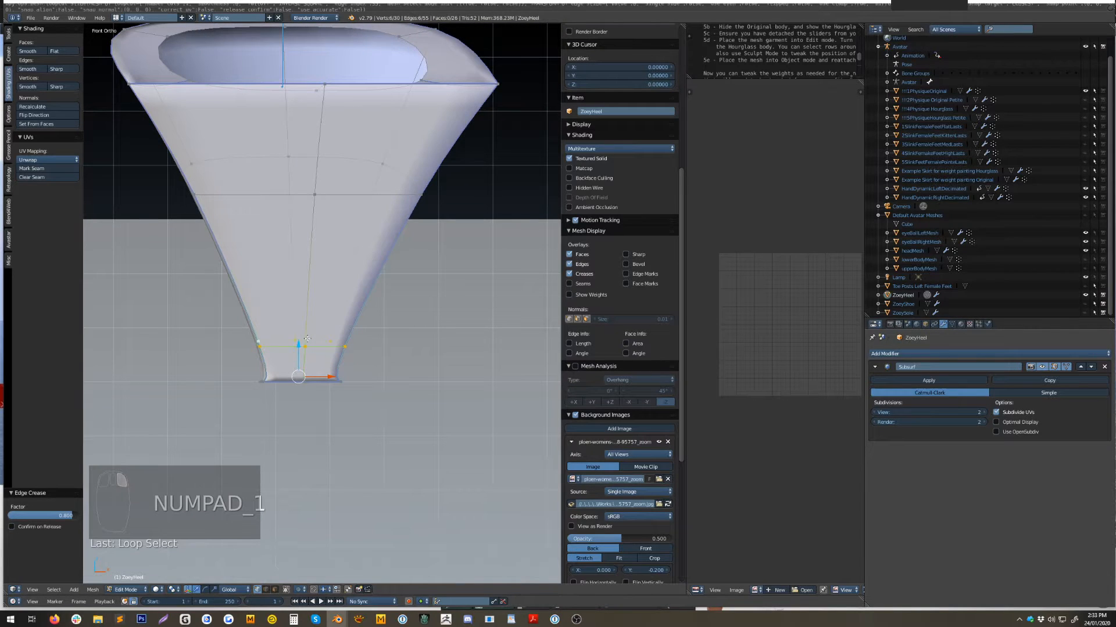
alt+right_click(255, 193)
shift+middle_drag(435, 269, 440, 311)
key(s)
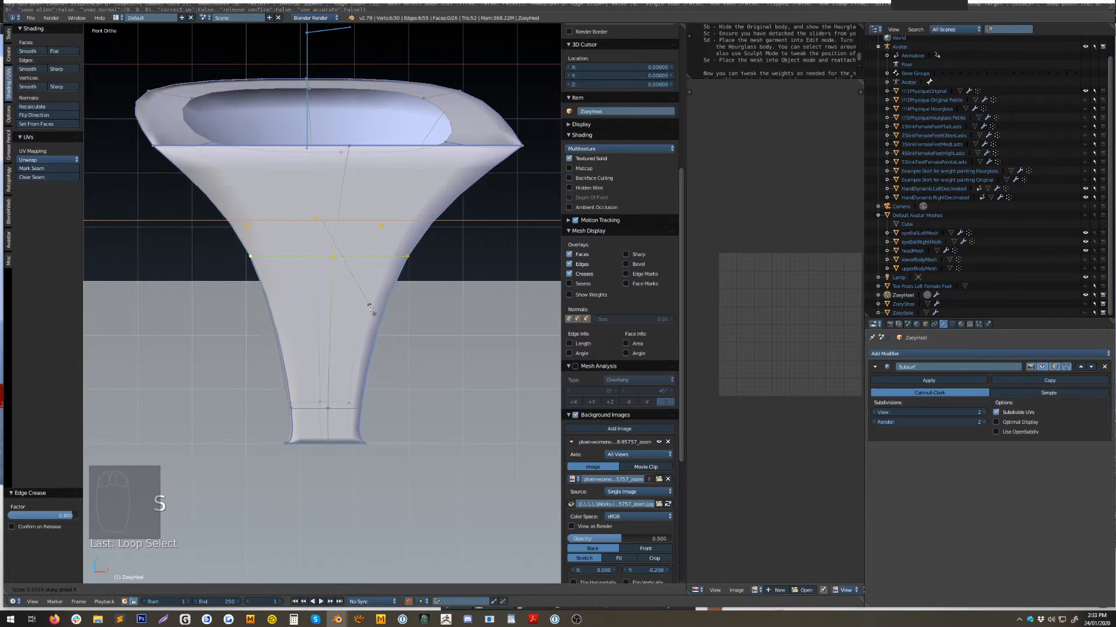
click(337, 267)
Scale the heel's bottom edge loop along X to about 0.670 to match the narrowed shaft.
alt+right_click(307, 445)
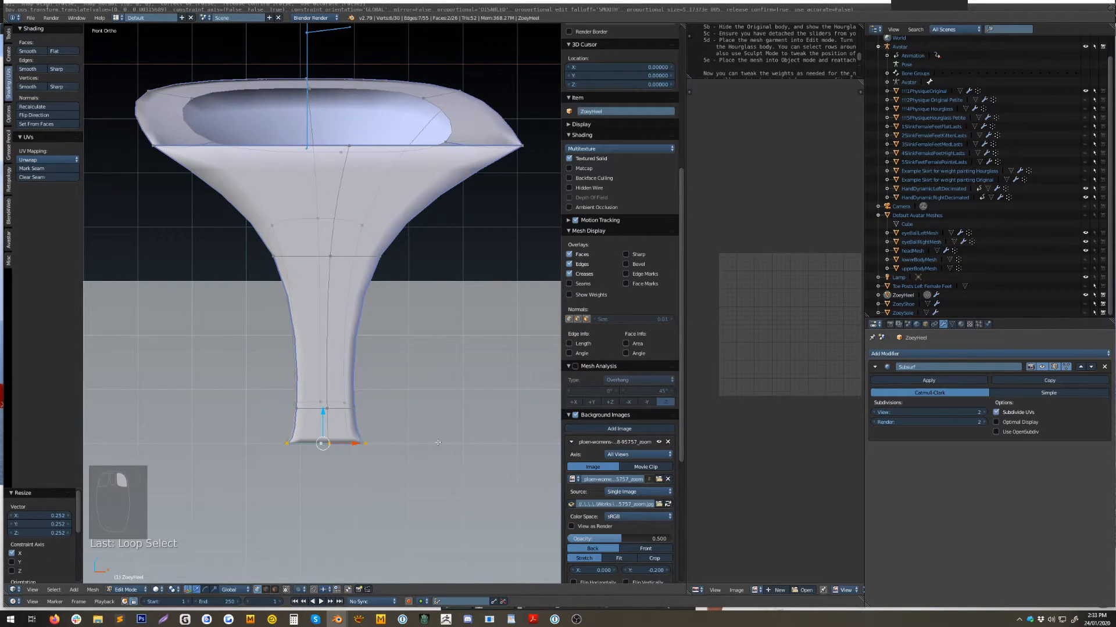
key(s)
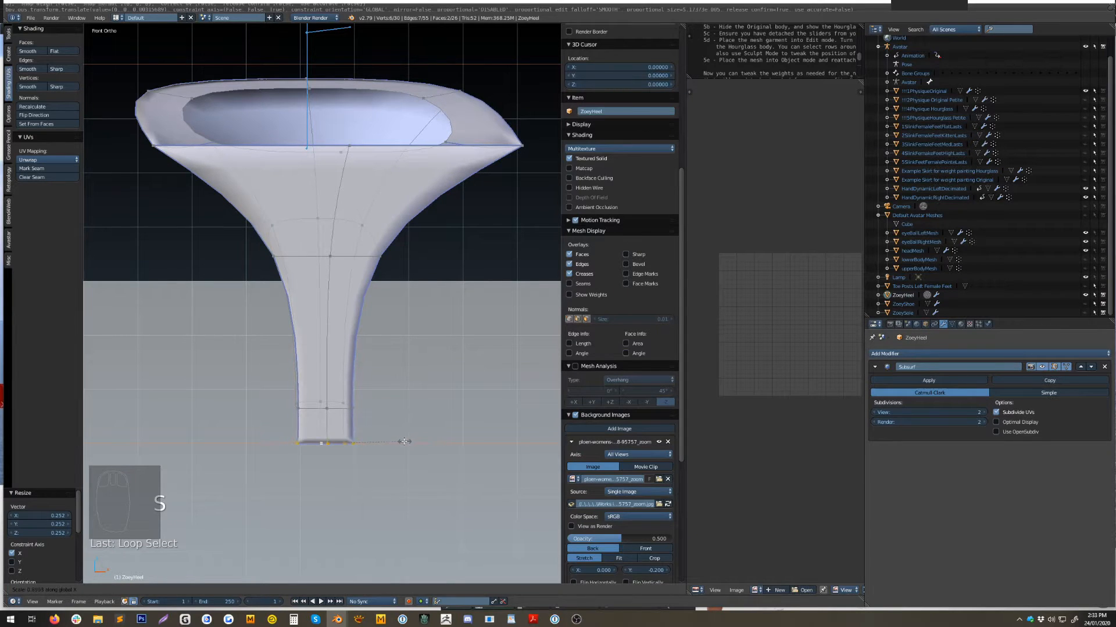
click(400, 440)
Edge-slide the loop just above the heel's base upward by a factor of about 0.161.
scroll(400, 440, up, 7)
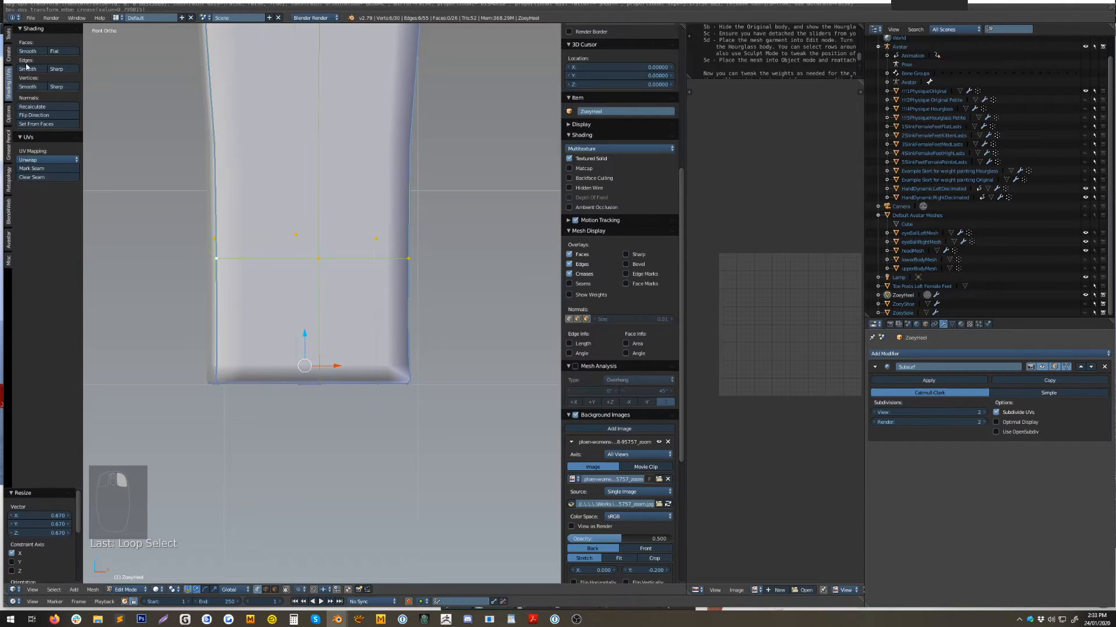
click(8, 34)
click(31, 114)
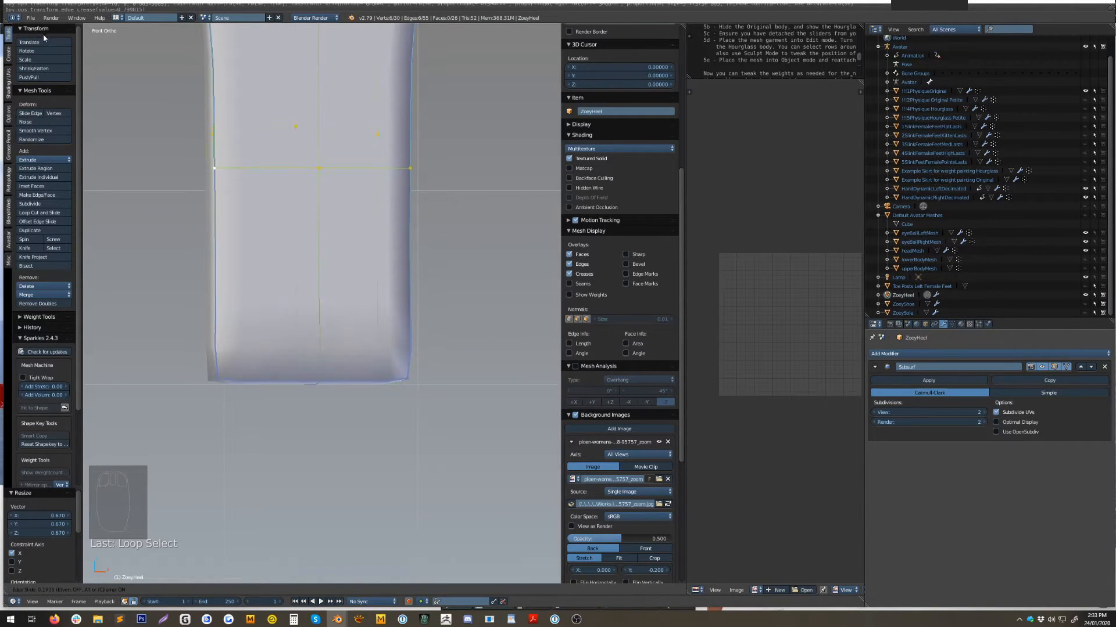
click(95, 113)
Select all six vertices around the heel's bottom cap and raise their edge crease to 1.000.
alt+right_click(225, 381)
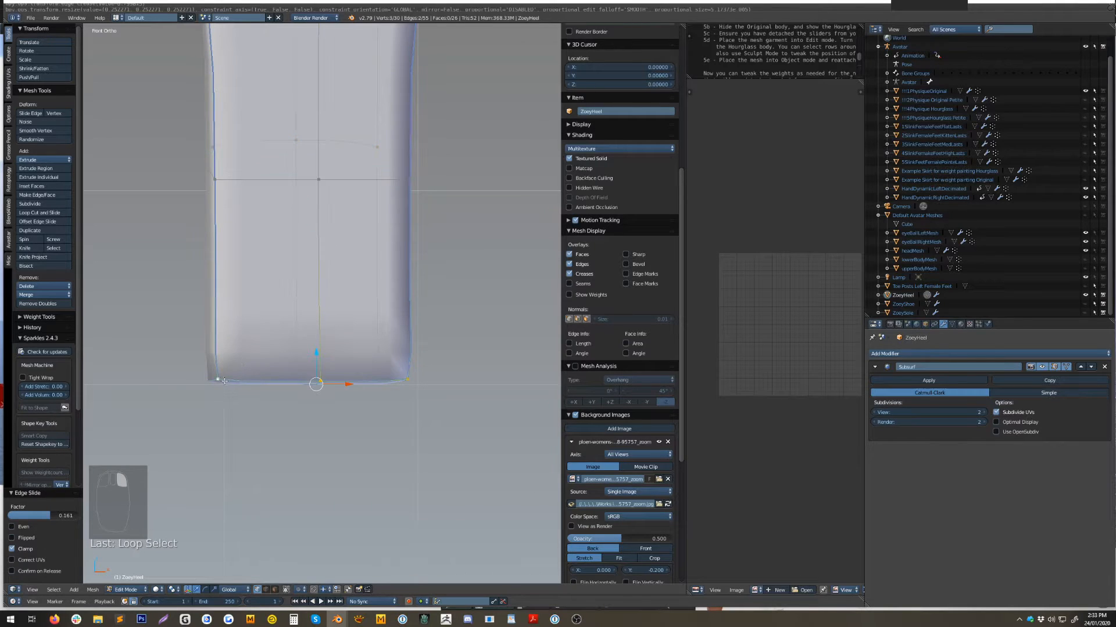
middle_drag(319, 427, 309, 431)
shift+right_click(308, 431)
shift+right_click(371, 427)
shift+right_click(256, 429)
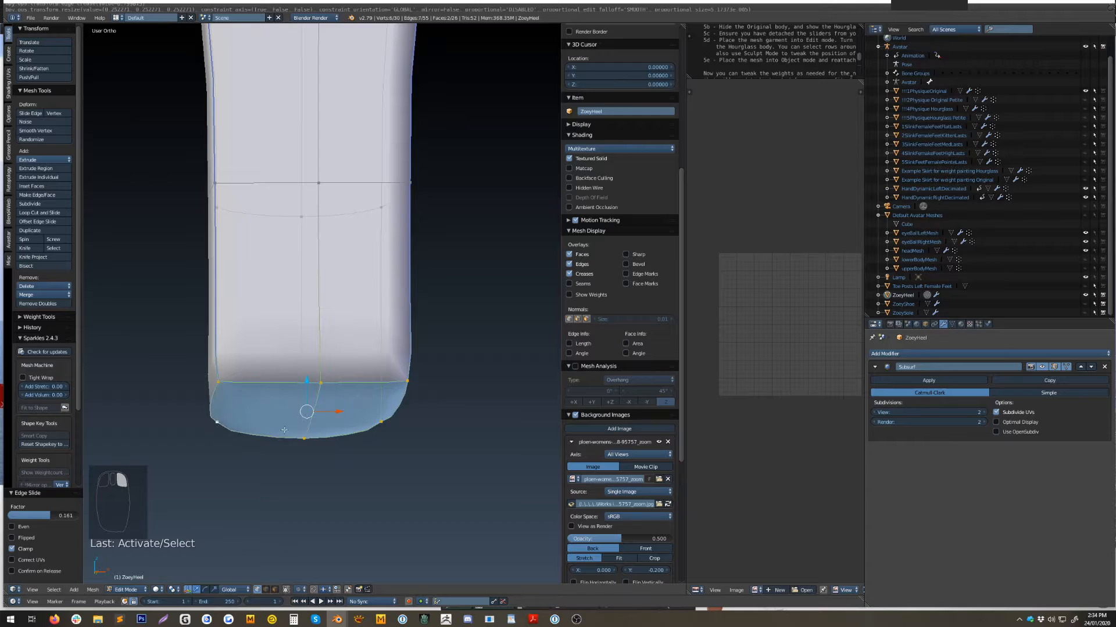
key(shift+e)
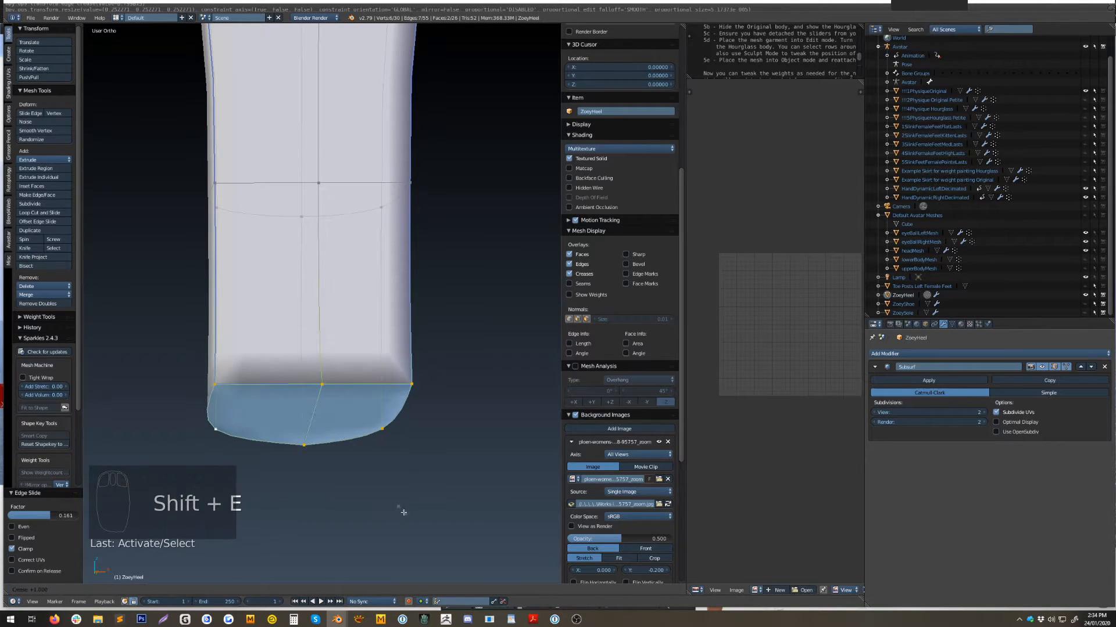
click(400, 509)
middle_drag(407, 511, 423, 519)
key(KP_1)
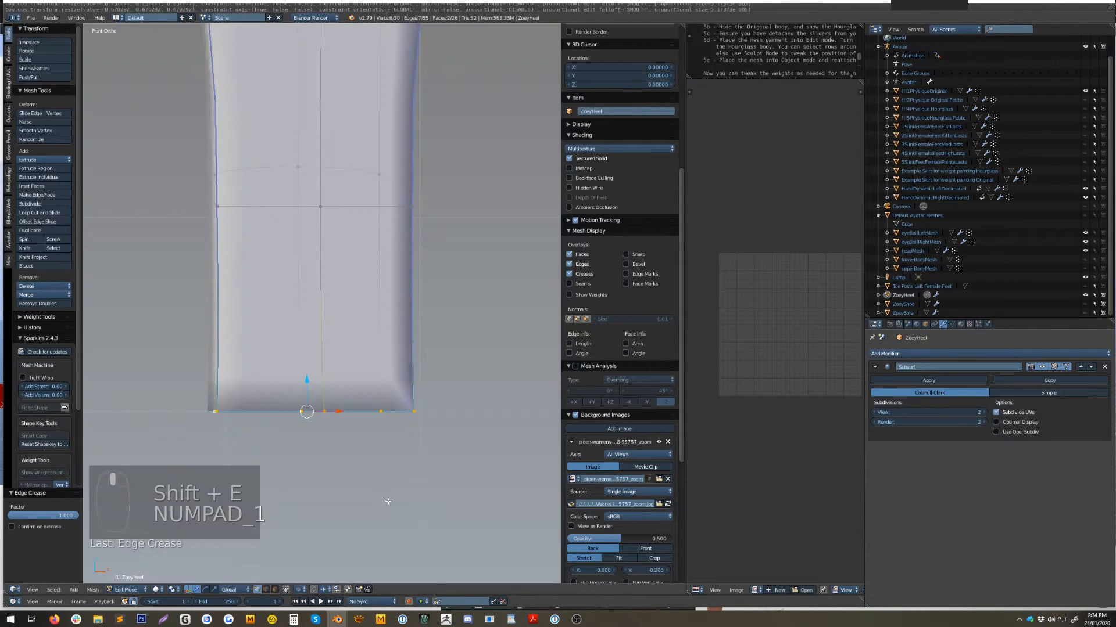
Check the heel in object mode, reopen its mesh, and move the rear vertices of the base and lower loop toward the flat front along Y.
key(Tab)
scroll(414, 279, down, 8)
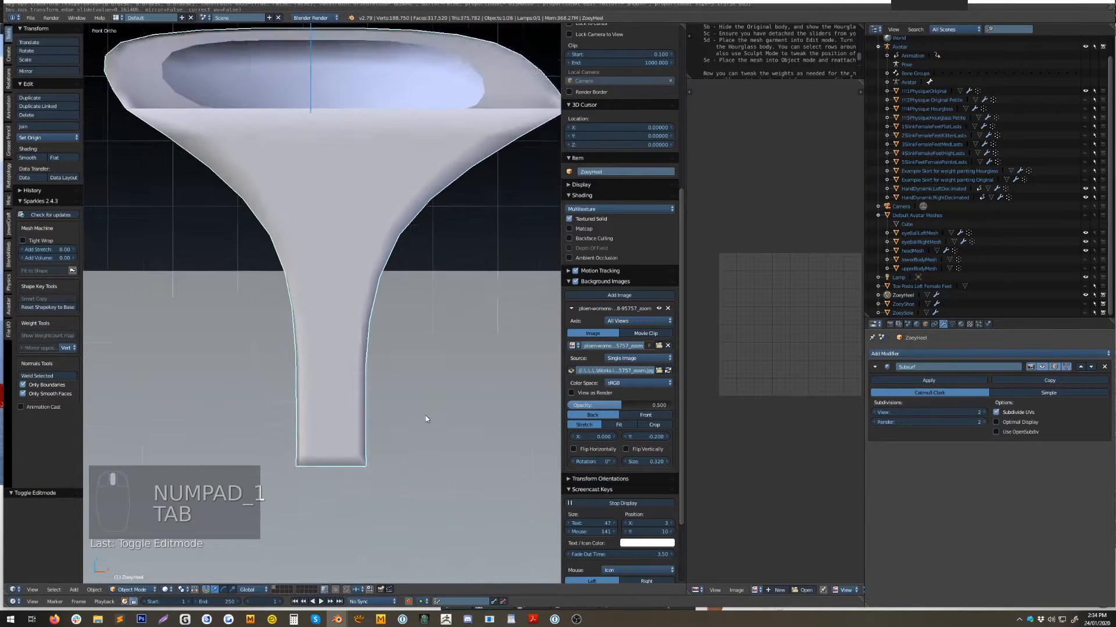
key(KP_3)
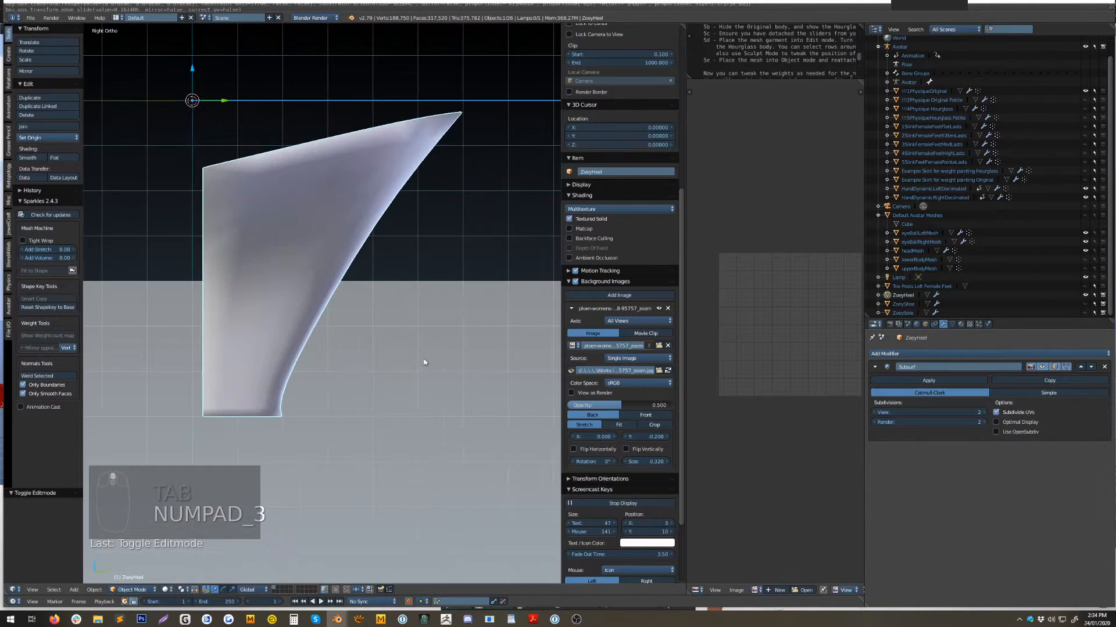
key(Tab)
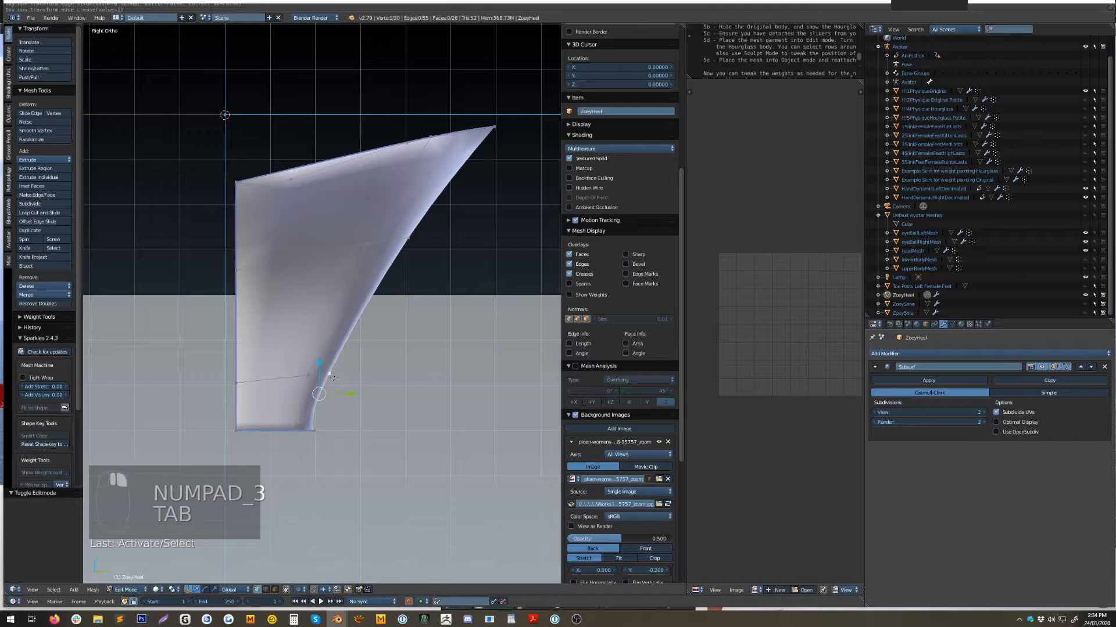
right_click(295, 433)
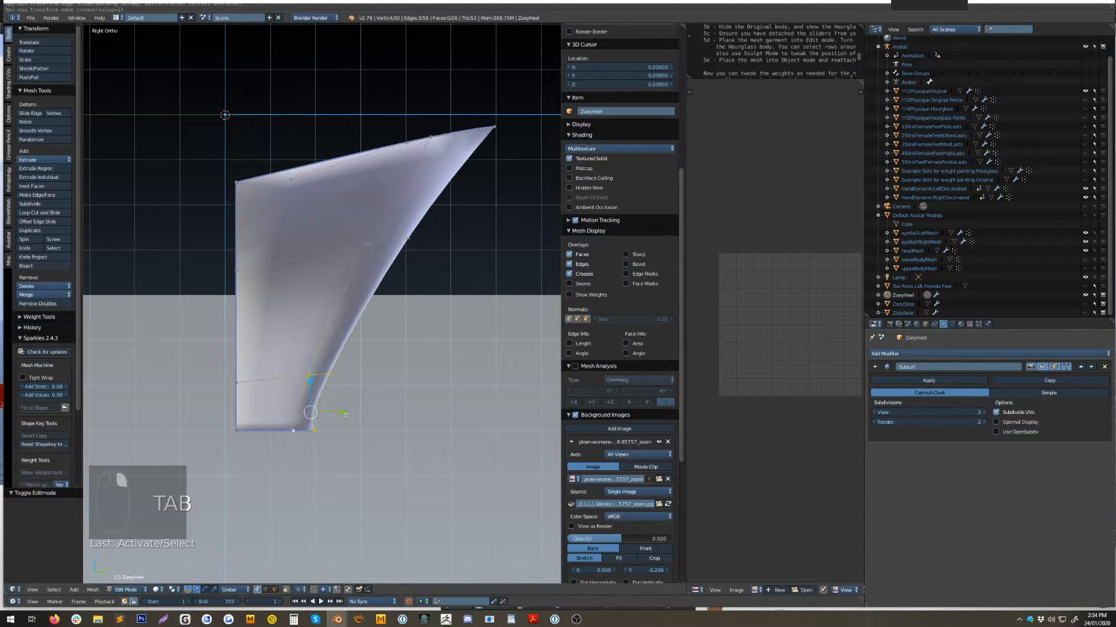
key(c)
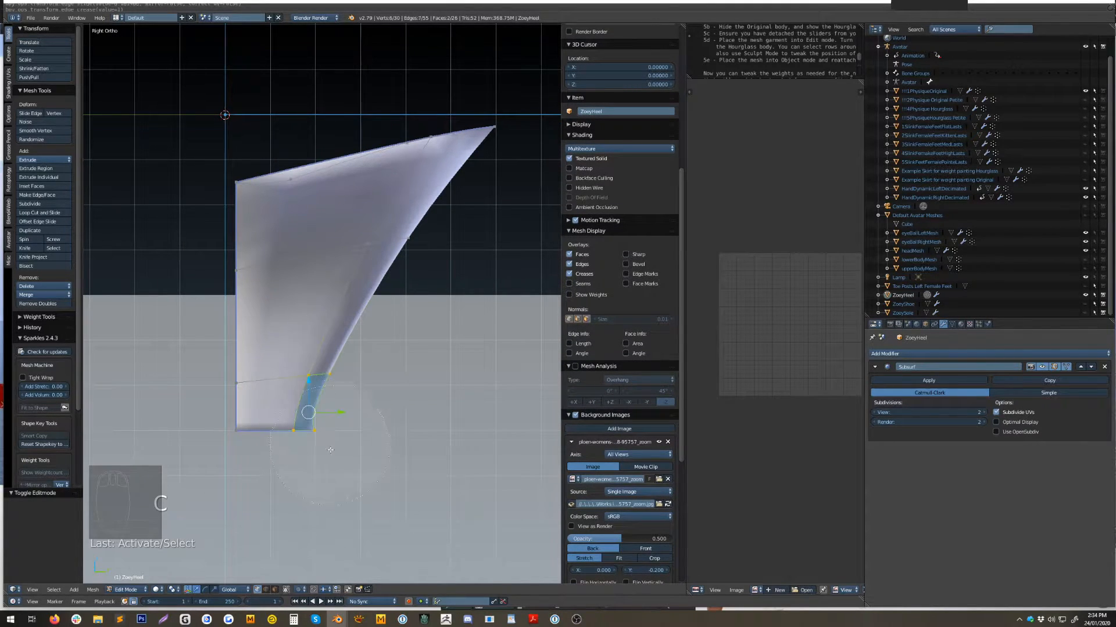
drag(340, 414, 320, 414)
Move the lower loop's rear vertices 0.002 farther toward the front along Y, and raise the whole loop 0.016 along Z.
right_click(294, 372)
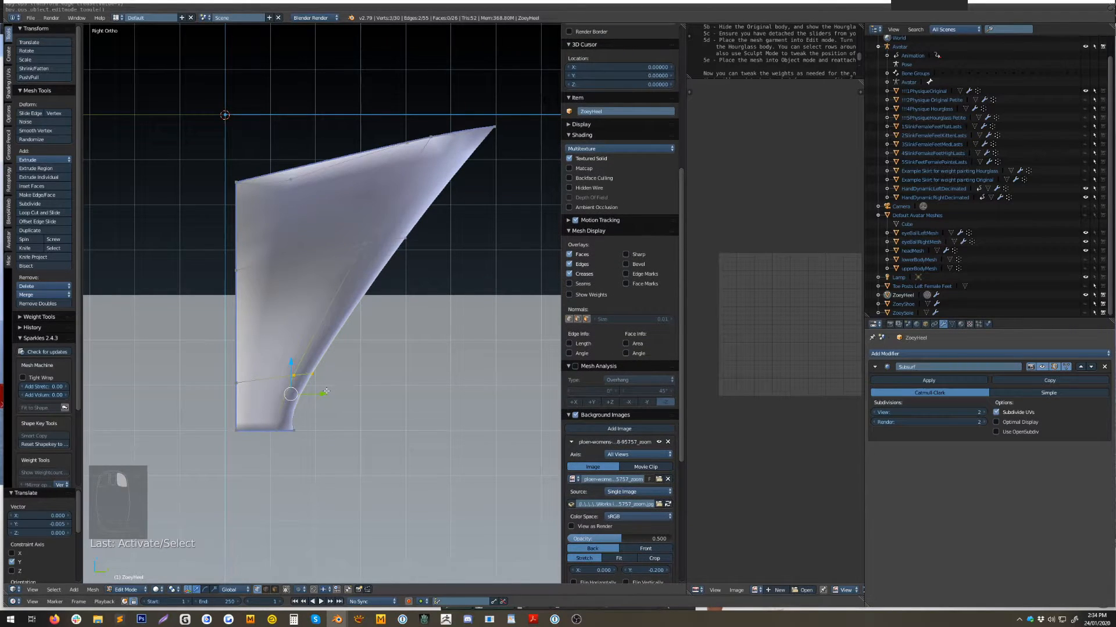
alt+right_click(259, 375)
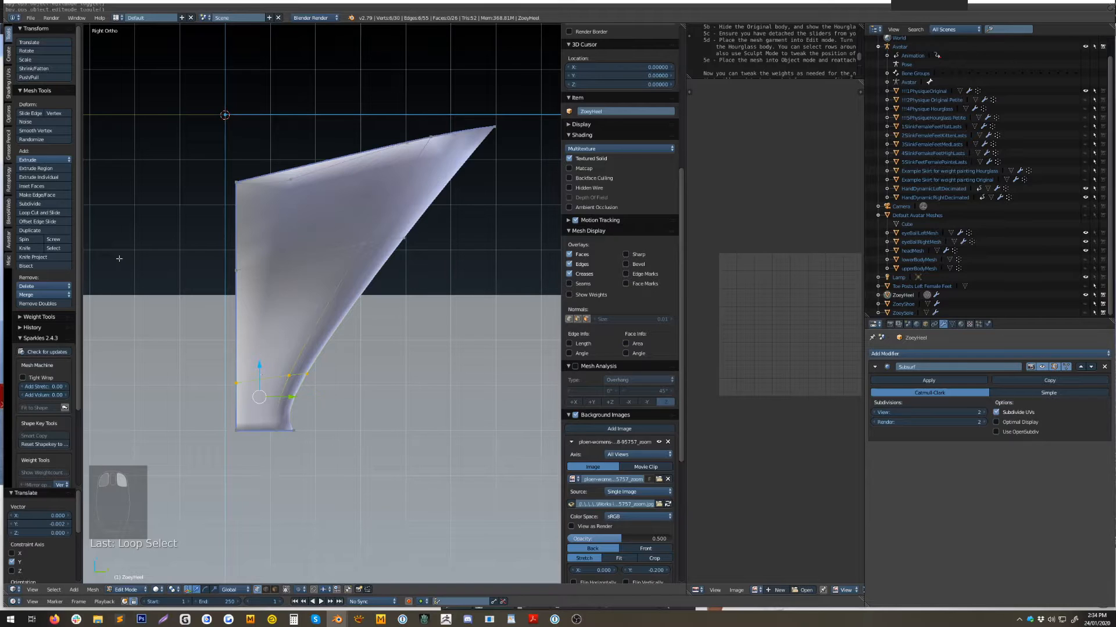
key(g)
key(z)
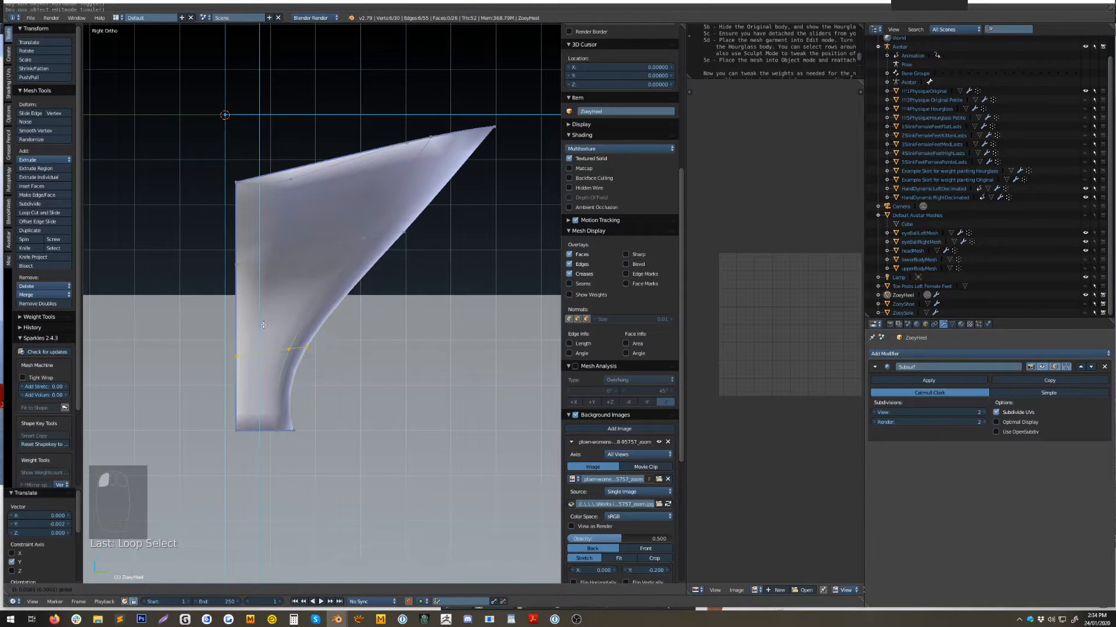
click(269, 296)
Pull the middle loop's rear vertices toward the front along Y and lower the loop by about 0.006 along Z.
right_click(366, 226)
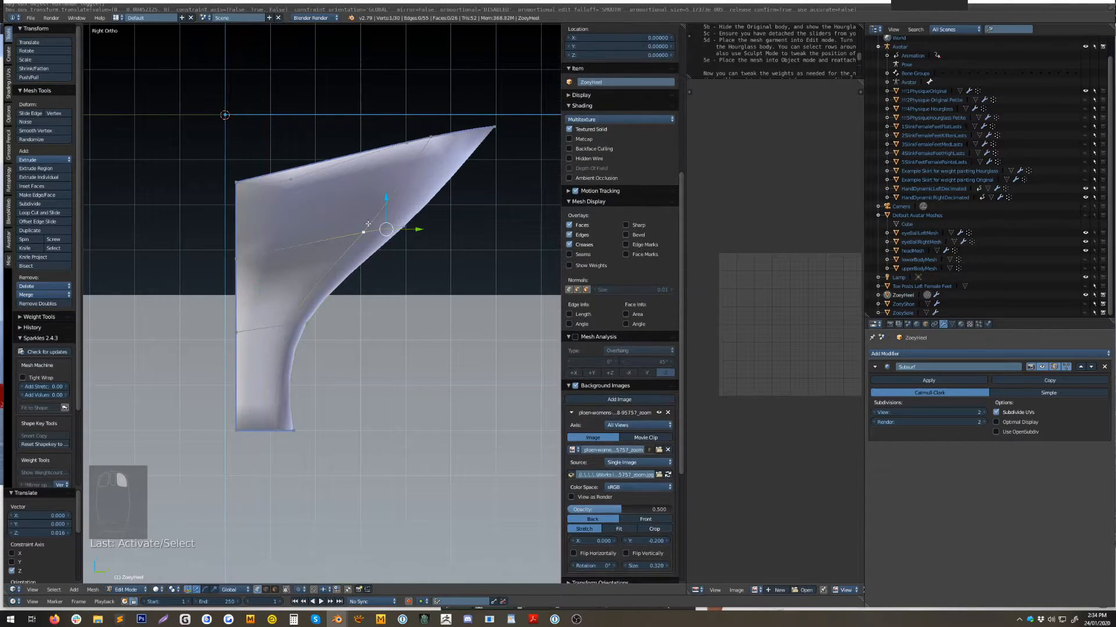
shift+right_click(413, 220)
drag(421, 228, 375, 207)
drag(306, 218, 312, 246)
Move the middle loop's rear vertices another 0.005 toward the flat front along Y.
right_click(410, 263)
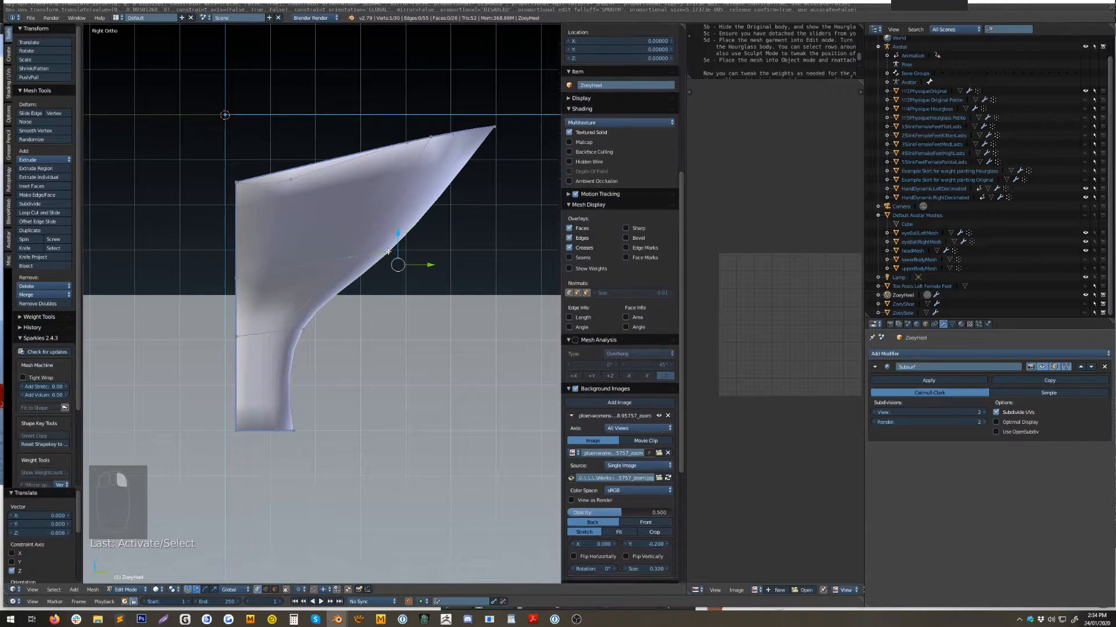
shift+right_click(353, 249)
mouse_move(412, 266)
mouse_down()
mouse_move(421, 266)
mouse_move(391, 264)
mouse_up()
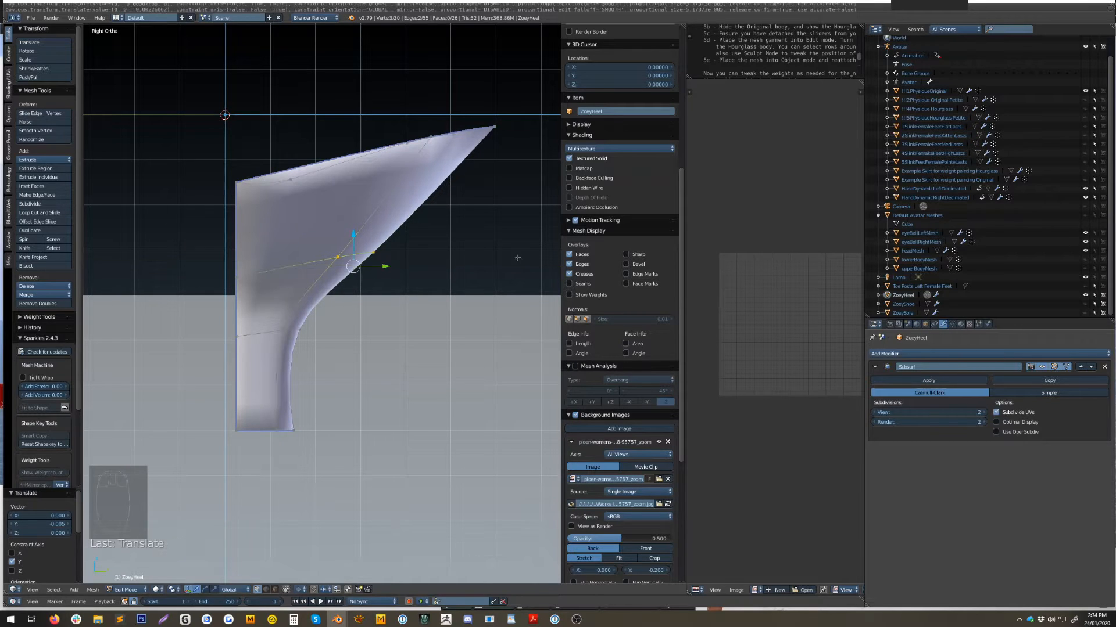
Select the front vertices of the heel's outer top edge and move them 0.012 forward along negative Y.
scroll(419, 383, down, 5)
shift+middle_drag(420, 383, 422, 207)
scroll(378, 175, up, 3)
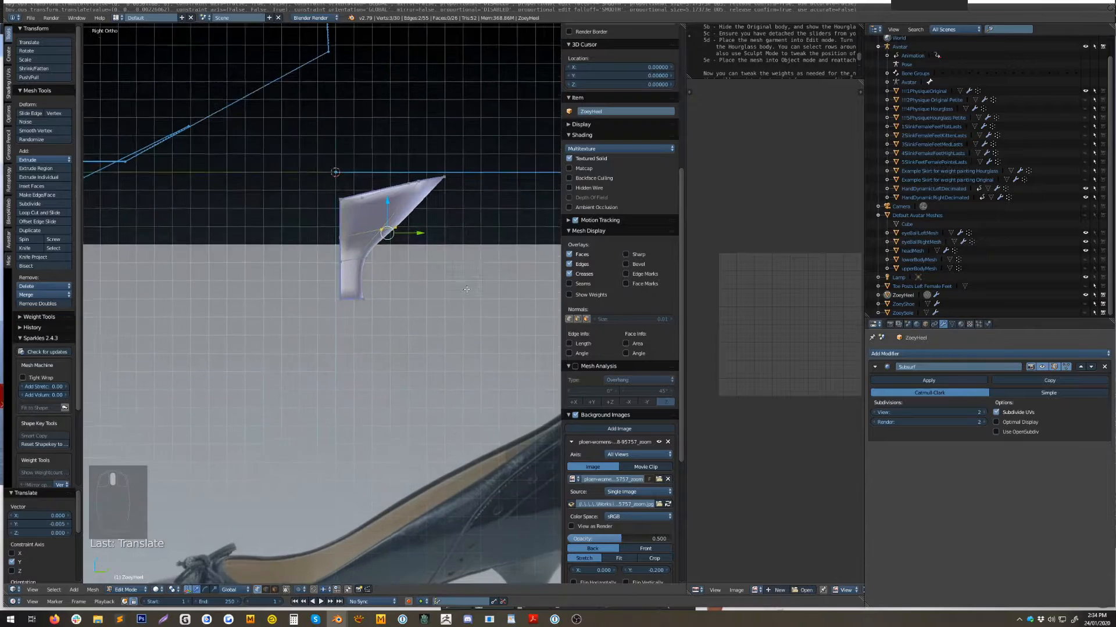
right_click(354, 125)
shift+right_click(367, 128)
shift+middle_drag(359, 127, 430, 299)
key(c)
click(373, 143)
right_click(373, 143)
shift+right_click(445, 279)
shift+right_click(429, 249)
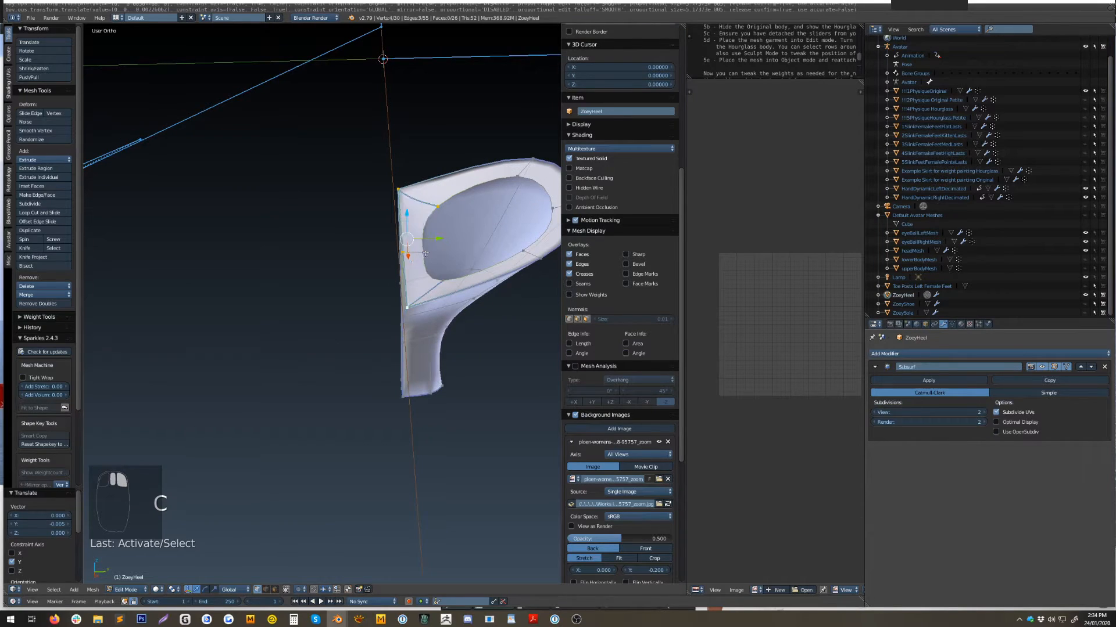
shift+right_click(438, 207)
middle_drag(472, 223, 467, 208)
key(KP_3)
key(KP_3)
key(KP_3)
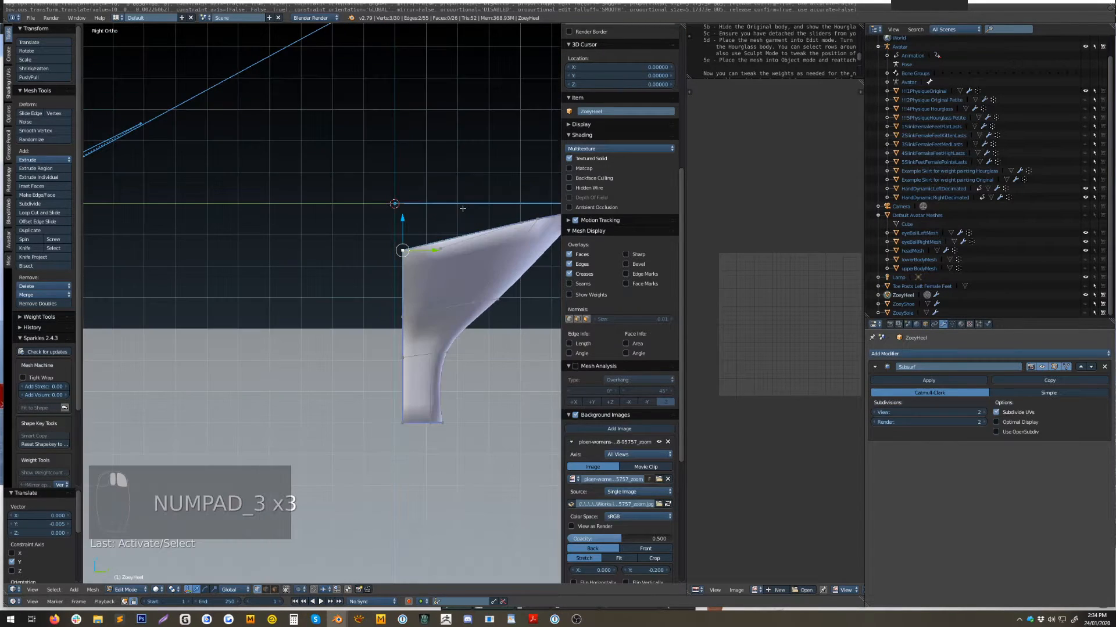
drag(435, 247, 399, 243)
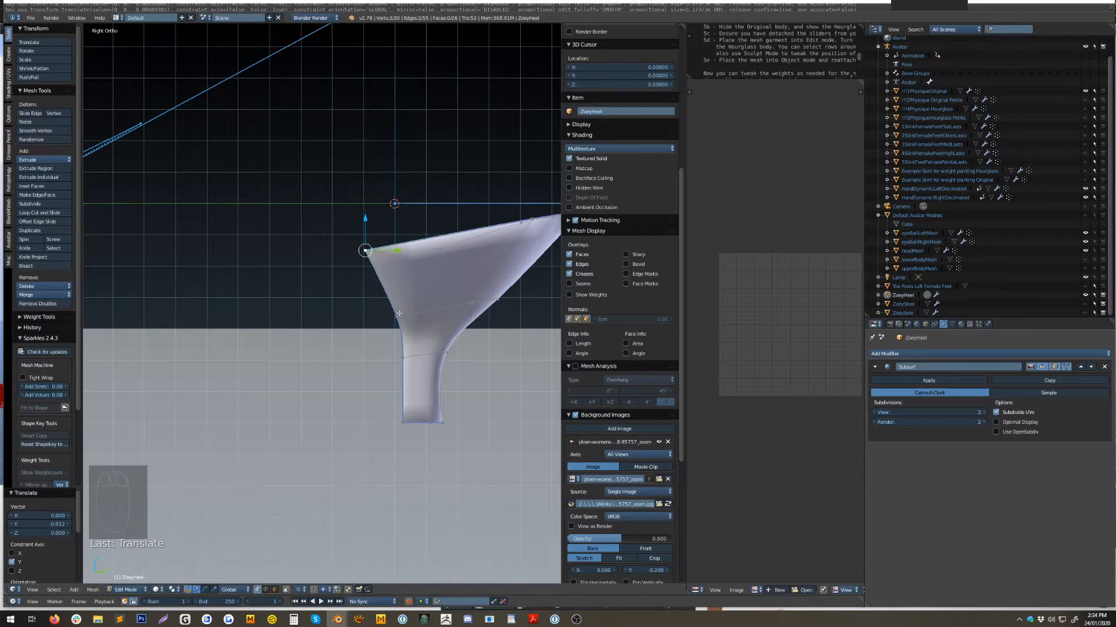
Select the front vertices of the heel's middle loop and raise them slightly along Z.
key(a)
key(c)
click(394, 311)
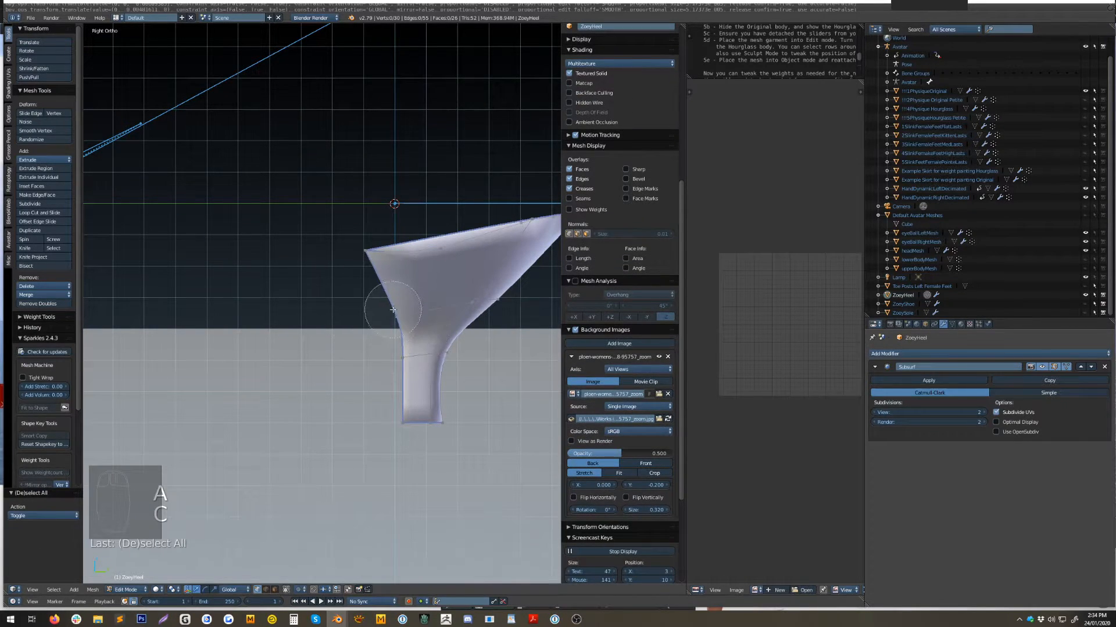
right_click(392, 307)
drag(408, 326, 410, 245)
click(407, 293)
key(ctrl+z)
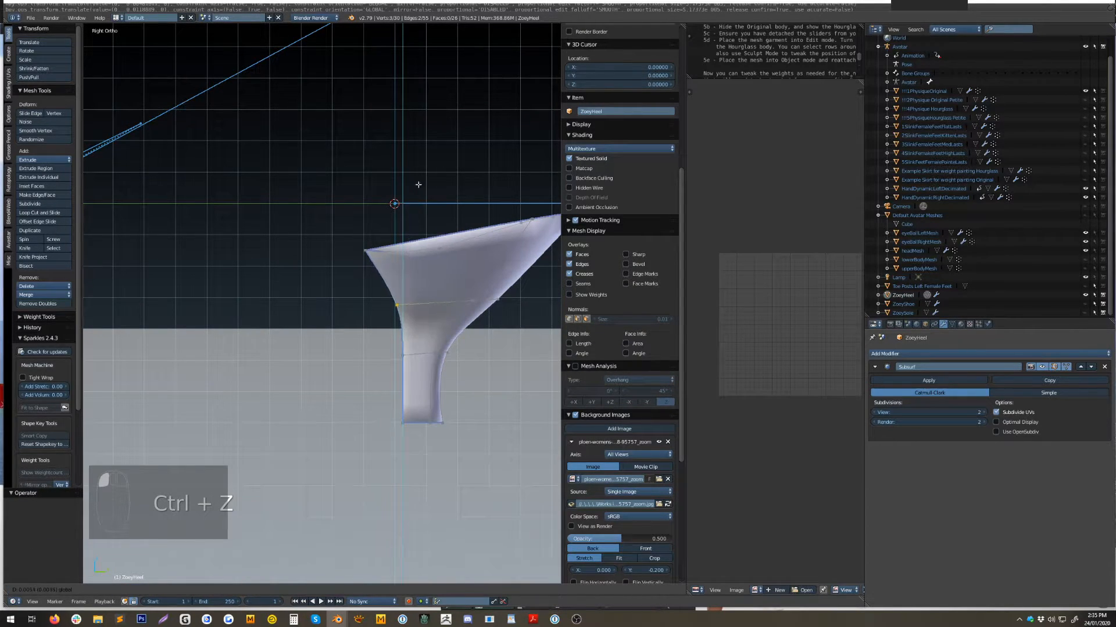
click(421, 100)
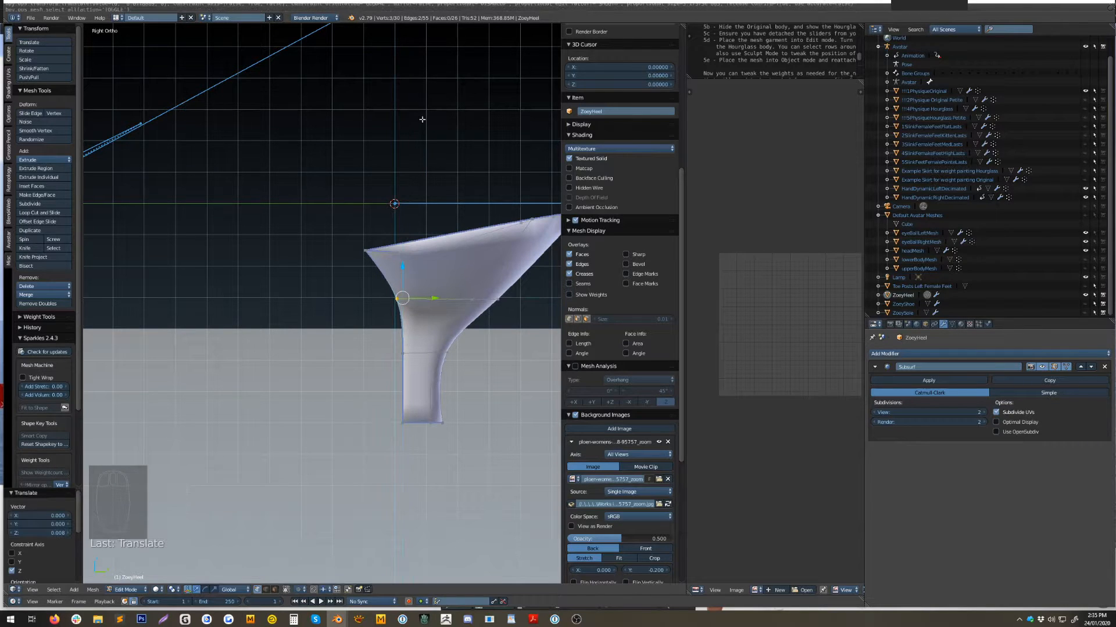
Select the heel's lower shaft loop and move it 0.001 toward the rear along Y.
alt+right_click(416, 353)
drag(450, 349, 459, 347)
click(485, 350)
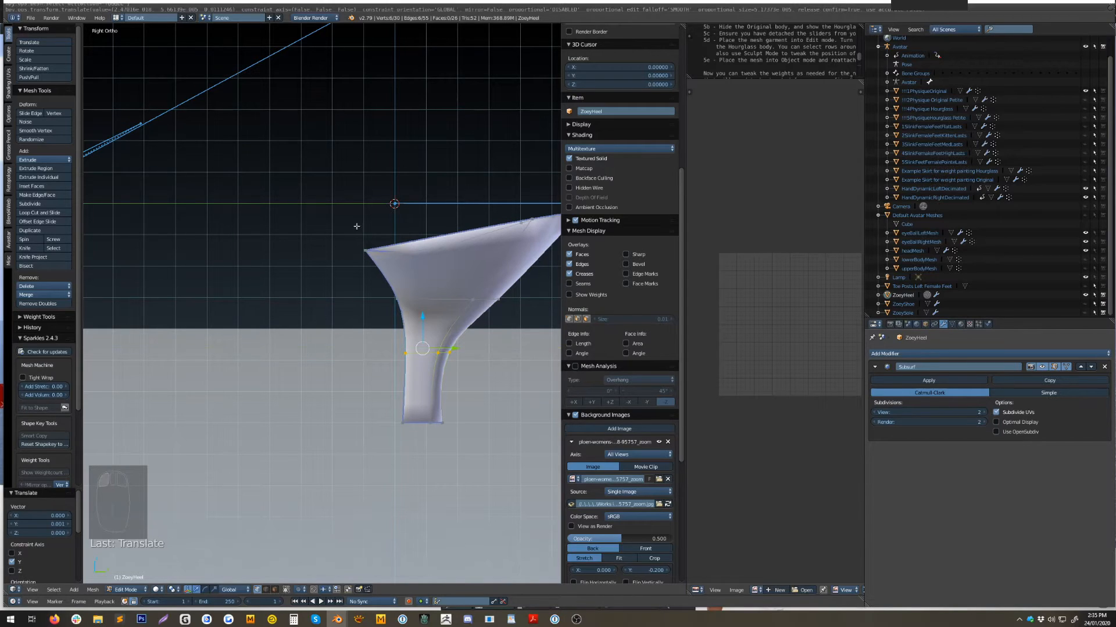
Select the front vertices of the heel's top edge and lower them 0.003 along Z.
key(a)
key(c)
click(360, 239)
right_click(359, 239)
drag(366, 257, 365, 267)
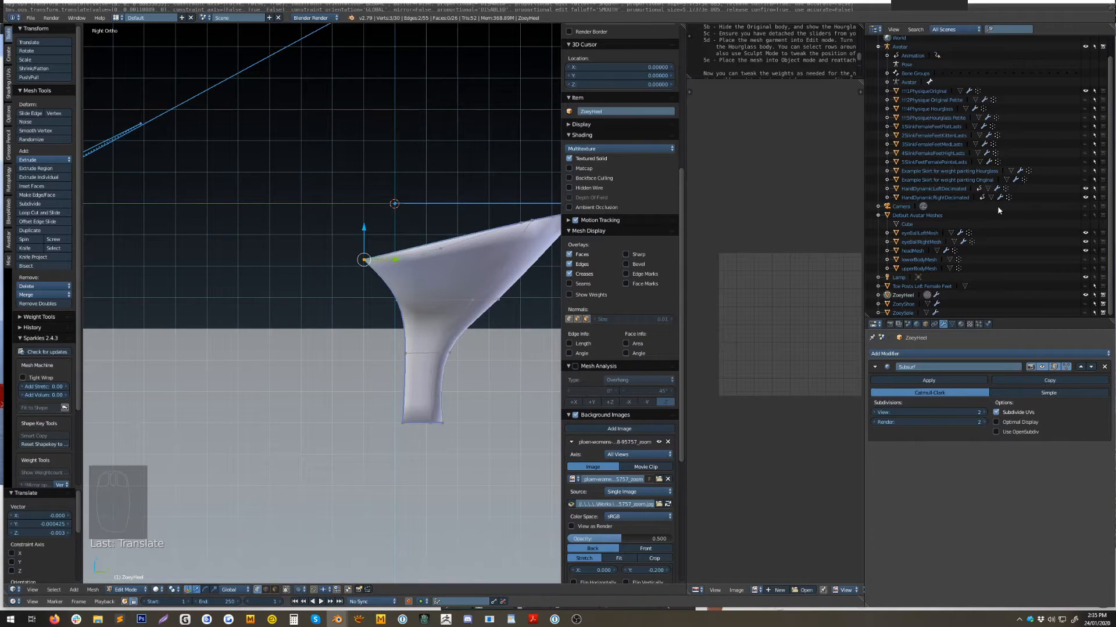
Show the ZoeyShoe and ZoeySole objects again, and move the rear vertices of the heel's top edge slightly forward along Y.
click(1084, 304)
click(1085, 313)
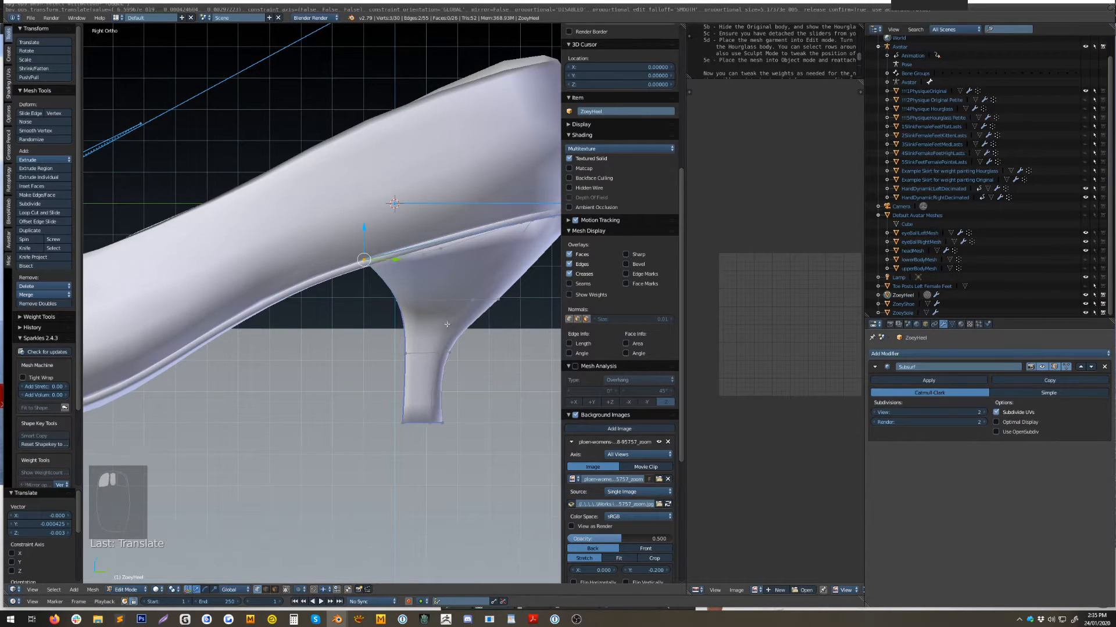
shift+middle_drag(457, 319, 366, 347)
middle_drag(483, 231, 478, 272)
alt+right_click(478, 272)
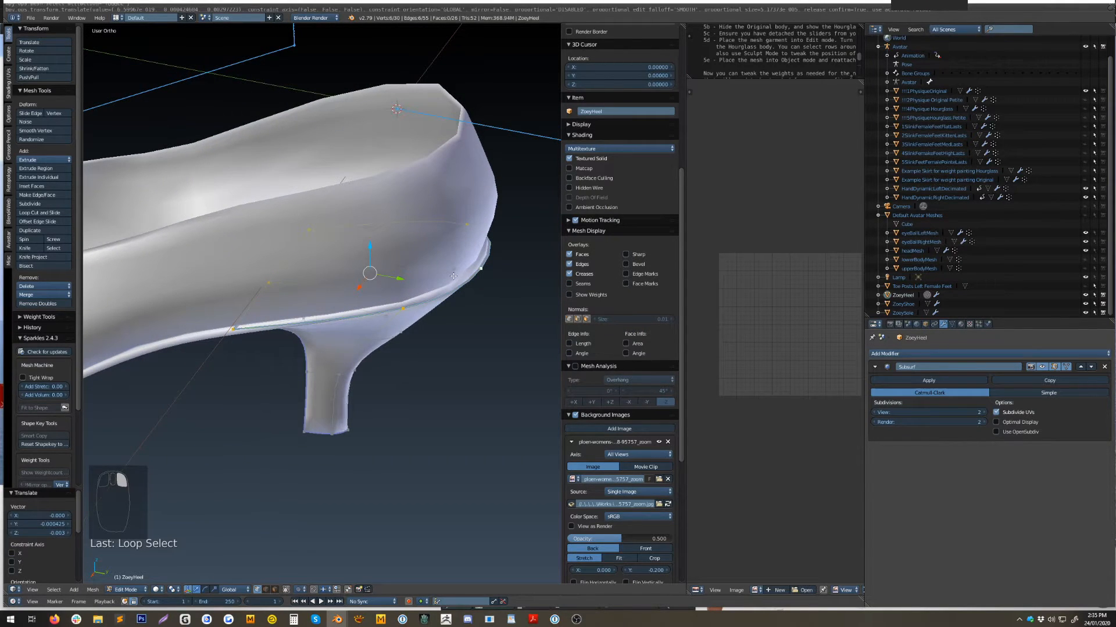
scroll(499, 299, up, 1)
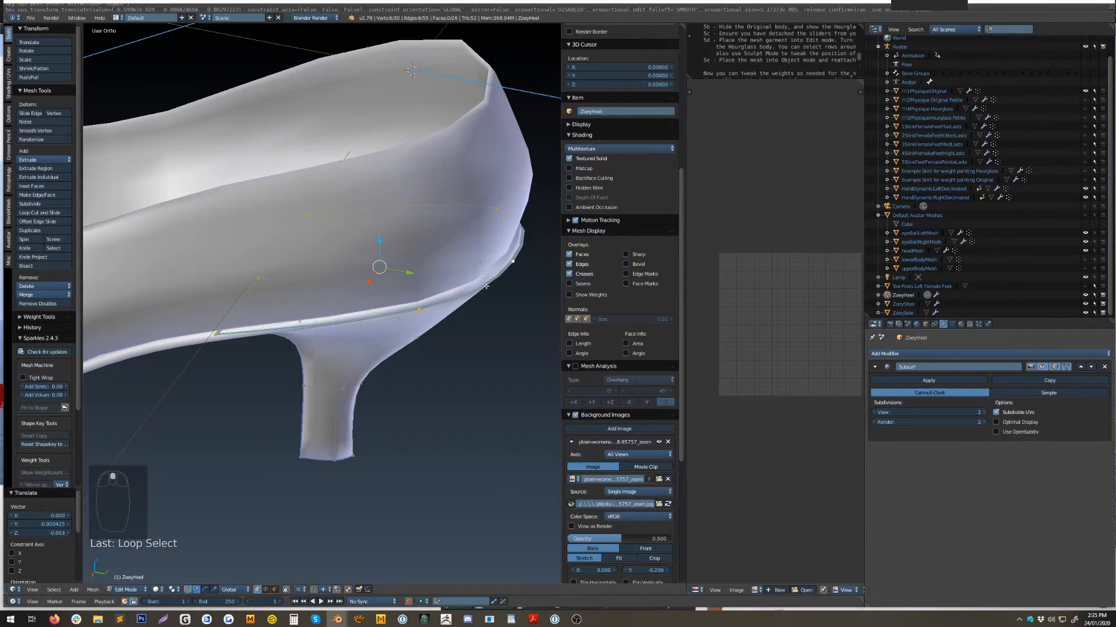
right_click(419, 309)
shift+right_click(496, 209)
shift+right_click(513, 262)
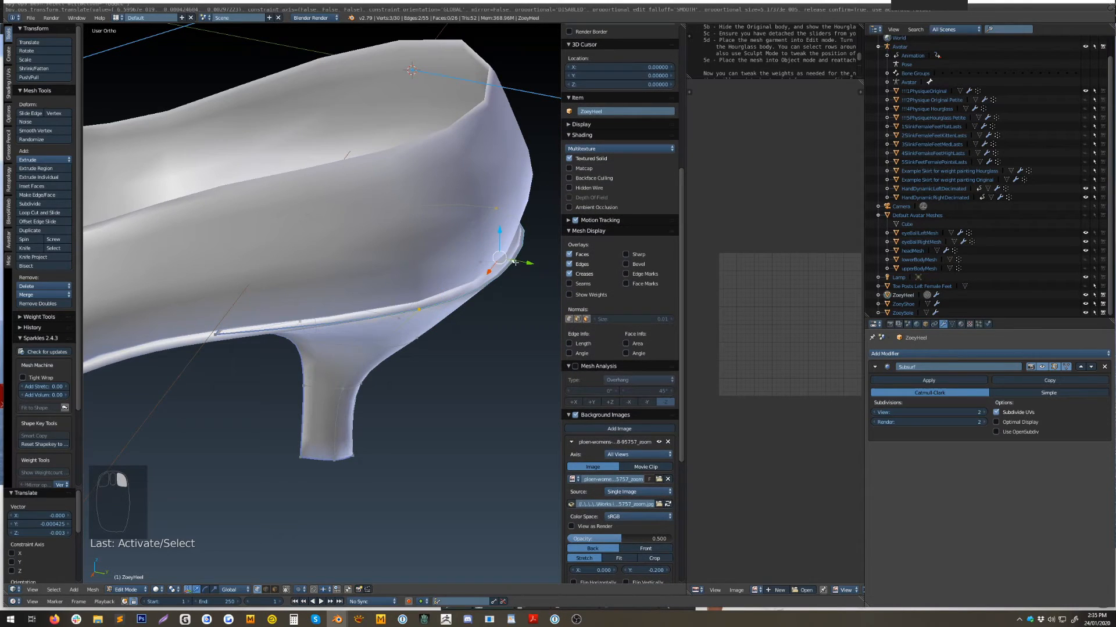
key(KP_3)
scroll(480, 329, up, 4)
drag(555, 304, 547, 305)
Examine the heel in the reference photo and compare its curve and its joint with the sole to the model.
scroll(443, 344, down, 3)
shift+middle_drag(418, 511, 265, 32)
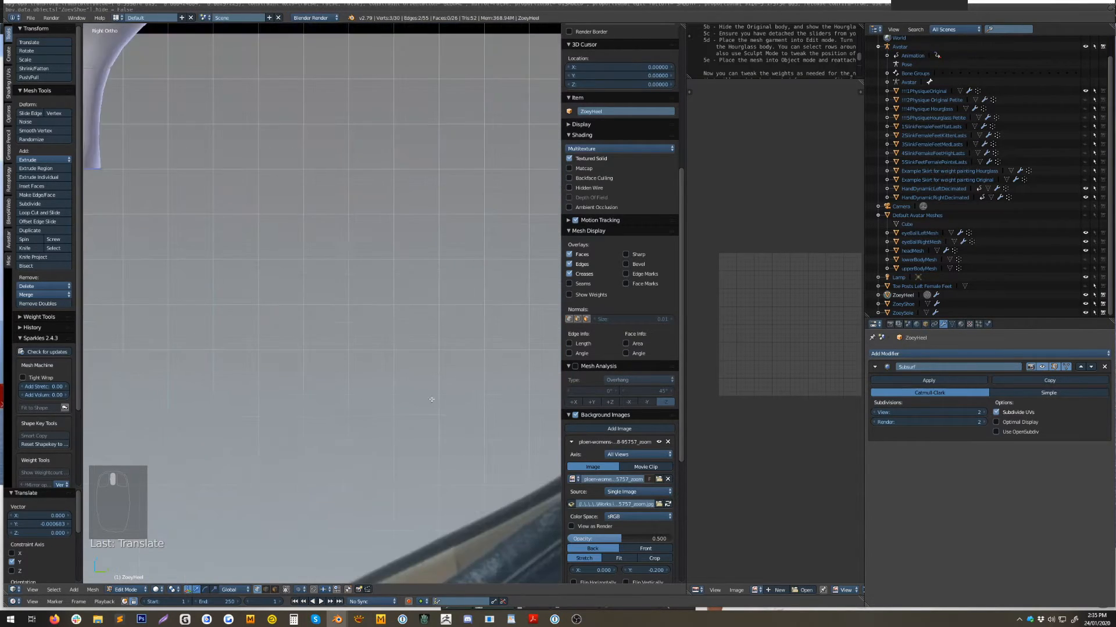
shift+middle_drag(552, 517, 403, 331)
scroll(404, 331, down, 3)
scroll(384, 336, up, 3)
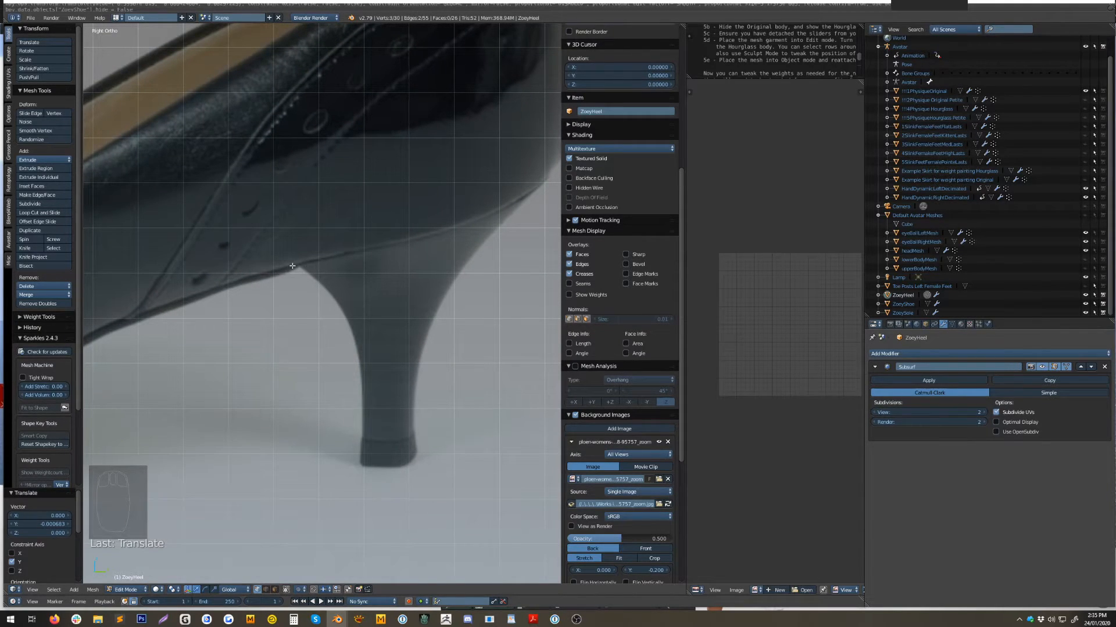
shift+middle_drag(481, 211, 494, 168)
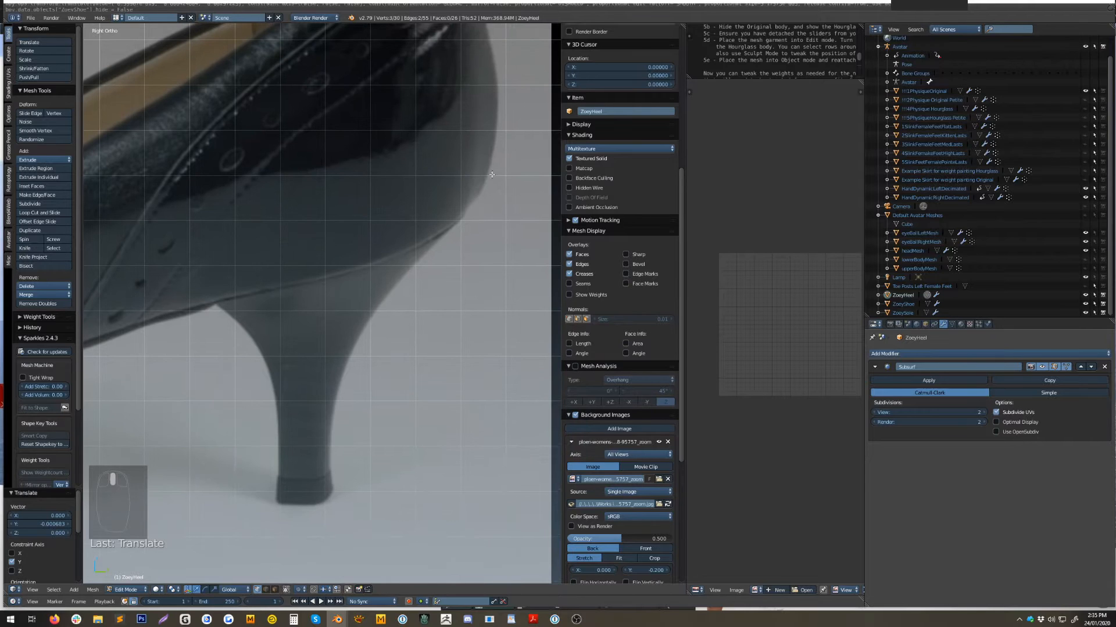
scroll(494, 155, down, 7)
shift+middle_drag(281, 273, 406, 471)
shift+middle_drag(355, 165, 403, 273)
scroll(403, 273, up, 4)
Switch from editing the heel to editing the ZoeySole mesh.
key(Tab)
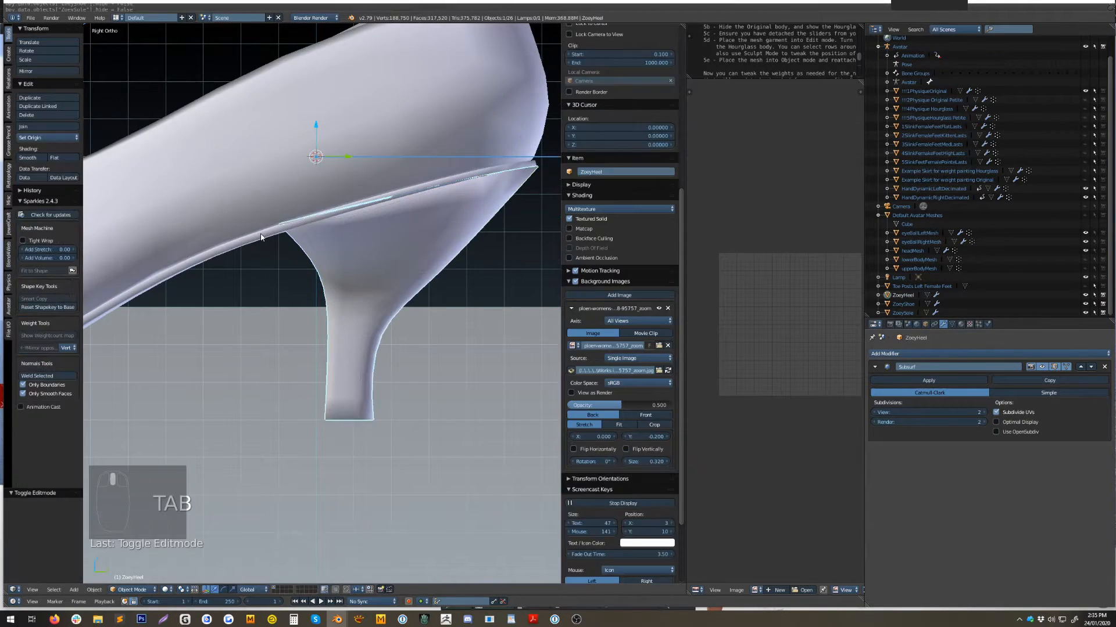
right_click(261, 234)
key(Tab)
shift+middle_drag(330, 250, 337, 286)
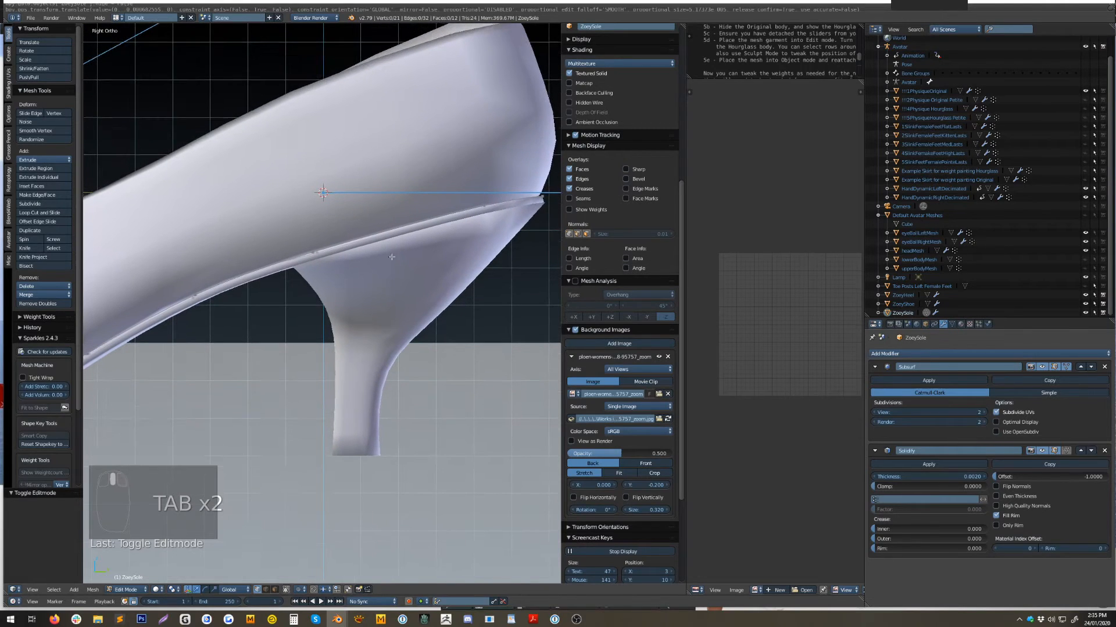
shift+middle_drag(496, 233, 482, 240)
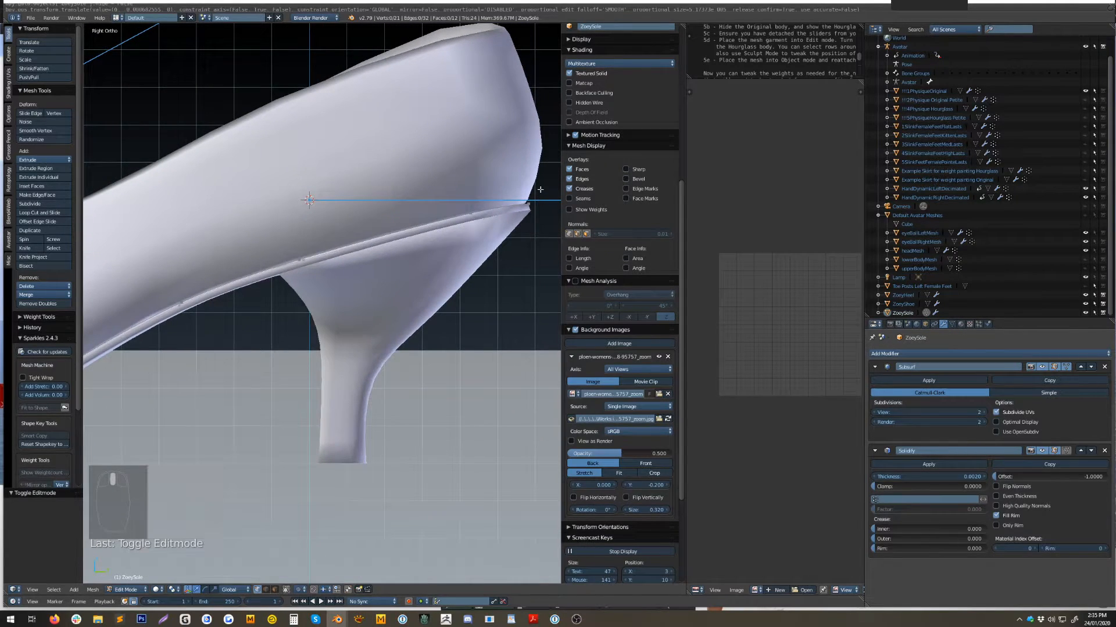
scroll(452, 246, down, 7)
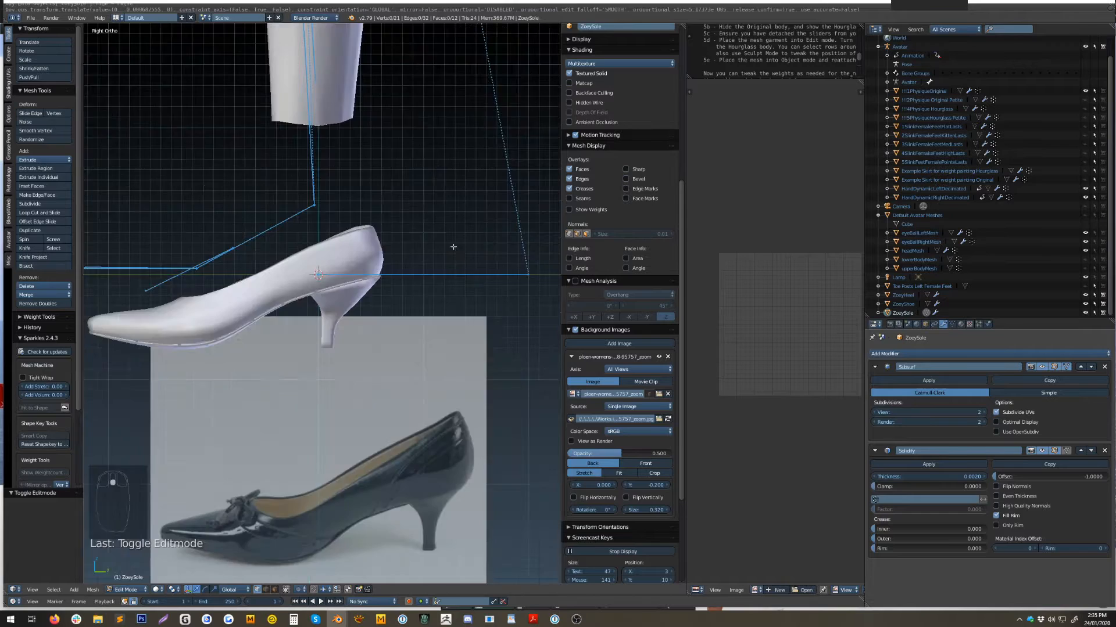
Select the sole's rear vertices and rotate them downward toward the front of the heel.
scroll(453, 246, up, 6)
key(c)
mouse_move(508, 203)
mouse_down()
mouse_move(500, 220)
mouse_move(344, 252)
mouse_up()
key(r)
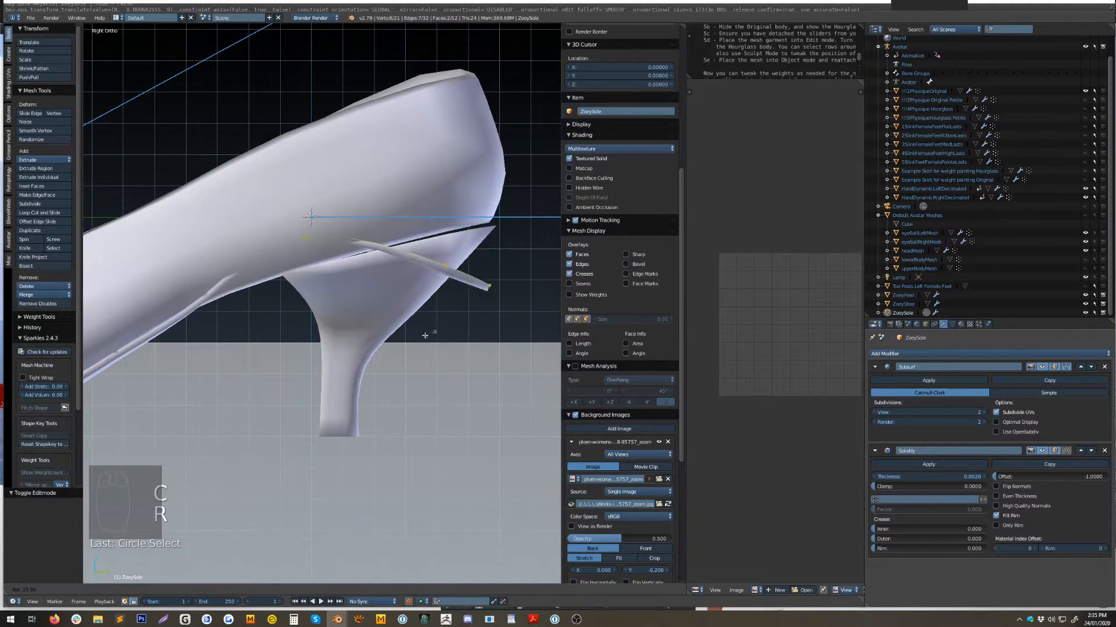
click(344, 267)
Move the sole's rear section down the heel's front, rotate it -23° and align it with the shaft.
drag(386, 247, 341, 341)
key(r)
click(313, 324)
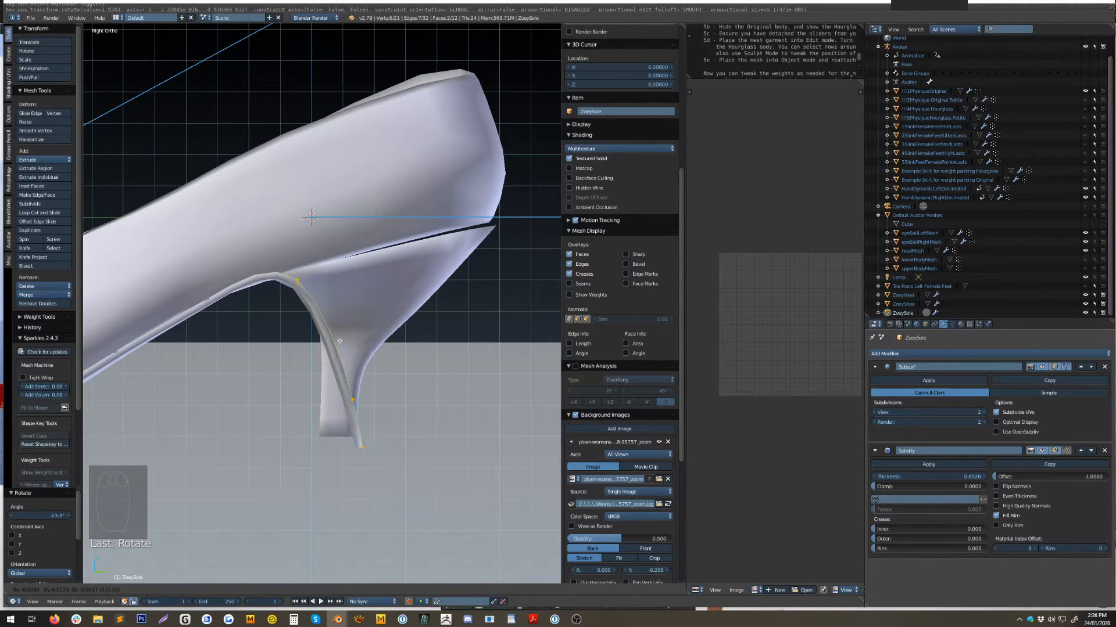
click(341, 340)
scroll(343, 360, up, 2)
Try to move the sole's lowest end vertices forward along Y.
key(a)
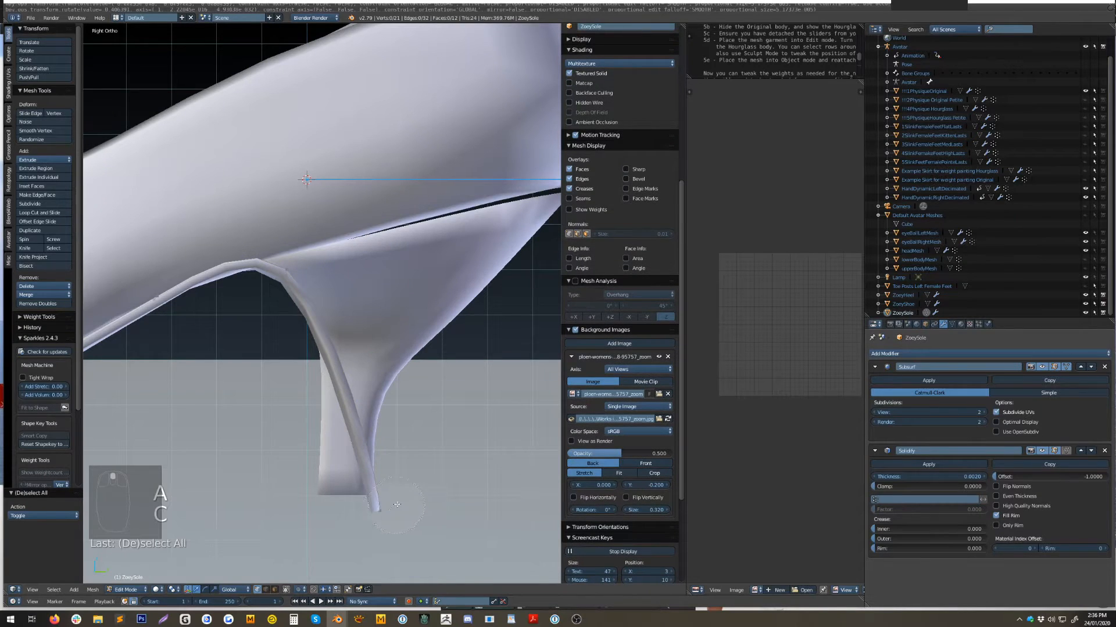
click(395, 506)
right_click(395, 506)
drag(401, 515, 297, 508)
key(ctrl+z)
Select an edge loop on the sole's downward extension and scale it narrower to fit the heel.
middle_drag(392, 482, 461, 374)
alt+right_click(441, 290)
key(s)
click(381, 335)
Add an edge loop across the sole's downward extension and narrow it along X to the width of the shaft.
key(ctrl+r)
click(419, 395)
key(s)
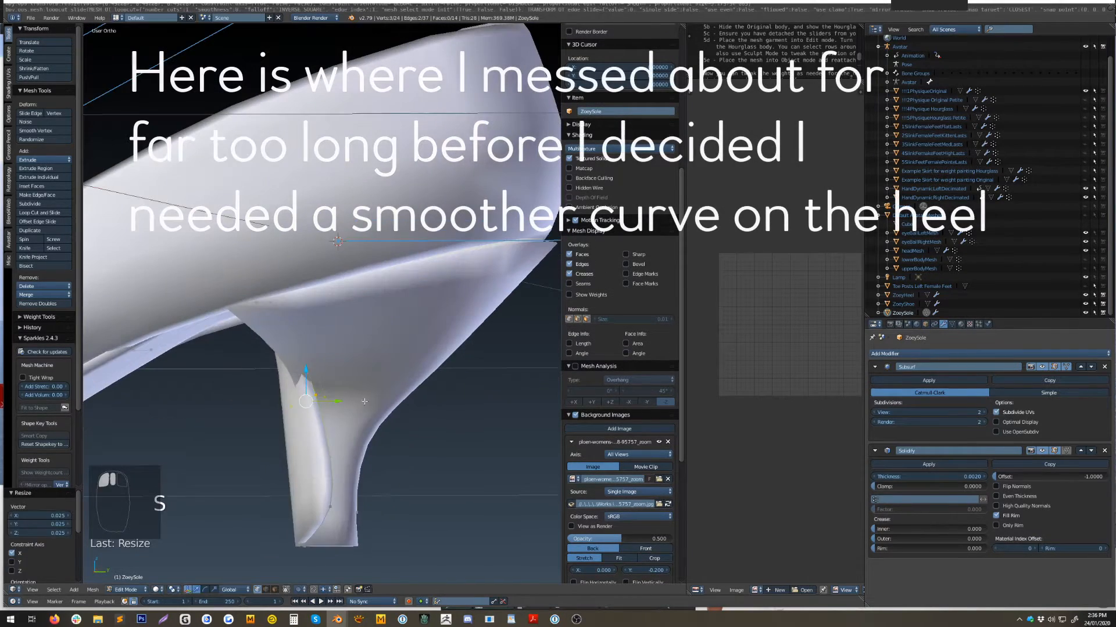
key(s)
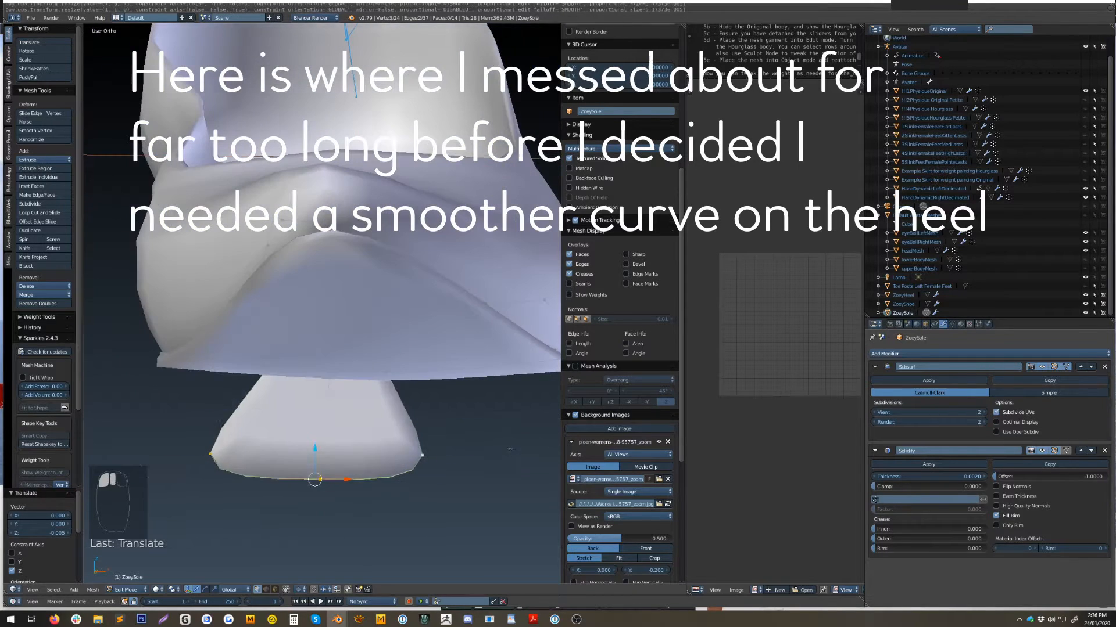
Narrow the extension's bottom edge to 0.274 along X, crease it, and add an edge loop just above it.
key(s)
key(ctrl+r)
key(shift+e)
key(ctrl+r)
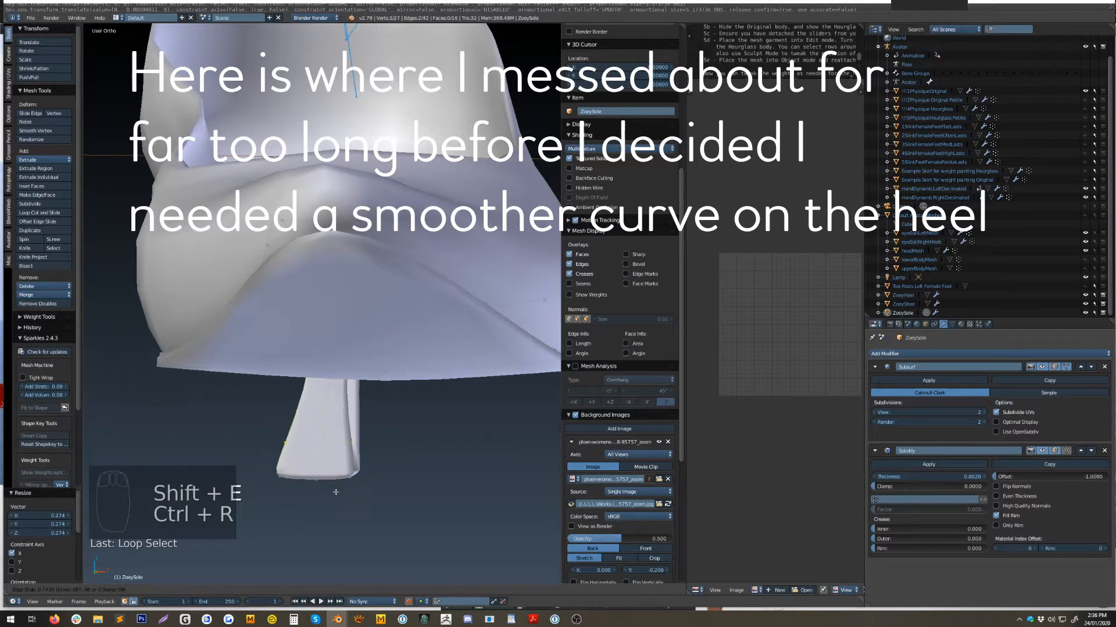
Flatten the extension's middle loop along Z and centre it along X, and pull the sole's side vertex outward along X.
key(s)
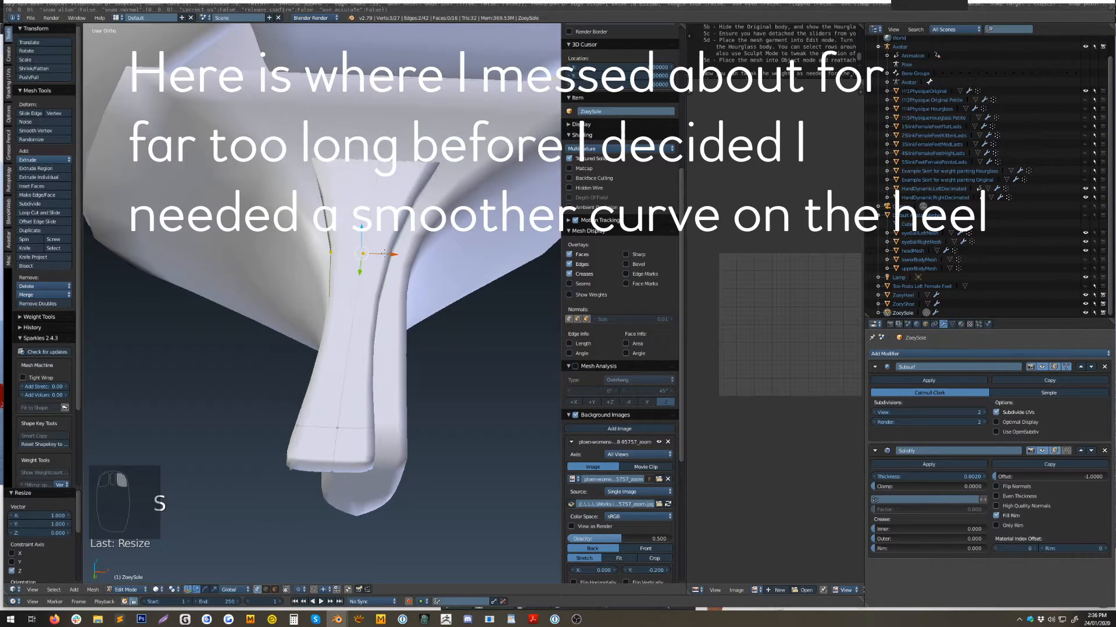
drag(409, 257, 414, 257)
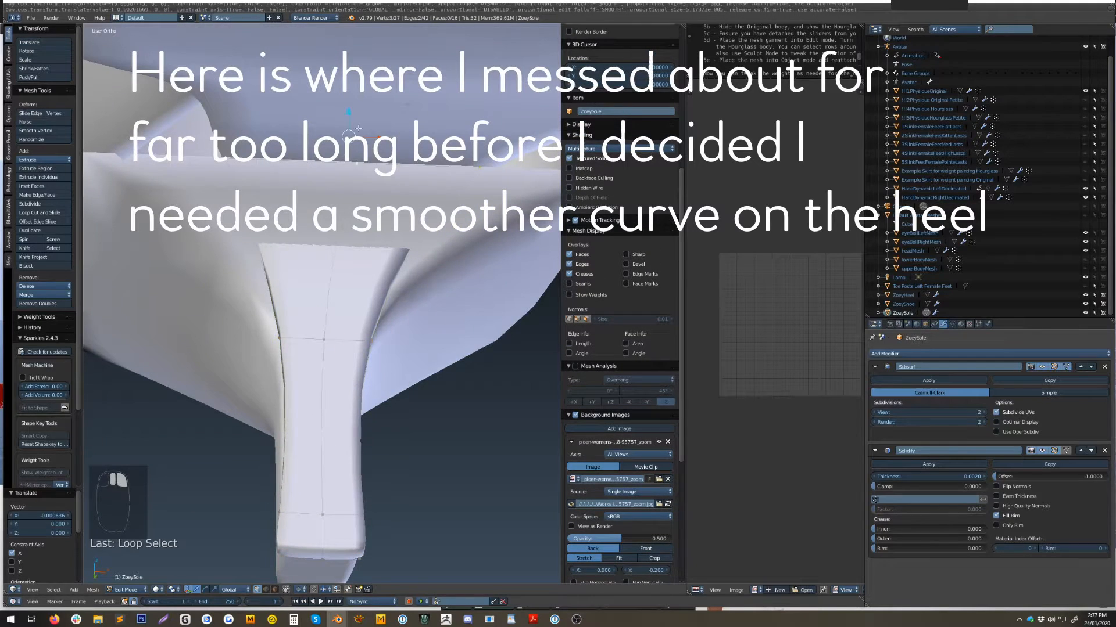
middle_drag(358, 127, 359, 64)
right_click(256, 261)
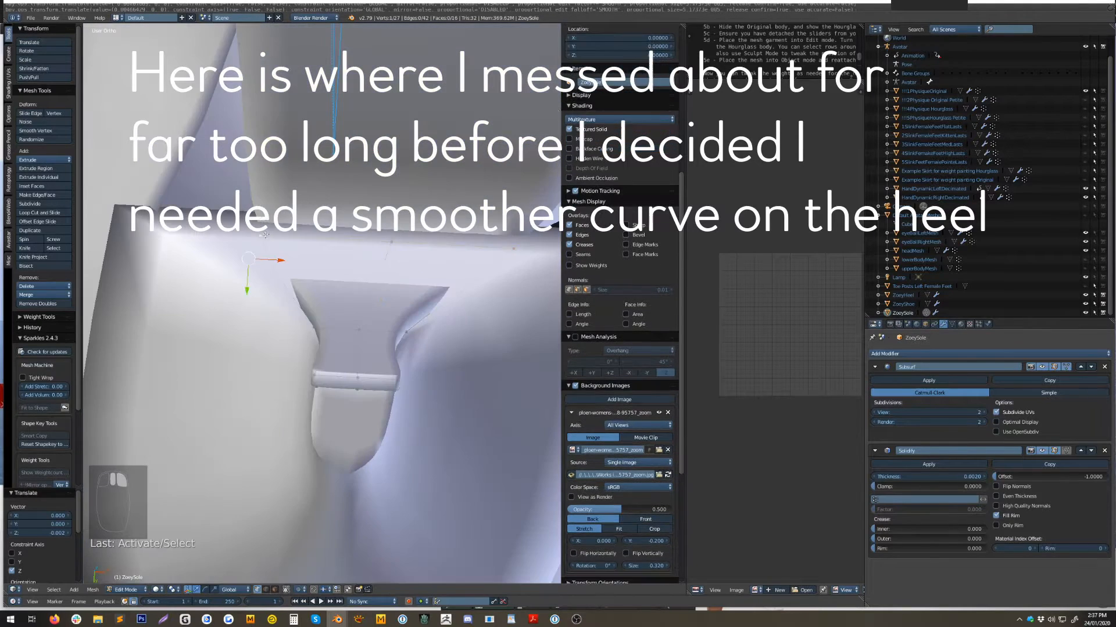
drag(276, 259, 223, 259)
Add an edge loop where the sole bends down the heel, and reposition the loop and its side vertex.
key(ctrl+r)
click(366, 299)
drag(348, 322, 349, 331)
shift+middle_drag(349, 331, 190, 332)
right_click(377, 272)
middle_drag(377, 272, 461, 256)
drag(461, 271, 461, 282)
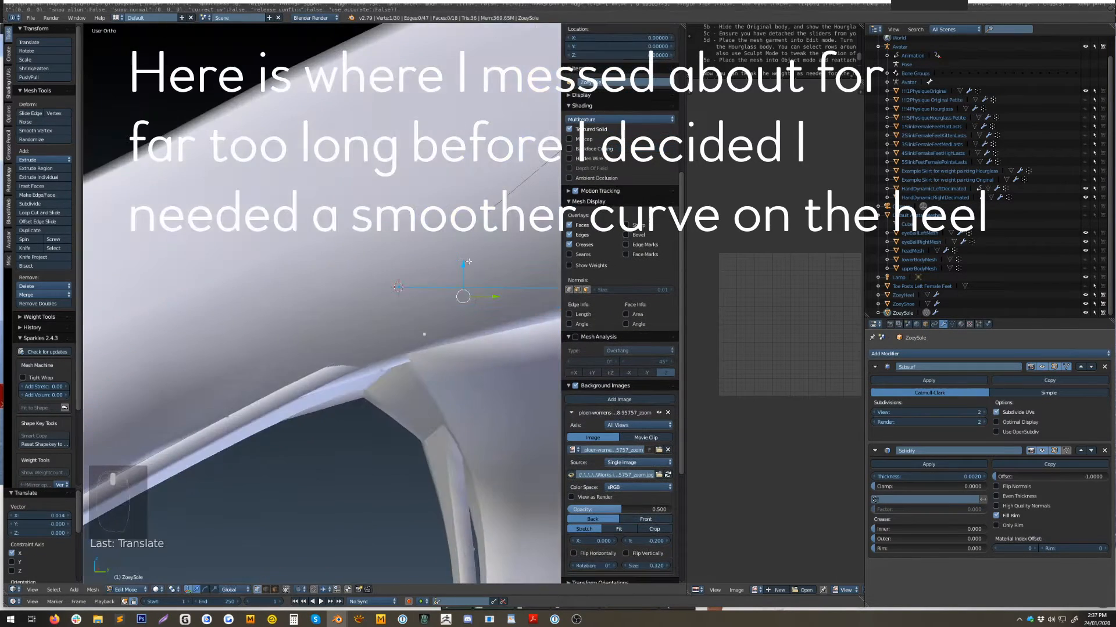
Scale the sole's cross loop at the heel joint along Z and move it onto the bend.
middle_drag(461, 282, 393, 409)
alt+right_click(393, 410)
click(295, 515)
key(KP_1)
key(KP_3)
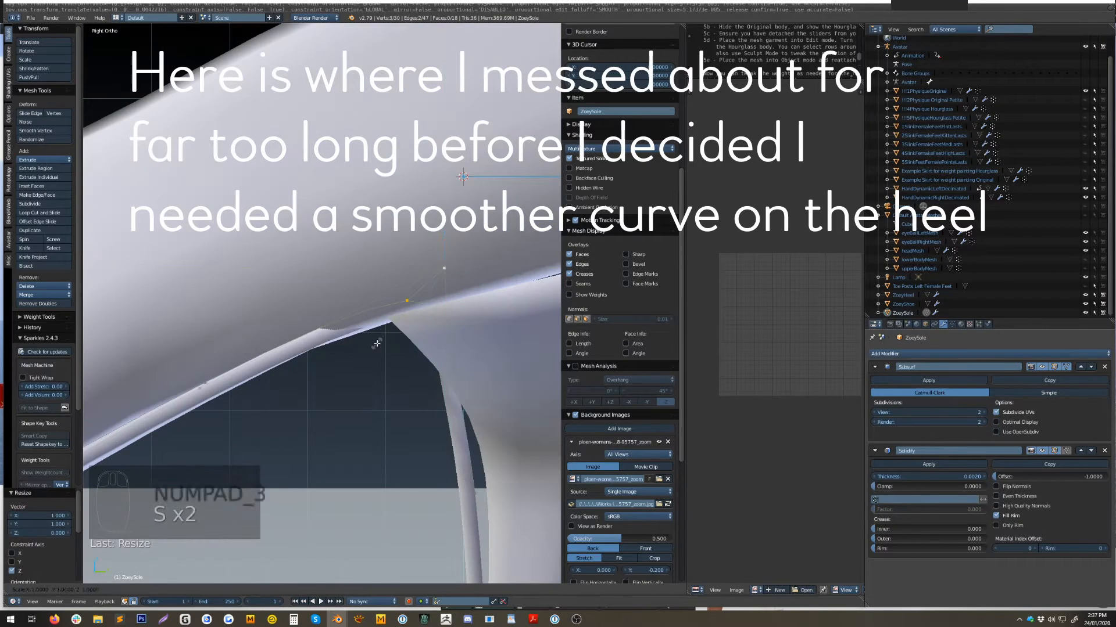
click(426, 291)
right_drag(422, 310, 399, 329)
Adjust the sole's edge vertices around the bend so the strip follows the front of the heel.
alt+right_click(259, 364)
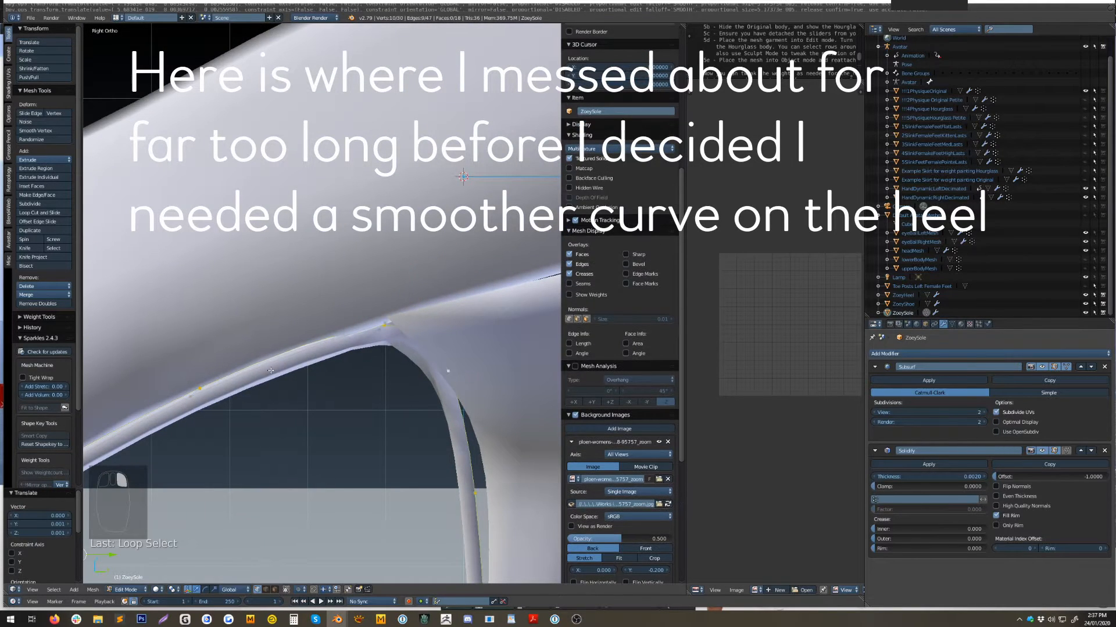
click(374, 330)
middle_drag(373, 330, 314, 366)
right_click(305, 364)
drag(324, 397, 351, 416)
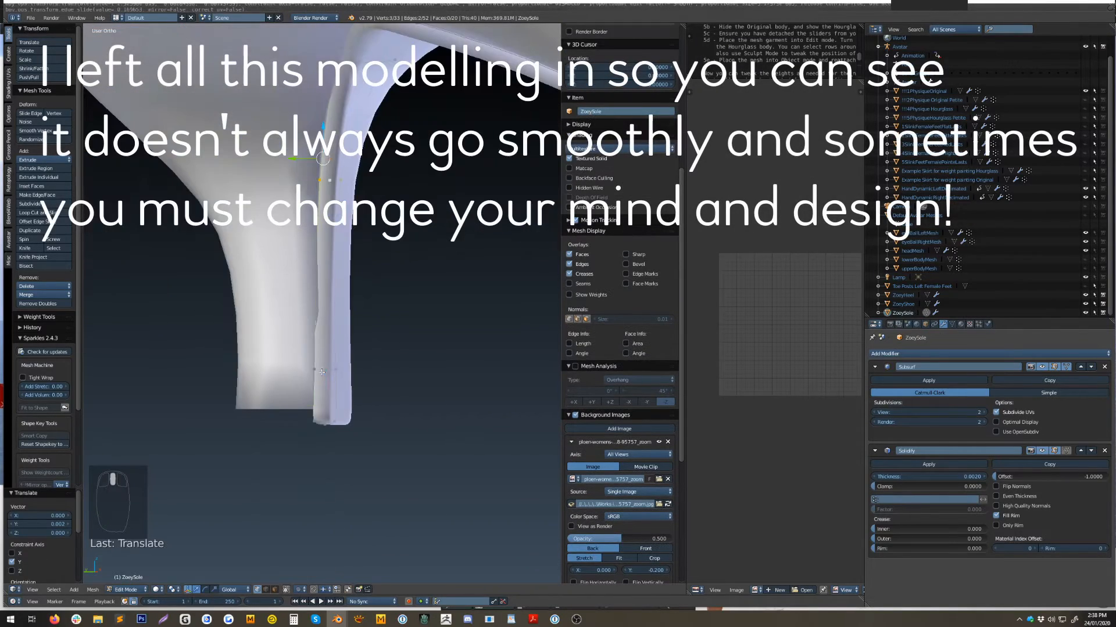
Move the individual vertices at the strip's lower end so that it sits against the heel shaft.
drag(327, 396, 323, 397)
middle_drag(322, 396, 348, 401)
right_click(293, 403)
drag(294, 377, 294, 372)
right_click(286, 403)
middle_drag(290, 441, 366, 430)
drag(259, 406, 226, 405)
middle_drag(226, 406, 325, 372)
Crease the edge loop at the lower end of the sole's heel strip.
alt+right_click(231, 380)
key(shift+e)
click(494, 244)
middle_drag(494, 244, 617, 187)
Nudge a lower side vertex of the heel strip and its edge loop along Y to follow the shaft.
right_click(232, 405)
drag(249, 407, 233, 405)
alt+right_click(231, 405)
middle_drag(231, 405, 407, 405)
drag(216, 410, 204, 418)
shift+middle_drag(204, 419, 244, 511)
Move the sole's lengthwise edge loop slightly forward along Y and reposition a single vertex at the heel bend.
alt+right_click(261, 200)
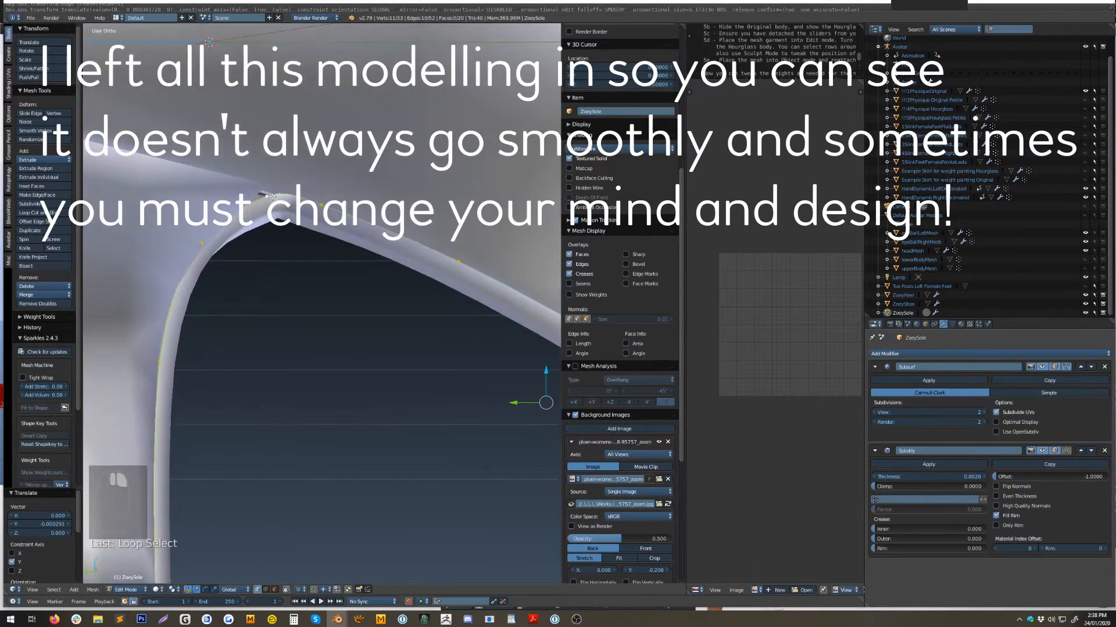
key(KP_3)
drag(299, 194, 279, 195)
middle_drag(279, 195, 409, 110)
right_click(411, 207)
drag(413, 235, 459, 199)
Edge-slide the sole's cross loop near the heel joint by a factor of -0.168.
key(Tab)
key(Tab)
key(Tab)
key(Tab)
middle_drag(459, 198, 433, 230)
key(g)
key(g)
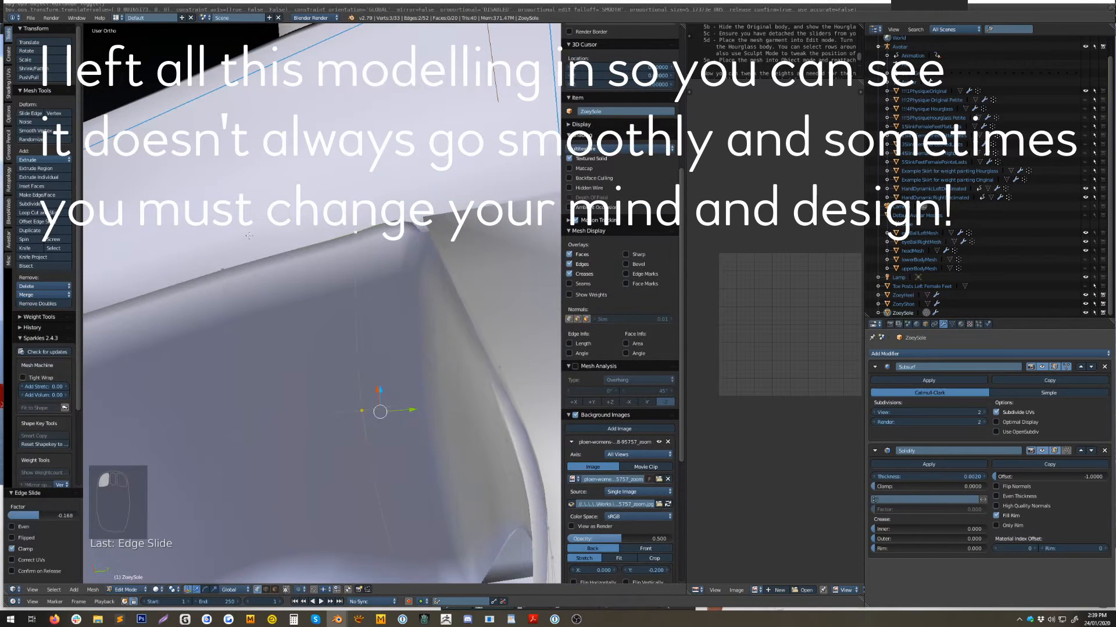
Switch to editing the ZoeyHeel mesh and move one top corner vertex 0.001 along X.
key(Tab)
right_click(436, 348)
key(Tab)
drag(498, 262, 485, 263)
middle_drag(372, 279, 470, 286)
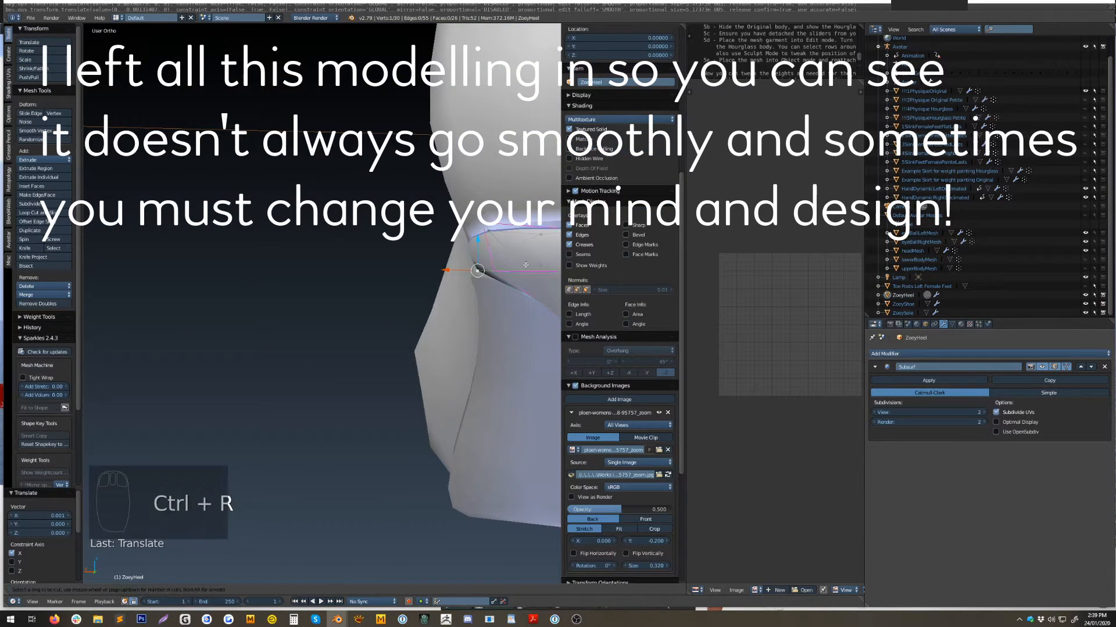
Add edge loops around the upper heel below its top edge, scaling the last one up to about 1.085.
middle_drag(525, 263, 448, 256)
click(444, 250)
right_click(442, 244)
alt+right_click(441, 222)
key(ctrl+z)
middle_drag(448, 295, 334, 295)
key(ctrl+r)
click(210, 256)
right_click(211, 255)
key(s)
click(137, 308)
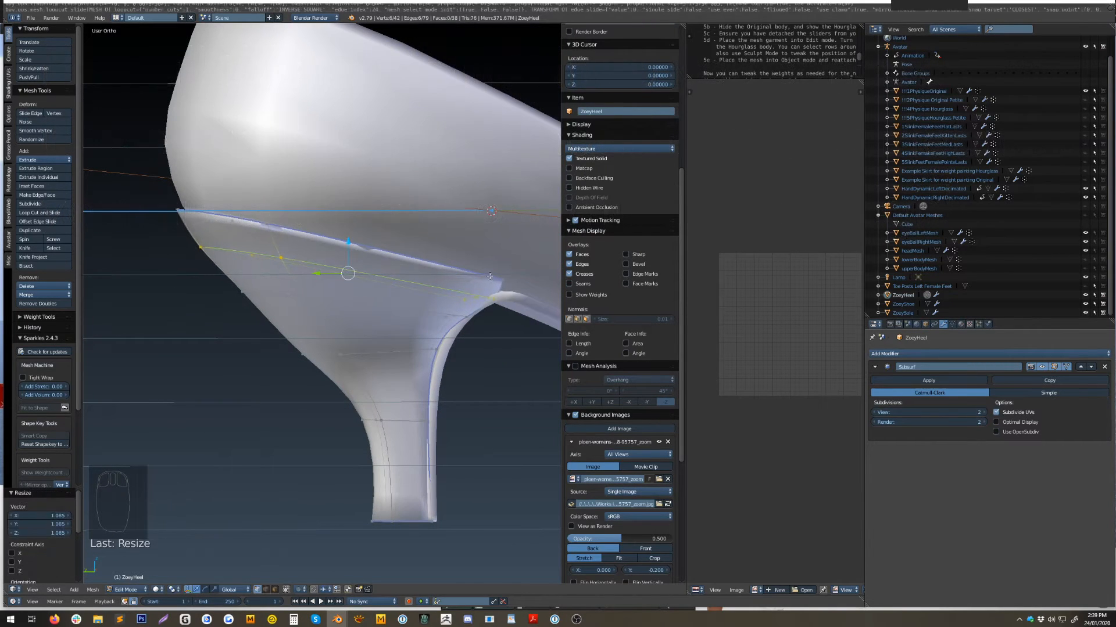
Move the heel's front top vertices 0.002 forward and 0.001 down, and try raising the top face's middle vertices.
key(KP_3)
key(a)
key(a)
right_click(272, 316)
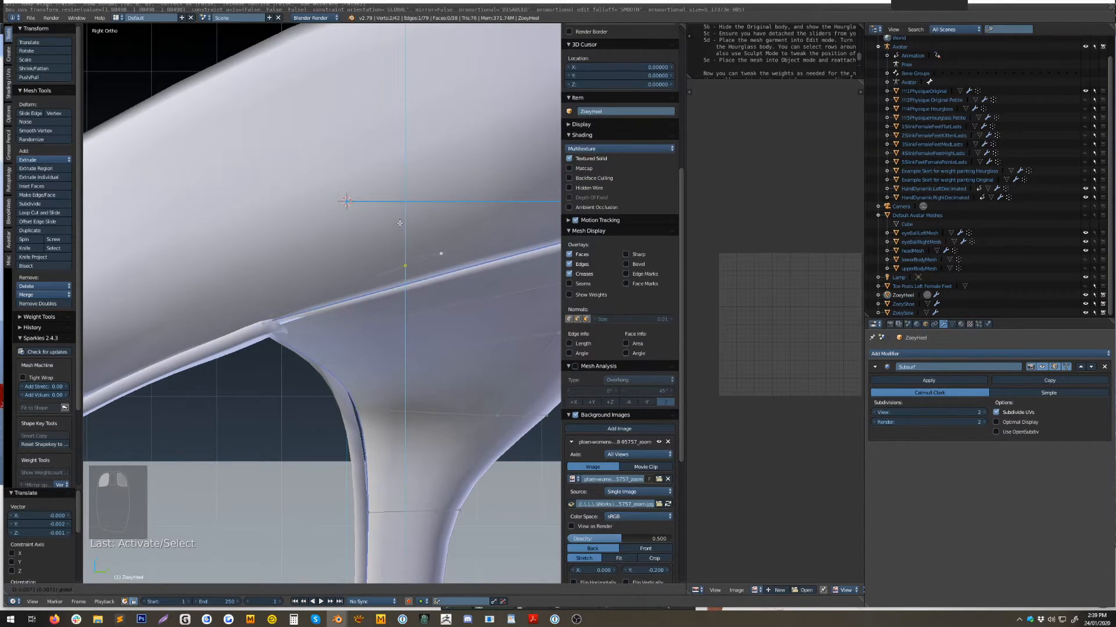
drag(400, 224, 400, 221)
key(ctrl+z)
Select the inner edge loop of the heel's top face and scale it to 0, collapsing it to a single point.
middle_drag(399, 224, 465, 259)
alt+right_click(383, 256)
key(s)
key(0)
key(Return)
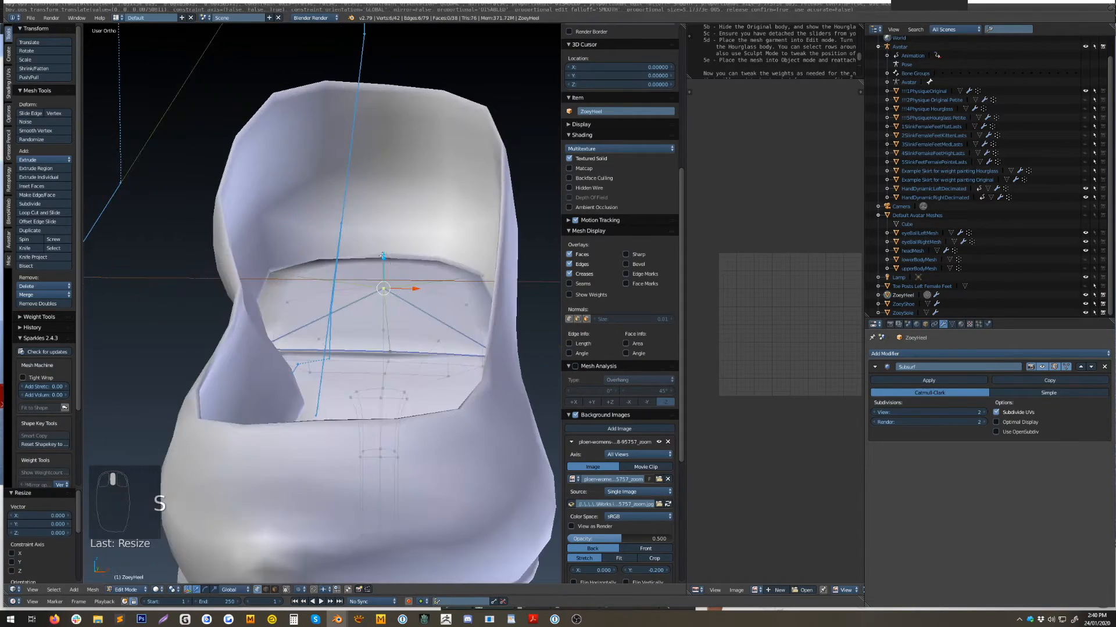
Switch to editing the ZoeySole mesh and move the corner vertex at the heel's upper front 0.002 along X.
scroll(382, 256, down, 6)
key(Tab)
key(a)
key(a)
middle_drag(406, 434, 542, 274)
right_click(543, 274)
key(Tab)
right_click(459, 250)
drag(406, 200, 404, 226)
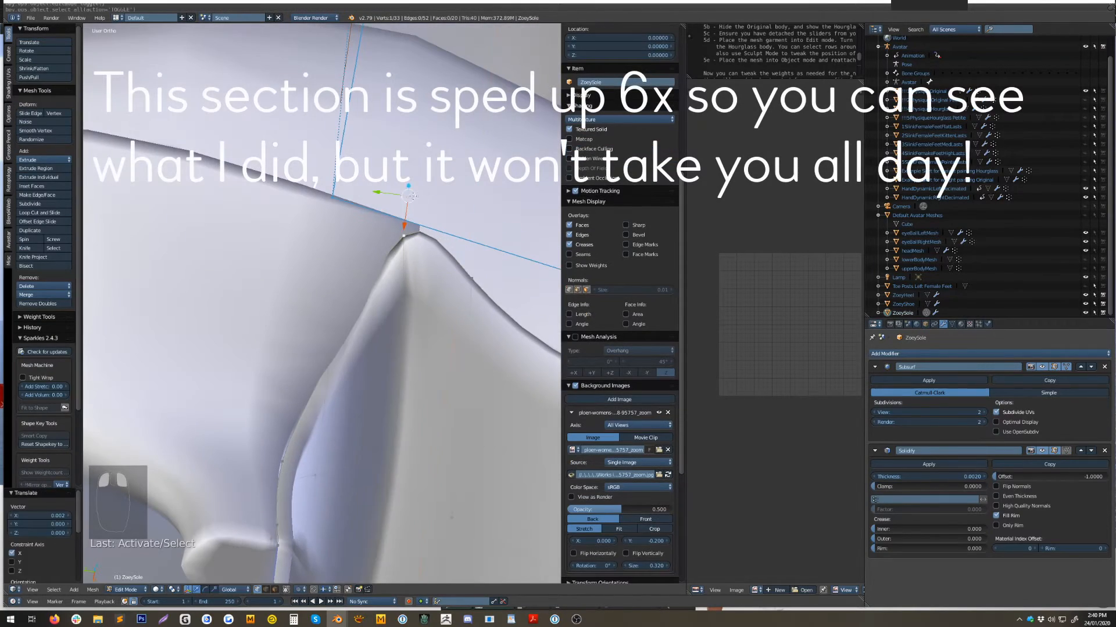
Switch to the ZoeyHeel mesh and shift its upper corner vertices beside the sole slightly along Y.
middle_drag(327, 375, 416, 250)
right_click(374, 131)
key(Tab)
right_click(416, 302)
key(Tab)
right_click(428, 280)
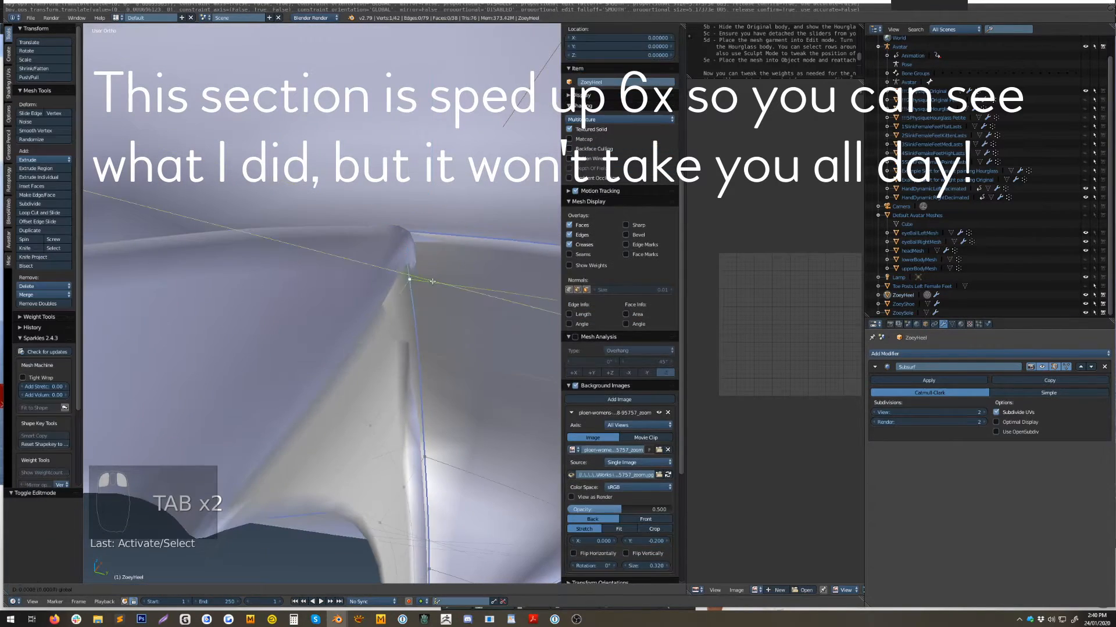
drag(428, 280, 448, 283)
middle_drag(448, 283, 407, 249)
shift+right_click(400, 250)
drag(428, 262, 442, 264)
middle_drag(441, 264, 401, 238)
Return to the ZoeySole mesh, nudge one edge vertex outward, and add edge loops where the sole wraps the heel's front.
key(Tab)
right_click(401, 339)
key(Tab)
drag(424, 363, 436, 367)
middle_drag(435, 367, 405, 373)
key(ctrl+r)
click(397, 378)
key(ctrl+r)
click(279, 343)
scroll(279, 344, down, 3)
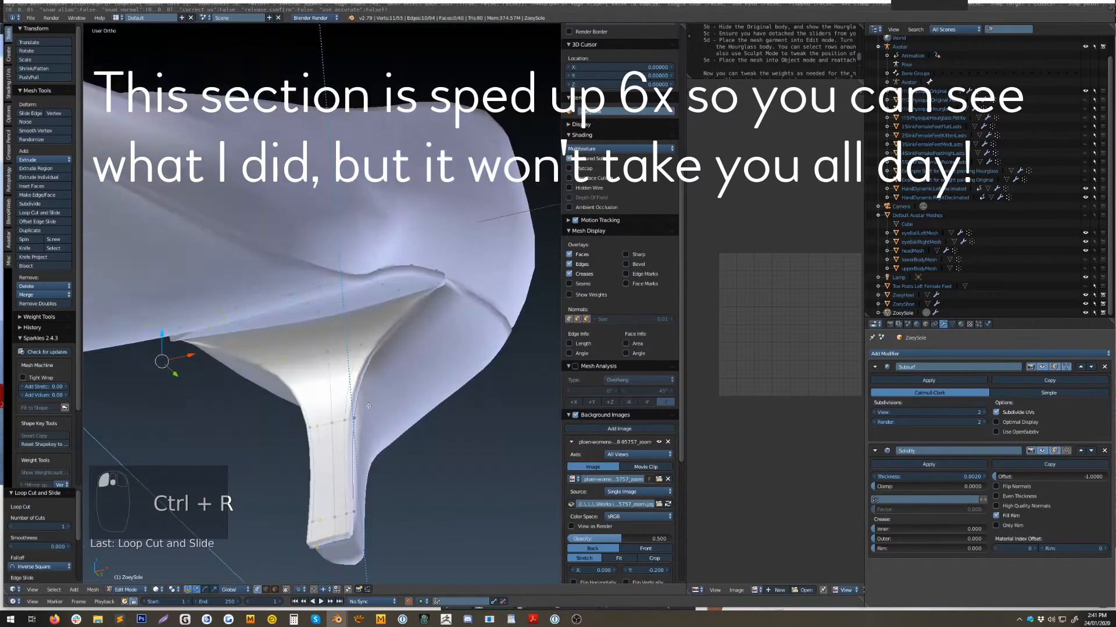
Select the whole ZoeySole mesh and recalculate its normals.
middle_drag(279, 344, 376, 381)
key(Tab)
key(Tab)
scroll(253, 375, up, 8)
key(a)
key(a)
key(a)
key(a)
scroll(302, 377, down, 8)
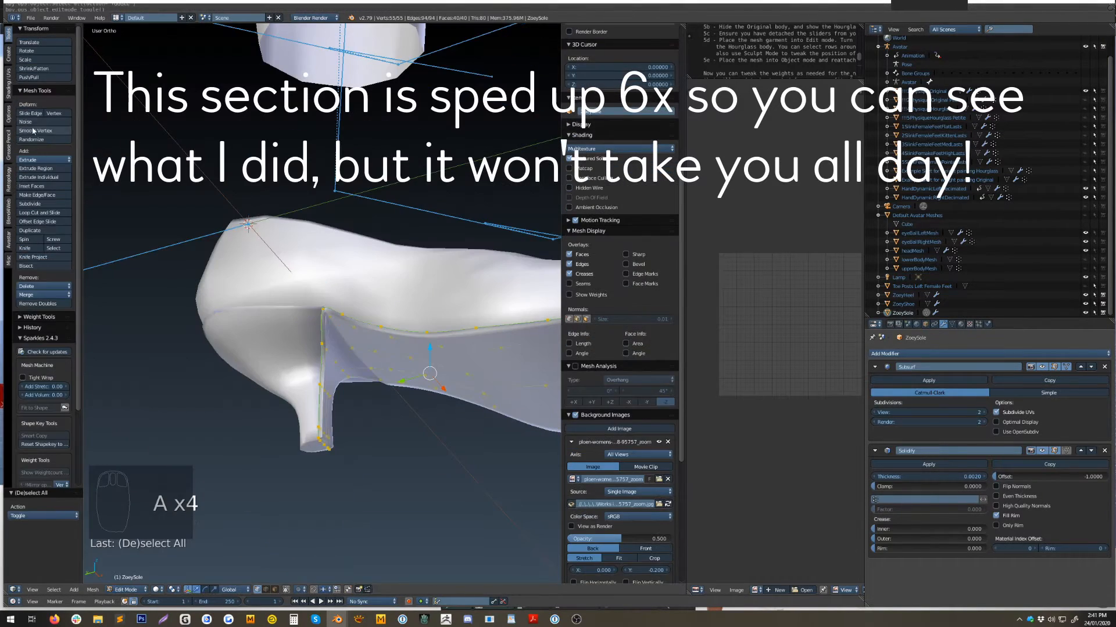
click(8, 82)
click(49, 106)
scroll(356, 348, down, 1)
In the right side view, circle-select and adjust the sole vertices around the curve into the heel.
key(KP_3)
drag(328, 317, 329, 319)
shift+middle_drag(250, 360, 502, 323)
scroll(269, 322, up, 3)
right_click(163, 345)
key(a)
key(c)
click(231, 348)
drag(232, 325, 263, 362)
Circle-select the next group of sole vertices at the heel's front and raise them slightly along Z.
key(a)
key(c)
click(414, 374)
shift+middle_drag(407, 372, 291, 359)
right_click(238, 372)
drag(207, 349, 207, 342)
key(z)
key(z)
shift+middle_drag(122, 354, 175, 321)
key(a)
key(a)
key(Tab)
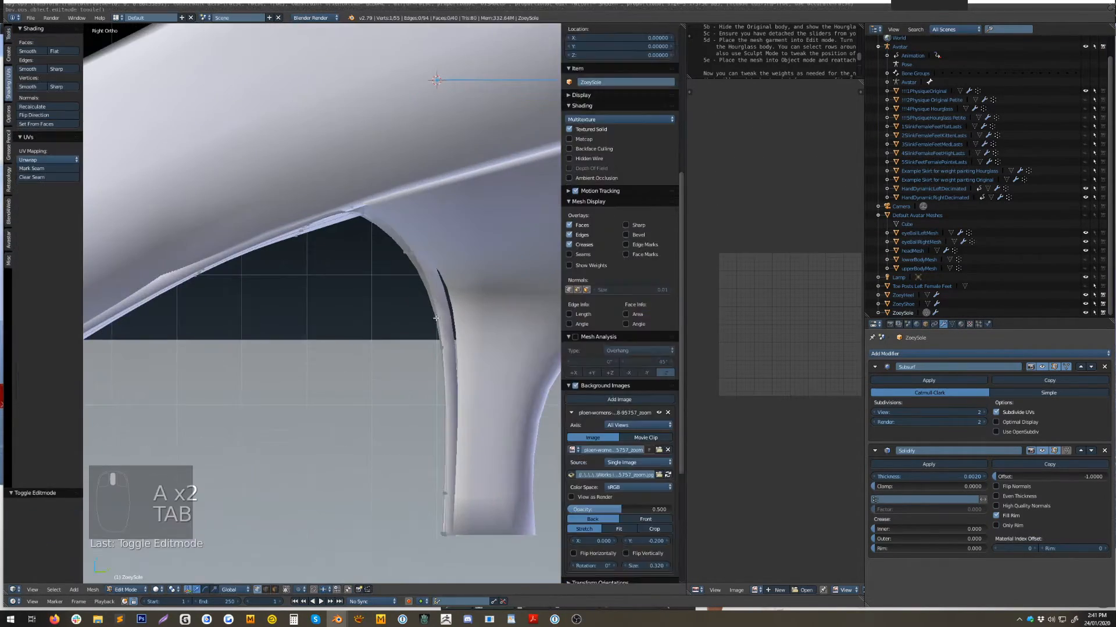
Circle-select the sole vertices along the heel's front and scale them to adjust the strip's width.
key(Tab)
key(a)
key(a)
key(c)
middle_drag(436, 326, 416, 244)
key(s)
click(448, 326)
Adjust the sole's lower edge at the heel tip, moving its bottom corner vertex 0.000358 along X.
alt+right_click(360, 396)
middle_drag(416, 366, 297, 460)
drag(353, 452, 348, 452)
middle_drag(332, 456, 324, 416)
drag(325, 416, 322, 410)
middle_drag(322, 411, 361, 382)
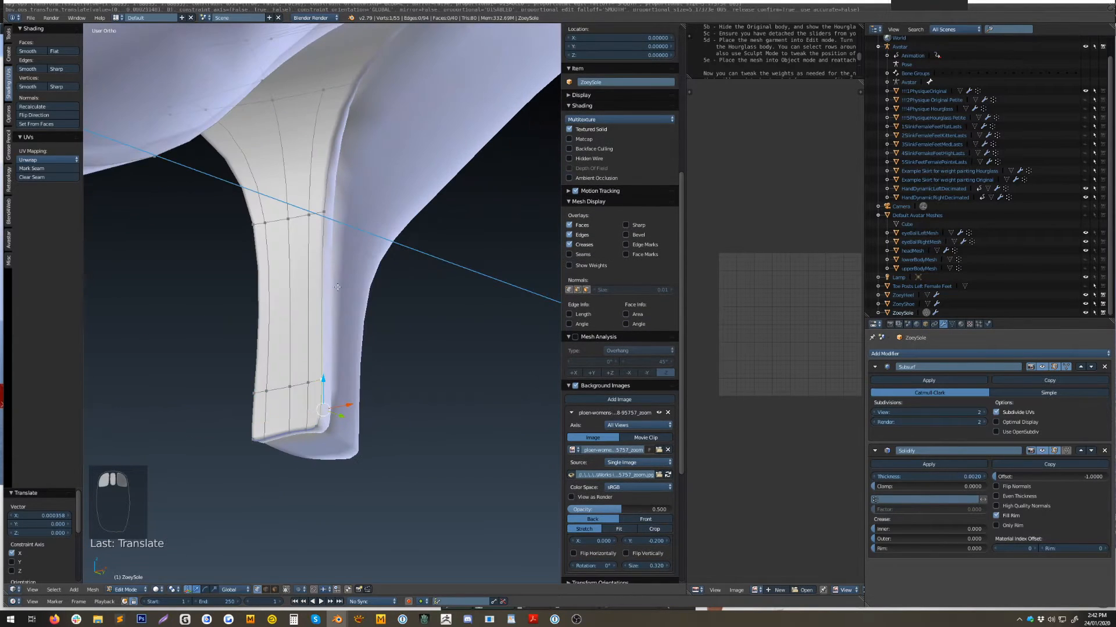
shift+drag(361, 382, 365, 378)
Switch to the ZoeyHeel mesh and add a lengthwise edge loop down the heel, close to the sole's edge.
middle_drag(410, 250, 325, 233)
key(Tab)
right_click(372, 175)
key(Tab)
key(ctrl+r)
click(357, 150)
click(250, 163)
key(Tab)
Select a vertex near the heel's upper front edge and move it along X to follow the sole's border.
middle_drag(325, 191, 409, 204)
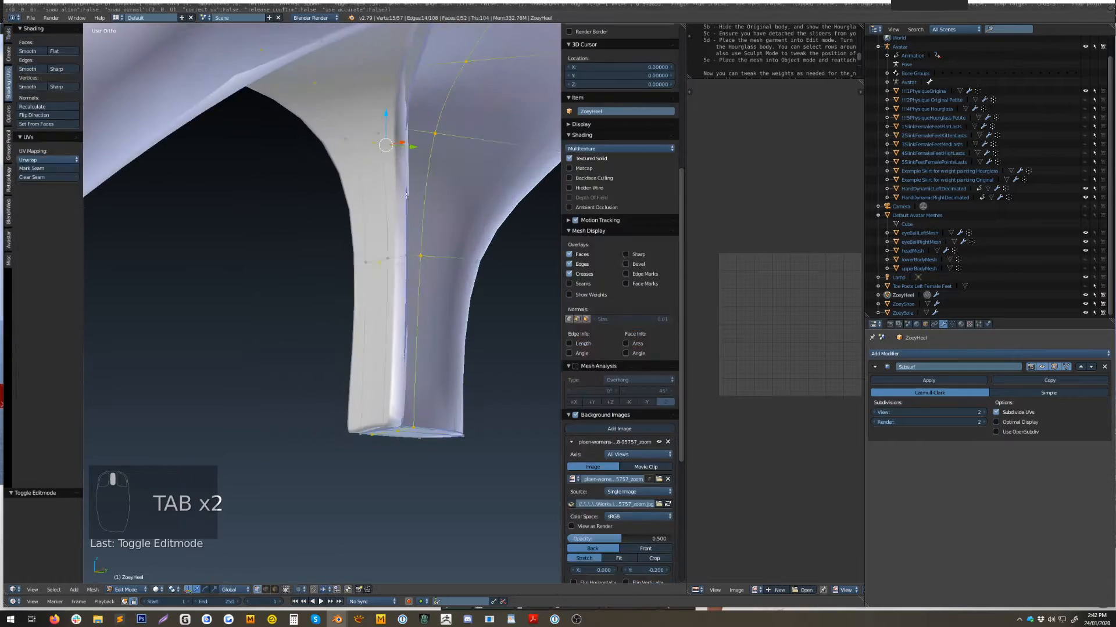
right_click(401, 204)
key(Tab)
key(Tab)
key(Tab)
right_click(384, 166)
drag(401, 148, 474, 141)
key(Tab)
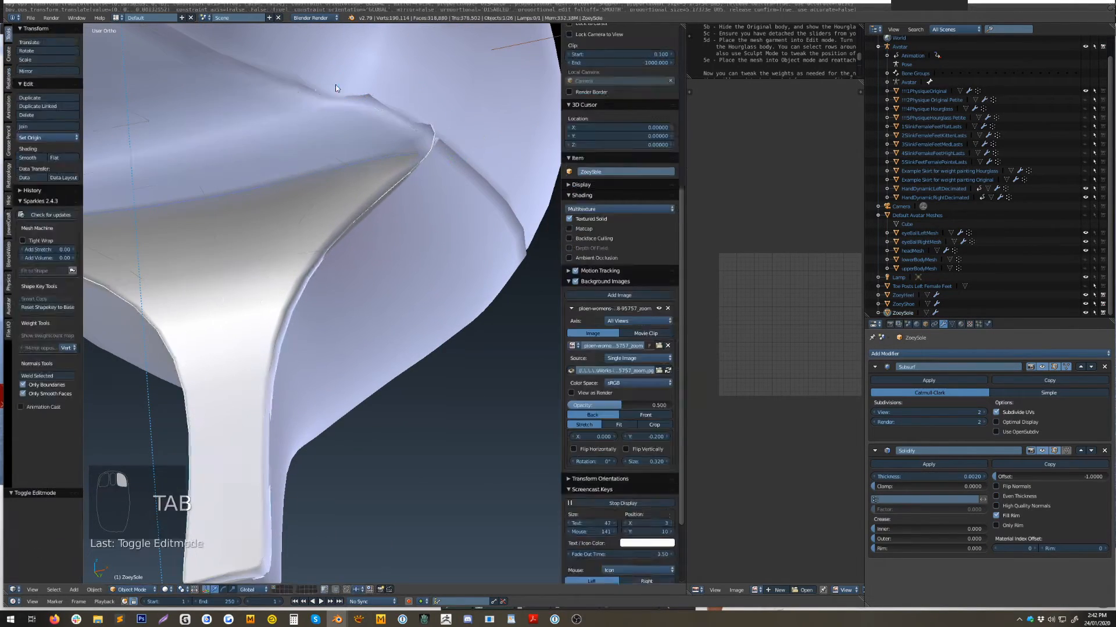
Switch back to the ZoeySole mesh and lower one outer edge vertex 0.001 along Z.
right_click(336, 87)
key(Tab)
middle_drag(383, 227, 349, 204)
key(Tab)
right_click(291, 174)
key(Tab)
middle_drag(238, 151, 304, 329)
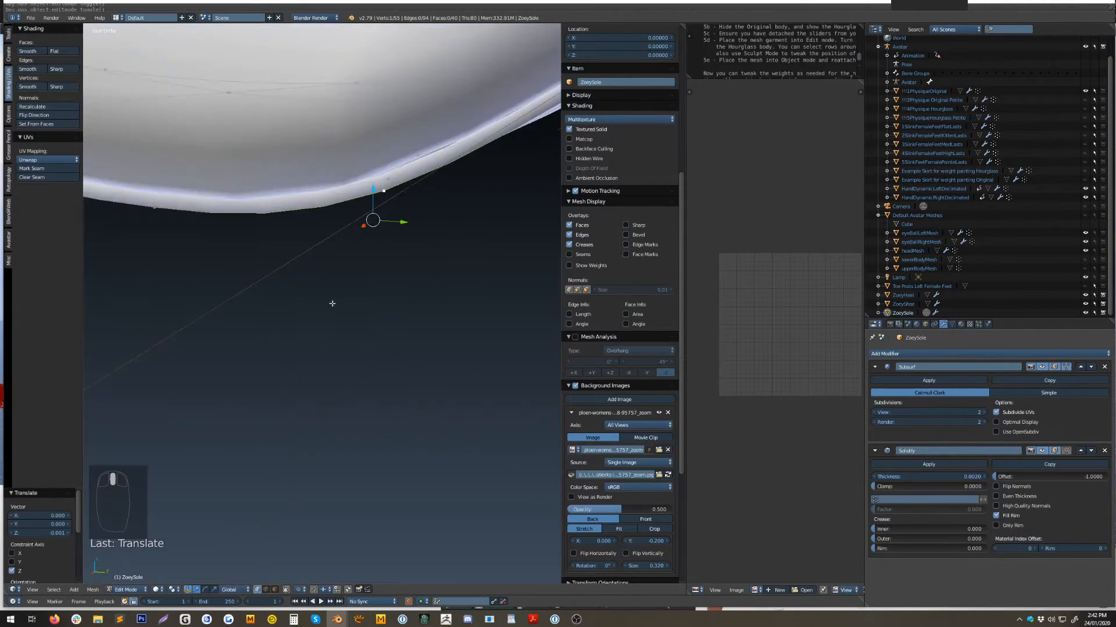
Edit the neighbouring shoe mesh, move one vertex where it meets the sole, and clear the selection.
key(Tab)
right_click(332, 194)
key(Tab)
drag(209, 354, 200, 368)
key(Tab)
right_click(291, 303)
key(Tab)
key(Tab)
scroll(293, 281, down, 8)
key(a)
key(a)
key(a)
key(a)
key(a)
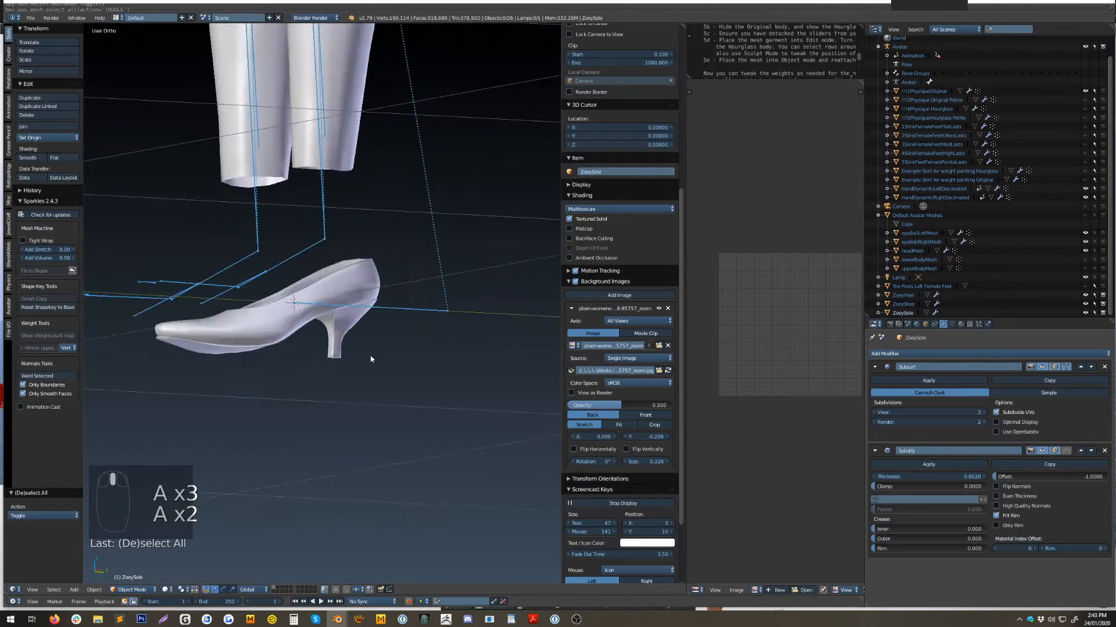
Enter editing on the part next to the sole and shift one seam vertex to close the fit.
scroll(395, 290, up, 6)
key(Tab)
key(Tab)
right_click(392, 235)
key(Tab)
drag(299, 306, 310, 299)
key(Tab)
Switch to the ZoeySole mesh and add an edge loop across the strip near the heel's tip.
middle_drag(310, 299, 393, 303)
scroll(394, 304, up, 3)
right_click(314, 256)
key(Tab)
key(ctrl+r)
click(312, 250)
middle_drag(307, 266, 341, 321)
Flatten the selected sole vertices at the heel's tip by scaling them to 0 along Z.
right_click(354, 283)
key(s)
key(z)
key(0)
key(Return)
key(s)
key(z)
key(0)
key(Return)
Scale the sole's edge loop on the heel strip and move the bottom edge loop -0.000054 along Y.
click(339, 241)
middle_drag(339, 241, 443, 234)
alt+right_click(395, 198)
key(s)
click(444, 124)
alt+right_click(308, 366)
middle_drag(309, 403, 333, 384)
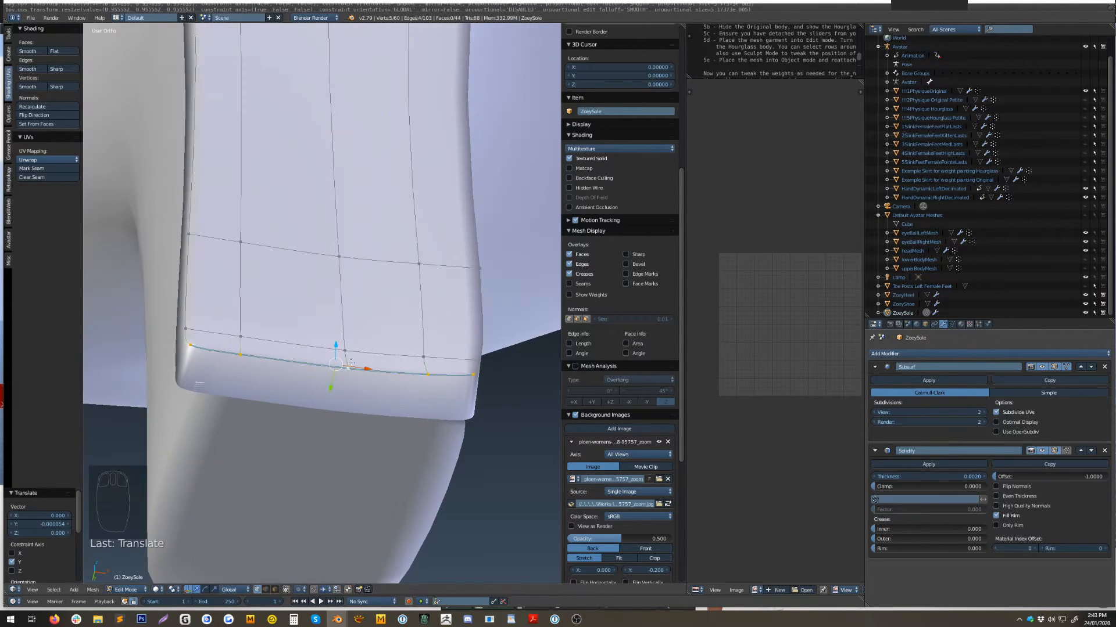
Add the two loops above to the selection, scale them along X, and move one edge vertex -0.000165 along X.
alt+shift+right_click(355, 351)
alt+shift+right_click(367, 258)
key(s)
key(x)
scroll(356, 350, down, 4)
right_click(398, 317)
drag(432, 309, 430, 308)
Select the sole's edge loop beside the corner where the strip meets the heel and nudge it slightly.
scroll(430, 308, down, 5)
middle_drag(430, 309, 279, 192)
scroll(520, 248, up, 9)
alt+right_click(520, 249)
alt+right_click(320, 284)
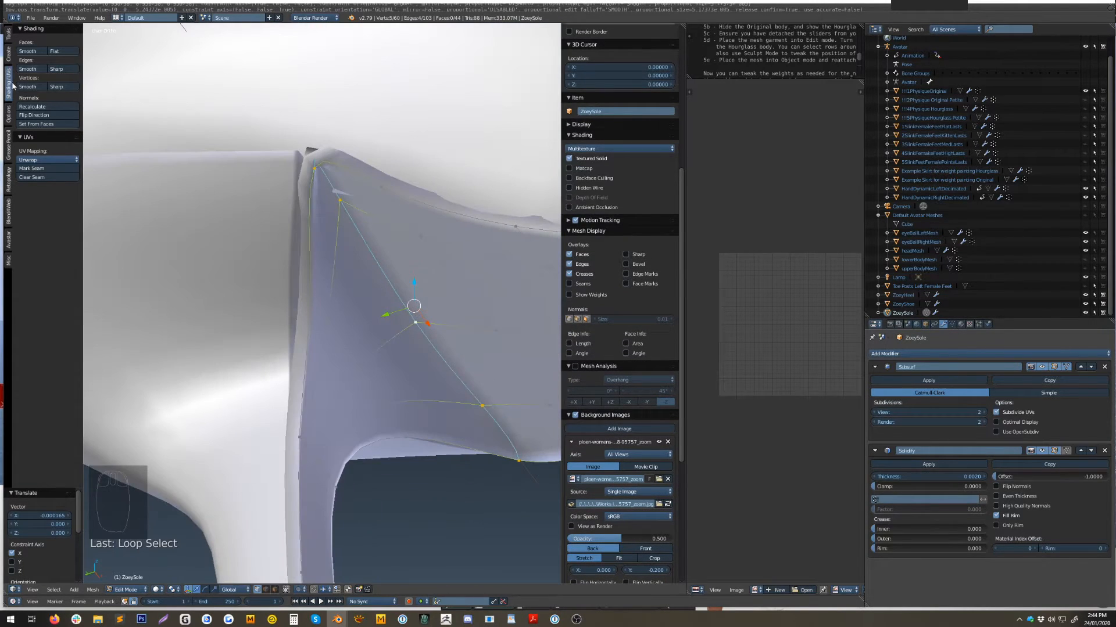
alt+right_click(330, 333)
middle_drag(372, 303, 314, 233)
drag(314, 232, 309, 232)
Reposition individual sole vertices around the corner where the wrapped strip meets the heel.
right_click(281, 219)
middle_drag(349, 273, 353, 210)
right_click(354, 210)
click(300, 227)
click(299, 228)
right_click(299, 227)
drag(340, 228, 329, 226)
middle_drag(328, 226, 348, 291)
drag(256, 360, 247, 343)
right_click(353, 311)
Move an outer edge vertex of the sole's narrow part in front of the heel along X.
middle_drag(248, 343, 312, 385)
alt+right_click(409, 314)
scroll(409, 314, down, 5)
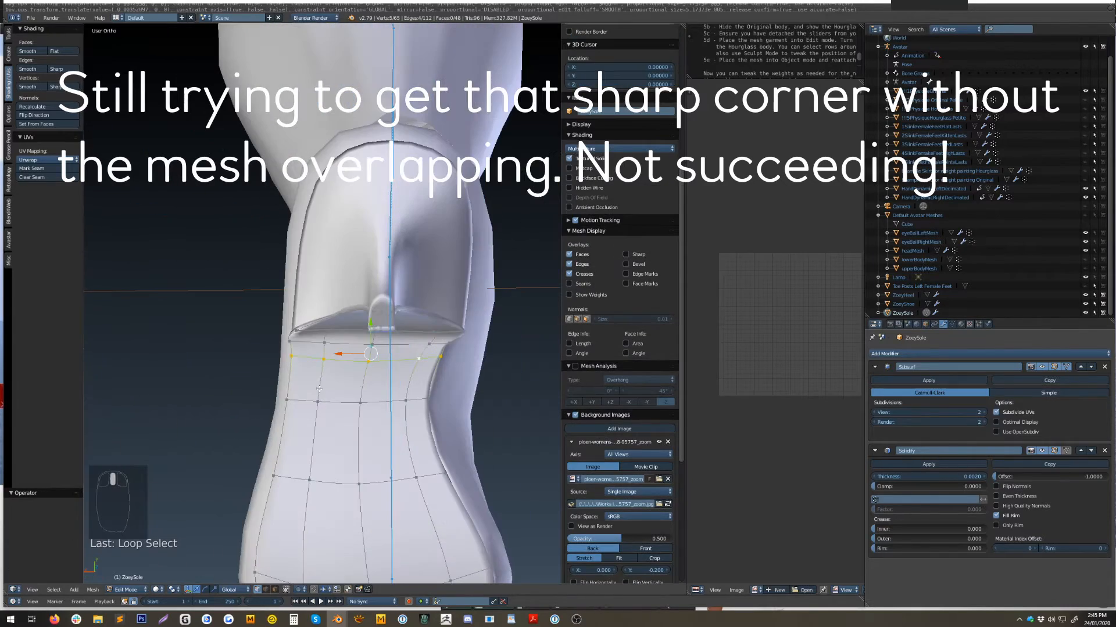
click(134, 137)
scroll(323, 303, up, 4)
shift+middle_drag(407, 406, 348, 261)
right_click(423, 237)
right_click(436, 335)
drag(407, 336, 401, 336)
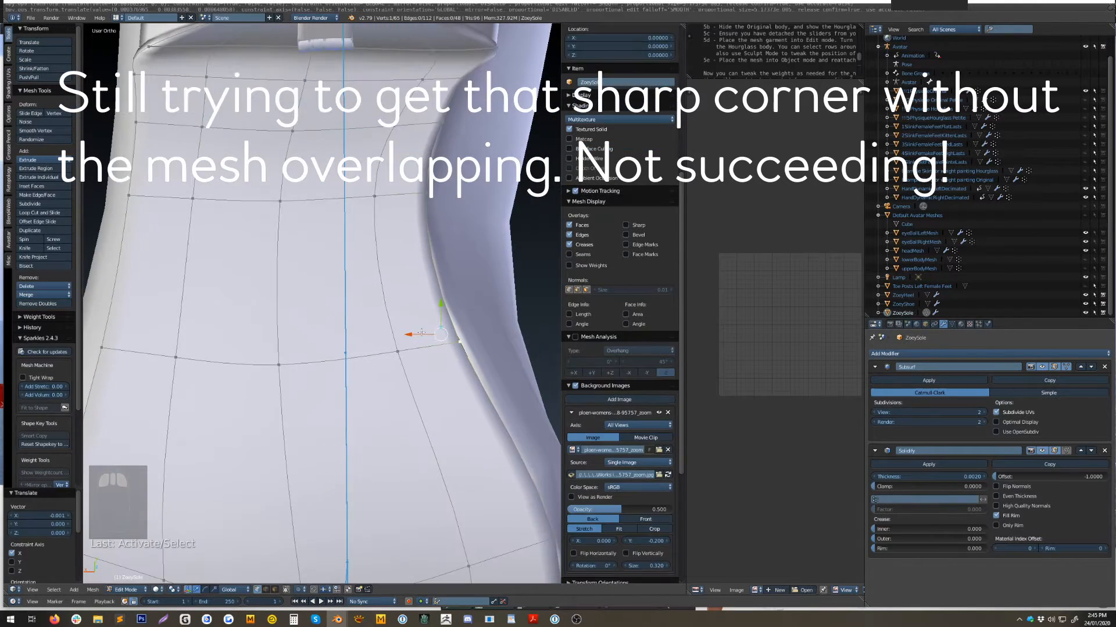
Select an outer edge vertex of the sole nearer the heel and adjust its height along Z.
alt+right_click(328, 199)
right_click(435, 222)
middle_drag(412, 238, 350, 358)
scroll(351, 358, up, 4)
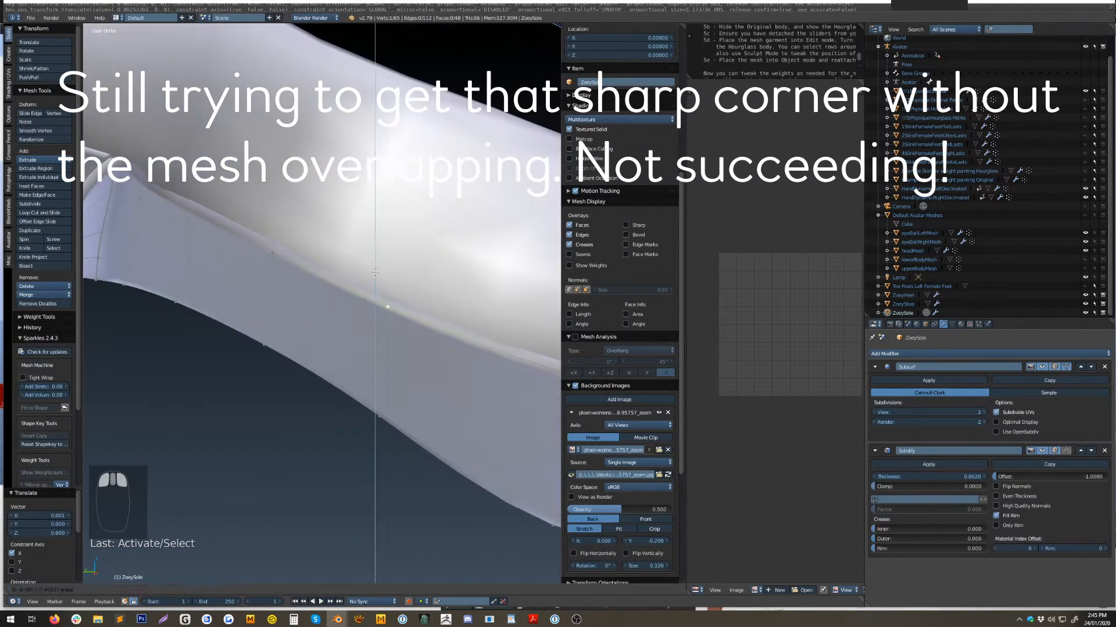
Switch to the ZoeyShoe mesh and move one vertex near its lower edge beside the sole.
key(Tab)
right_click(426, 351)
key(Tab)
right_click(323, 278)
drag(321, 298, 318, 305)
middle_drag(318, 304, 388, 309)
scroll(354, 262, down, 6)
key(Tab)
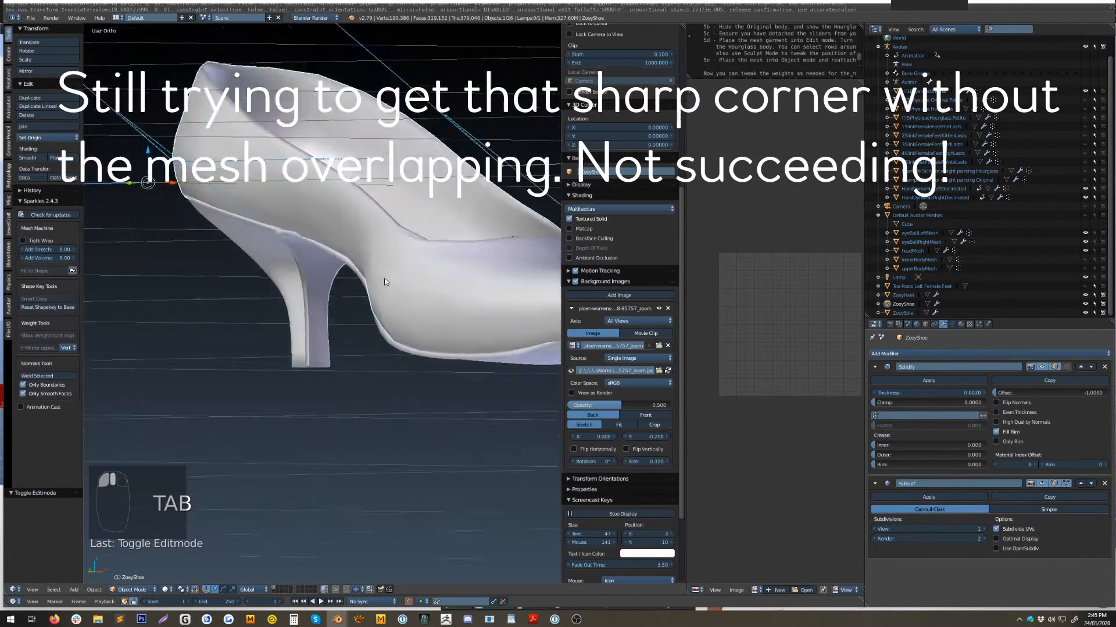
Rip the ZoeySole mesh along the edge loop at the front of the heel and scale the ripped loop to 0.927 along X.
right_click(341, 239)
key(Tab)
scroll(340, 227, up, 6)
alt+right_click(360, 96)
key(v)
middle_drag(342, 136, 240, 265)
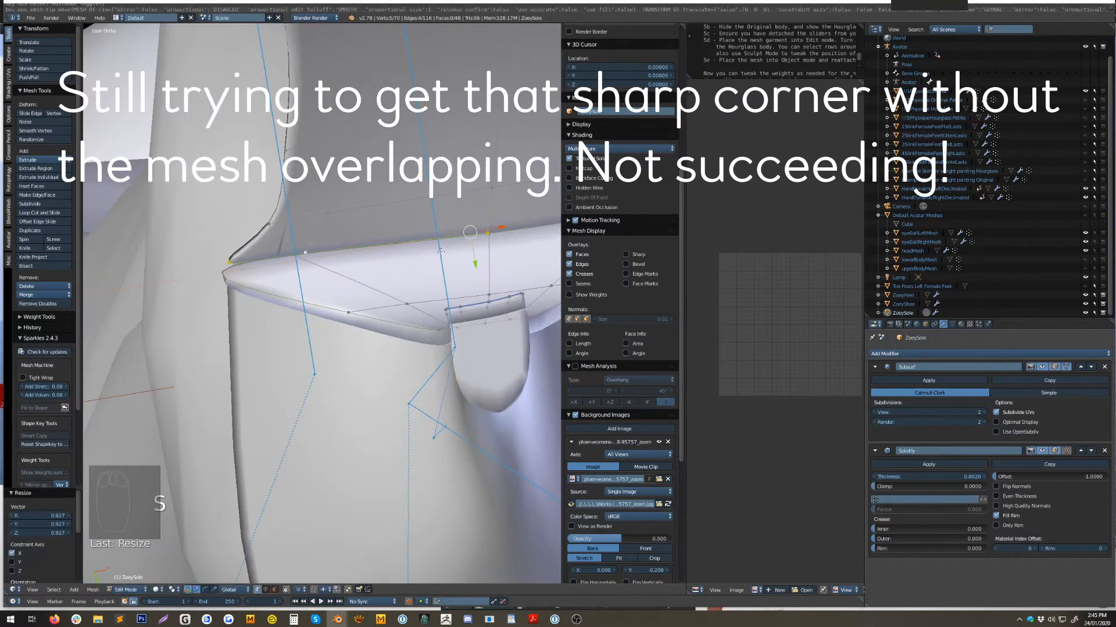
click(421, 256)
Add an edge loop across the sole's strip beside the rip and scale it along X.
middle_drag(421, 255, 349, 279)
key(ctrl+r)
key(ctrl+z)
key(ctrl+r)
click(279, 255)
alt+right_click(278, 254)
key(s)
key(x)
click(282, 300)
Select the sole's corner vertices at the rip and move them along the heel's edge.
right_click(353, 324)
middle_drag(411, 334, 279, 244)
right_click(250, 212)
shift+right_click(231, 196)
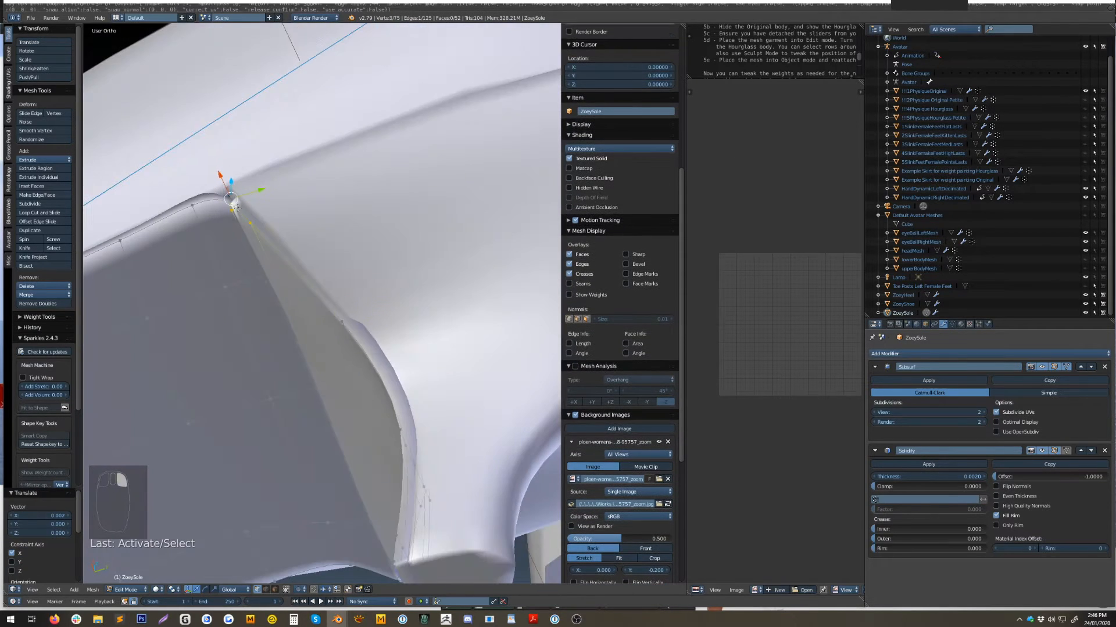
middle_drag(238, 197, 262, 192)
drag(220, 187, 212, 174)
Select the two vertex rows of the sole's strip at the ripped edge and move them -0.001 along Y.
ctrl+alt+right_click(274, 285)
middle_drag(279, 273, 379, 349)
key(ctrl+z)
drag(379, 337, 378, 294)
click(379, 294)
middle_drag(380, 295, 288, 300)
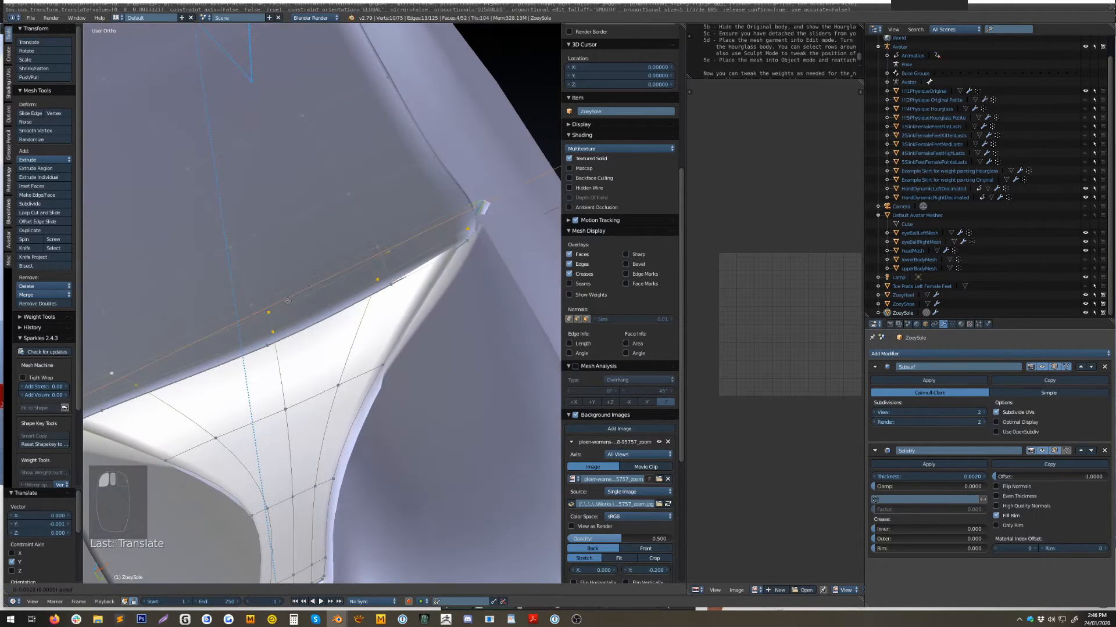
drag(258, 303, 257, 316)
Try to reposition the sole's edge loop at the heel corner in the right view, undoing the attempts.
middle_drag(273, 308, 372, 232)
right_click(383, 193)
shift+right_click(390, 159)
middle_drag(293, 282, 278, 282)
key(ctrl+z)
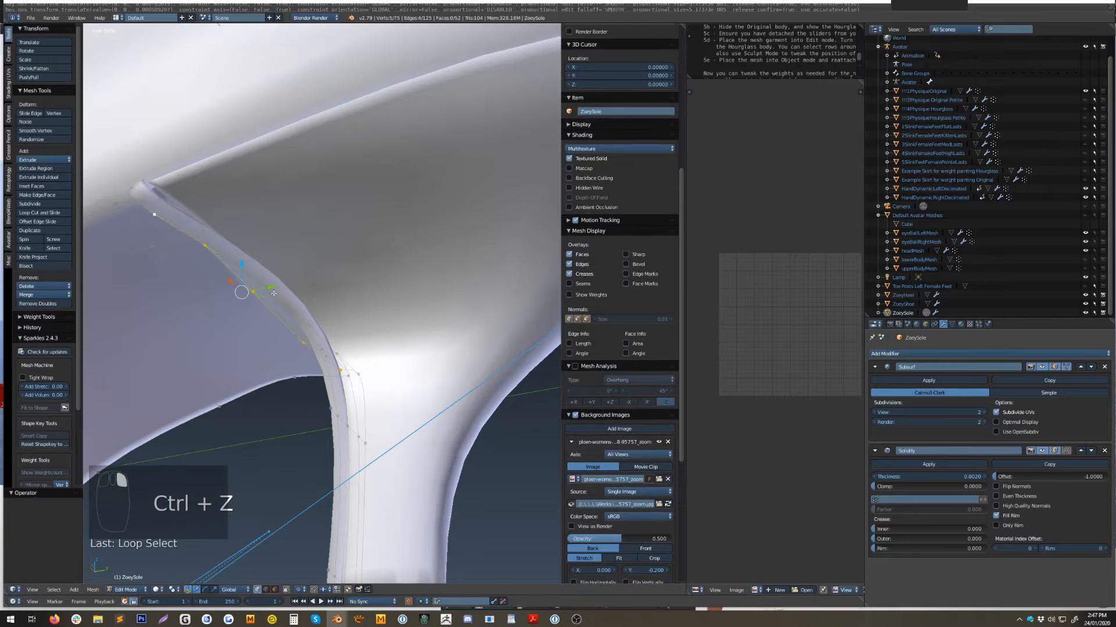
key(Tab)
key(Tab)
key(Tab)
key(Tab)
key(KP_3)
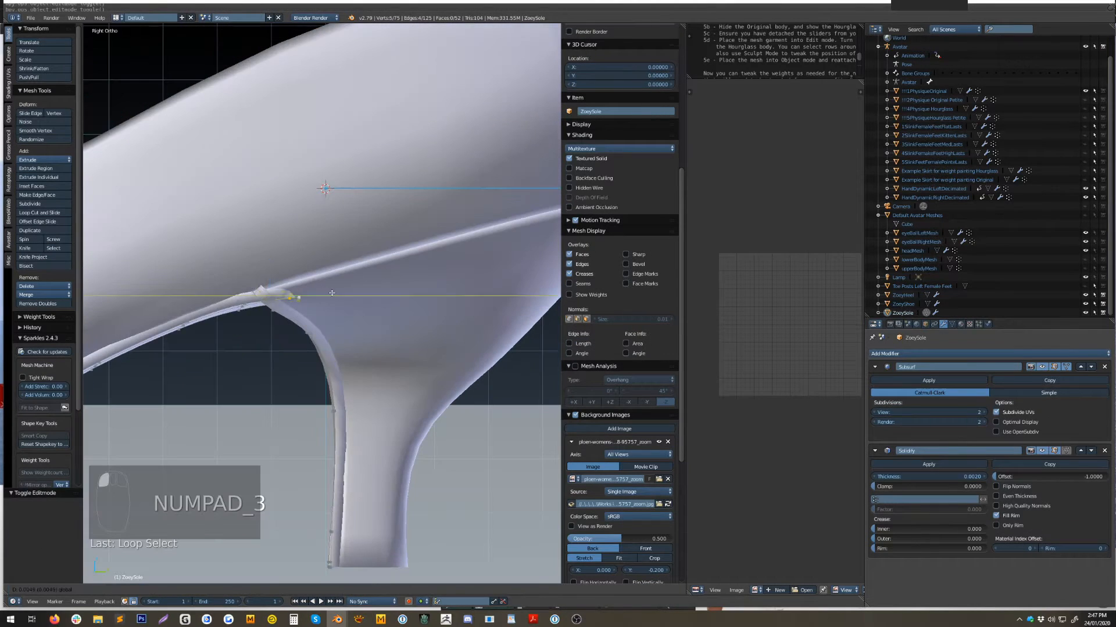
key(ctrl+z)
key(ctrl+z)
Select the two open edge loops on either side of the sole's rip and bridge them.
middle_drag(308, 267, 233, 273)
scroll(233, 273, up, 5)
alt+right_click(183, 302)
alt+shift+right_click(211, 204)
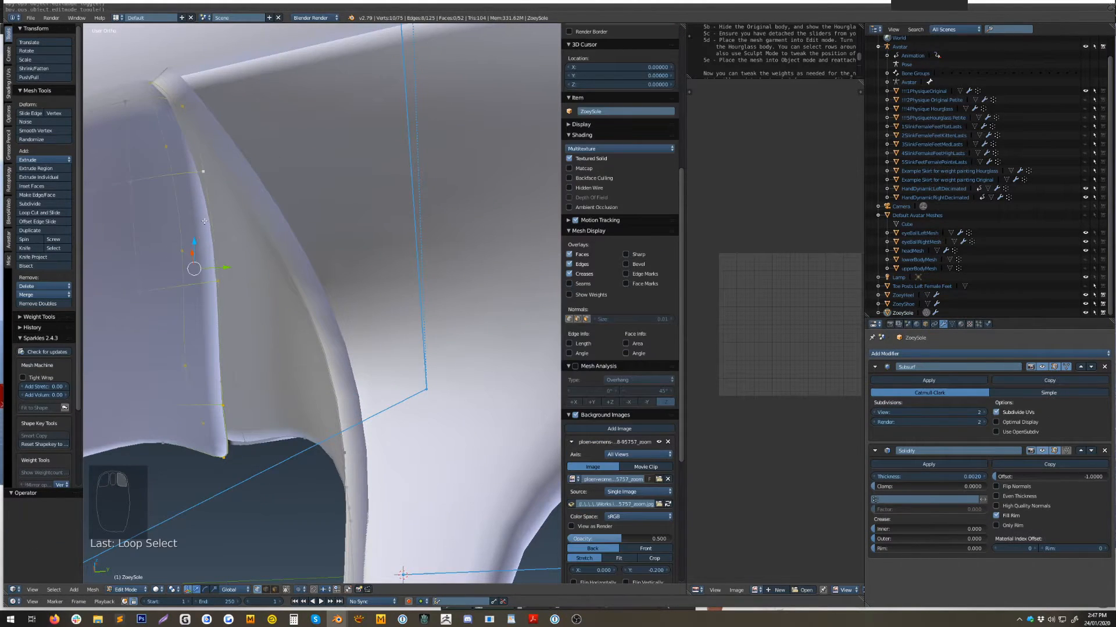
shift+middle_drag(219, 351, 336, 343)
key(space)
text(bnrbridge)
key(Return)
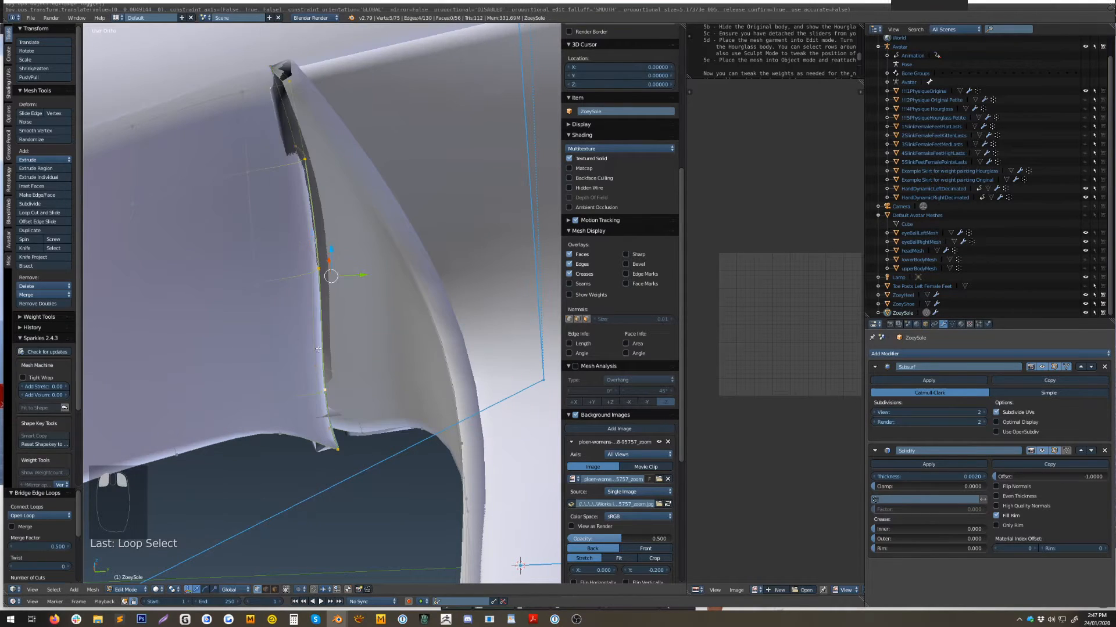
Slide the selected loop beside the bridge, select the whole sole mesh and remove its duplicate vertices.
click(33, 113)
click(296, 289)
key(a)
key(a)
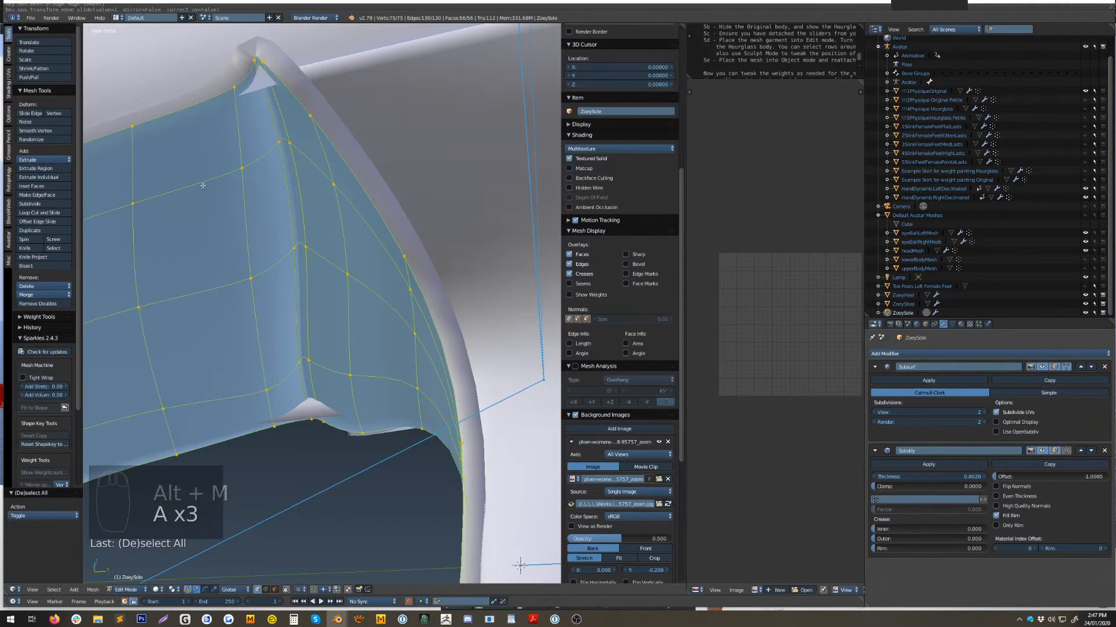
key(w)
click(204, 218)
Try scaling the merged edge loop at the sole's corner beside the heel.
alt+right_click(307, 250)
key(s)
middle_click(359, 228)
middle_drag(205, 218, 279, 334)
click(356, 235)
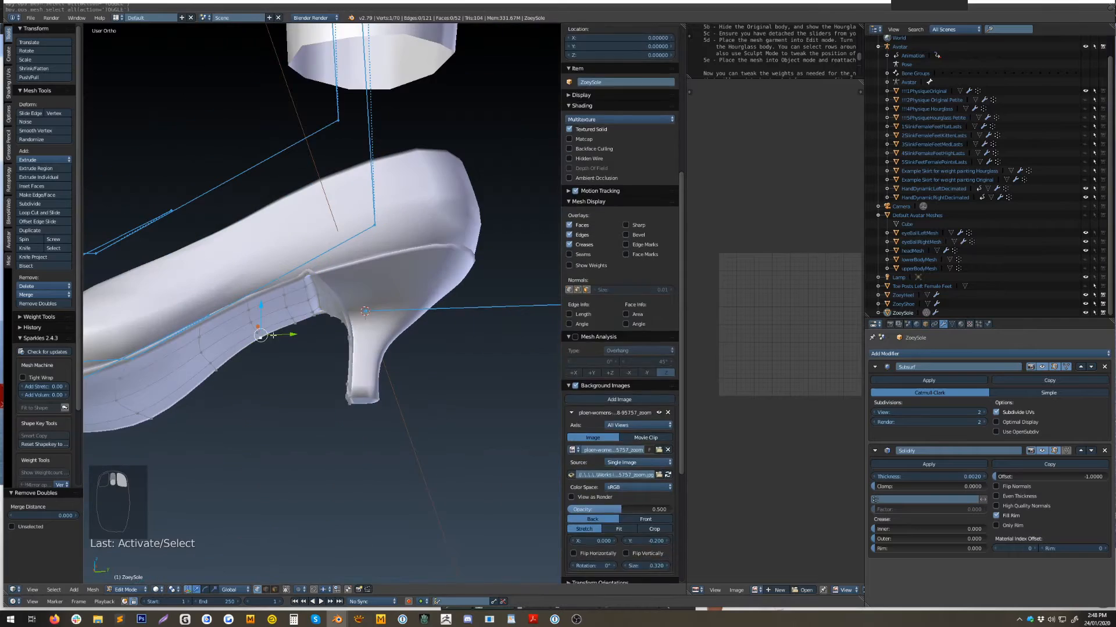
Hide the ZoeySole object and open the ZoeyHeel mesh for editing in the right view.
key(Tab)
key(h)
right_click(360, 394)
key(Tab)
key(KP_3)
Select vertices along the heel's front underside curve and lower them along Z to reshape the curve.
key(a)
key(a)
key(c)
click(283, 316)
drag(328, 308, 257, 303)
drag(226, 275, 224, 306)
right_click(309, 329)
drag(308, 308, 309, 319)
right_click(339, 348)
drag(337, 314, 337, 322)
Circle-select vertex groups on the heel's front curve, shift one along Y and flatten a group to 0 along Z.
key(a)
key(c)
click(341, 363)
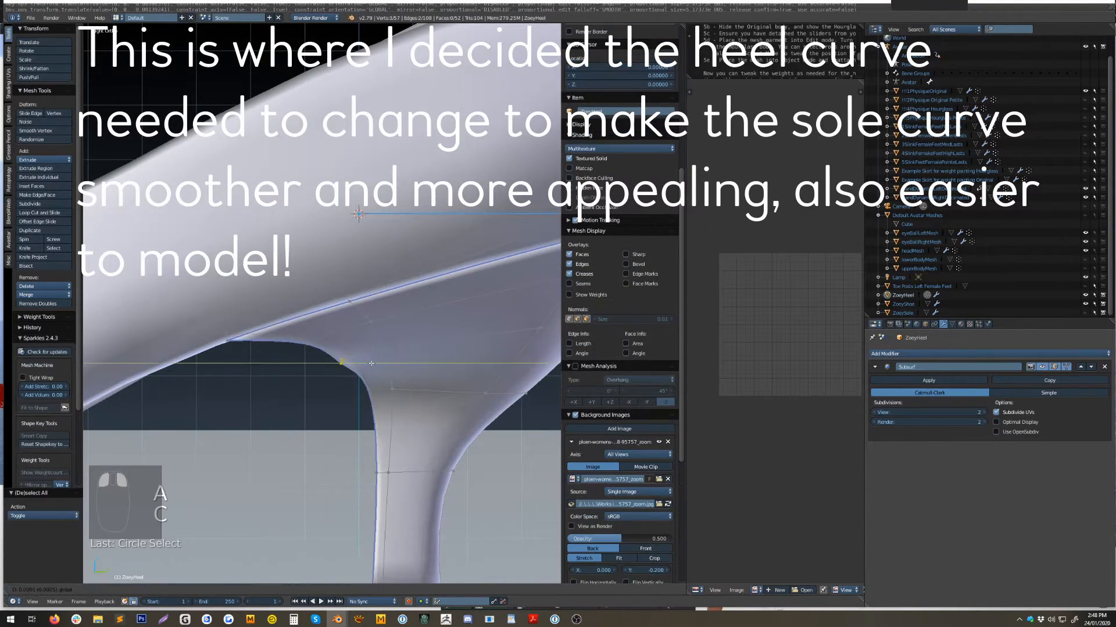
key(a)
key(c)
click(309, 339)
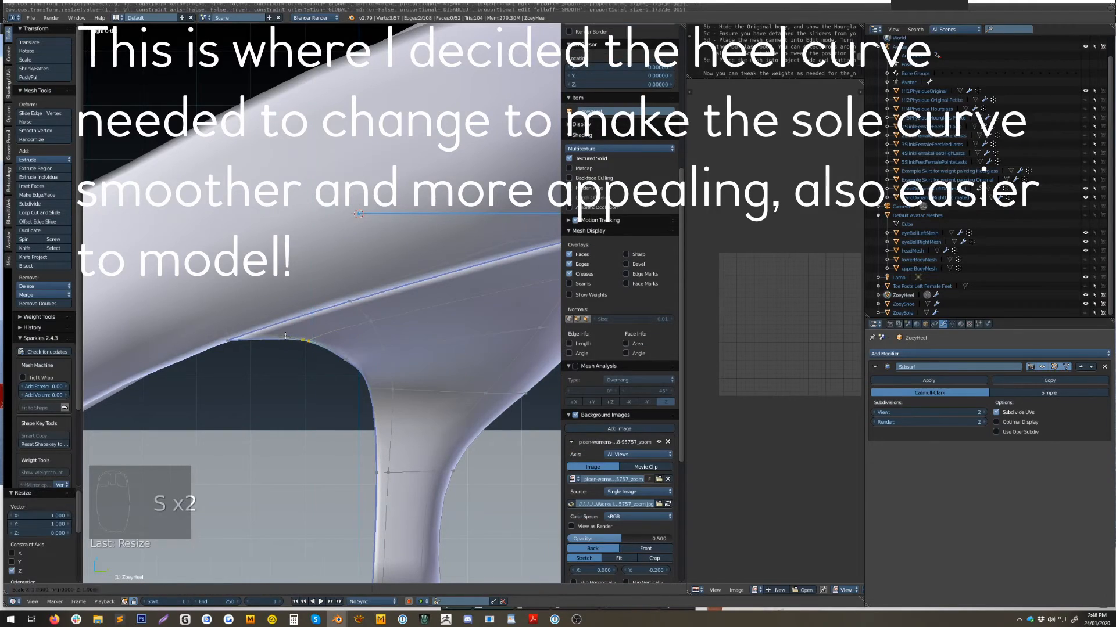
Show the heel in wireframe and scale the two edge loops around the upper part of its stem.
key(z)
shift+middle_drag(417, 364, 364, 372)
alt+right_click(366, 398)
key(s)
alt+right_click(361, 476)
key(s)
scroll(360, 466, down, 4)
shift+middle_drag(256, 401, 357, 399)
scroll(356, 398, up, 6)
Align the vertex group on the heel's front curve by scaling it to 0 along Y, then restore solid shading.
key(a)
key(c)
click(374, 349)
key(s)
key(y)
key(0)
key(Return)
key(z)
key(Tab)
key(a)
key(a)
Select the heel's front corner vertex in the bottom view and move it 0.010 along X.
middle_drag(389, 347, 348, 281)
key(Tab)
key(ctrl+KP_7)
scroll(348, 282, up, 2)
right_click(343, 278)
drag(365, 283, 386, 287)
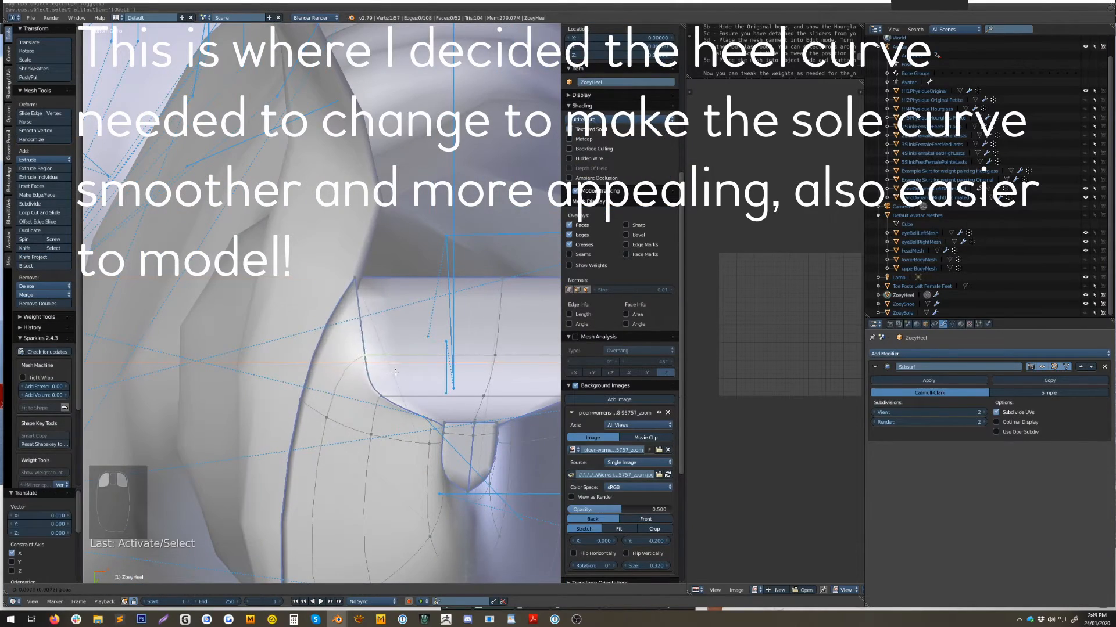
Nudge the heel's front corner vertex along X and move the neighbouring front curve vertex -0.001 along Z.
drag(368, 388, 372, 388)
middle_drag(372, 388, 407, 488)
alt+right_click(409, 494)
right_click(385, 330)
drag(385, 314, 393, 334)
Move the vertex pair on each side of the heel's front curve inward along X.
scroll(394, 335, down, 4)
middle_drag(394, 336, 355, 332)
scroll(372, 333, up, 3)
right_click(407, 336)
shift+right_click(379, 365)
drag(421, 350, 401, 352)
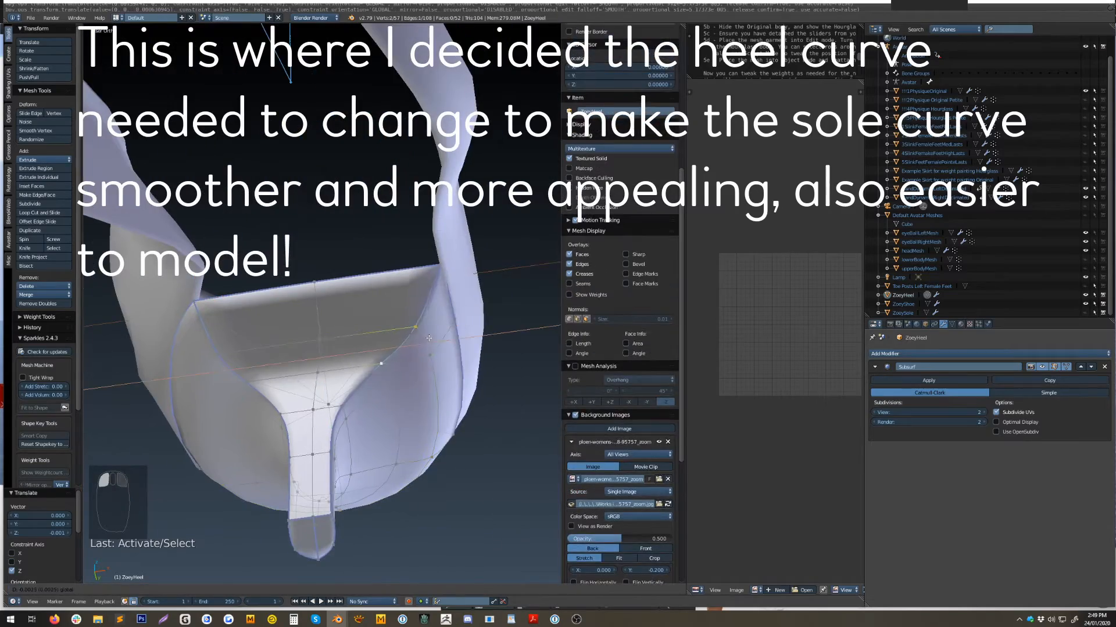
right_click(221, 353)
shift+right_click(249, 381)
drag(253, 367, 264, 369)
middle_drag(264, 370, 226, 356)
Move the vertex at the heel's front side edge -0.002 along Z.
key(Tab)
key(Tab)
right_click(411, 348)
drag(411, 320, 411, 308)
click(438, 343)
Scale the edge loop at the top of the heel's stem and shift the heel's back vertex along Y.
alt+right_click(309, 414)
key(s)
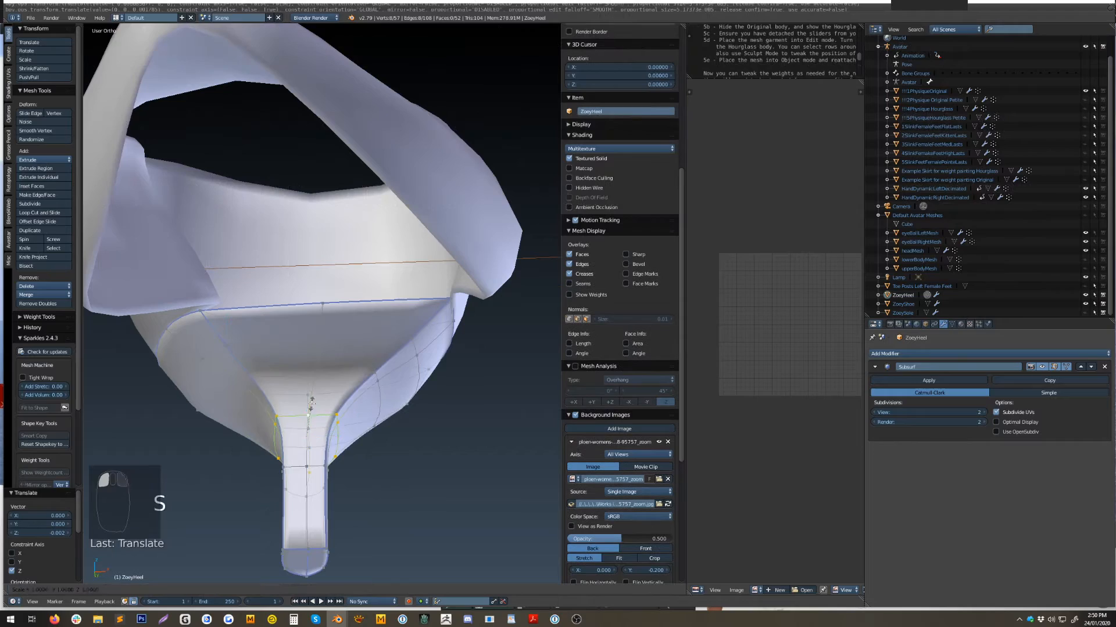
right_click(363, 370)
key(KP_3)
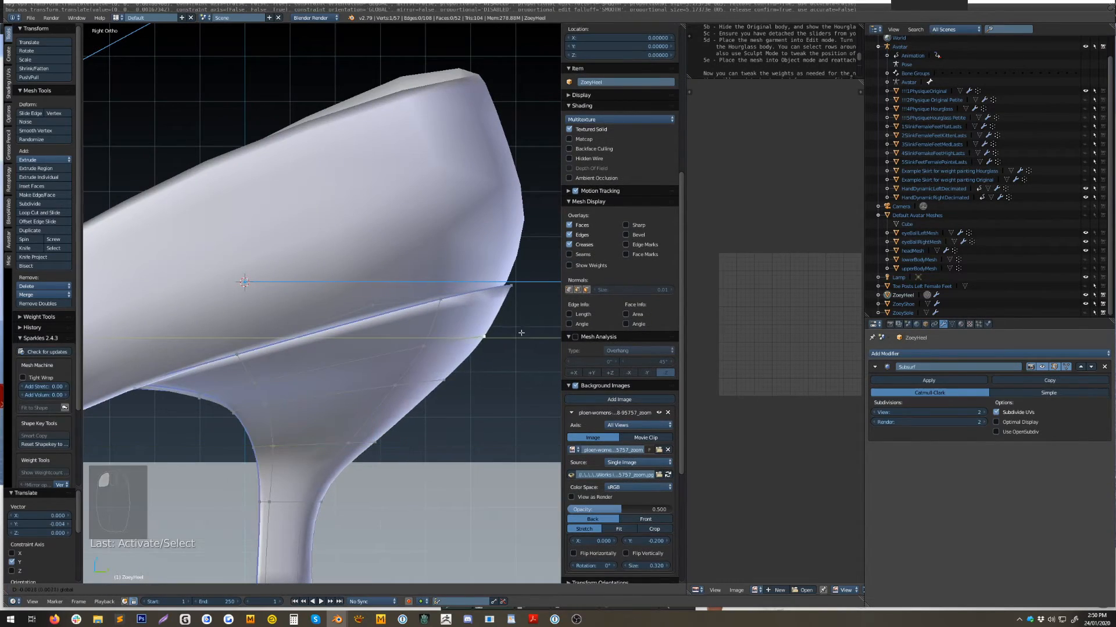
Examine the reshaped heel against the shoe from several angles, with and without its mesh selected.
middle_drag(521, 333, 424, 329)
key(Tab)
scroll(428, 332, up, 5)
key(a)
key(a)
key(a)
key(Tab)
key(Tab)
key(a)
key(a)
key(a)
middle_drag(394, 445, 464, 459)
Add an edge loop around the heel just below its upper rim and adjust it by scaling.
right_click(343, 447)
key(Tab)
scroll(407, 314, up, 6)
right_click(416, 264)
key(ctrl+r)
key(ctrl+r)
click(279, 372)
click(290, 409)
middle_drag(291, 409, 338, 266)
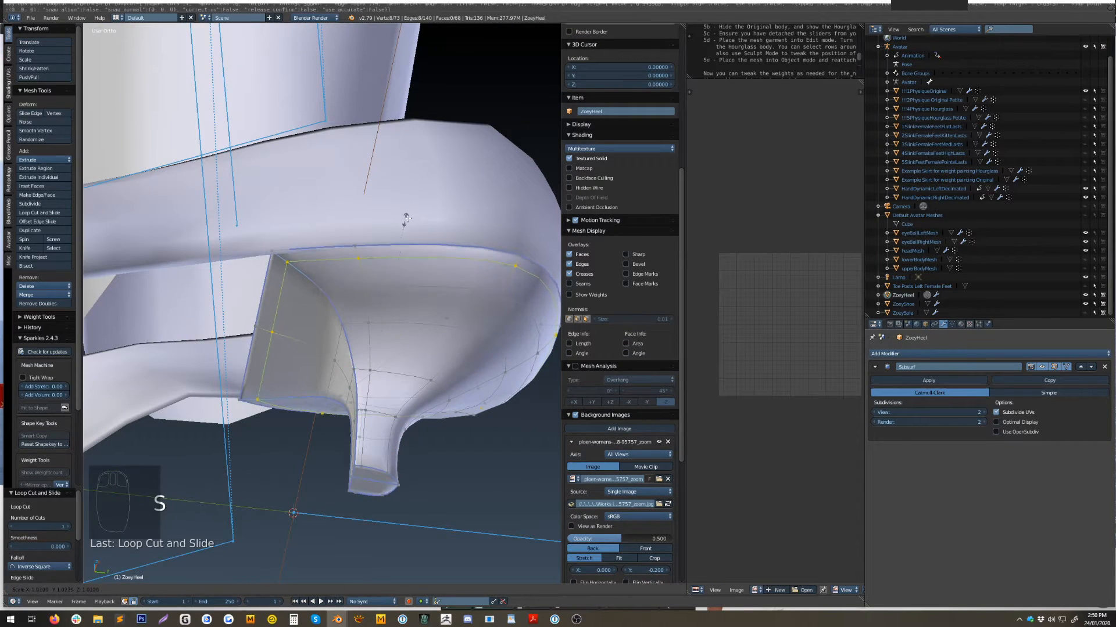
Circle-select the vertices at the heel's front tip and move them up along Z against the sole.
key(KP_3)
key(a)
key(a)
key(c)
scroll(309, 316, up, 4)
key(a)
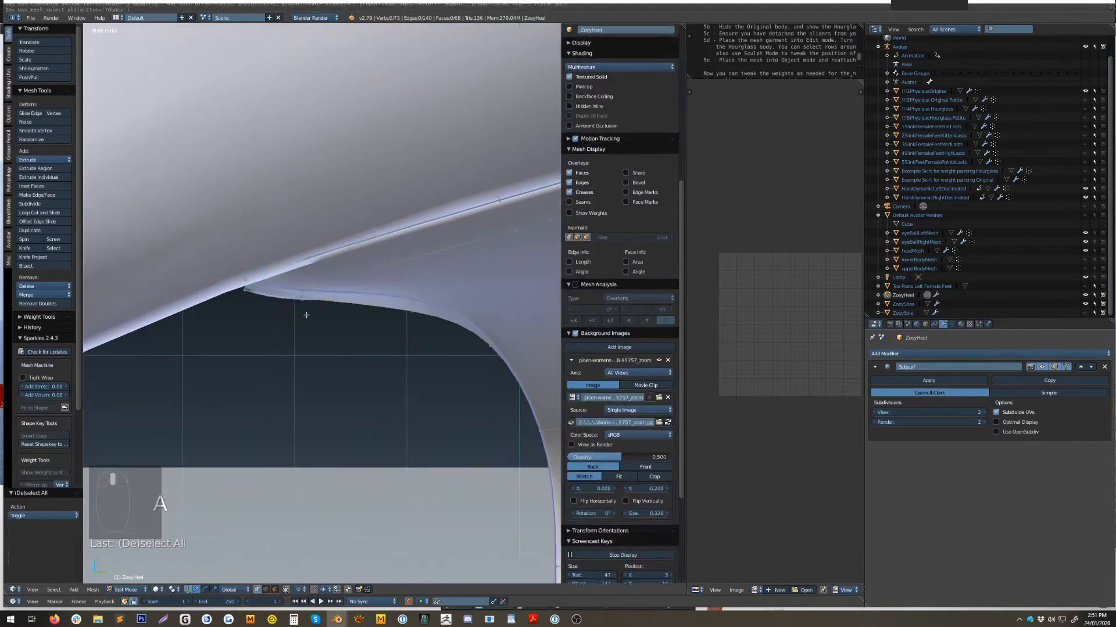
drag(292, 256, 293, 254)
middle_drag(293, 254, 244, 314)
key(Tab)
right_click(292, 192)
key(Tab)
drag(244, 305, 244, 294)
middle_drag(308, 276, 244, 274)
scroll(249, 304, down, 4)
Add an edge loop near the heel's front edge and raise the front vertex along Z.
key(Tab)
key(a)
key(a)
scroll(249, 304, up, 4)
key(Tab)
key(ctrl+r)
click(274, 235)
click(272, 254)
click(236, 302)
right_click(232, 269)
drag(232, 250, 232, 239)
middle_drag(232, 238, 391, 308)
Add an edge loop around the heel's stem just above its bottom end.
key(Tab)
key(a)
key(a)
key(a)
scroll(364, 347, down, 4)
middle_drag(364, 347, 394, 300)
scroll(395, 300, up, 3)
key(Tab)
key(Tab)
right_click(348, 442)
key(Tab)
key(ctrl+r)
click(354, 511)
click(354, 494)
middle_drag(354, 494, 308, 331)
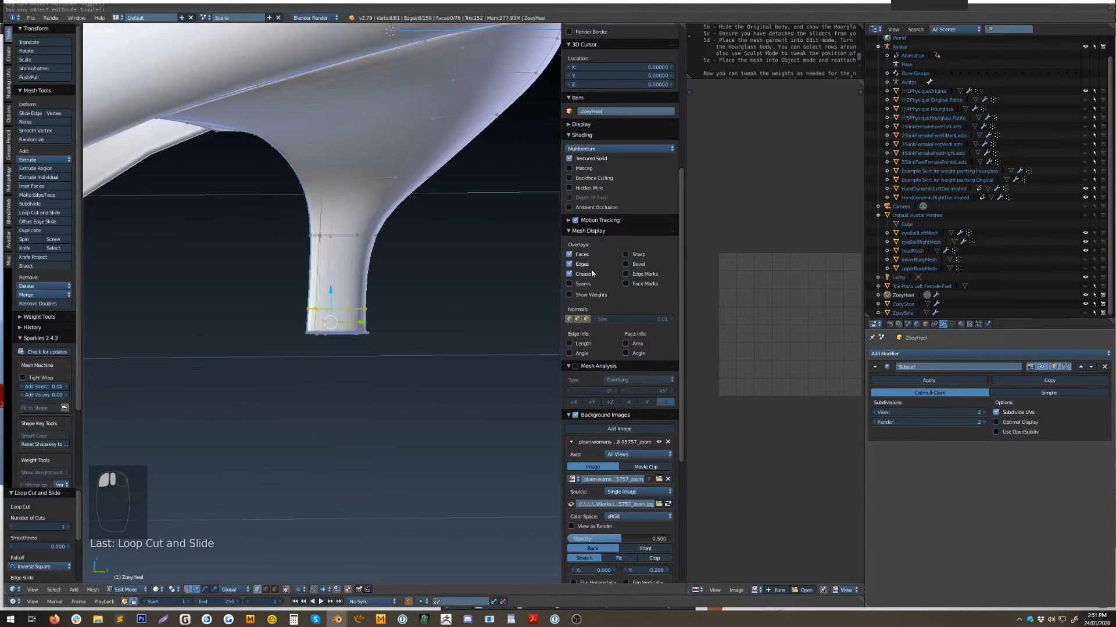
Nudge the back vertex at the stem's bottom end along Y in the side view.
scroll(308, 331, up, 6)
right_click(366, 330)
middle_drag(418, 362, 399, 373)
key(KP_3)
right_click(495, 344)
drag(525, 343, 518, 345)
alt+shift+right_click(365, 250)
right_click(484, 343)
alt+right_click(338, 337)
Cut a new edge across the heel's bottom face with the Knife and clear the selection.
middle_drag(418, 372, 430, 302)
shift+right_click(442, 299)
key(k)
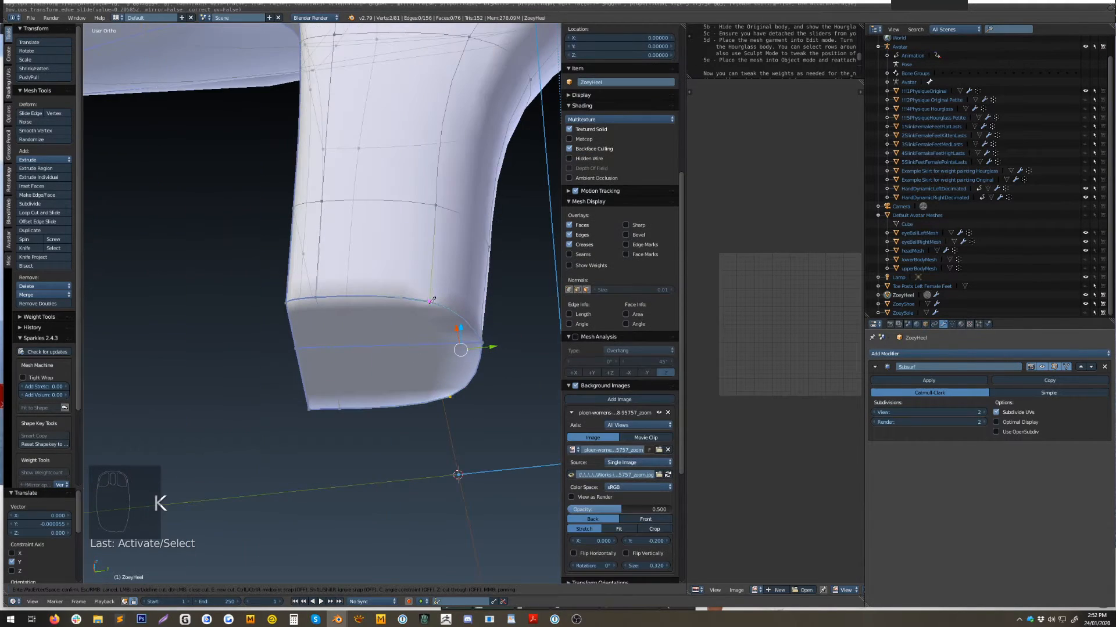
key(Return)
scroll(458, 412, down, 4)
key(KP_3)
key(a)
key(a)
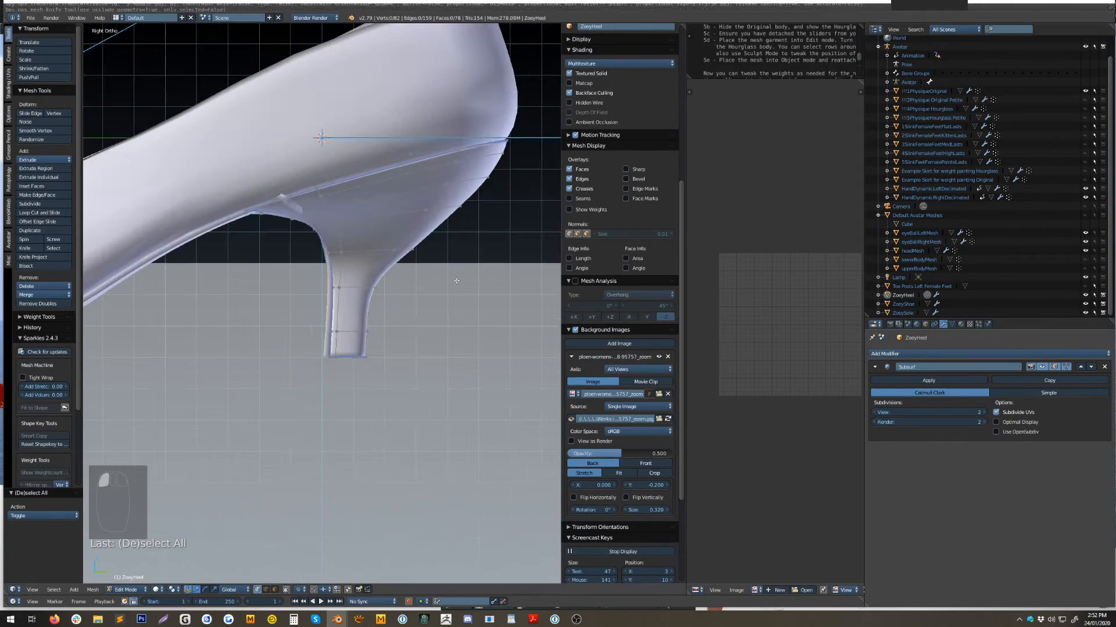
Put the ZoeySole mesh into Edit Mode and show it in wireframe around the heel's front curve.
scroll(262, 236, up, 2)
shift+middle_drag(263, 236, 433, 110)
key(Tab)
right_click(433, 99)
key(Tab)
key(Tab)
right_click(434, 98)
key(Tab)
key(z)
key(z)
key(a)
key(a)
key(a)
key(z)
scroll(366, 181, up, 4)
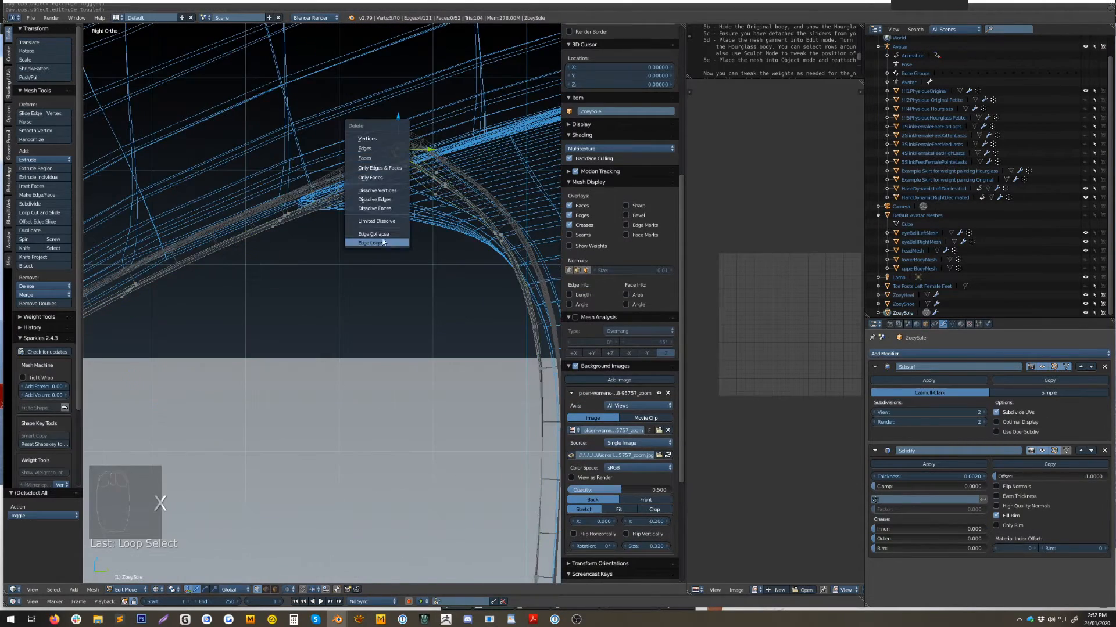
Dissolve two cross edge loops on the sole's strip at the heel curve and restore solid shading.
click(374, 199)
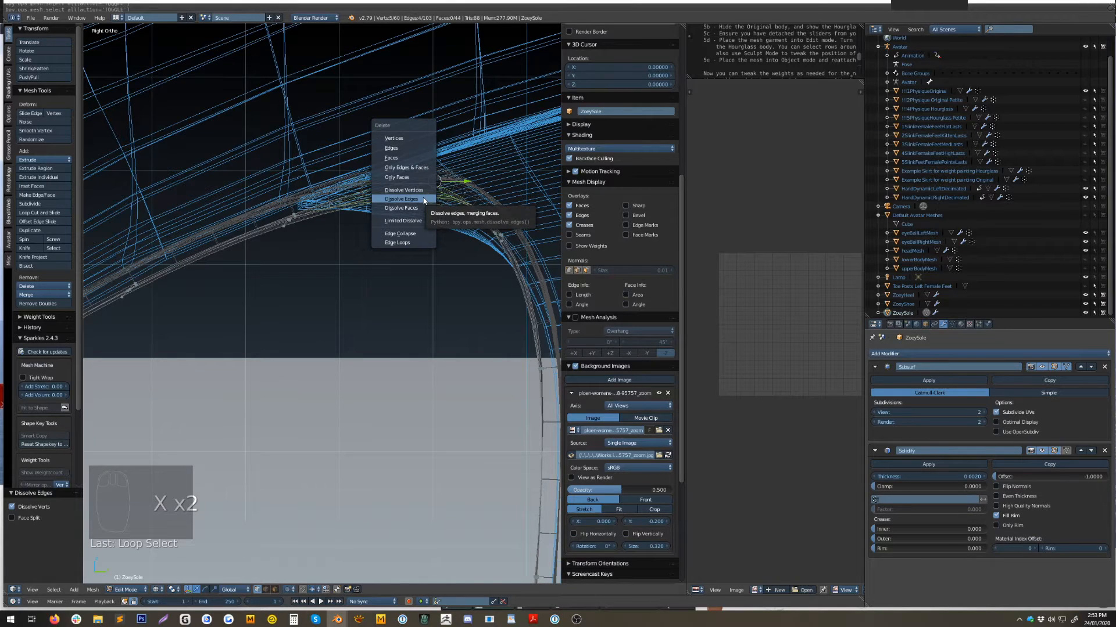
click(420, 199)
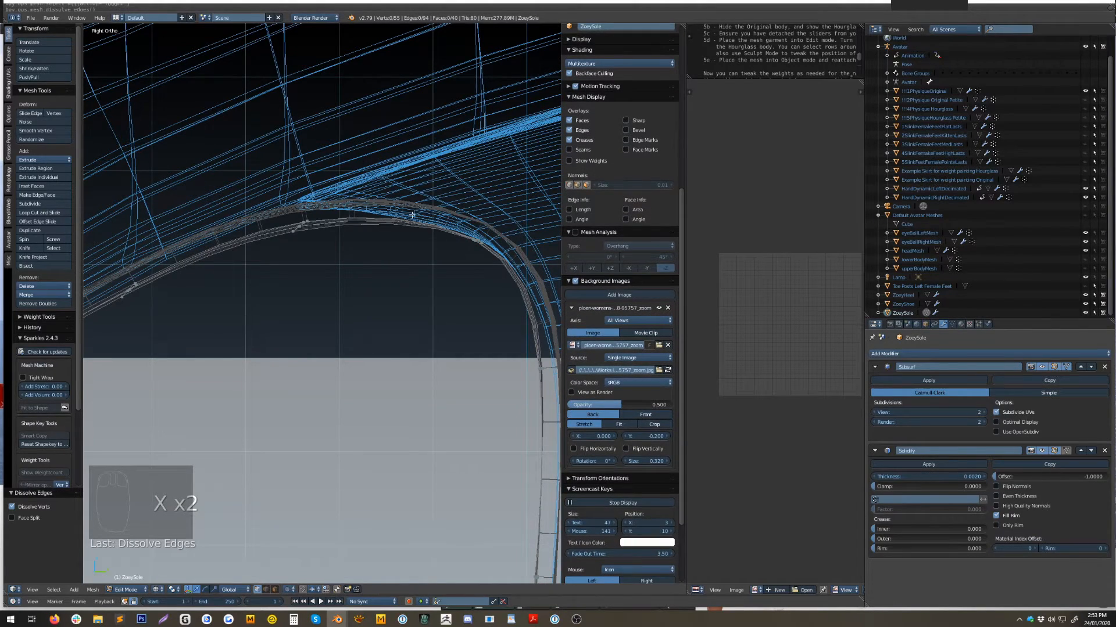
key(z)
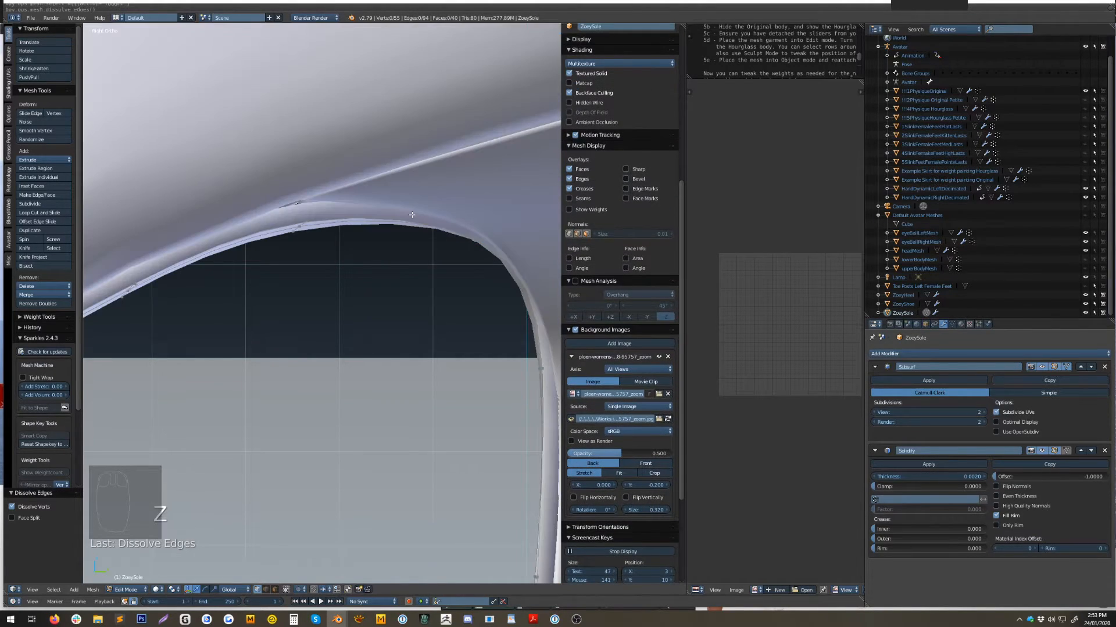
Circle-select the sole's vertex group at the bend of the heel curve and move it -0.004 along Y.
scroll(411, 257, down, 4)
shift+middle_drag(428, 277, 469, 297)
alt+right_click(406, 259)
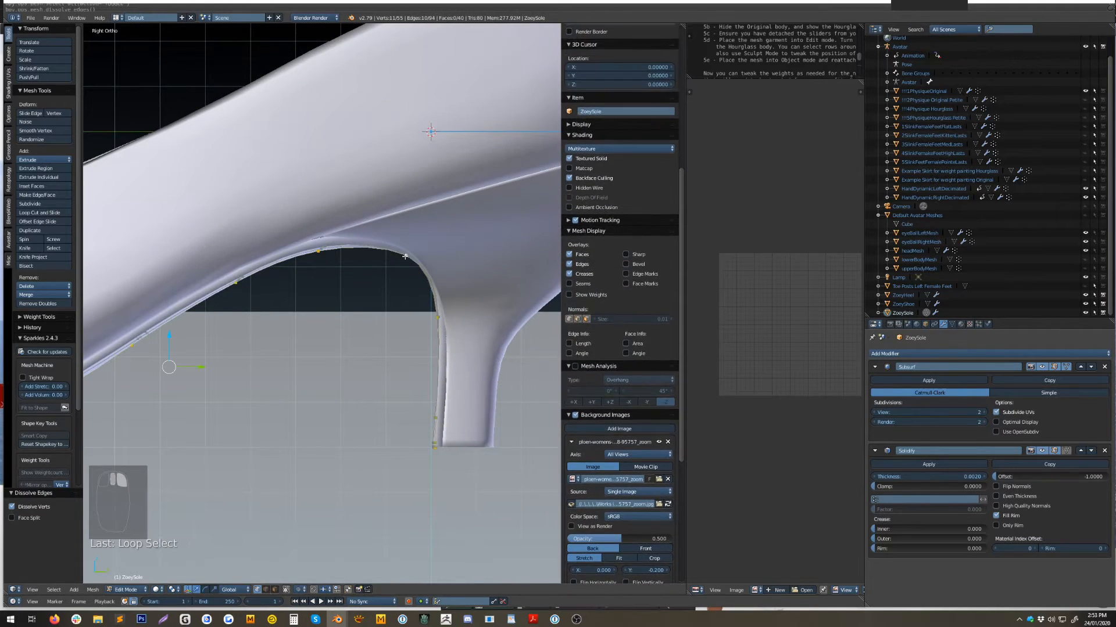
key(a)
click(406, 254)
right_click(453, 255)
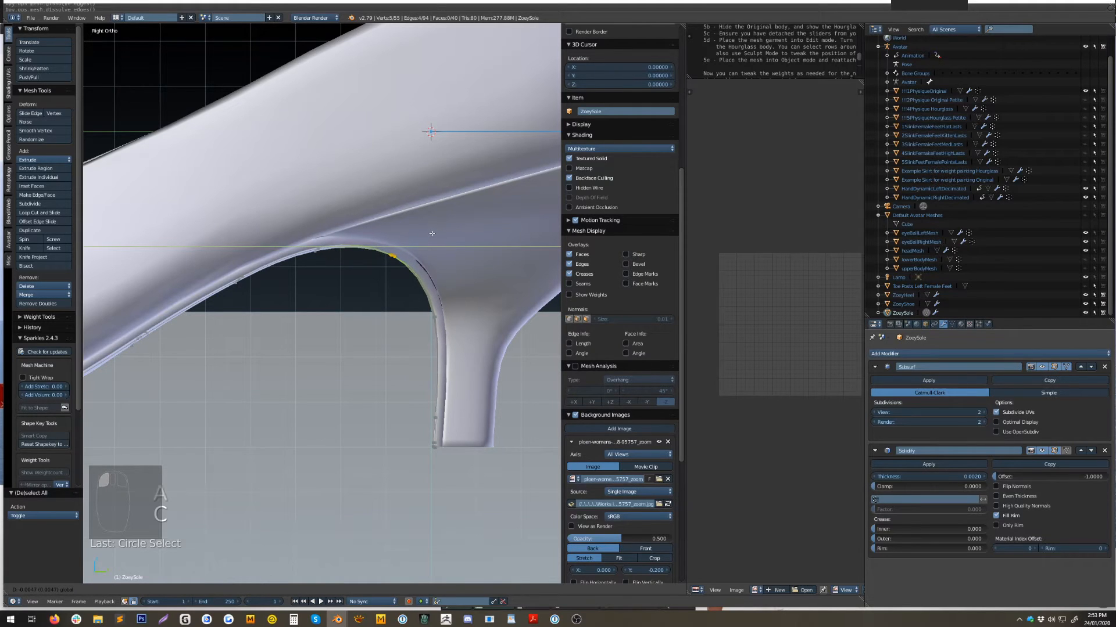
click(436, 233)
shift+middle_drag(312, 279, 406, 277)
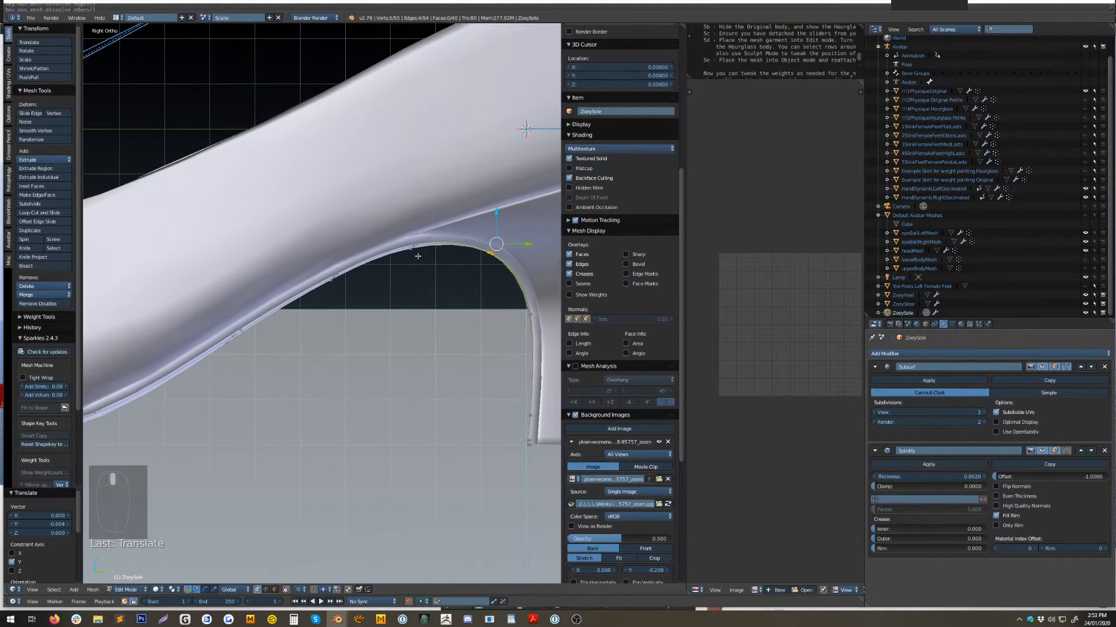
key(a)
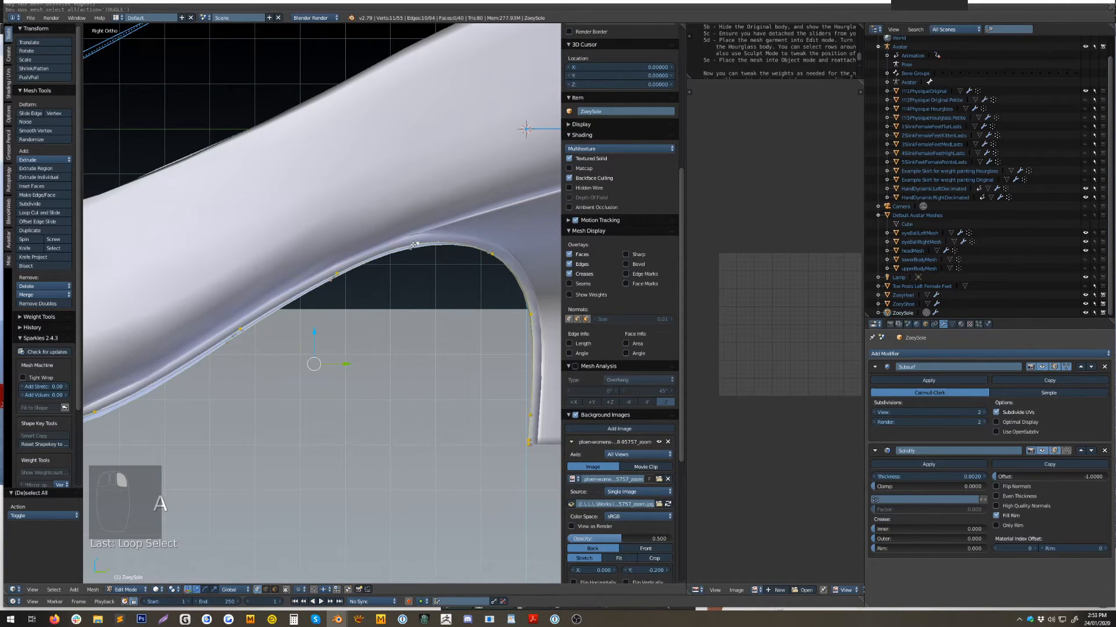
key(a)
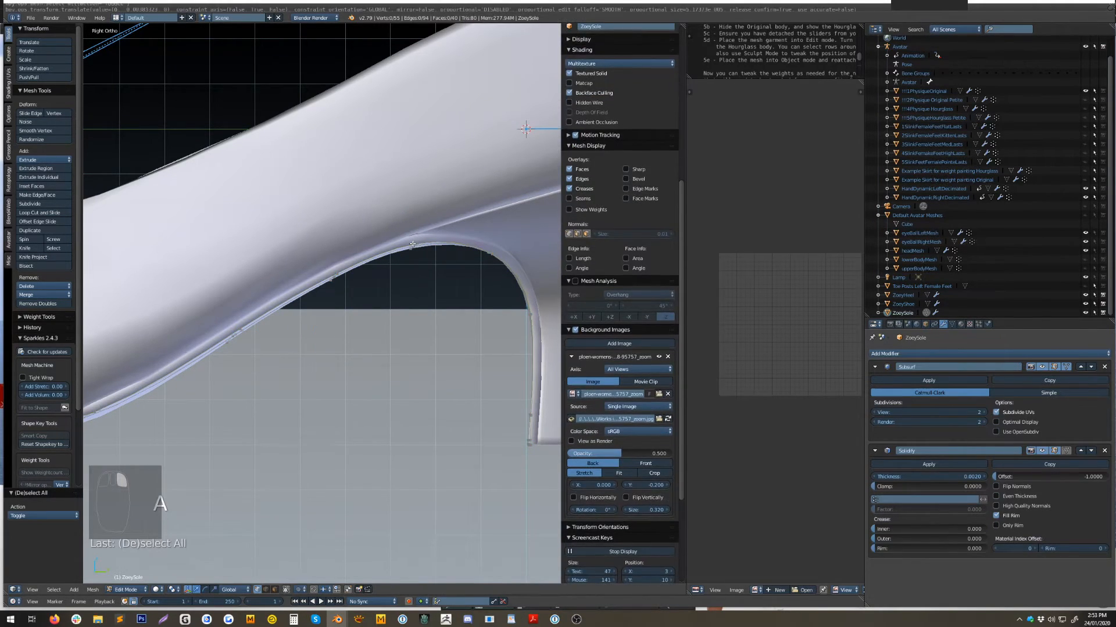
key(c)
click(424, 239)
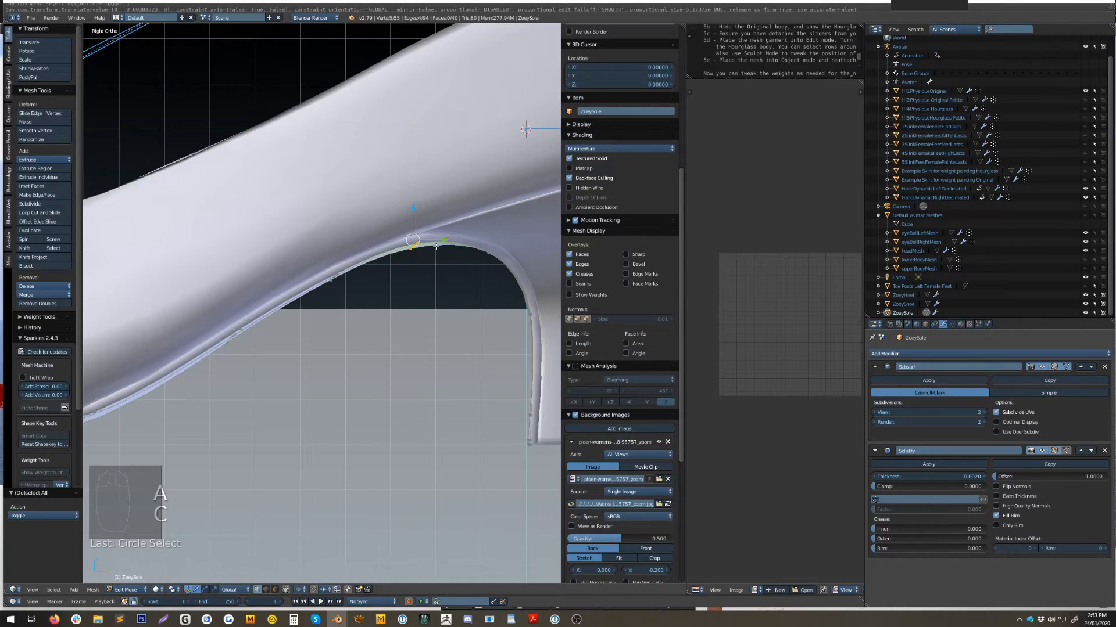
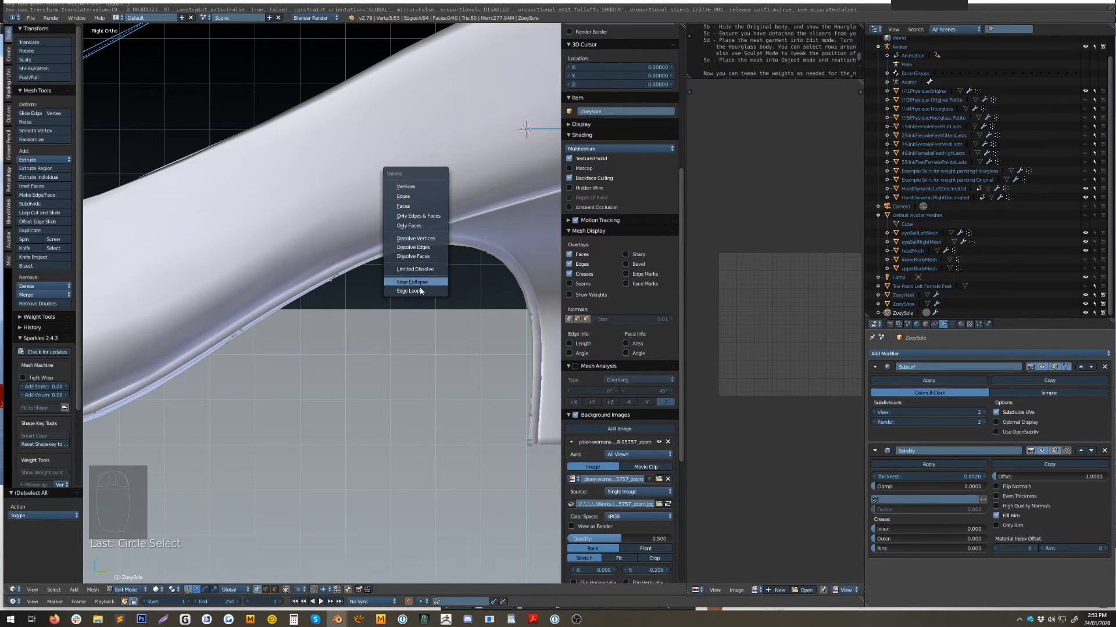
Circle-select the sole's bend vertex group again and nudge it -0.000114 along Y.
scroll(424, 290, up, 3)
key(a)
click(465, 253)
right_click(503, 248)
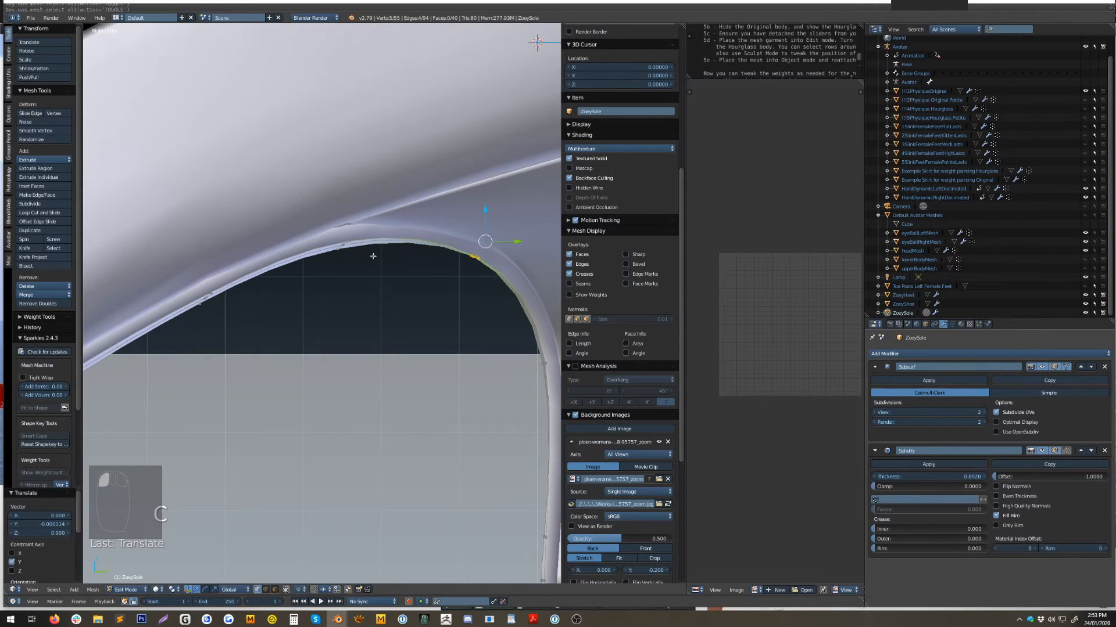
Circle-select the sole's vertex group where the heel curve begins and nudge it slightly along Z and Y.
key(a)
key(c)
click(348, 254)
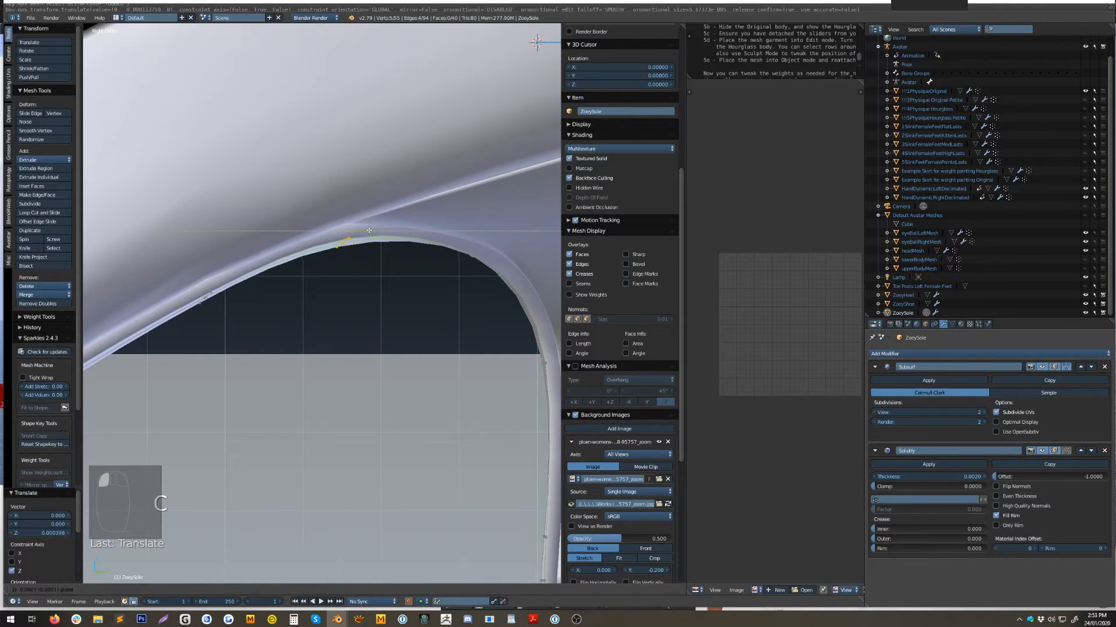
Try to flatten the vertex group by scaling it to 0 along X and undo it.
key(x)
key(0)
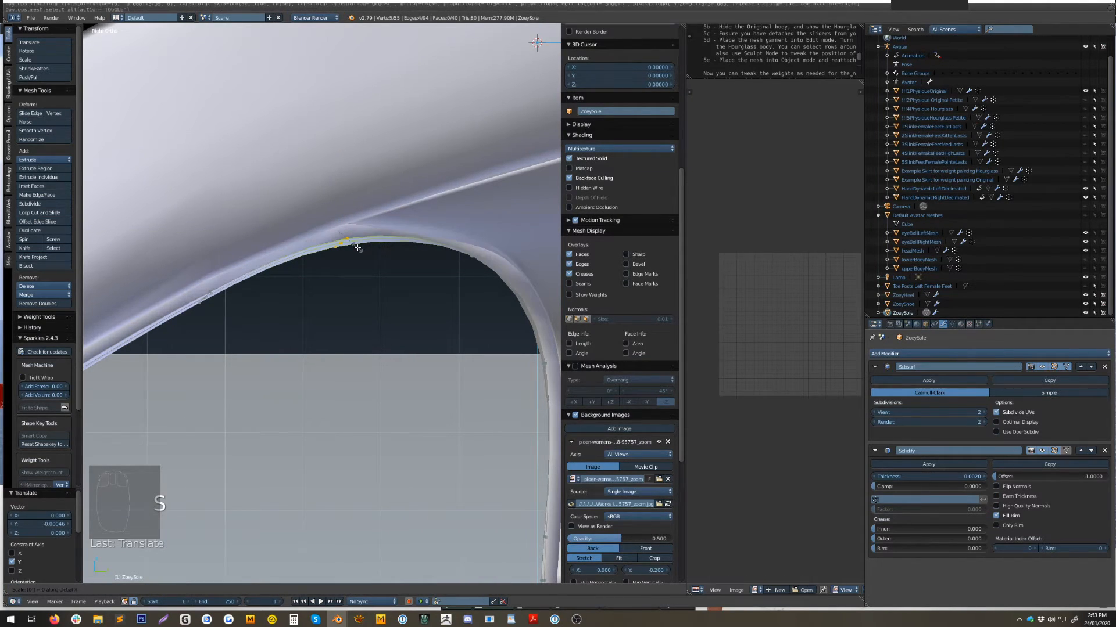
key(Return)
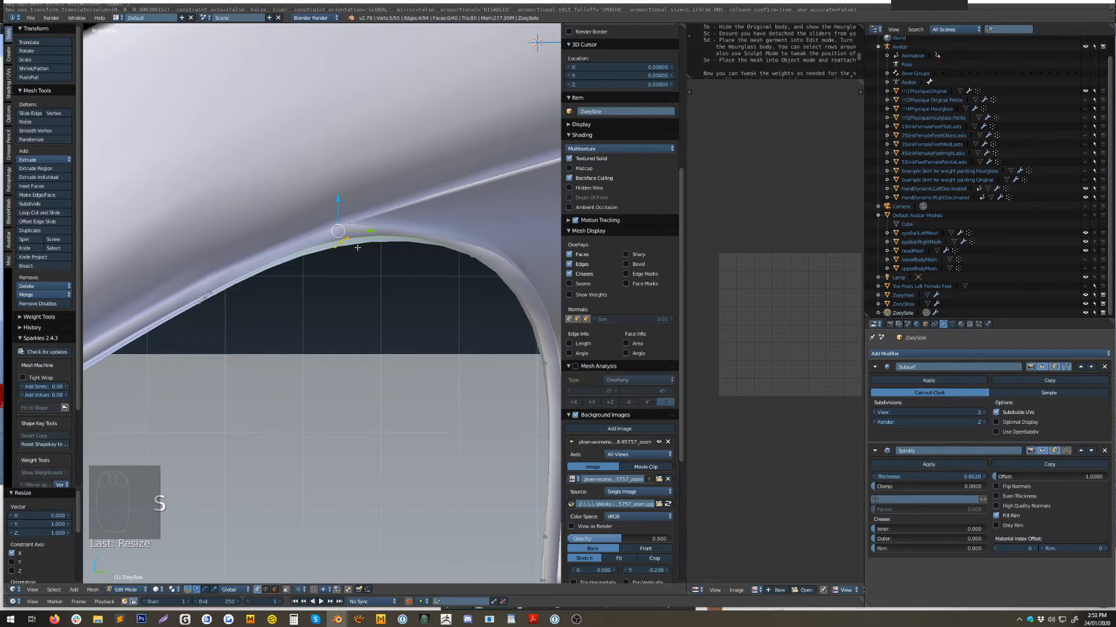
key(ctrl+z)
Flatten the vertex group at the start of the heel curve by scaling it to 0 along Y and Z.
key(s)
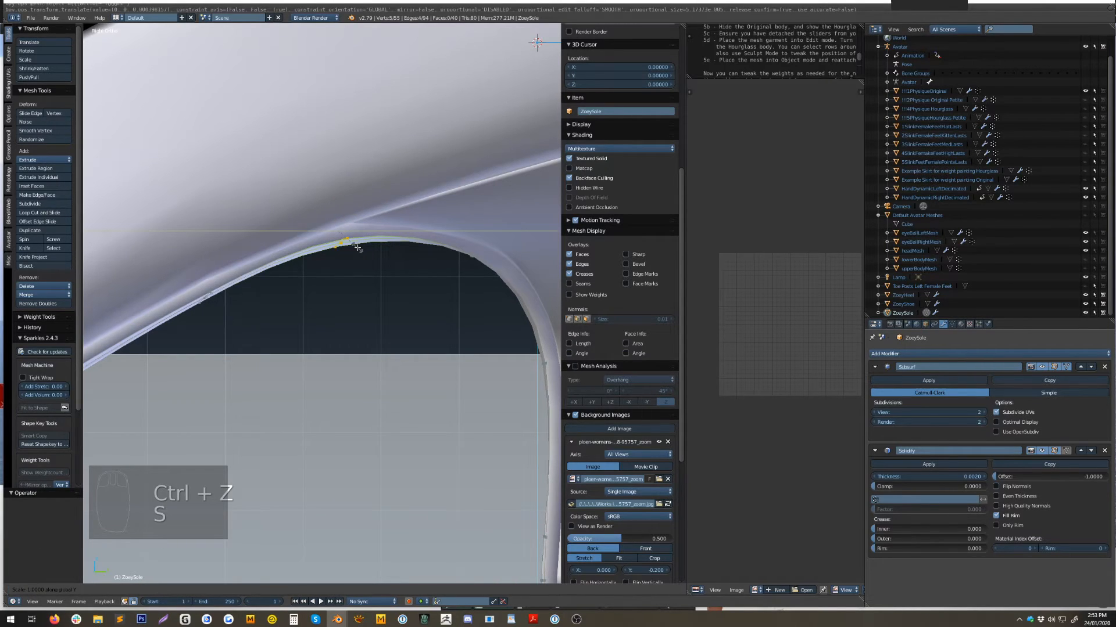
key(Return)
key(s)
key(z)
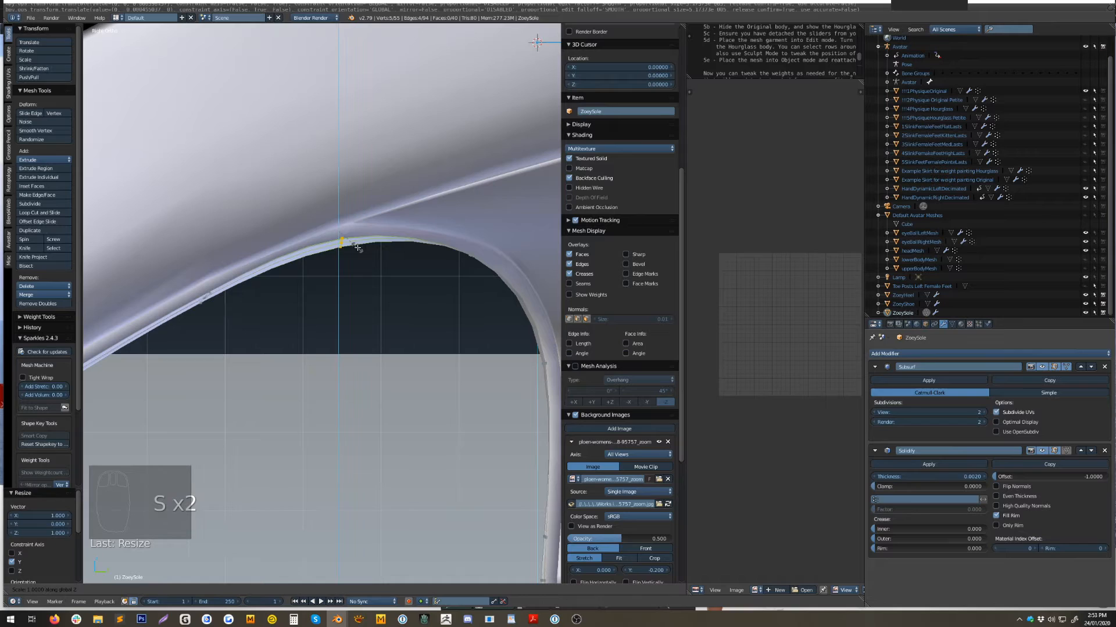
key(0)
key(Return)
Raise the flattened vertex row along Z and adjust the row and its end vertex along X from below.
drag(357, 231, 341, 195)
mouse_move(398, 274)
middle_down()
mouse_move(406, 220)
mouse_move(380, 281)
middle_up()
drag(356, 284, 356, 266)
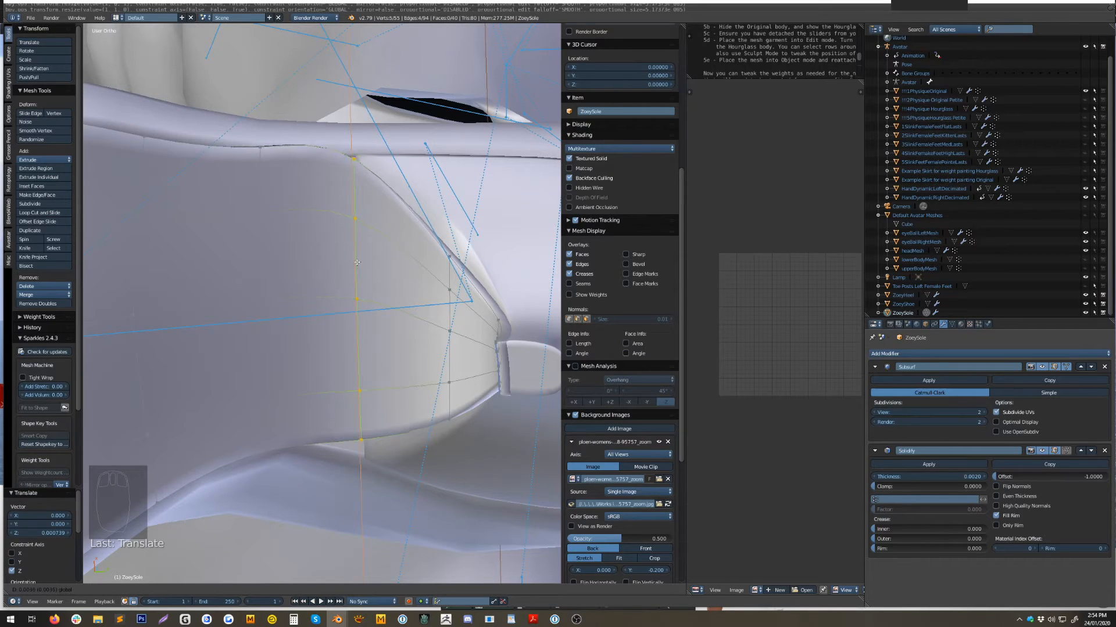
drag(383, 292, 392, 296)
right_click(359, 156)
drag(358, 105, 357, 115)
Select the sole's next vertex row ahead of the heel curve and move it about 0.010 along Y.
alt+right_click(263, 181)
drag(289, 301, 345, 290)
shift+middle_drag(343, 290, 320, 273)
Reposition the sole's edge vertex at the gap beneath the shoe so the edge follows the heel curve, finishing along X.
right_click(359, 378)
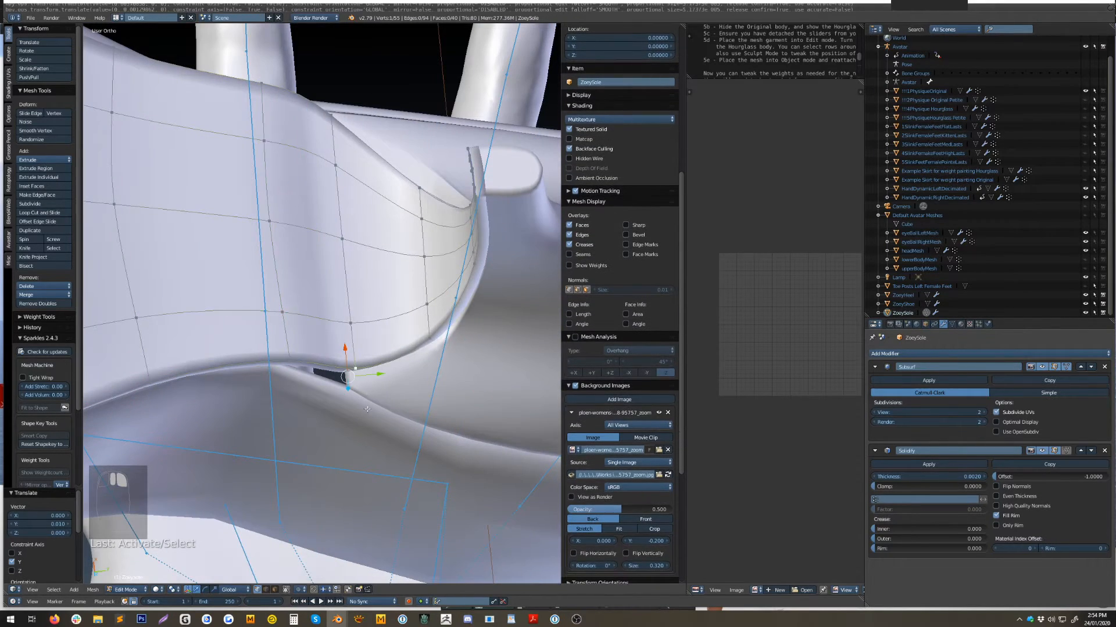
middle_drag(366, 406, 363, 395)
drag(338, 351, 348, 369)
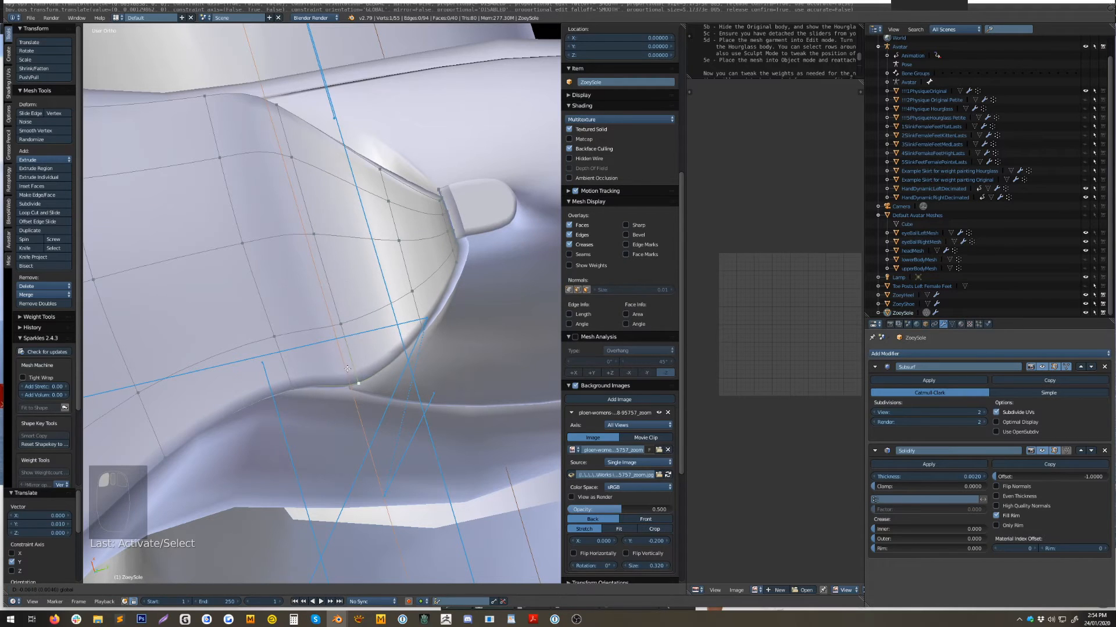
click(349, 372)
middle_drag(348, 372, 364, 410)
drag(355, 437, 354, 430)
middle_drag(407, 400, 348, 415)
drag(379, 383, 374, 385)
Try to move the neighbouring sole vertex near the heel curve and undo it.
right_click(330, 329)
middle_drag(331, 329, 395, 256)
drag(351, 363, 373, 376)
key(ctrl+z)
Select the sole's edge vertex at the heel curve, nudge it, and shift it about -0.003 along X.
alt+right_click(363, 355)
middle_drag(373, 376, 401, 430)
right_click(442, 413)
drag(444, 458, 445, 462)
middle_drag(445, 461, 462, 407)
drag(470, 431, 461, 415)
Select the sole's vertex row across the base of the heel column and nudge it slightly along Y.
middle_drag(461, 416, 357, 343)
alt+right_click(357, 344)
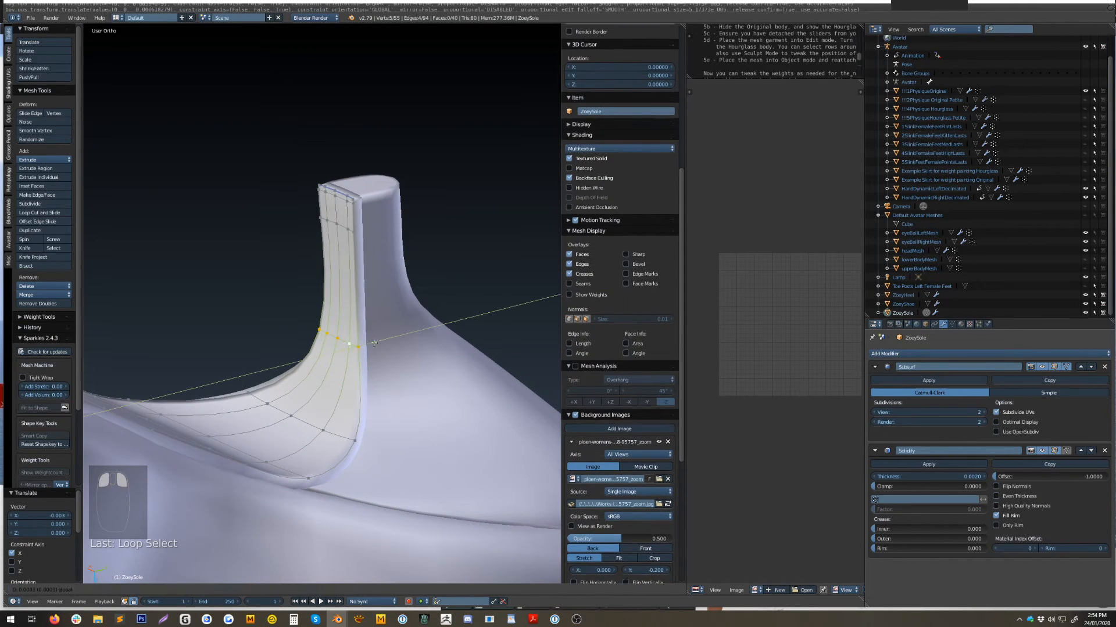
drag(376, 343, 378, 342)
middle_drag(378, 343, 511, 354)
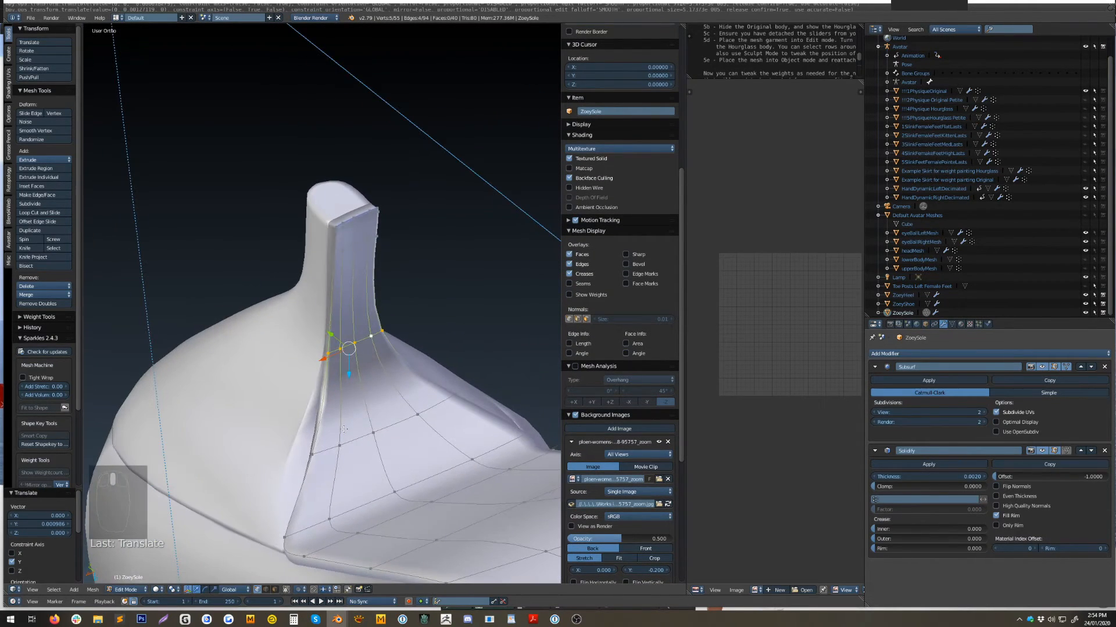
Move the sole's side edge vertex outward along X and nudge the edge higher up the heel slightly along Y.
right_click(330, 468)
shift+middle_drag(329, 468, 354, 387)
drag(320, 383, 277, 383)
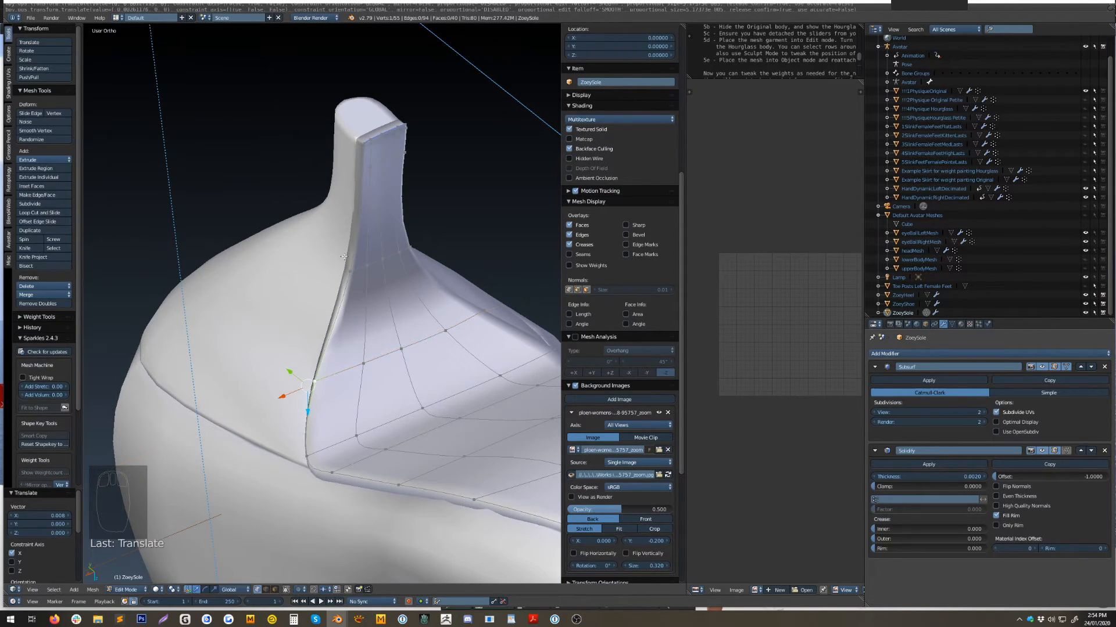
drag(337, 281, 335, 281)
middle_drag(291, 295, 342, 269)
drag(335, 271, 328, 272)
middle_drag(349, 335, 405, 374)
Select the sole's end vertex row at the heel tip and nudge it slightly along Z.
alt+right_click(271, 124)
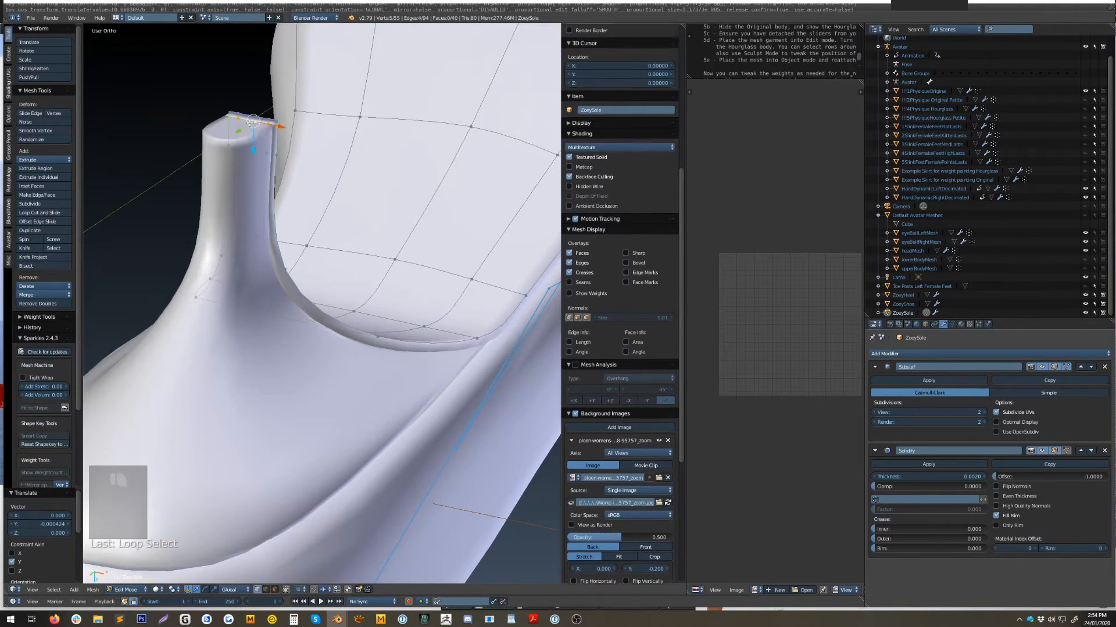
middle_drag(366, 177, 270, 145)
shift+middle_drag(271, 145, 297, 302)
scroll(297, 302, up, 4)
drag(269, 287, 272, 289)
middle_drag(306, 311, 185, 343)
middle_drag(315, 290, 359, 353)
scroll(359, 354, up, 3)
Select the two corner vertices at the heel tip, nudge them along Y, and leave Edit Mode.
right_click(278, 332)
shift+right_click(286, 343)
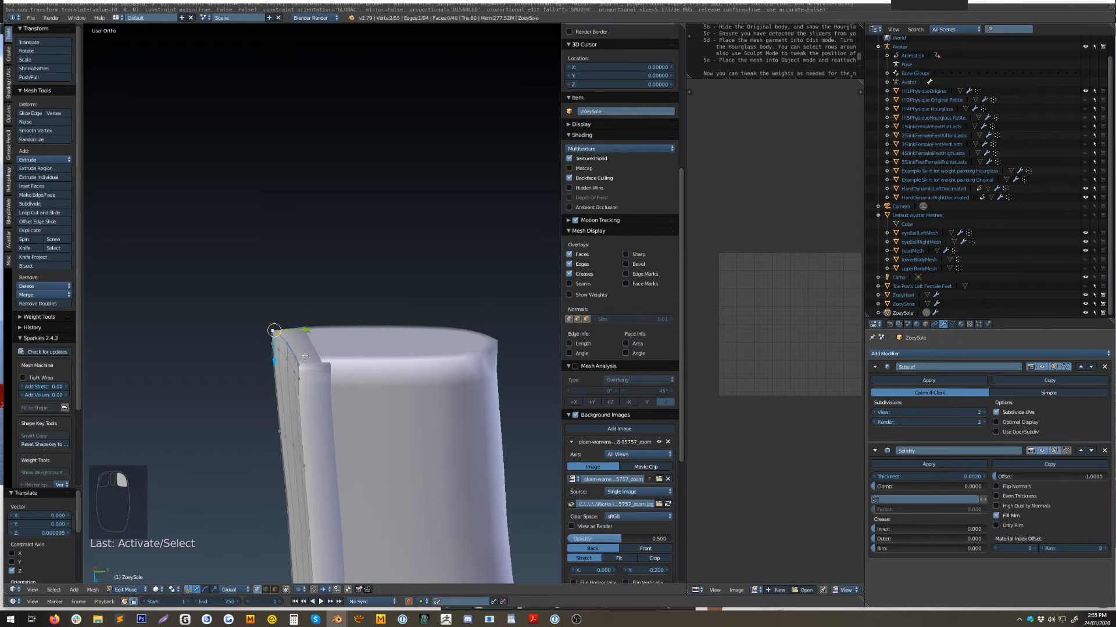
middle_drag(299, 341, 305, 309)
drag(318, 346, 315, 346)
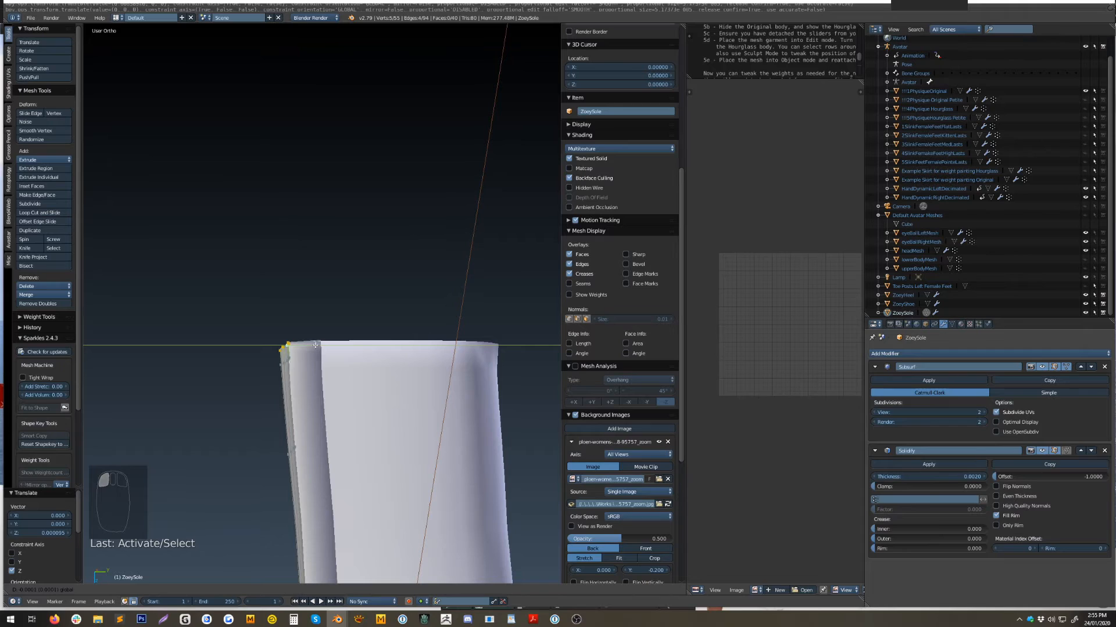
key(Tab)
scroll(327, 354, down, 5)
key(a)
key(a)
Edit ZoeyShoe, nudge the lower edge vertex above the heel slightly along X, and return to Object Mode.
mouse_move(346, 328)
middle_down()
mouse_move(329, 462)
mouse_move(336, 325)
mouse_move(278, 371)
mouse_move(339, 395)
mouse_move(339, 311)
middle_up()
scroll(337, 296, up, 5)
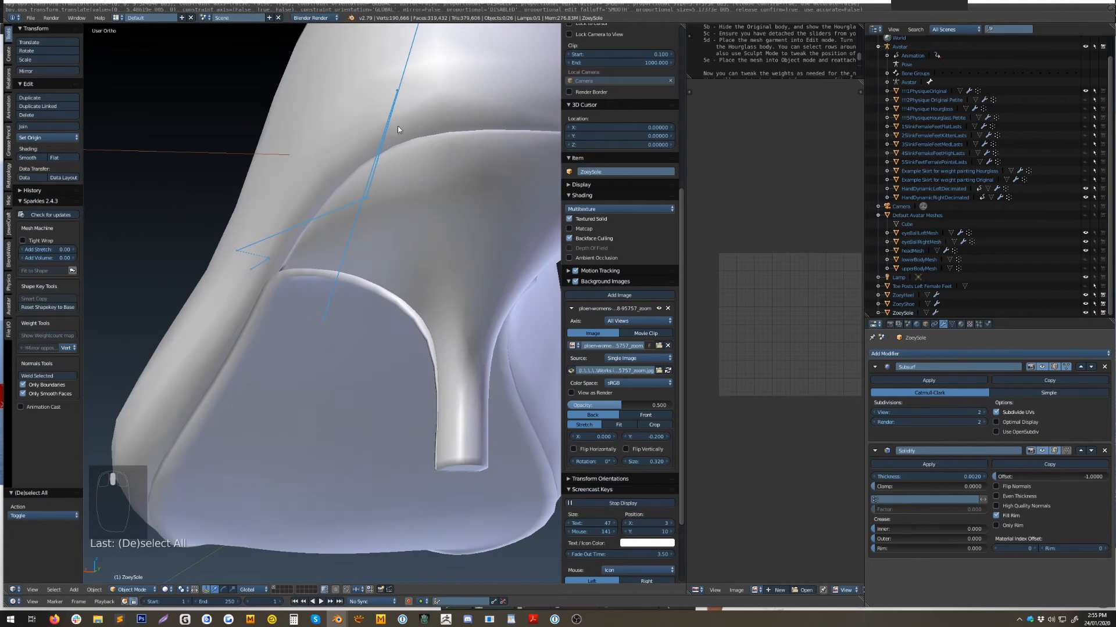
shift+middle_drag(424, 165, 349, 322)
scroll(348, 324, up, 3)
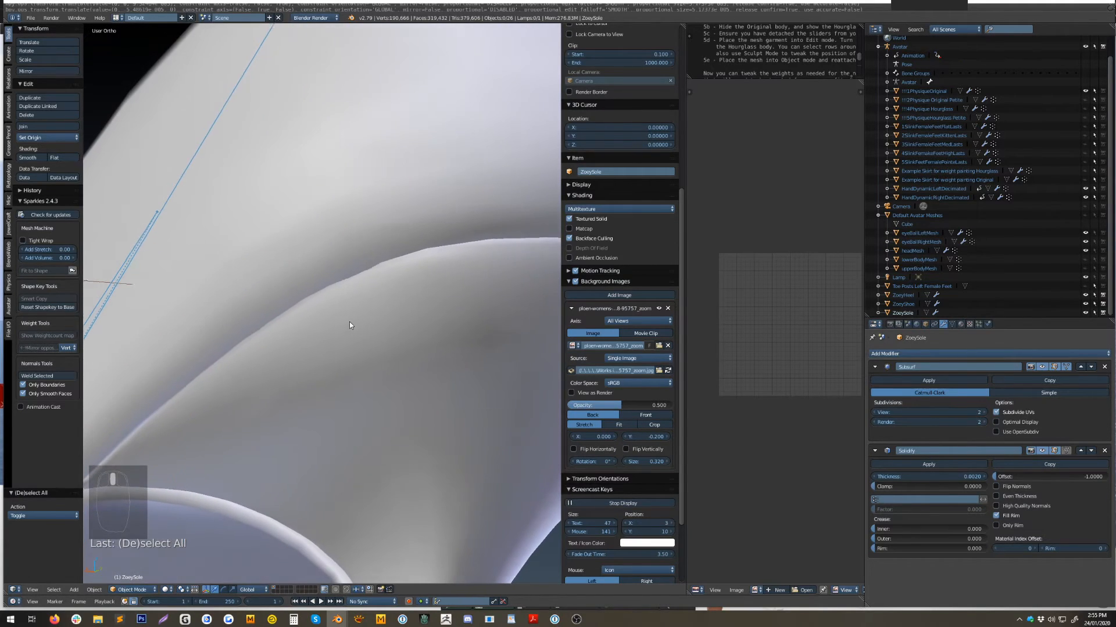
right_click(353, 263)
key(Tab)
middle_drag(369, 262, 395, 270)
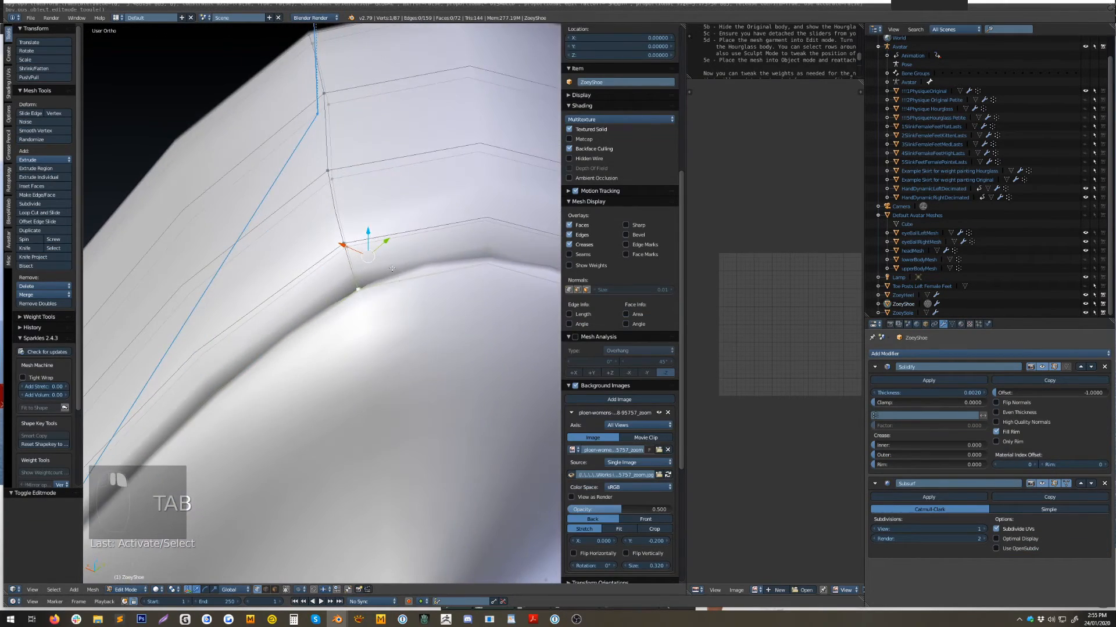
drag(347, 251, 345, 249)
scroll(345, 250, down, 6)
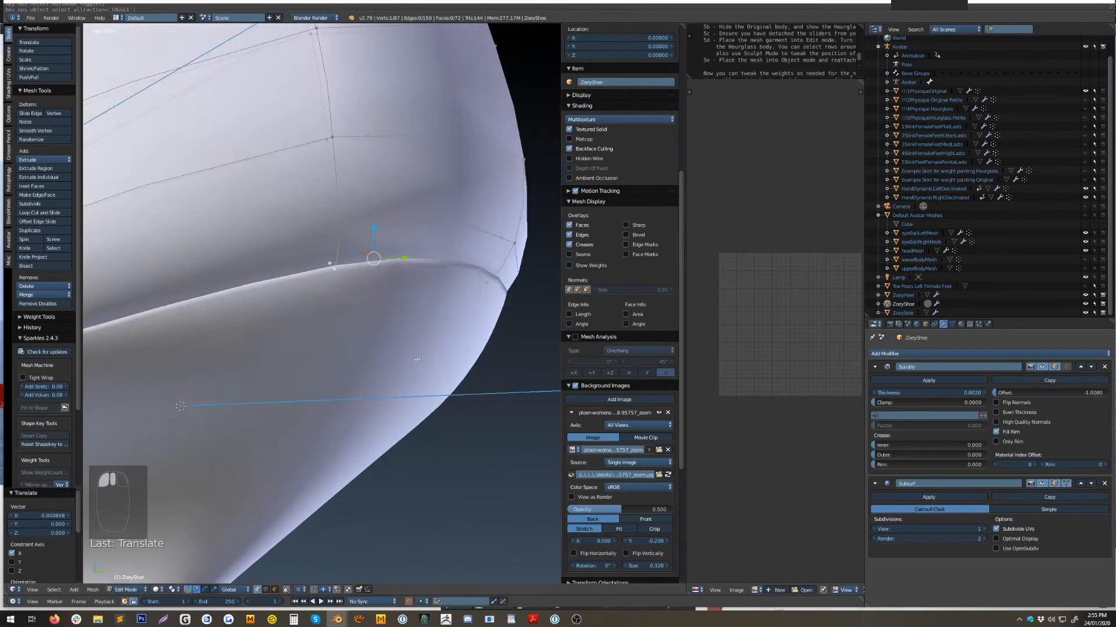
key(Tab)
key(a)
key(a)
Unhide the avatar's FemaleFeetKitten foot mesh to check how the shoe fits around it.
scroll(368, 338, down, 4)
shift+middle_drag(368, 337, 461, 308)
scroll(457, 307, up, 1)
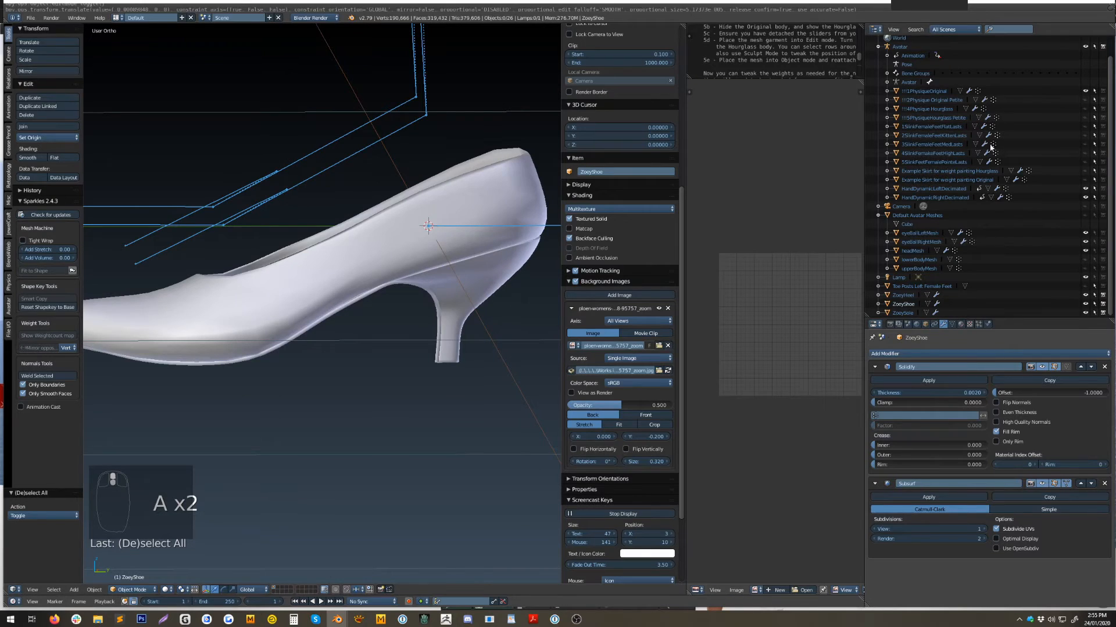
click(1085, 135)
scroll(448, 347, up, 5)
middle_drag(497, 323, 399, 330)
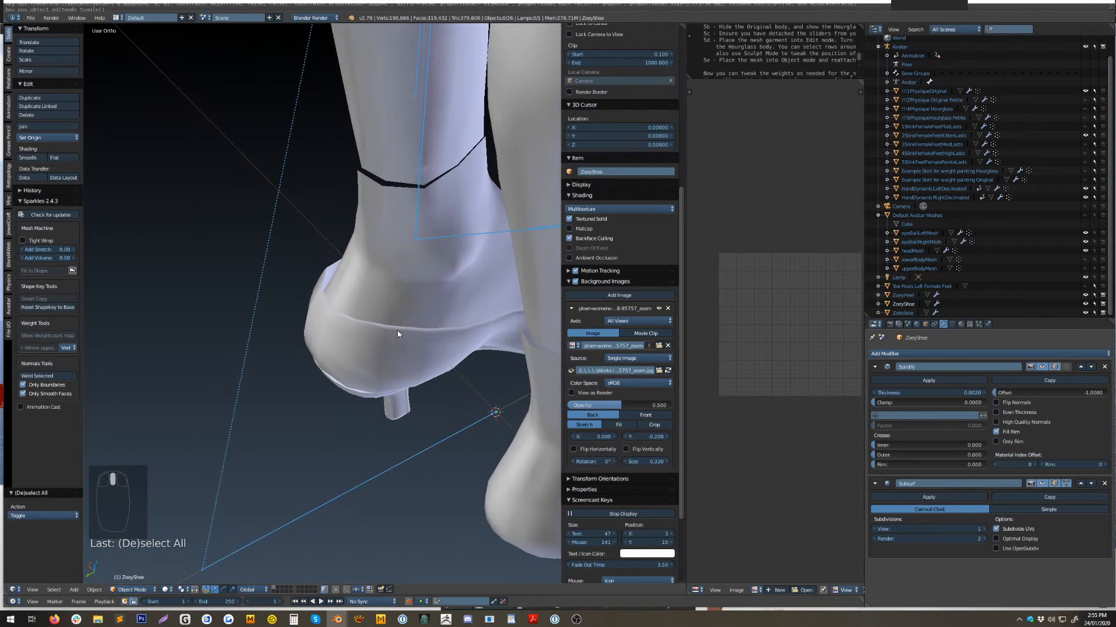
Edit ZoeyShoe and move the rim vertex at the back of the heel freehand toward the foot.
scroll(327, 242, up, 4)
key(Tab)
right_click(332, 231)
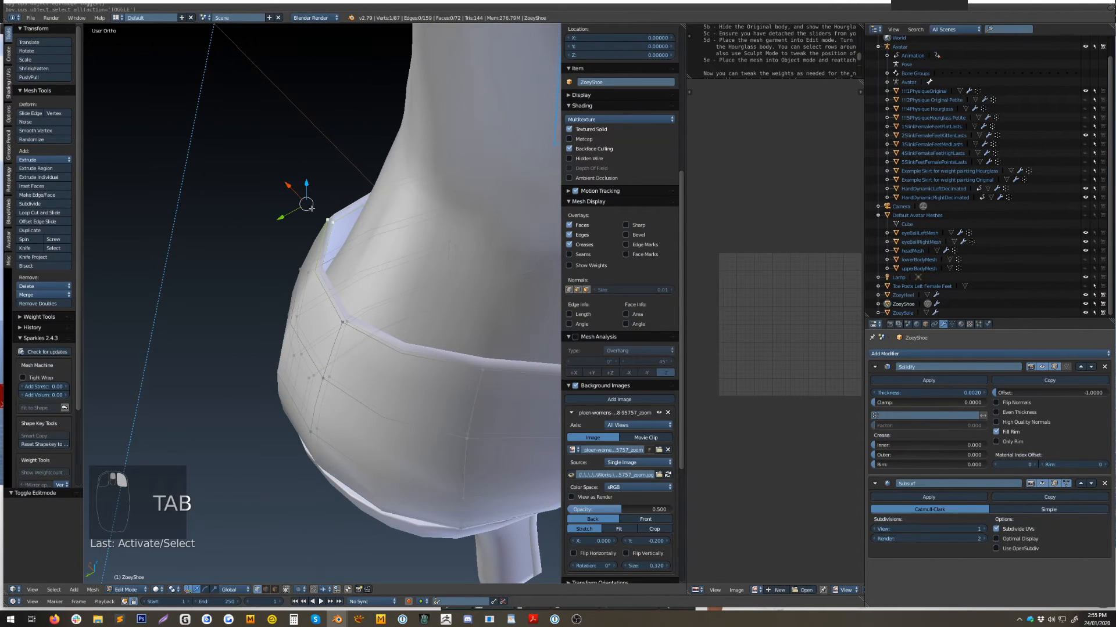
drag(311, 208, 320, 216)
click(329, 224)
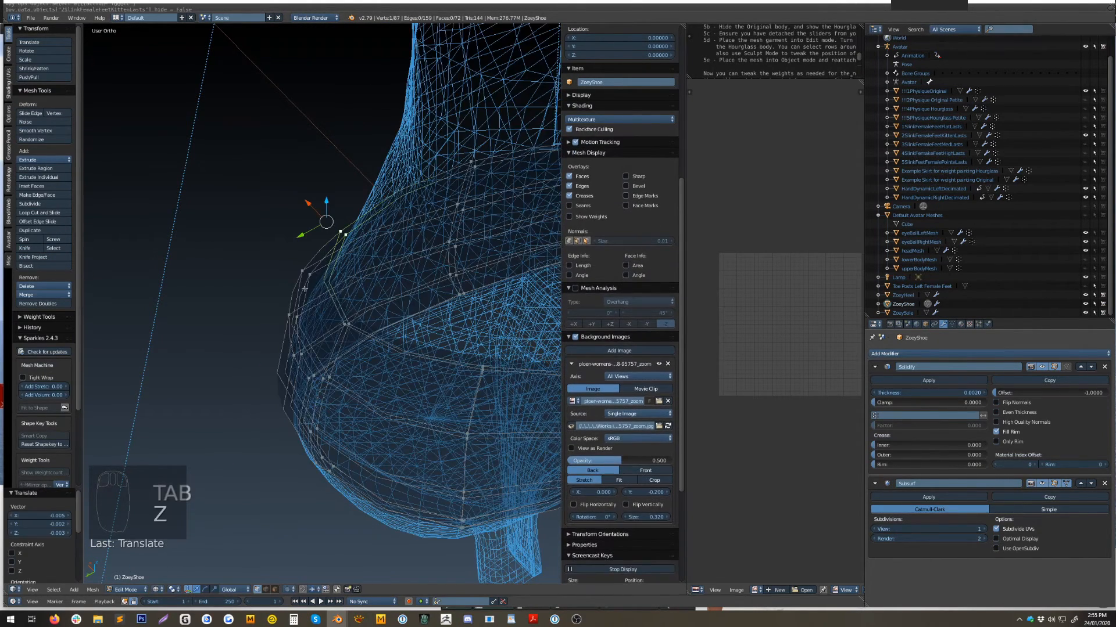
Using wireframe display, move the vertex below the back rim toward the foot and return to solid shading.
key(z)
right_click(308, 276)
drag(273, 270, 284, 279)
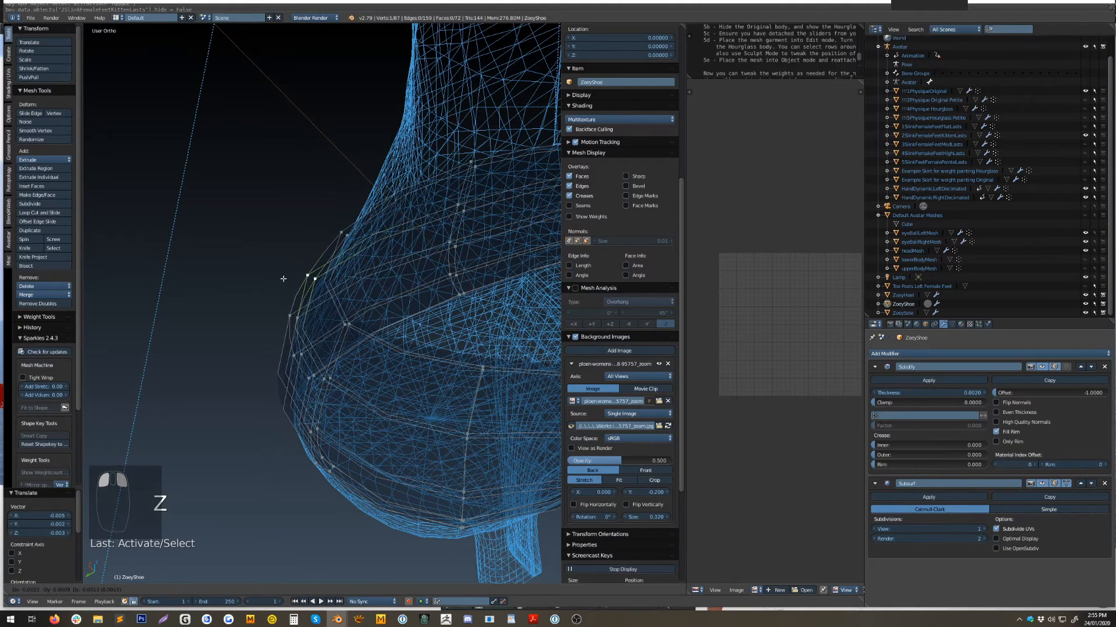
click(286, 281)
key(z)
scroll(294, 302, up, 3)
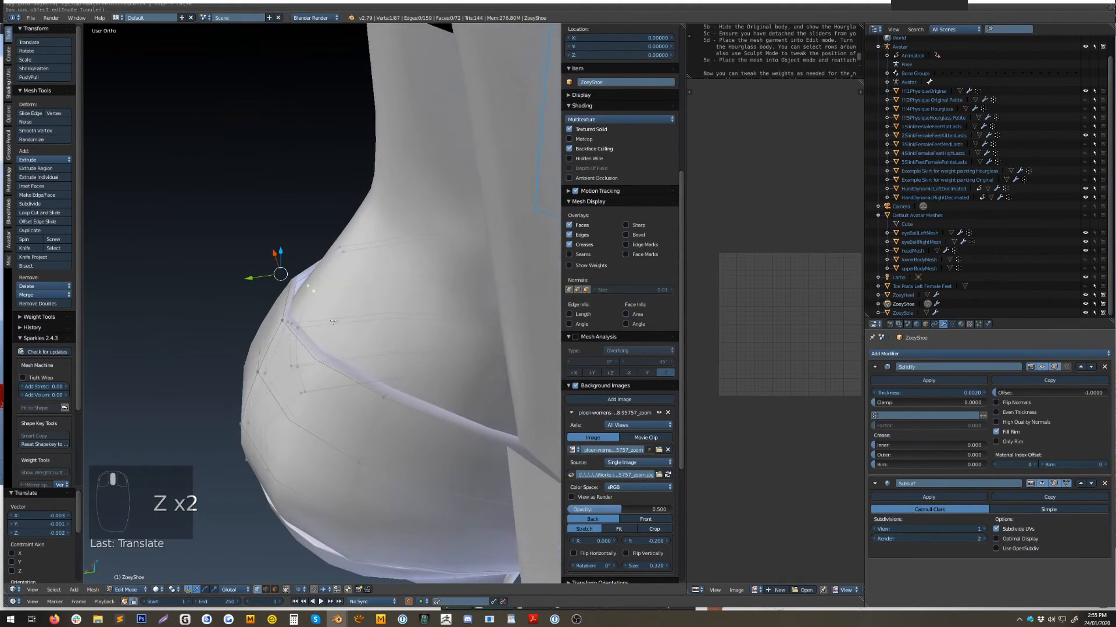
Move the rim vertex on the opposite side of the heel back about 0.004 along X.
middle_drag(366, 392, 360, 366)
key(g)
key(x)
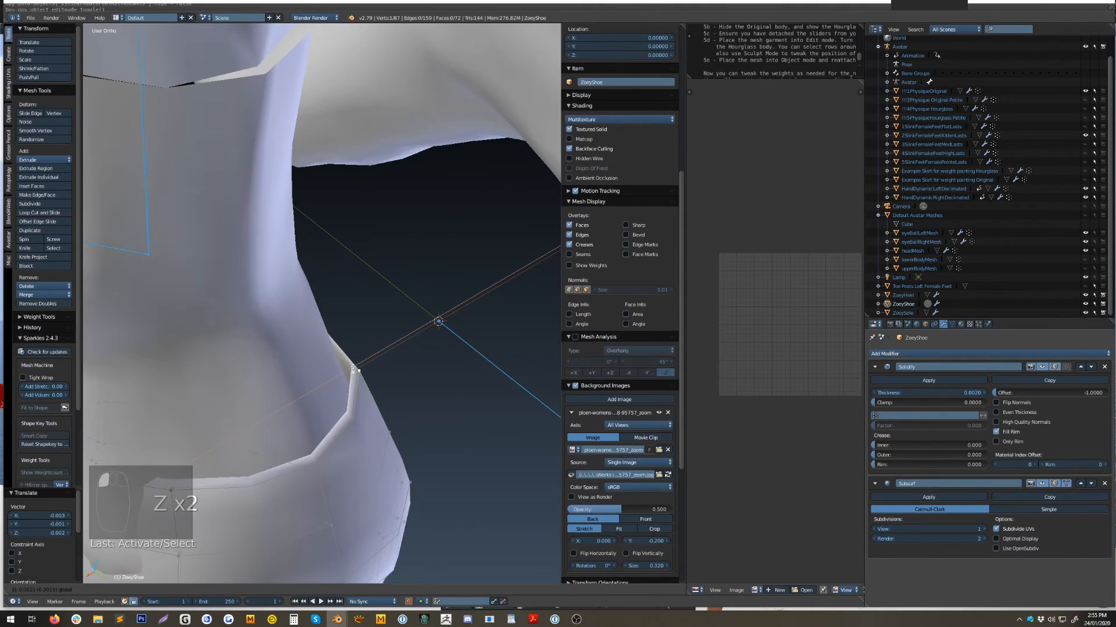
click(346, 369)
Using wireframe display, shift the next vertices down that side of the heel back toward the foot along X.
key(z)
click(382, 436)
key(g)
key(x)
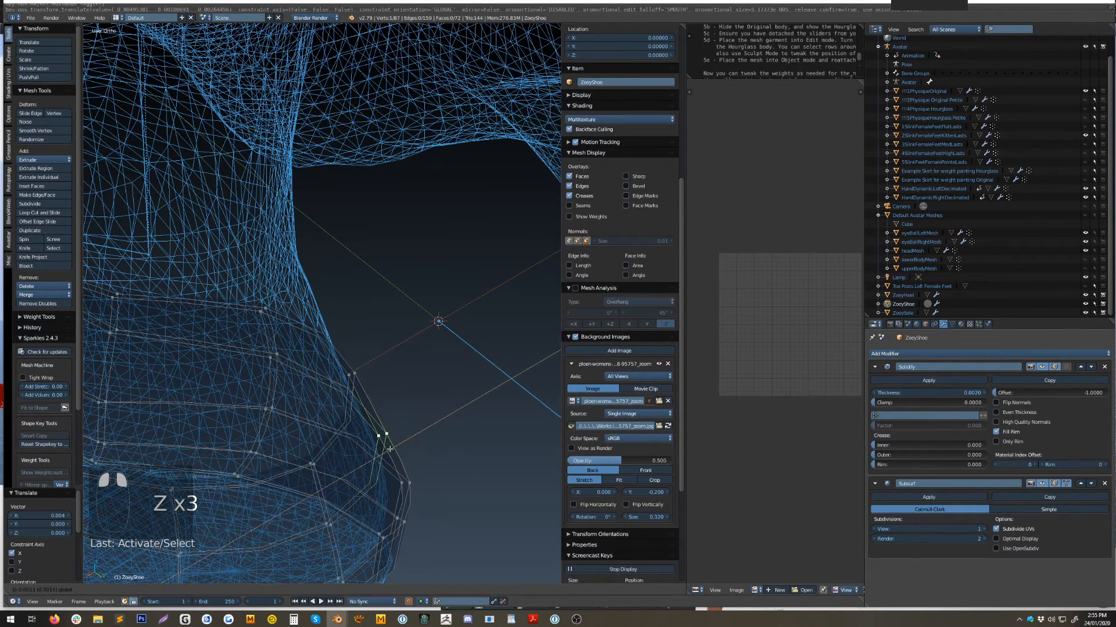
drag(383, 450, 383, 449)
shift+middle_drag(383, 451, 379, 315)
right_drag(398, 352, 390, 386)
drag(412, 401, 401, 407)
key(z)
Adjust further vertices along the shoe's rim behind the ankle so they sit closer to the foot.
mouse_move(459, 434)
middle_down()
mouse_move(373, 438)
mouse_move(407, 407)
middle_up()
drag(407, 400, 410, 403)
right_drag(452, 341, 416, 357)
middle_drag(354, 360, 406, 357)
right_click(413, 194)
right_drag(413, 193, 416, 204)
click(413, 207)
Shift the rim vertices along the side of the shoe along X to follow the foot.
shift+middle_drag(207, 185, 352, 247)
right_click(249, 204)
drag(216, 203, 222, 203)
click(222, 203)
middle_drag(222, 203, 321, 278)
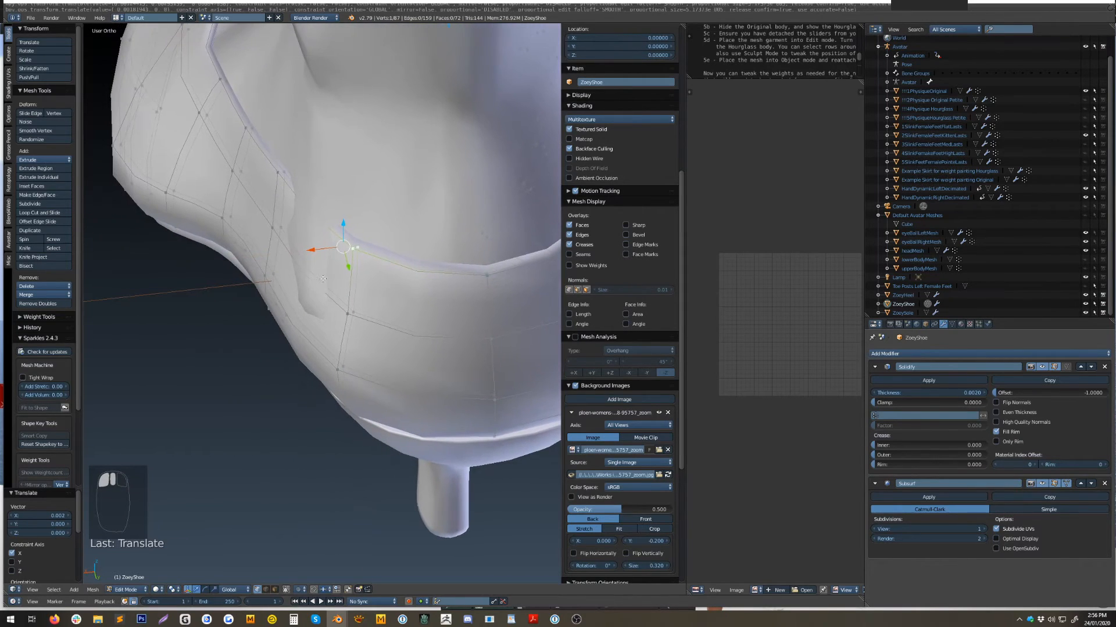
drag(271, 157, 262, 158)
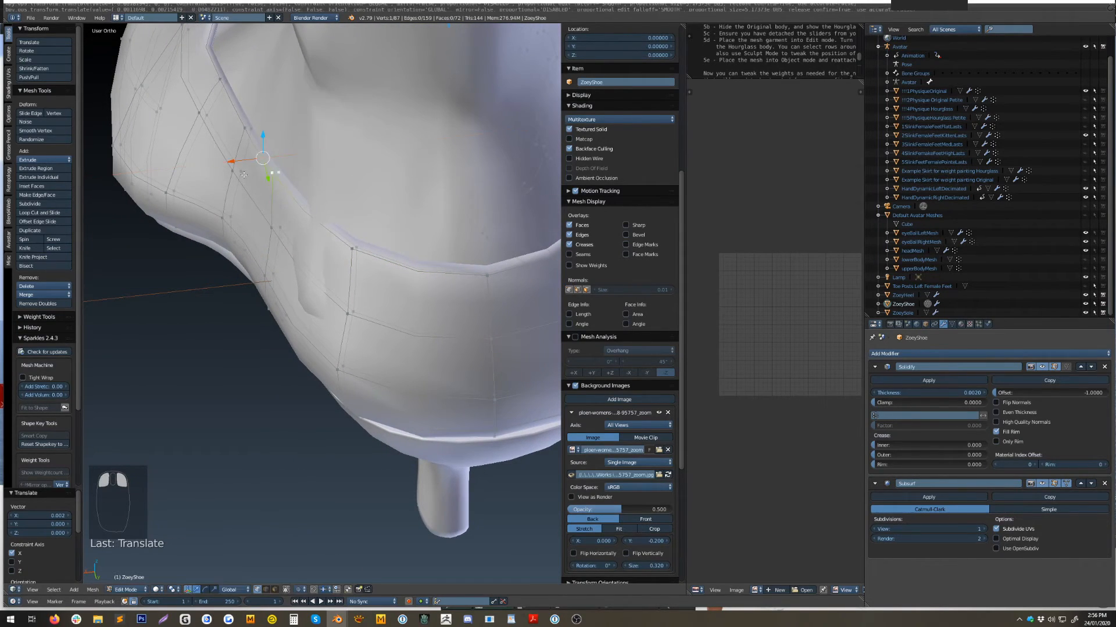
drag(259, 226, 243, 226)
middle_drag(243, 225, 398, 244)
Insert one edge loop across the shoe's side near the heel and undo a trial move of it.
key(ctrl+r)
click(363, 180)
click(363, 180)
middle_drag(363, 181, 378, 284)
drag(388, 284, 398, 290)
key(ctrl+z)
Move vertices of the new edge loop outward along X to smooth the shoe's side.
middle_drag(448, 308, 401, 372)
right_click(388, 319)
drag(372, 322, 380, 280)
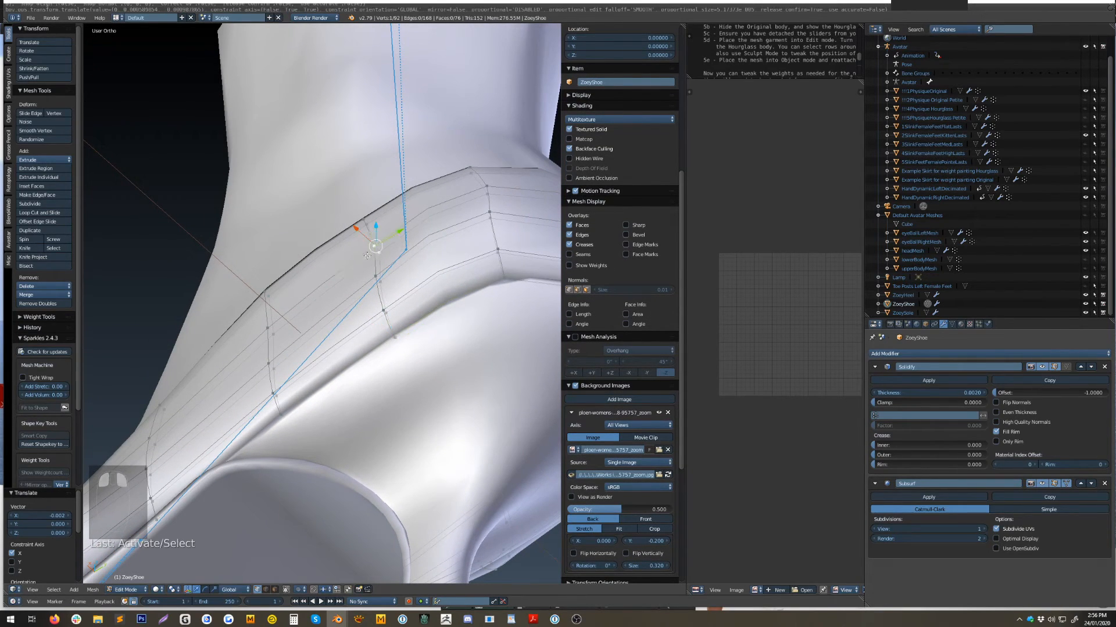
drag(350, 228, 352, 201)
drag(487, 176, 491, 253)
middle_drag(491, 253, 378, 267)
Move the lower edge vertex above the heel about 0.003 along X, nudge it further, and leave Edit Mode.
right_click(389, 284)
drag(343, 277, 356, 277)
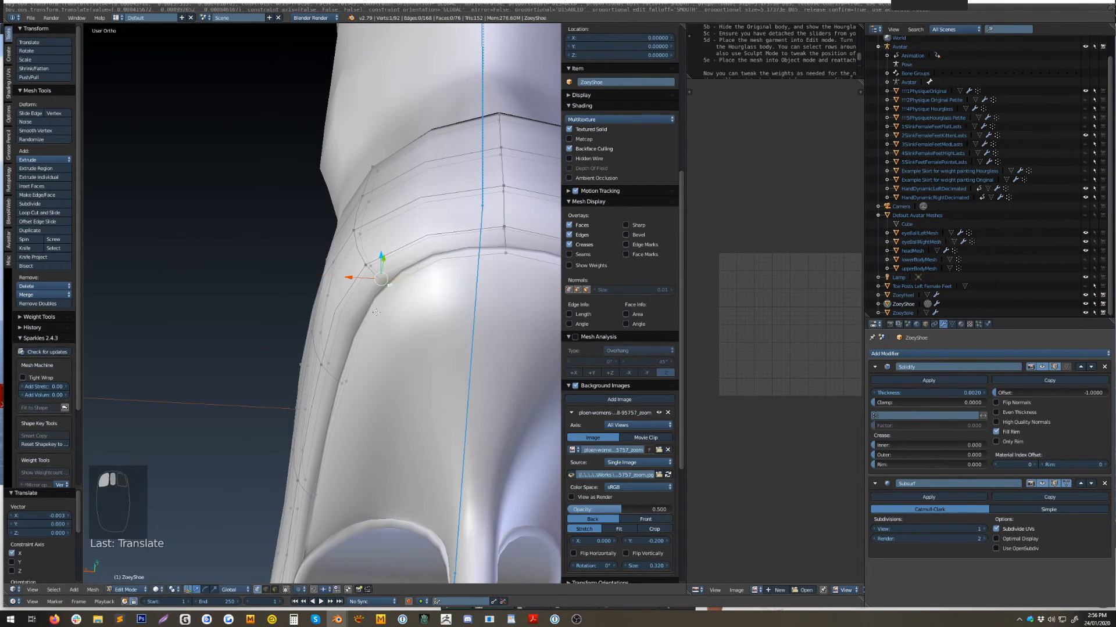
middle_drag(370, 308, 430, 321)
drag(380, 249, 380, 251)
key(Tab)
key(a)
key(a)
scroll(381, 263, down, 7)
Return to editing ZoeyShoe and adjust two rim vertices near the heel back along X to hug the foot.
middle_drag(383, 265, 444, 305)
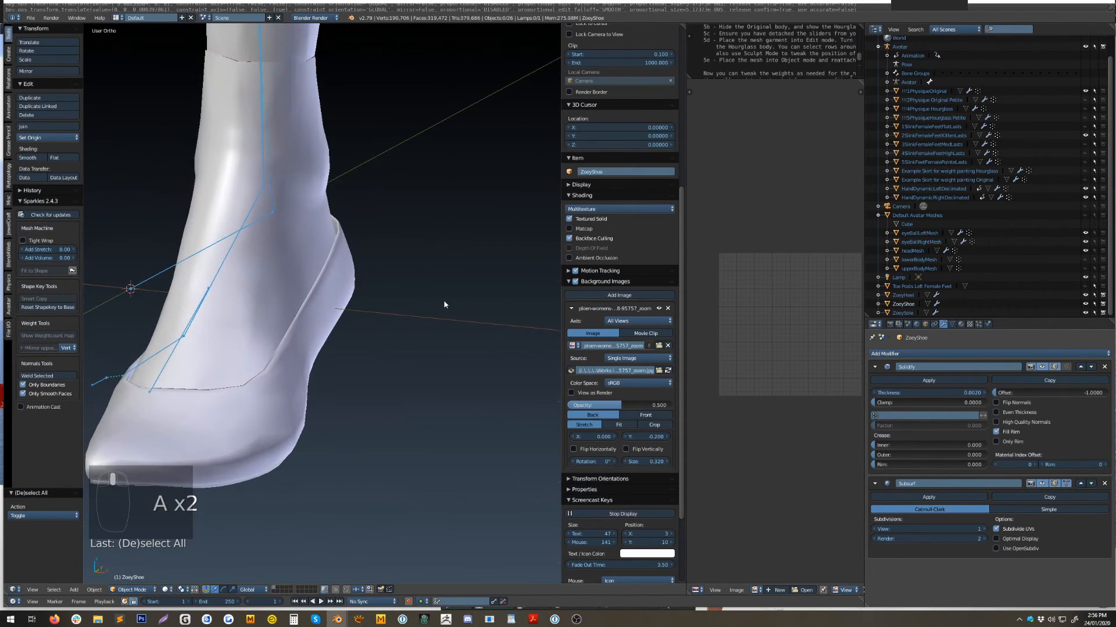
scroll(444, 304, up, 10)
key(Tab)
right_click(482, 224)
drag(520, 214, 504, 212)
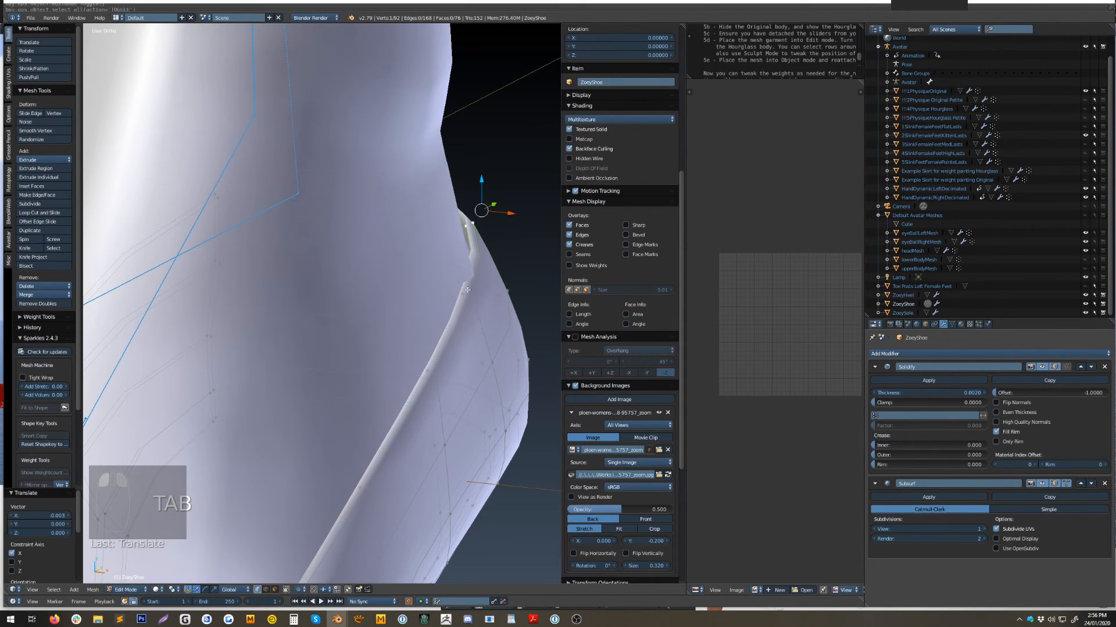
drag(493, 287, 500, 288)
middle_drag(511, 295, 425, 391)
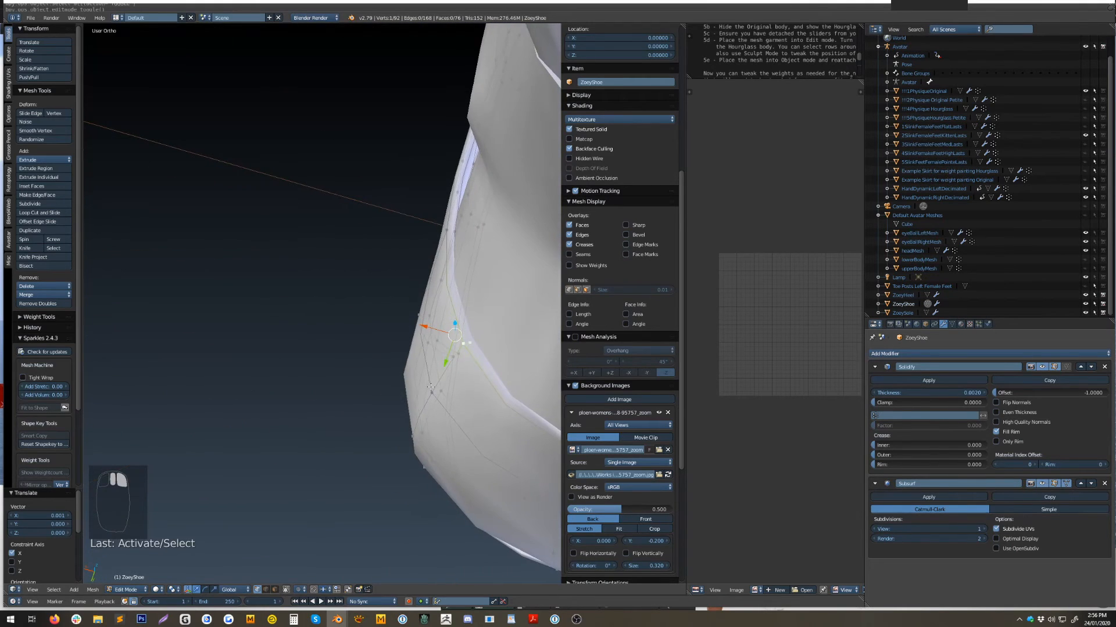
Adjust the vertices below the rim on the heel's side to even out the shoe's contour.
drag(446, 364, 457, 329)
middle_drag(509, 330, 470, 308)
drag(434, 352, 429, 353)
middle_drag(313, 407, 347, 313)
drag(308, 337, 252, 386)
drag(332, 314, 318, 421)
Select another vertex at the heel back, move it about -0.002 along X, and leave Edit Mode.
right_click(440, 323)
drag(418, 311, 411, 311)
scroll(411, 311, down, 8)
key(Tab)
middle_drag(317, 363, 430, 349)
key(a)
key(a)
key(a)
scroll(430, 348, up, 4)
Edit ZoeyShoe again and move the rim vertex beside the heel by about -0.003 in X and -0.002 in Y.
key(Tab)
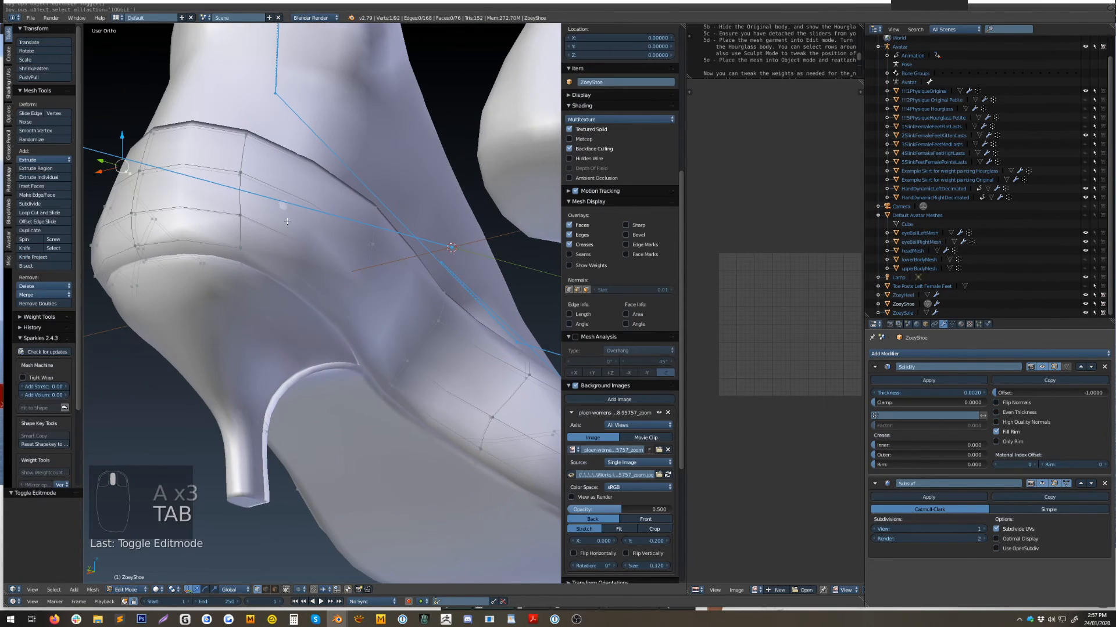
middle_drag(210, 156, 212, 158)
click(214, 158)
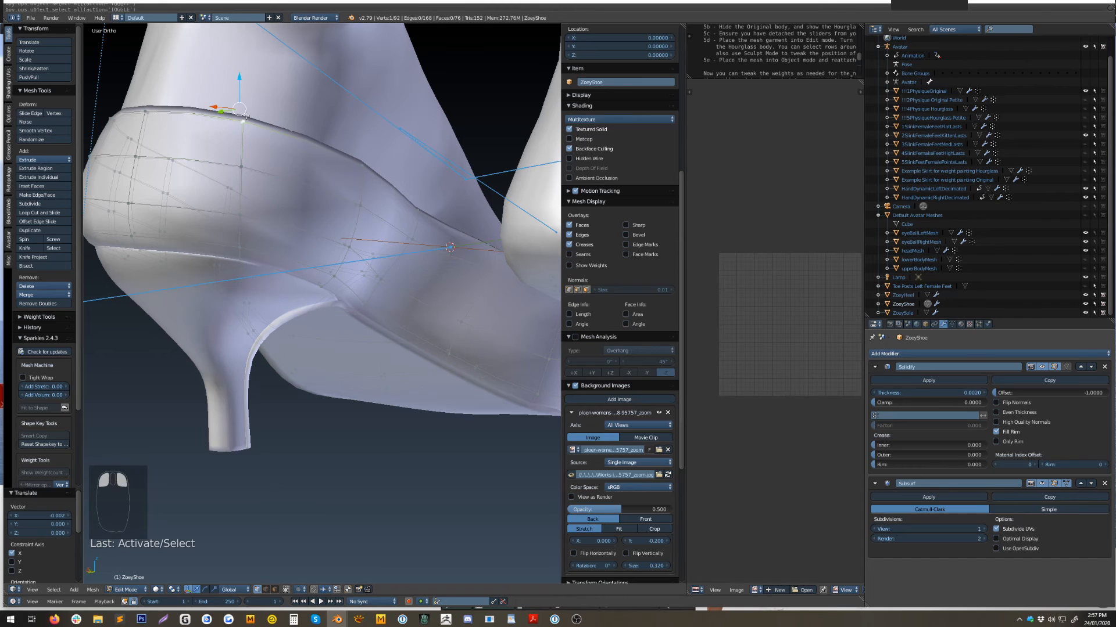
click(258, 118)
middle_drag(258, 119, 375, 189)
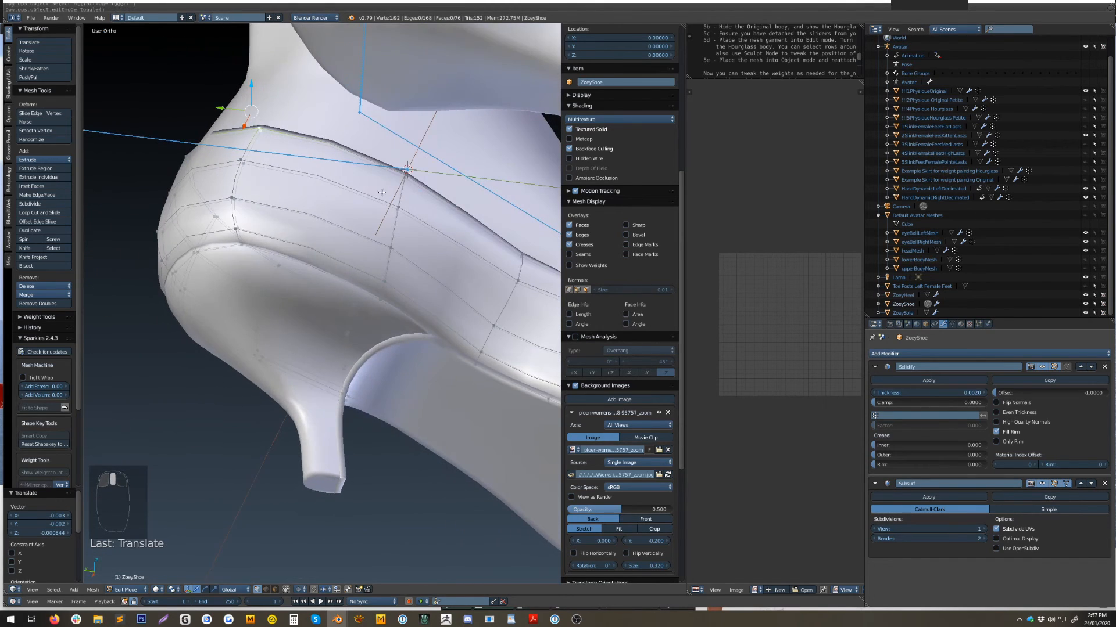
Select the edge loop across the shoe's side and move it about 0.001 along X.
alt+right_click(405, 240)
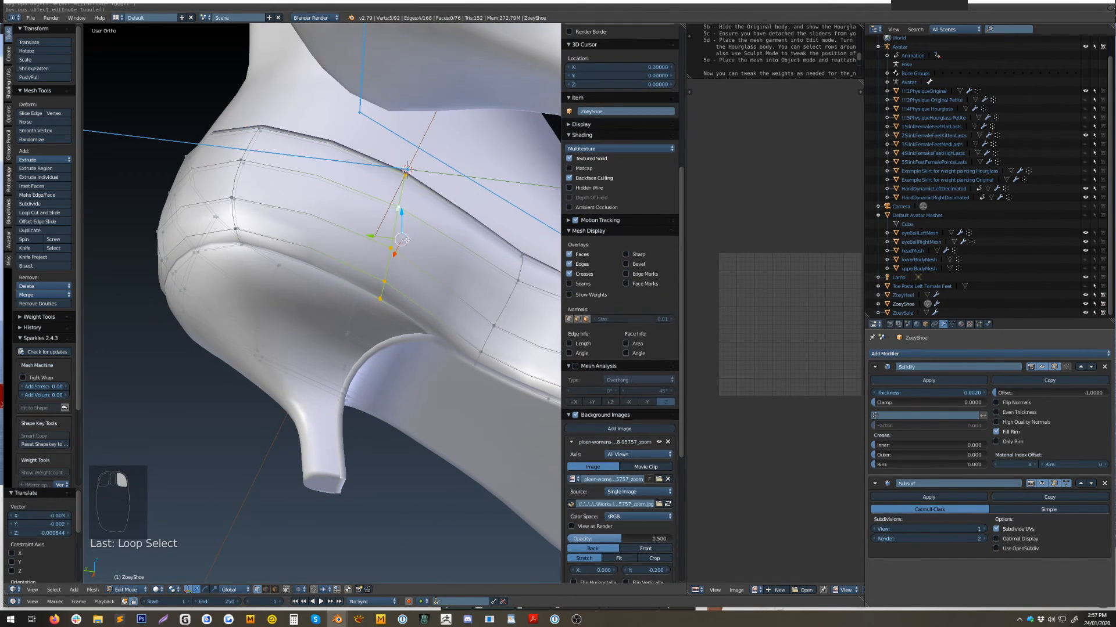
click(386, 234)
mouse_move(385, 233)
middle_down()
mouse_move(476, 378)
mouse_move(388, 256)
middle_up()
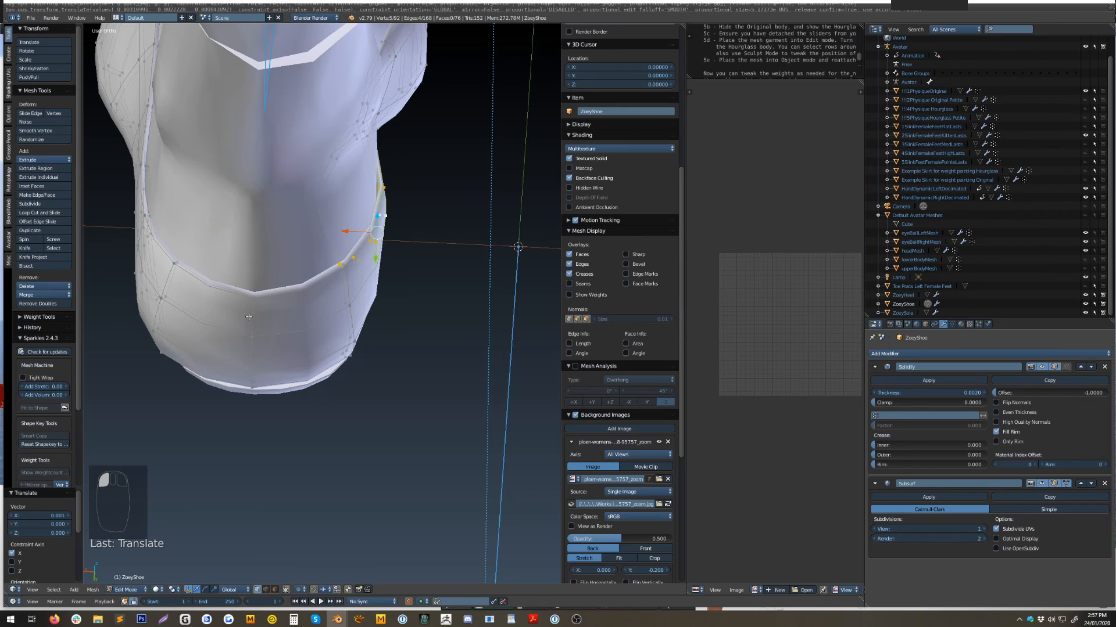
Select the rim vertex on the side of the shoe above the arch and move it about 0.002 along Y.
middle_drag(251, 318, 176, 244)
middle_drag(320, 310, 258, 311)
right_click(476, 277)
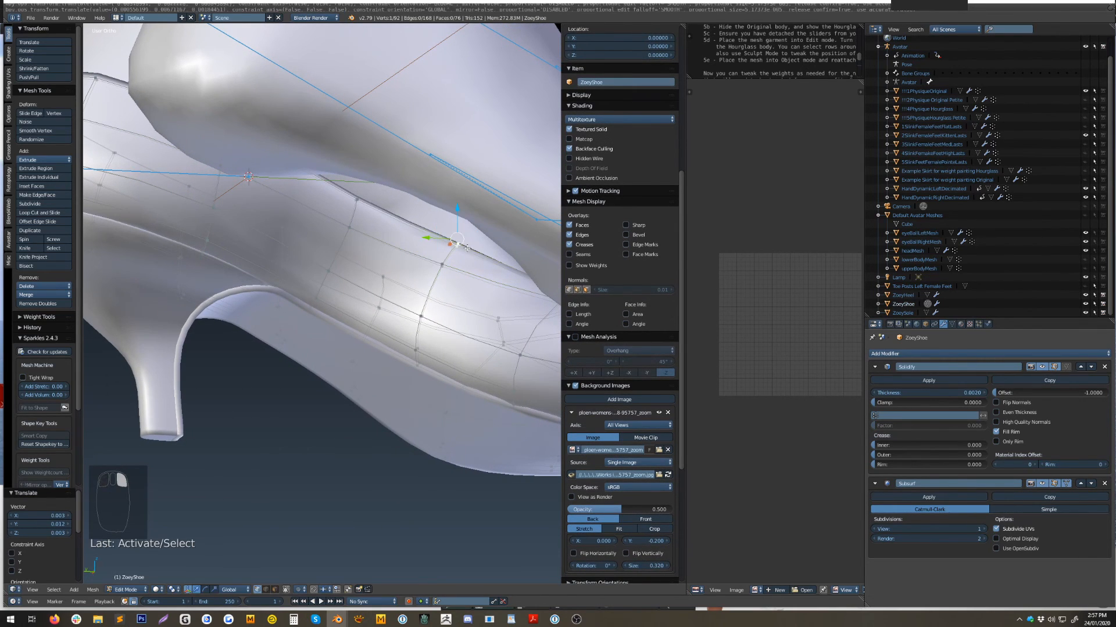
middle_drag(460, 263, 332, 340)
middle_drag(332, 294, 438, 335)
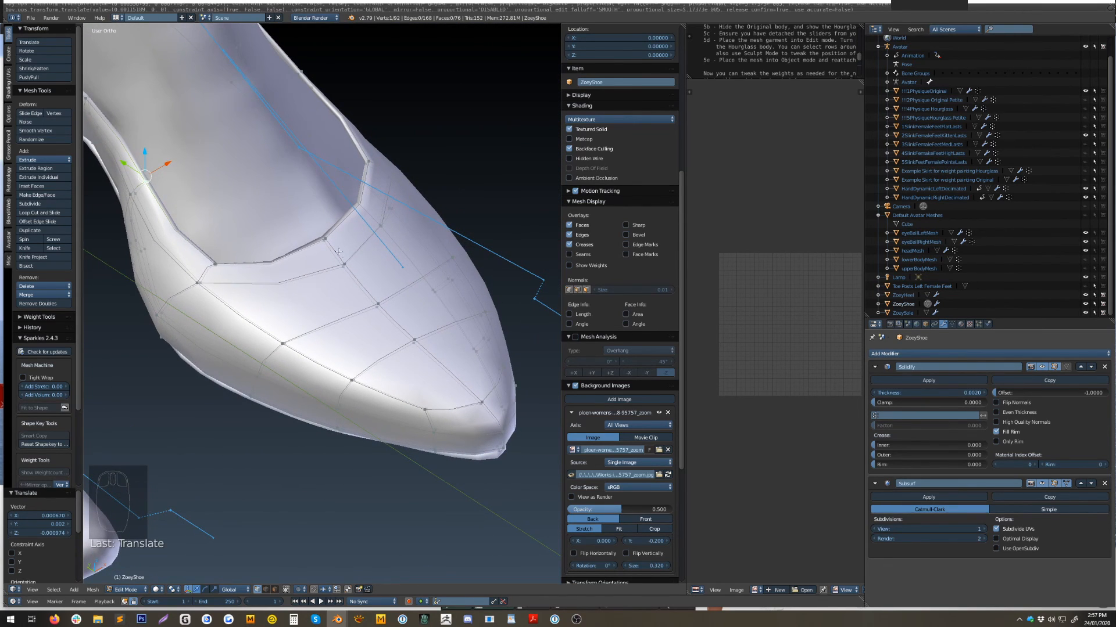
Move the toe opening's front rim vertex about -0.003 in Y and Z, adjust the rim vertex at its corner, and leave Edit Mode.
middle_drag(348, 274, 330, 250)
right_drag(336, 257, 336, 257)
middle_drag(337, 257, 309, 257)
right_drag(459, 183, 462, 192)
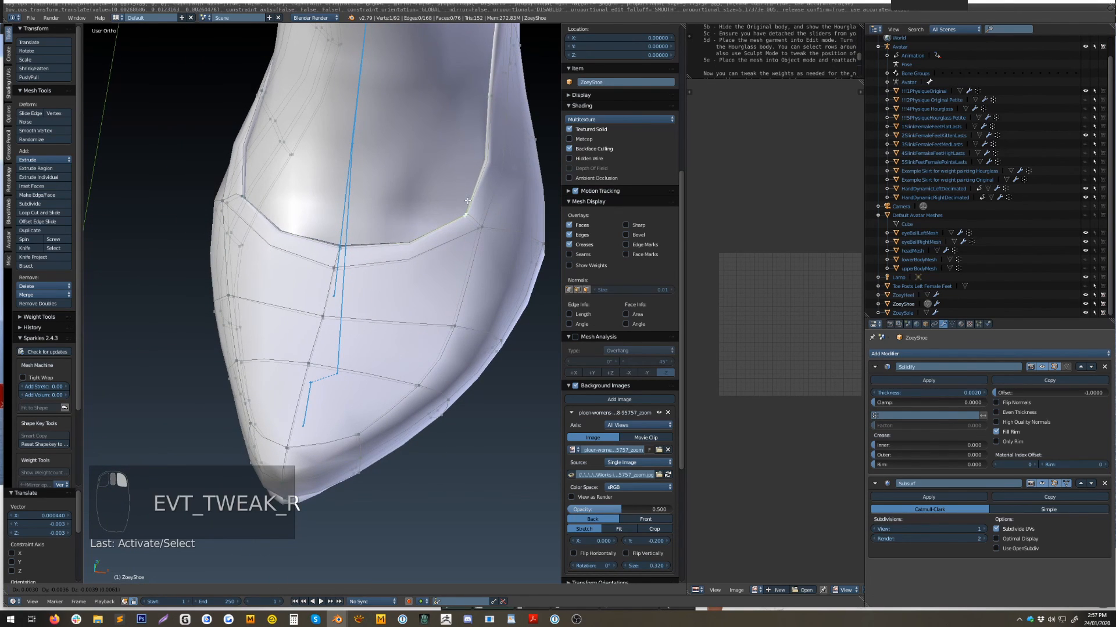
key(Tab)
key(a)
key(a)
Select ZoeyShoe in Object Mode and show the scene in wireframe to examine the shoe's mesh around the foot.
scroll(479, 236, down, 6)
mouse_move(461, 242)
middle_down()
mouse_move(428, 218)
mouse_move(449, 260)
middle_up()
scroll(449, 264, up, 5)
key(Tab)
key(Tab)
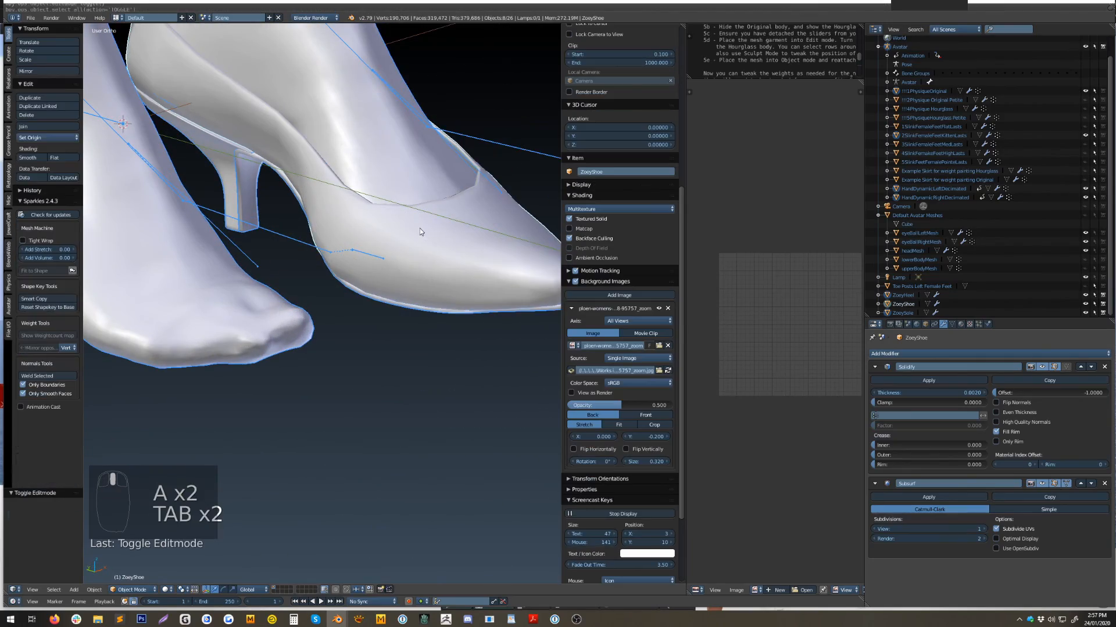
key(a)
right_click(414, 239)
key(z)
middle_drag(412, 242, 308, 277)
scroll(305, 259, up, 4)
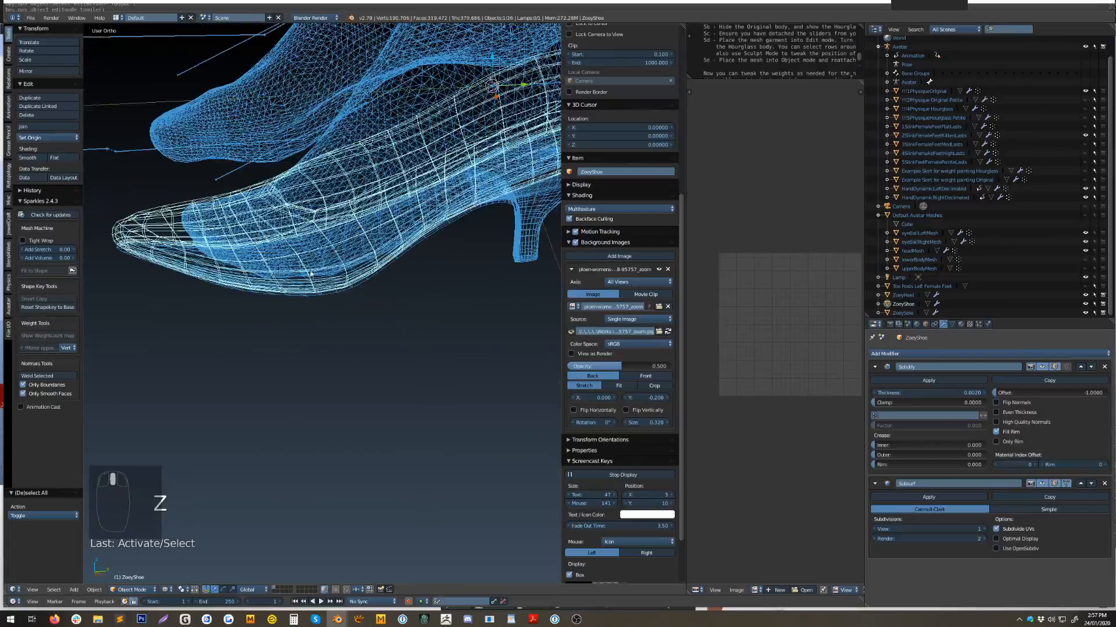
Select ZoeySole and ZoeyHeel in turn to examine their wireframe meshes, ending with the selection cleared.
middle_drag(300, 239, 273, 197)
right_click(273, 285)
middle_drag(273, 285, 302, 256)
scroll(245, 238, up, 5)
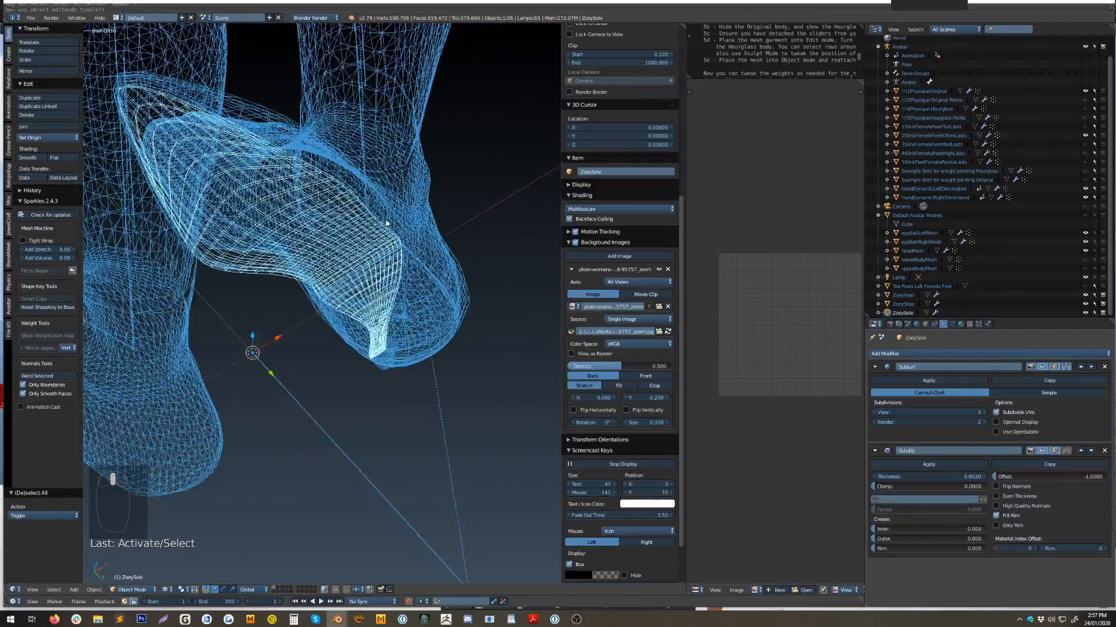
mouse_move(430, 282)
middle_down()
mouse_move(424, 297)
mouse_move(368, 308)
mouse_move(379, 216)
mouse_move(391, 257)
mouse_move(442, 261)
mouse_move(480, 301)
mouse_move(486, 326)
mouse_move(459, 314)
mouse_move(488, 190)
mouse_move(439, 270)
mouse_move(456, 262)
mouse_move(438, 269)
middle_up()
right_click(405, 233)
right_click(405, 232)
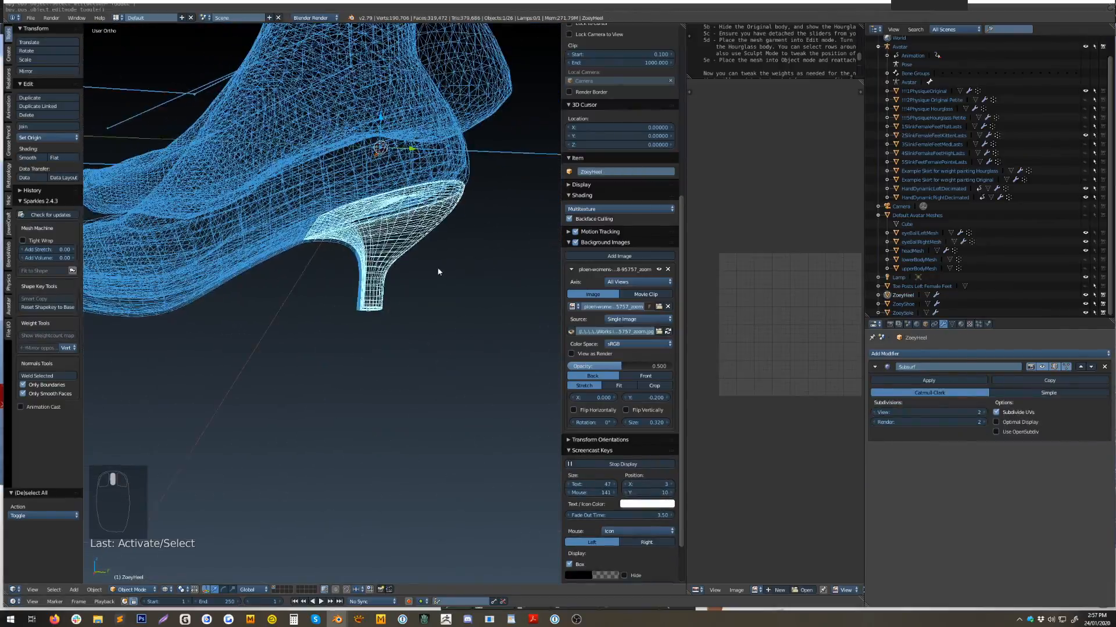
key(Tab)
key(Tab)
key(a)
key(a)
key(a)
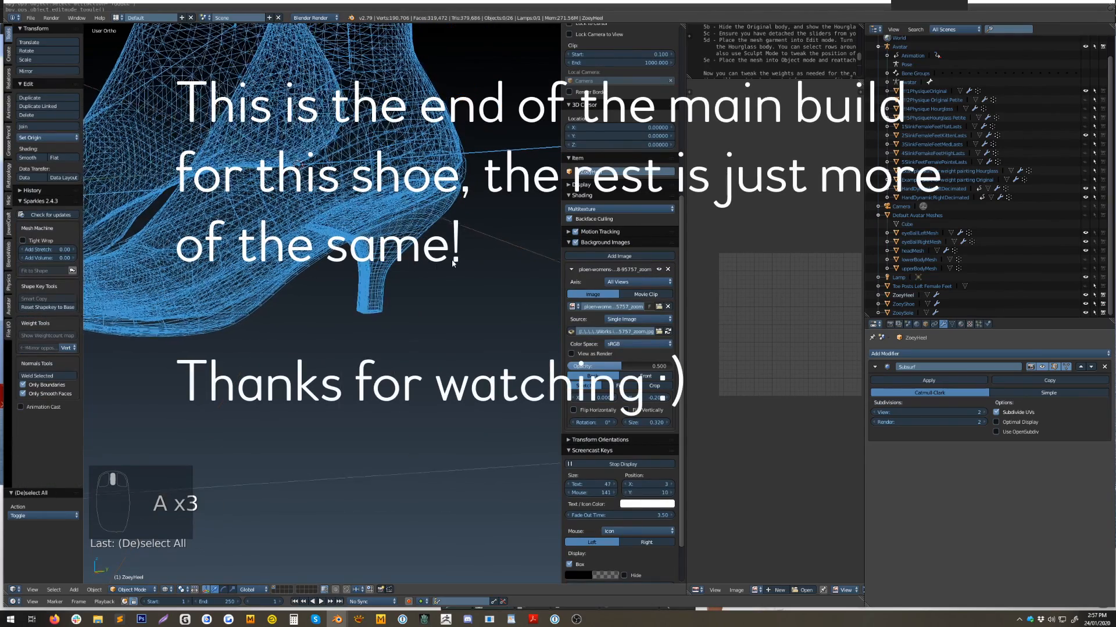
Return to solid shading and show the reference photo in the front view.
key(a)
key(z)
scroll(396, 264, down, 2)
shift+middle_drag(317, 297, 399, 327)
scroll(400, 326, down, 2)
key(KP_1)
shift+middle_drag(408, 397, 507, 284)
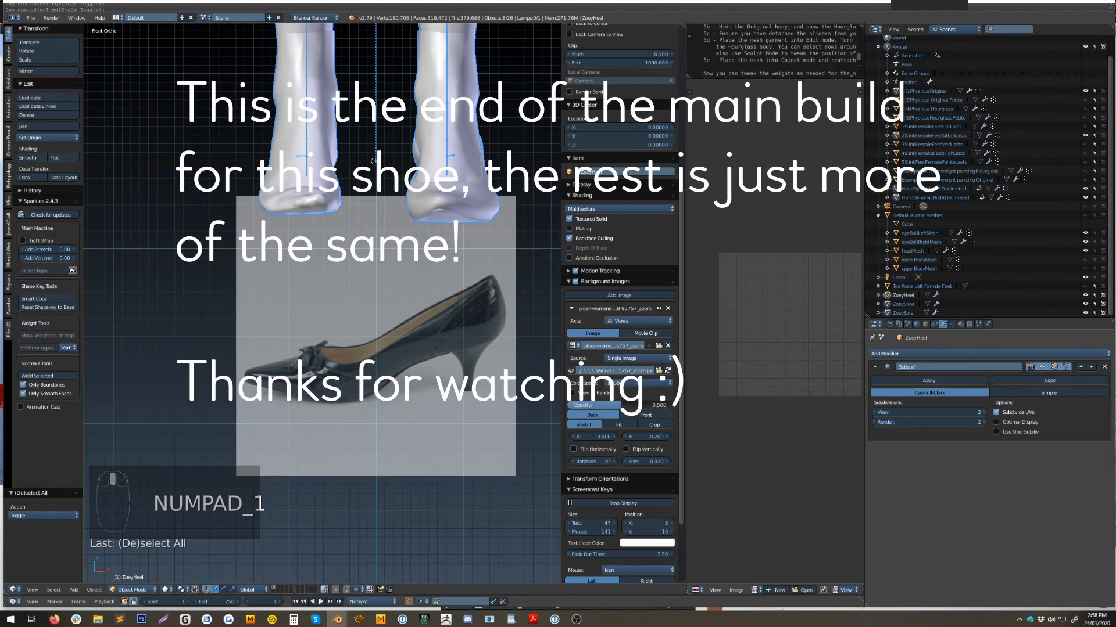